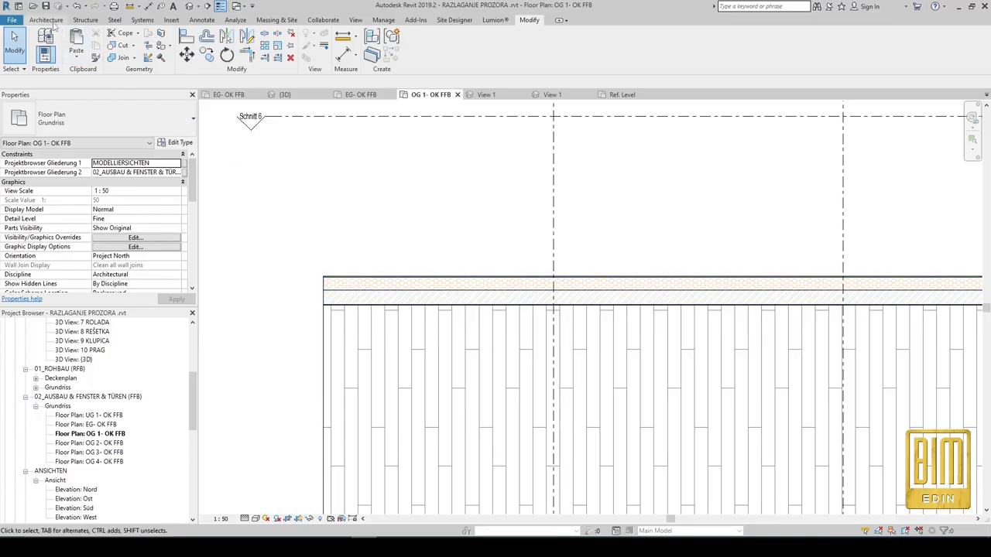
Place a BV_1+2+1 K_KLIZNA_ROL+REŠ 200X200 sliding door into the wall on OG 1- OK FFB.
{"action": "left_click", "coordinate": [46, 19]}
{"action": "left_click", "coordinate": [86, 43]}
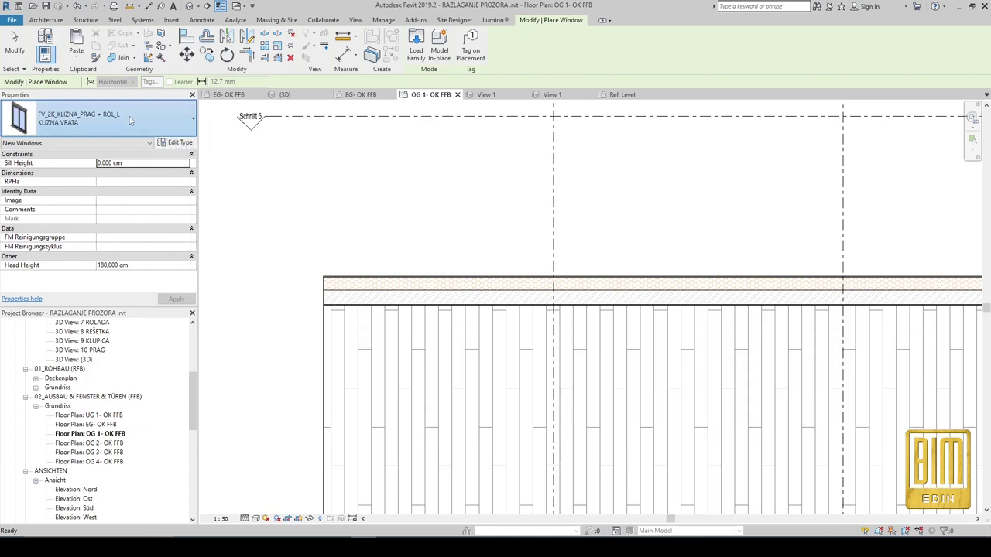
{"action": "left_click", "coordinate": [121, 128]}
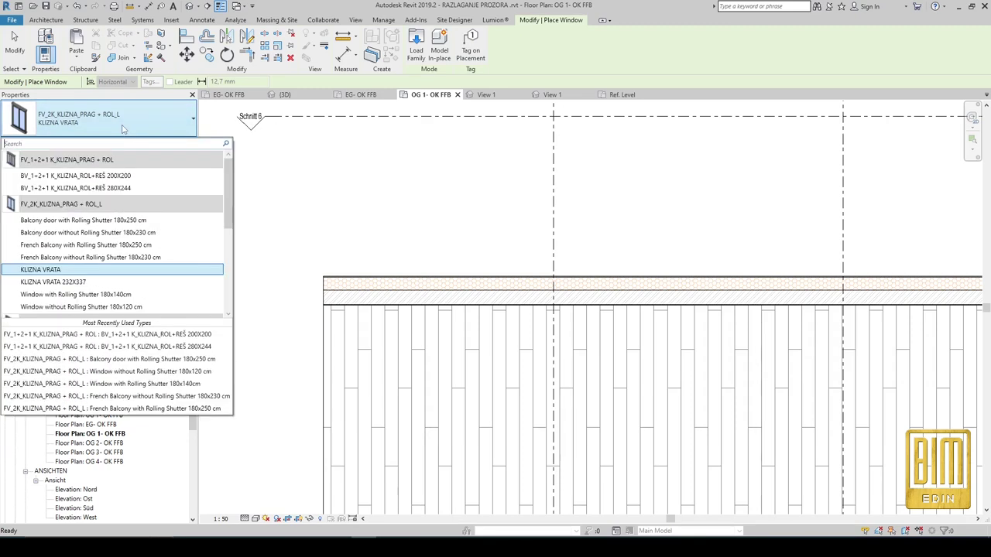
{"action": "left_click", "coordinate": [122, 176]}
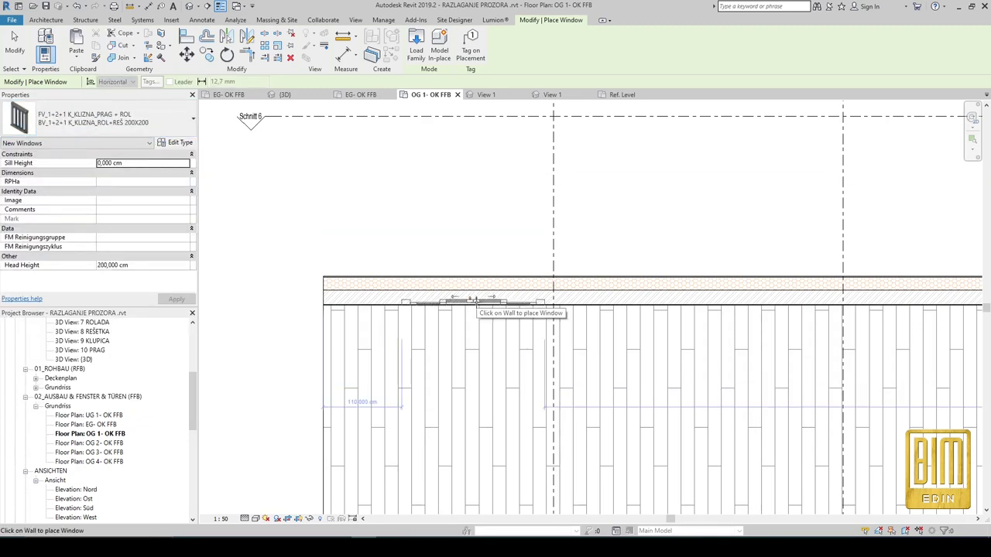
{"action": "left_click", "coordinate": [470, 298]}
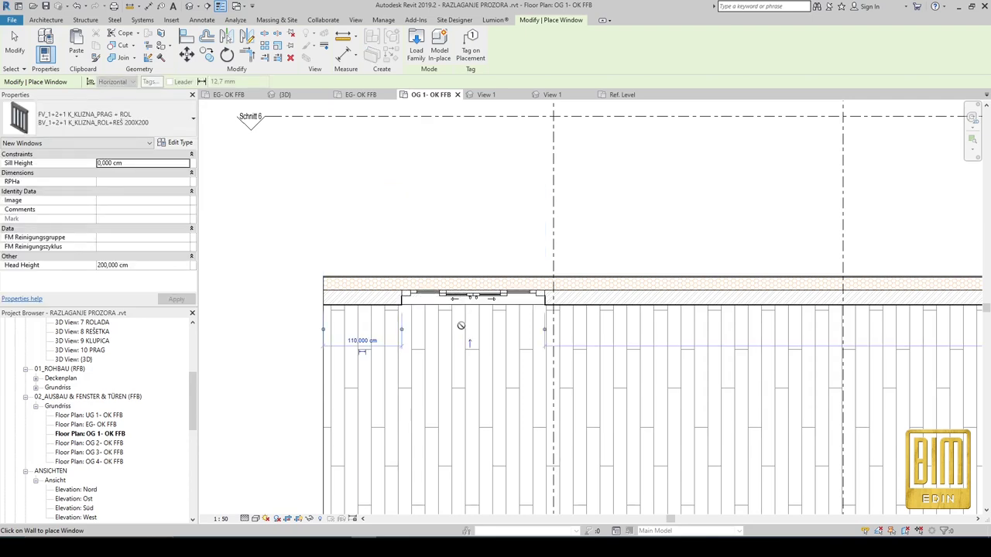
{"action": "left_click", "coordinate": [15, 45]}
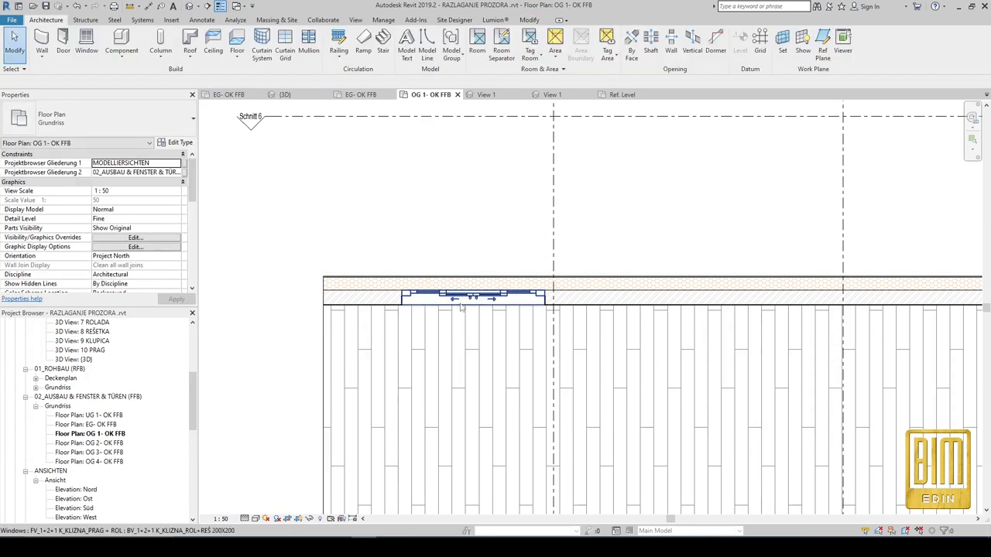
{"action": "scroll", "coordinate": [462, 307], "scroll_direction": "up", "scroll_amount": 2}
{"action": "scroll", "coordinate": [462, 307], "scroll_direction": "up", "scroll_amount": 1}
{"action": "scroll", "coordinate": [462, 307], "scroll_direction": "down", "scroll_amount": 2}
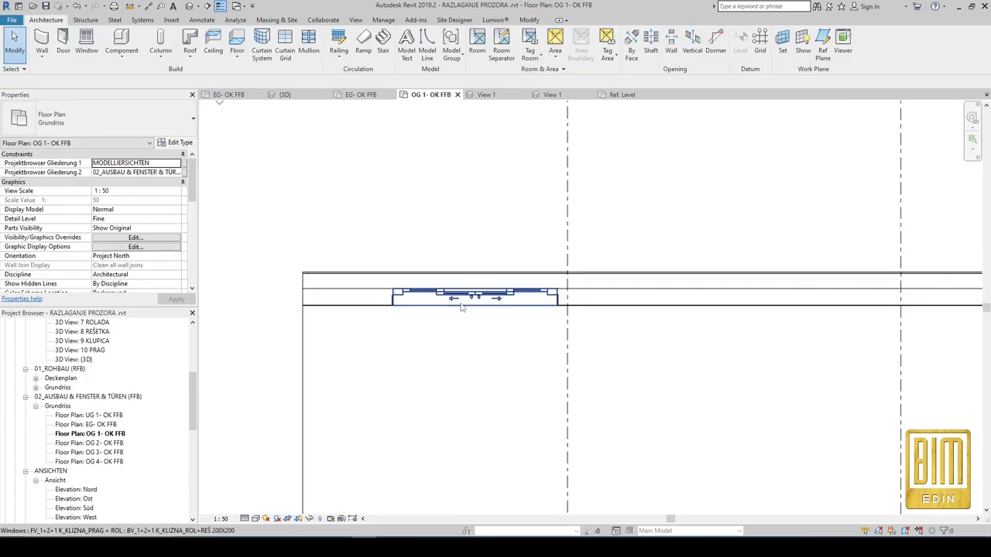
Place the BALKON balcony component against the outer wall face outside the door.
{"action": "left_click", "coordinate": [117, 42]}
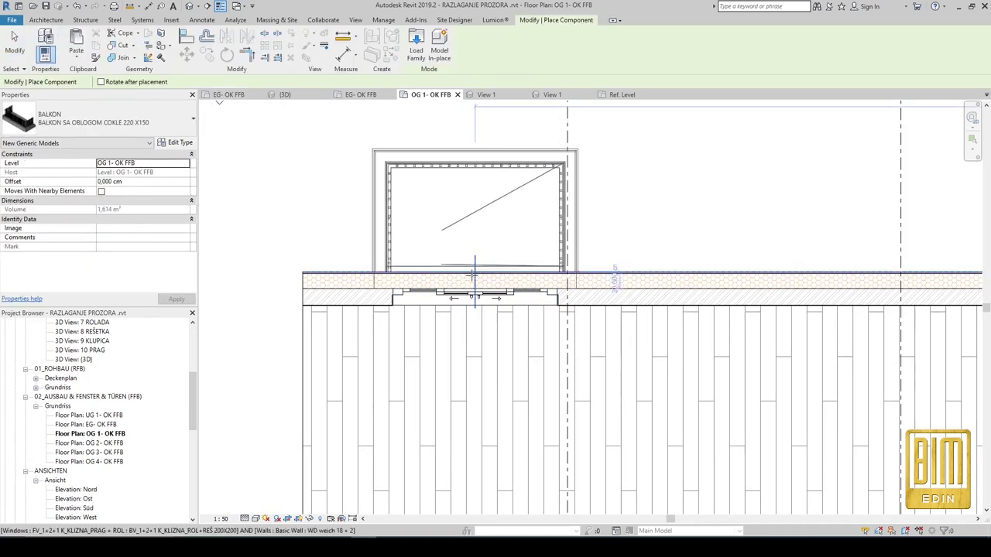
{"action": "left_click", "coordinate": [14, 44]}
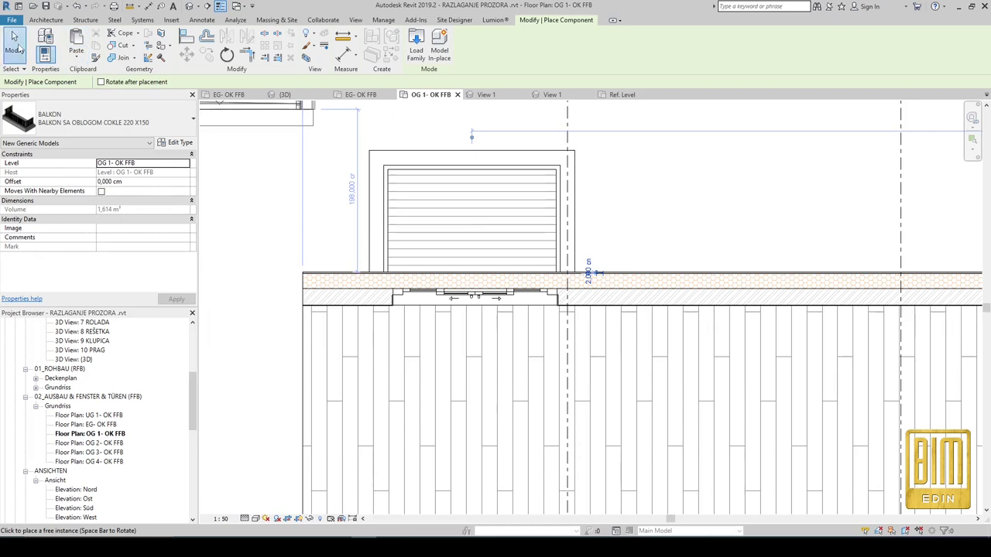
{"action": "left_click", "coordinate": [445, 178]}
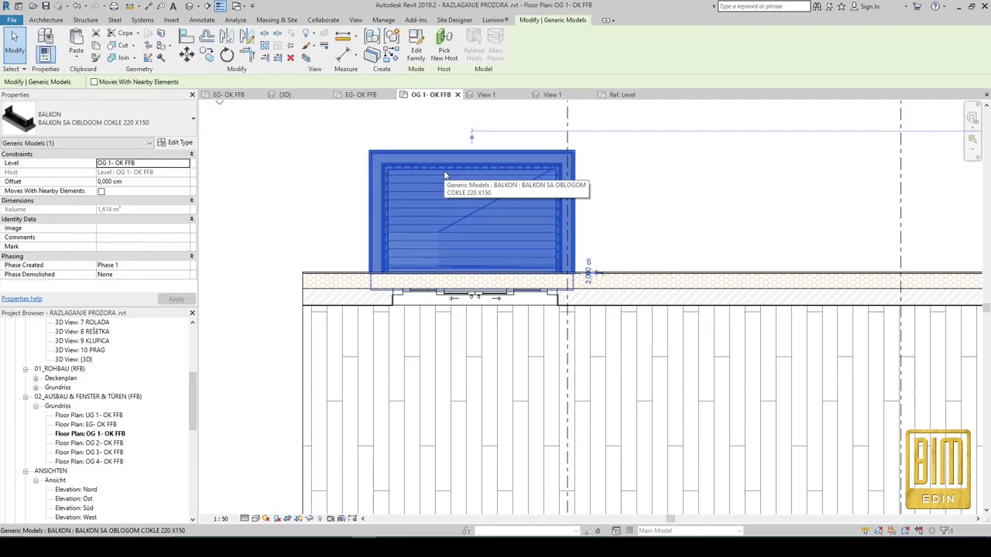
Switch the balcony to the BALKONSA OBLOGOM COKLE 300X150 type.
{"action": "left_click", "coordinate": [179, 143]}
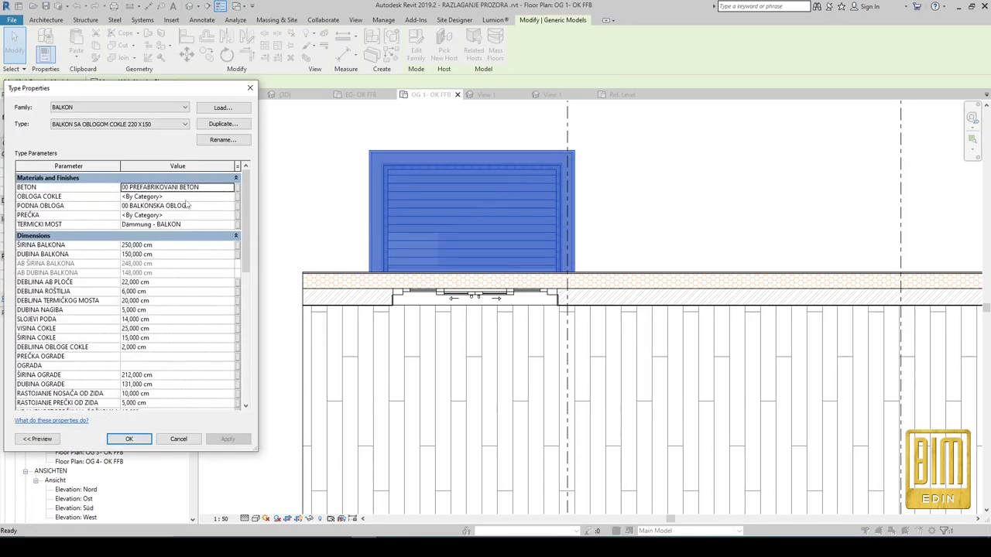
{"action": "left_click", "coordinate": [184, 124]}
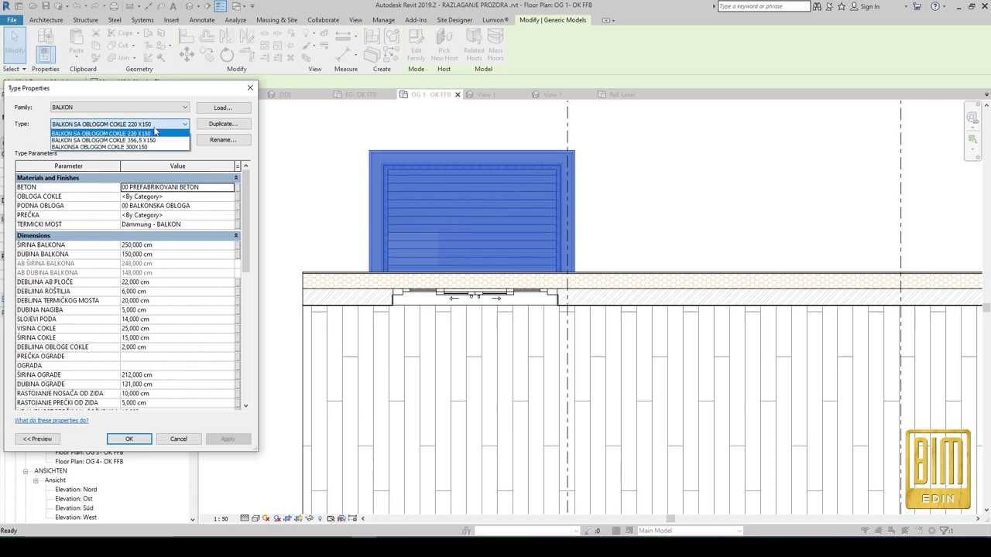
{"action": "left_click", "coordinate": [155, 147]}
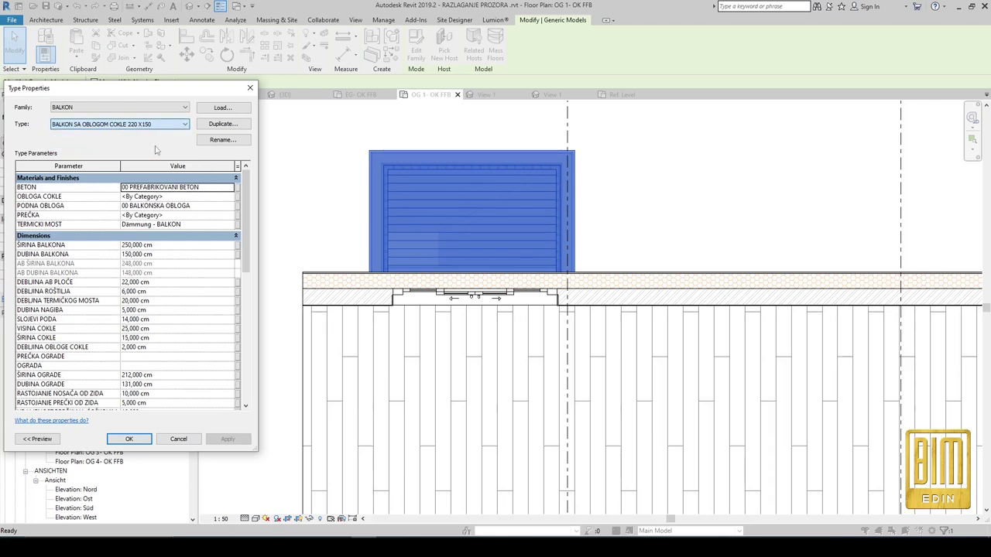
{"action": "left_click", "coordinate": [129, 439]}
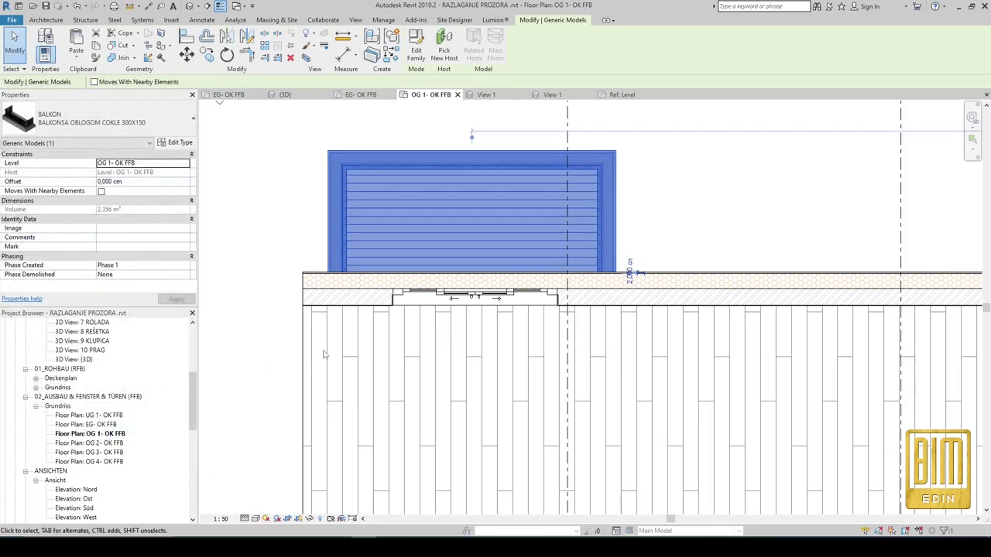
{"action": "left_click", "coordinate": [255, 220]}
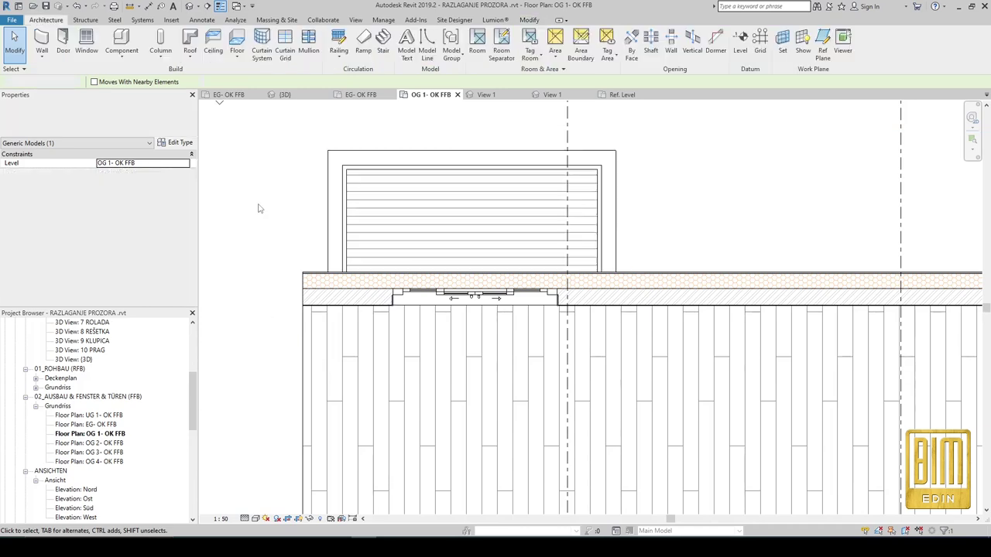
{"action": "scroll", "coordinate": [489, 237], "scroll_direction": "down", "scroll_amount": 2}
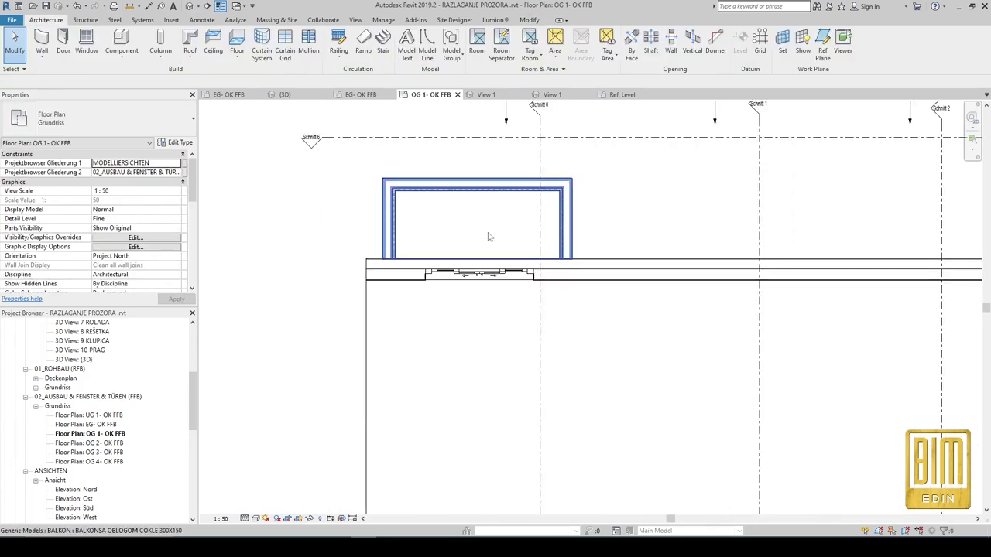
Shift the balcony along the wall and align its centre with the door's centre line, then view it in 3D.
{"action": "left_click", "coordinate": [386, 223]}
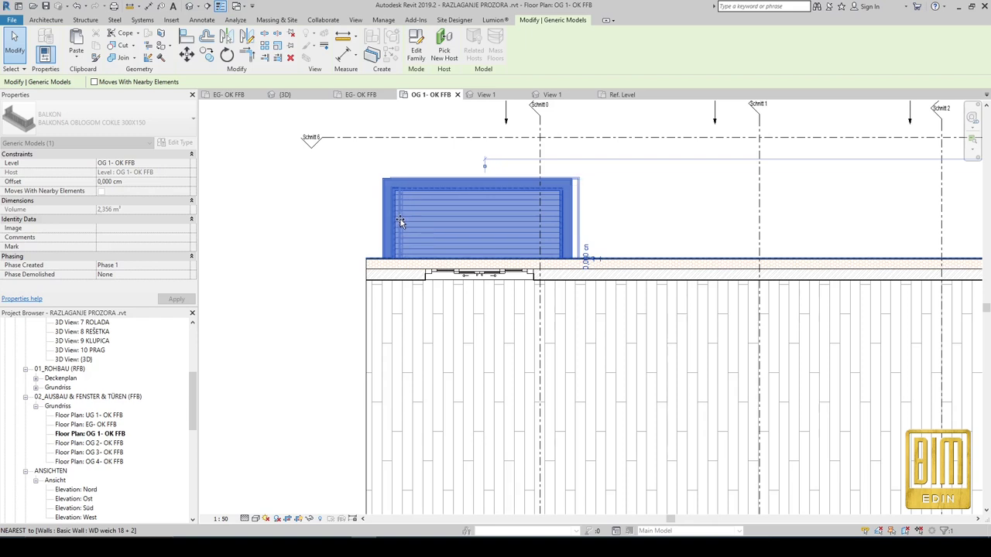
{"action": "left_click_drag", "start_coordinate": [404, 220], "coordinate": [401, 222]}
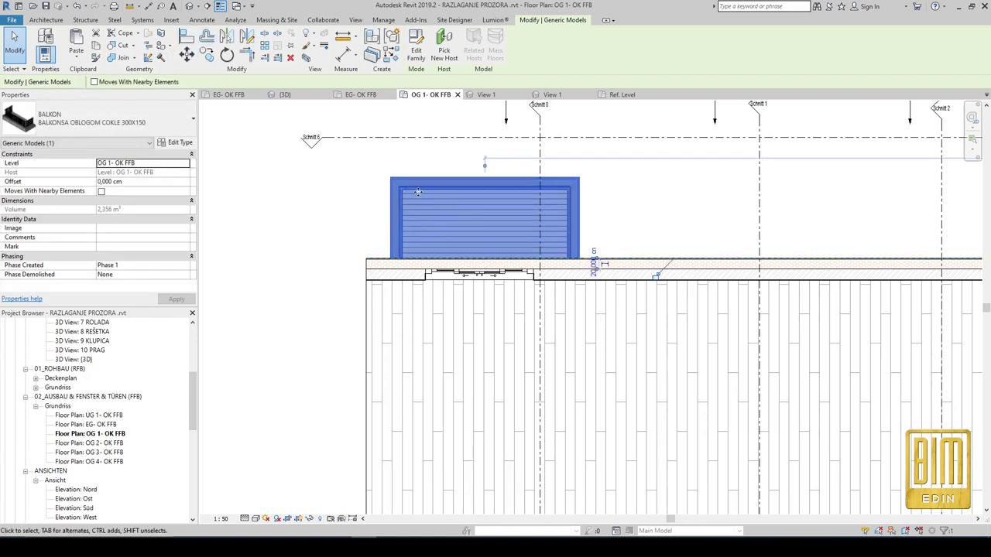
{"action": "left_click", "coordinate": [186, 36]}
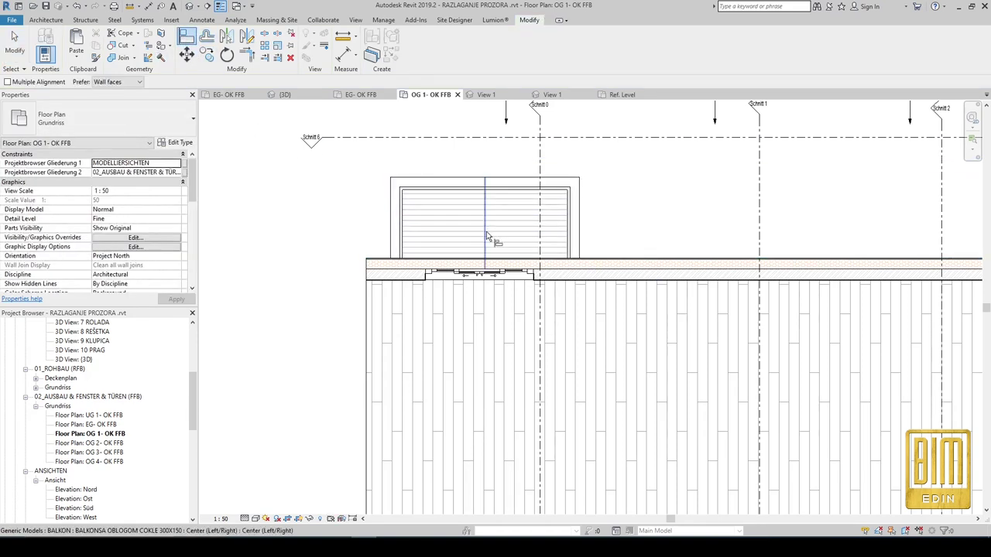
{"action": "left_click", "coordinate": [485, 255]}
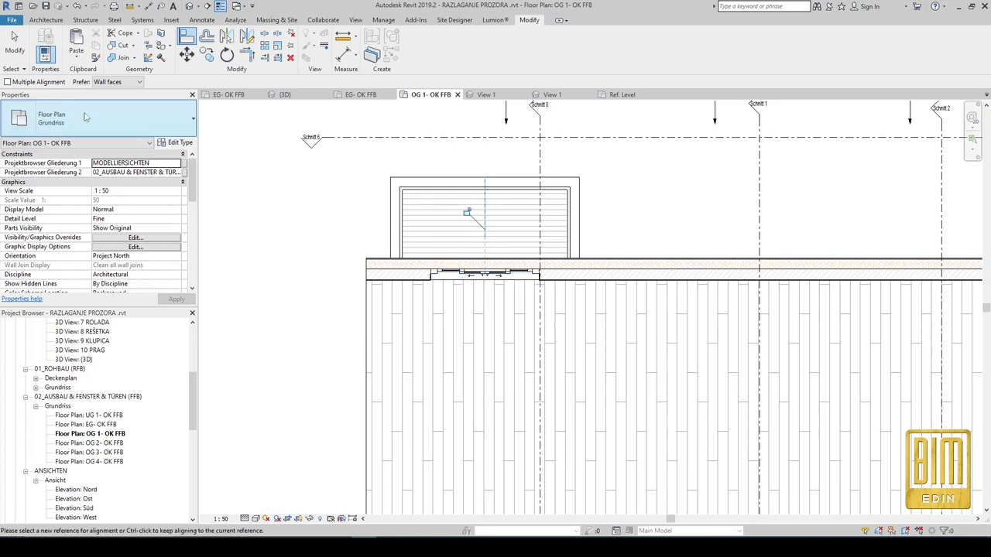
{"action": "left_click", "coordinate": [14, 43]}
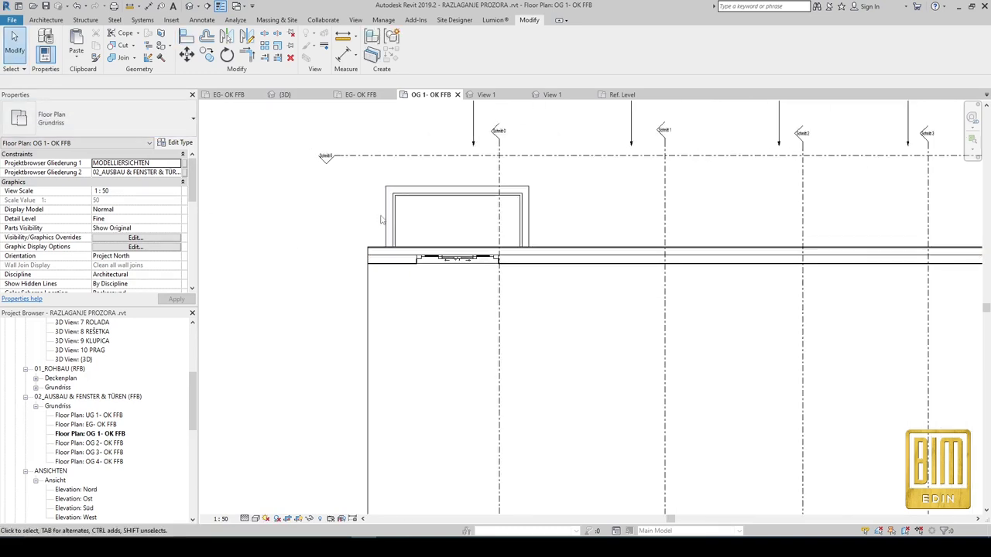
{"action": "scroll", "coordinate": [385, 197], "scroll_direction": "up", "scroll_amount": 2}
{"action": "scroll", "coordinate": [386, 195], "scroll_direction": "up", "scroll_amount": 2}
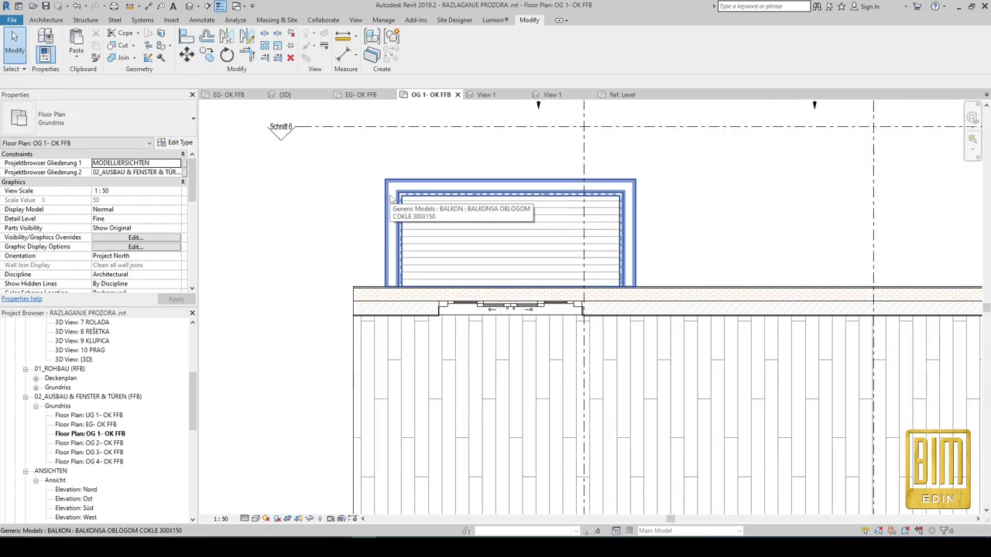
{"action": "left_click", "coordinate": [189, 7]}
{"action": "scroll", "coordinate": [300, 346], "scroll_direction": "up", "scroll_amount": 2}
{"action": "scroll", "coordinate": [337, 377], "scroll_direction": "up", "scroll_amount": 2}
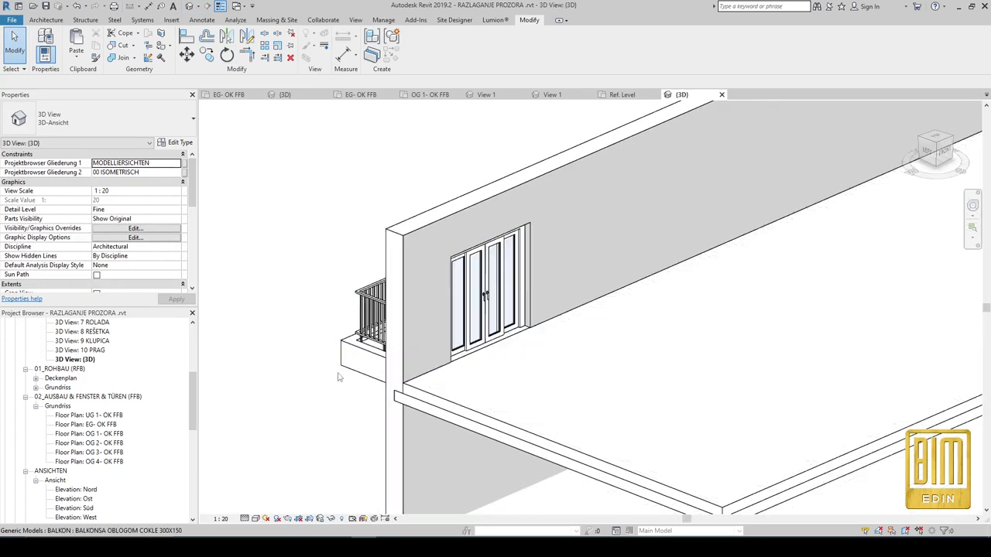
{"action": "scroll", "coordinate": [338, 377], "scroll_direction": "up", "scroll_amount": 2}
{"action": "scroll", "coordinate": [329, 383], "scroll_direction": "down", "scroll_amount": 2}
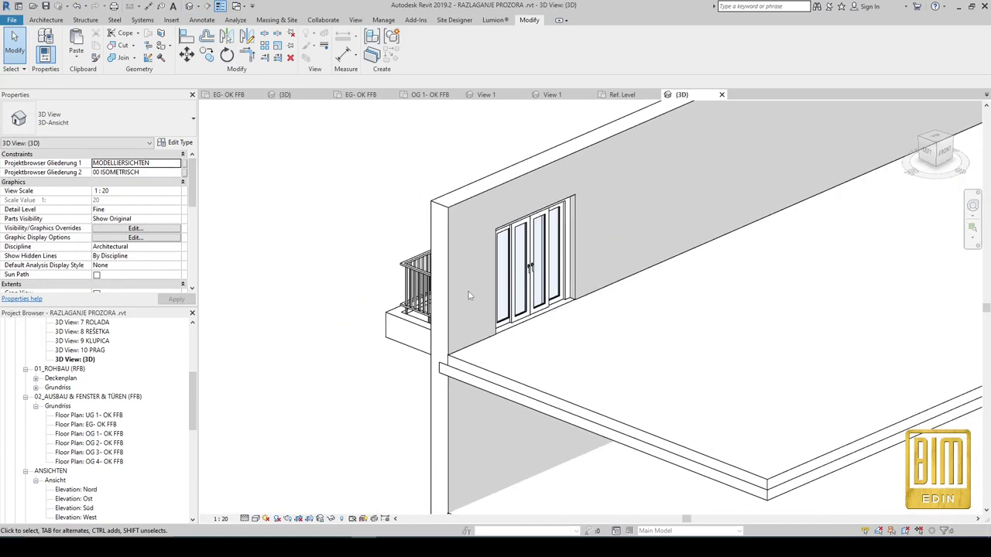
{"action": "middle_click_drag", "start_coordinate": [316, 393], "coordinate": [471, 343], "text": "shift"}
{"action": "scroll", "coordinate": [848, 343], "scroll_direction": "up", "scroll_amount": 3}
{"action": "scroll", "coordinate": [511, 313], "scroll_direction": "up", "scroll_amount": 1}
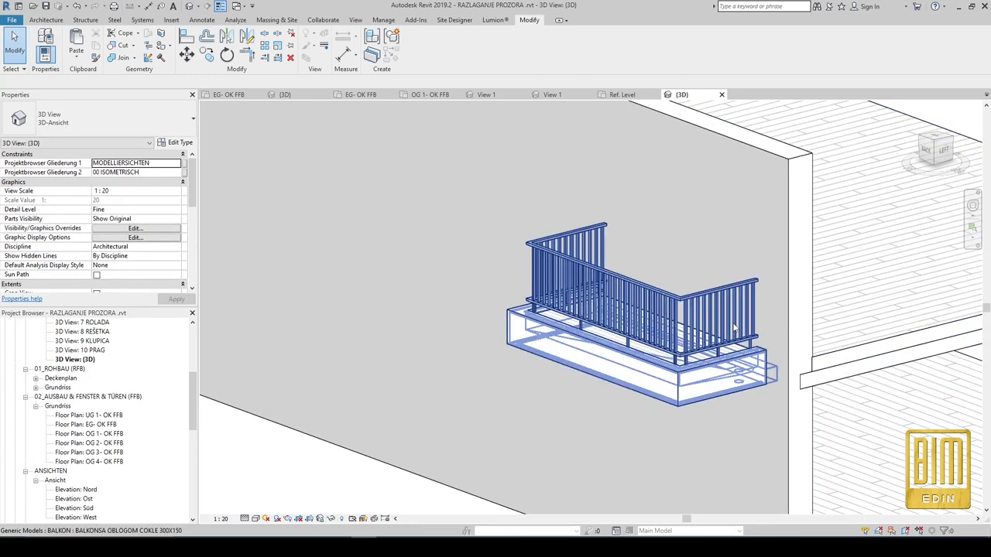
{"action": "scroll", "coordinate": [525, 313], "scroll_direction": "down", "scroll_amount": 3}
{"action": "left_click", "coordinate": [525, 314]}
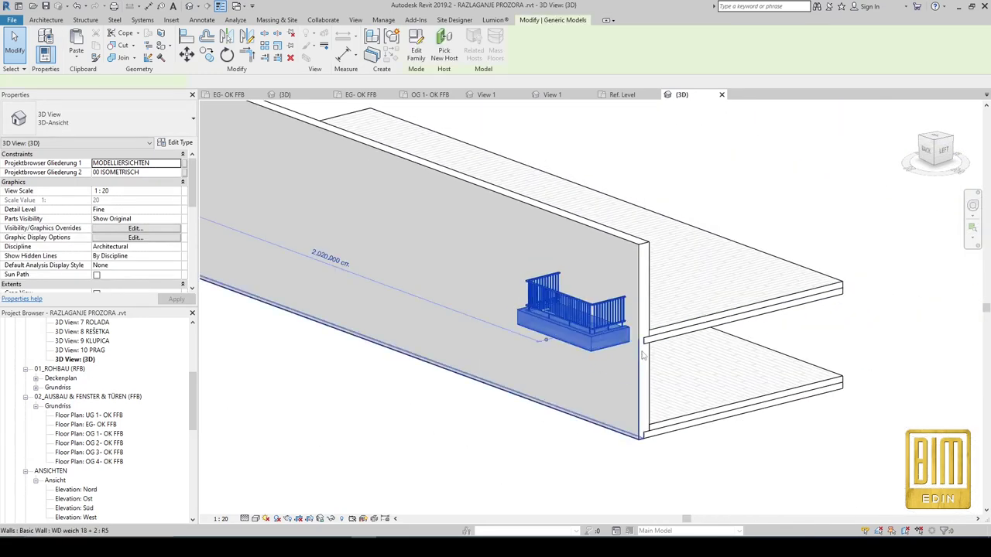
{"action": "mouse_move", "coordinate": [525, 314]}
{"action": "middle_mouse_down", "text": "shift"}
{"action": "mouse_move", "coordinate": [537, 361]}
{"action": "mouse_move", "coordinate": [377, 366]}
{"action": "mouse_move", "coordinate": [422, 318]}
{"action": "middle_mouse_up", "text": "shift"}
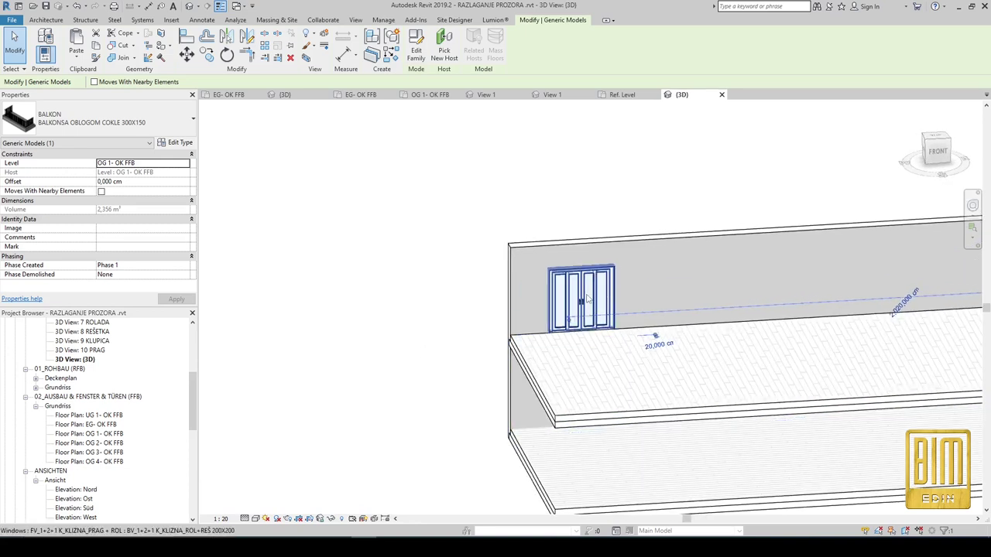
{"action": "left_click", "coordinate": [422, 318]}
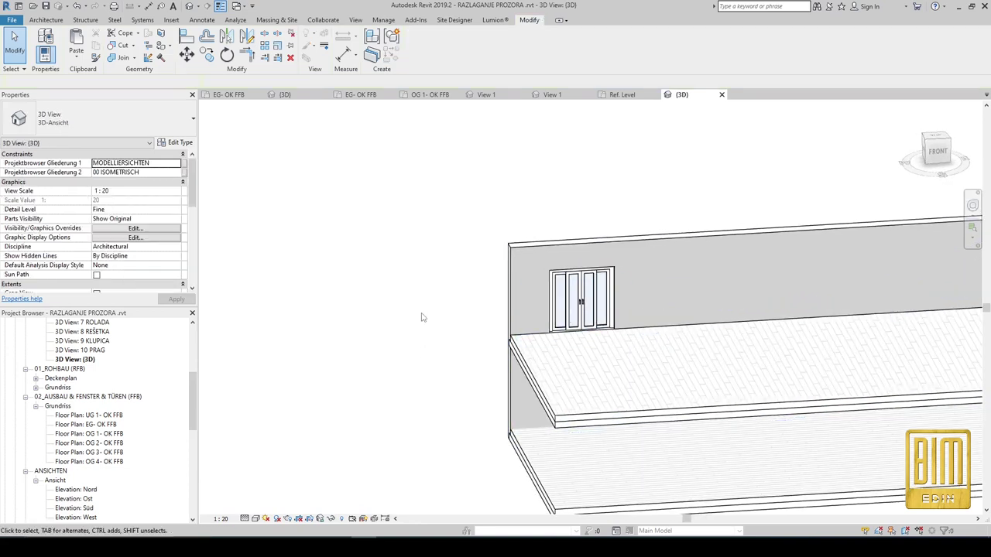
{"action": "double_click", "coordinate": [99, 435]}
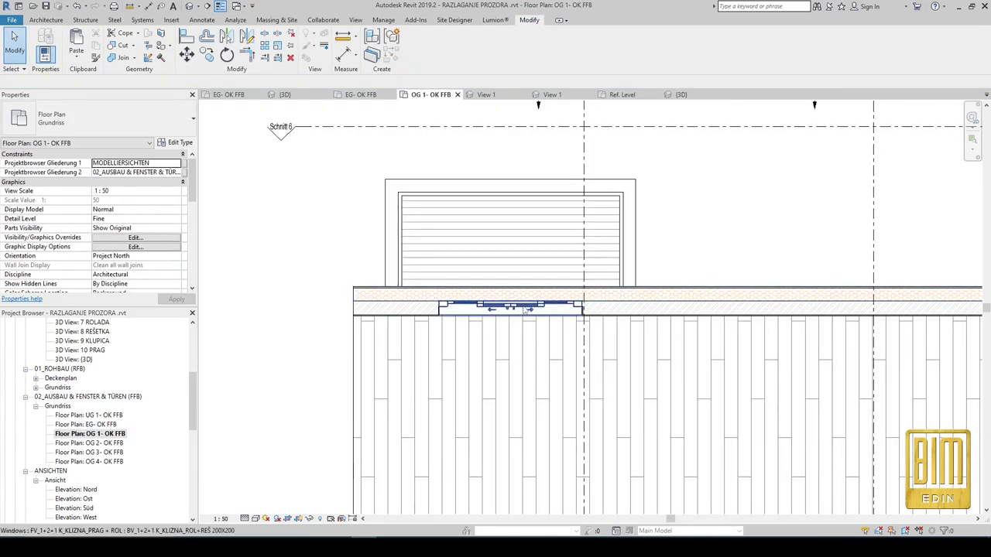
Select the placed balcony door in the plan and zoom over to the text note.
{"action": "scroll", "coordinate": [505, 270], "scroll_direction": "up", "scroll_amount": 2}
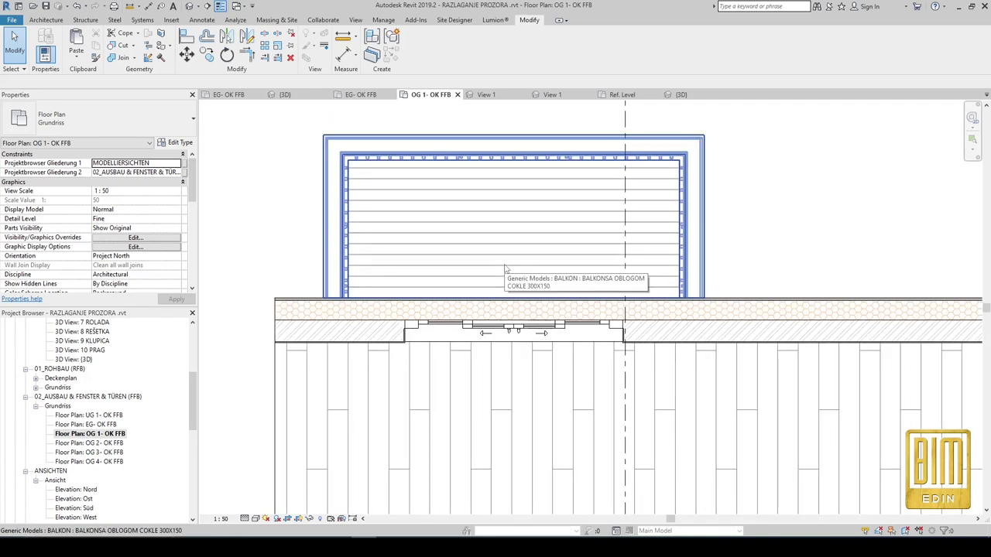
{"action": "left_click", "coordinate": [496, 331]}
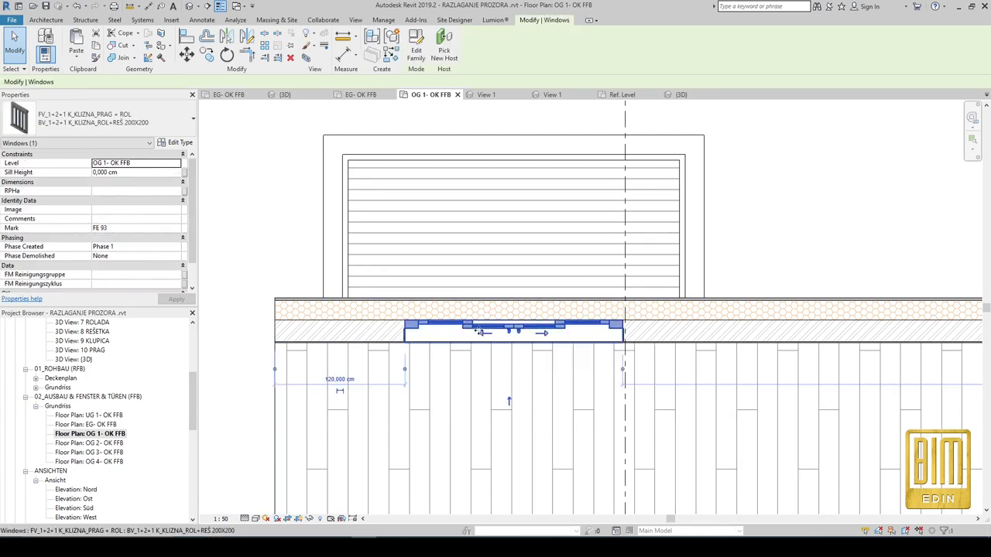
{"action": "scroll", "coordinate": [447, 376], "scroll_direction": "down", "scroll_amount": 2}
{"action": "scroll", "coordinate": [446, 376], "scroll_direction": "down", "scroll_amount": 2}
{"action": "scroll", "coordinate": [465, 223], "scroll_direction": "up", "scroll_amount": 3}
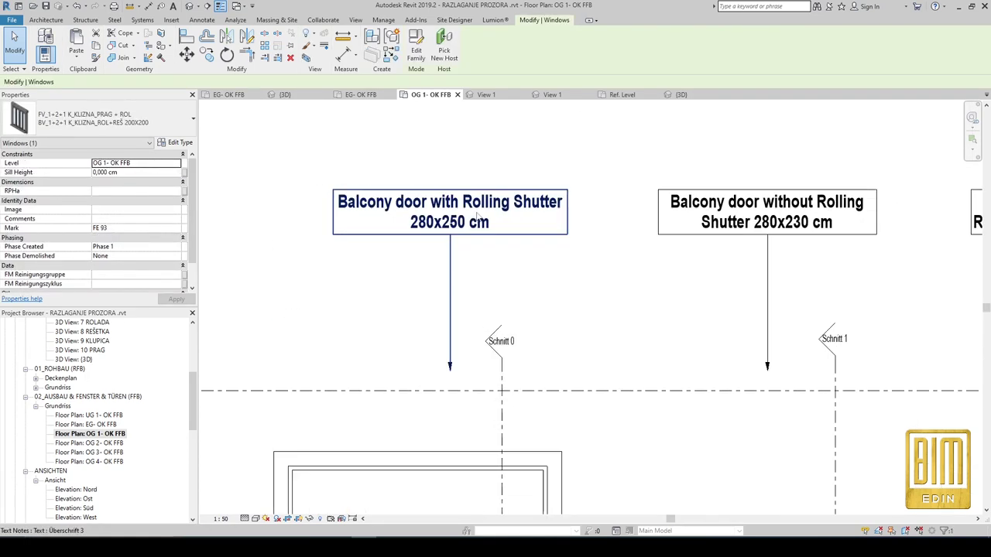
{"action": "scroll", "coordinate": [464, 223], "scroll_direction": "up", "scroll_amount": 2}
{"action": "scroll", "coordinate": [465, 223], "scroll_direction": "up", "scroll_amount": 1}
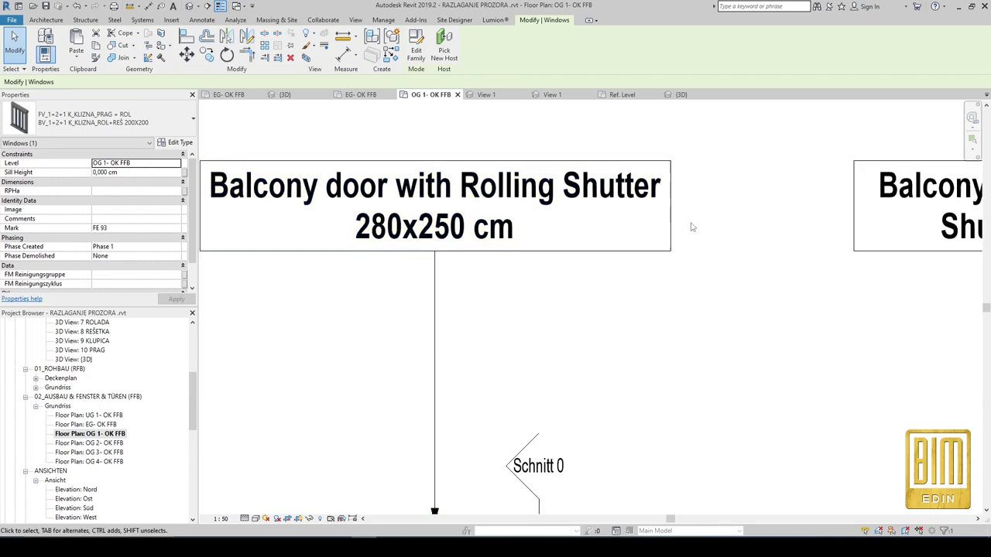
{"action": "scroll", "coordinate": [661, 214], "scroll_direction": "up", "scroll_amount": 1}
{"action": "scroll", "coordinate": [661, 214], "scroll_direction": "up", "scroll_amount": 1}
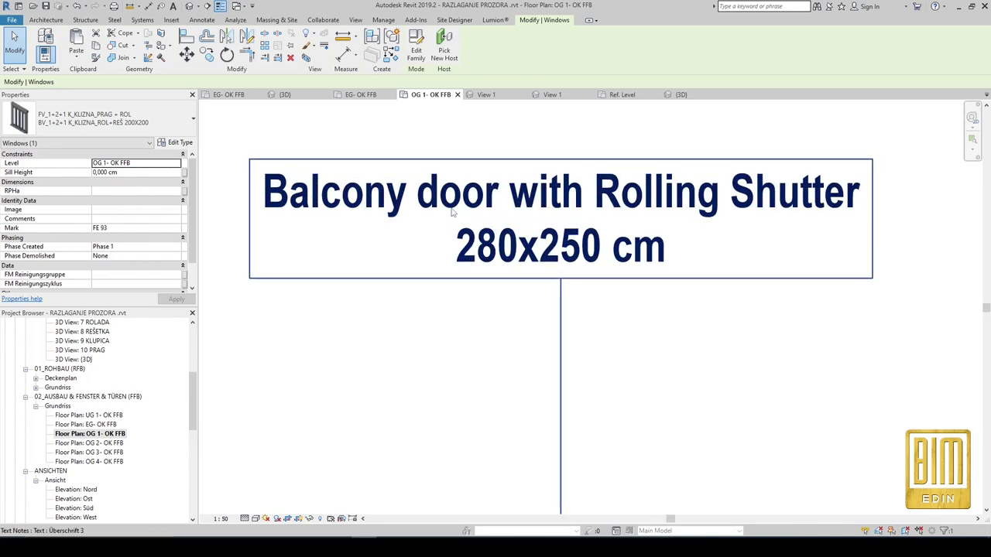
Copy the note's text 'Balcony door with Rolling Shutter 280x250 cm' and reselect the door.
{"action": "double_click", "coordinate": [635, 248]}
{"action": "left_click_drag", "start_coordinate": [635, 248], "coordinate": [264, 194]}
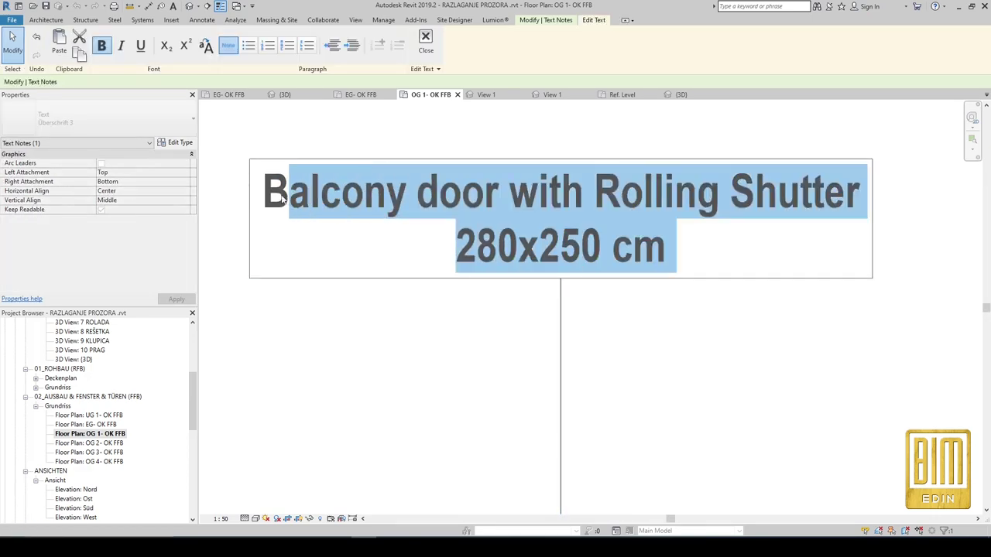
{"action": "right_click", "coordinate": [348, 200]}
{"action": "left_click", "coordinate": [375, 245]}
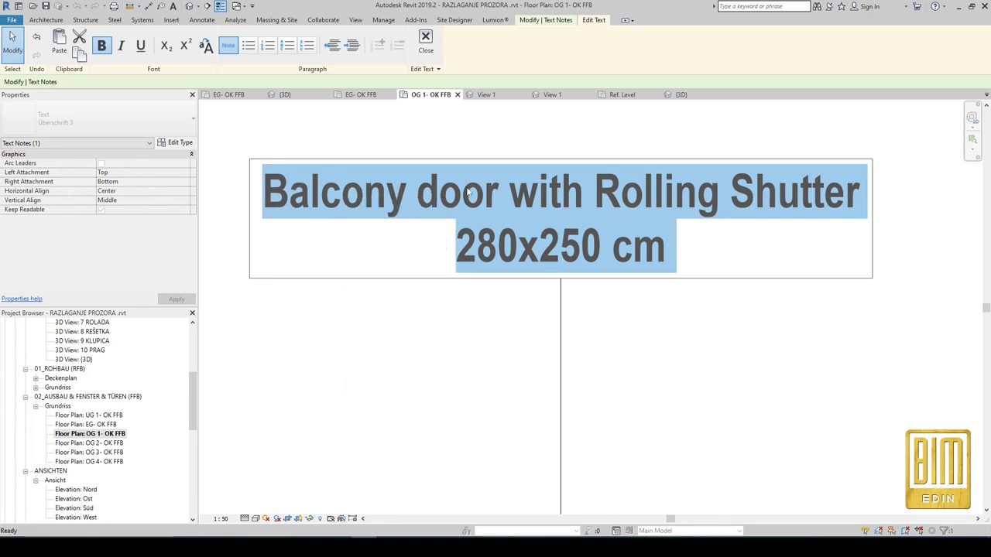
{"action": "scroll", "coordinate": [467, 339], "scroll_direction": "down", "scroll_amount": 3}
{"action": "scroll", "coordinate": [468, 339], "scroll_direction": "up", "scroll_amount": 3}
{"action": "scroll", "coordinate": [467, 341], "scroll_direction": "up", "scroll_amount": 3}
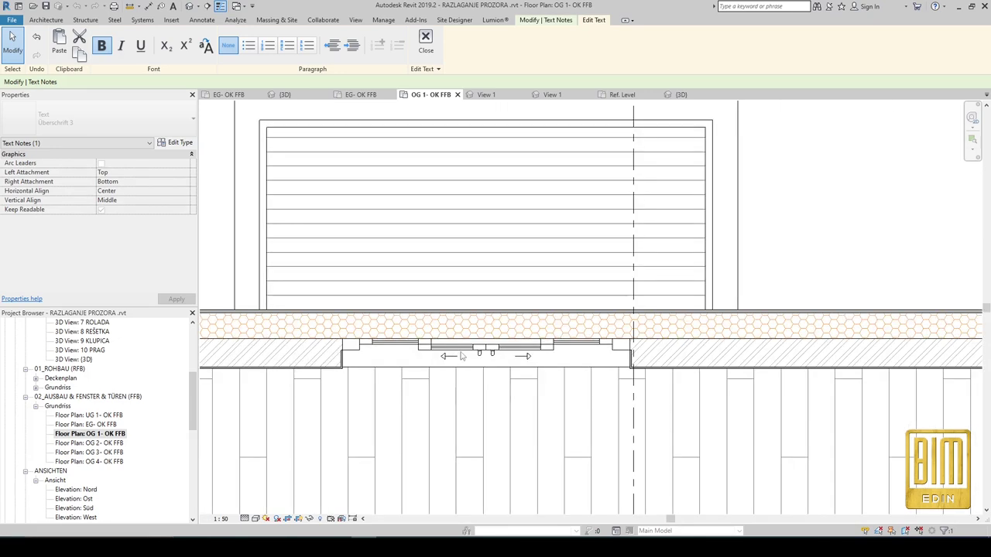
{"action": "left_click", "coordinate": [465, 351]}
{"action": "left_click", "coordinate": [465, 351]}
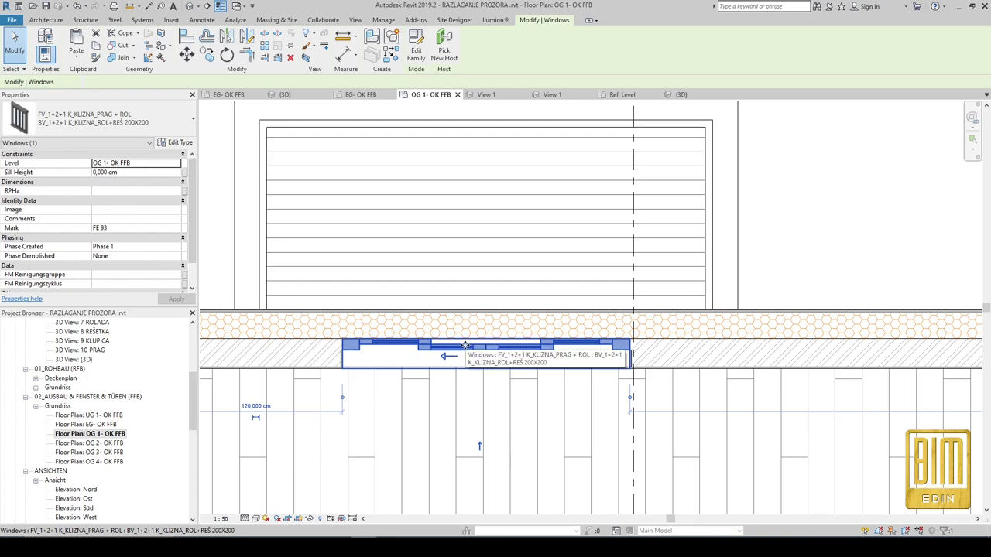
Duplicate the door type under the name 'Balcony door with Rolling Shutter 280x250 cm'.
{"action": "left_click", "coordinate": [179, 143]}
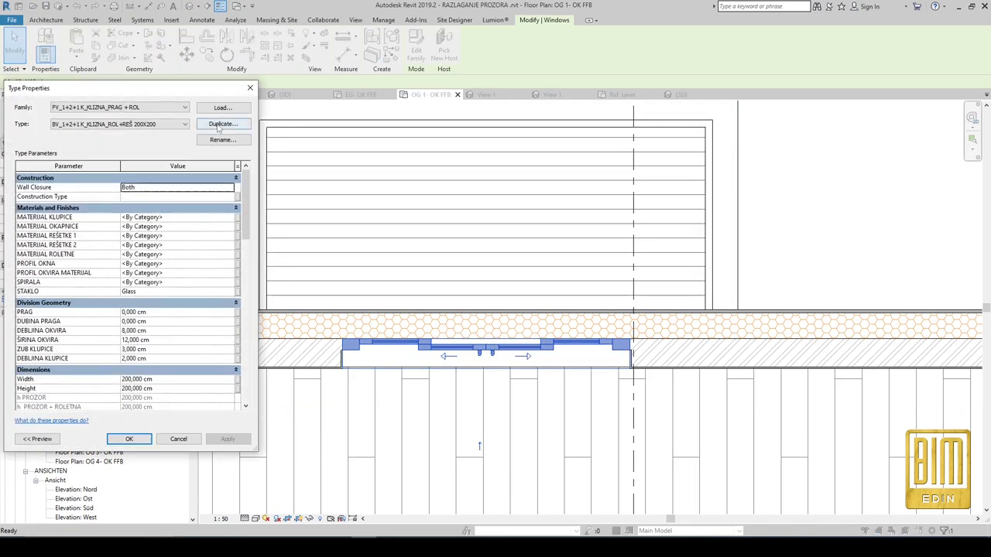
{"action": "left_click", "coordinate": [221, 126]}
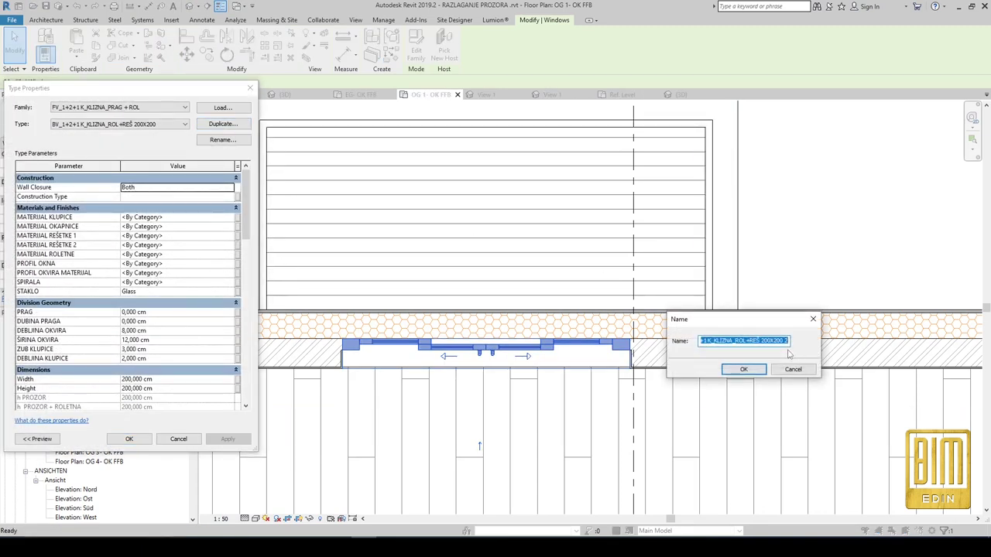
{"action": "key", "text": "ctrl+v"}
{"action": "left_click", "coordinate": [756, 371]}
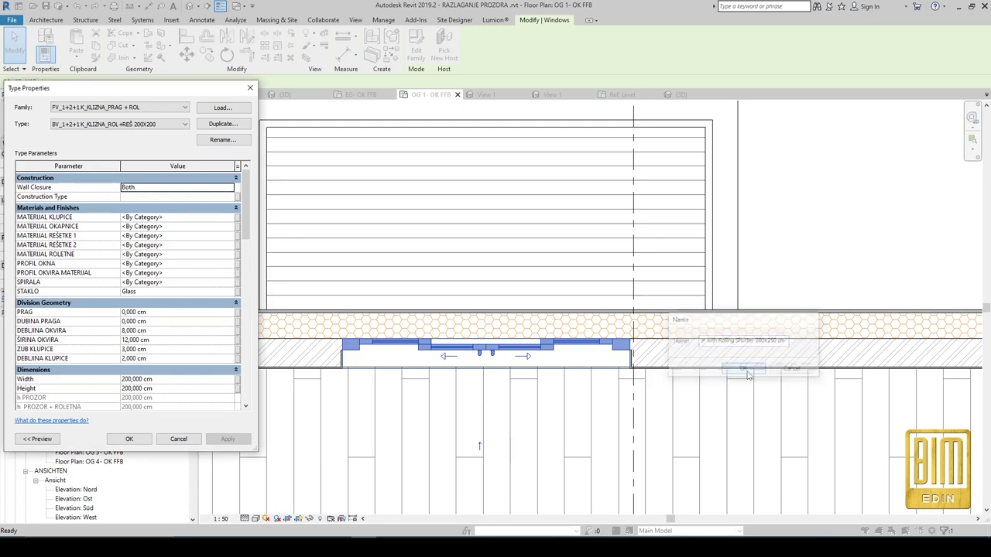
{"action": "left_click", "coordinate": [169, 307]}
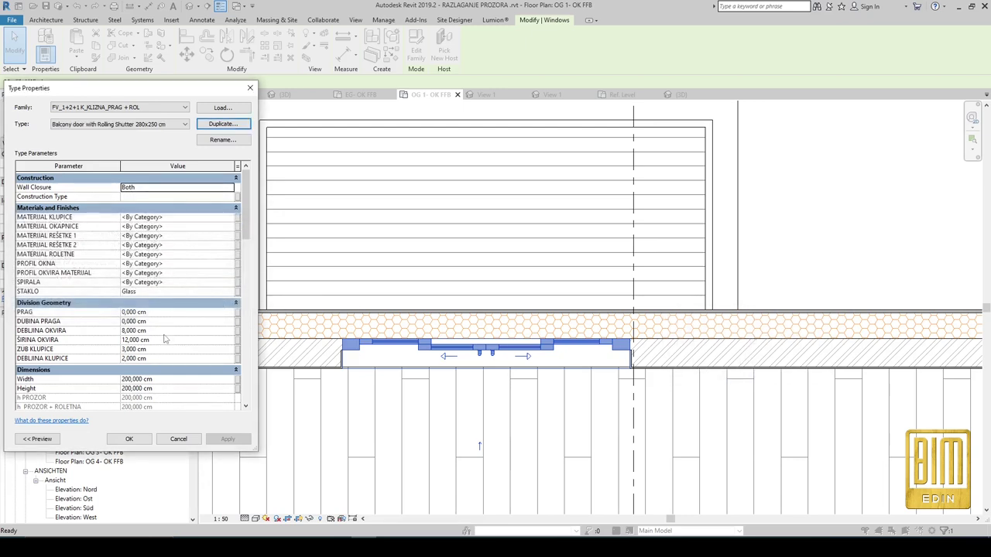
Set the new type's Width to 280 and Height to 250 and confirm.
{"action": "scroll", "coordinate": [164, 338], "scroll_direction": "down", "scroll_amount": 4}
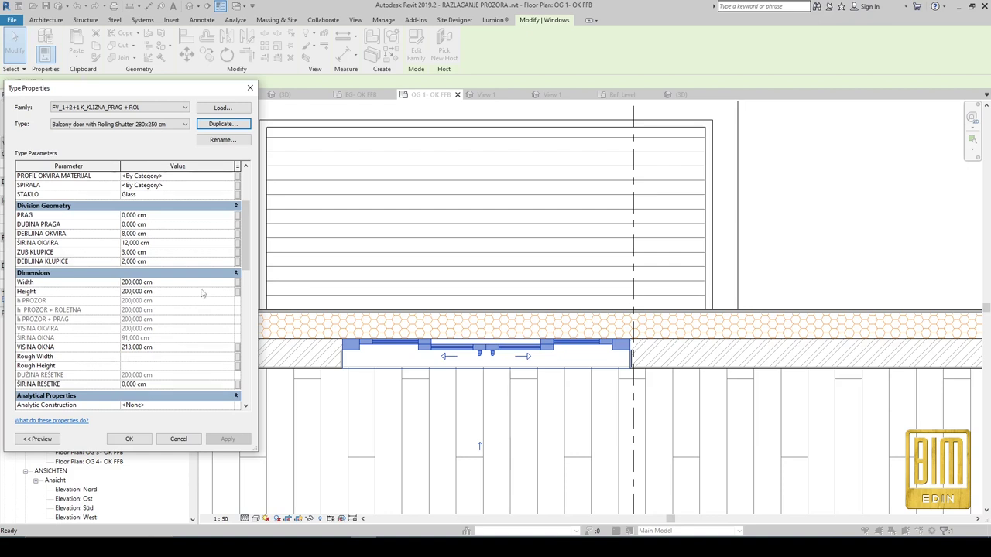
{"action": "scroll", "coordinate": [201, 292], "scroll_direction": "down", "scroll_amount": 3}
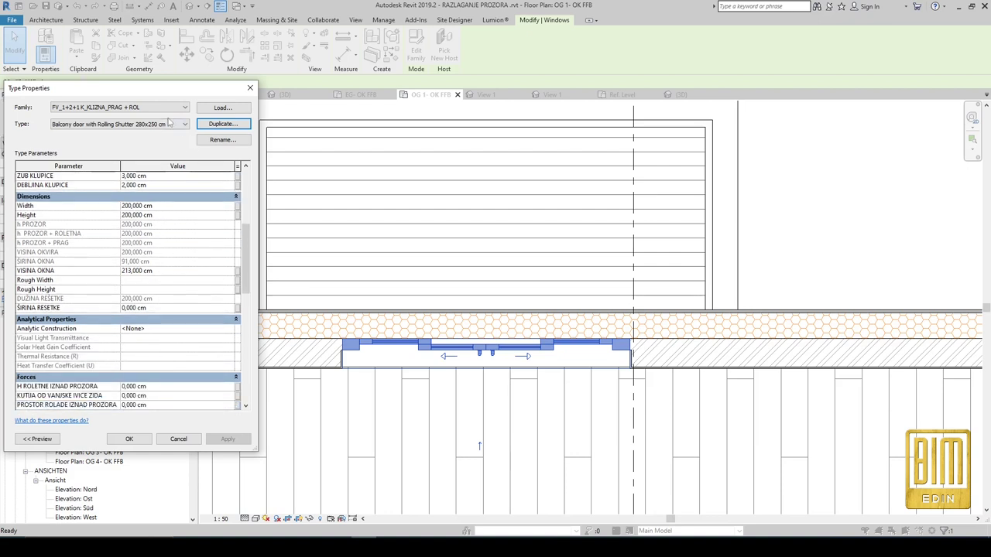
{"action": "left_click", "coordinate": [164, 206]}
{"action": "type", "text": "280"}
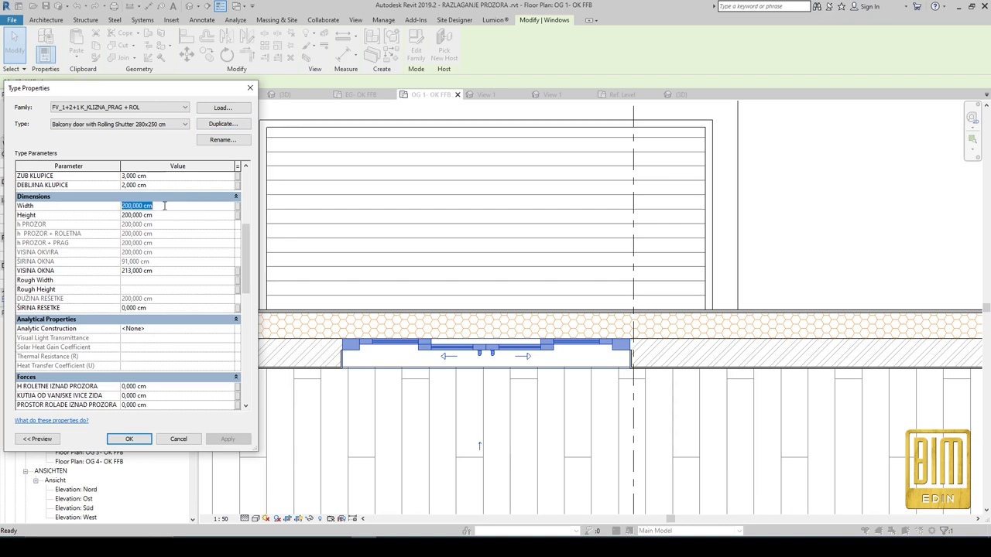
{"action": "left_click", "coordinate": [170, 216]}
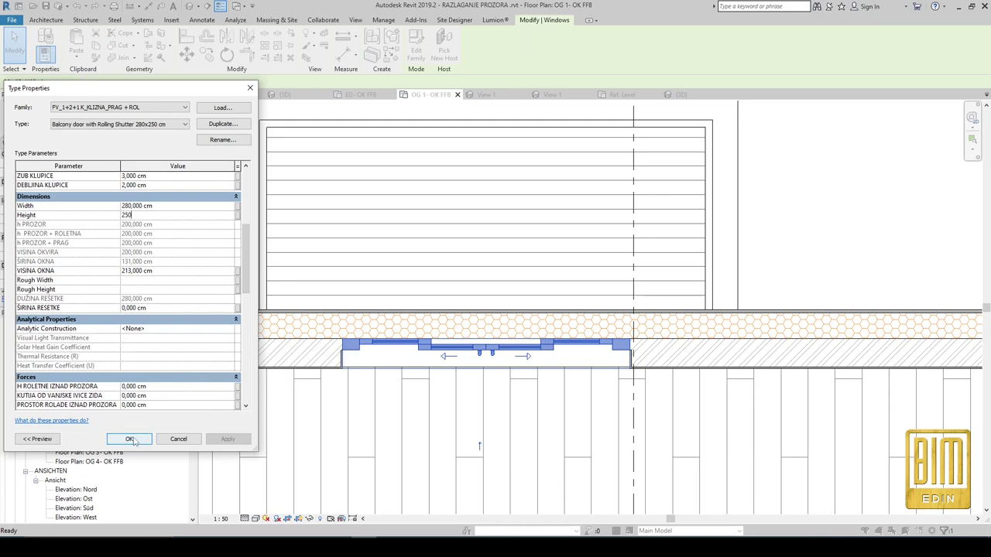
{"action": "key", "text": "Return"}
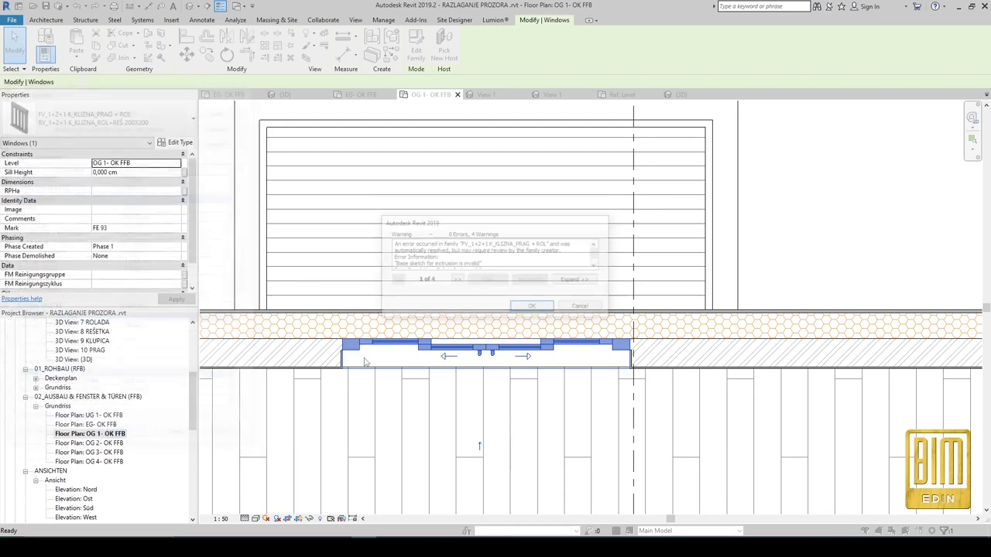
{"action": "key", "text": "Return"}
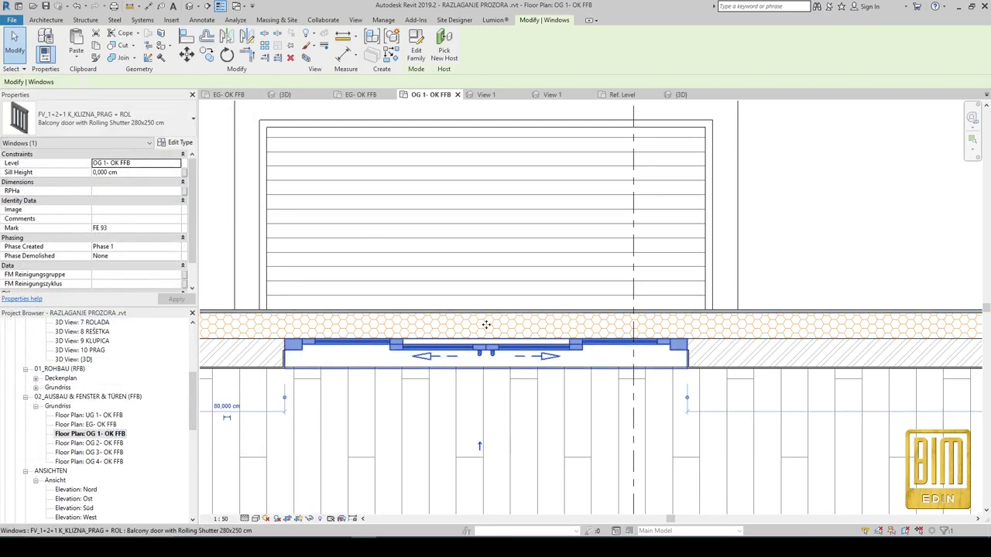
{"action": "left_click", "coordinate": [830, 231]}
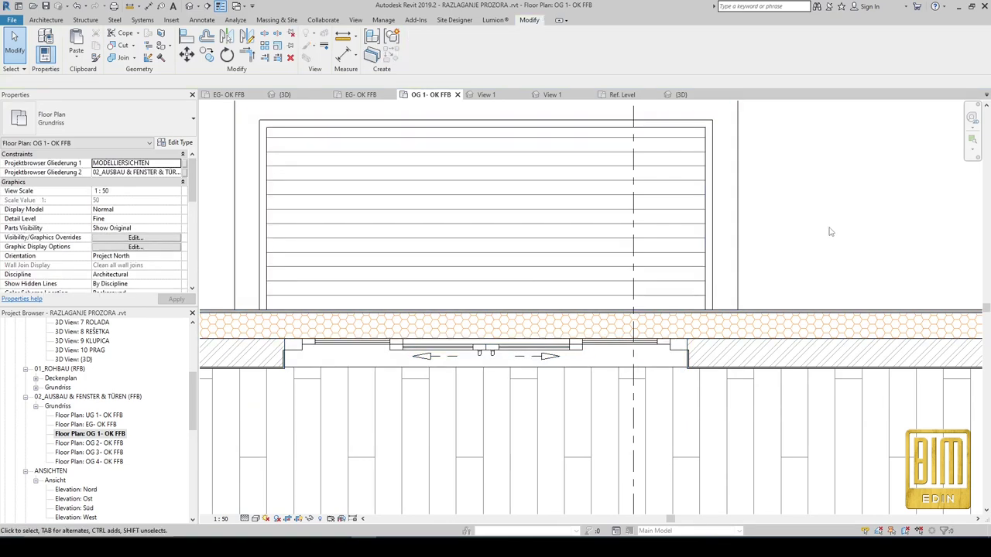
Reselect the balcony door and bring up Type Properties for its 280x250 cm type.
{"action": "scroll", "coordinate": [593, 252], "scroll_direction": "down", "scroll_amount": 2}
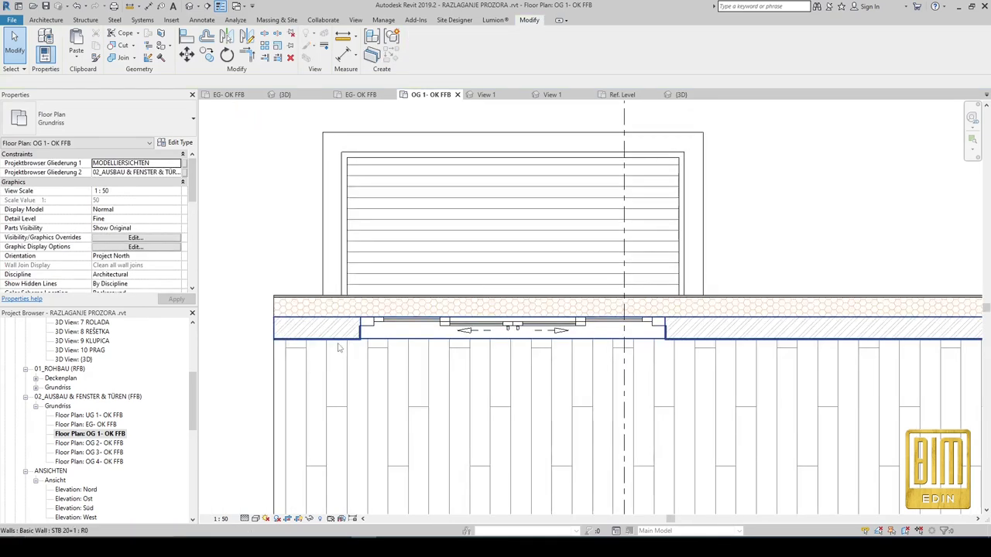
{"action": "scroll", "coordinate": [338, 349], "scroll_direction": "up", "scroll_amount": 2}
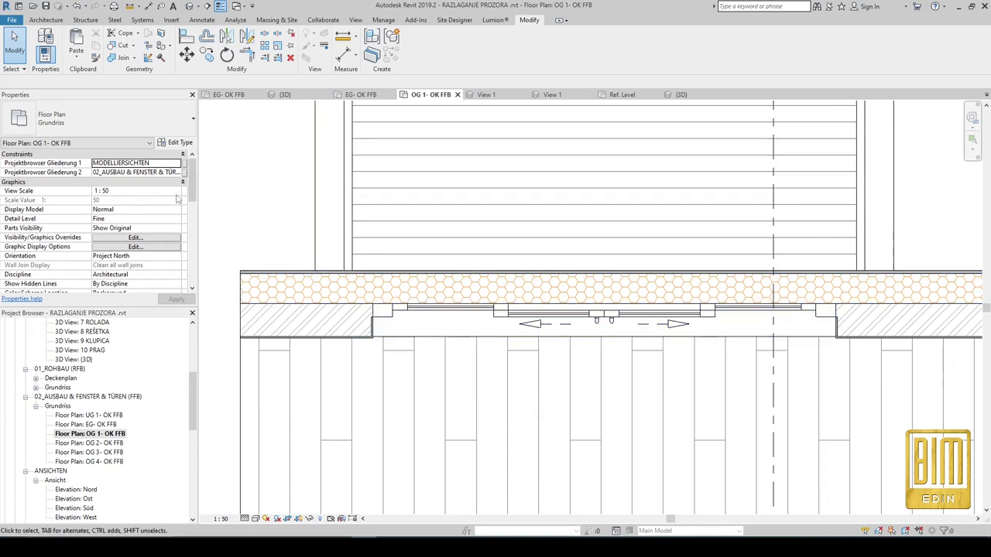
{"action": "left_click", "coordinate": [177, 144]}
{"action": "left_click", "coordinate": [248, 86]}
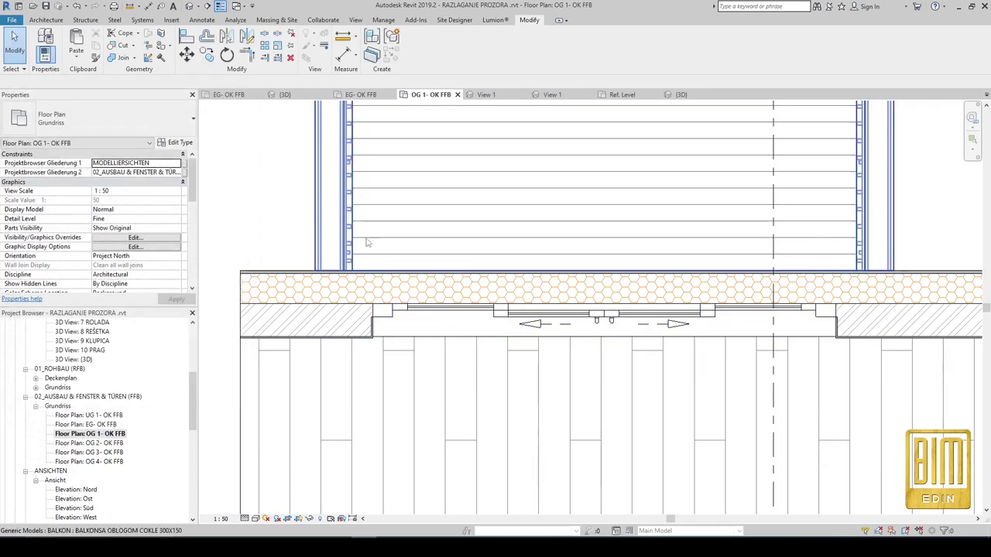
{"action": "left_click", "coordinate": [412, 315]}
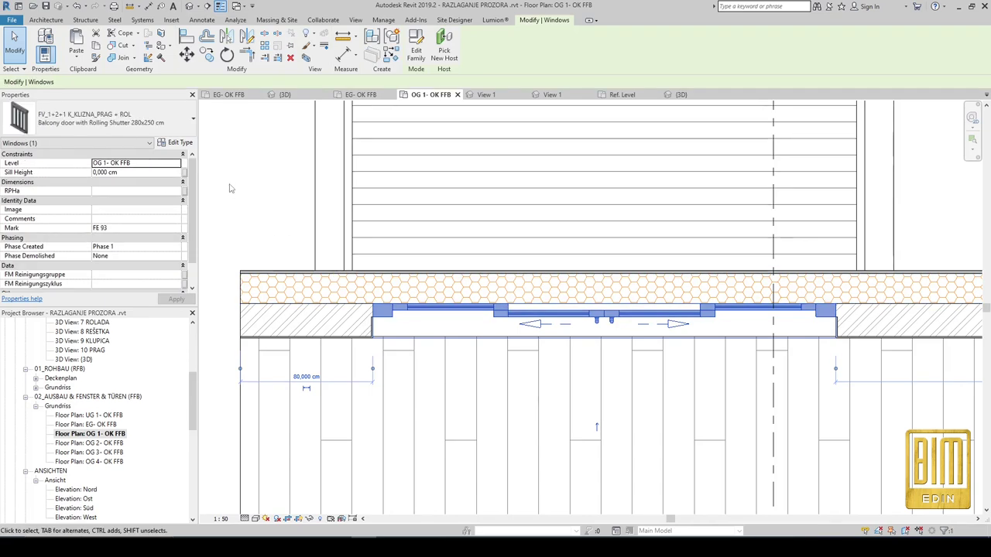
{"action": "left_click", "coordinate": [177, 143]}
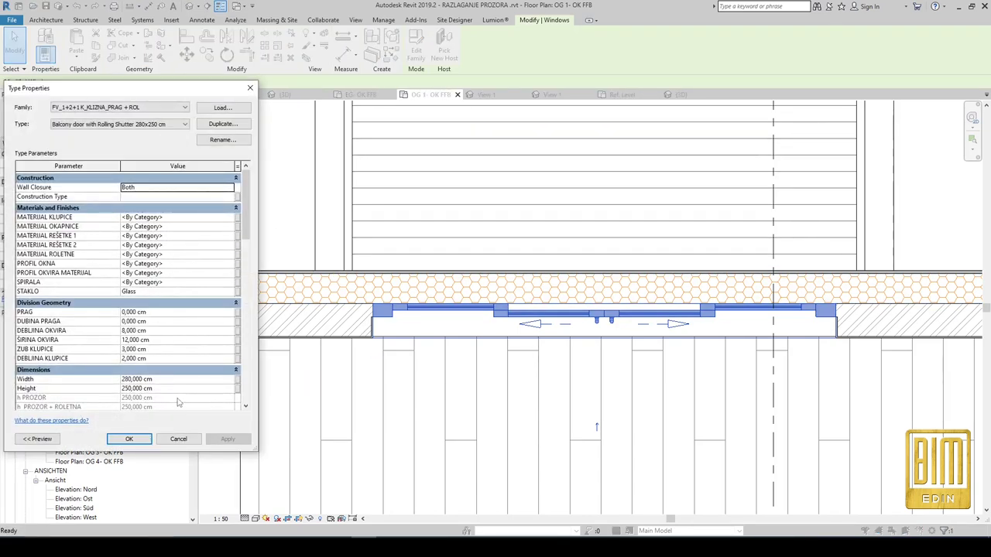
Set ŠIRINA REŠETKE to 20, enable REŠETKA and apply the change.
{"action": "scroll", "coordinate": [173, 389], "scroll_direction": "down", "scroll_amount": 3}
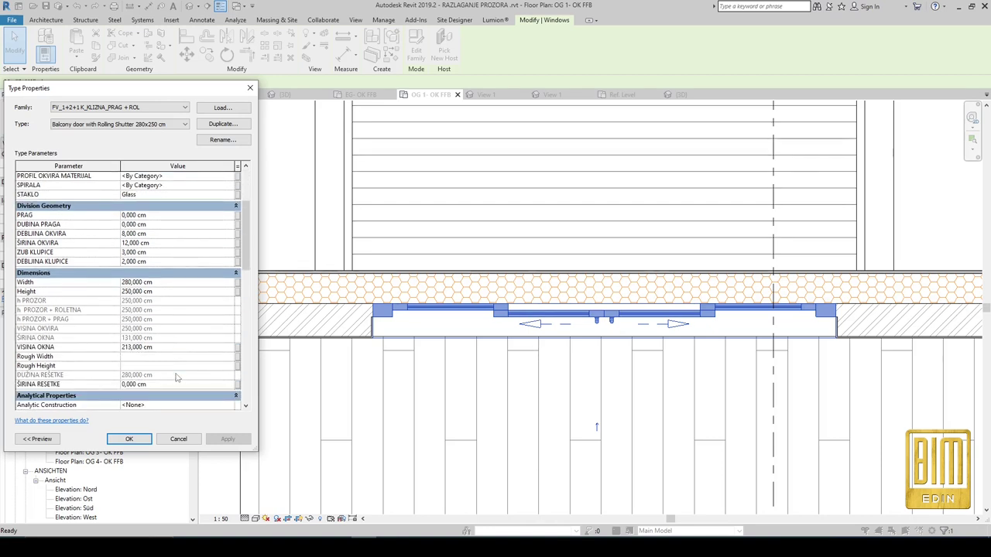
{"action": "scroll", "coordinate": [173, 337], "scroll_direction": "down", "scroll_amount": 3}
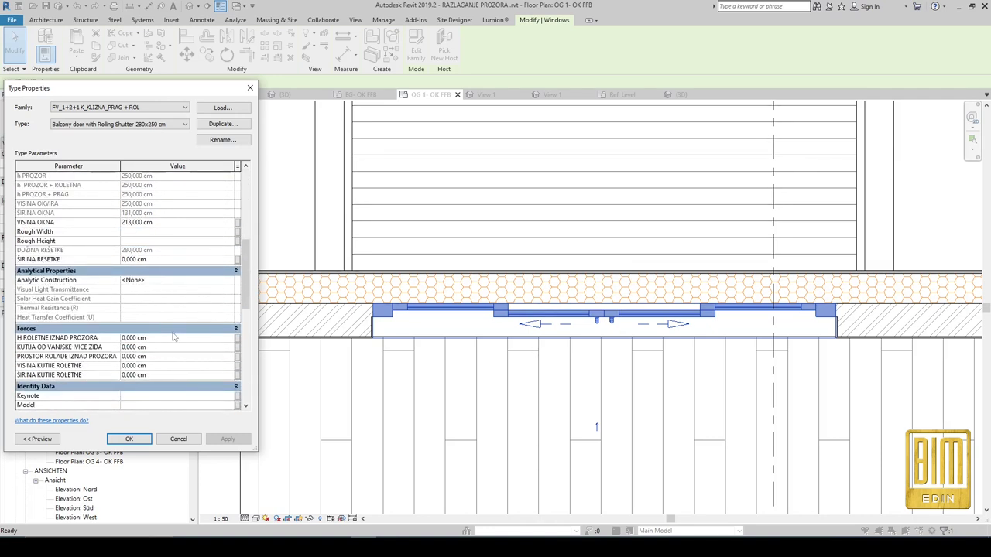
{"action": "left_click", "coordinate": [166, 260]}
{"action": "type", "text": "20"}
{"action": "scroll", "coordinate": [212, 366], "scroll_direction": "down", "scroll_amount": 3}
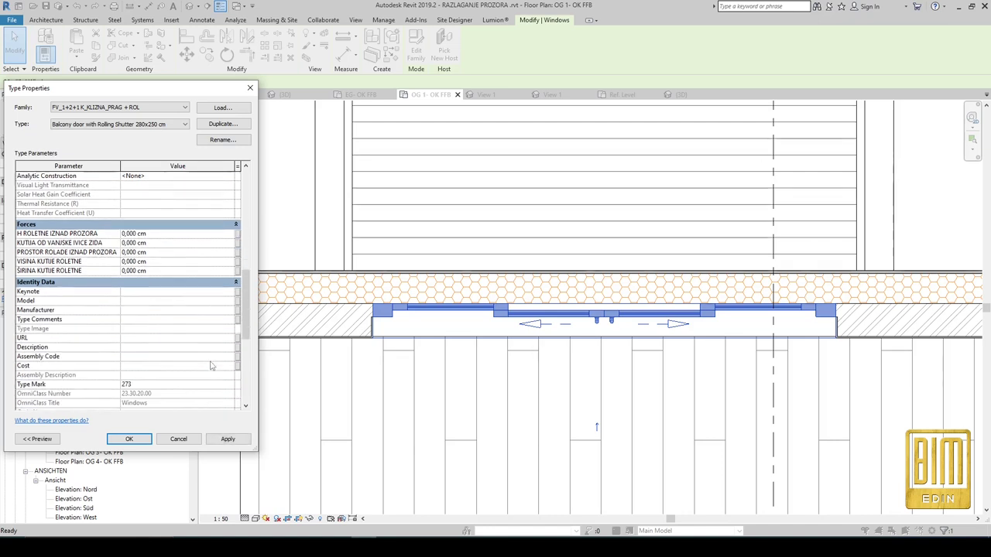
{"action": "scroll", "coordinate": [197, 353], "scroll_direction": "down", "scroll_amount": 3}
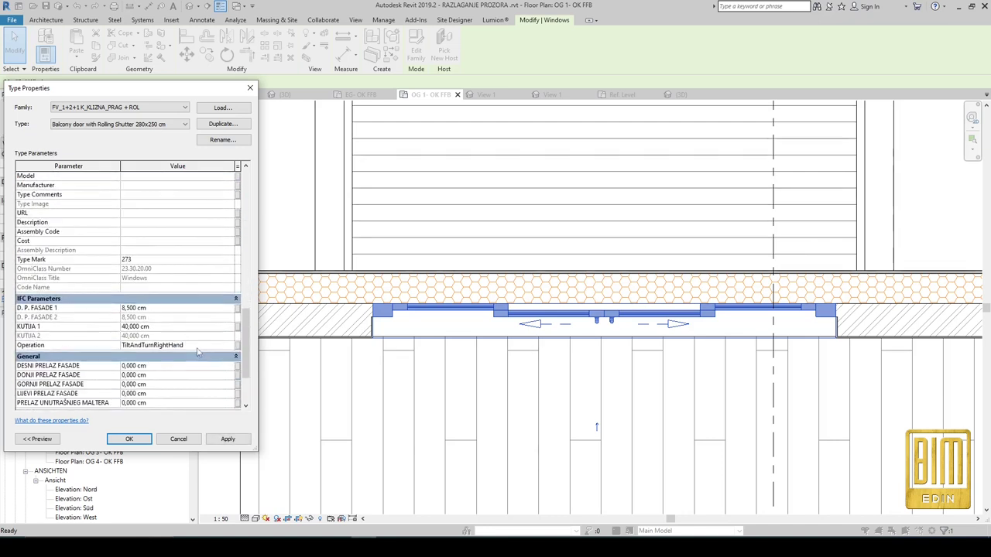
{"action": "scroll", "coordinate": [197, 352], "scroll_direction": "down", "scroll_amount": 3}
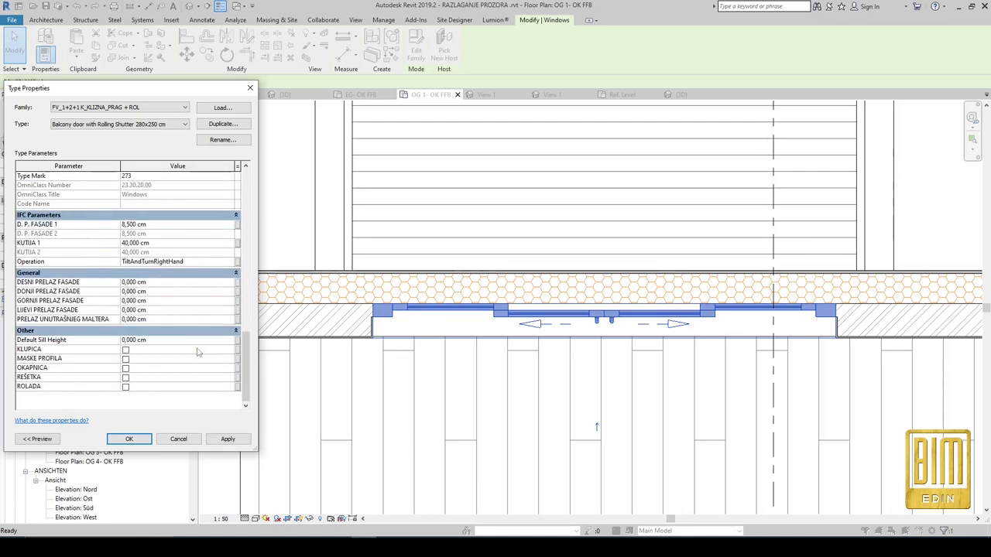
{"action": "left_click", "coordinate": [126, 377]}
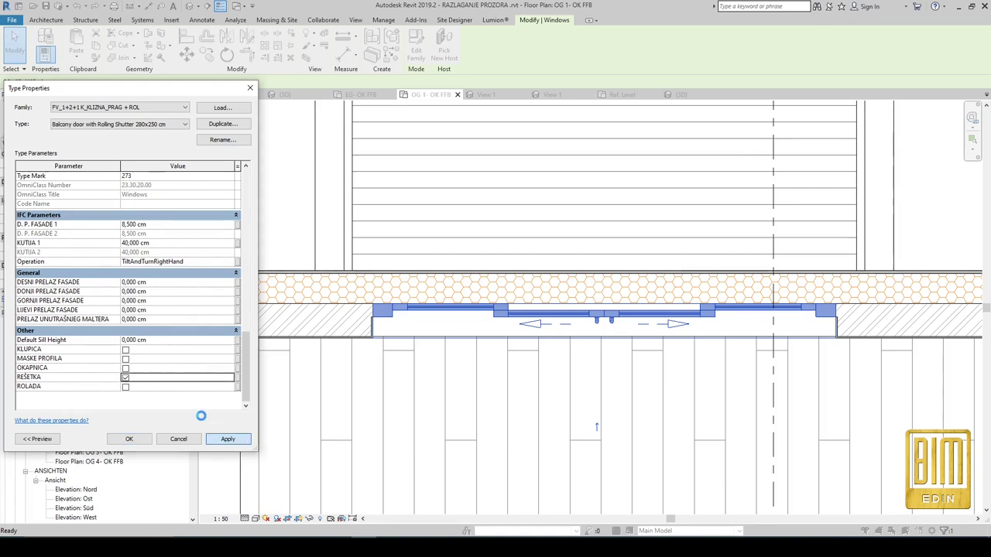
{"action": "left_click", "coordinate": [171, 308]}
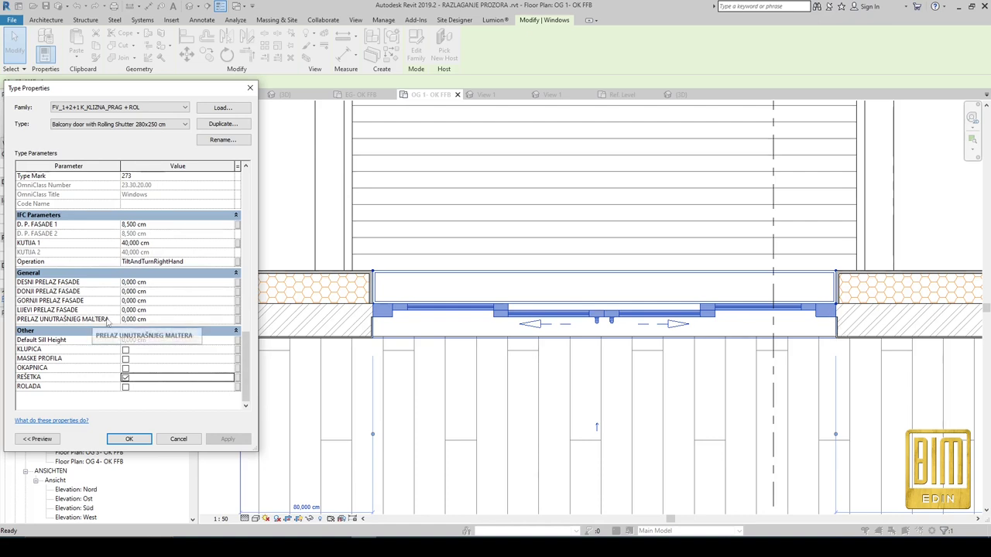
Set DESNI and LIJEVI PRELAZ FASADE to 5 cm each, apply, and close Type Properties.
{"action": "left_click", "coordinate": [164, 320]}
{"action": "type", "text": "1"}
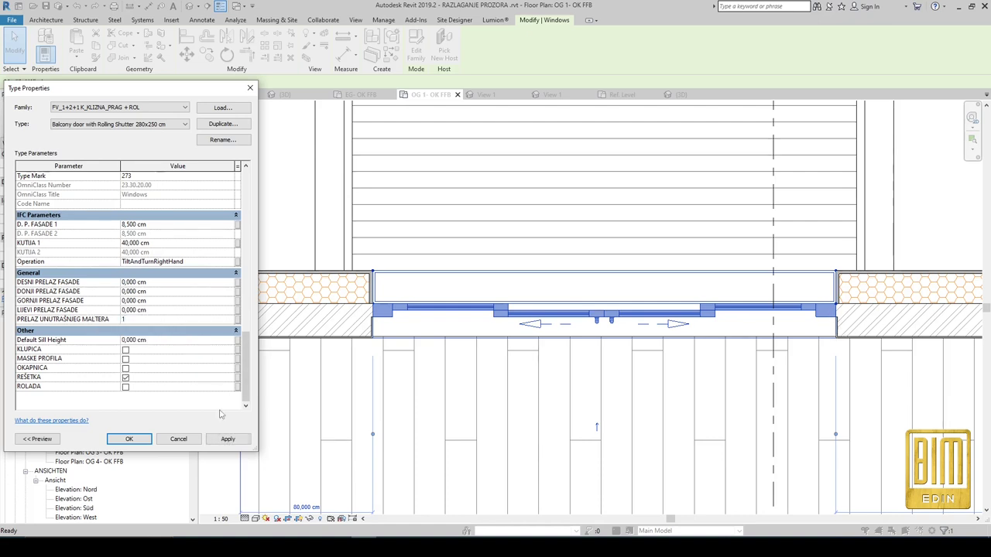
{"action": "left_click", "coordinate": [228, 440]}
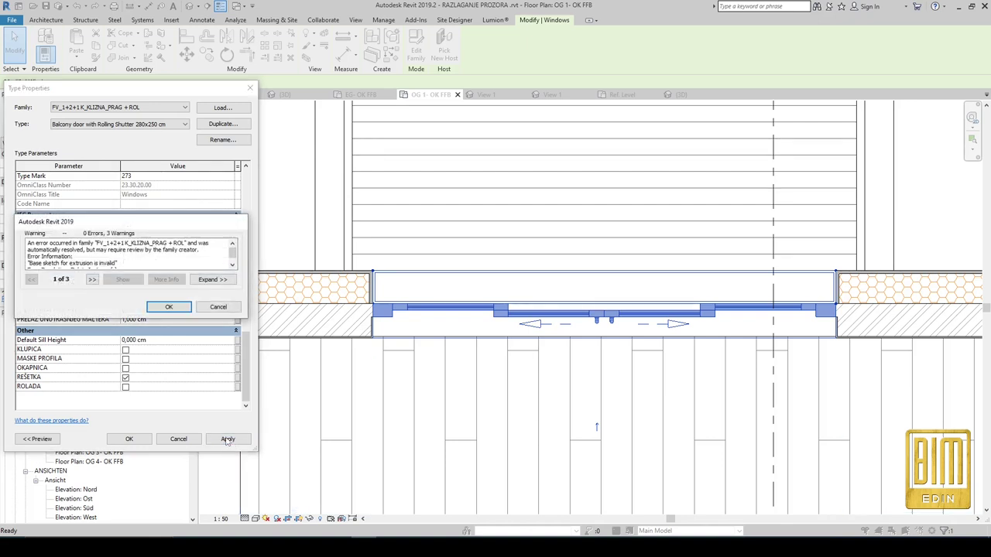
{"action": "left_click", "coordinate": [169, 307]}
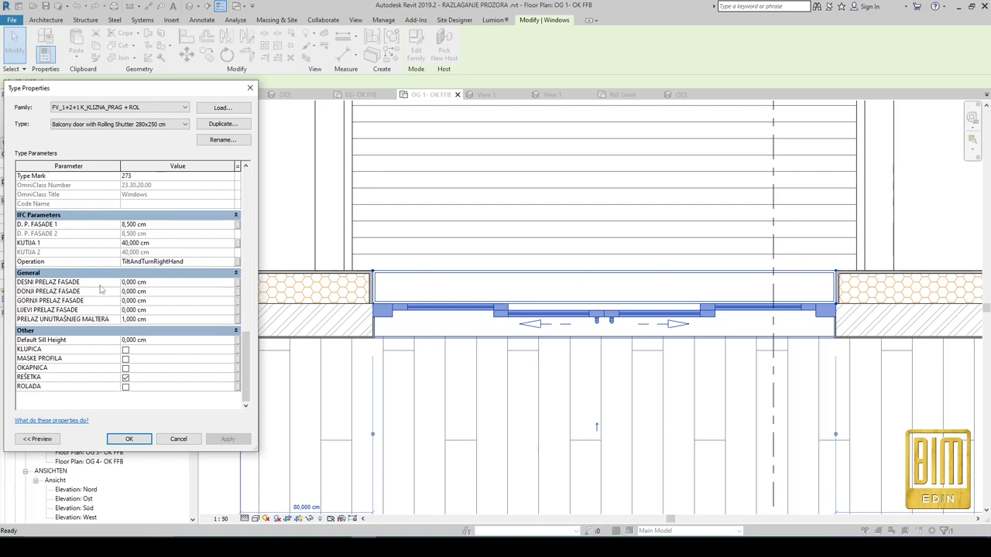
{"action": "type", "text": "5"}
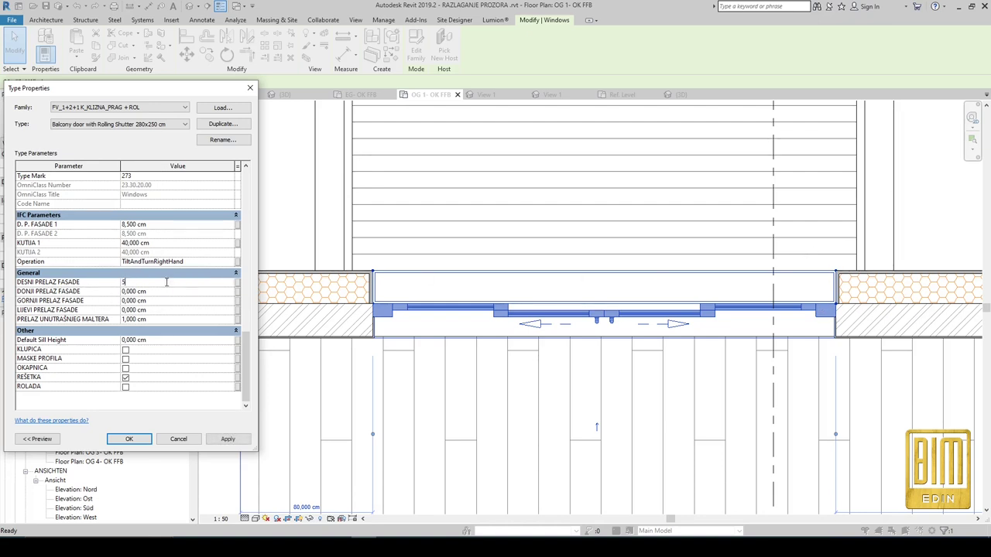
{"action": "left_click", "coordinate": [156, 310]}
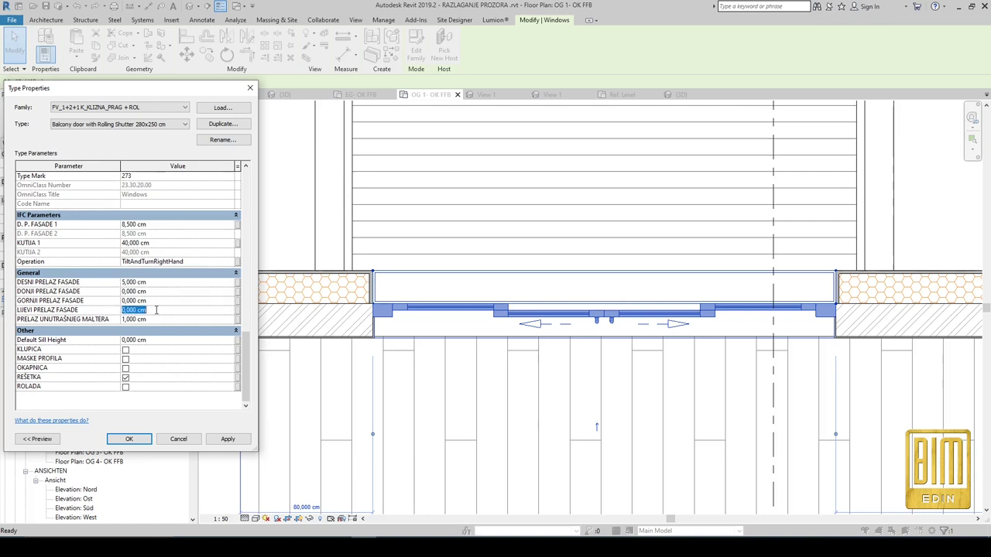
{"action": "type", "text": "5"}
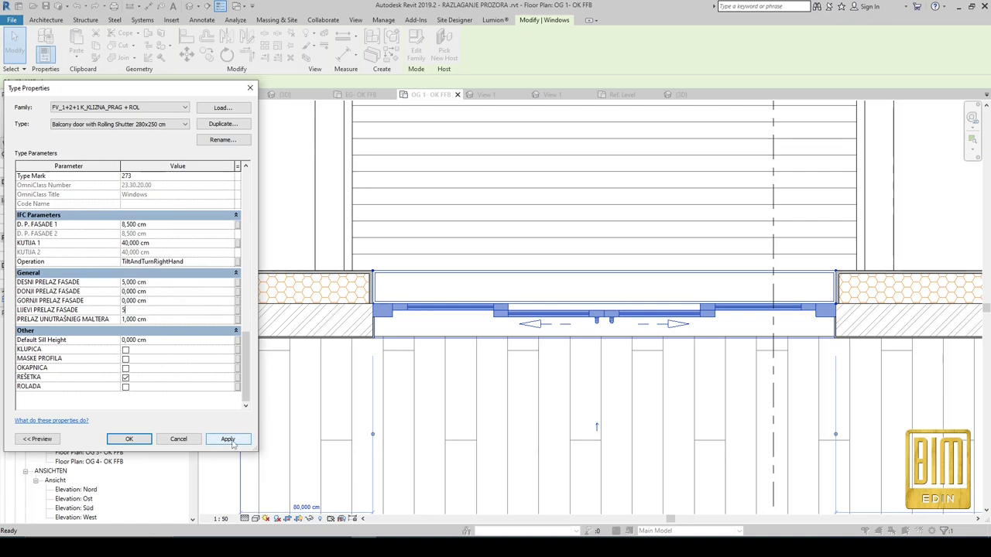
{"action": "left_click", "coordinate": [229, 440]}
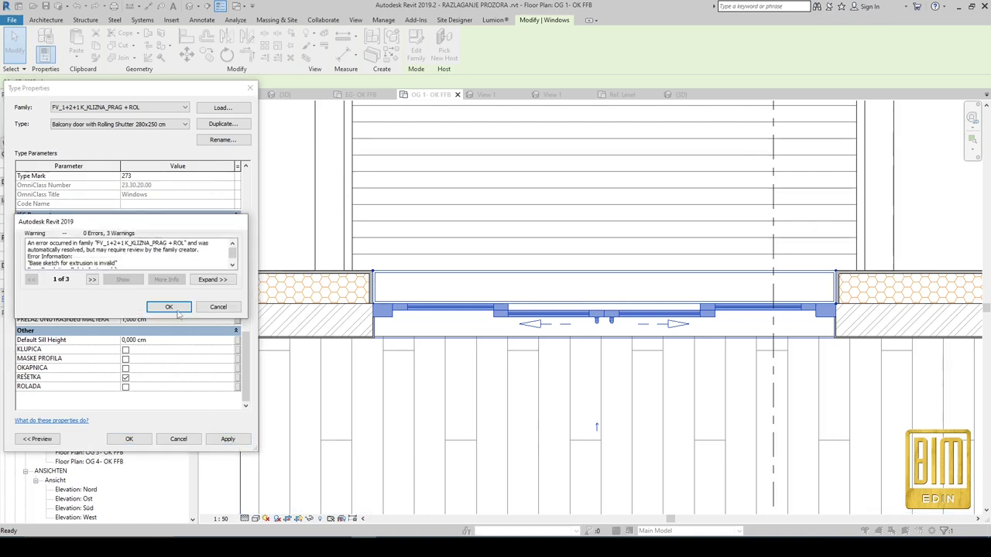
{"action": "left_click", "coordinate": [174, 310]}
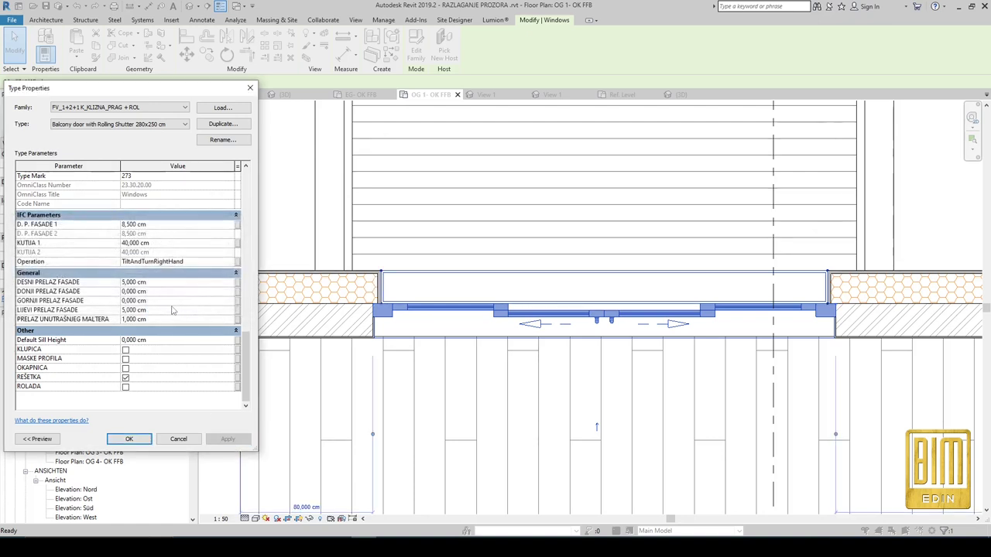
{"action": "left_click", "coordinate": [129, 439]}
{"action": "scroll", "coordinate": [404, 318], "scroll_direction": "down", "scroll_amount": 1}
{"action": "scroll", "coordinate": [405, 318], "scroll_direction": "down", "scroll_amount": 1}
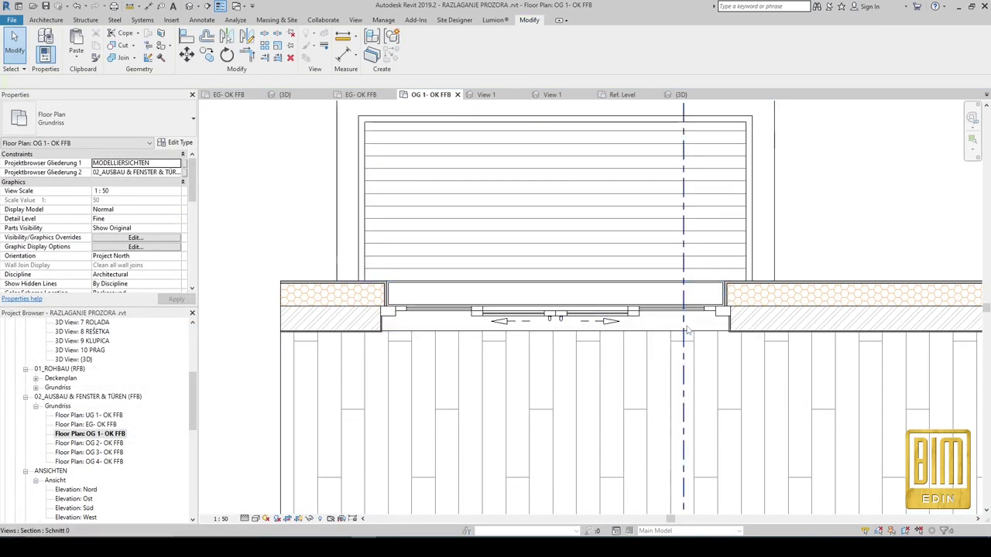
Go to the Schnitt 0 section view from the section line through the door.
{"action": "left_click", "coordinate": [685, 354]}
{"action": "right_click", "coordinate": [685, 354]}
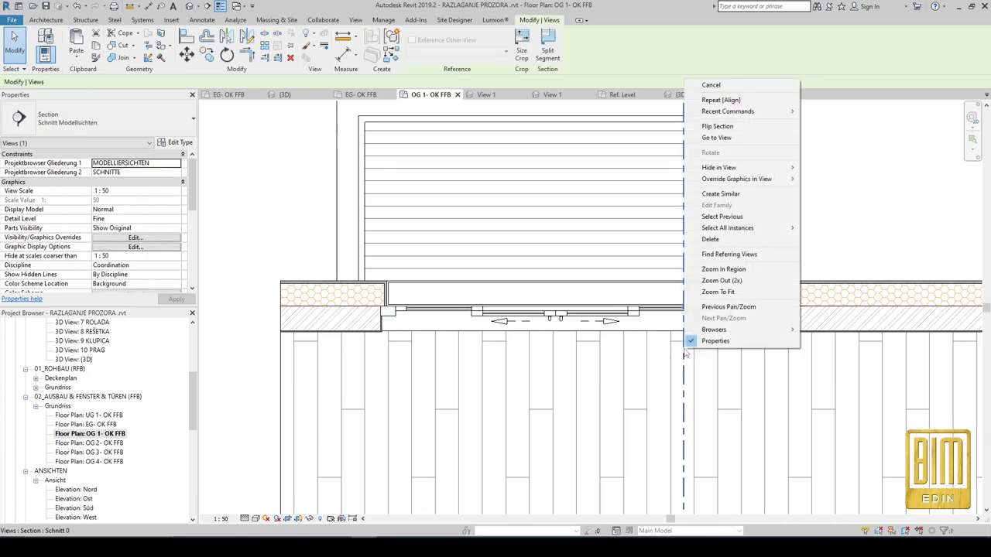
{"action": "left_click", "coordinate": [724, 138]}
{"action": "scroll", "coordinate": [679, 328], "scroll_direction": "up", "scroll_amount": 2}
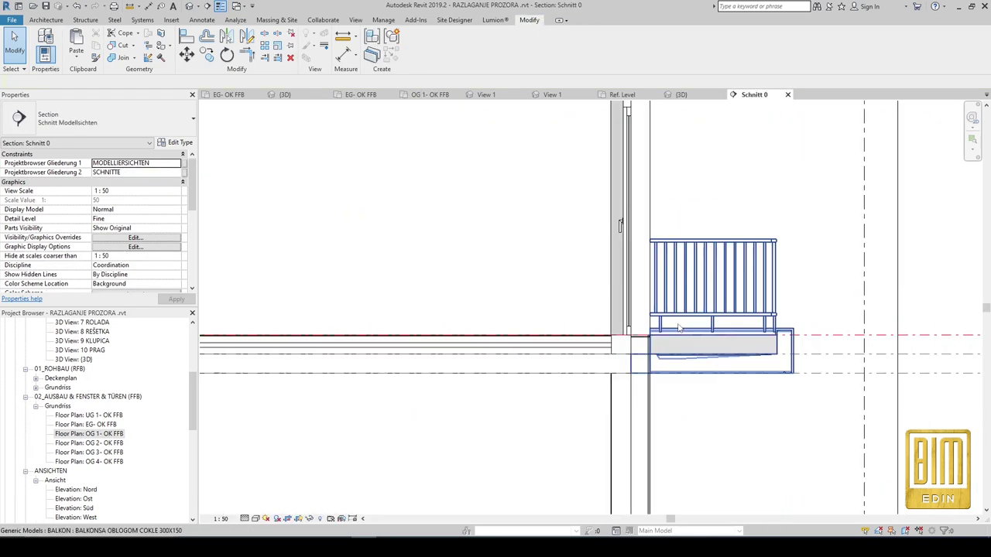
{"action": "scroll", "coordinate": [679, 329], "scroll_direction": "up", "scroll_amount": 2}
{"action": "scroll", "coordinate": [593, 378], "scroll_direction": "down", "scroll_amount": 3}
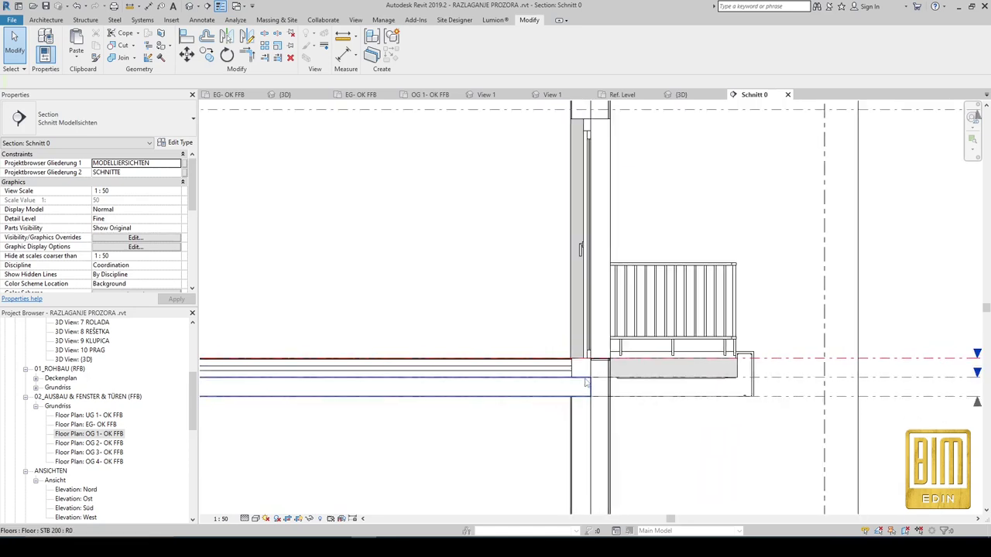
Tab-select the balcony door in the section and zoom in on it.
{"action": "key", "text": "Tab"}
{"action": "left_click", "coordinate": [595, 377]}
{"action": "scroll", "coordinate": [595, 376], "scroll_direction": "up", "scroll_amount": 2}
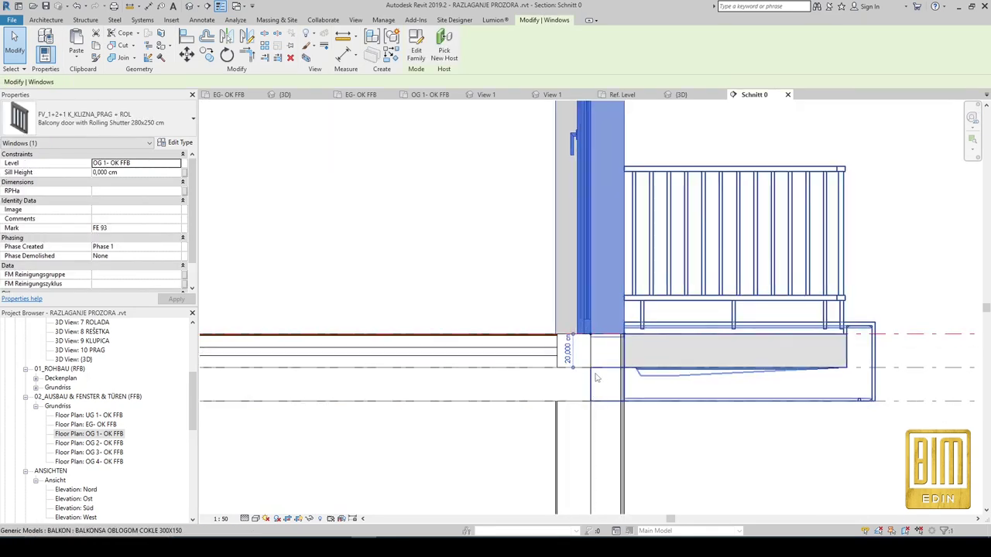
{"action": "scroll", "coordinate": [596, 376], "scroll_direction": "up", "scroll_amount": 2}
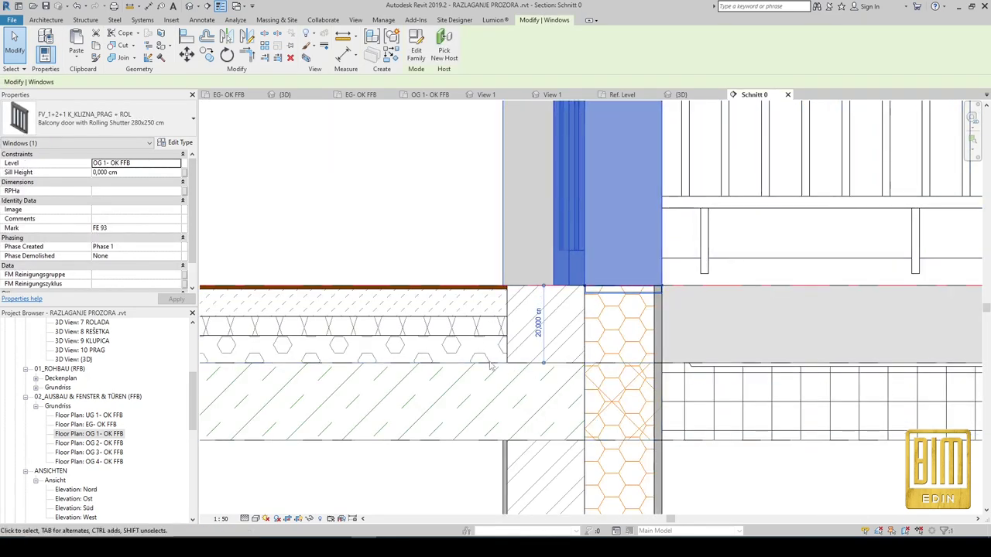
Set the DUBINA PRAGA threshold depth to 15 cm and apply it.
{"action": "left_click", "coordinate": [178, 142]}
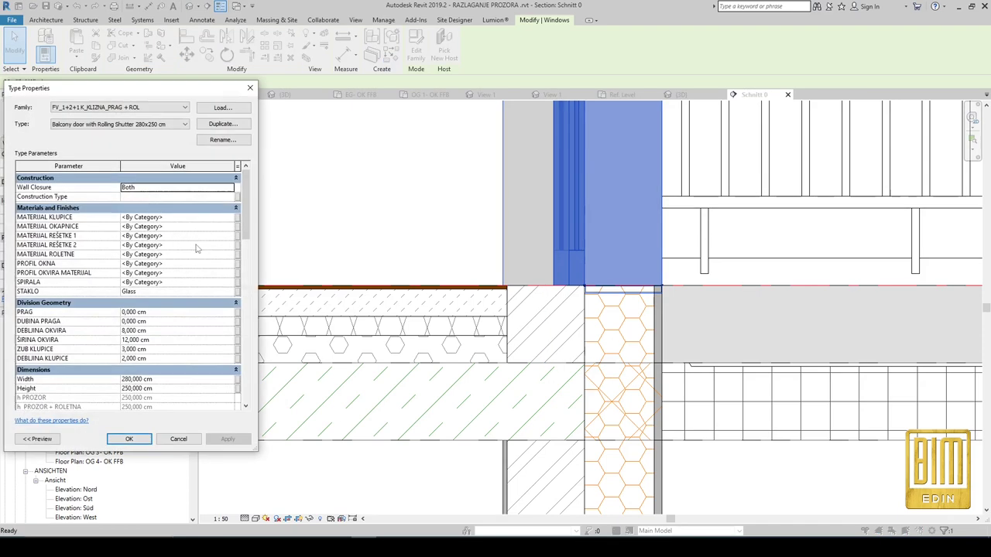
{"action": "left_click", "coordinate": [162, 322]}
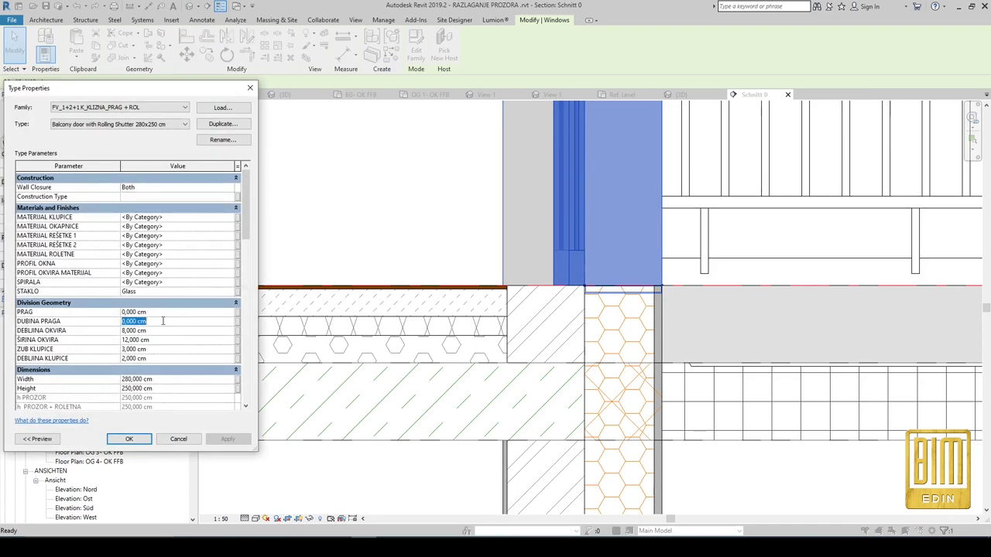
{"action": "type", "text": "20"}
{"action": "left_click_drag", "start_coordinate": [174, 320], "coordinate": [117, 331]}
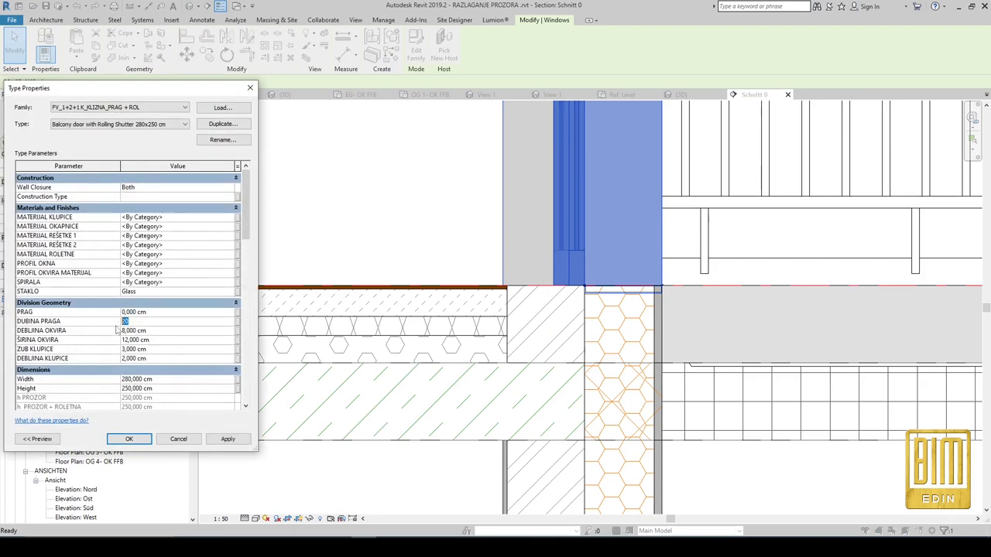
{"action": "type", "text": "5"}
{"action": "left_click", "coordinate": [238, 440]}
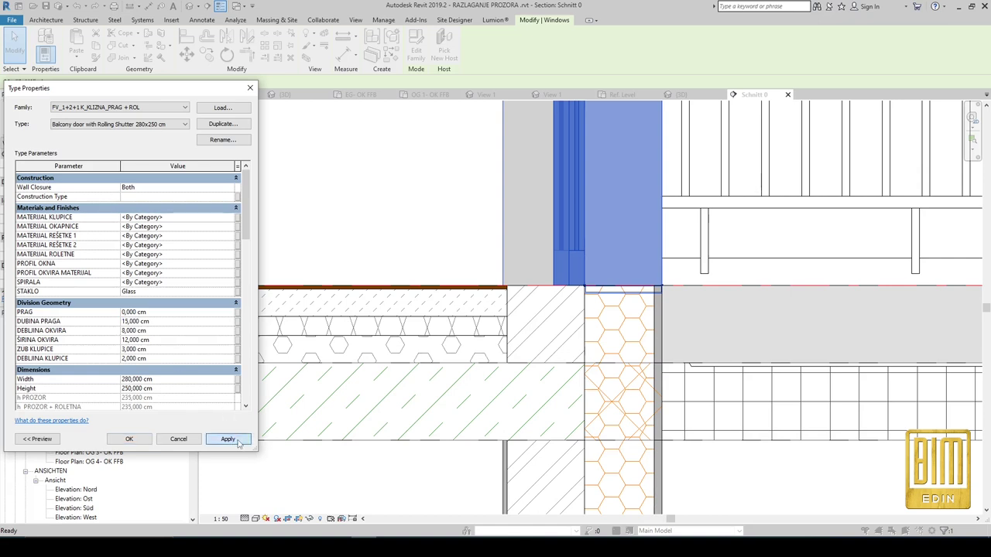
{"action": "left_click", "coordinate": [237, 441]}
{"action": "left_click", "coordinate": [186, 310]}
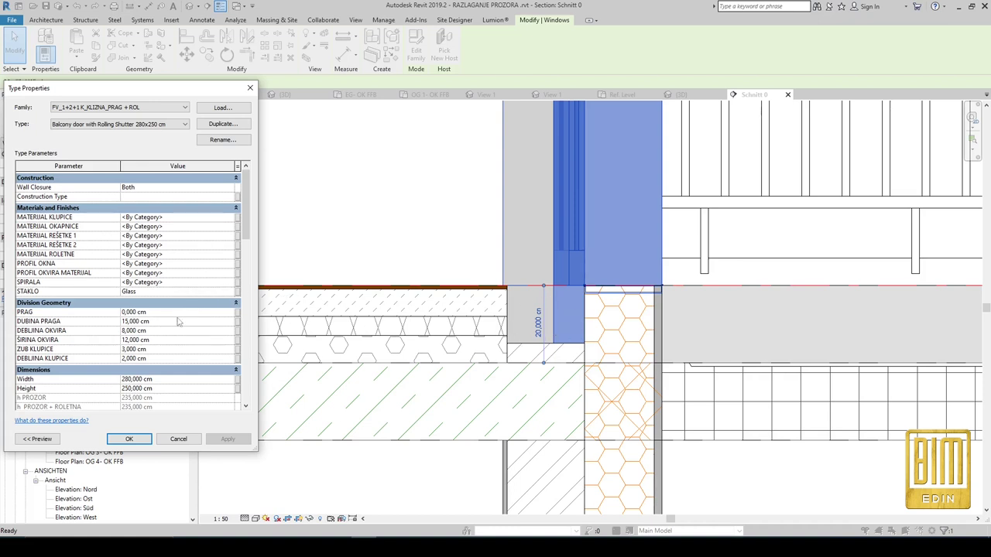
Change DUBINA PRAGA to 20 cm and apply it.
{"action": "left_click", "coordinate": [178, 322]}
{"action": "type", "text": "20"}
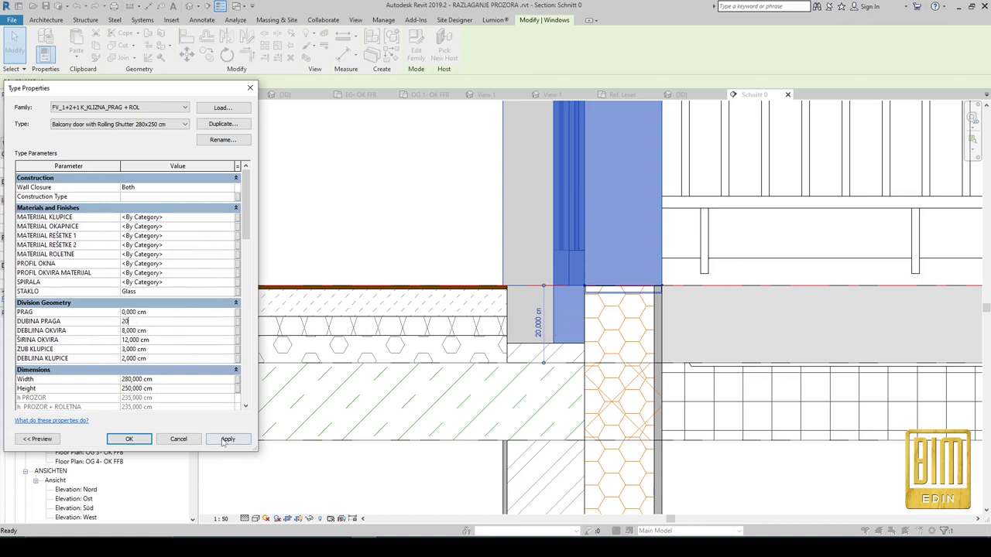
{"action": "left_click", "coordinate": [224, 440]}
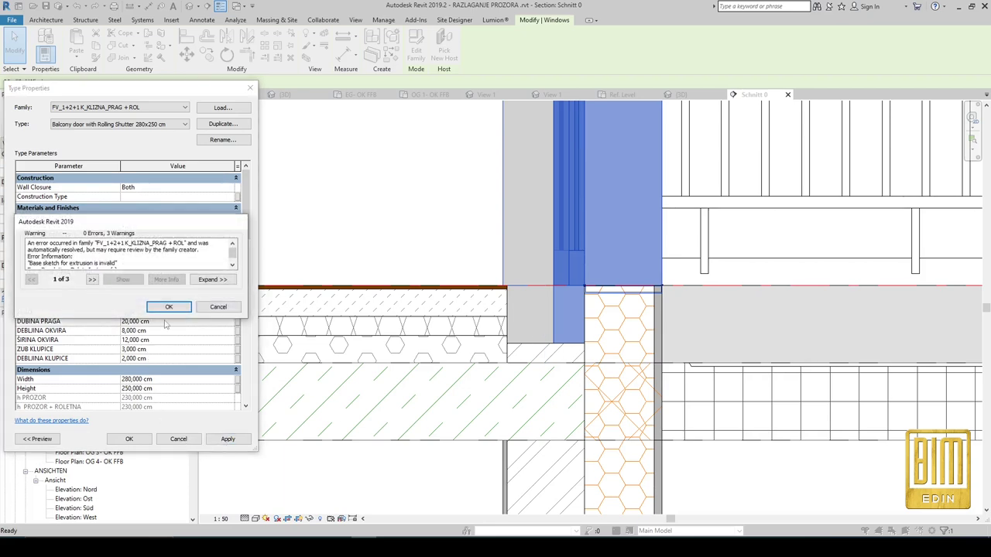
{"action": "left_click", "coordinate": [169, 307]}
Close the door type settings, then reopen them at the General parameters.
{"action": "left_click", "coordinate": [130, 439]}
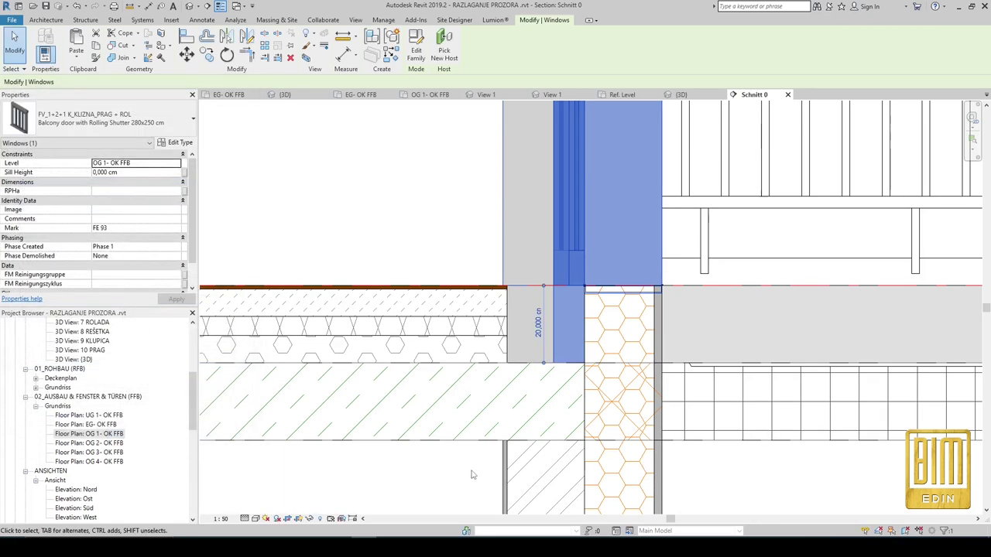
{"action": "scroll", "coordinate": [542, 468], "scroll_direction": "down", "scroll_amount": 3}
{"action": "scroll", "coordinate": [542, 468], "scroll_direction": "down", "scroll_amount": 2}
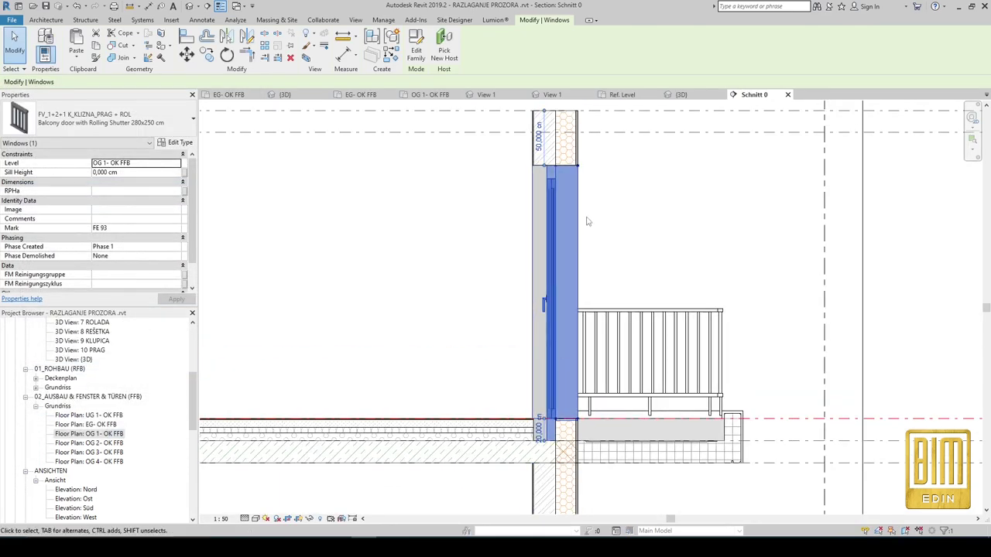
{"action": "scroll", "coordinate": [560, 439], "scroll_direction": "up", "scroll_amount": 2}
{"action": "scroll", "coordinate": [560, 439], "scroll_direction": "up", "scroll_amount": 2}
{"action": "scroll", "coordinate": [561, 439], "scroll_direction": "up", "scroll_amount": 1}
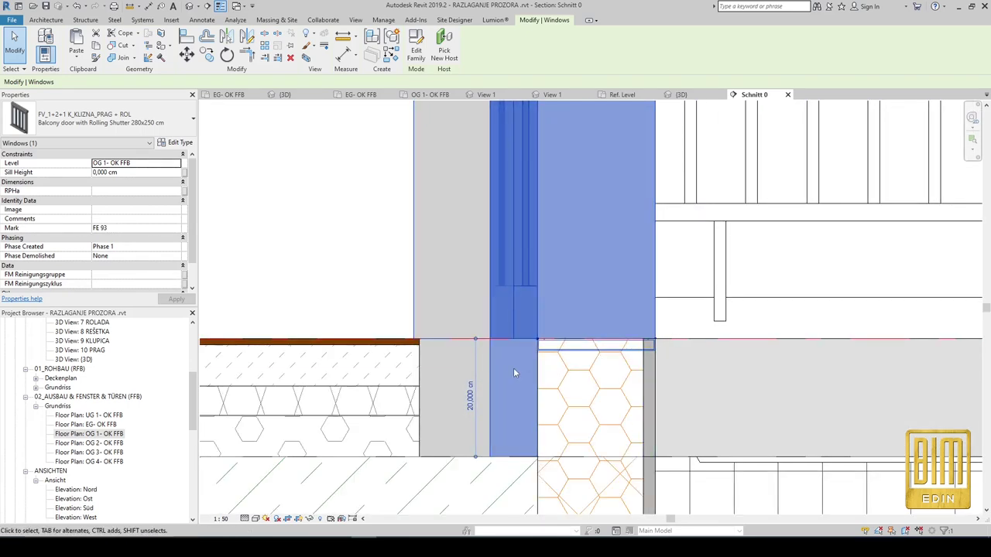
{"action": "left_click", "coordinate": [172, 144]}
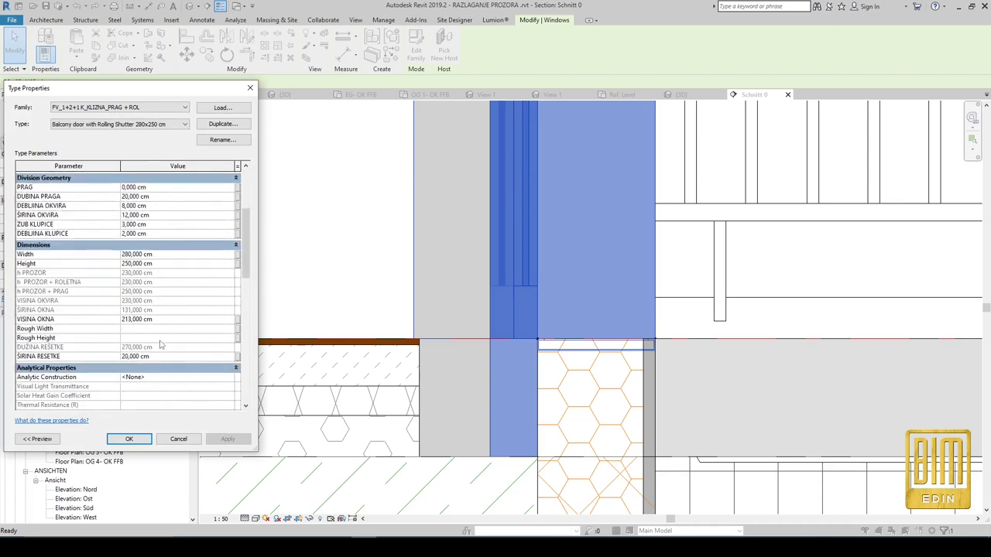
{"action": "scroll", "coordinate": [161, 346], "scroll_direction": "down", "scroll_amount": 3}
{"action": "scroll", "coordinate": [161, 346], "scroll_direction": "down", "scroll_amount": 3}
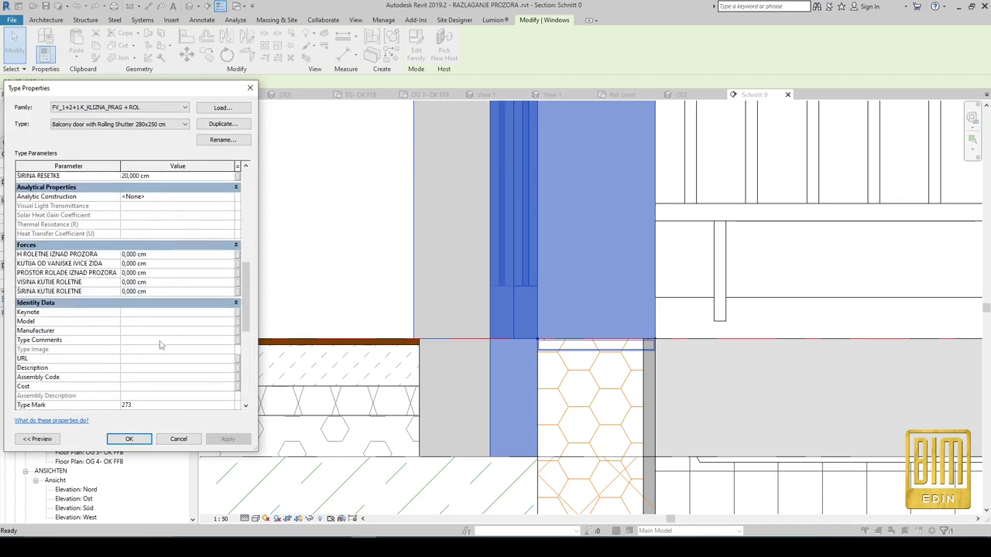
{"action": "scroll", "coordinate": [161, 347], "scroll_direction": "down", "scroll_amount": 3}
{"action": "scroll", "coordinate": [161, 346], "scroll_direction": "down", "scroll_amount": 3}
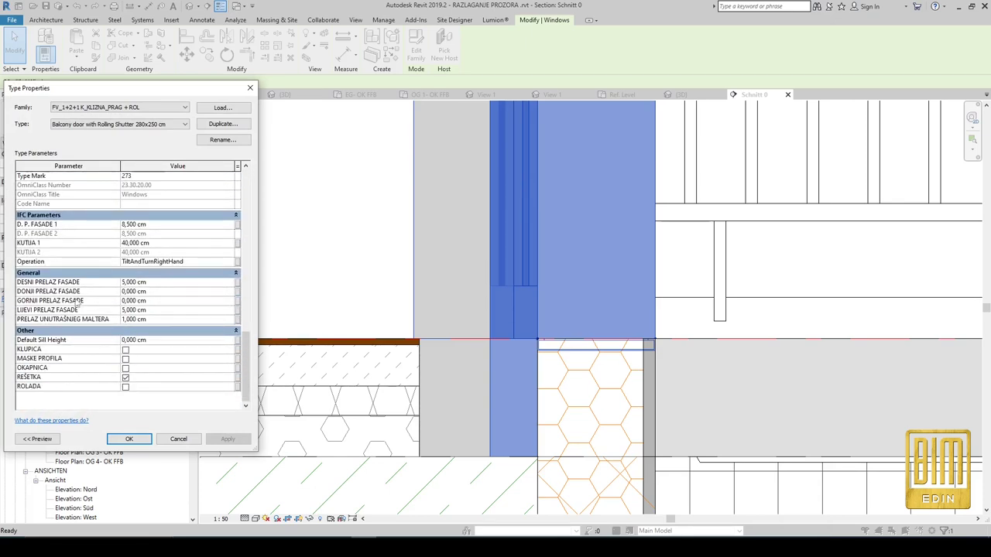
Set DONJI PRELAZ FASADE to -2 cm and apply it past the family warning.
{"action": "left_click", "coordinate": [148, 293]}
{"action": "type", "text": "-2"}
{"action": "left_click", "coordinate": [228, 439]}
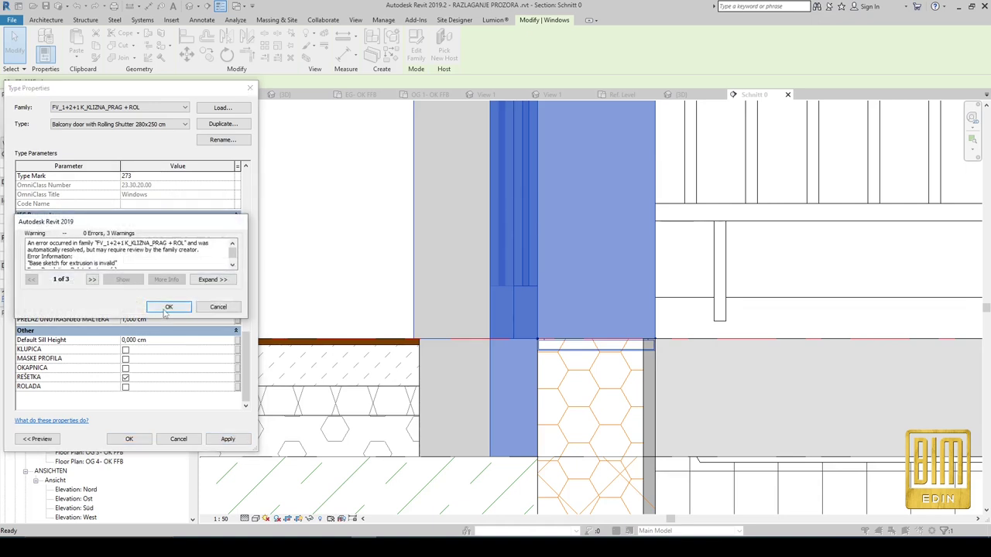
{"action": "left_click", "coordinate": [168, 313]}
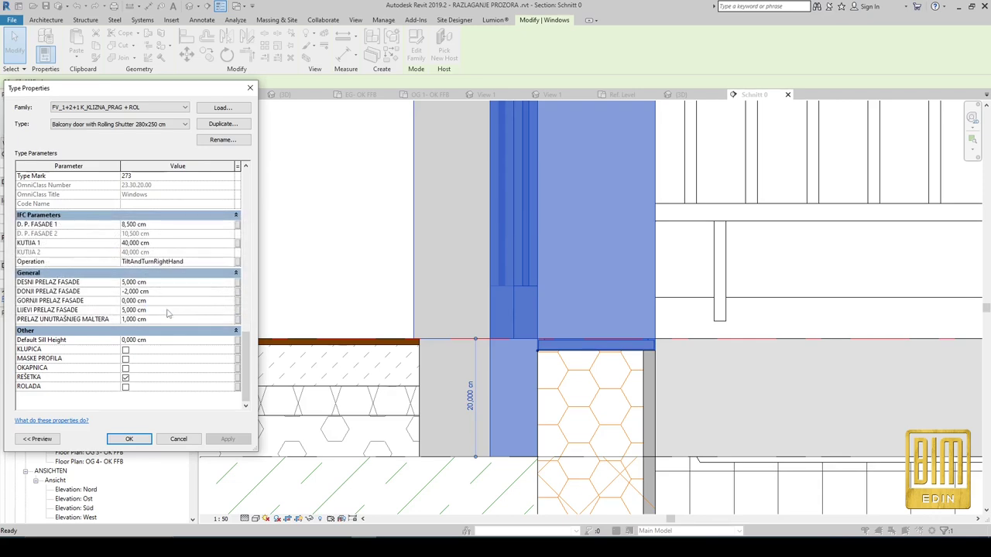
{"action": "left_click", "coordinate": [129, 439]}
{"action": "scroll", "coordinate": [493, 453], "scroll_direction": "down", "scroll_amount": 3}
Reopen the door's type properties and set H ROLETNE IZNAD PROZORA to 20 cm.
{"action": "scroll", "coordinate": [492, 453], "scroll_direction": "down", "scroll_amount": 2}
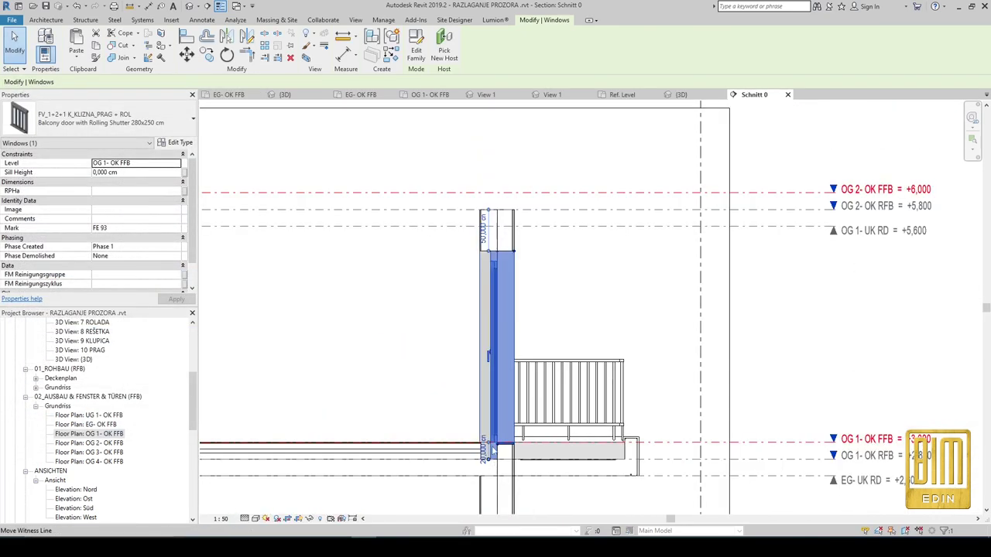
{"action": "scroll", "coordinate": [487, 246], "scroll_direction": "up", "scroll_amount": 3}
{"action": "scroll", "coordinate": [486, 247], "scroll_direction": "up", "scroll_amount": 2}
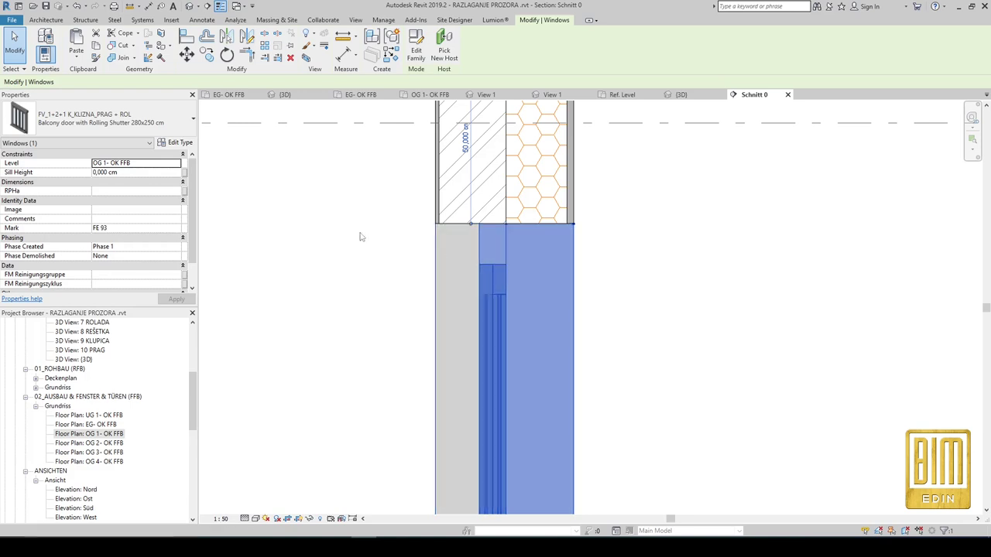
{"action": "left_click", "coordinate": [176, 142]}
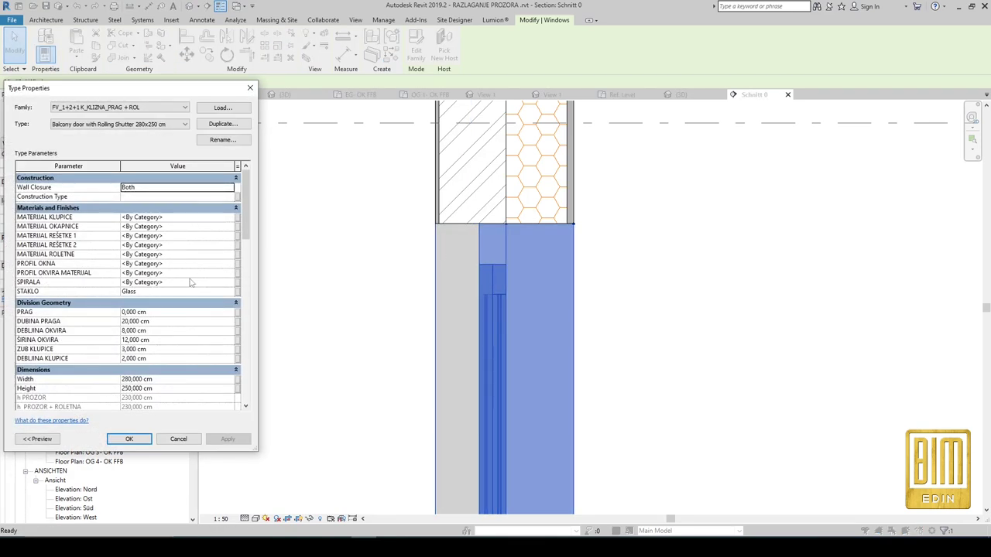
{"action": "scroll", "coordinate": [172, 326], "scroll_direction": "down", "scroll_amount": 2}
{"action": "scroll", "coordinate": [172, 326], "scroll_direction": "down", "scroll_amount": 3}
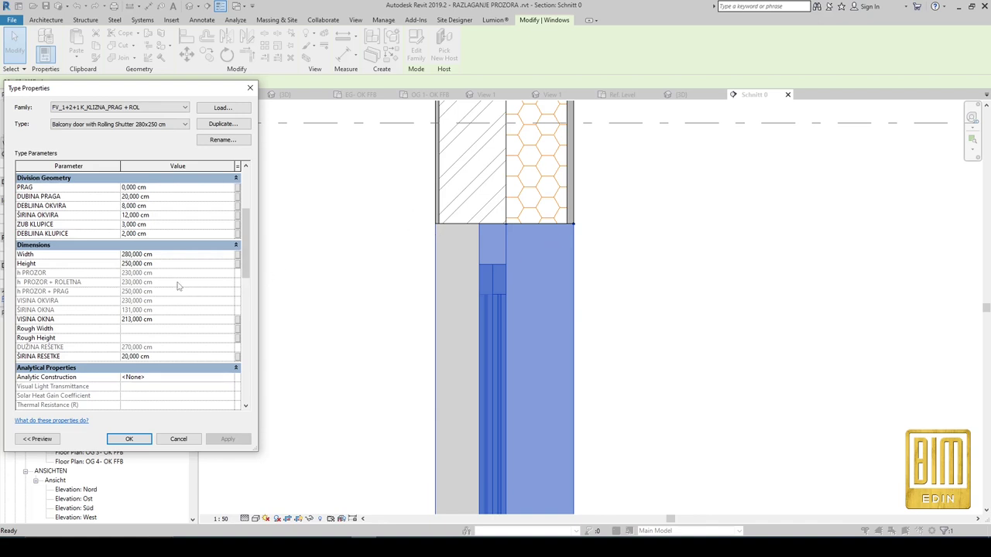
{"action": "scroll", "coordinate": [177, 286], "scroll_direction": "down", "scroll_amount": 2}
{"action": "scroll", "coordinate": [175, 282], "scroll_direction": "down", "scroll_amount": 3}
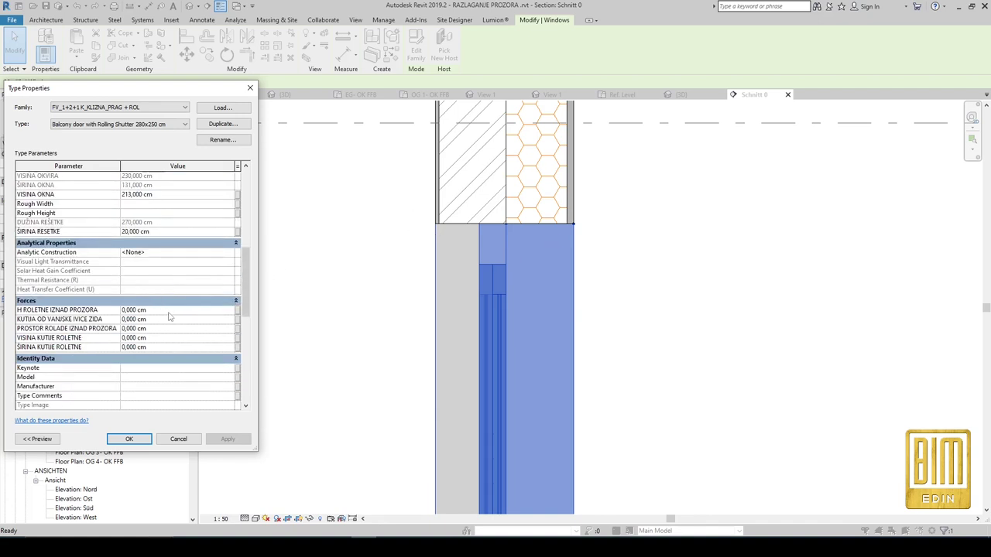
{"action": "left_click", "coordinate": [168, 310]}
{"action": "type", "text": "20"}
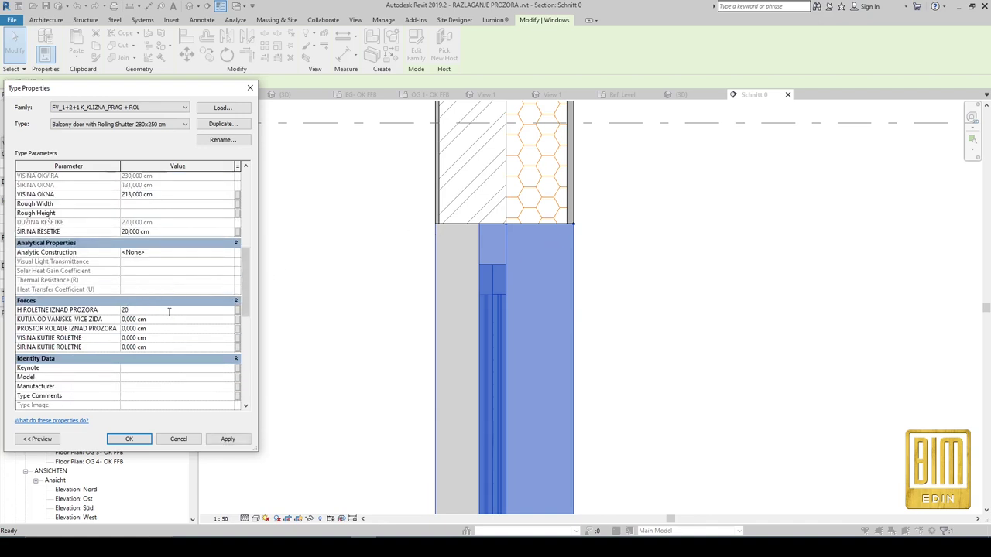
{"action": "left_click", "coordinate": [167, 320]}
Set PROSTOR ROLADE IZNAD PROZORA, VISINA KUTIJE ROLETNE and ŠIRINA KUTIJE ROLETNE to 20 cm.
{"action": "left_click", "coordinate": [169, 328]}
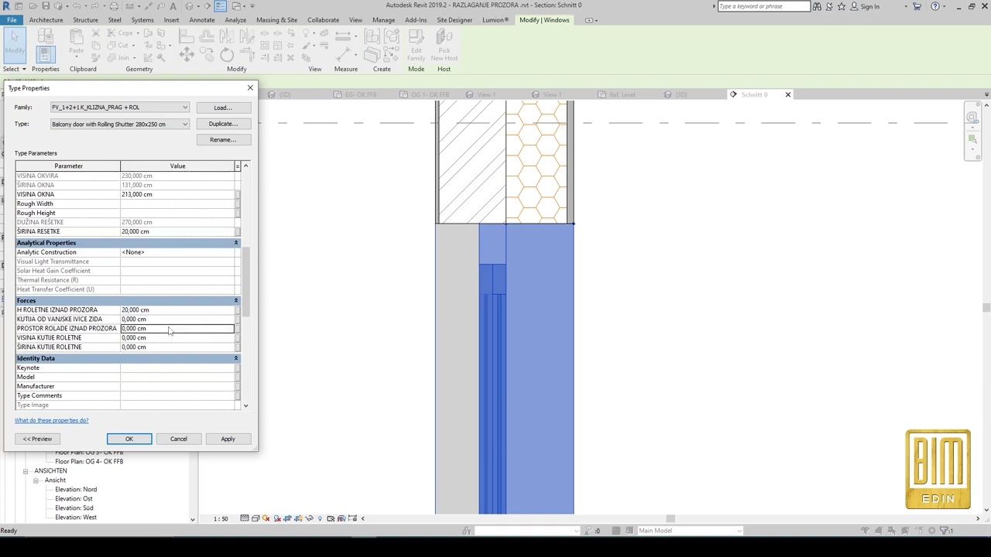
{"action": "type", "text": "20"}
{"action": "left_click", "coordinate": [165, 339]}
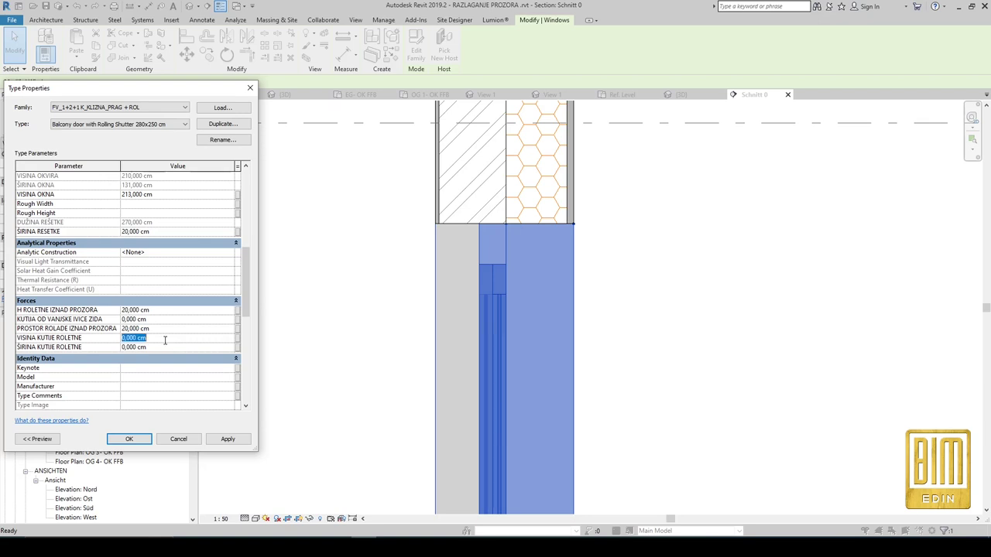
{"action": "type", "text": "20"}
{"action": "left_click", "coordinate": [174, 349]}
{"action": "type", "text": "20"}
Switch on ROLADA and apply the type changes before closing Type Properties.
{"action": "scroll", "coordinate": [200, 399], "scroll_direction": "down", "scroll_amount": 5}
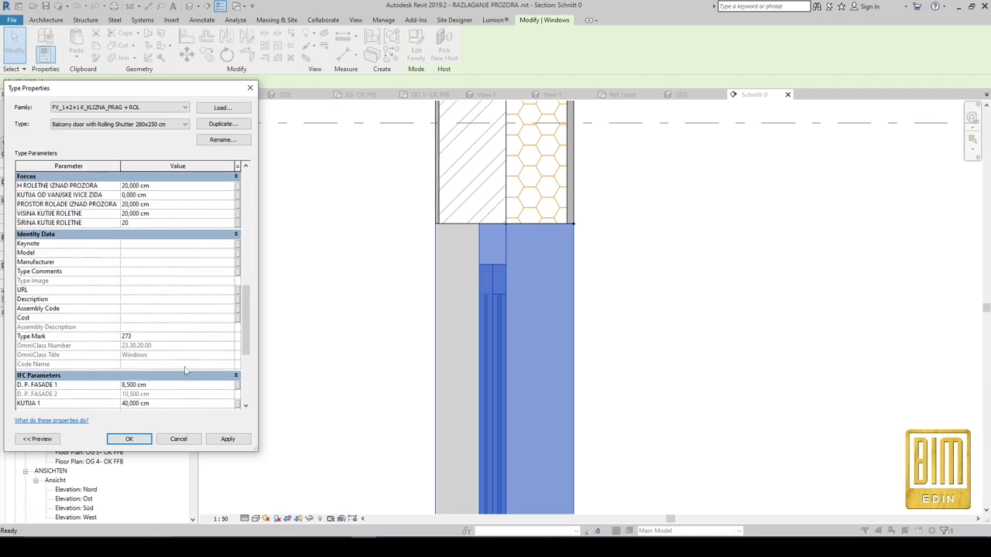
{"action": "scroll", "coordinate": [183, 370], "scroll_direction": "down", "scroll_amount": 5}
{"action": "left_click", "coordinate": [125, 387]}
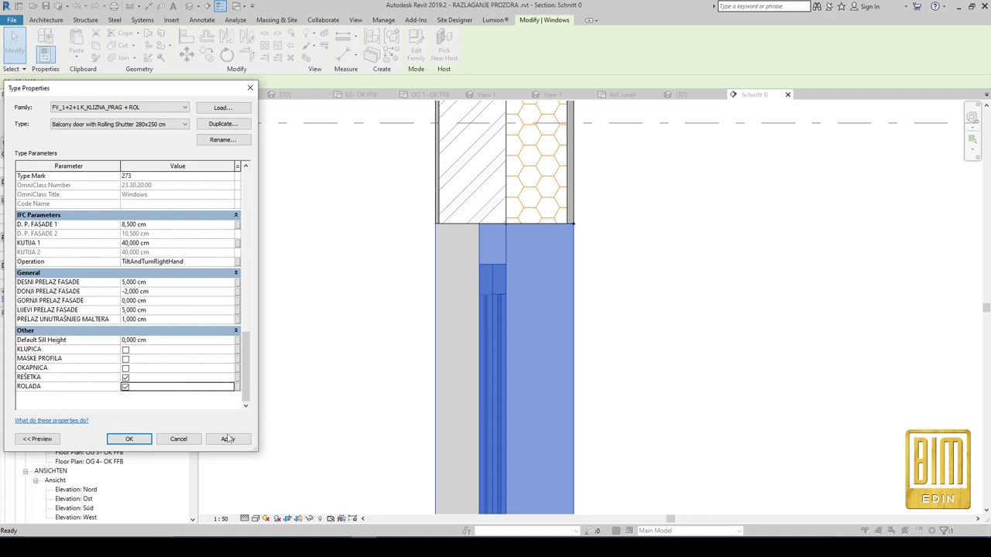
{"action": "key", "text": "Return"}
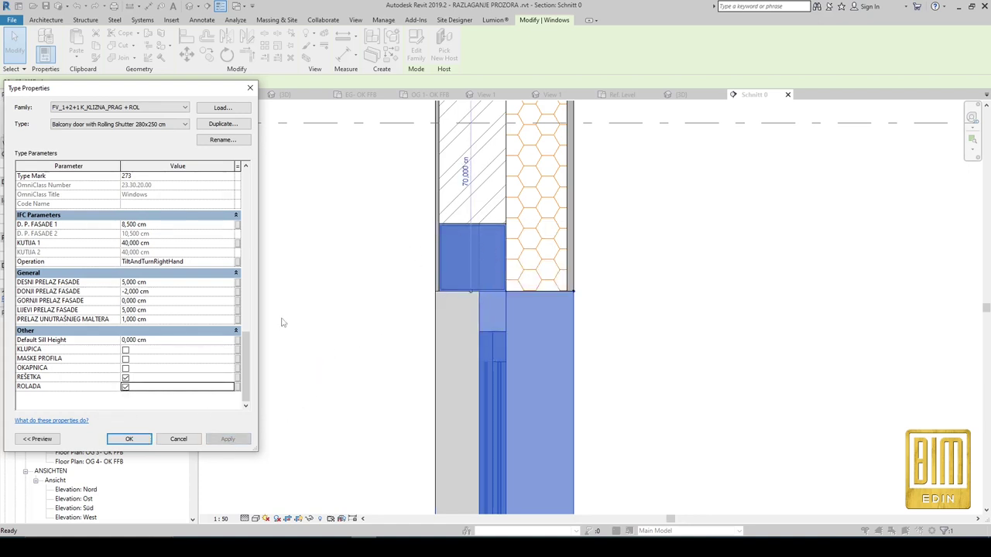
{"action": "left_click", "coordinate": [128, 439]}
{"action": "key", "text": "Escape"}
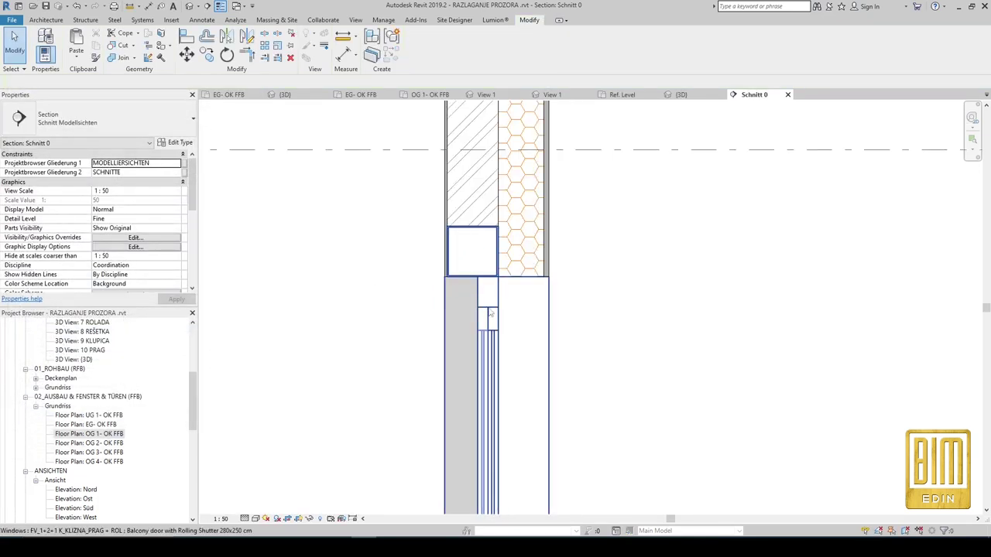
Set the balcony door type's SPIRALA material to 00 Crveno.
{"action": "left_click", "coordinate": [489, 313]}
{"action": "scroll", "coordinate": [490, 313], "scroll_direction": "up", "scroll_amount": 1}
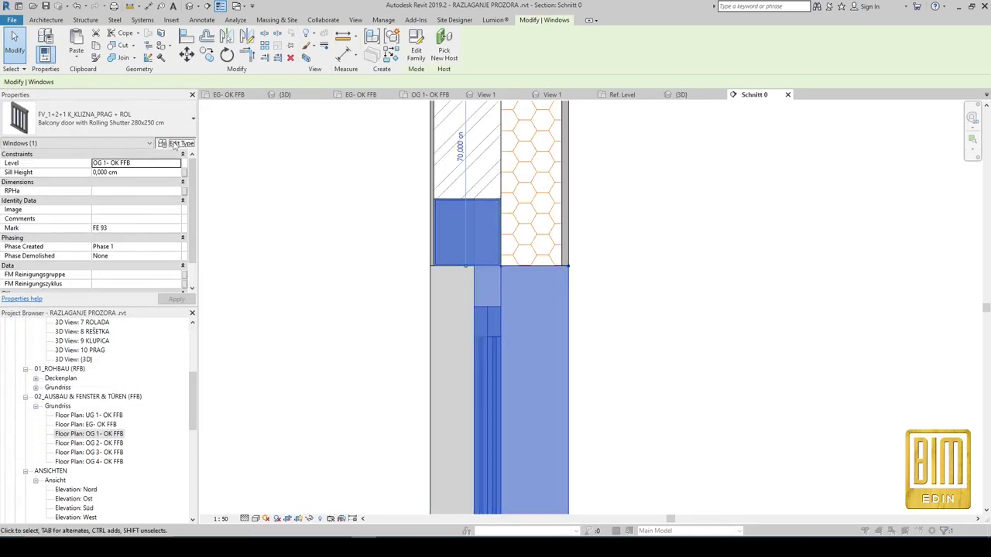
{"action": "left_click", "coordinate": [176, 144]}
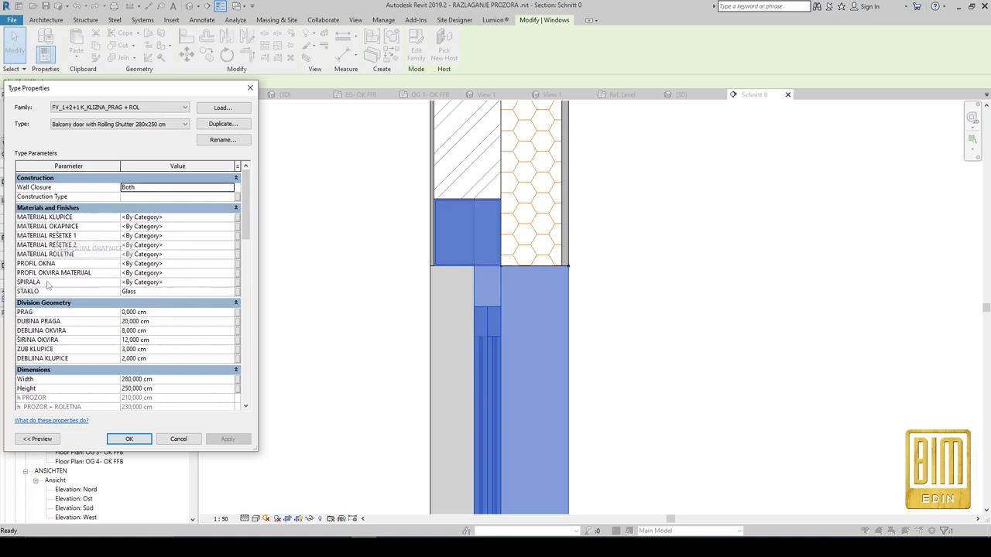
{"action": "left_click", "coordinate": [231, 283]}
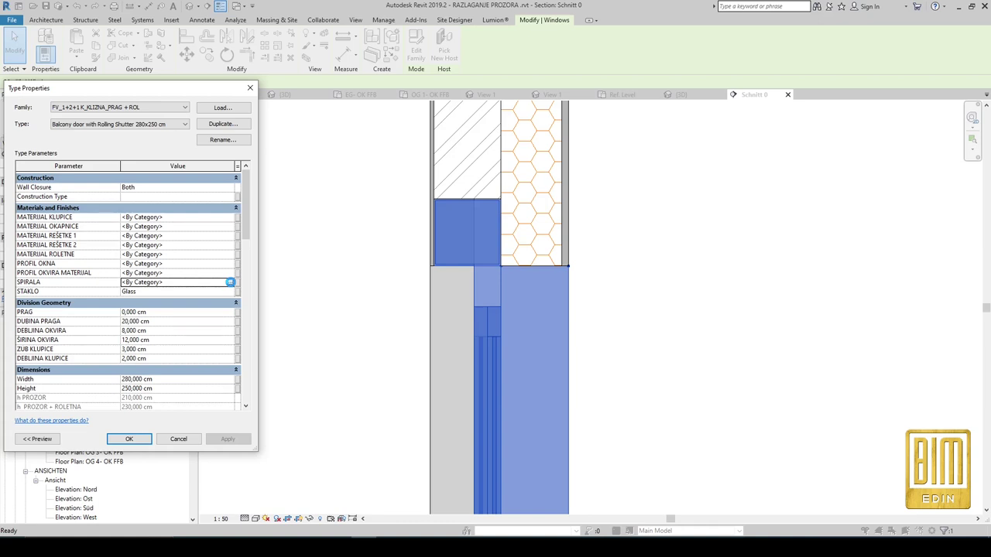
{"action": "left_click", "coordinate": [230, 283]}
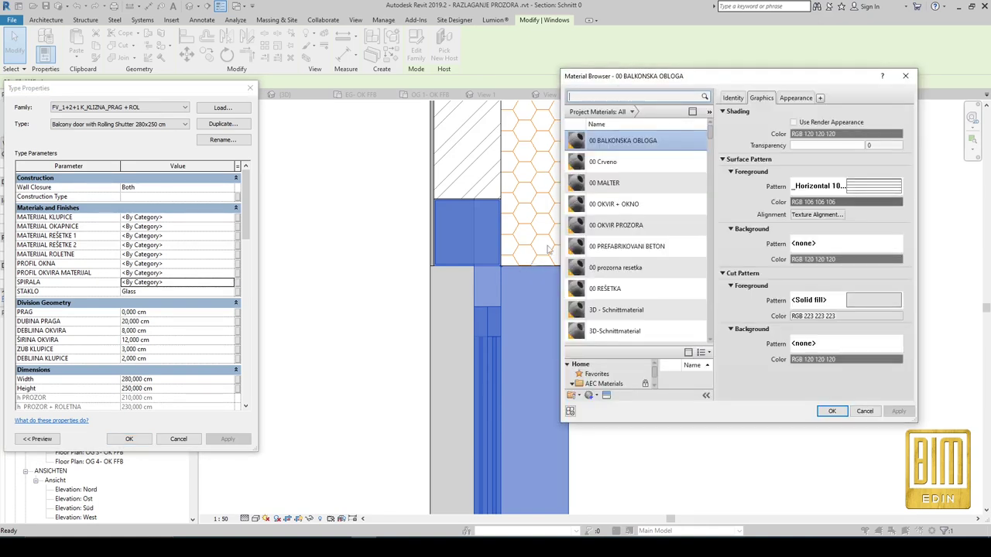
{"action": "left_click", "coordinate": [619, 162]}
{"action": "left_click", "coordinate": [832, 412]}
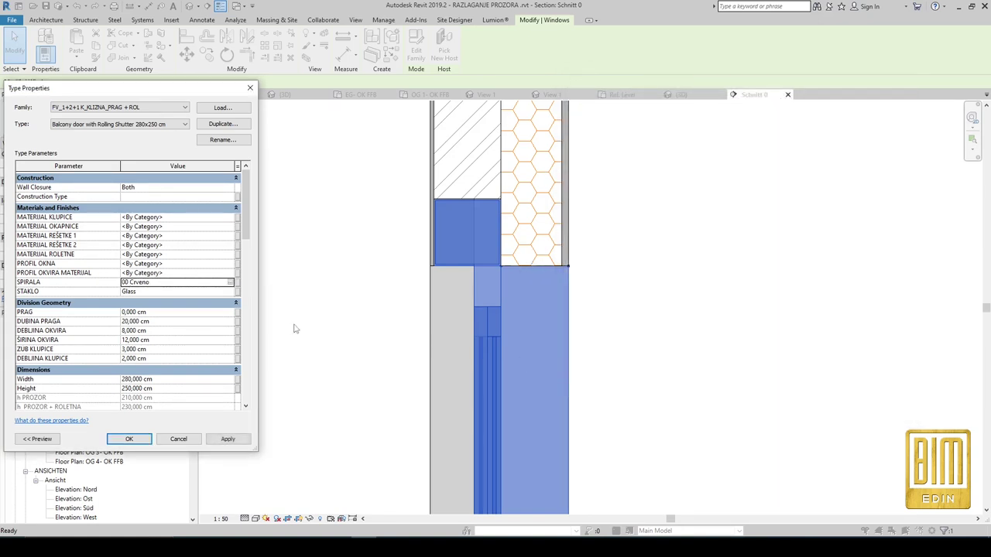
Apply the spiral material, check the red shutter box in section, and reselect the door.
{"action": "left_click", "coordinate": [228, 439]}
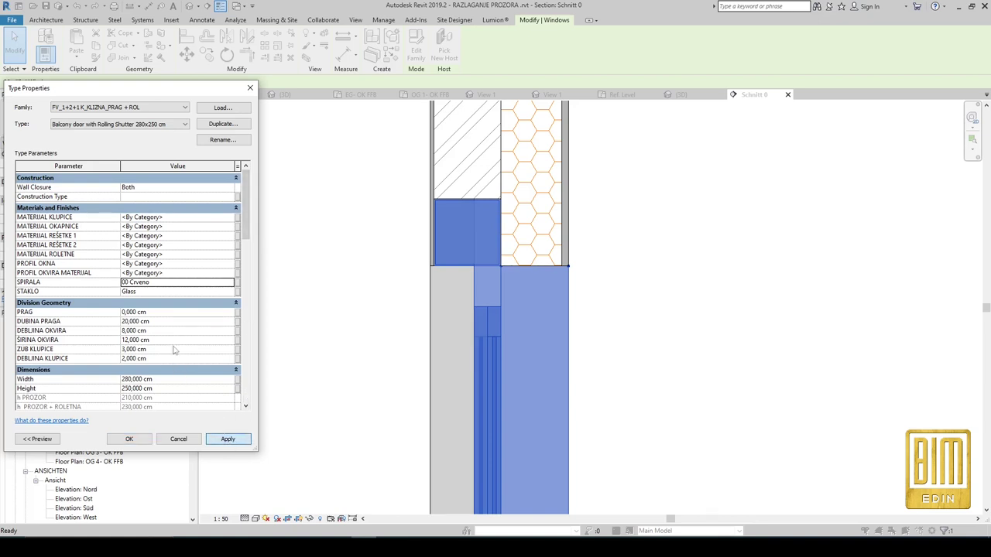
{"action": "left_click", "coordinate": [129, 439]}
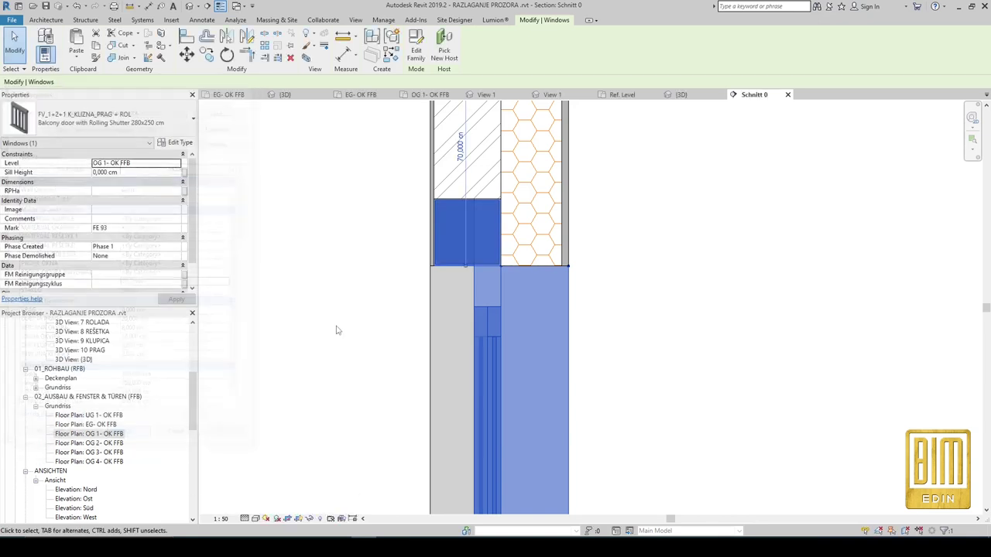
{"action": "left_click", "coordinate": [340, 319]}
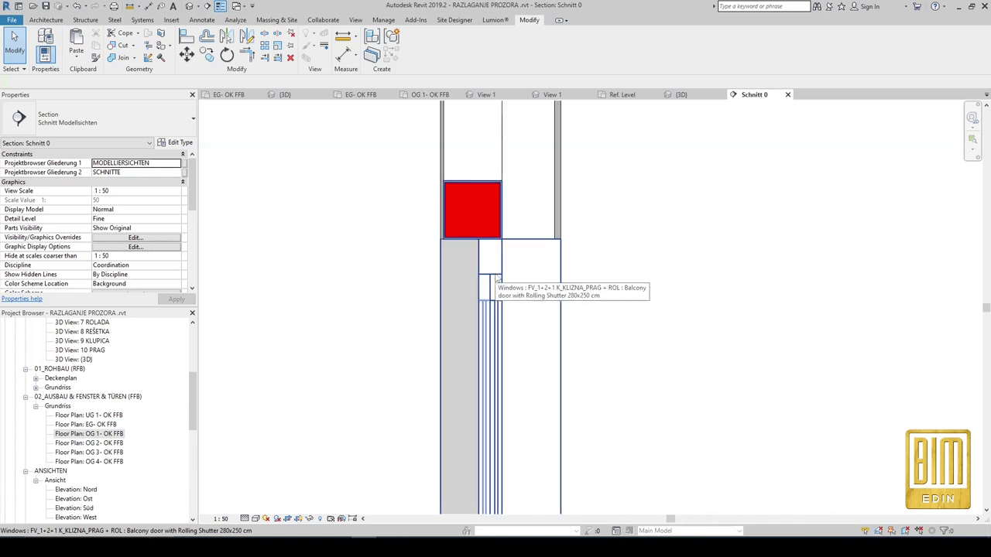
{"action": "left_click", "coordinate": [496, 278]}
Set all four shutter box dimensions (height above window, space, box height, box width) to 15 cm.
{"action": "left_click", "coordinate": [176, 142]}
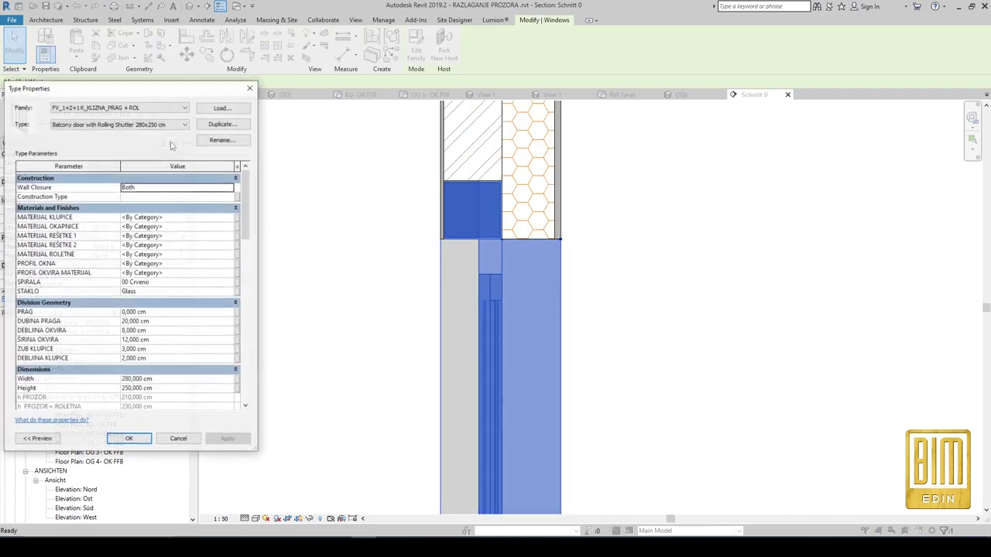
{"action": "scroll", "coordinate": [172, 334], "scroll_direction": "down", "scroll_amount": 3}
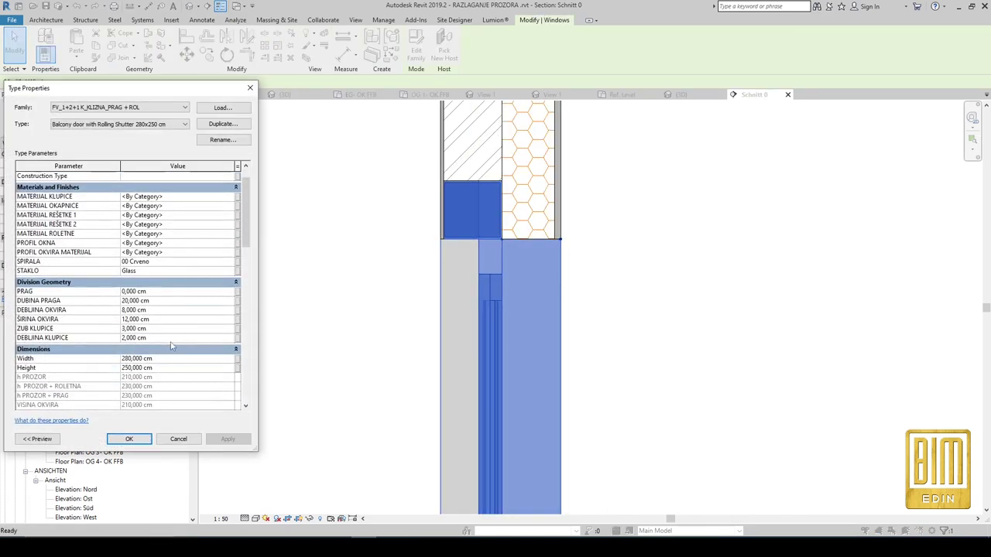
{"action": "scroll", "coordinate": [170, 341], "scroll_direction": "down", "scroll_amount": 3}
{"action": "scroll", "coordinate": [171, 341], "scroll_direction": "down", "scroll_amount": 3}
{"action": "scroll", "coordinate": [162, 331], "scroll_direction": "down", "scroll_amount": 2}
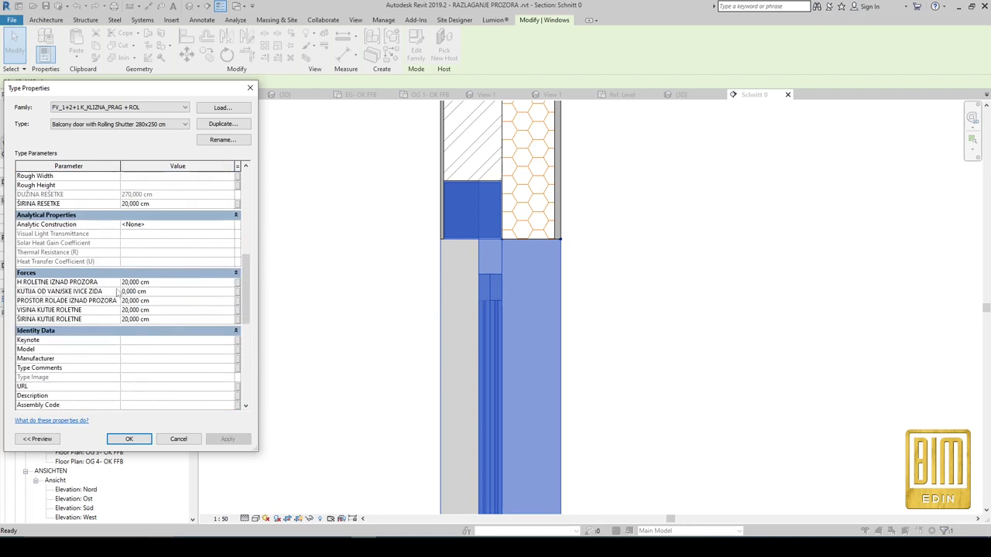
{"action": "left_click", "coordinate": [175, 283]}
{"action": "type", "text": "15"}
{"action": "left_click", "coordinate": [167, 300]}
{"action": "type", "text": "15"}
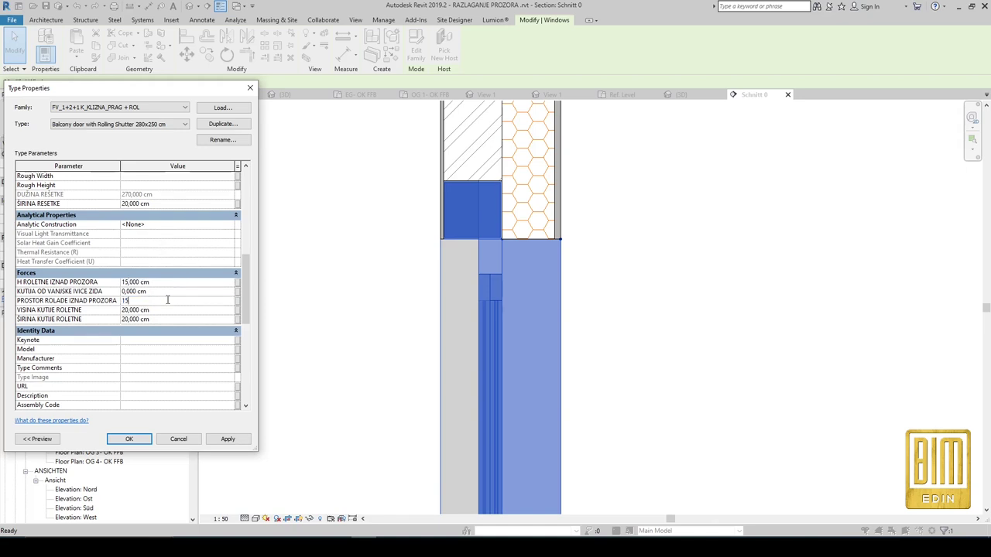
{"action": "left_click", "coordinate": [173, 309]}
{"action": "type", "text": "15"}
{"action": "left_click", "coordinate": [173, 319]}
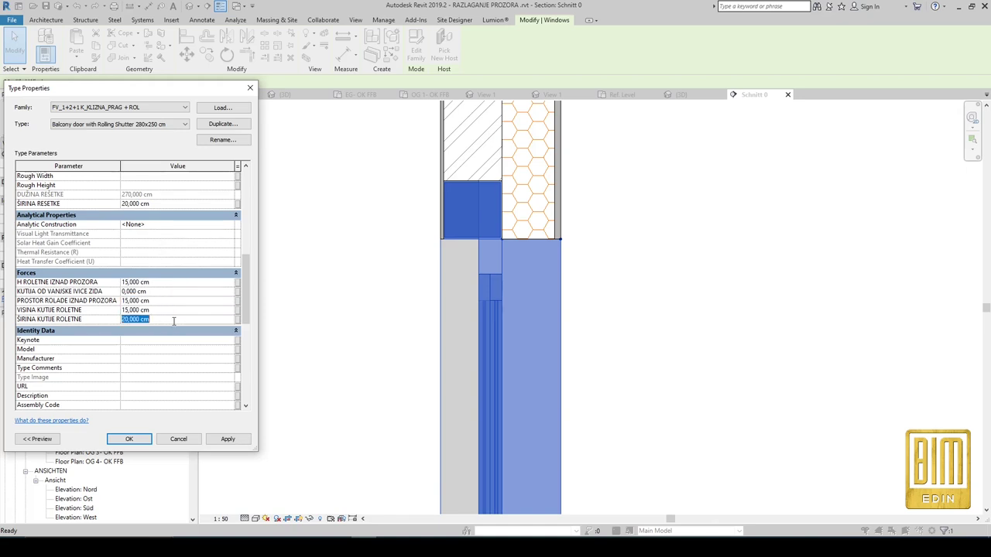
{"action": "type", "text": "15"}
{"action": "left_click", "coordinate": [228, 440]}
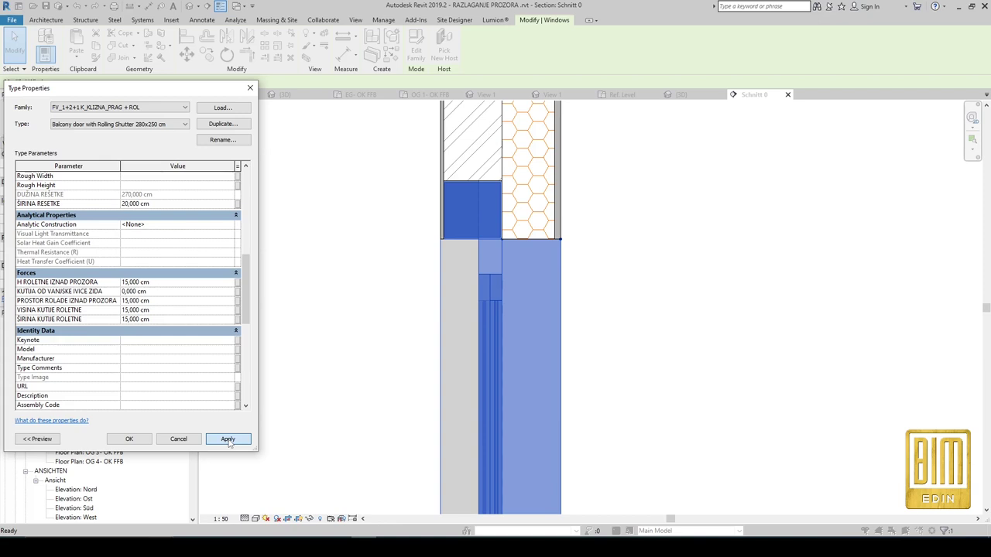
Try box offsets of 15 and 20 cm and heights above window of 10 and 0 cm.
{"action": "left_click", "coordinate": [162, 293]}
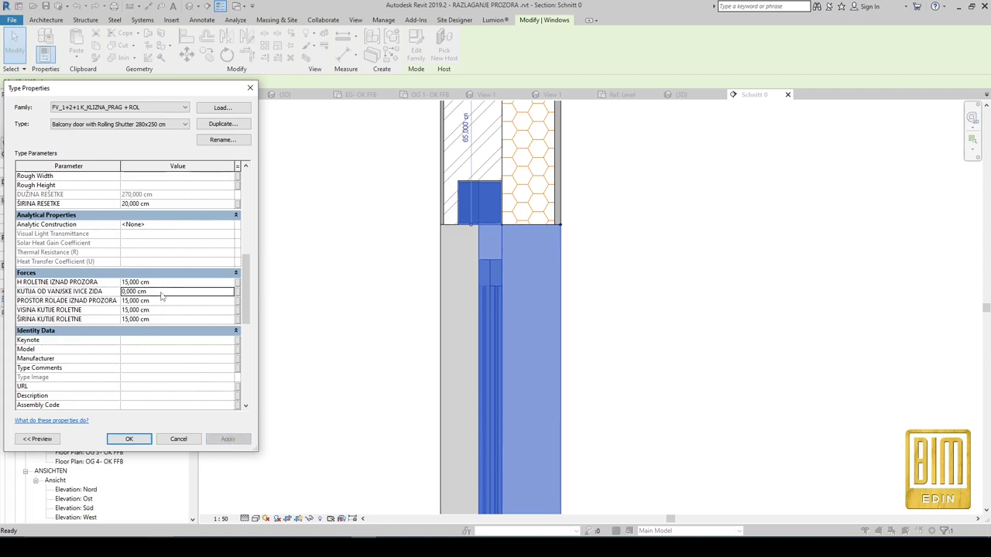
{"action": "type", "text": "15"}
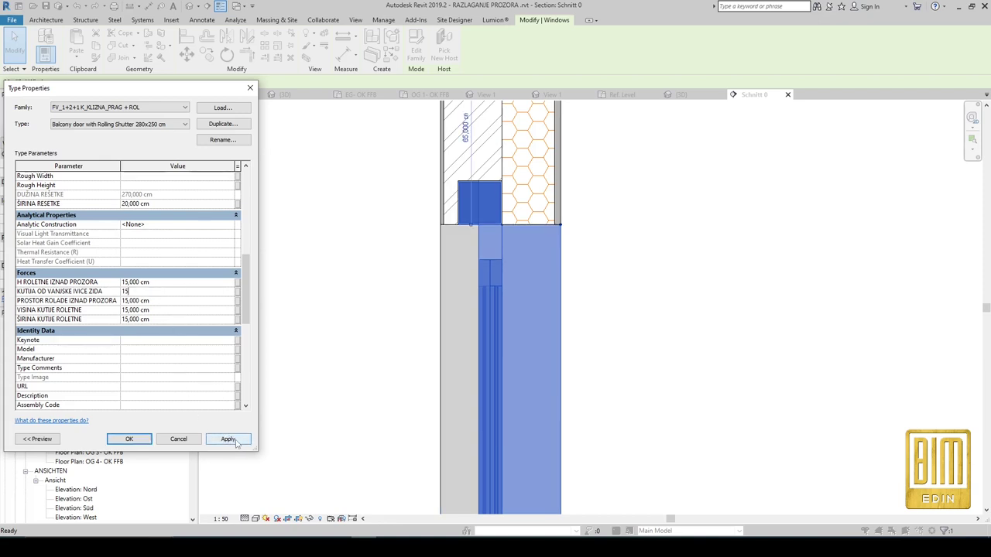
{"action": "left_click", "coordinate": [229, 440]}
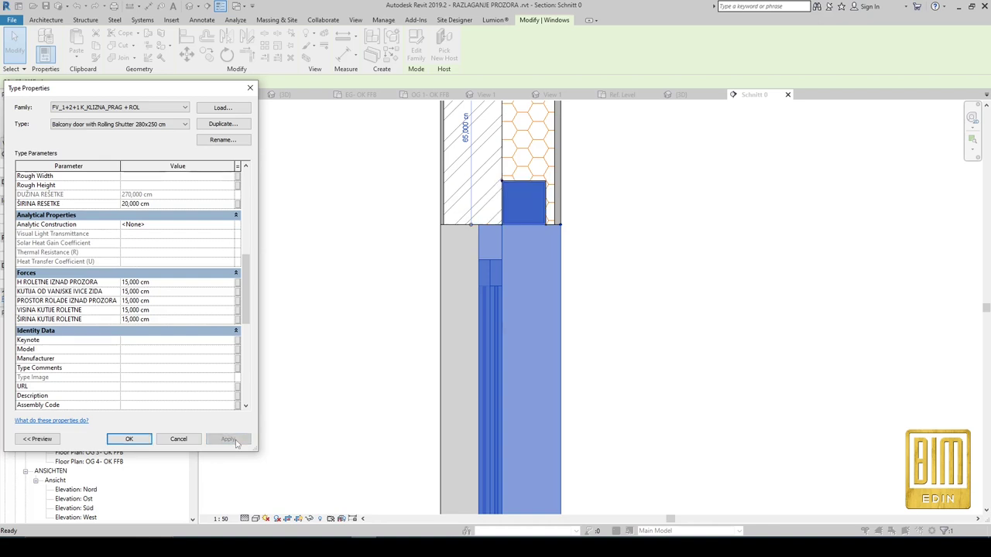
{"action": "left_click", "coordinate": [171, 282]}
{"action": "type", "text": "10"}
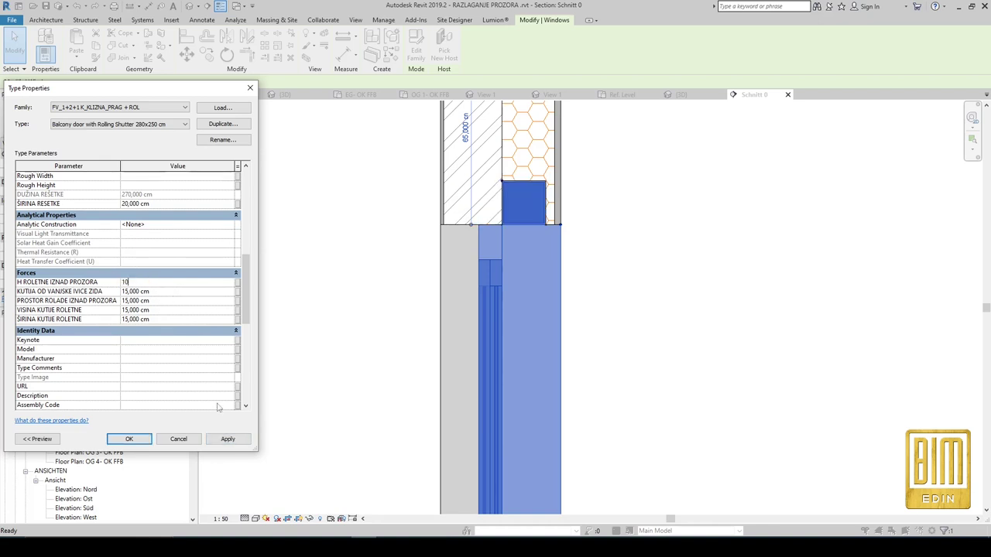
{"action": "left_click", "coordinate": [229, 440]}
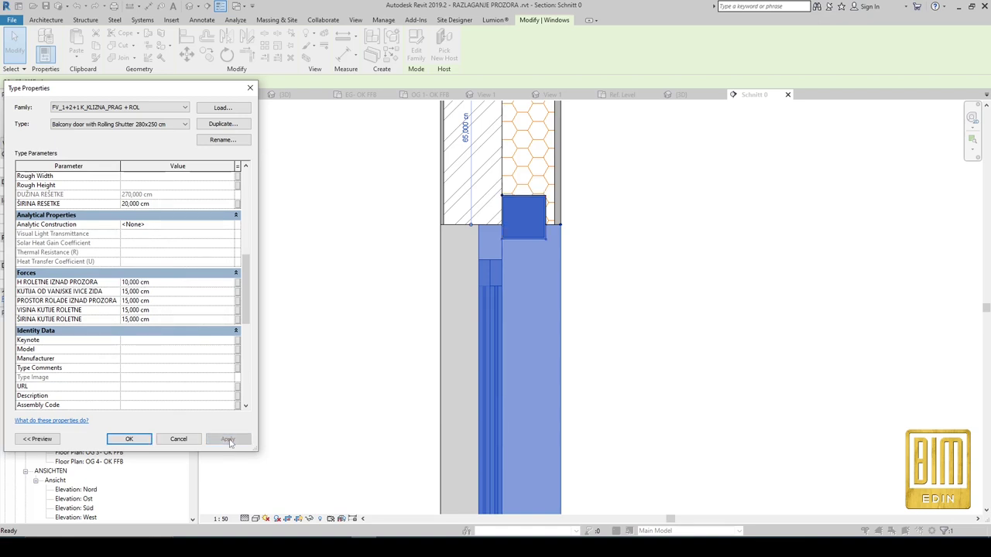
{"action": "left_click", "coordinate": [167, 282]}
{"action": "type", "text": "0"}
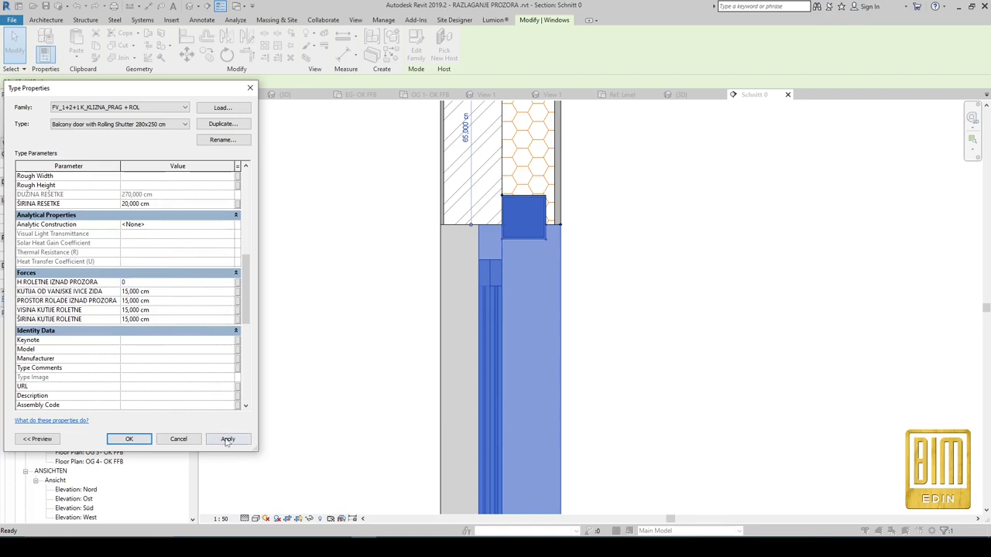
{"action": "left_click", "coordinate": [227, 440]}
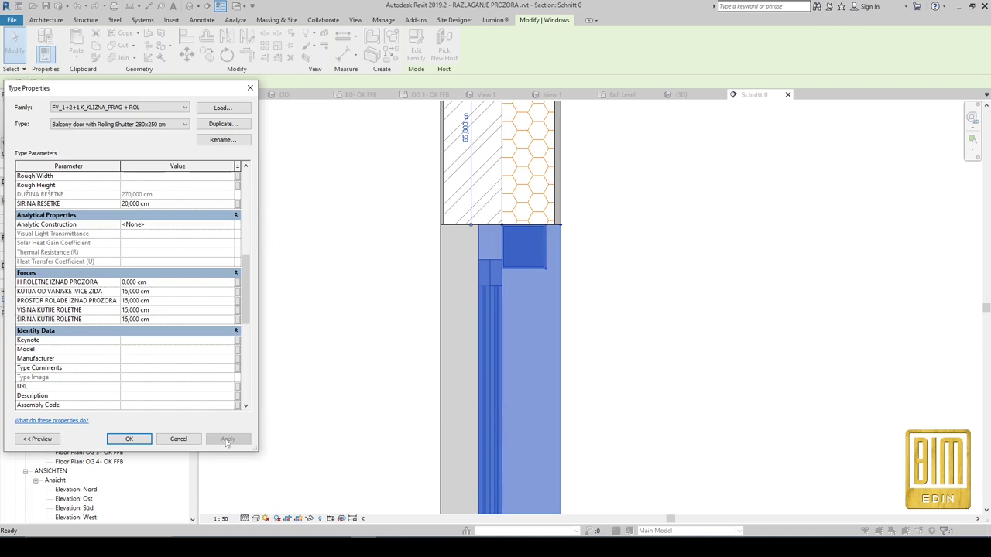
{"action": "left_click", "coordinate": [172, 292]}
{"action": "type", "text": "20"}
{"action": "left_click", "coordinate": [226, 440]}
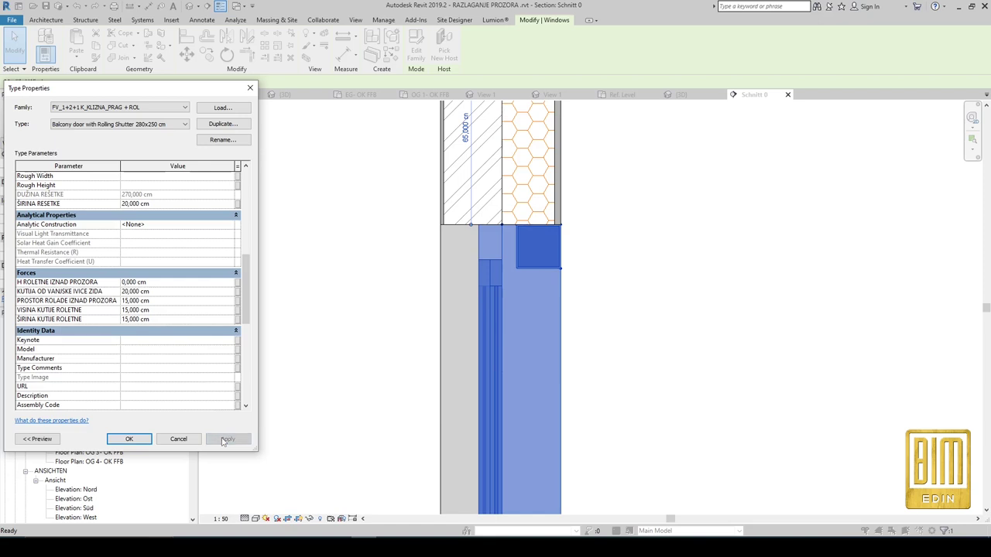
Reset the box offset to 0 and set H ROLETNE IZNAD PROZORA to 1 cm.
{"action": "left_click", "coordinate": [172, 291]}
{"action": "type", "text": "0"}
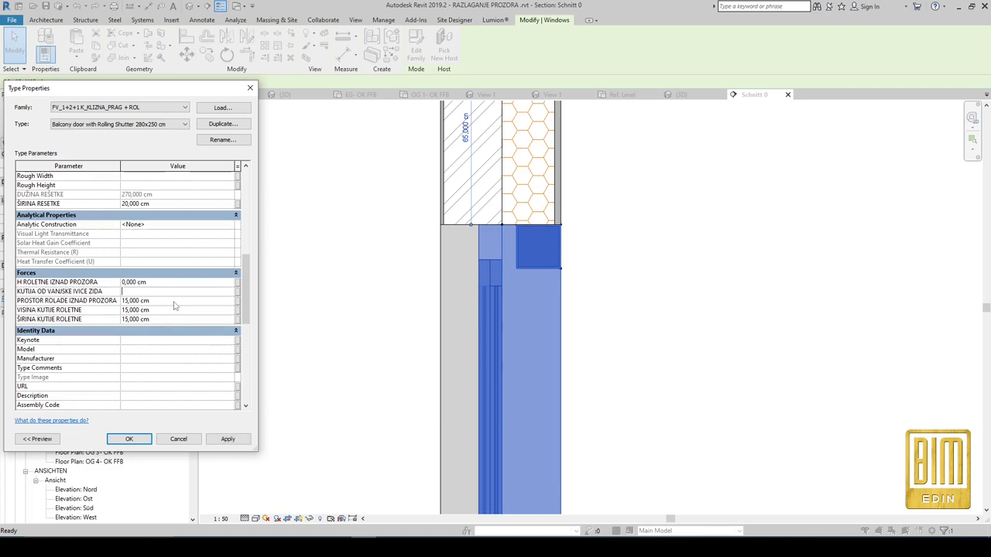
{"action": "left_click", "coordinate": [171, 283]}
{"action": "type", "text": "15"}
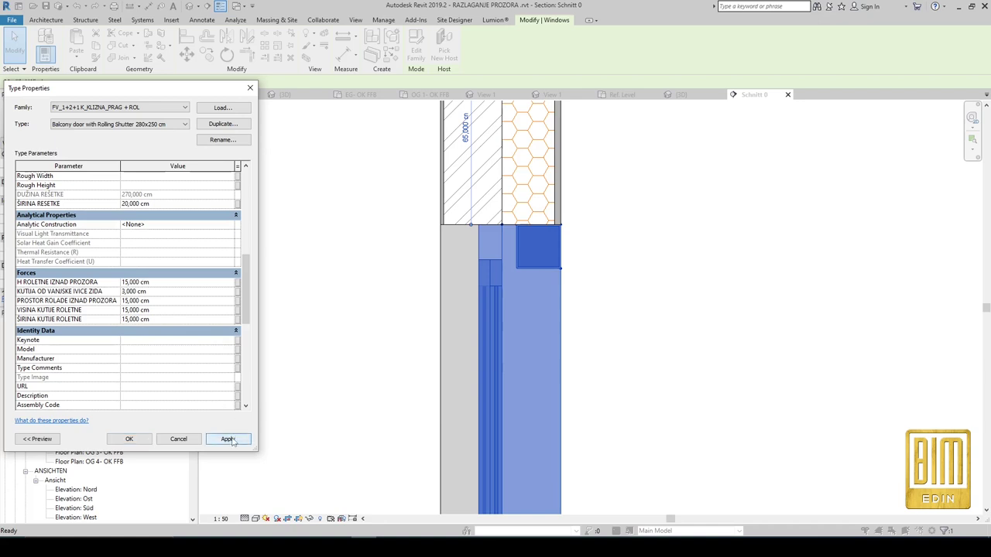
{"action": "left_click", "coordinate": [228, 439]}
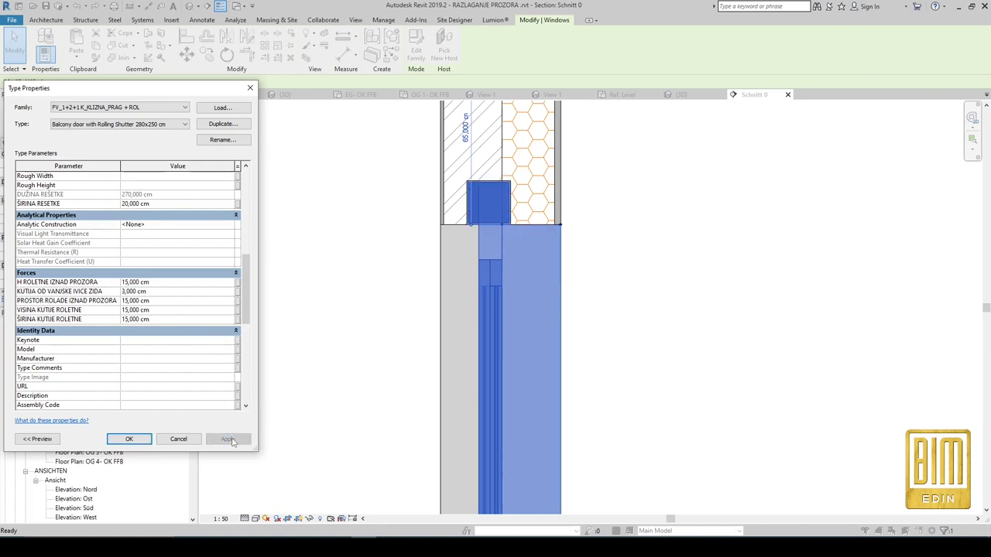
Set H ROLETNE IZNAD PROZORA 20, PROSTOR ROLADE 0, box height 20 and box width 2.
{"action": "left_click", "coordinate": [177, 283]}
{"action": "type", "text": "20"}
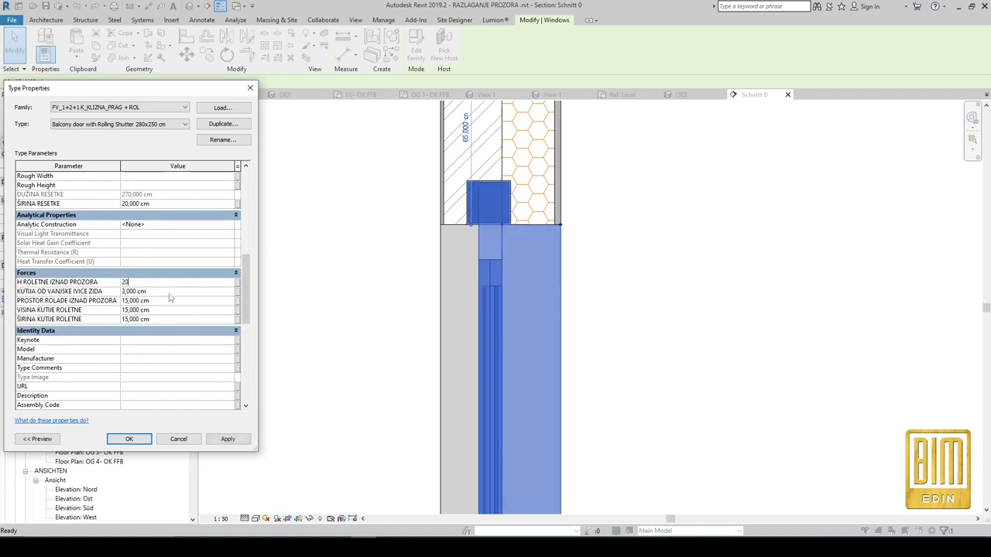
{"action": "left_click", "coordinate": [173, 300]}
{"action": "type", "text": "0"}
{"action": "left_click", "coordinate": [171, 311]}
{"action": "type", "text": "20"}
{"action": "left_click", "coordinate": [171, 319]}
{"action": "type", "text": "2"}
{"action": "left_click", "coordinate": [230, 441]}
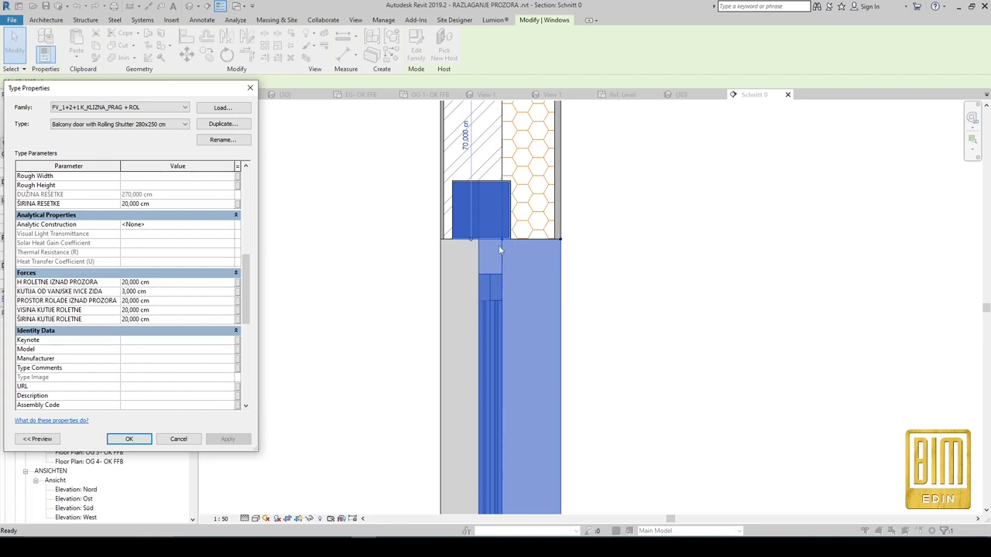
Set GORNJI PRELAZ FASADE to 5 cm and apply it to the door type.
{"action": "scroll", "coordinate": [220, 317], "scroll_direction": "down", "scroll_amount": 5}
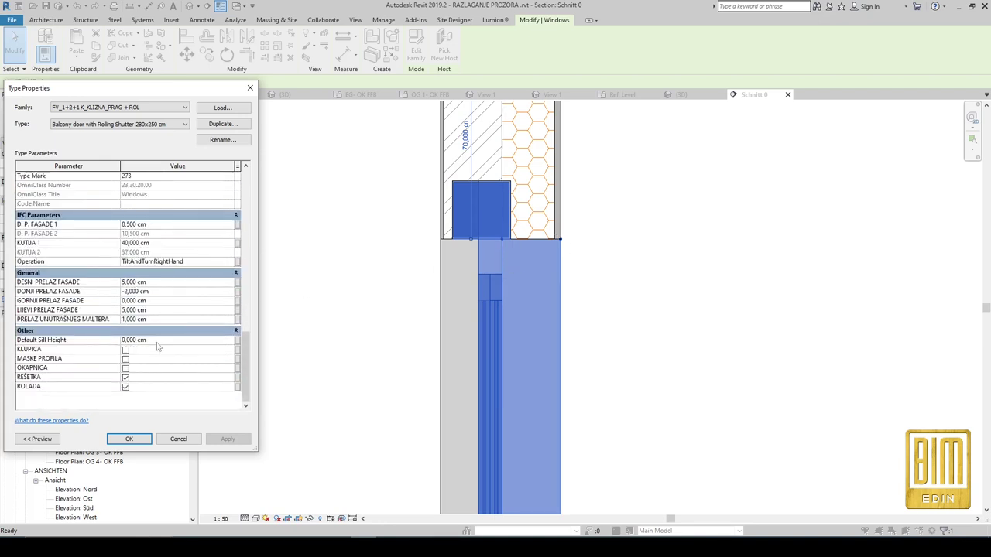
{"action": "left_click", "coordinate": [164, 300]}
{"action": "type", "text": "5"}
{"action": "key", "text": "Return"}
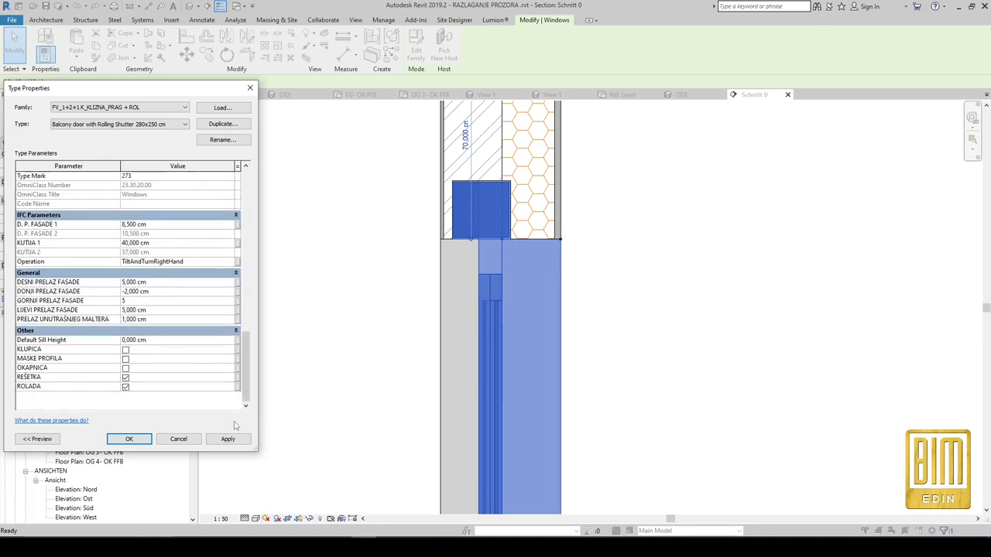
{"action": "left_click", "coordinate": [228, 440]}
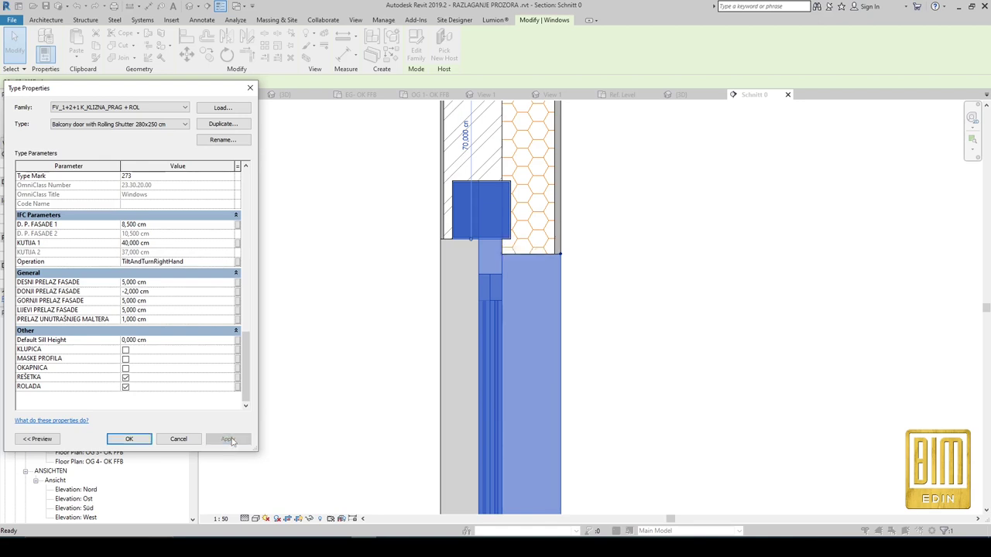
{"action": "left_click", "coordinate": [129, 439]}
Select the FB 200 Parkett floor and edit its boundary on the OG 1 - OK FFB plan.
{"action": "scroll", "coordinate": [471, 195], "scroll_direction": "down", "scroll_amount": 3}
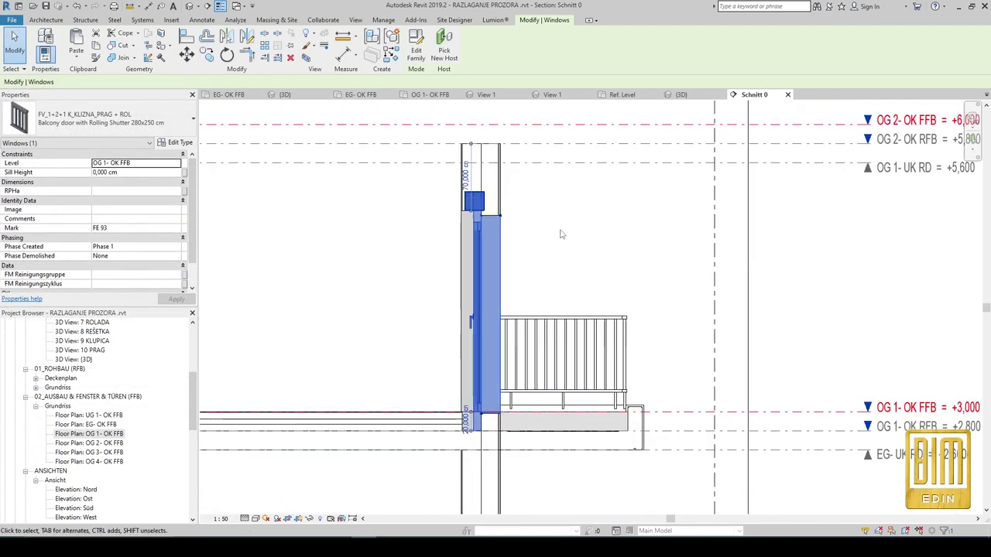
{"action": "left_click", "coordinate": [563, 235]}
{"action": "scroll", "coordinate": [426, 391], "scroll_direction": "up", "scroll_amount": 3}
{"action": "scroll", "coordinate": [418, 387], "scroll_direction": "up", "scroll_amount": 2}
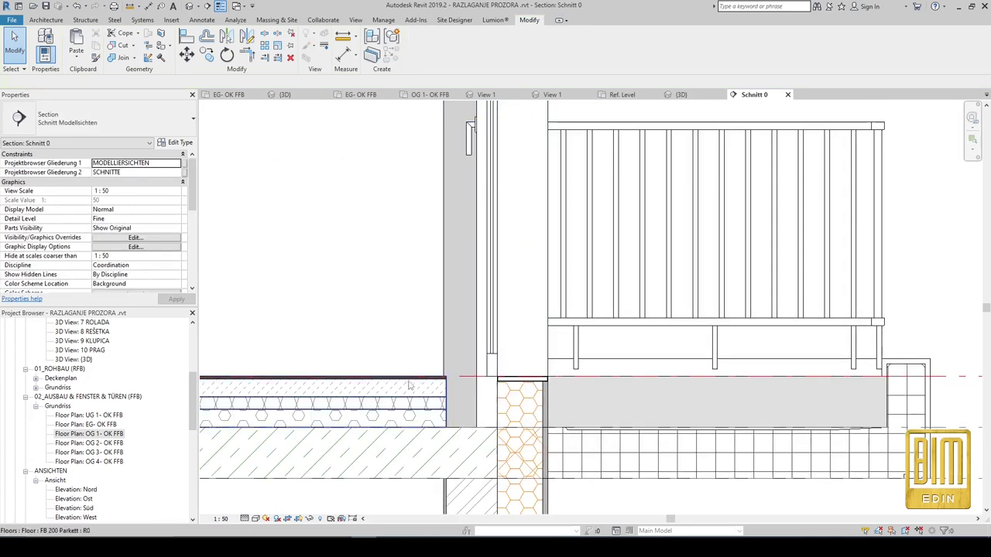
{"action": "left_click", "coordinate": [408, 384]}
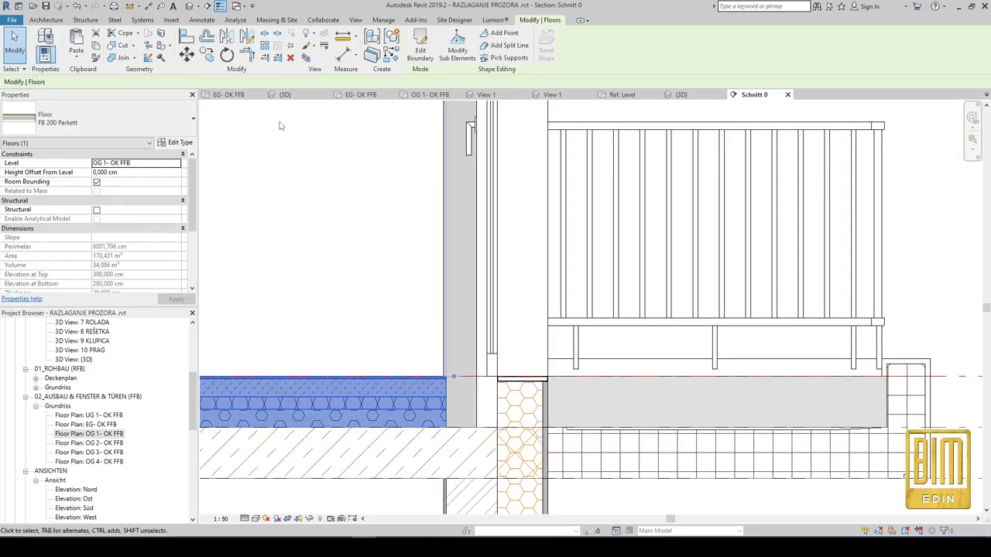
{"action": "left_click", "coordinate": [424, 95]}
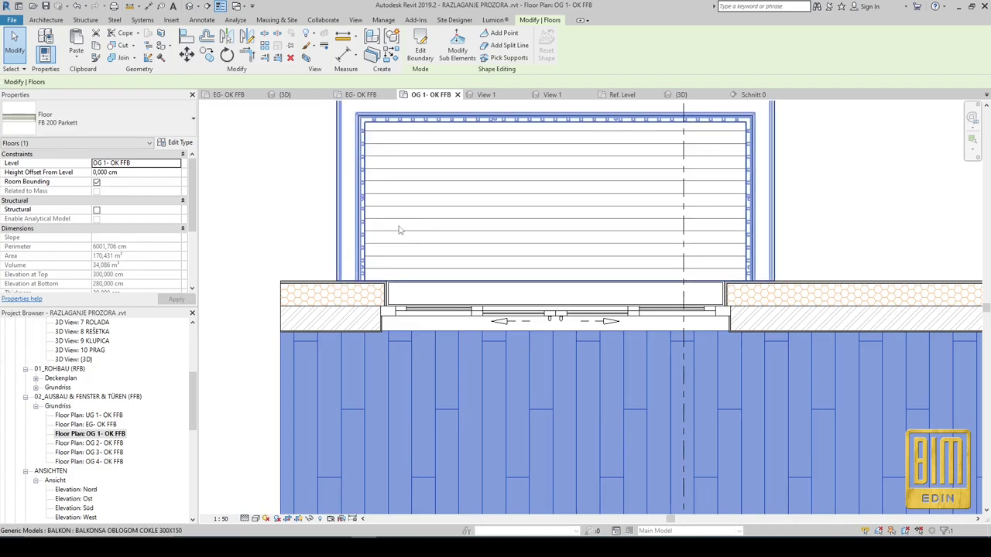
{"action": "left_click", "coordinate": [420, 46]}
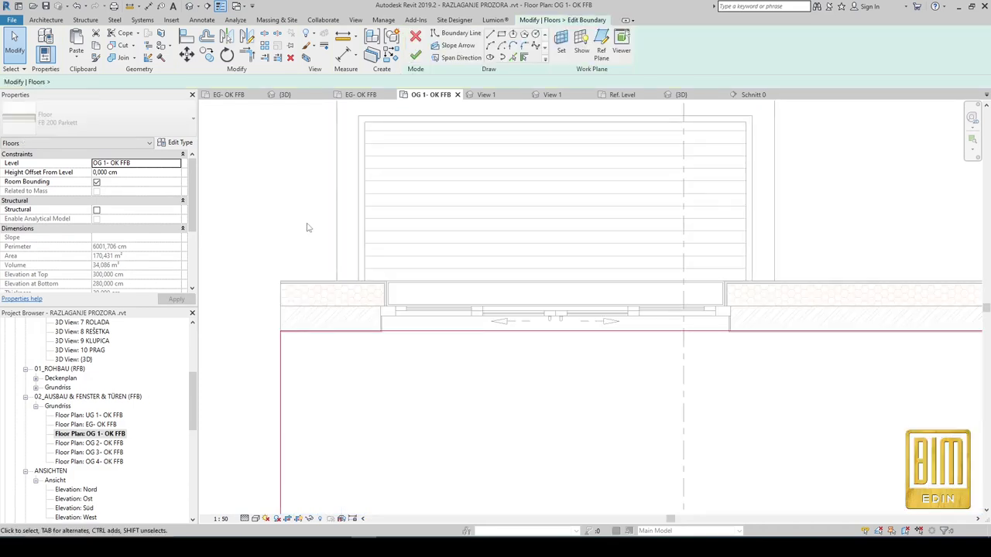
Draw new floor boundary lines from the wall corner across the door opening.
{"action": "left_click", "coordinate": [490, 34]}
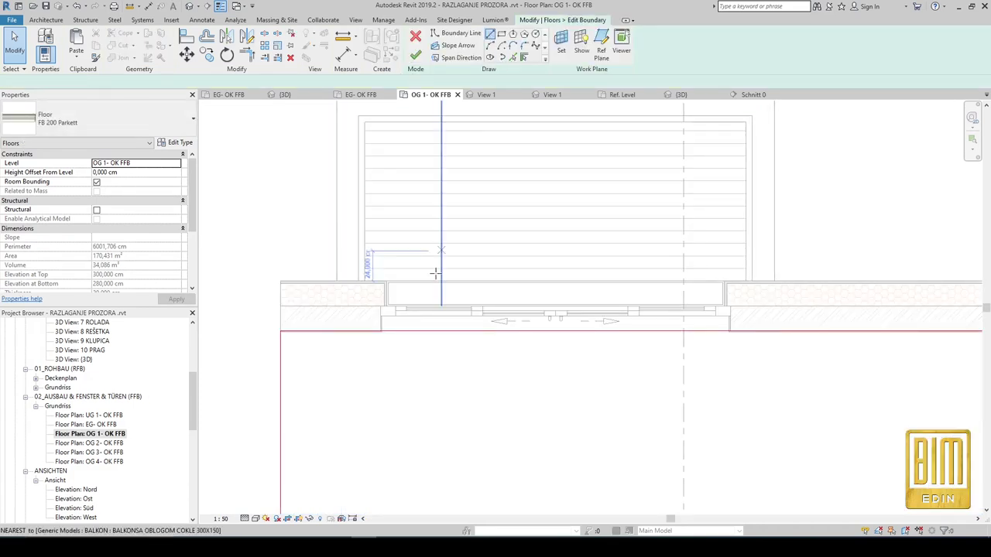
{"action": "scroll", "coordinate": [380, 333], "scroll_direction": "up", "scroll_amount": 2}
{"action": "scroll", "coordinate": [381, 321], "scroll_direction": "up", "scroll_amount": 2}
{"action": "left_click", "coordinate": [381, 322]}
{"action": "scroll", "coordinate": [361, 332], "scroll_direction": "down", "scroll_amount": 2}
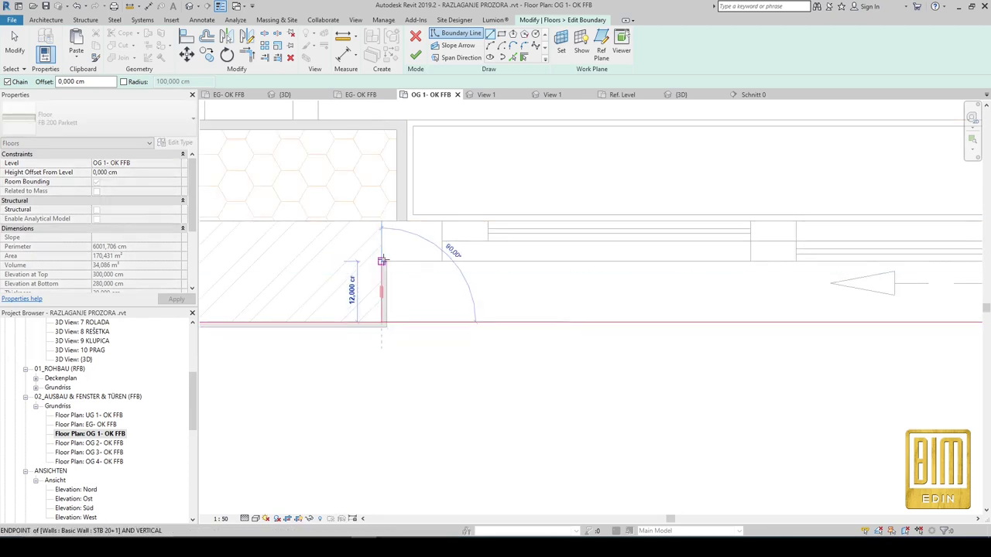
{"action": "scroll", "coordinate": [356, 286], "scroll_direction": "up", "scroll_amount": 3}
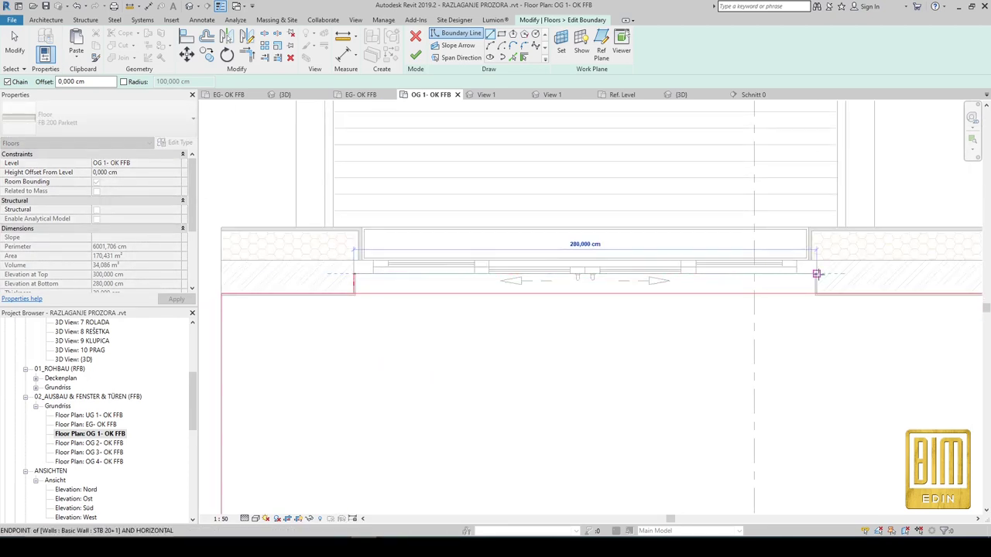
{"action": "left_click", "coordinate": [817, 275]}
{"action": "left_click", "coordinate": [817, 294]}
{"action": "key", "text": "Escape"}
{"action": "key", "text": "Escape"}
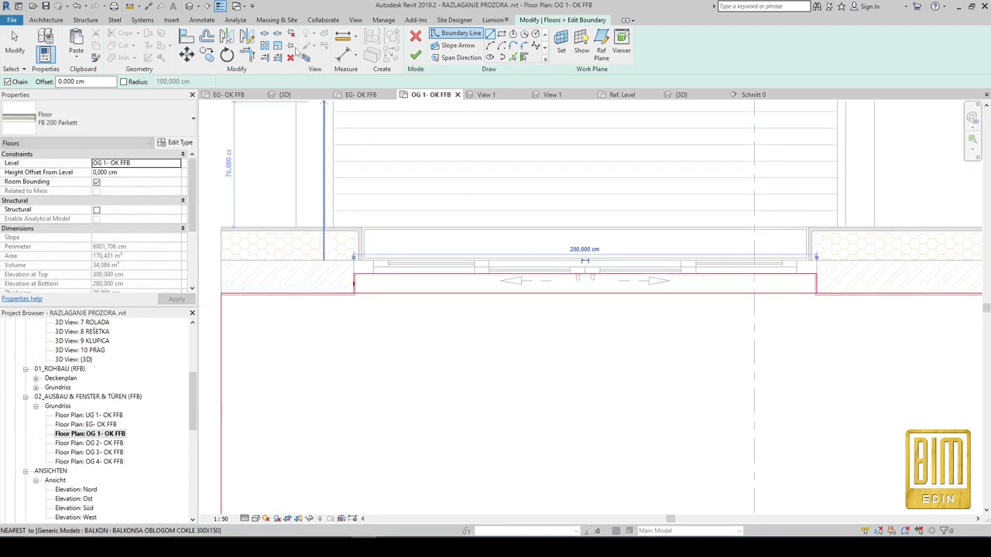
Split the bottom boundary line, trim it to the opening corner with TR, and finish.
{"action": "left_click", "coordinate": [535, 292]}
{"action": "key", "text": "t"}
{"action": "key", "text": "r"}
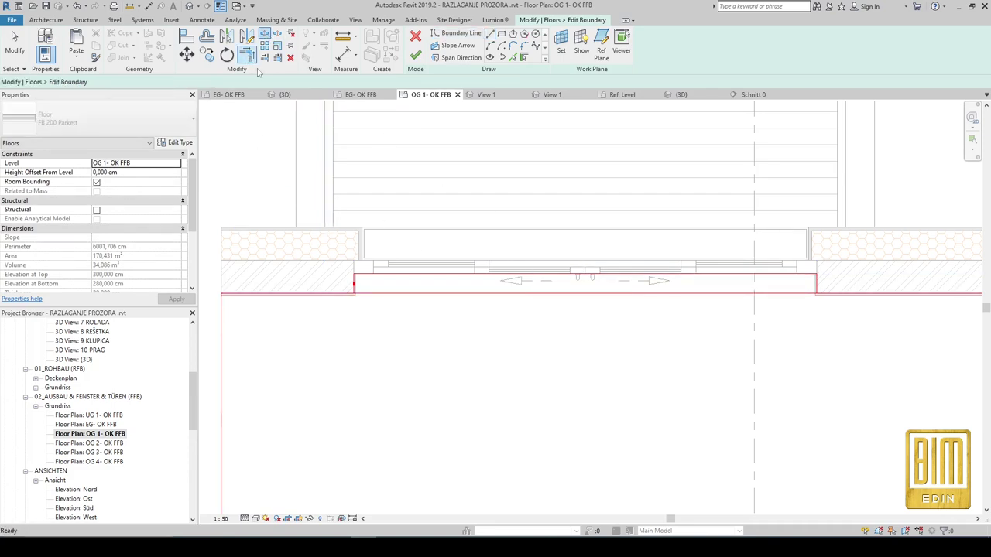
{"action": "left_click", "coordinate": [819, 289]}
{"action": "left_click", "coordinate": [836, 294]}
{"action": "left_click", "coordinate": [416, 56]}
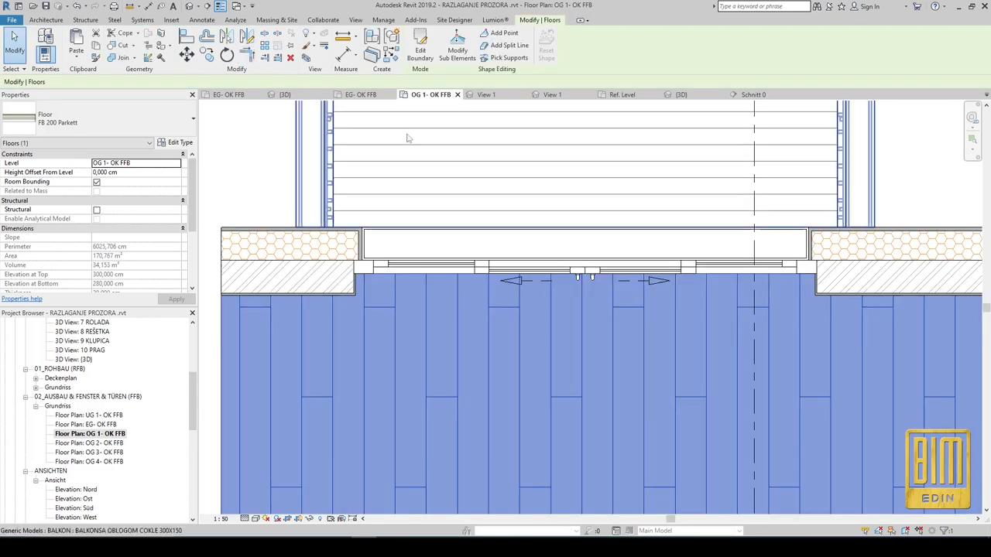
Set the balcony door type's MATERIAL REŠETKE 2 to 00 prozorna resetka.
{"action": "key", "text": "Escape"}
{"action": "scroll", "coordinate": [444, 271], "scroll_direction": "down", "scroll_amount": 2}
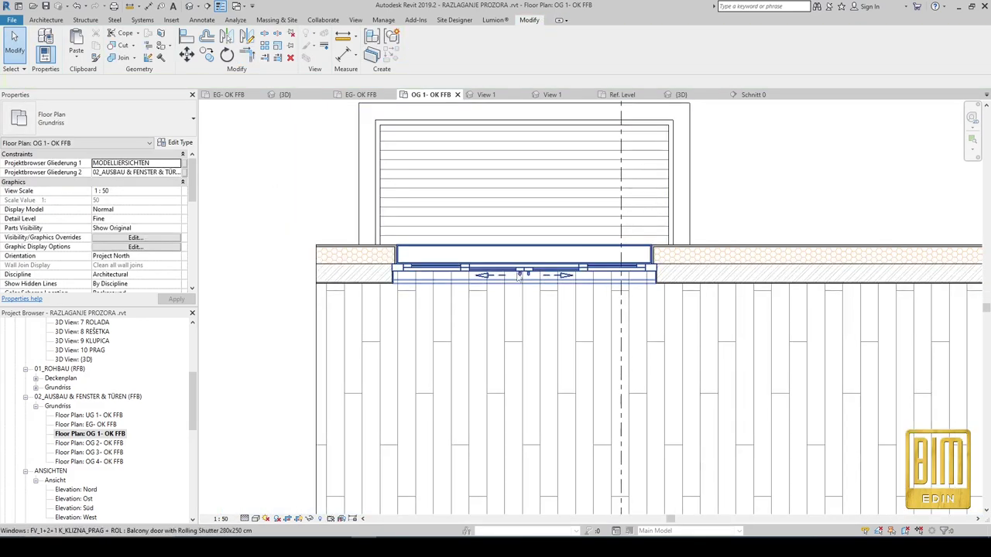
{"action": "scroll", "coordinate": [503, 271], "scroll_direction": "up", "scroll_amount": 1}
{"action": "left_click", "coordinate": [507, 267]}
{"action": "left_click", "coordinate": [175, 142]}
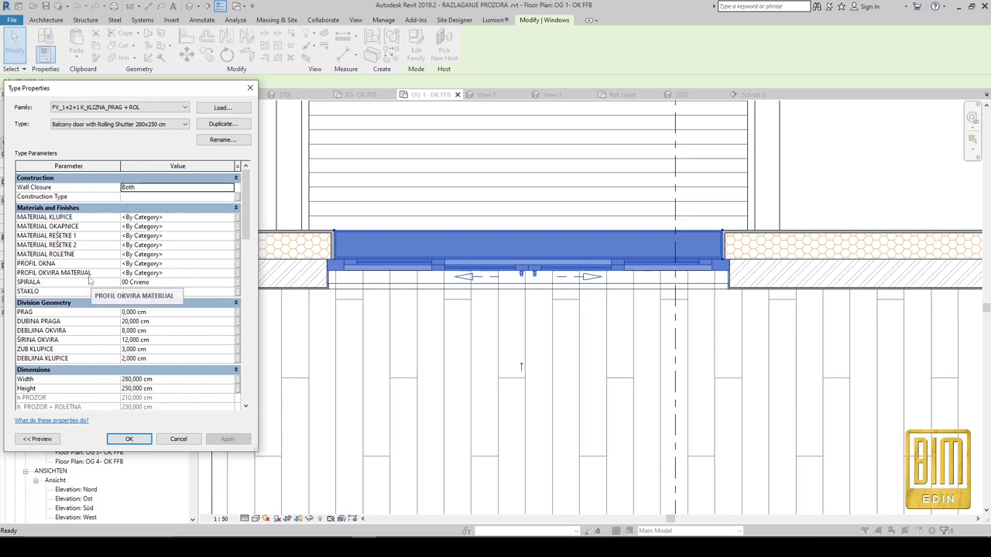
{"action": "left_click", "coordinate": [230, 246]}
{"action": "left_click", "coordinate": [230, 246]}
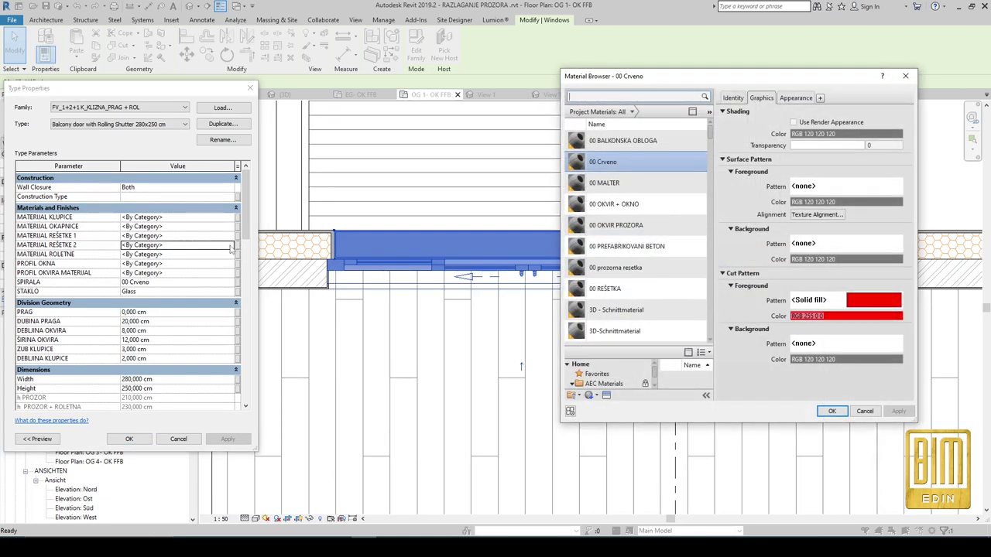
{"action": "left_click", "coordinate": [641, 268]}
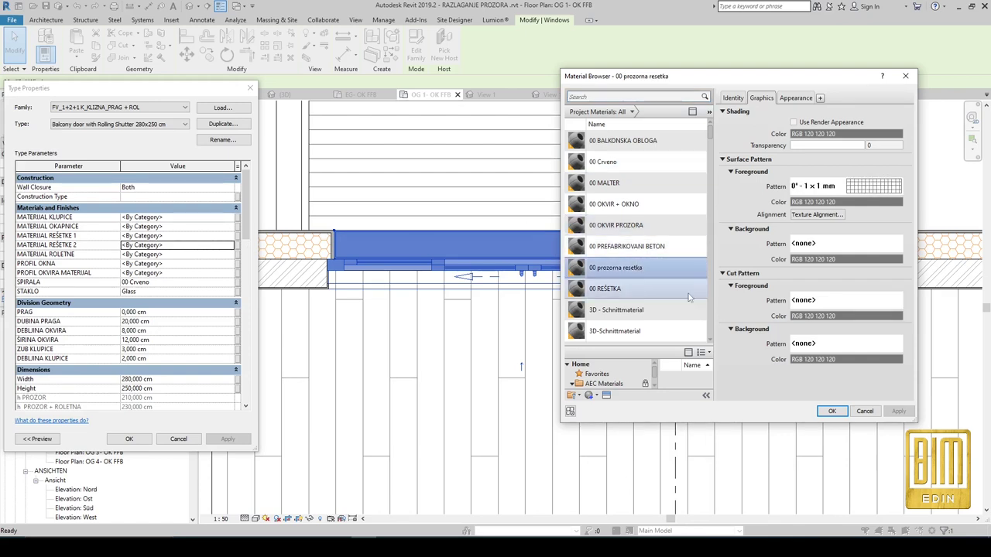
{"action": "left_click", "coordinate": [832, 411]}
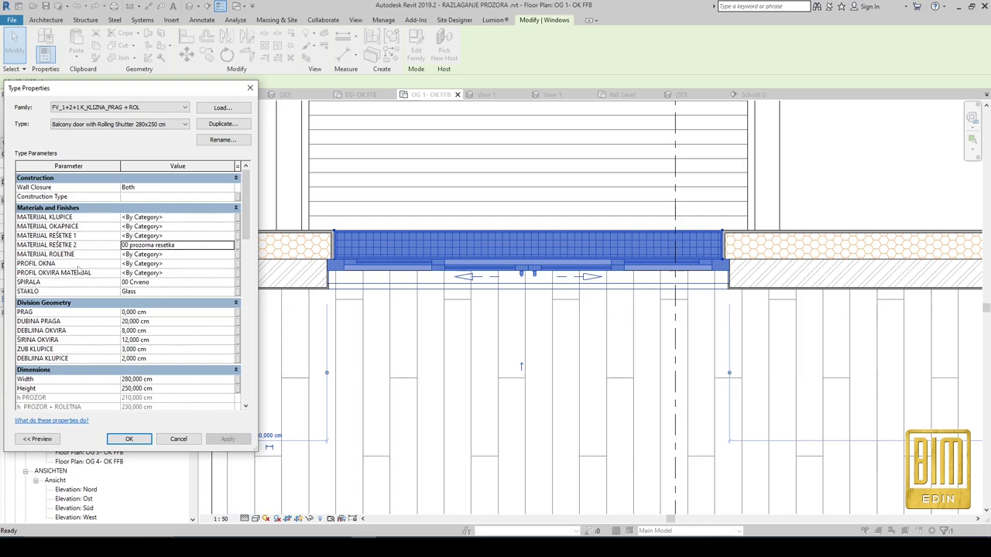
Set PROFIL OKNA and PROFIL OKVIRA MATERIJAL to 00 OKVIR + OKNO and apply.
{"action": "left_click", "coordinate": [231, 266]}
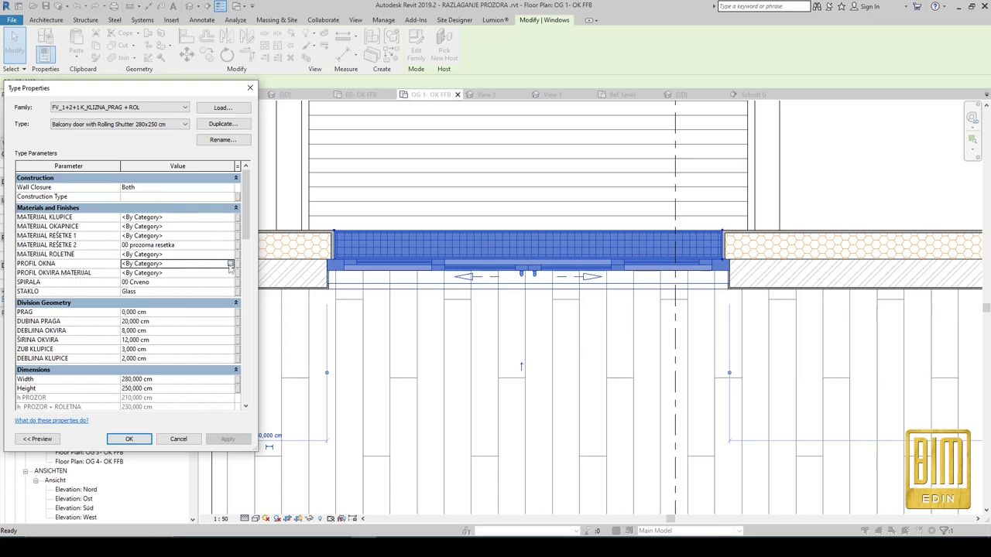
{"action": "left_click", "coordinate": [230, 264]}
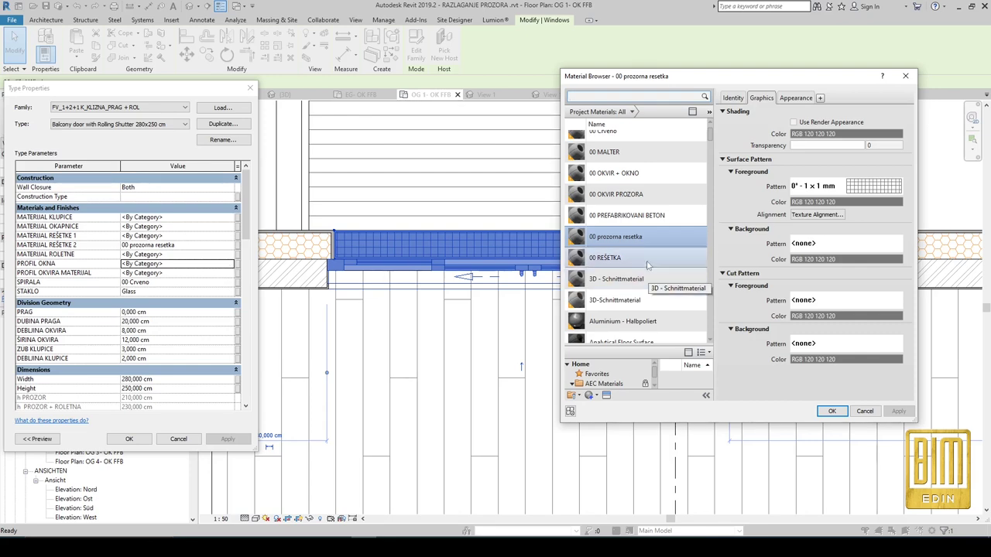
{"action": "left_click", "coordinate": [624, 175]}
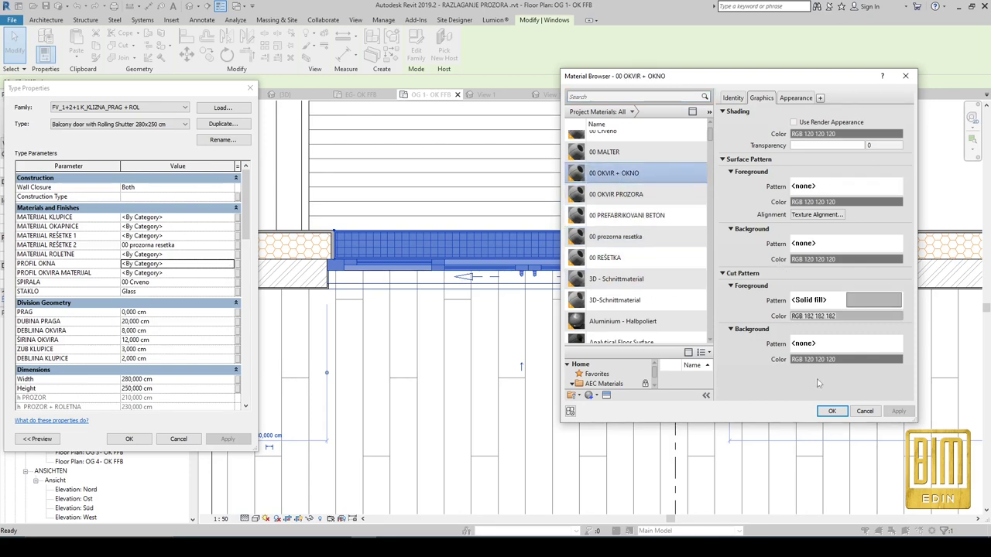
{"action": "left_click", "coordinate": [832, 411]}
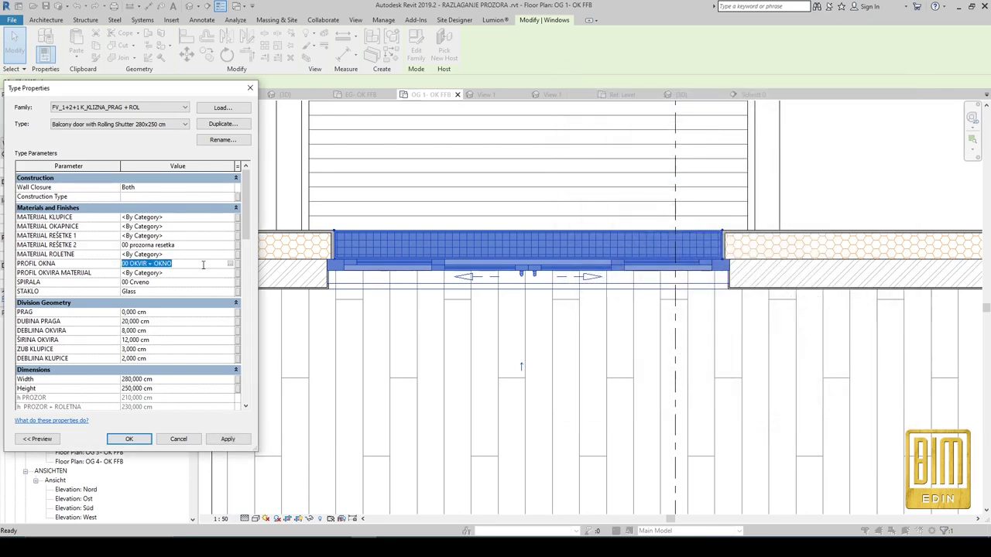
{"action": "left_click", "coordinate": [204, 273]}
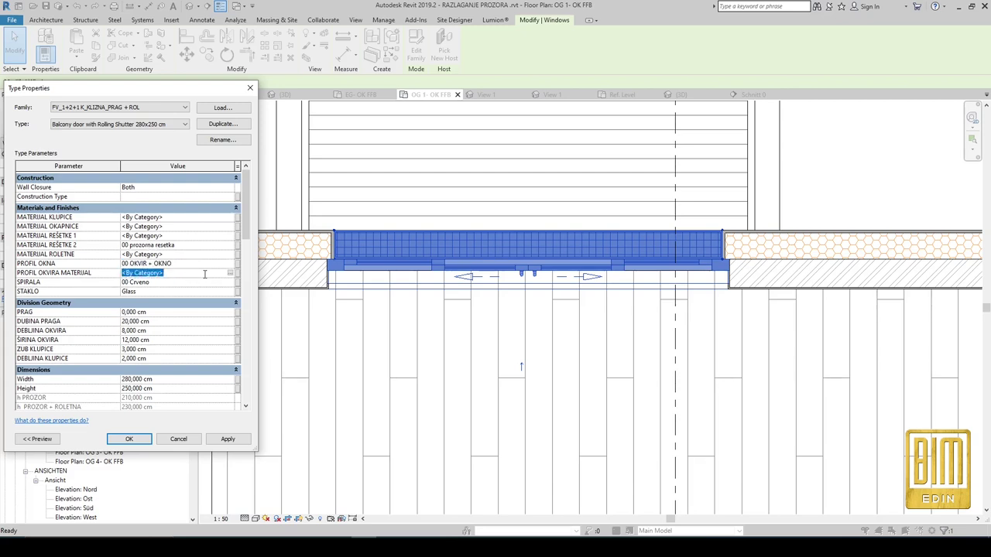
{"action": "type", "text": "00 OKVIR + OKNO"}
{"action": "left_click", "coordinate": [228, 439]}
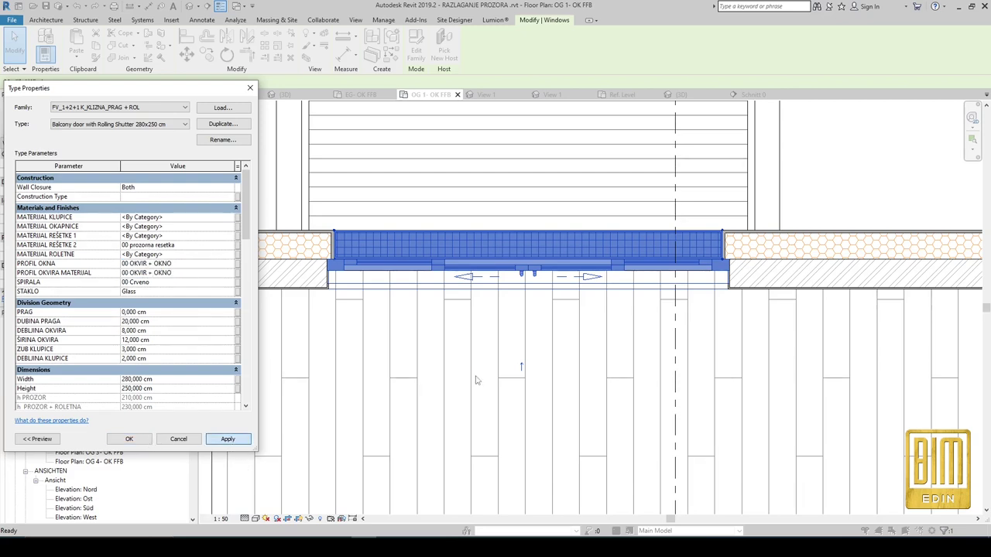
{"action": "key", "text": "Return"}
{"action": "key", "text": "Escape"}
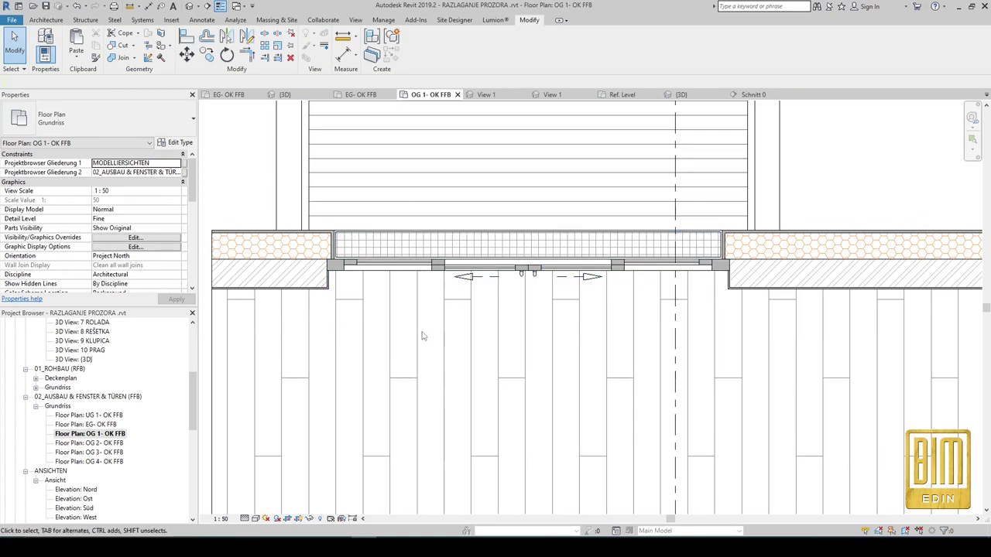
Select the rolling-shutter balcony door in the default 3D view, orbited to the balcony corner.
{"action": "left_click", "coordinate": [189, 6]}
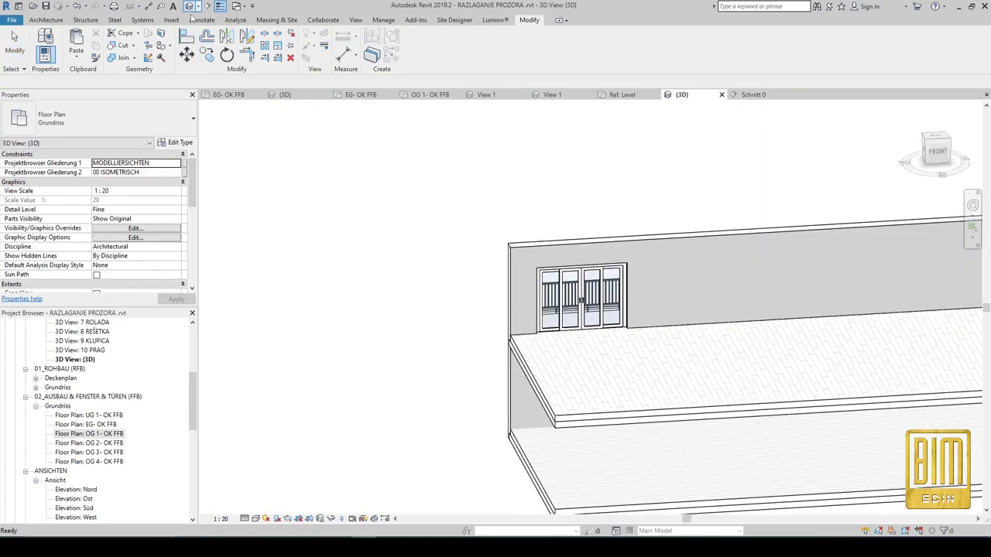
{"action": "scroll", "coordinate": [541, 340], "scroll_direction": "up", "scroll_amount": 4}
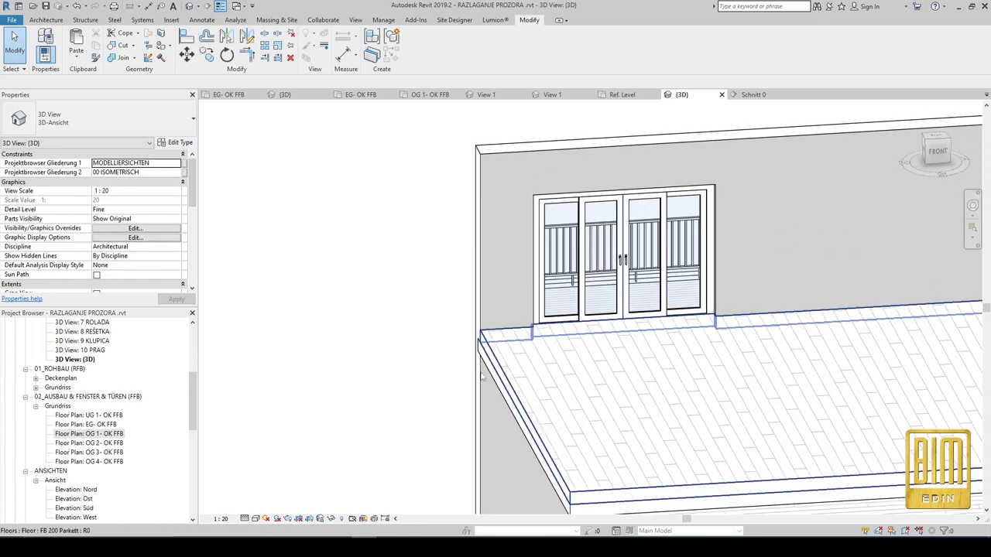
{"action": "middle_click_drag", "start_coordinate": [481, 377], "coordinate": [724, 322], "text": "shift"}
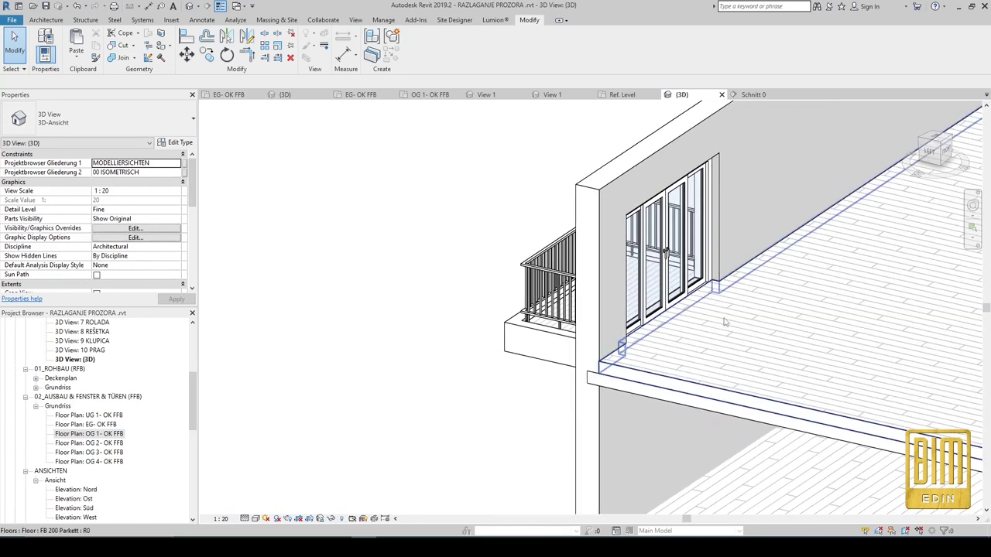
{"action": "scroll", "coordinate": [725, 322], "scroll_direction": "up", "scroll_amount": 4}
{"action": "left_click", "coordinate": [561, 332]}
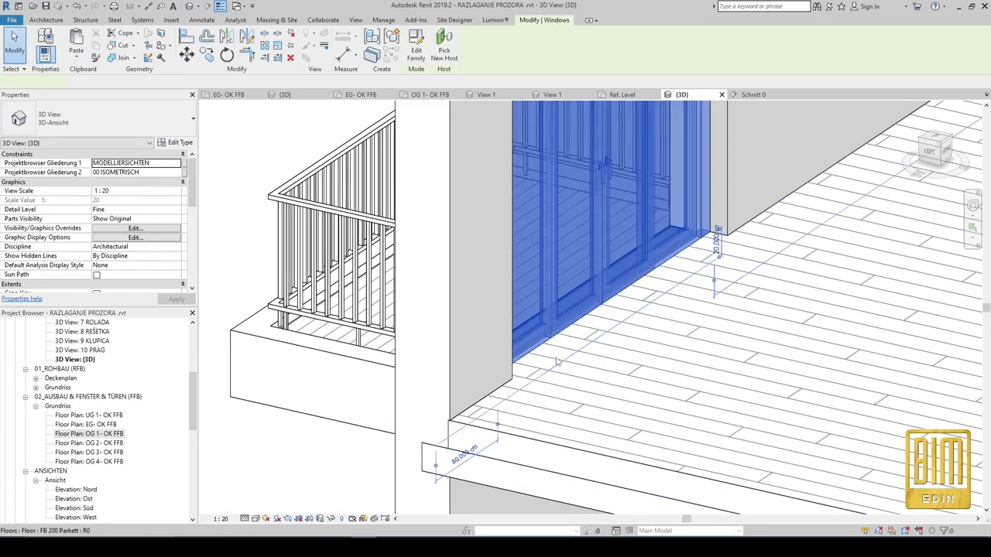
{"action": "scroll", "coordinate": [556, 361], "scroll_direction": "up", "scroll_amount": 3}
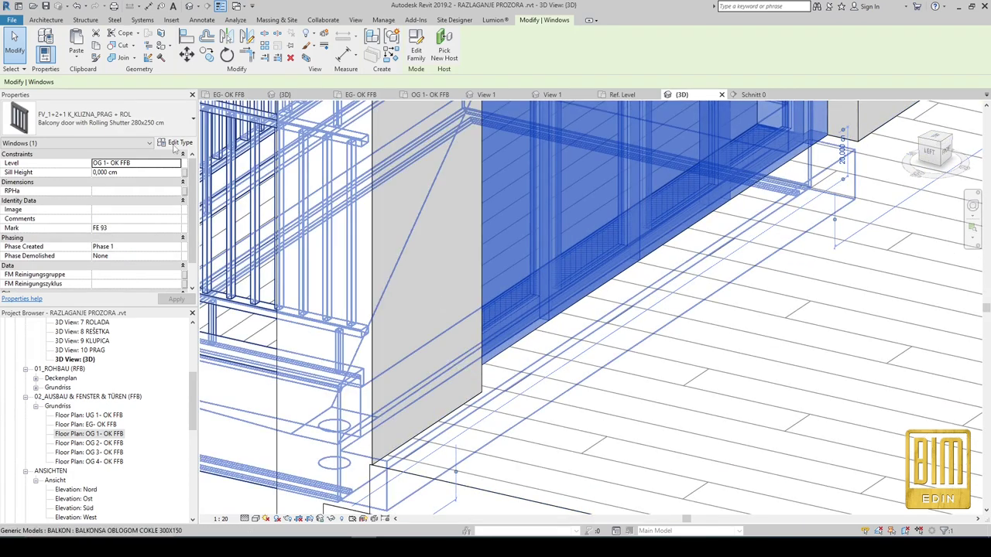
Set the door type's PRAG sill to 12 cm and apply it.
{"action": "left_click", "coordinate": [175, 144]}
{"action": "scroll", "coordinate": [161, 285], "scroll_direction": "down", "scroll_amount": 3}
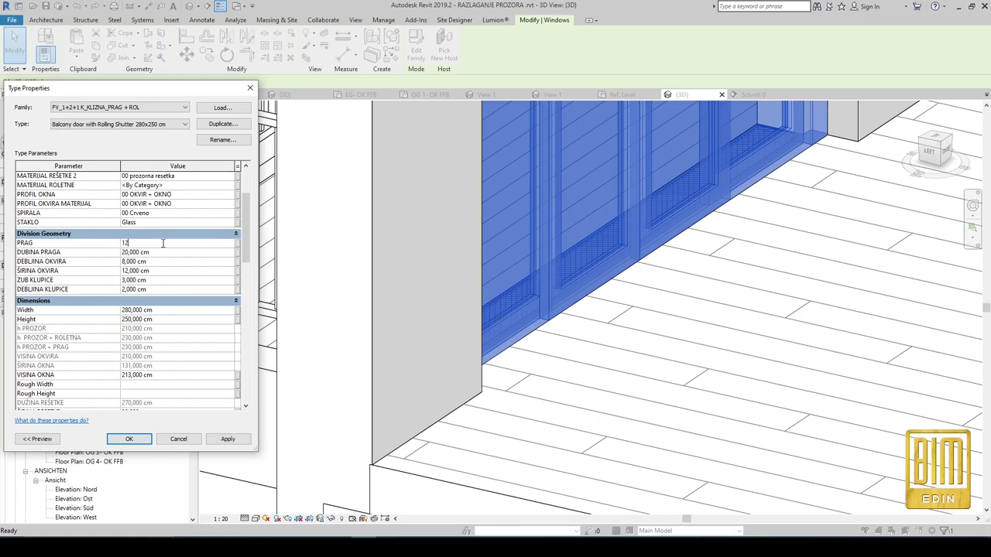
{"action": "left_click", "coordinate": [245, 443]}
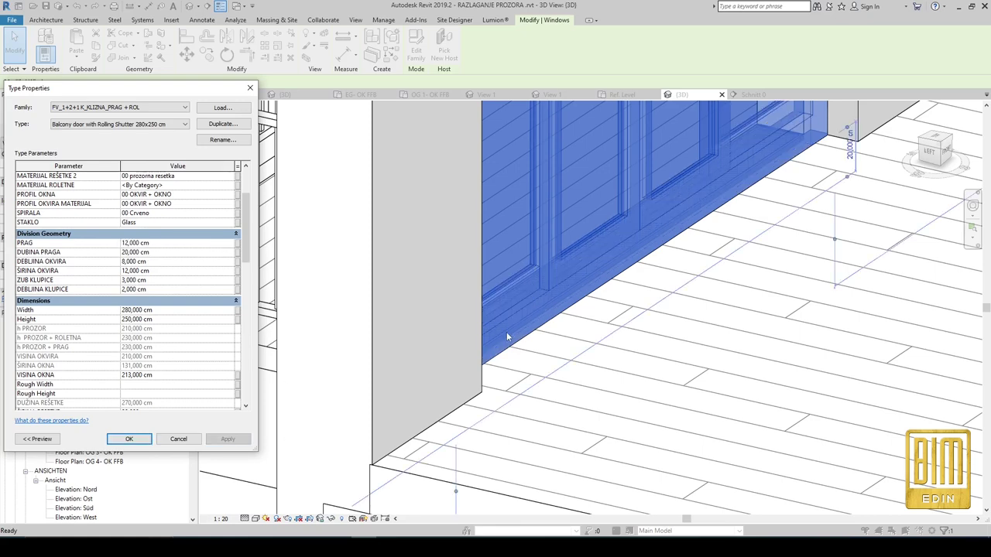
{"action": "left_click", "coordinate": [130, 439]}
Orbit the 3D view to see the balcony from the side and select the door.
{"action": "key", "text": "Escape"}
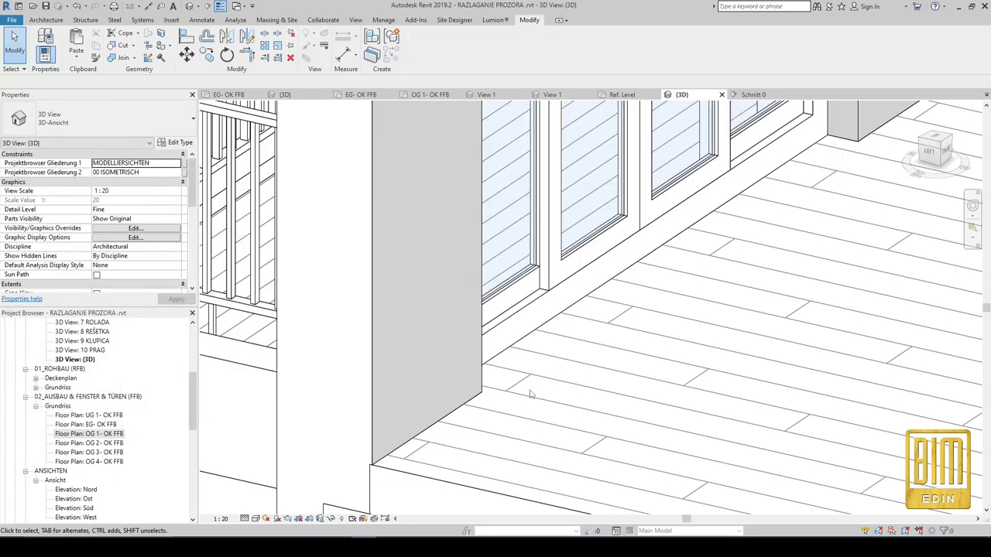
{"action": "scroll", "coordinate": [517, 385], "scroll_direction": "down", "scroll_amount": 3}
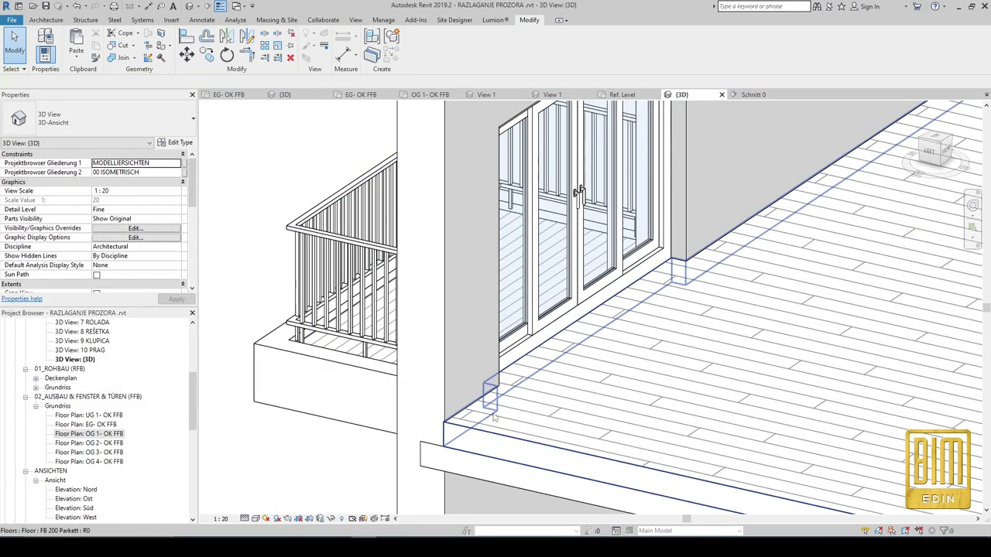
{"action": "middle_click_drag", "start_coordinate": [494, 418], "coordinate": [435, 387], "text": "shift"}
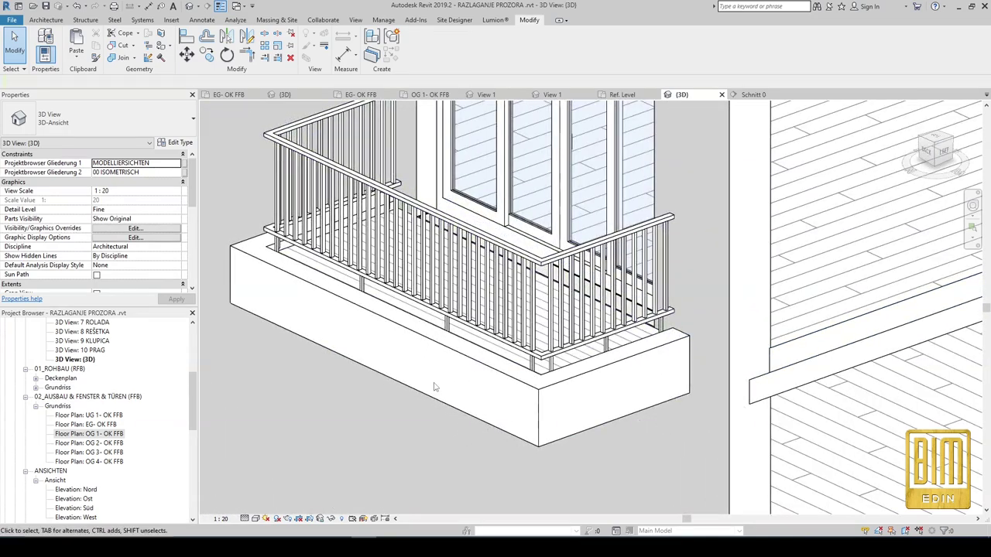
{"action": "scroll", "coordinate": [508, 401], "scroll_direction": "up", "scroll_amount": 2}
{"action": "scroll", "coordinate": [544, 274], "scroll_direction": "up", "scroll_amount": 2}
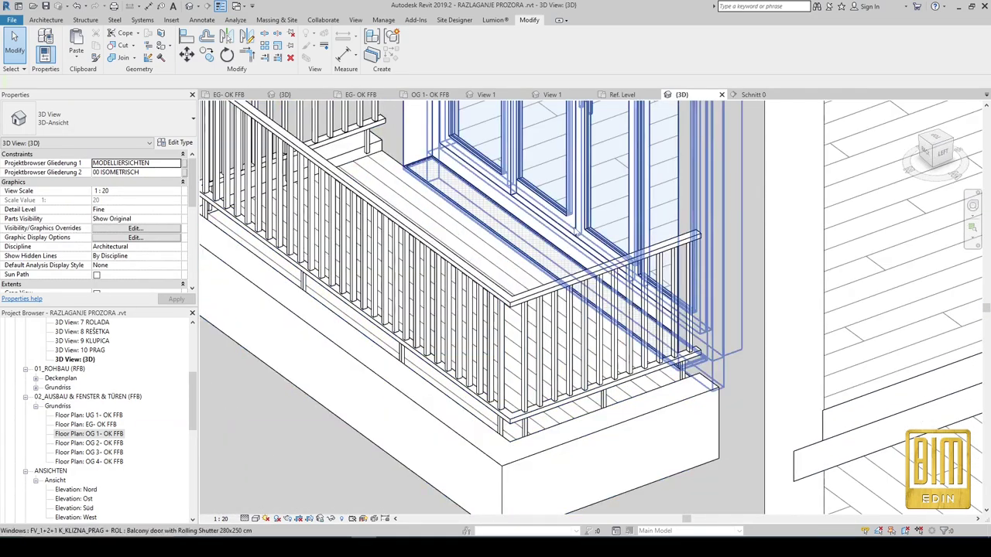
{"action": "left_click", "coordinate": [577, 226]}
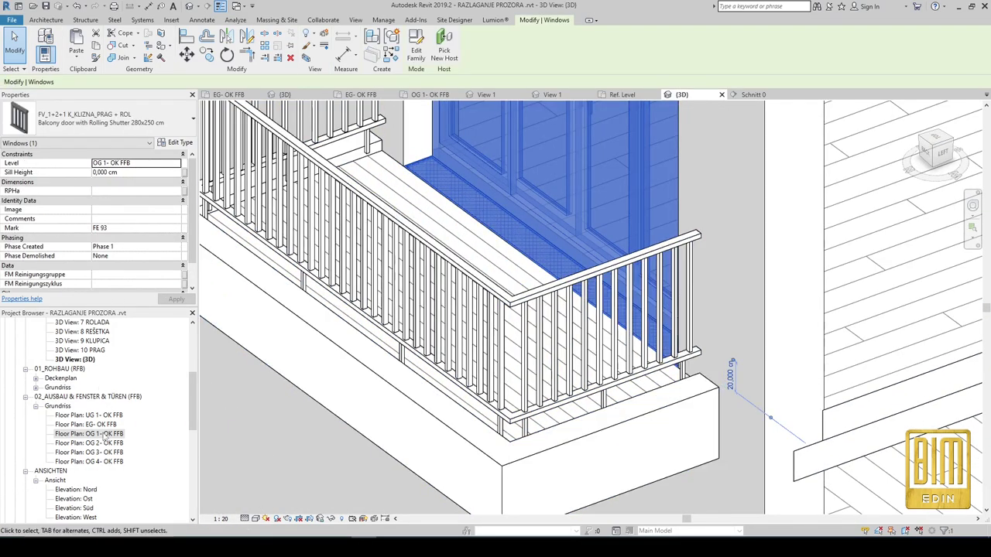
Switch to section Schnitt 0 and select the balcony door at its base.
{"action": "left_click", "coordinate": [96, 434]}
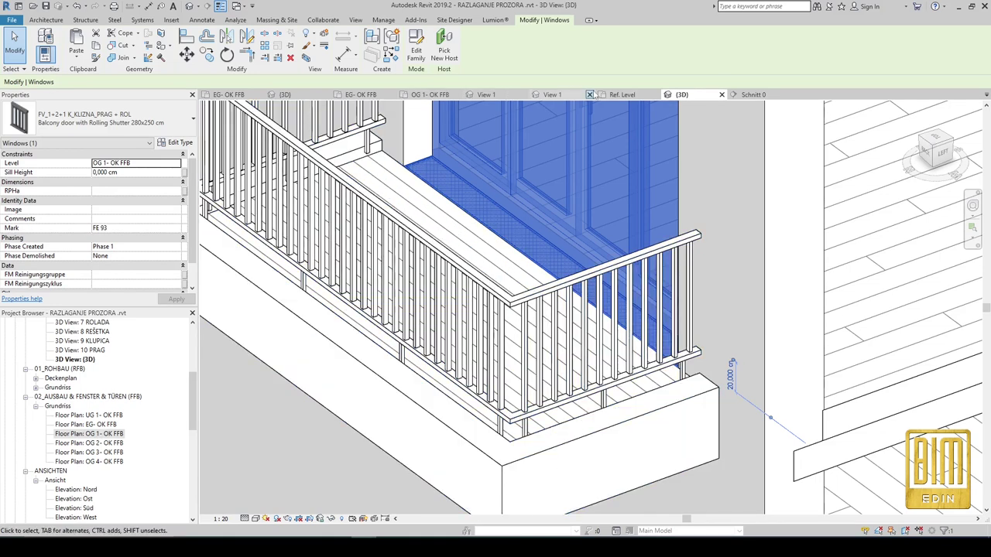
{"action": "left_click", "coordinate": [745, 95]}
{"action": "scroll", "coordinate": [349, 276], "scroll_direction": "up", "scroll_amount": 2}
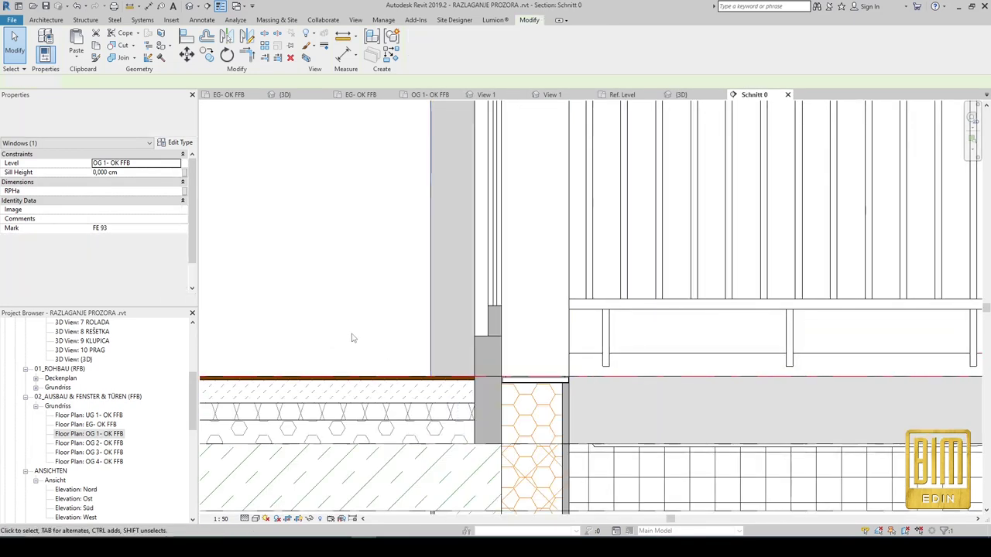
{"action": "left_click", "coordinate": [498, 343]}
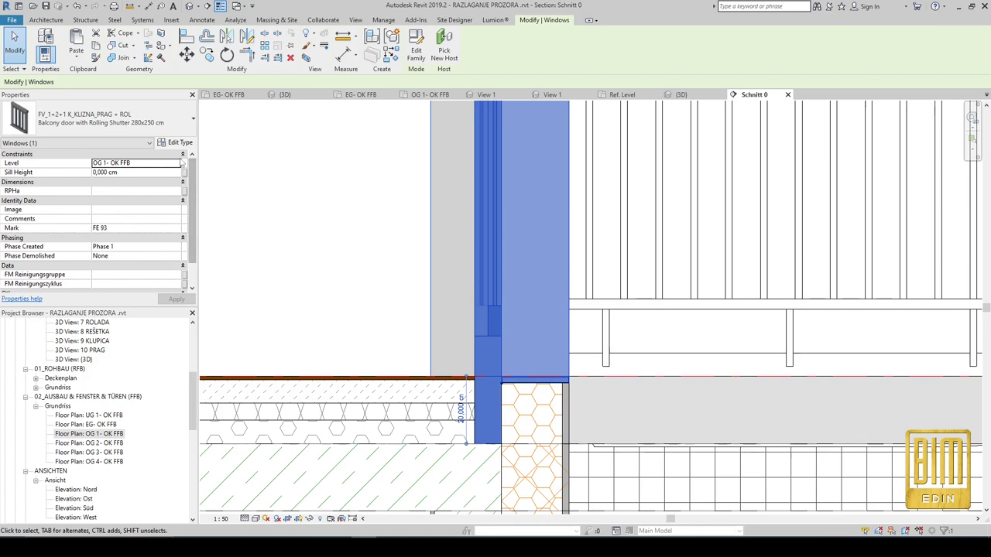
{"action": "scroll", "coordinate": [418, 421], "scroll_direction": "up", "scroll_amount": 2}
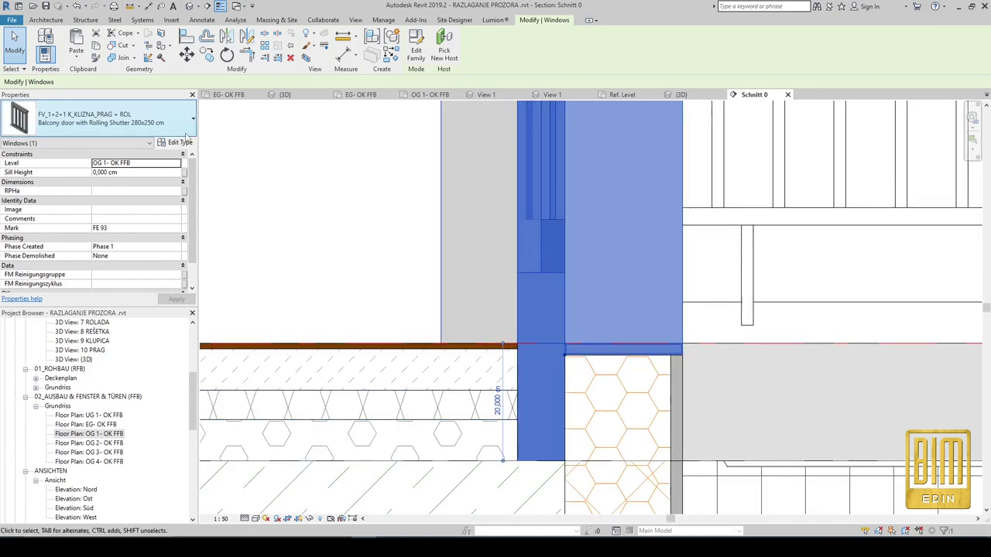
{"action": "left_click", "coordinate": [176, 123]}
Change the 280x250 cm door type's PRAG sill to 0 cm and deselect the door.
{"action": "left_click", "coordinate": [176, 126]}
{"action": "left_click", "coordinate": [176, 147]}
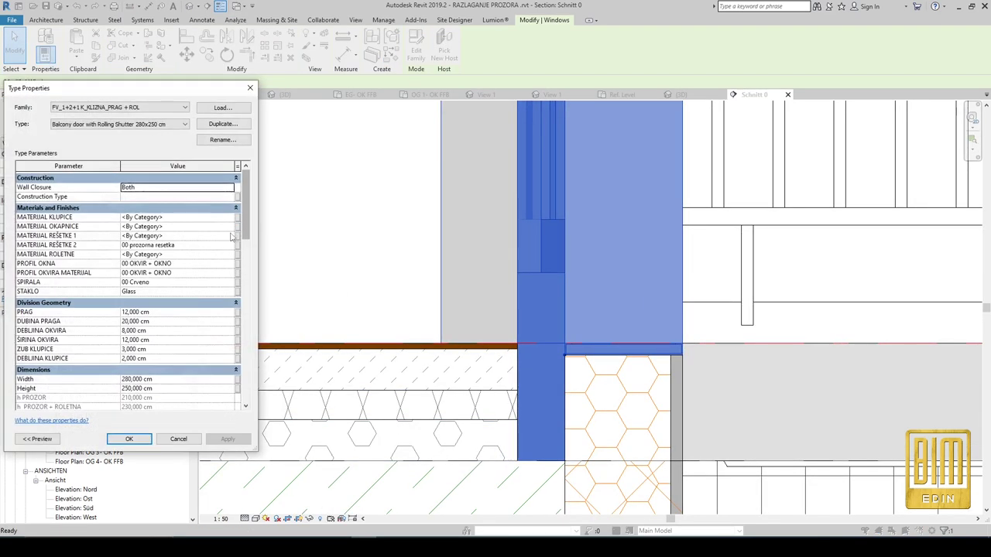
{"action": "left_click", "coordinate": [179, 313]}
{"action": "type", "text": "5"}
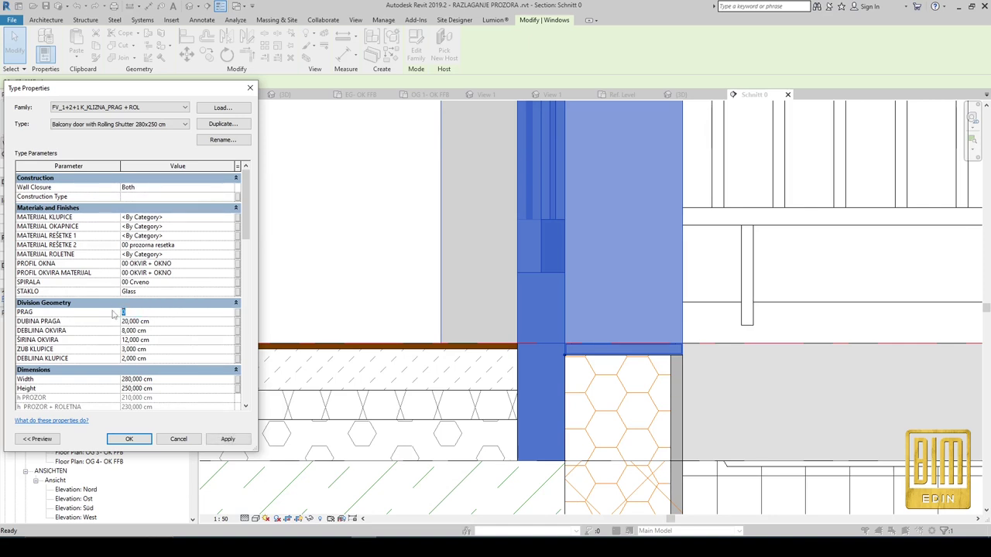
{"action": "left_click", "coordinate": [227, 439]}
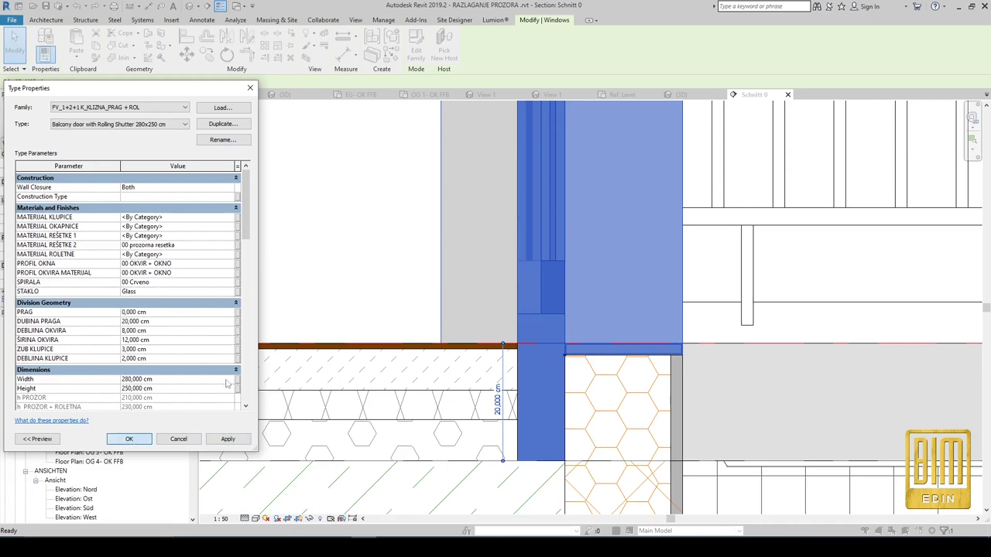
{"action": "left_click", "coordinate": [130, 439]}
{"action": "left_click", "coordinate": [447, 308]}
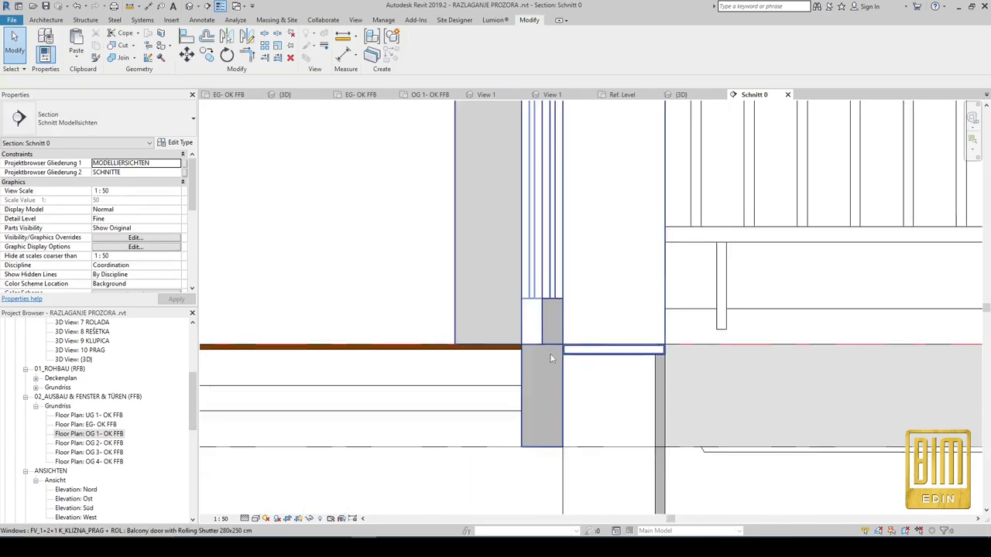
{"action": "scroll", "coordinate": [447, 309], "scroll_direction": "down", "scroll_amount": 2}
Orbit the 3D view to look at the balcony door from the front.
{"action": "scroll", "coordinate": [487, 342], "scroll_direction": "down", "scroll_amount": 3}
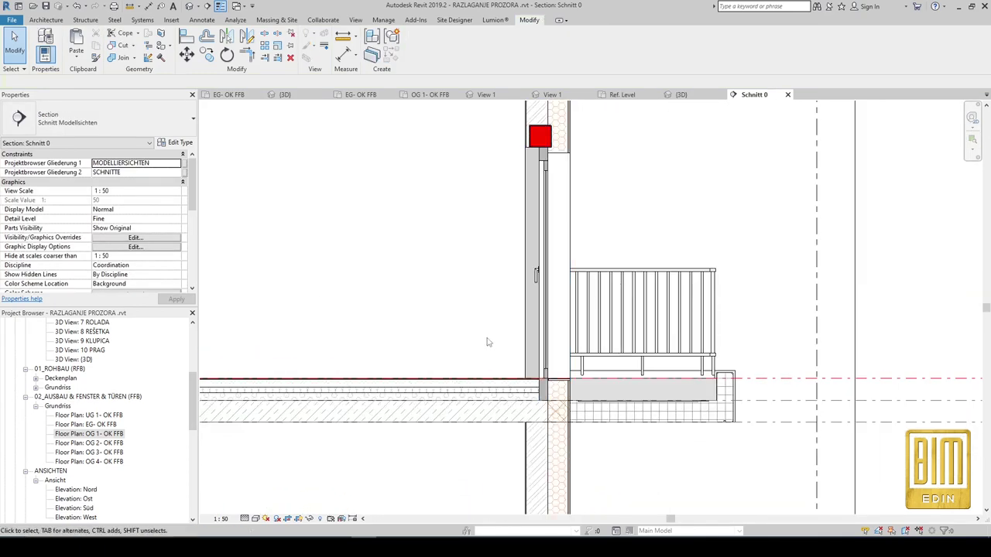
{"action": "left_click", "coordinate": [189, 6]}
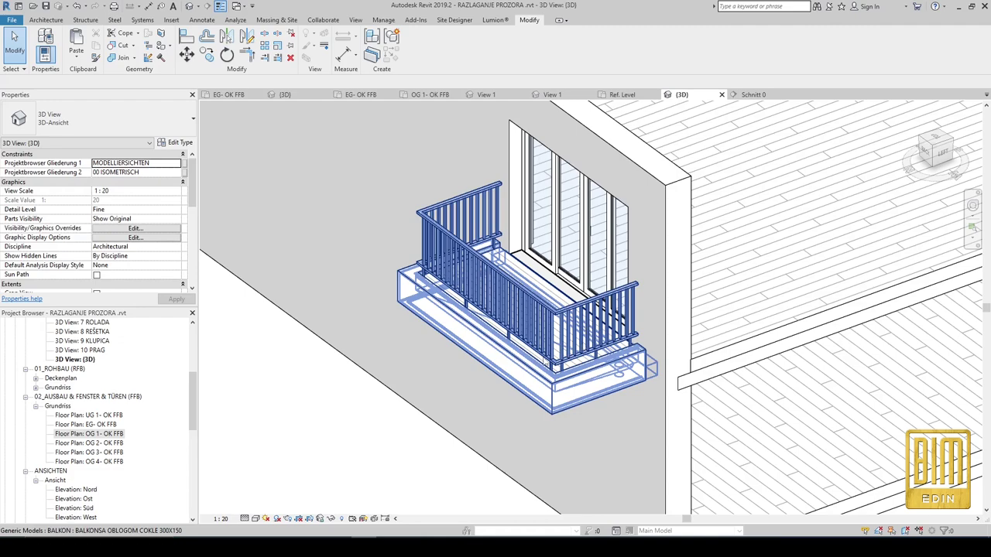
{"action": "mouse_move", "coordinate": [525, 362]}
{"action": "middle_mouse_down", "text": "shift"}
{"action": "mouse_move", "coordinate": [551, 355]}
{"action": "mouse_move", "coordinate": [392, 361]}
{"action": "middle_mouse_up", "text": "shift"}
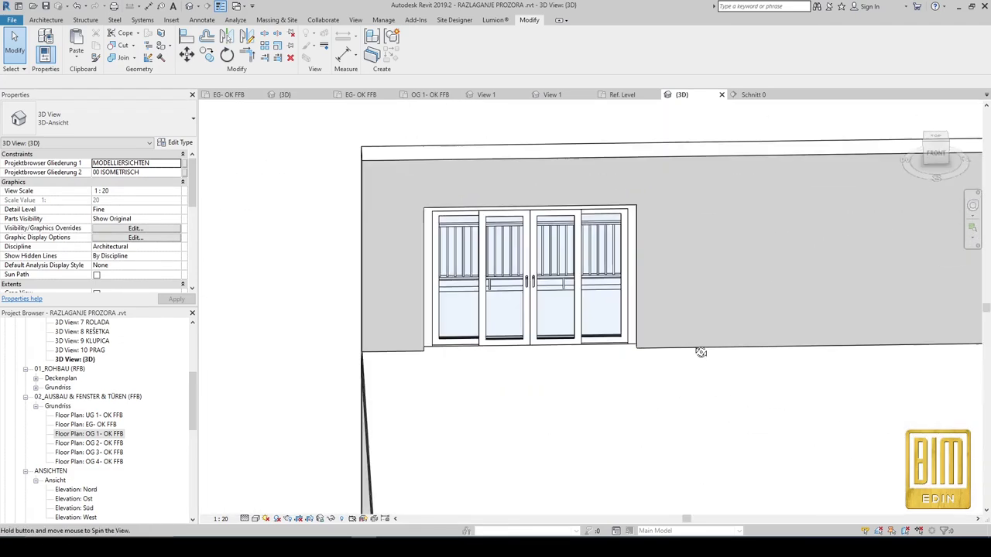
Open the OG 1 - OK FFB floor plan and window-select the balcony door with its balcony.
{"action": "double_click", "coordinate": [103, 435]}
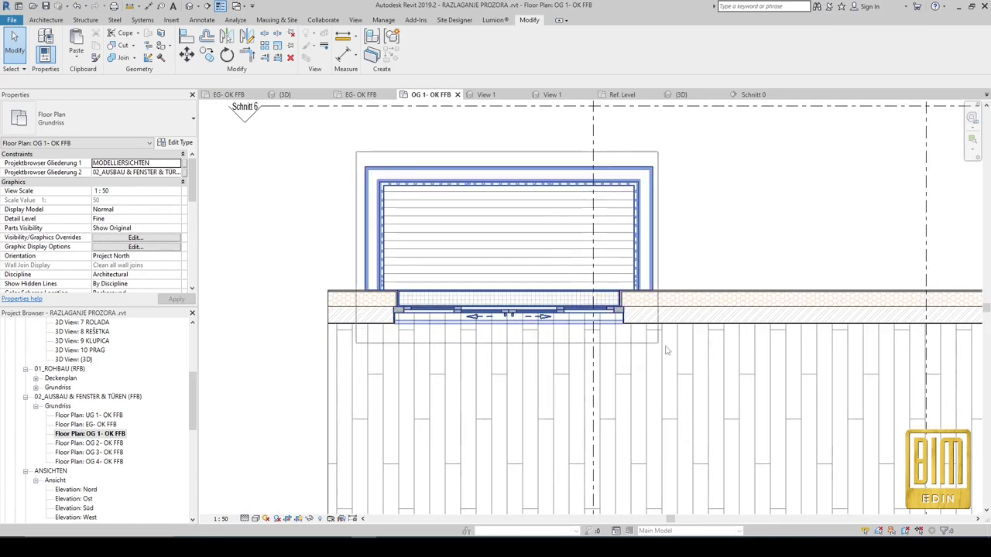
{"action": "left_click_drag", "start_coordinate": [374, 180], "coordinate": [654, 325]}
{"action": "scroll", "coordinate": [418, 292], "scroll_direction": "down", "scroll_amount": 2}
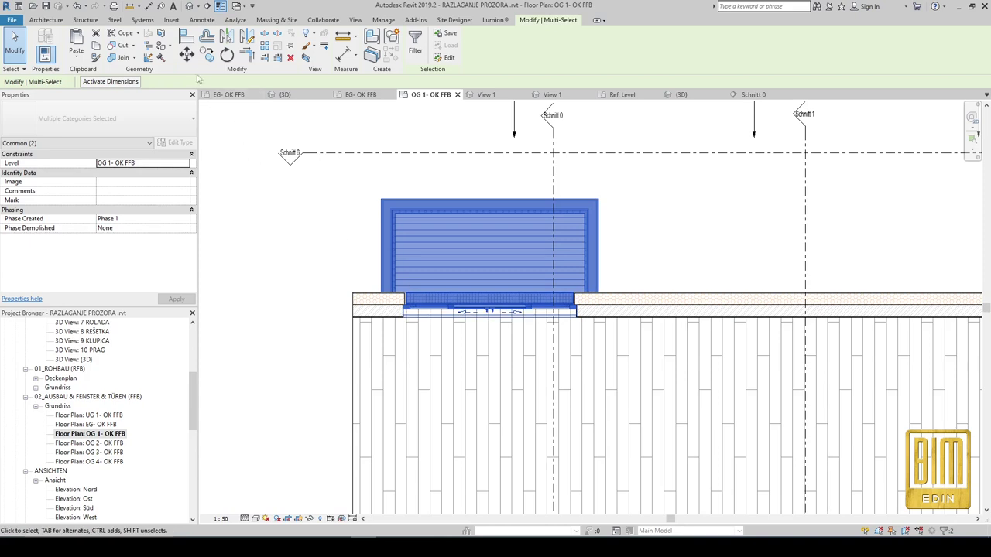
{"action": "left_click", "coordinate": [206, 54]}
Copy the balcony door and balcony into the next wall opening to the right.
{"action": "left_click", "coordinate": [491, 311]}
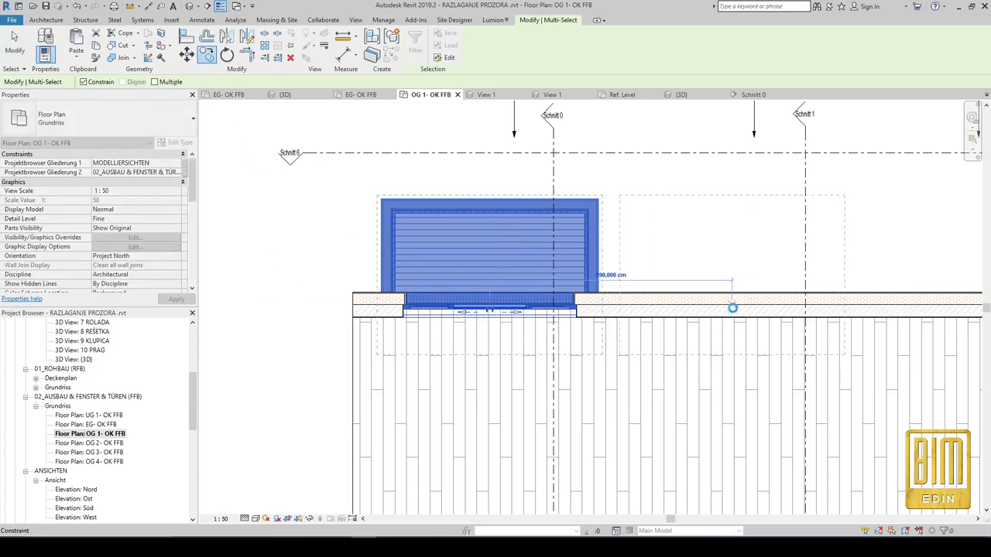
{"action": "left_click", "coordinate": [733, 308]}
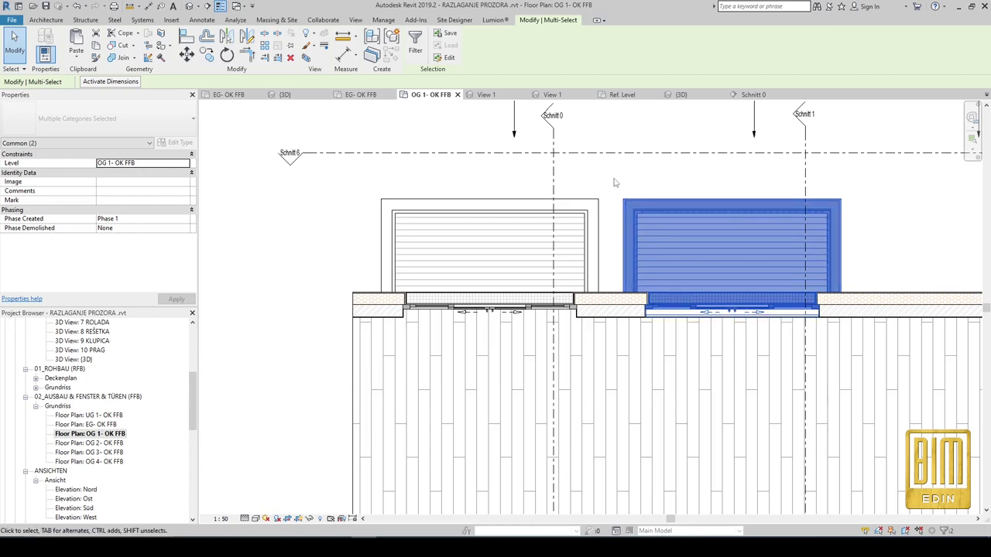
{"action": "key", "text": "Right"}
{"action": "key", "text": "Right"}
{"action": "key", "text": "Right"}
{"action": "key", "text": "Right"}
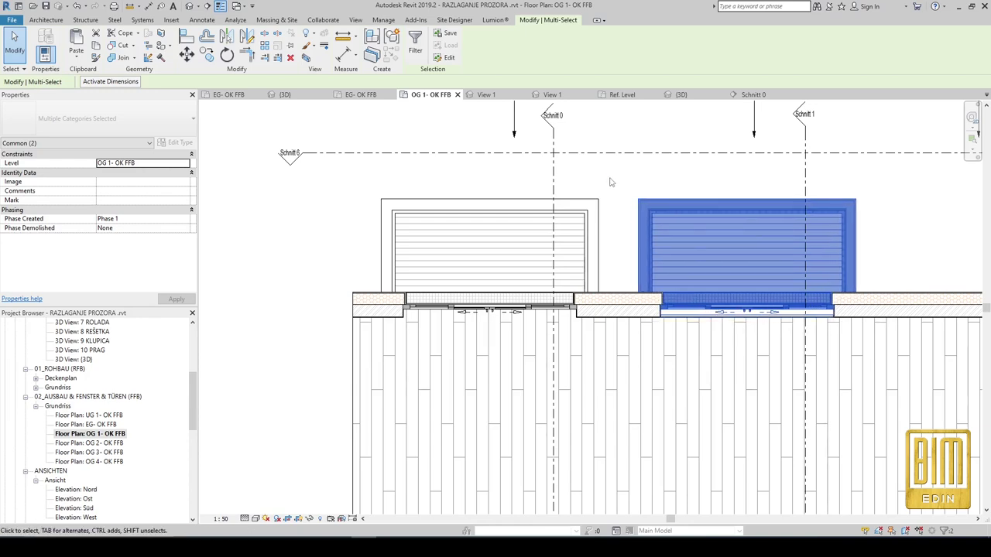
{"action": "left_click", "coordinate": [610, 181]}
{"action": "scroll", "coordinate": [697, 256], "scroll_direction": "up", "scroll_amount": 2}
{"action": "scroll", "coordinate": [697, 390], "scroll_direction": "down", "scroll_amount": 3}
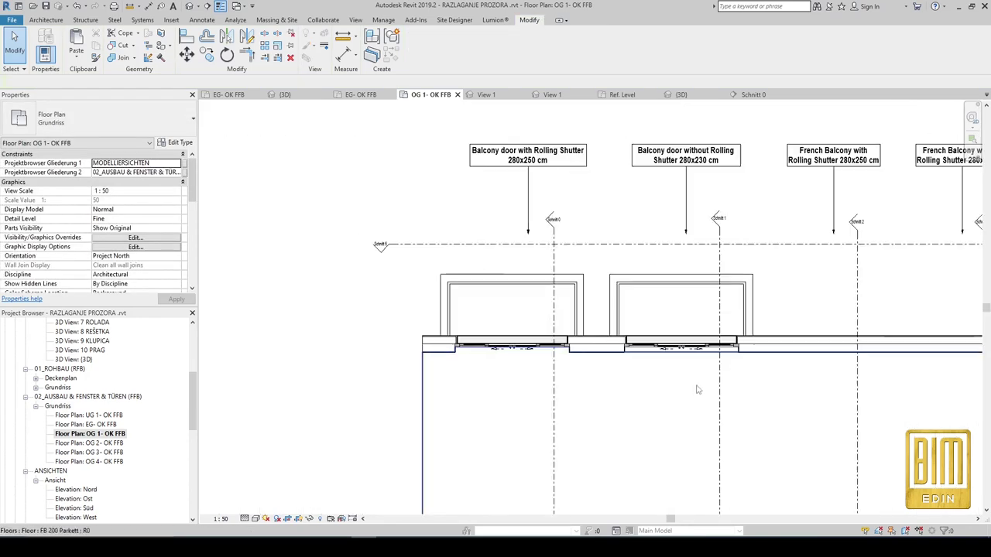
{"action": "scroll", "coordinate": [686, 159], "scroll_direction": "up", "scroll_amount": 3}
{"action": "scroll", "coordinate": [681, 163], "scroll_direction": "up", "scroll_amount": 3}
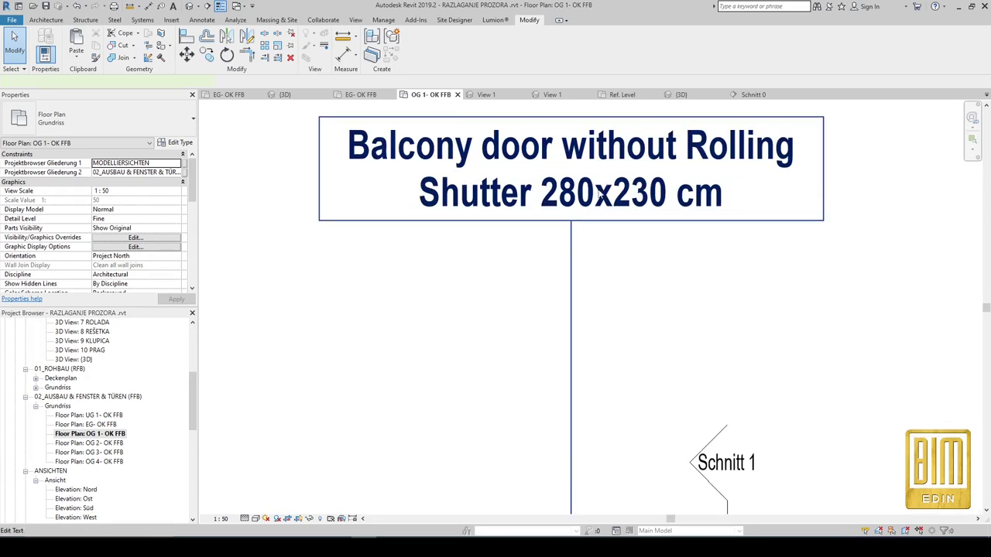
Copy the full text of the neighbouring door label.
{"action": "double_click", "coordinate": [601, 197]}
{"action": "left_click_drag", "start_coordinate": [733, 196], "coordinate": [349, 147]}
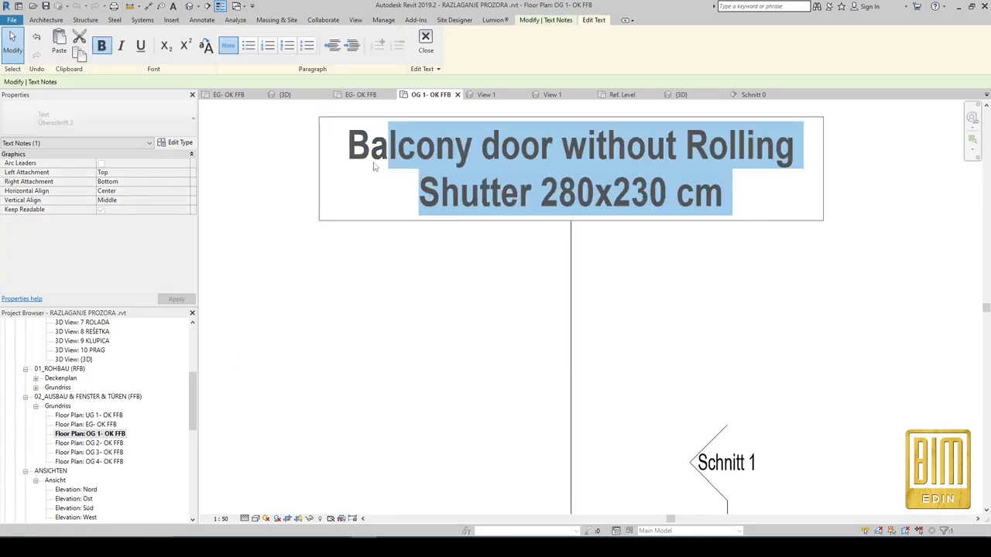
{"action": "right_click", "coordinate": [469, 154]}
{"action": "left_click", "coordinate": [502, 204]}
{"action": "scroll", "coordinate": [575, 164], "scroll_direction": "down", "scroll_amount": 3}
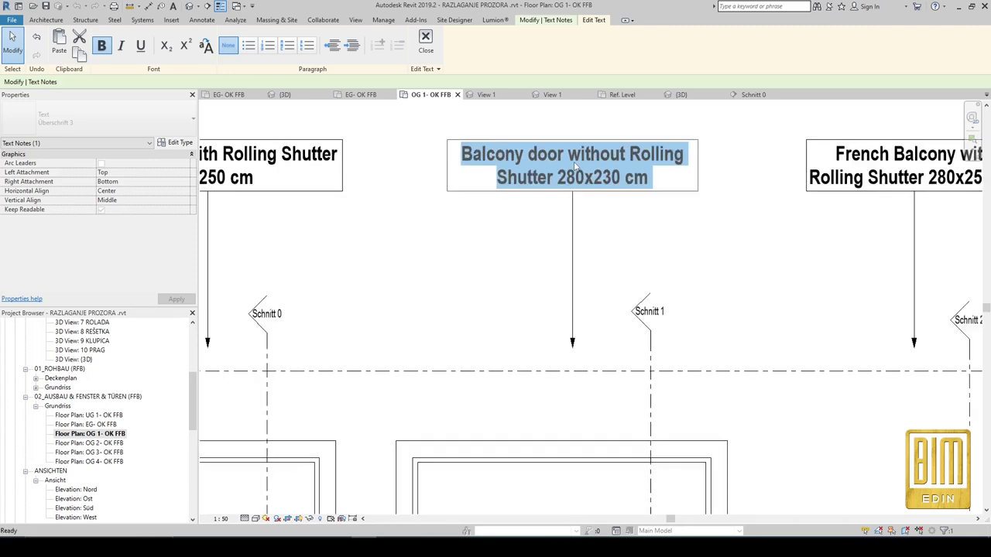
{"action": "scroll", "coordinate": [575, 165], "scroll_direction": "down", "scroll_amount": 3}
{"action": "scroll", "coordinate": [544, 399], "scroll_direction": "up", "scroll_amount": 3}
{"action": "scroll", "coordinate": [544, 399], "scroll_direction": "up", "scroll_amount": 2}
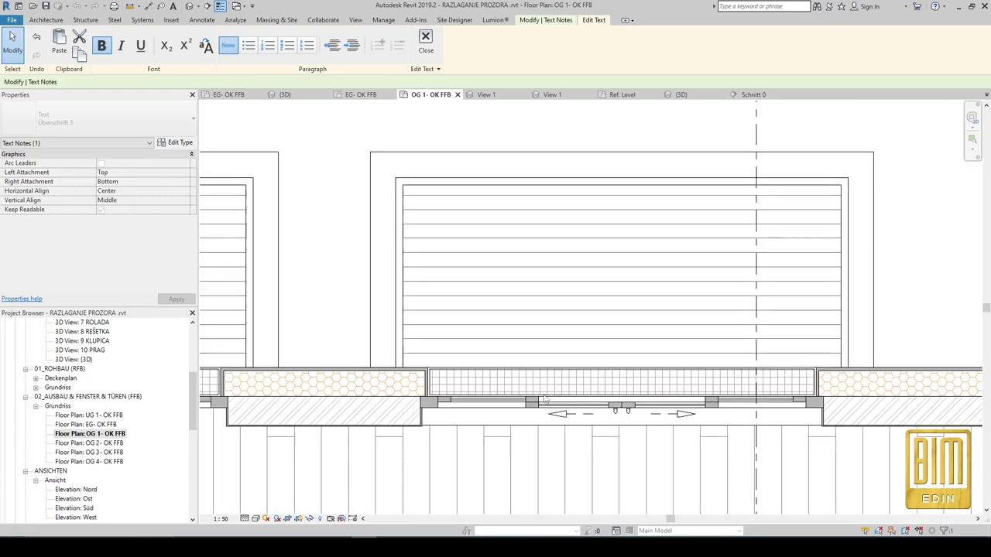
{"action": "left_click", "coordinate": [544, 399]}
{"action": "left_click", "coordinate": [544, 399]}
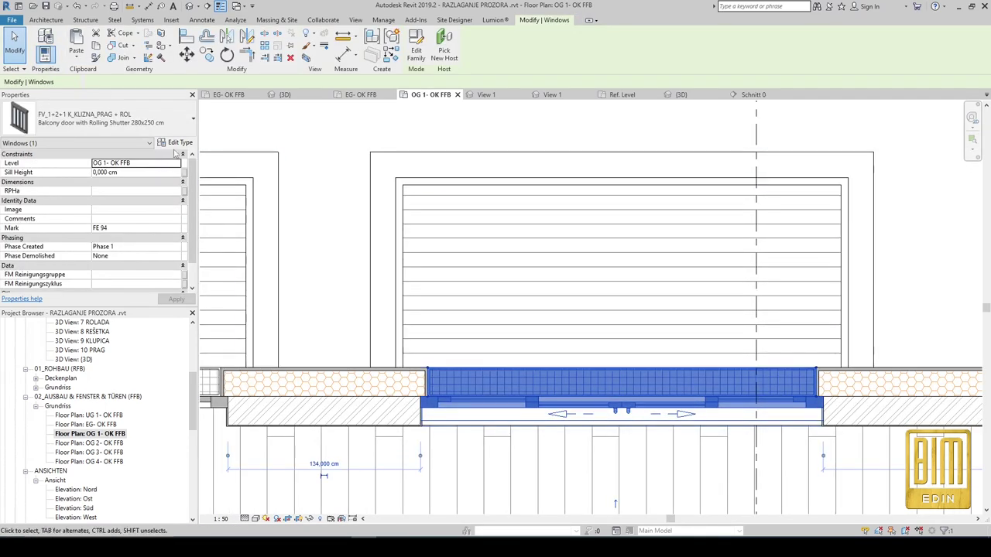
Duplicate the copied door's type as 'Balcony door without Rolling Shutter 280x230 cm'.
{"action": "left_click", "coordinate": [177, 143]}
{"action": "left_click", "coordinate": [222, 124]}
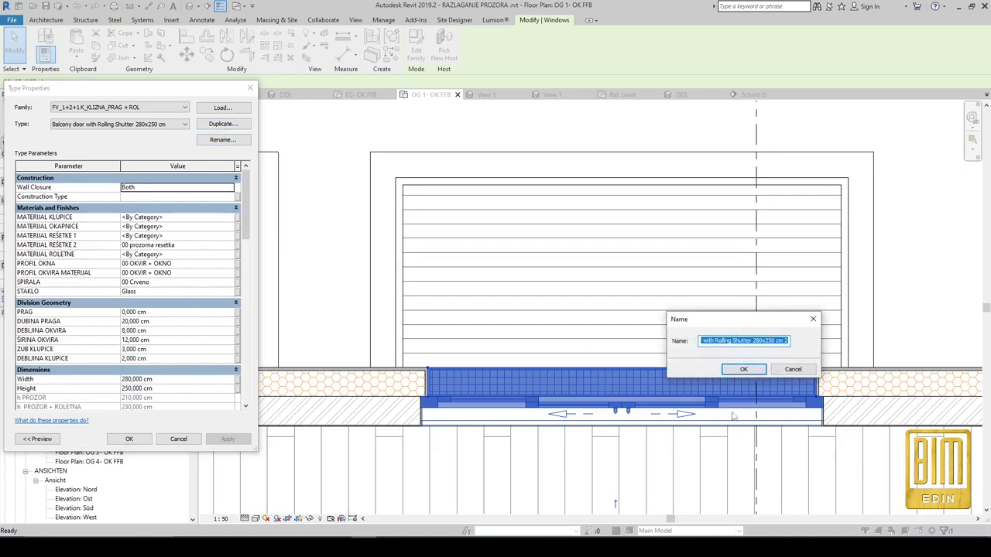
{"action": "type", "text": "Balcony door without Rolling Shutter 280x230 cm"}
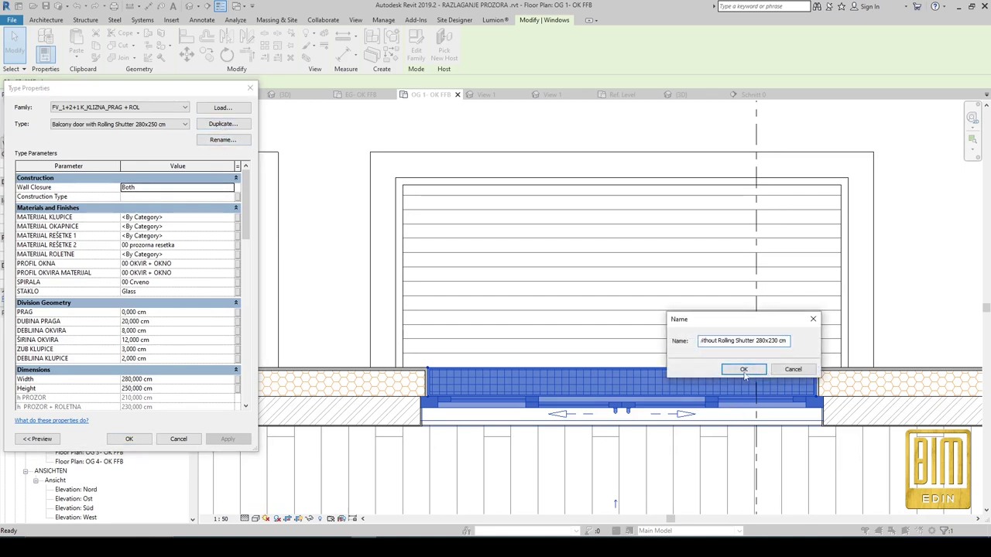
{"action": "left_click", "coordinate": [743, 370]}
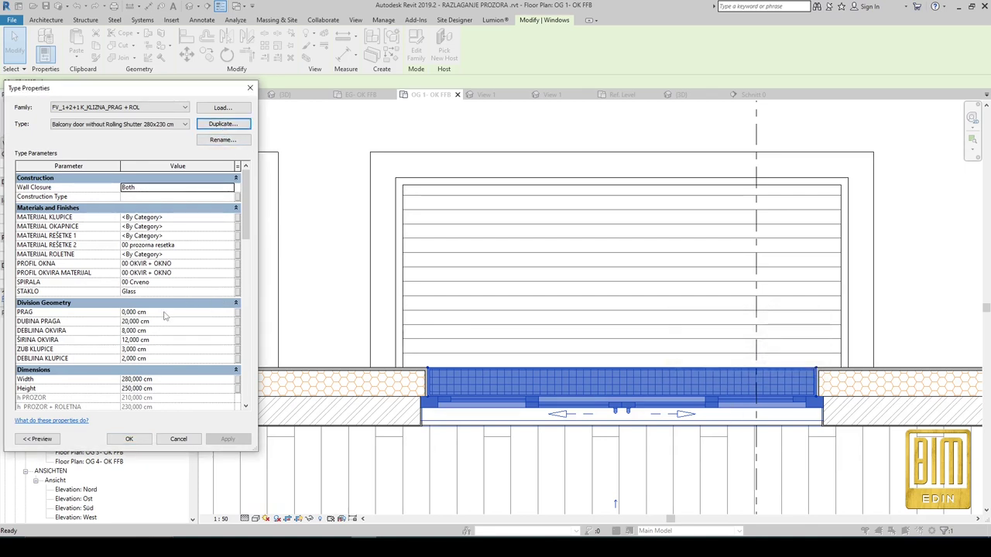
{"action": "scroll", "coordinate": [164, 316], "scroll_direction": "down", "scroll_amount": 3}
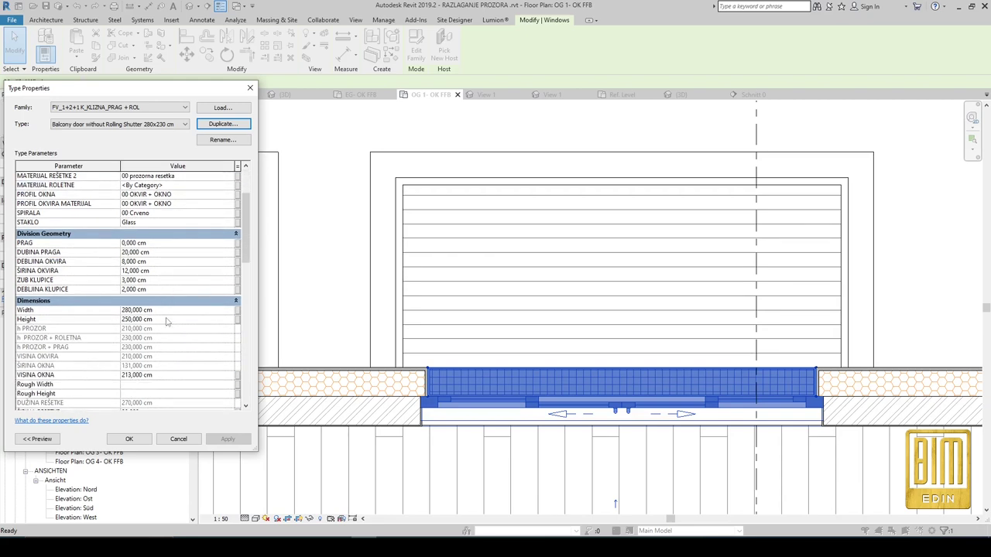
{"action": "left_click", "coordinate": [129, 439]}
Select the floor slab in section Schnitt 1 and start editing its boundary in OG 1.
{"action": "right_click", "coordinate": [756, 139]}
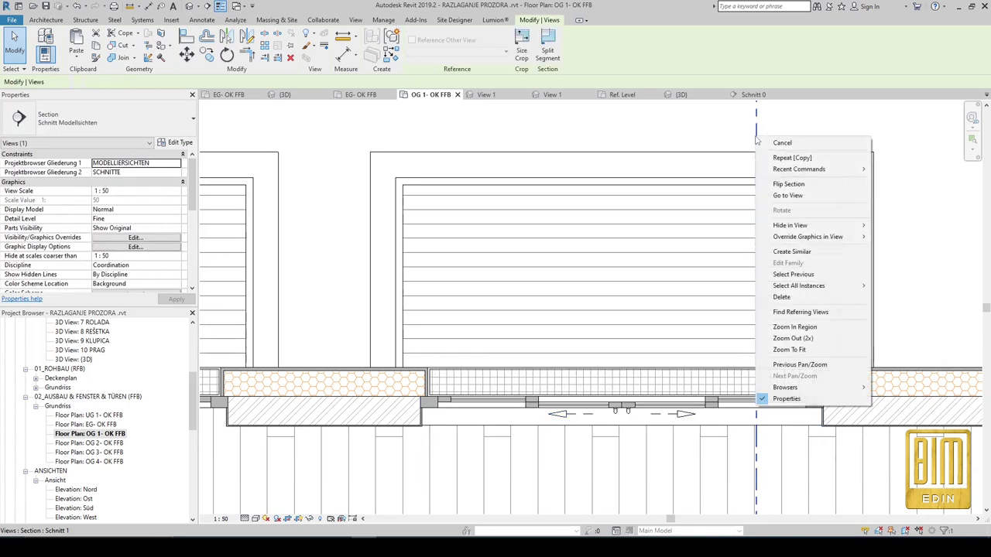
{"action": "left_click", "coordinate": [787, 195]}
{"action": "scroll", "coordinate": [655, 279], "scroll_direction": "up", "scroll_amount": 3}
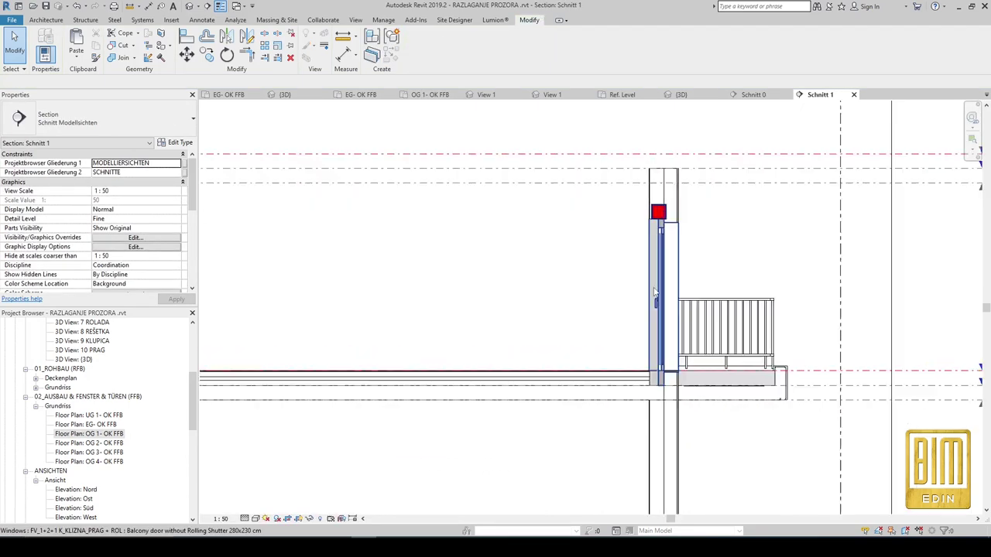
{"action": "scroll", "coordinate": [640, 372], "scroll_direction": "up", "scroll_amount": 3}
{"action": "left_click", "coordinate": [542, 387]}
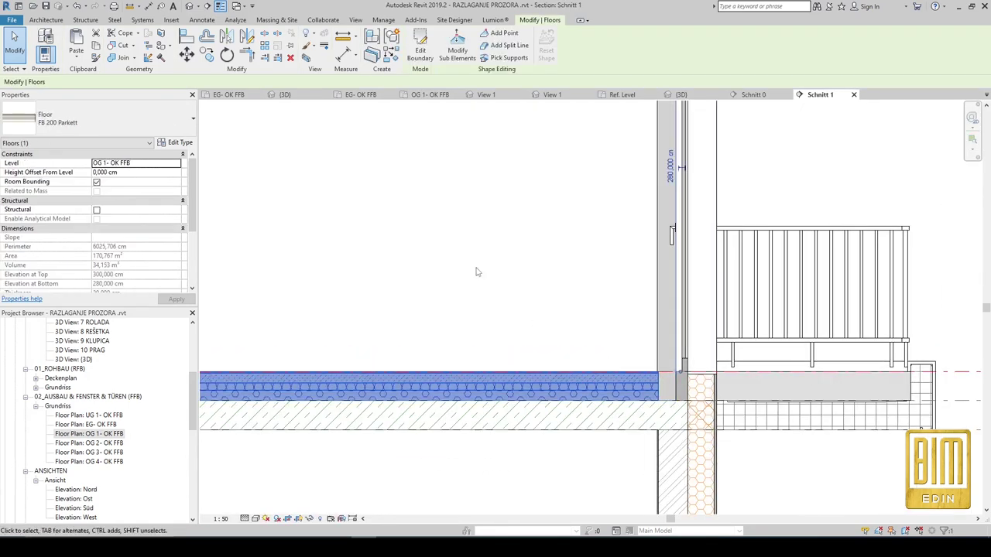
{"action": "left_click", "coordinate": [430, 94]}
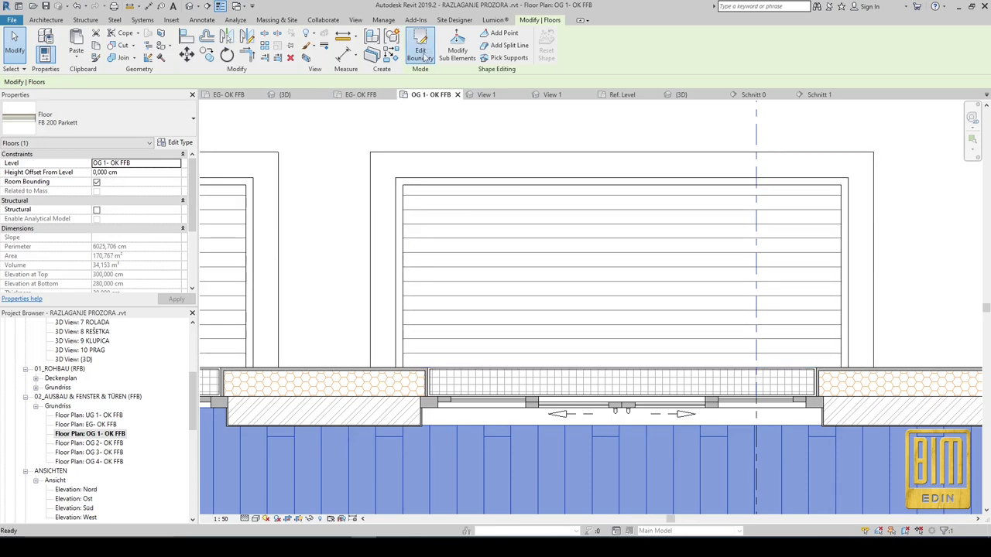
{"action": "left_click", "coordinate": [424, 56]}
{"action": "scroll", "coordinate": [425, 438], "scroll_direction": "up", "scroll_amount": 3}
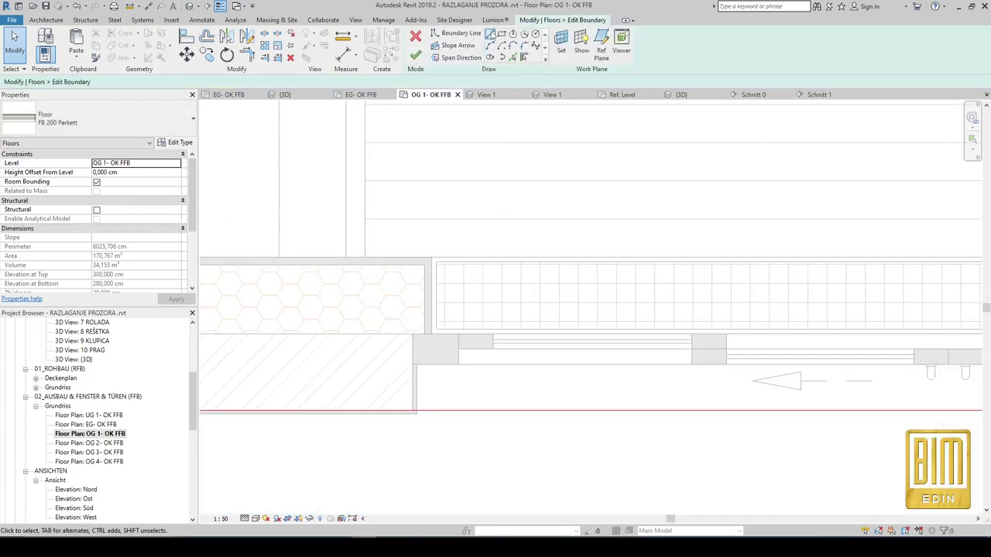
Draw new floor boundary lines up into and across the door opening.
{"action": "left_click", "coordinate": [491, 35]}
{"action": "left_click", "coordinate": [411, 411]}
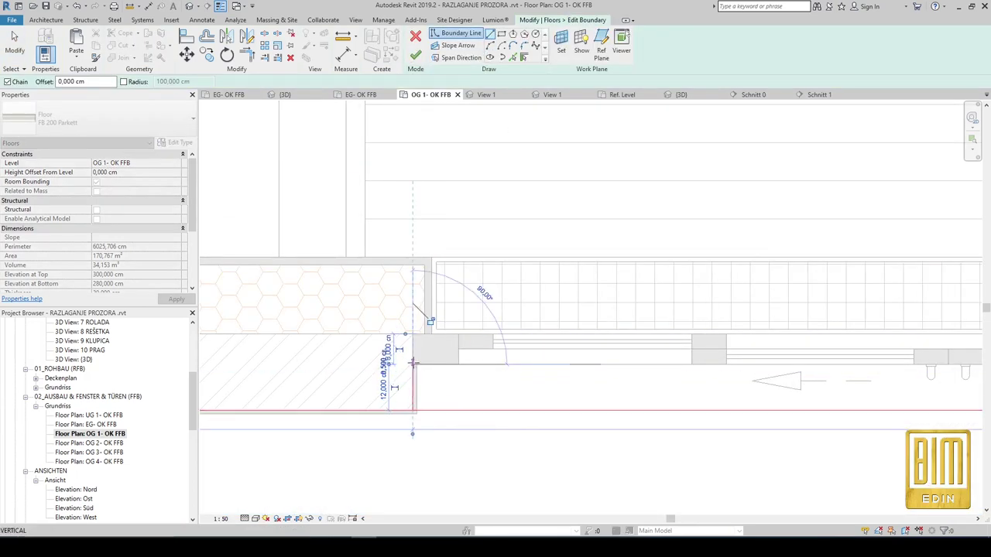
{"action": "left_click", "coordinate": [413, 362]}
{"action": "scroll", "coordinate": [413, 362], "scroll_direction": "down", "scroll_amount": 2}
{"action": "left_click", "coordinate": [946, 364]}
{"action": "left_click", "coordinate": [945, 385]}
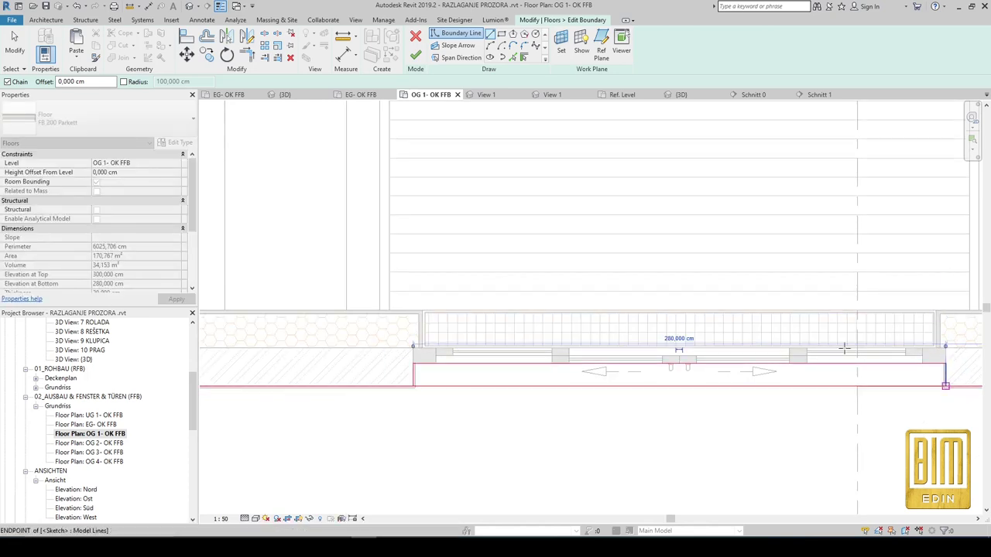
Split out the slab edge inside the opening, trim the corners and finish the boundary.
{"action": "key", "text": "Escape"}
{"action": "key", "text": "Escape"}
{"action": "left_click", "coordinate": [264, 33]}
{"action": "left_click", "coordinate": [531, 385]}
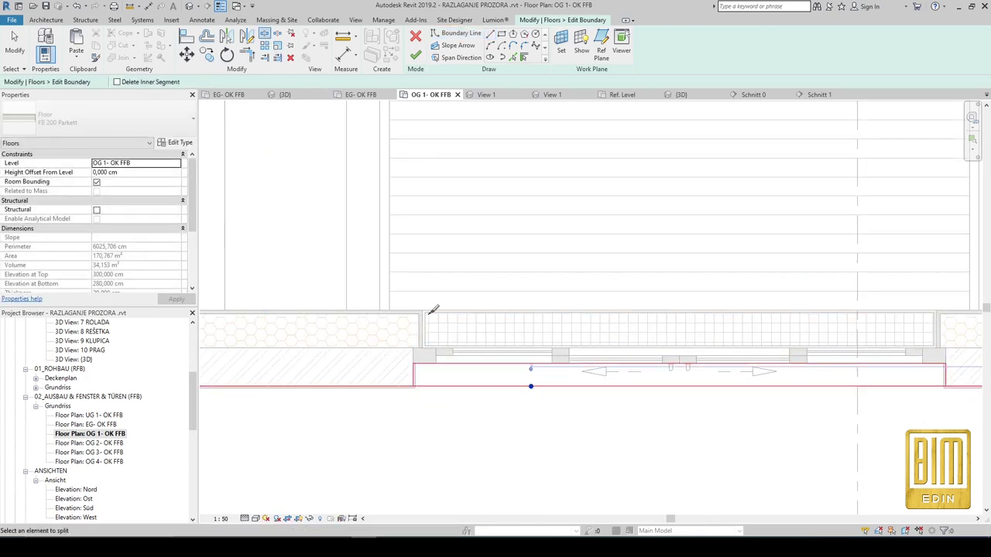
{"action": "key", "text": "Escape"}
{"action": "key", "text": "t"}
{"action": "key", "text": "r"}
{"action": "left_click", "coordinate": [421, 385]}
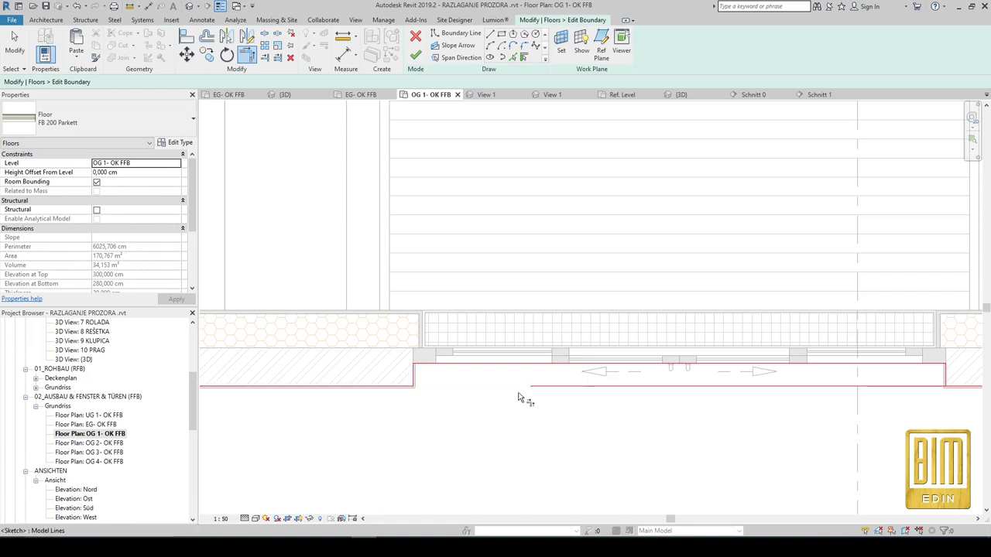
{"action": "left_click", "coordinate": [948, 379]}
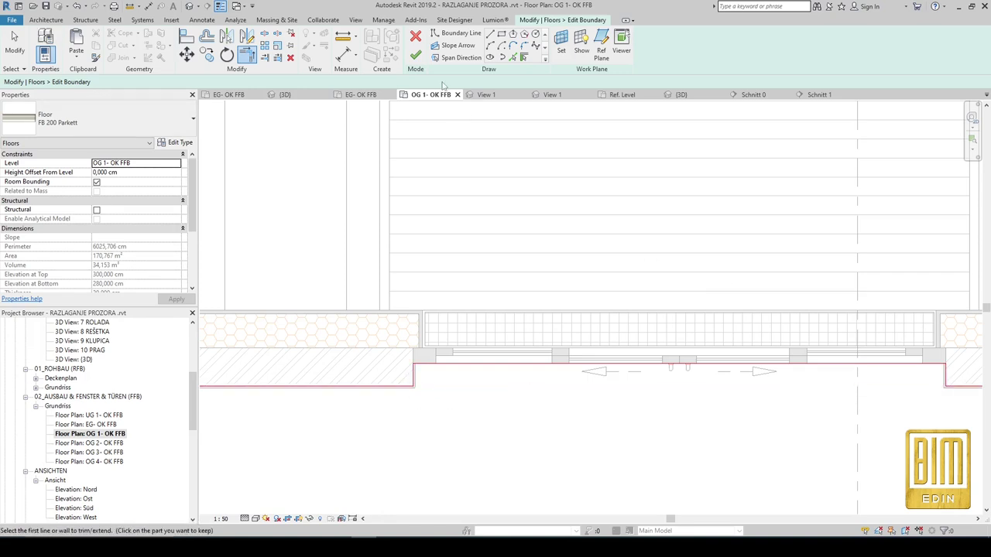
{"action": "left_click", "coordinate": [415, 54]}
{"action": "scroll", "coordinate": [515, 358], "scroll_direction": "down", "scroll_amount": 2}
Open section Schnitt 1 and select the balcony door without rolling shutter.
{"action": "left_click", "coordinate": [687, 155]}
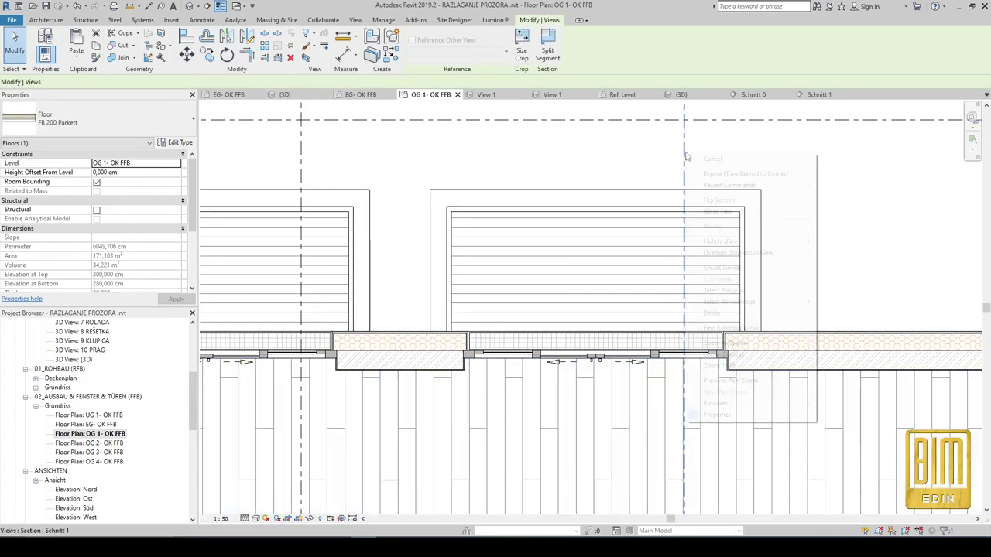
{"action": "right_click", "coordinate": [688, 153]}
{"action": "left_click", "coordinate": [720, 213]}
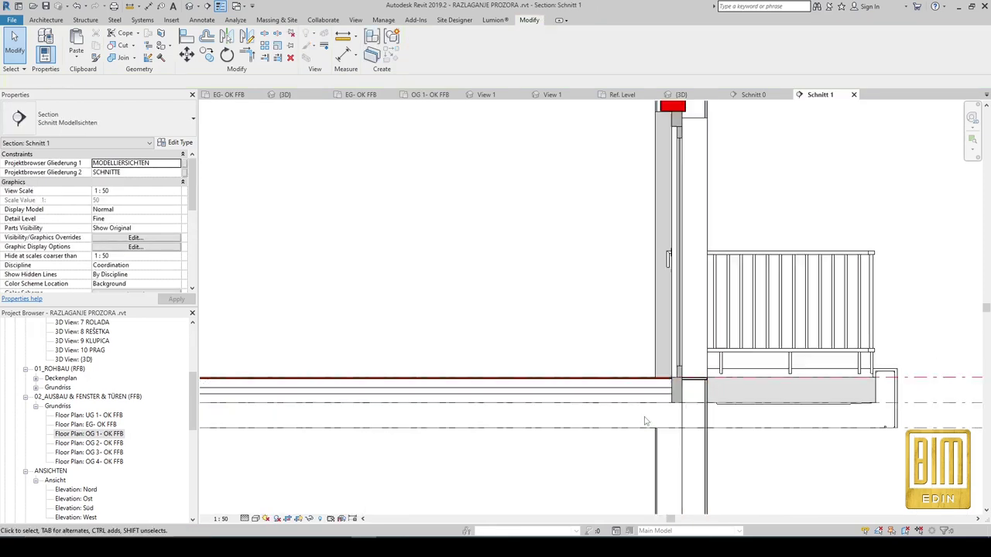
{"action": "left_click", "coordinate": [655, 252]}
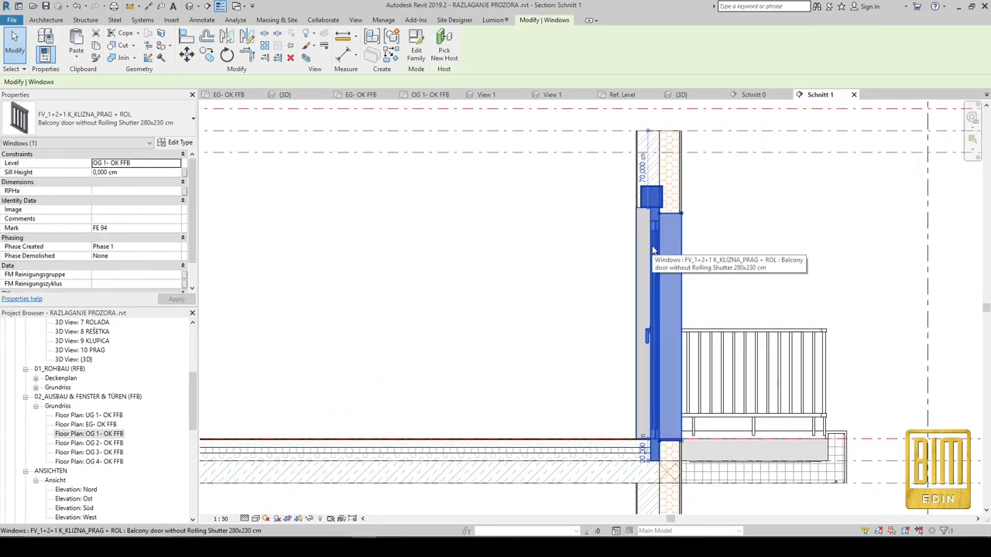
{"action": "left_click", "coordinate": [177, 143]}
Set H ROLETNE, PROSTOR ROLADE and the shutter box dimensions to 0.
{"action": "scroll", "coordinate": [165, 291], "scroll_direction": "down", "scroll_amount": 5}
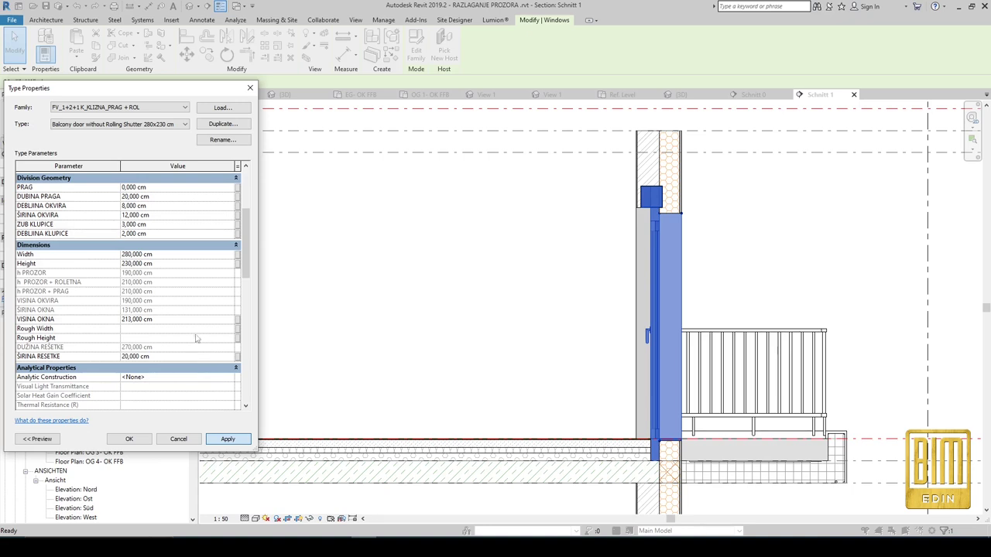
{"action": "scroll", "coordinate": [196, 334], "scroll_direction": "down", "scroll_amount": 2}
{"action": "scroll", "coordinate": [199, 315], "scroll_direction": "down", "scroll_amount": 4}
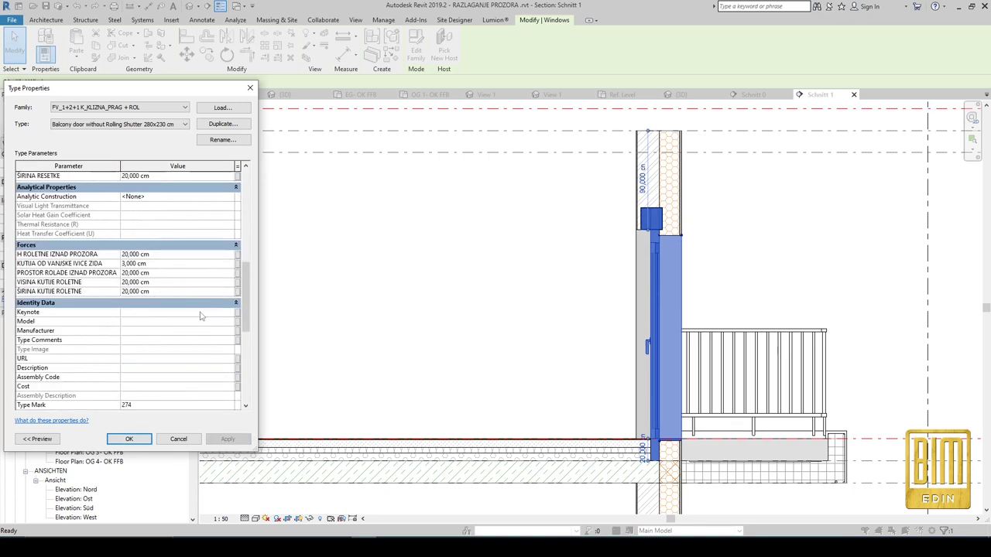
{"action": "type", "text": "0"}
{"action": "key", "text": "Tab"}
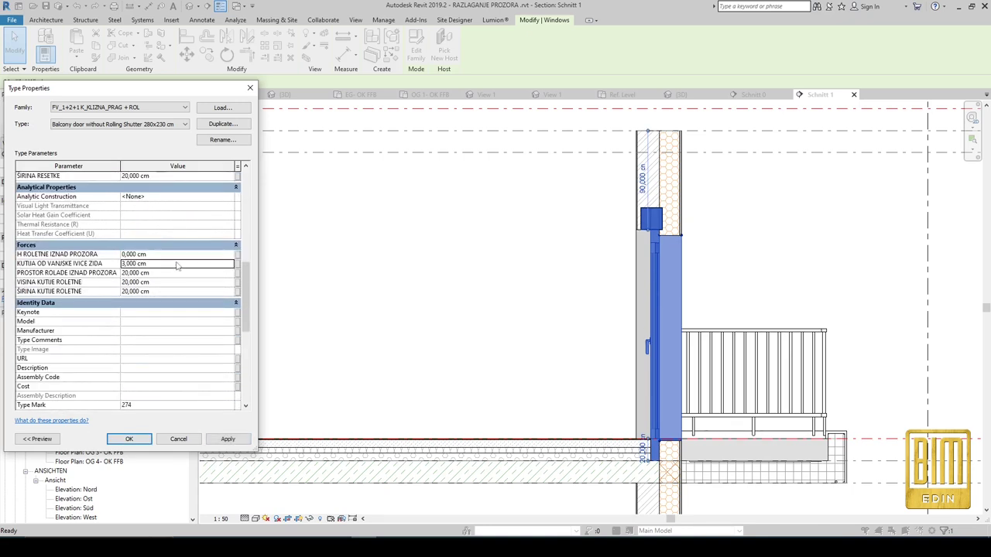
{"action": "type", "text": "0"}
{"action": "key", "text": "Tab"}
{"action": "type", "text": "0"}
{"action": "left_click", "coordinate": [172, 263]}
{"action": "key", "text": "Tab"}
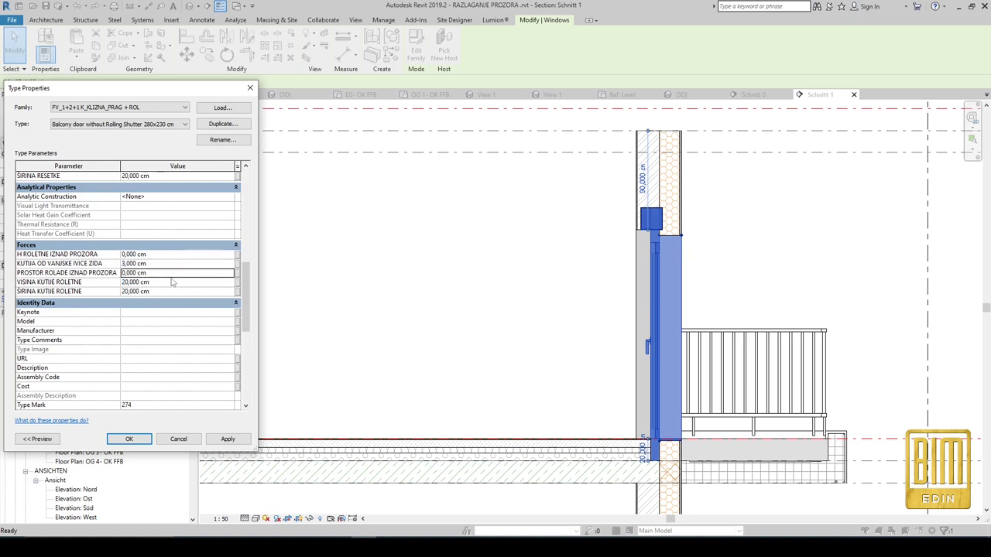
{"action": "key", "text": "Tab"}
{"action": "type", "text": "0"}
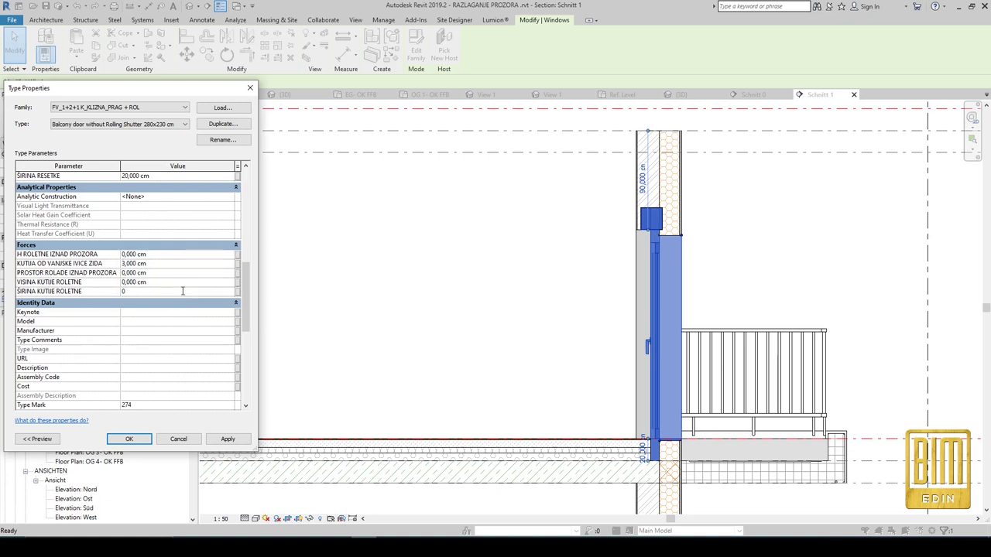
Switch off ROLADA and apply the type changes.
{"action": "scroll", "coordinate": [188, 388], "scroll_direction": "down", "scroll_amount": 5}
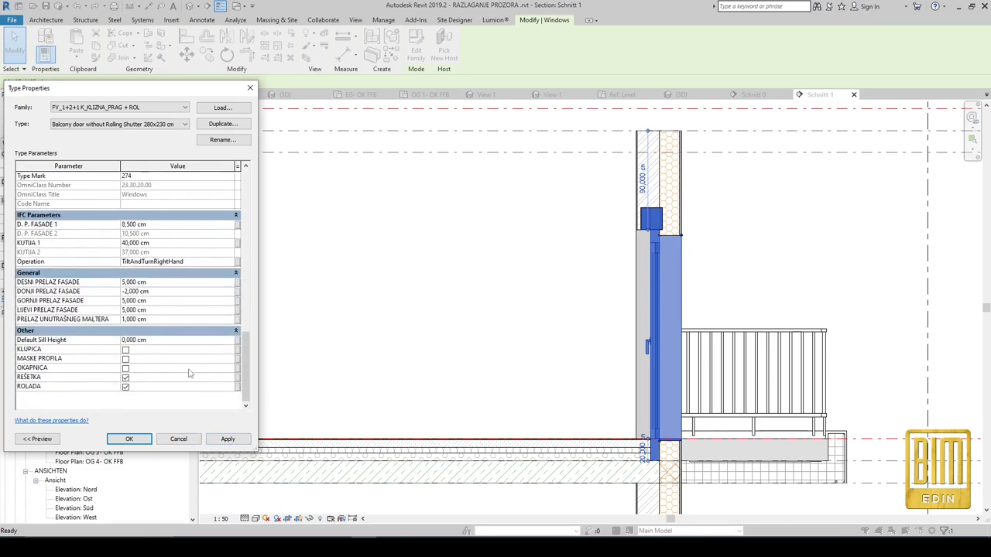
{"action": "left_click", "coordinate": [125, 387]}
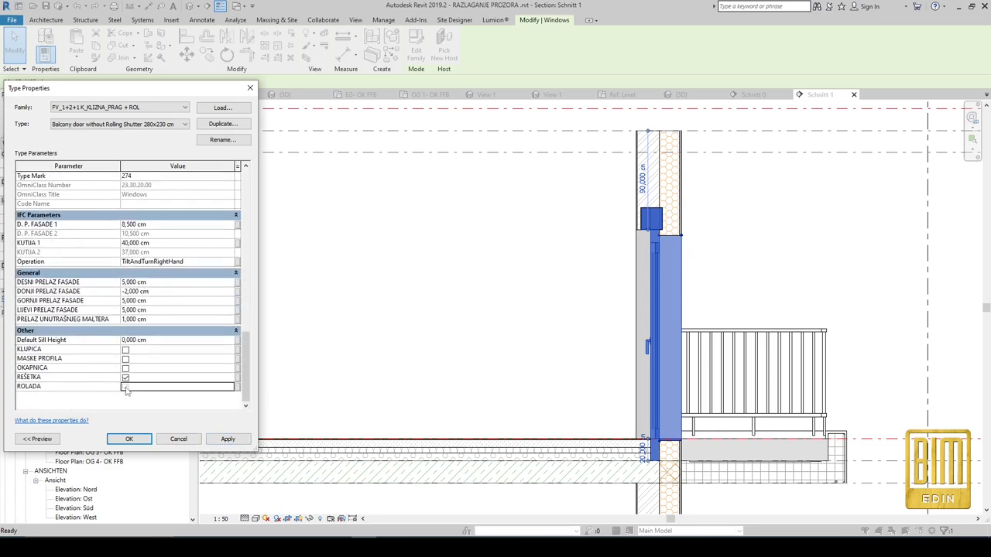
{"action": "left_click", "coordinate": [227, 441]}
{"action": "left_click", "coordinate": [129, 439]}
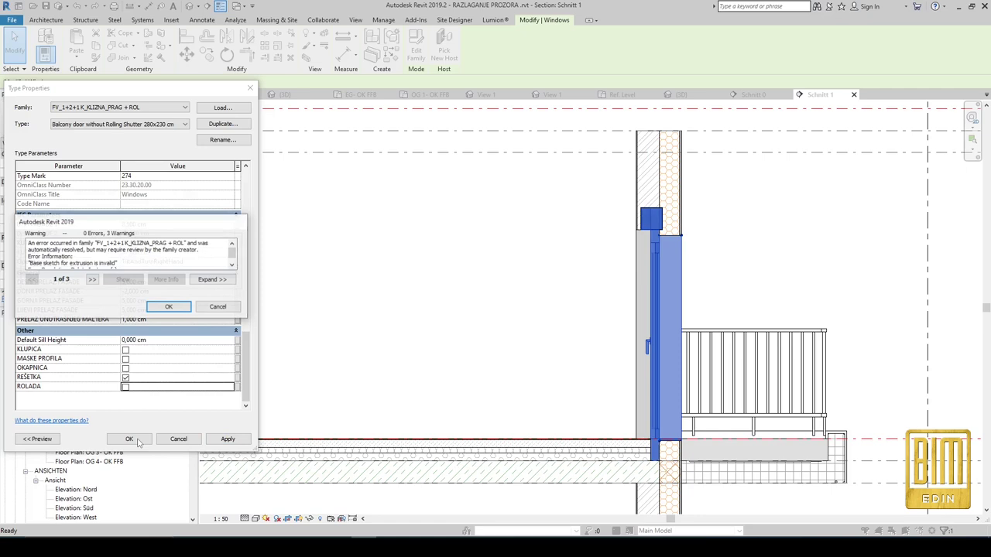
{"action": "left_click", "coordinate": [140, 307]}
{"action": "left_click", "coordinate": [455, 324]}
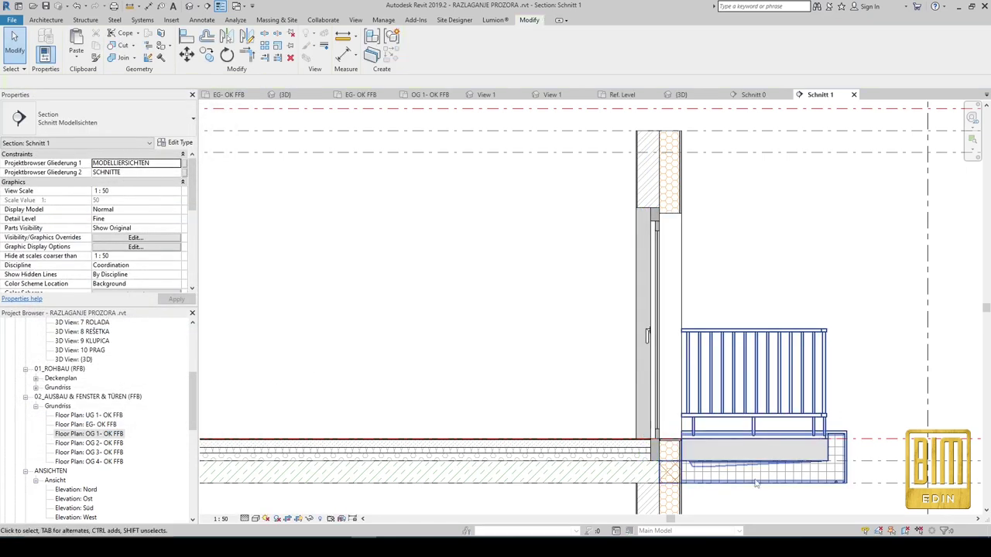
Join the balcony slab with the wall and floor at their junction in Schnitt 1.
{"action": "middle_click_drag", "start_coordinate": [518, 349], "coordinate": [432, 223]}
{"action": "scroll", "coordinate": [583, 343], "scroll_direction": "up", "scroll_amount": 4}
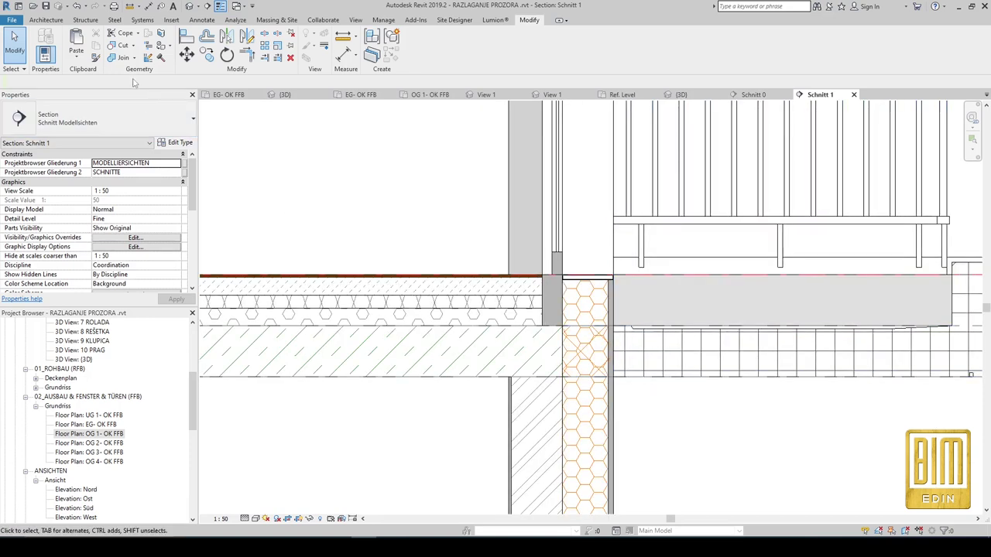
{"action": "left_click", "coordinate": [116, 57]}
{"action": "left_click", "coordinate": [633, 385]}
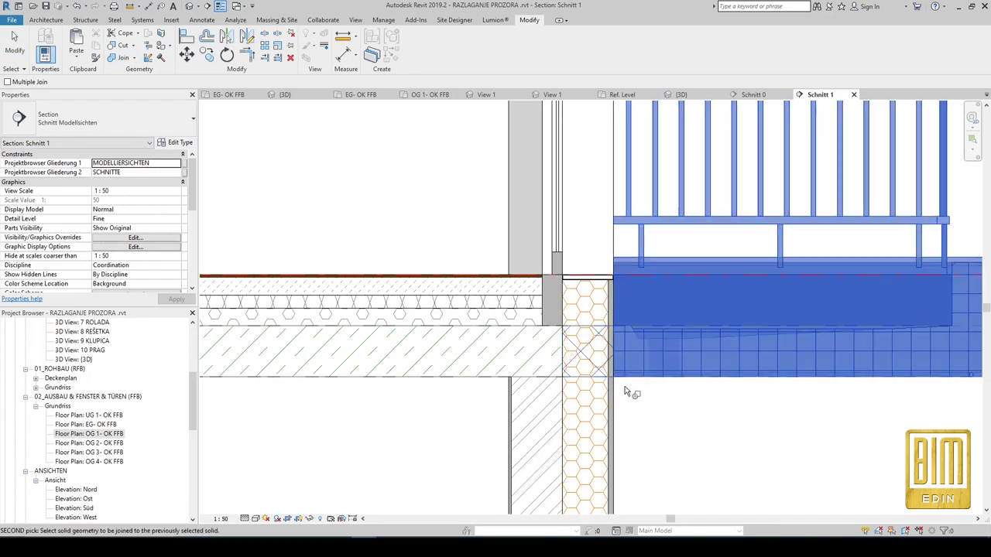
{"action": "left_click", "coordinate": [624, 386]}
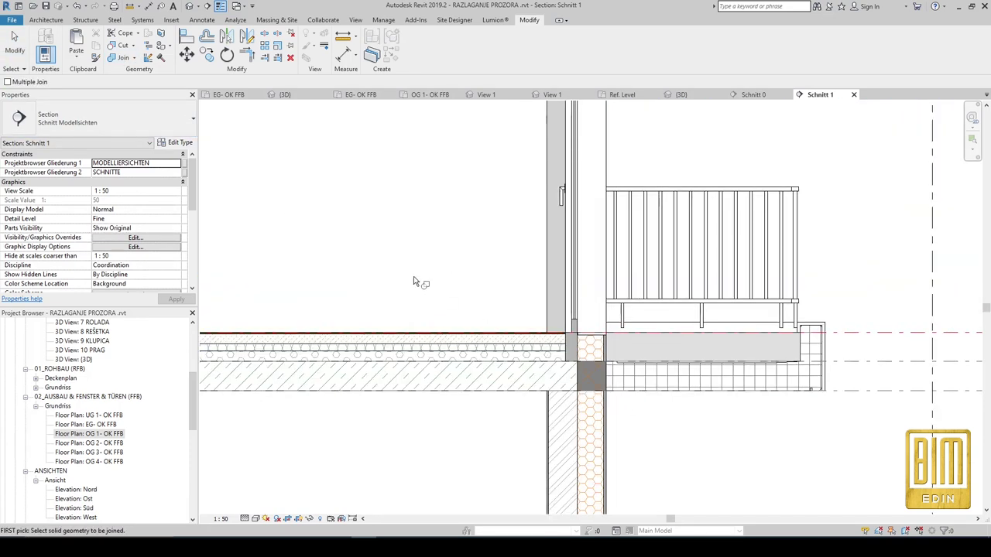
{"action": "key", "text": "Escape"}
{"action": "key", "text": "Escape"}
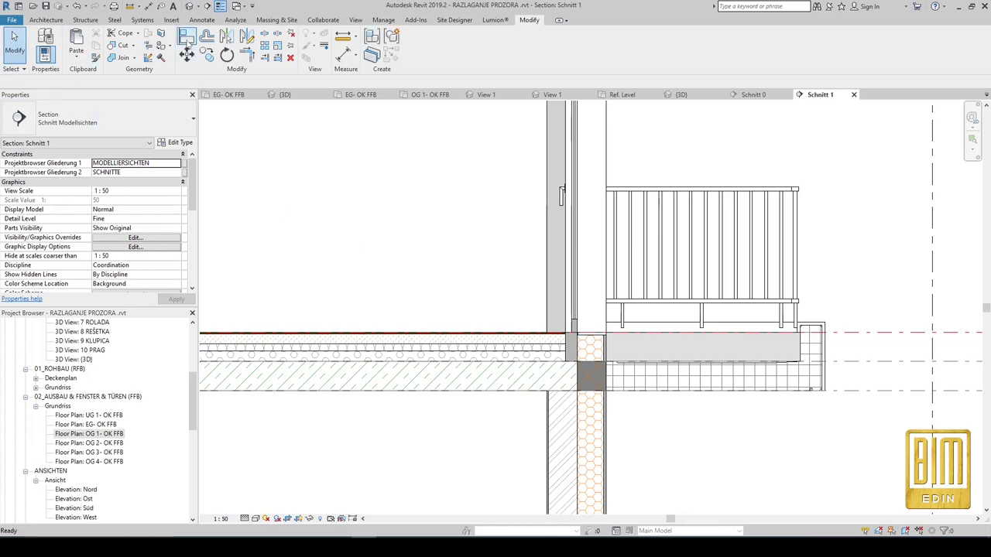
{"action": "left_click", "coordinate": [190, 8]}
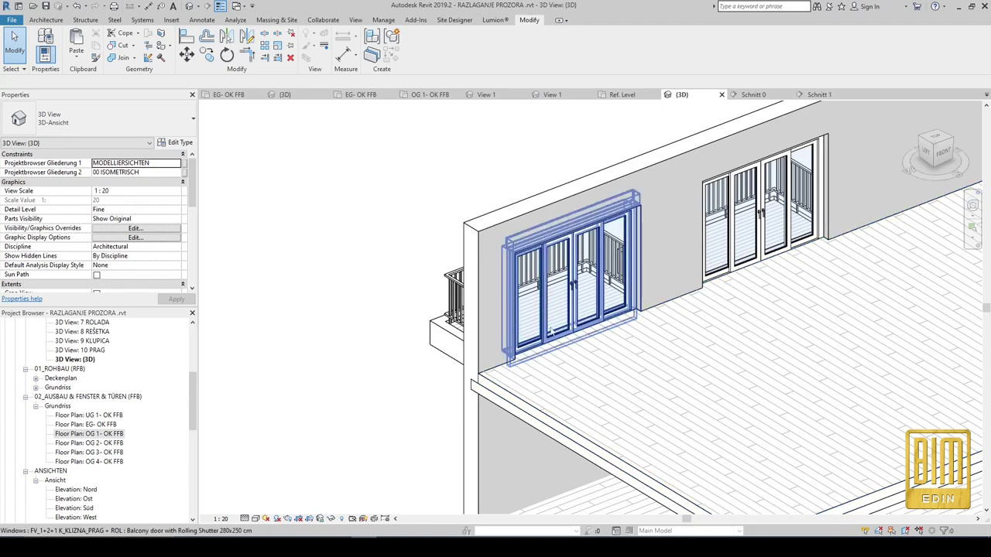
Inspect both balcony doors from behind in 3D, then return to the OG 1 - OK FFB plan.
{"action": "mouse_move", "coordinate": [484, 357]}
{"action": "middle_mouse_down", "text": "shift"}
{"action": "mouse_move", "coordinate": [354, 181]}
{"action": "mouse_move", "coordinate": [693, 306]}
{"action": "mouse_move", "coordinate": [509, 265]}
{"action": "mouse_move", "coordinate": [671, 252]}
{"action": "middle_mouse_up", "text": "shift"}
{"action": "left_click", "coordinate": [373, 188]}
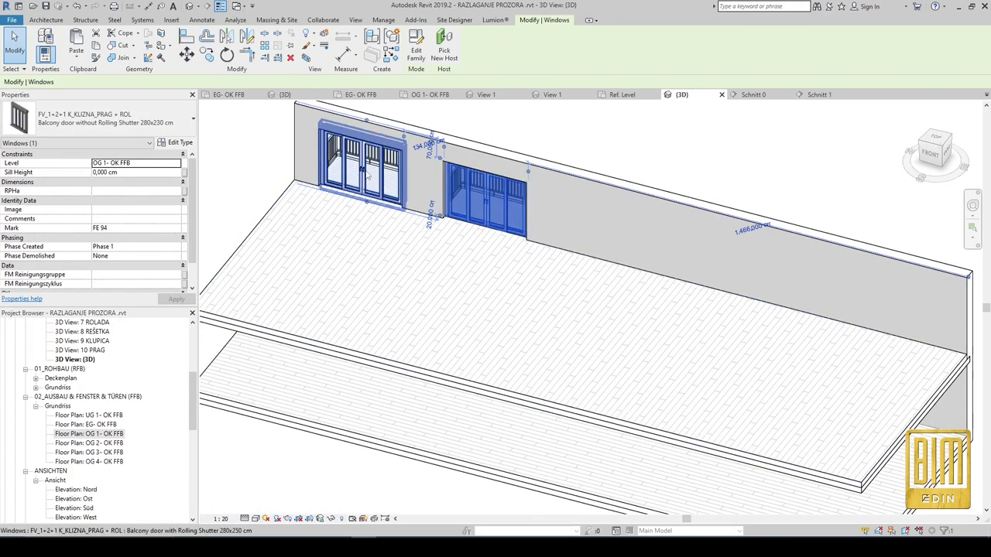
{"action": "double_click", "coordinate": [89, 433]}
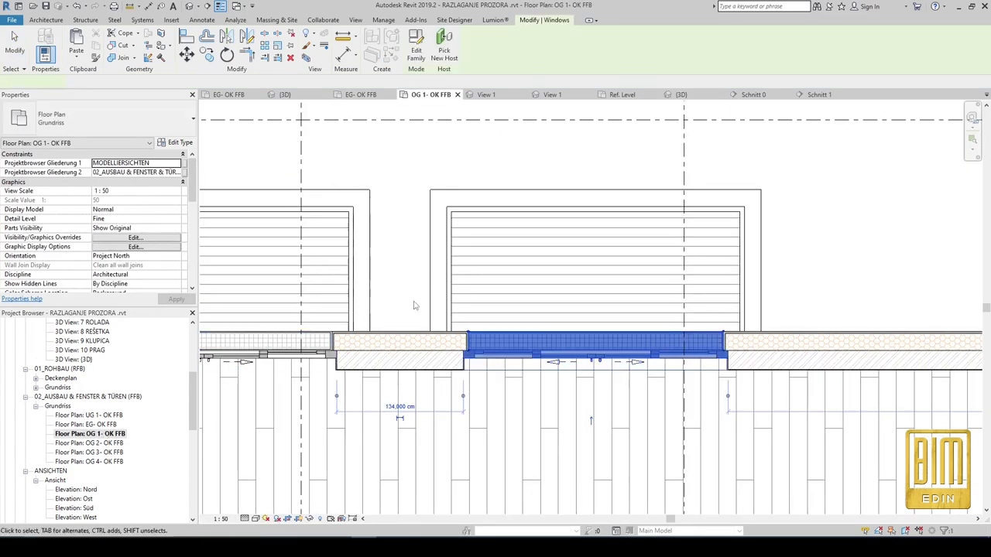
{"action": "scroll", "coordinate": [585, 270], "scroll_direction": "down", "scroll_amount": 3}
{"action": "left_click", "coordinate": [584, 271]}
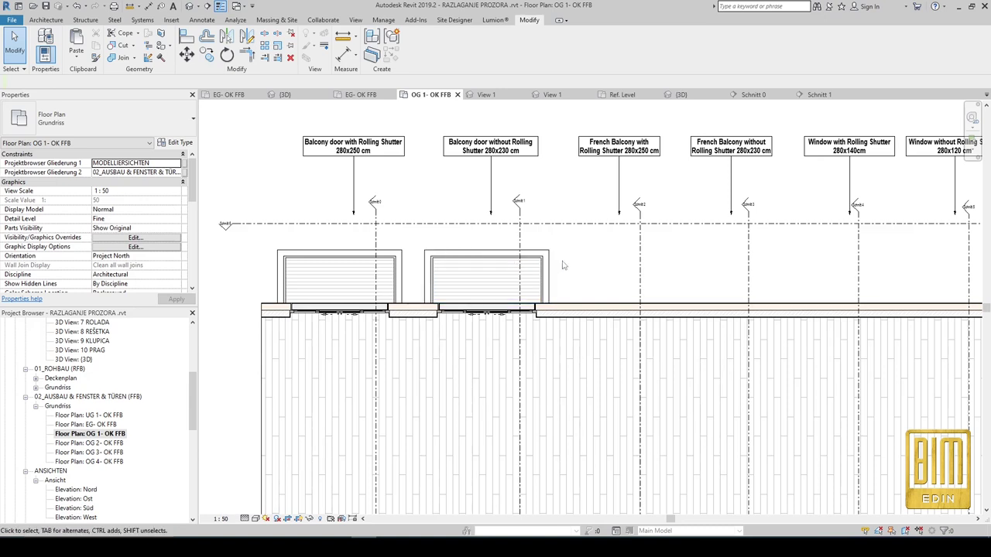
Copy the 280x230 cm balcony door without shutter under the French Balcony label, nudged slightly right.
{"action": "left_click", "coordinate": [488, 306]}
{"action": "key", "text": "c"}
{"action": "key", "text": "o"}
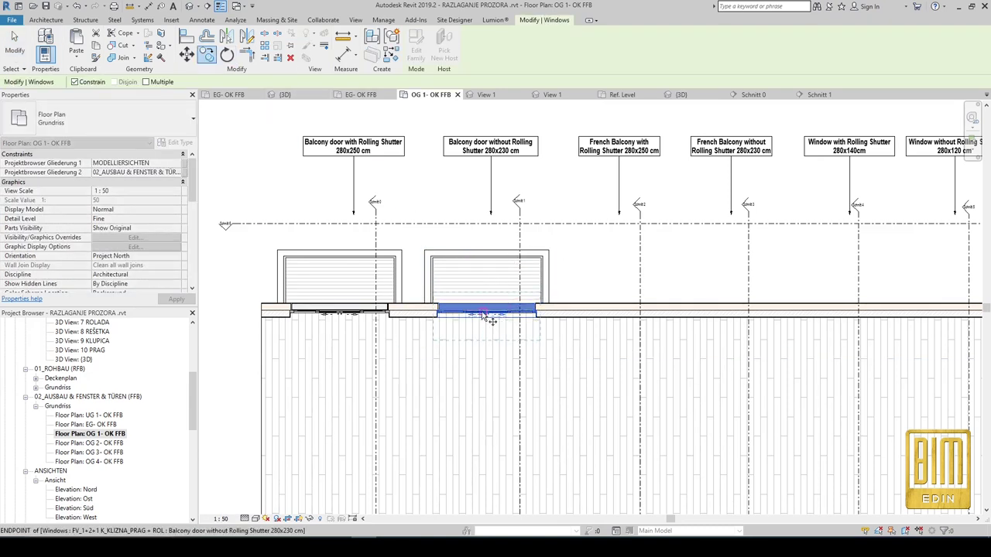
{"action": "left_click", "coordinate": [484, 314]}
{"action": "left_click", "coordinate": [599, 311]}
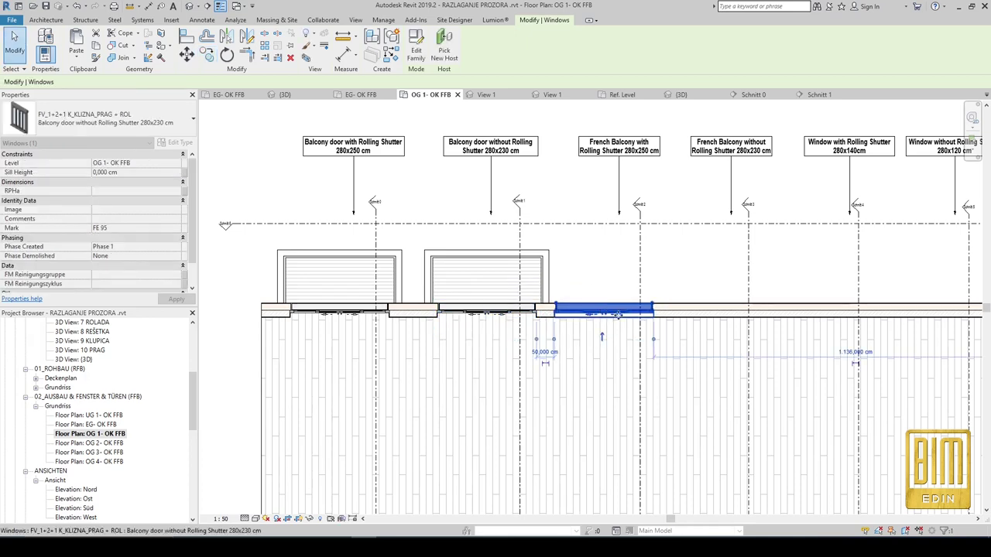
{"action": "scroll", "coordinate": [623, 318], "scroll_direction": "up", "scroll_amount": 2}
{"action": "key", "text": "Right"}
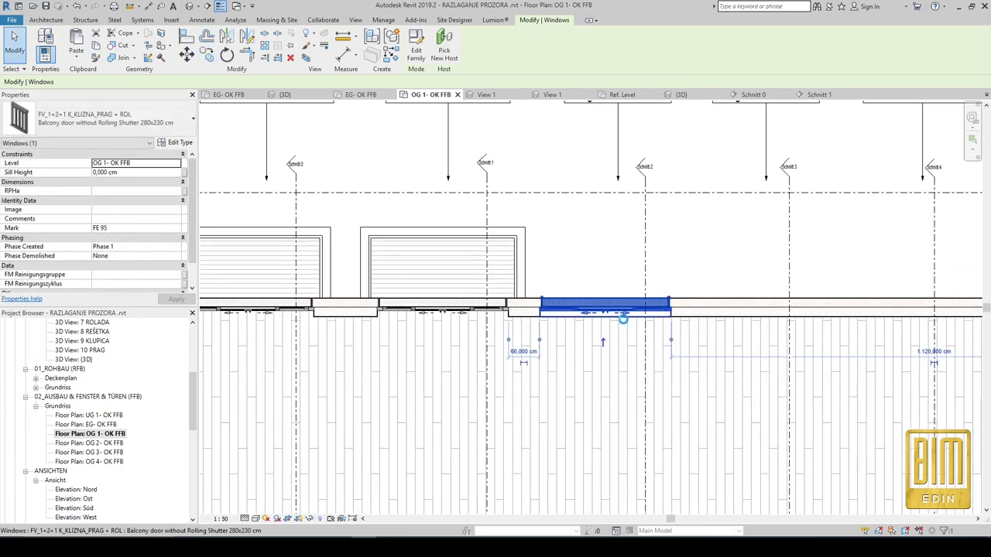
{"action": "key", "text": "Escape"}
In the parquet floor's boundary sketch, draw a new line from the wall to the floor-edge corner.
{"action": "left_click", "coordinate": [585, 358]}
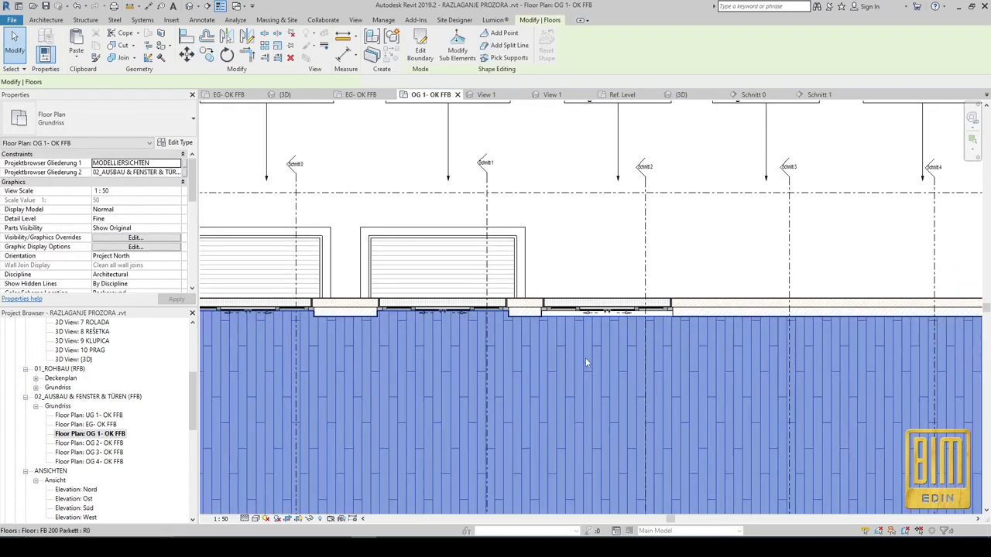
{"action": "left_click", "coordinate": [421, 46]}
{"action": "scroll", "coordinate": [534, 321], "scroll_direction": "up", "scroll_amount": 2}
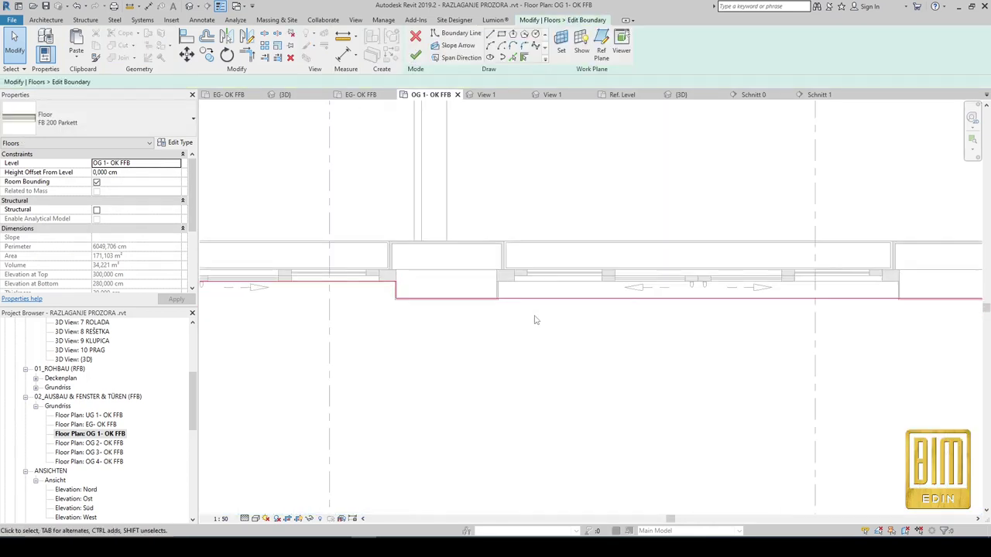
{"action": "scroll", "coordinate": [425, 294], "scroll_direction": "up", "scroll_amount": 3}
{"action": "left_click", "coordinate": [490, 34]}
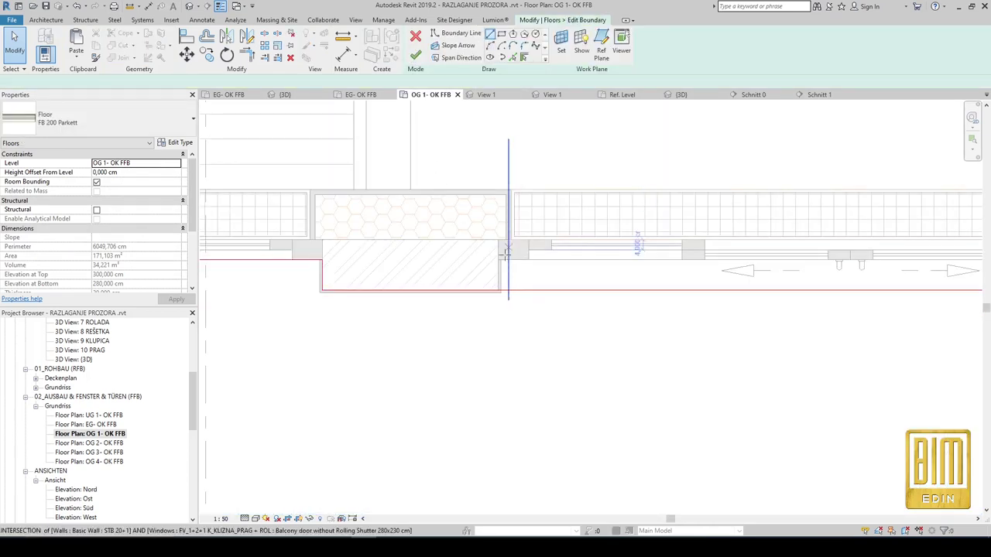
{"action": "scroll", "coordinate": [500, 288], "scroll_direction": "up", "scroll_amount": 2}
{"action": "left_click", "coordinate": [500, 236]}
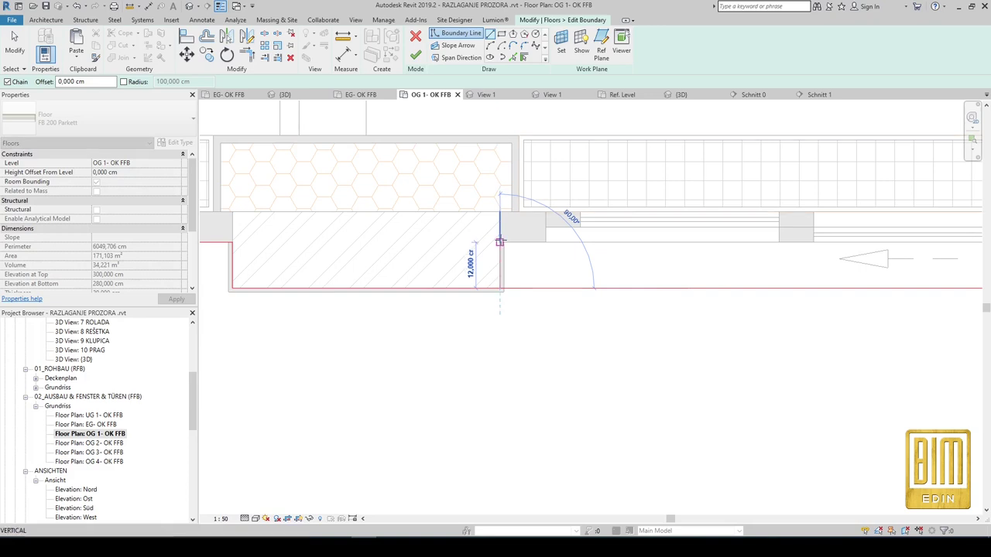
{"action": "scroll", "coordinate": [496, 255], "scroll_direction": "down", "scroll_amount": 3}
{"action": "scroll", "coordinate": [675, 270], "scroll_direction": "down", "scroll_amount": 2}
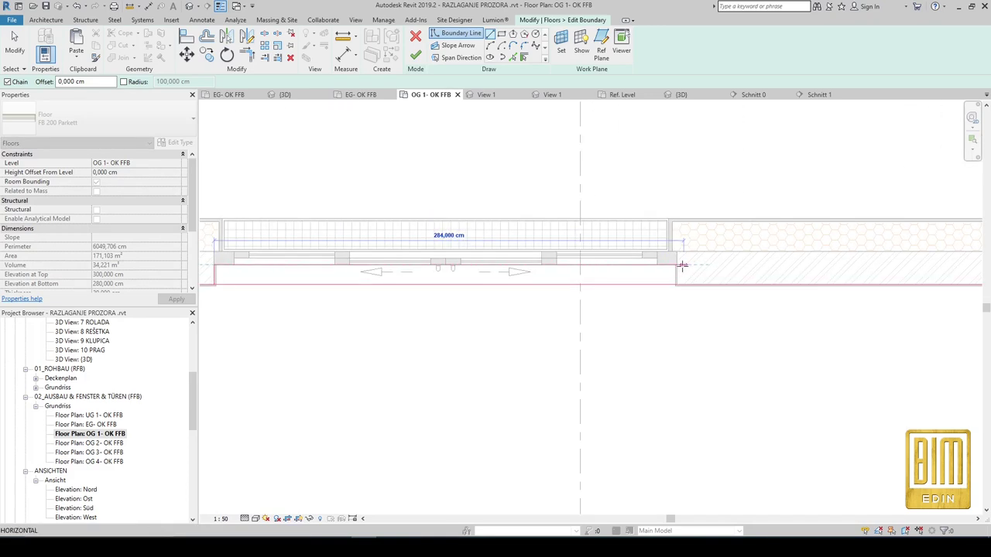
{"action": "left_click", "coordinate": [679, 265]}
{"action": "key", "text": "Escape"}
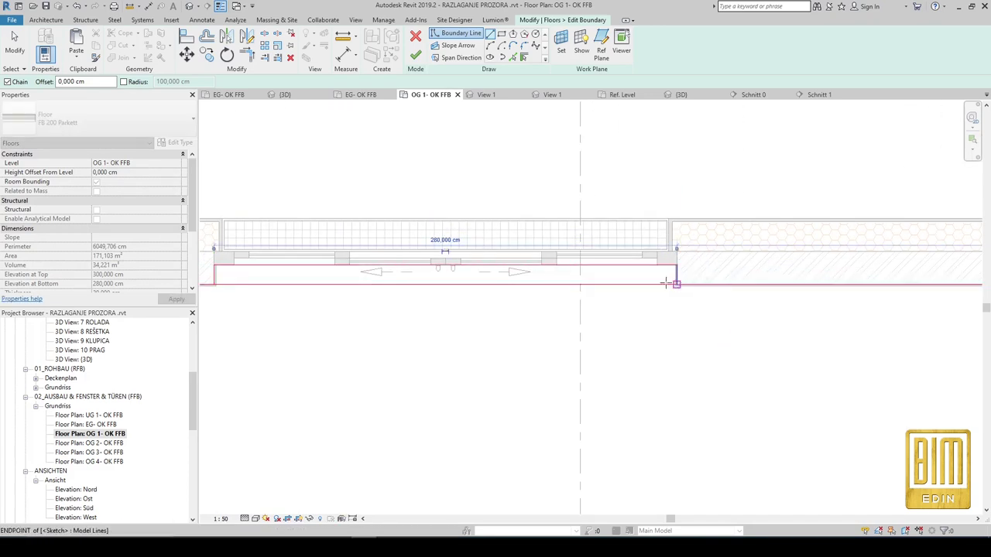
Split the bottom boundary at the door edge, trim it to a closed corner, and finish the sketch.
{"action": "key", "text": "Escape"}
{"action": "left_click", "coordinate": [264, 34]}
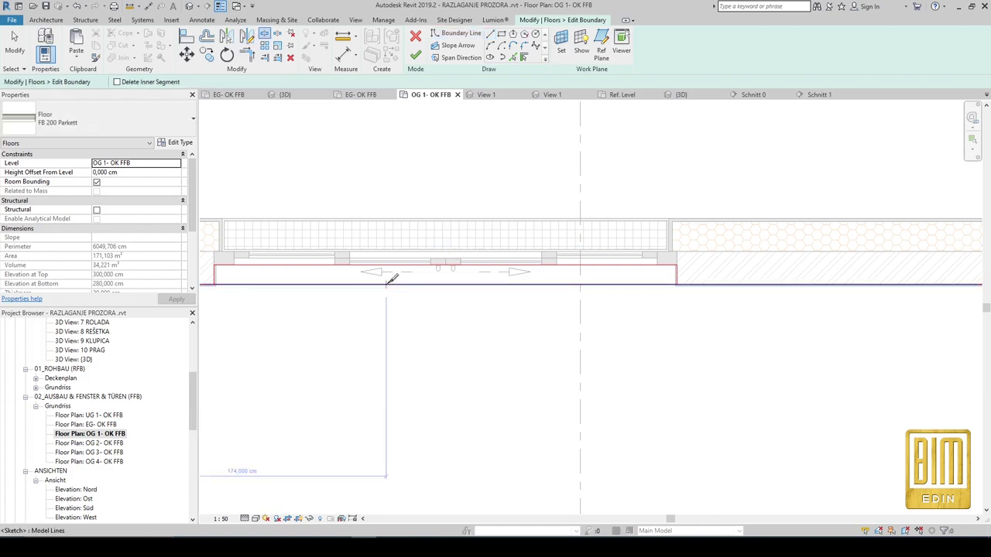
{"action": "left_click", "coordinate": [386, 284]}
{"action": "left_click", "coordinate": [248, 55]}
{"action": "left_click", "coordinate": [216, 276]}
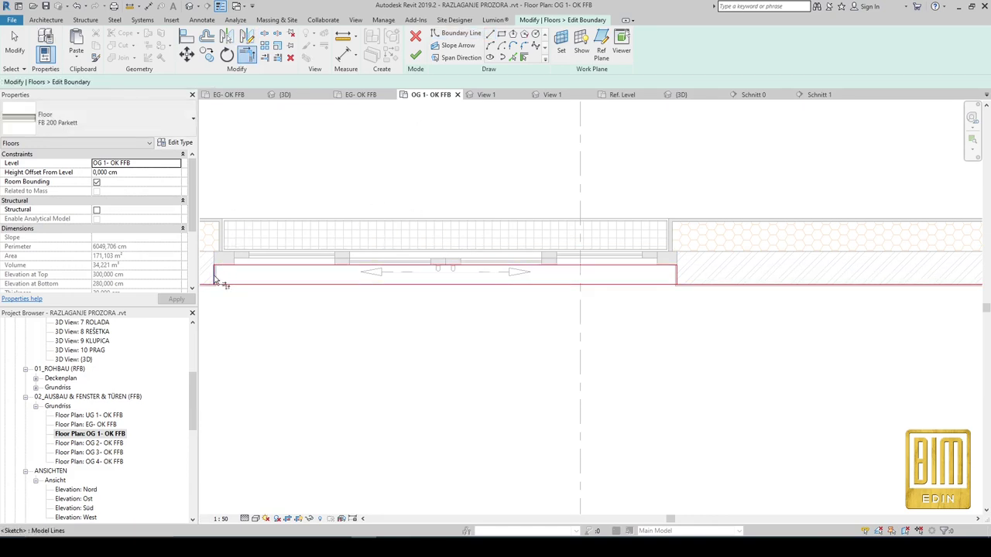
{"action": "left_click", "coordinate": [240, 284]}
{"action": "left_click", "coordinate": [676, 278]}
{"action": "left_click", "coordinate": [697, 285]}
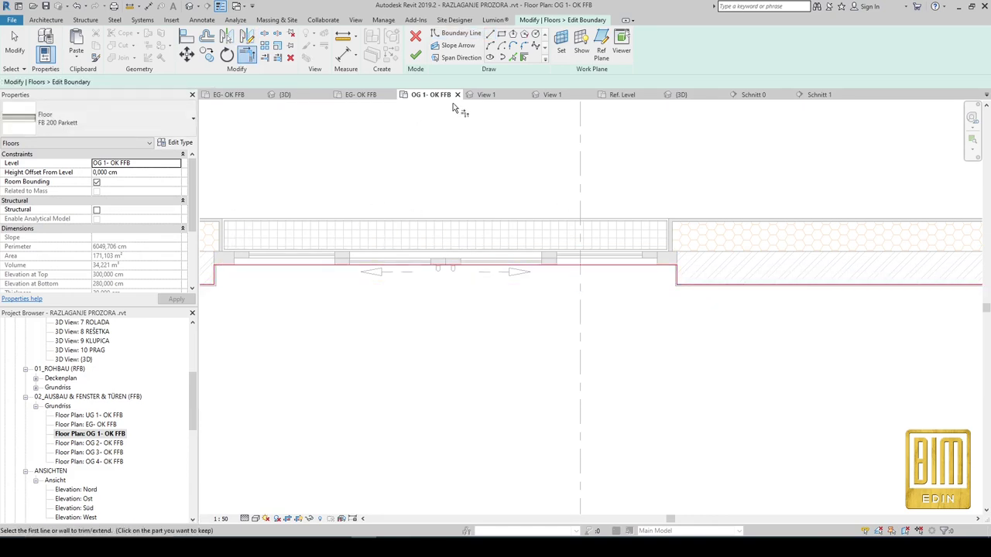
{"action": "left_click", "coordinate": [416, 56]}
{"action": "scroll", "coordinate": [586, 296], "scroll_direction": "down", "scroll_amount": 3}
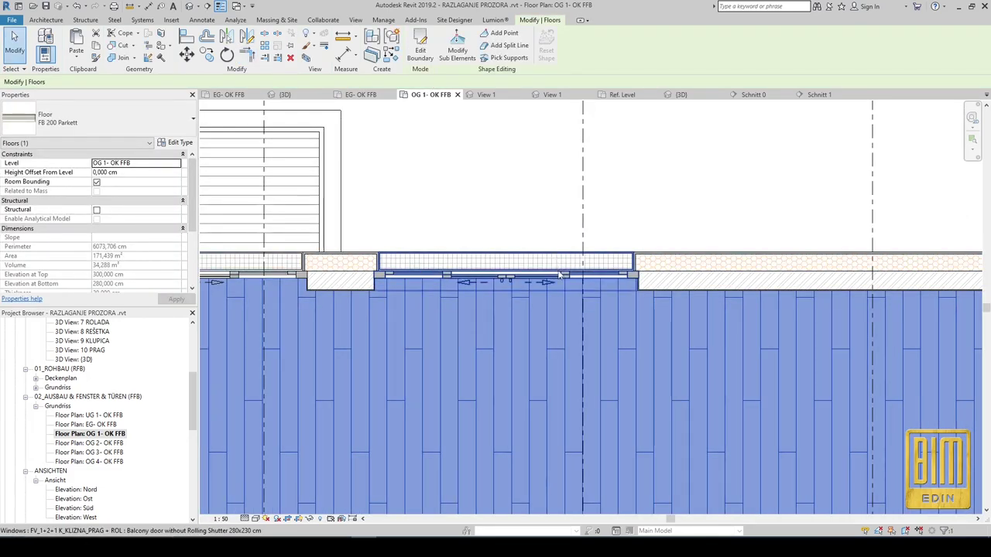
Copy the French Balcony label's text from the legend.
{"action": "left_click", "coordinate": [559, 283]}
{"action": "scroll", "coordinate": [559, 282], "scroll_direction": "down", "scroll_amount": 3}
{"action": "scroll", "coordinate": [566, 233], "scroll_direction": "up", "scroll_amount": 1}
{"action": "scroll", "coordinate": [565, 228], "scroll_direction": "up", "scroll_amount": 3}
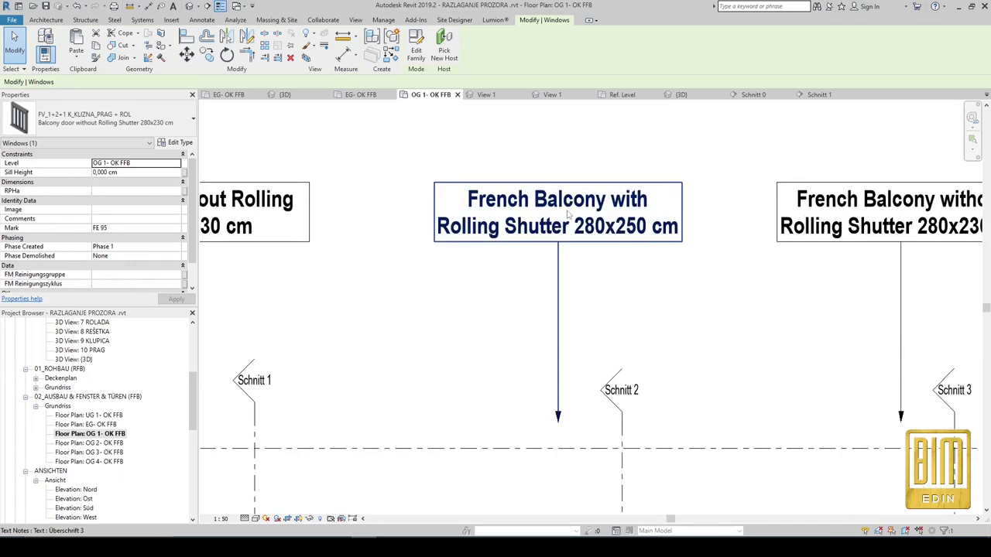
{"action": "scroll", "coordinate": [569, 224], "scroll_direction": "up", "scroll_amount": 2}
{"action": "left_click", "coordinate": [567, 236]}
{"action": "left_click", "coordinate": [568, 236]}
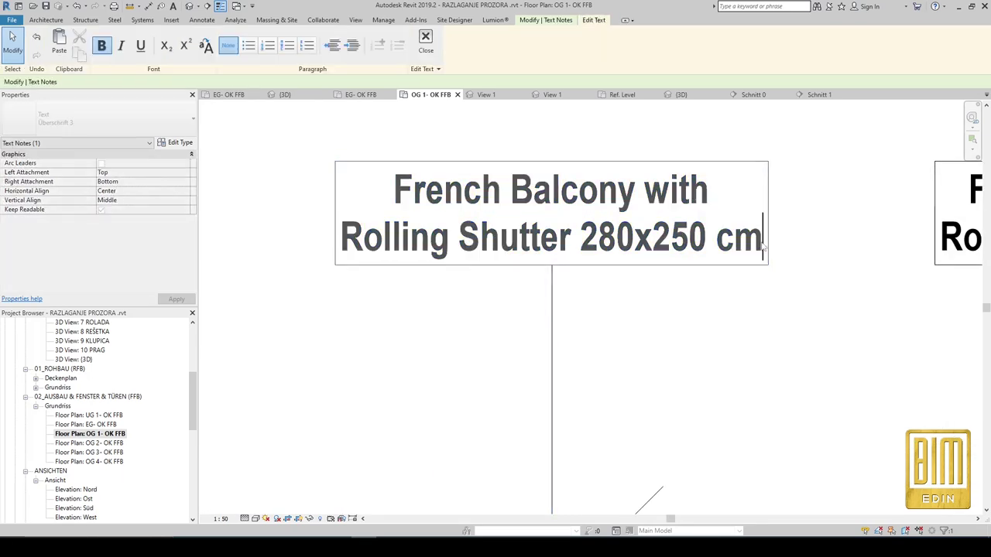
{"action": "mouse_move", "coordinate": [763, 236]}
{"action": "left_mouse_down"}
{"action": "mouse_move", "coordinate": [457, 236]}
{"action": "mouse_move", "coordinate": [397, 192]}
{"action": "left_mouse_up"}
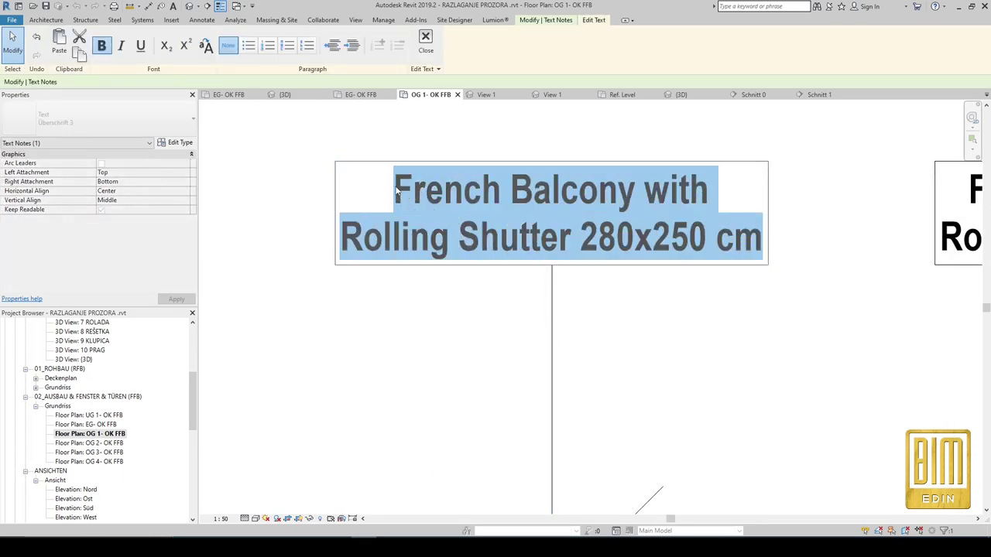
{"action": "key", "text": "Escape"}
Duplicate the copied door's type as 'French Balcony with Rolling Shutter 280x250 cm', then go to section Schnitt 2.
{"action": "scroll", "coordinate": [542, 170], "scroll_direction": "down", "scroll_amount": 4}
{"action": "scroll", "coordinate": [538, 401], "scroll_direction": "up", "scroll_amount": 4}
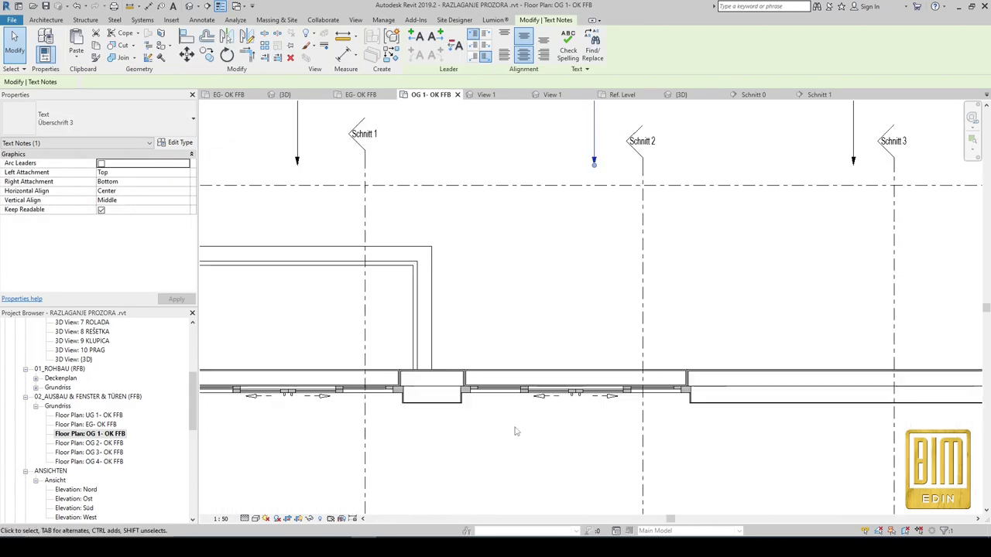
{"action": "left_click", "coordinate": [538, 401]}
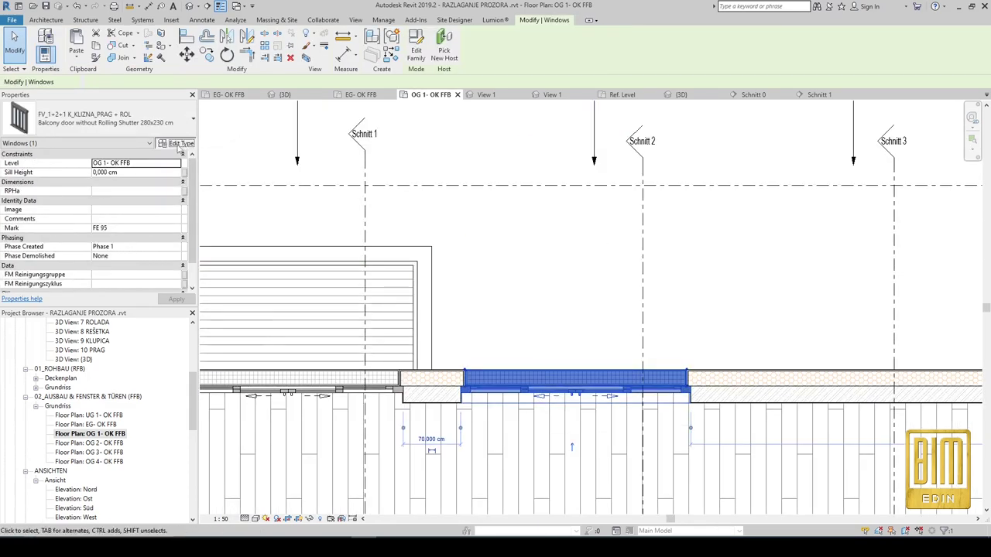
{"action": "left_click", "coordinate": [180, 150]}
{"action": "left_click", "coordinate": [228, 129]}
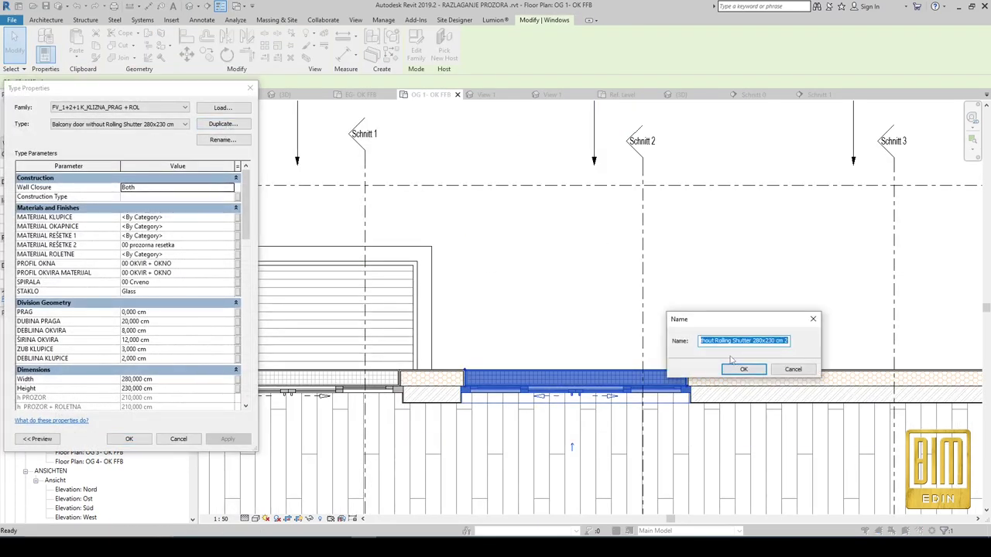
{"action": "key", "text": "ctrl+v"}
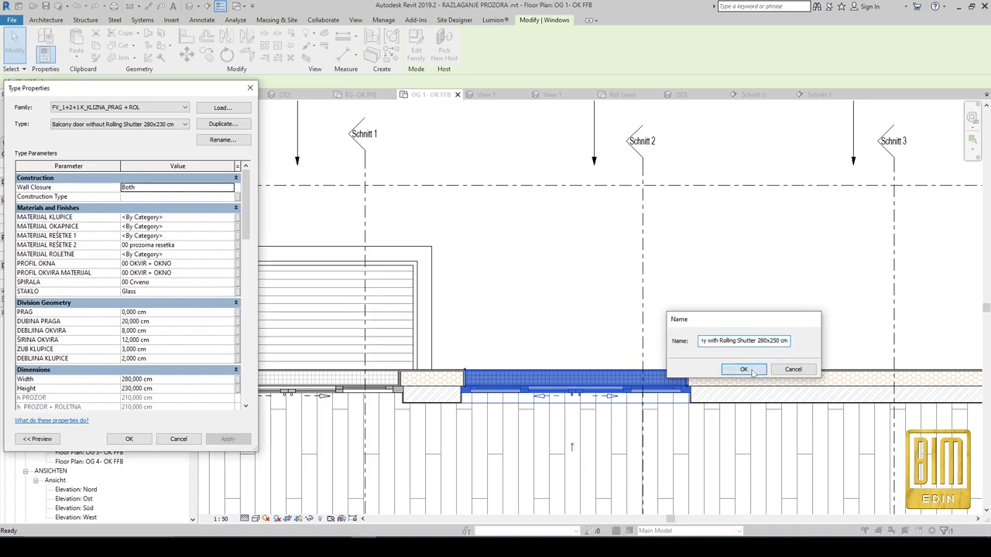
{"action": "left_click", "coordinate": [743, 369]}
{"action": "left_click", "coordinate": [171, 308]}
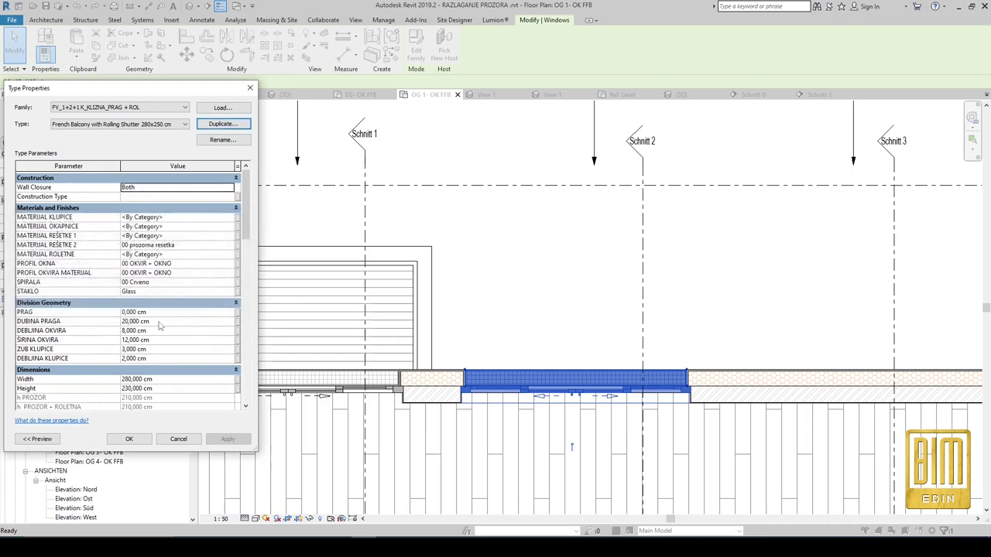
{"action": "left_click", "coordinate": [129, 439]}
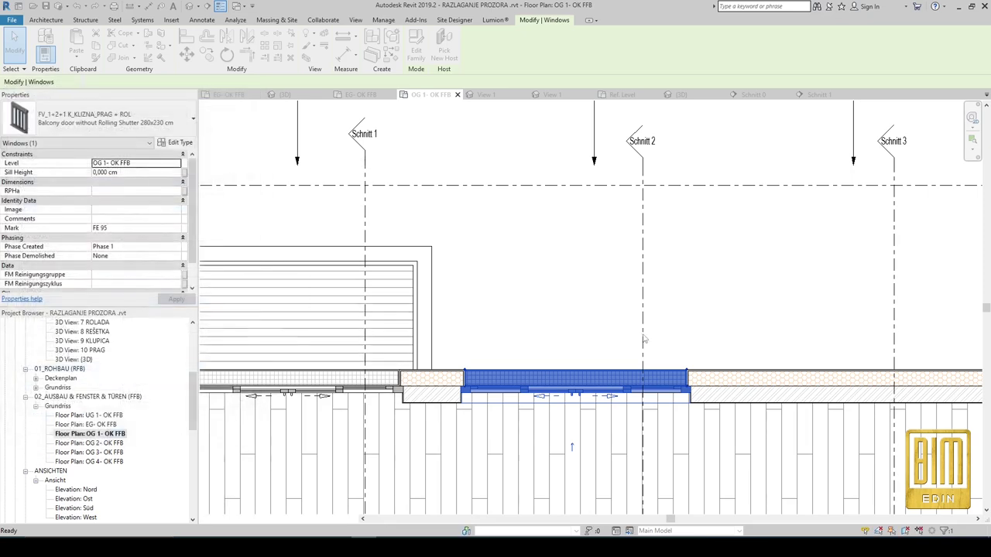
{"action": "right_click", "coordinate": [643, 314]}
Open section Schnitt 2 and select the French Balcony door in it.
{"action": "left_click", "coordinate": [672, 98]}
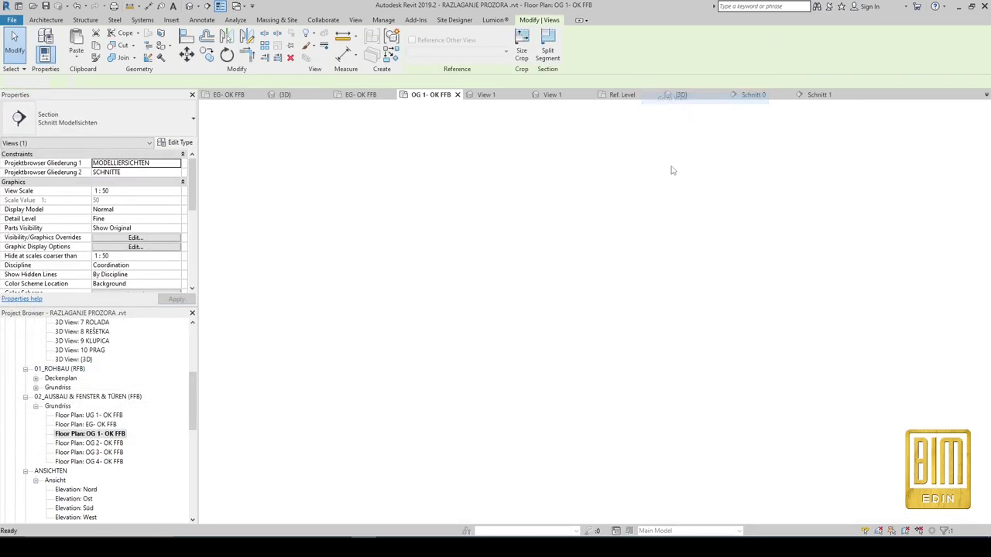
{"action": "scroll", "coordinate": [664, 283], "scroll_direction": "up", "scroll_amount": 1}
{"action": "left_click", "coordinate": [660, 283]}
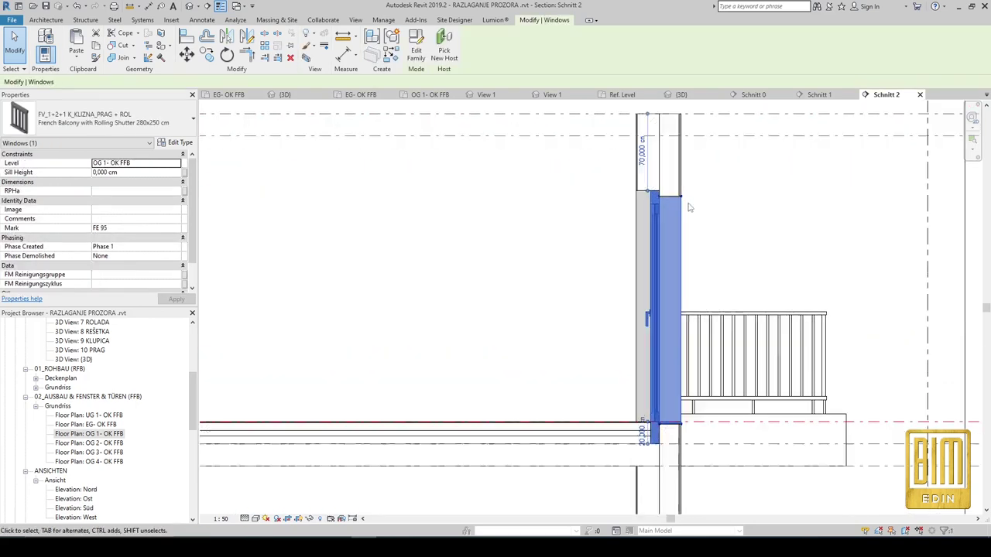
{"action": "scroll", "coordinate": [643, 248], "scroll_direction": "up", "scroll_amount": 2}
{"action": "scroll", "coordinate": [625, 234], "scroll_direction": "down", "scroll_amount": 1}
{"action": "scroll", "coordinate": [627, 228], "scroll_direction": "up", "scroll_amount": 1}
{"action": "scroll", "coordinate": [642, 205], "scroll_direction": "up", "scroll_amount": 2}
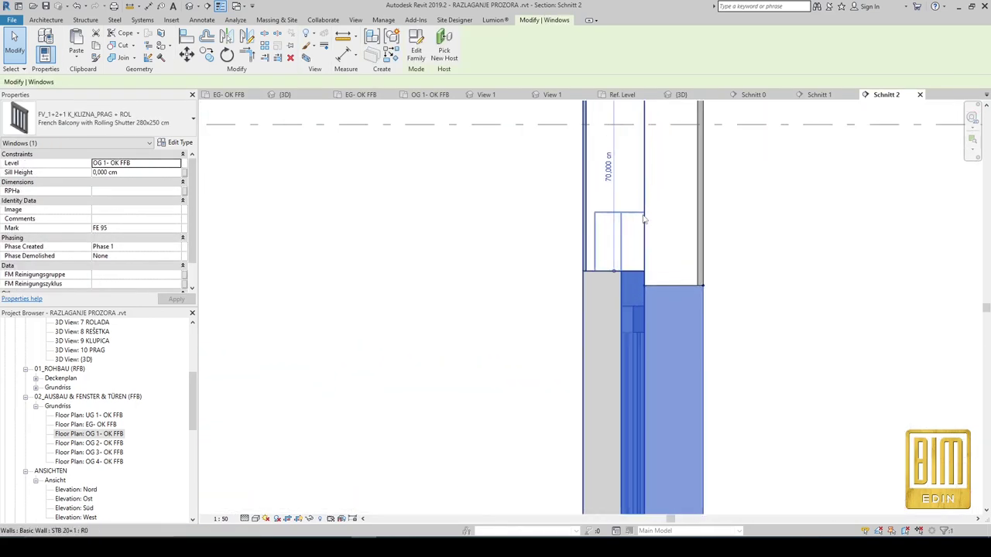
Enable the ROLADA rolling shutter in the door type so the shutter box appears in section.
{"action": "left_click", "coordinate": [177, 143]}
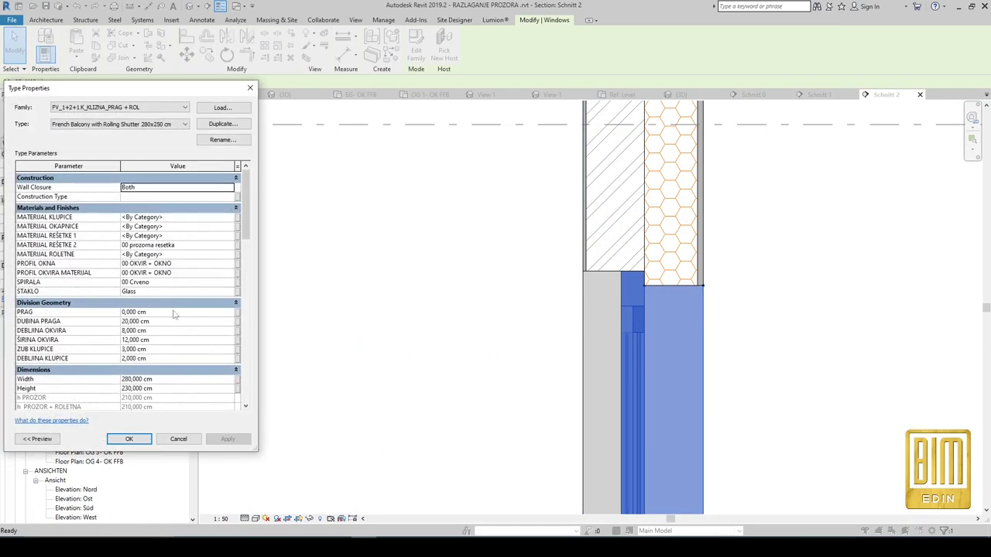
{"action": "scroll", "coordinate": [176, 316], "scroll_direction": "down", "scroll_amount": 3}
{"action": "scroll", "coordinate": [176, 318], "scroll_direction": "down", "scroll_amount": 4}
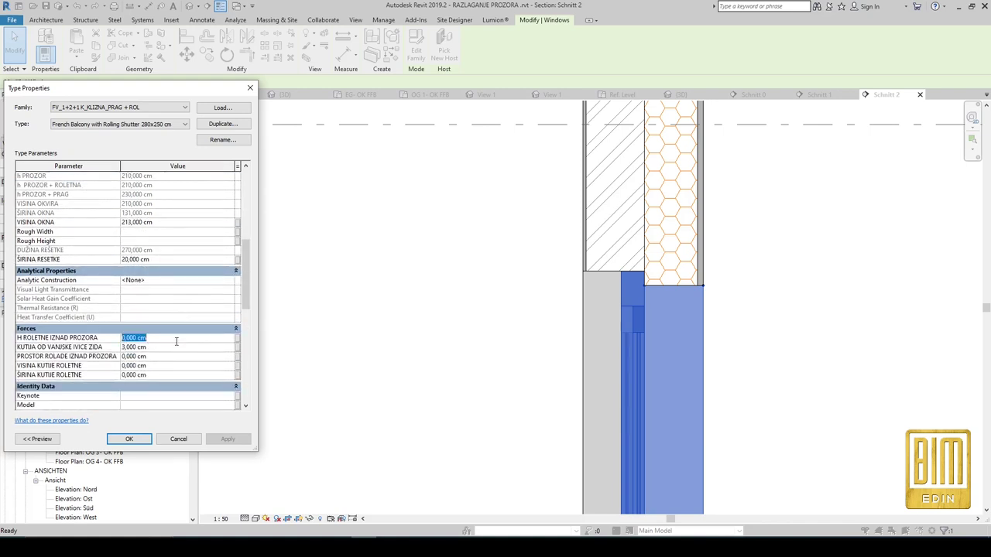
{"action": "type", "text": "20"}
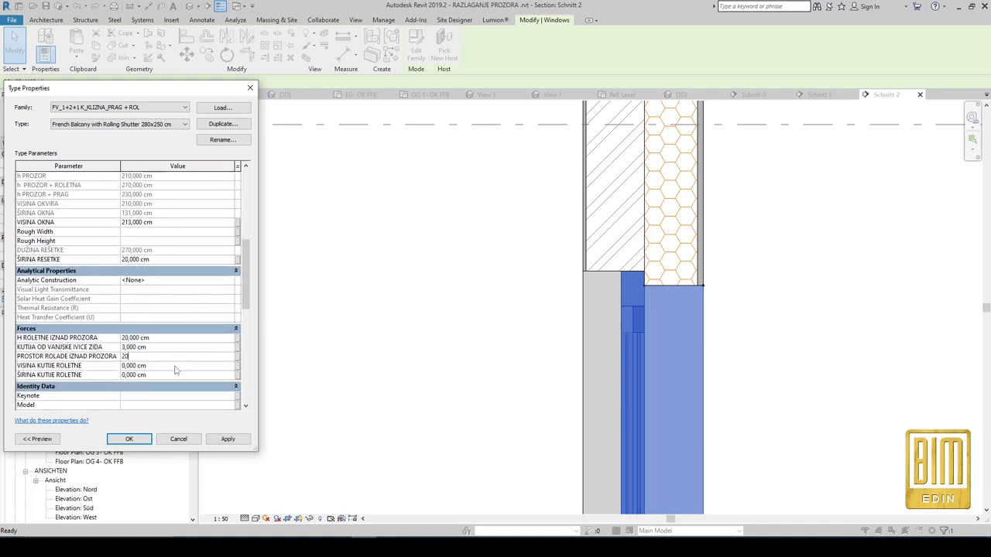
{"action": "scroll", "coordinate": [176, 374], "scroll_direction": "down", "scroll_amount": 3}
{"action": "scroll", "coordinate": [178, 372], "scroll_direction": "down", "scroll_amount": 3}
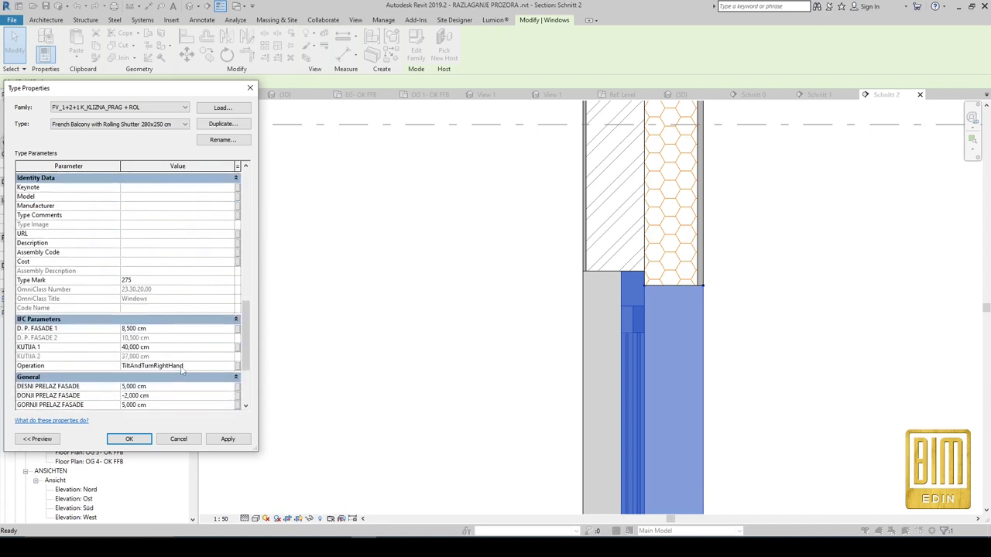
{"action": "scroll", "coordinate": [181, 371], "scroll_direction": "down", "scroll_amount": 2}
{"action": "scroll", "coordinate": [181, 371], "scroll_direction": "down", "scroll_amount": 1}
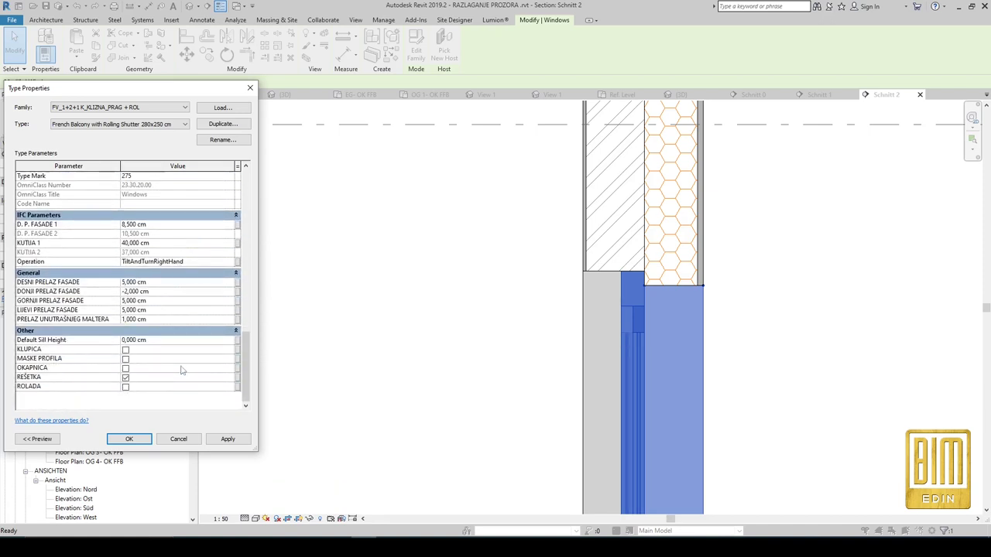
{"action": "left_click", "coordinate": [125, 387]}
{"action": "left_click", "coordinate": [227, 440]}
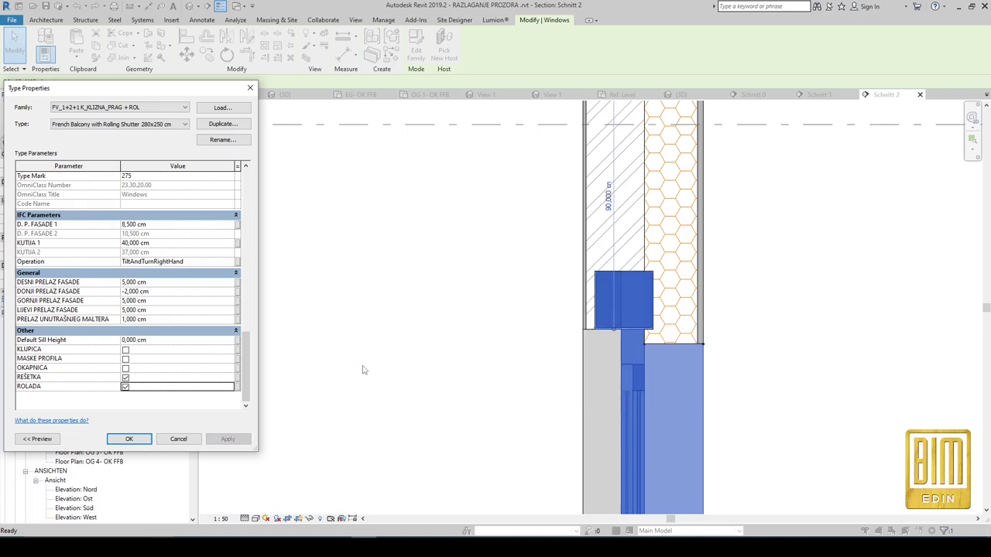
{"action": "left_click", "coordinate": [129, 439]}
{"action": "middle_click_drag", "start_coordinate": [644, 388], "coordinate": [612, 311]}
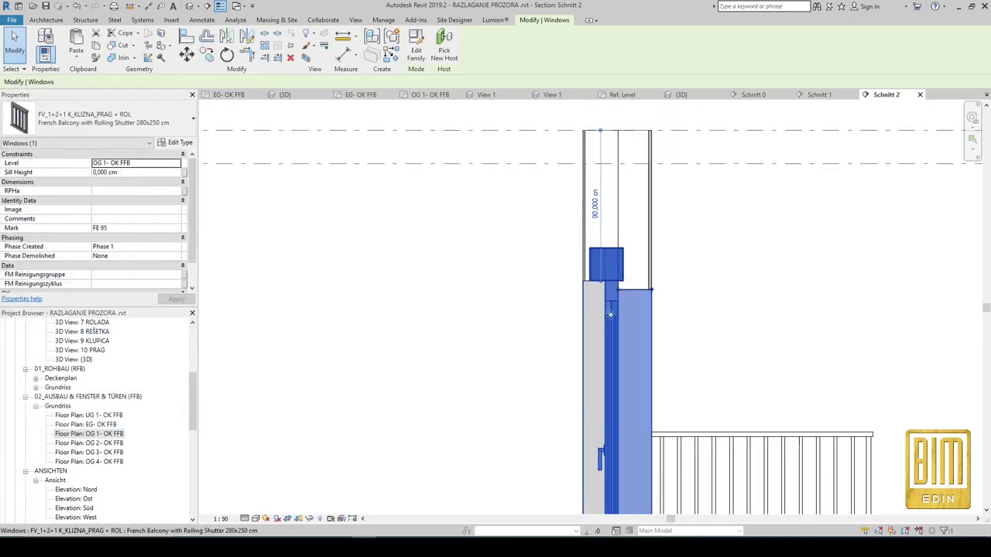
Set KUTIJA OD VANJSKE IVICE ZIDA to 0 cm and apply.
{"action": "left_click", "coordinate": [180, 143]}
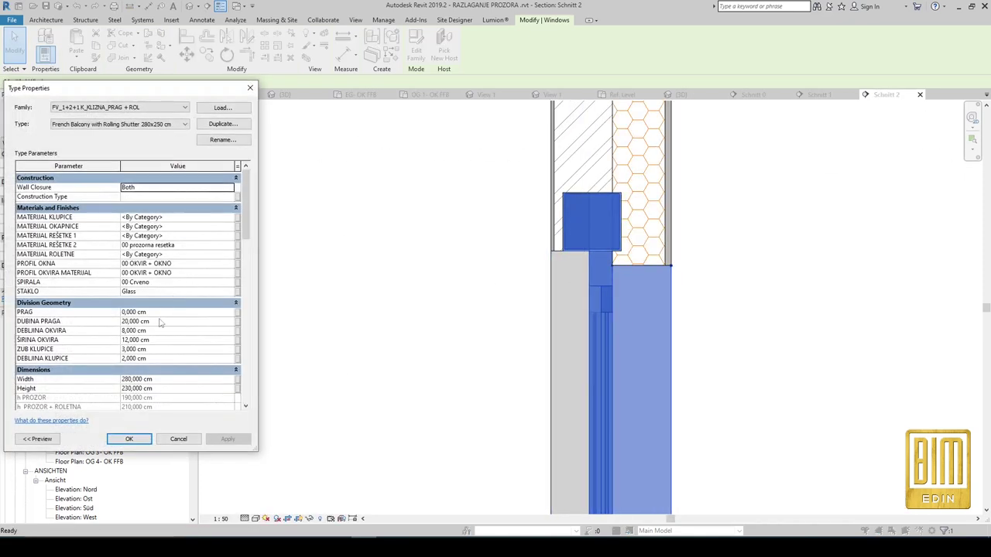
{"action": "scroll", "coordinate": [157, 327], "scroll_direction": "down", "scroll_amount": 5}
{"action": "scroll", "coordinate": [160, 331], "scroll_direction": "down", "scroll_amount": 5}
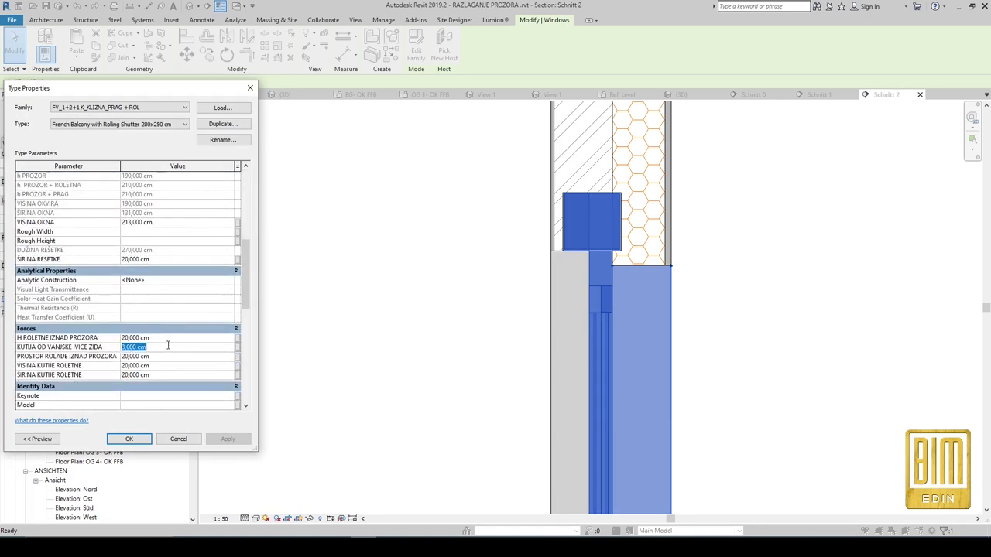
{"action": "type", "text": "0"}
{"action": "left_click", "coordinate": [228, 439]}
{"action": "left_click", "coordinate": [165, 336]}
{"action": "type", "text": "18"}
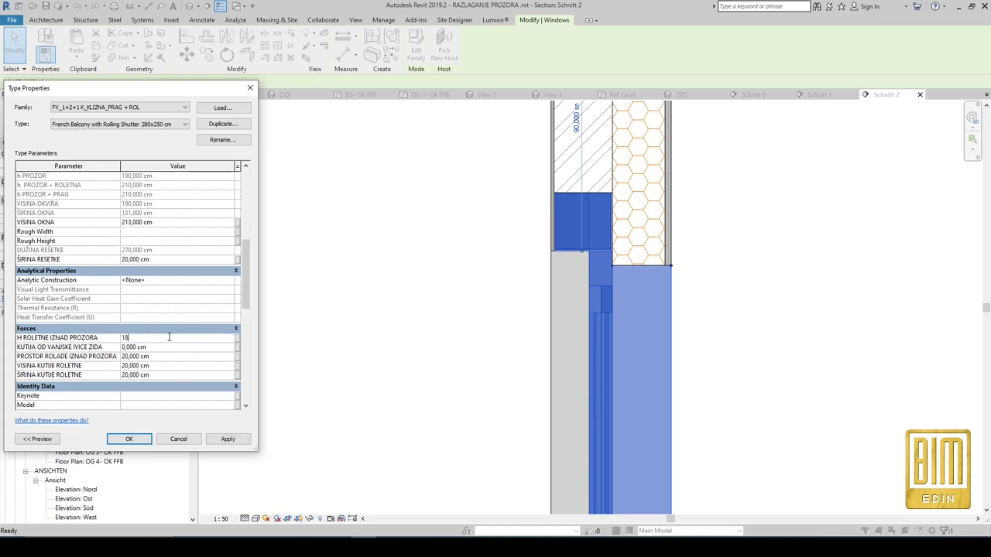
Test 18 cm shutter box values, then revert to 20 cm sizes and 0 cm wall-edge offset.
{"action": "left_click", "coordinate": [176, 356]}
{"action": "left_click", "coordinate": [176, 365]}
{"action": "left_click", "coordinate": [177, 375]}
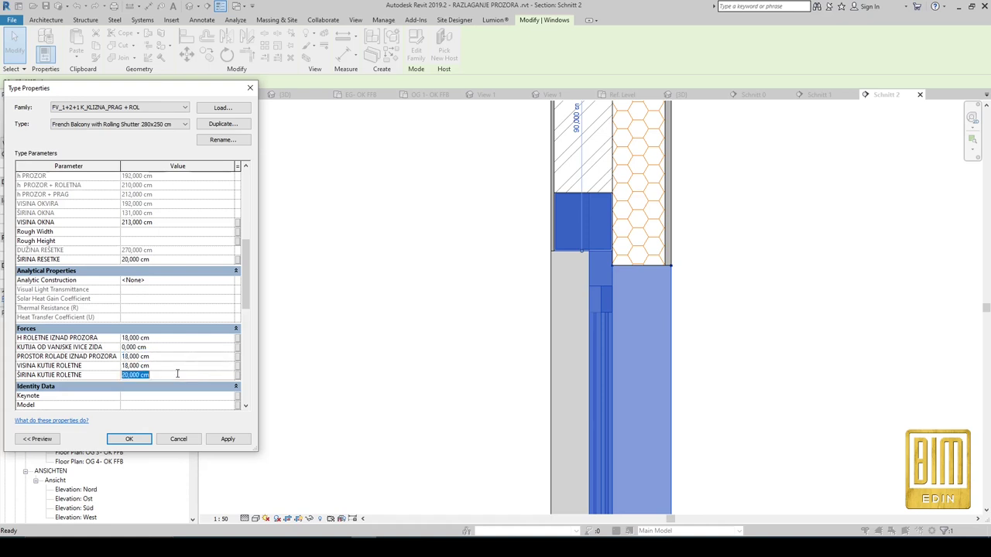
{"action": "left_click", "coordinate": [229, 441]}
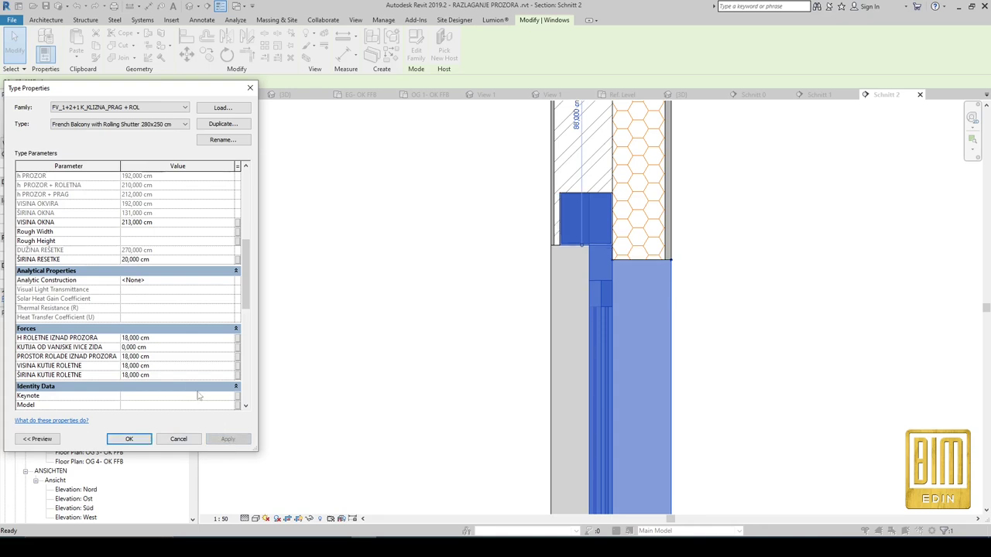
{"action": "type", "text": "18"}
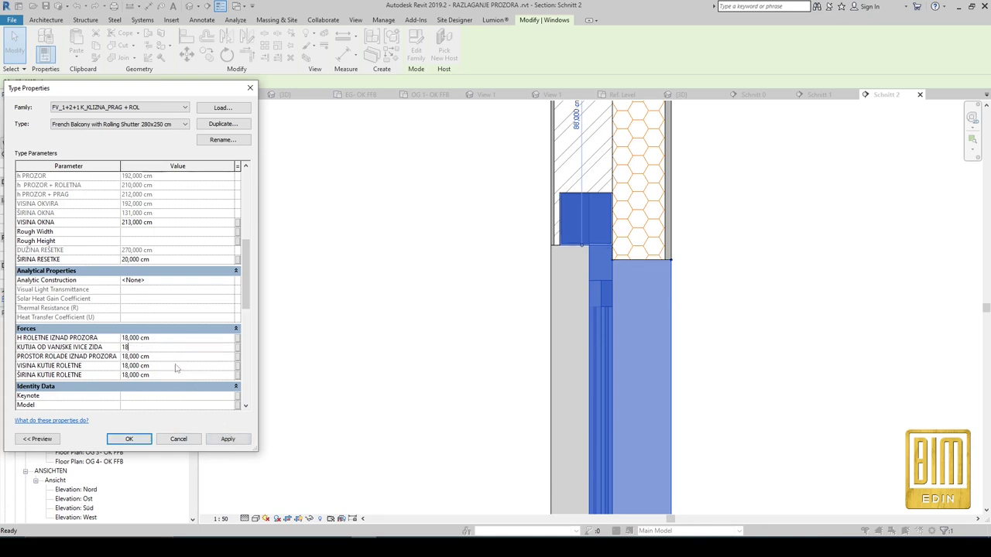
{"action": "left_click", "coordinate": [228, 440]}
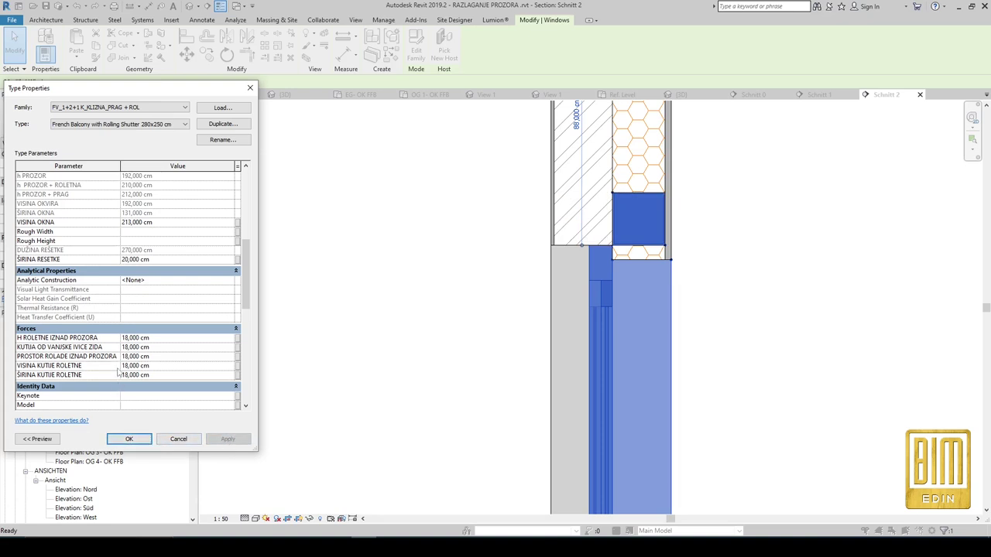
{"action": "left_click", "coordinate": [170, 340]}
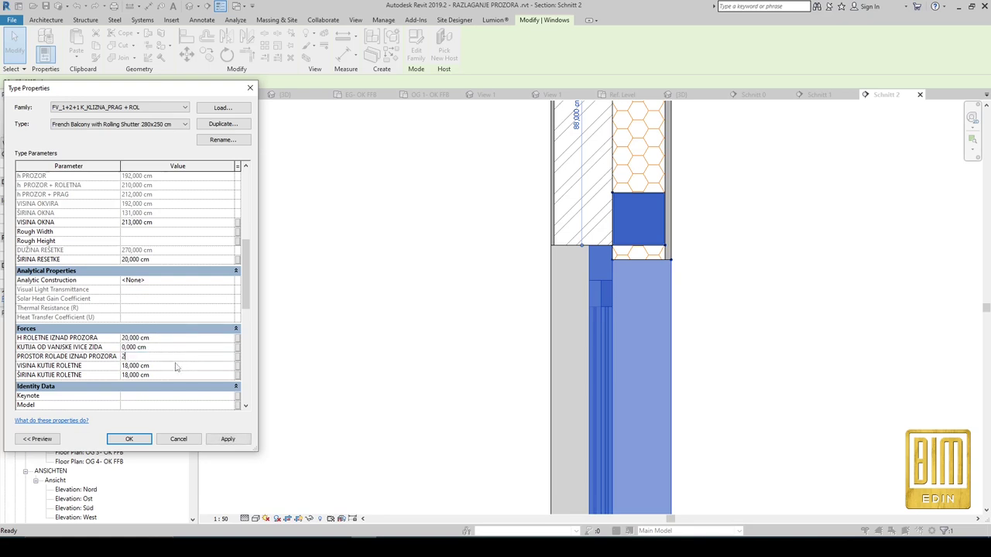
{"action": "type", "text": "20"}
{"action": "left_click", "coordinate": [177, 375]}
{"action": "left_click", "coordinate": [211, 439]}
Confirm the 20 cm shutter box settings and pan the section down to the floor slab.
{"action": "left_click", "coordinate": [129, 439]}
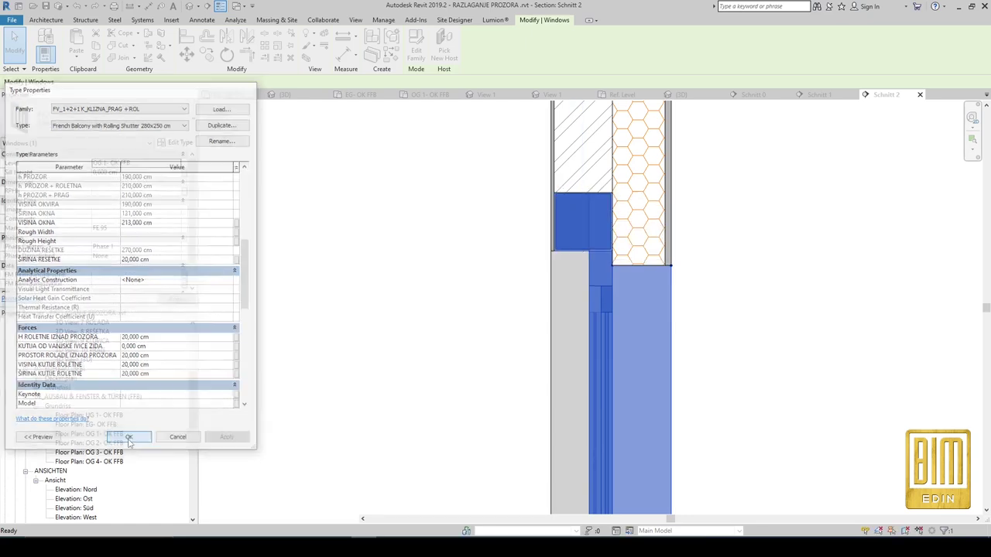
{"action": "key", "text": "Escape"}
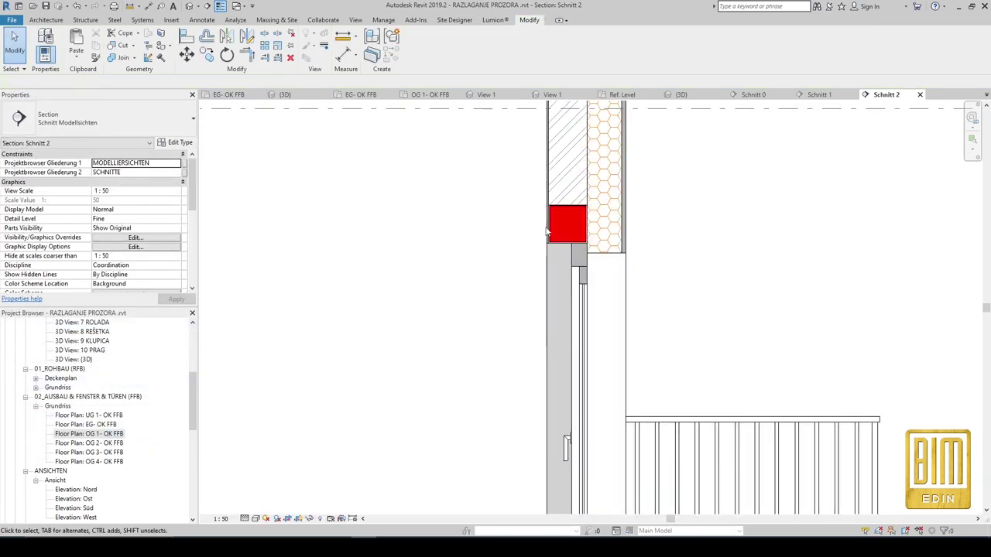
{"action": "scroll", "coordinate": [547, 231], "scroll_direction": "down", "scroll_amount": 2}
{"action": "middle_click_drag", "start_coordinate": [557, 348], "coordinate": [562, 170]}
{"action": "scroll", "coordinate": [564, 346], "scroll_direction": "up", "scroll_amount": 2}
Reselect the balcony door and reopen its type properties.
{"action": "left_click", "coordinate": [564, 347]}
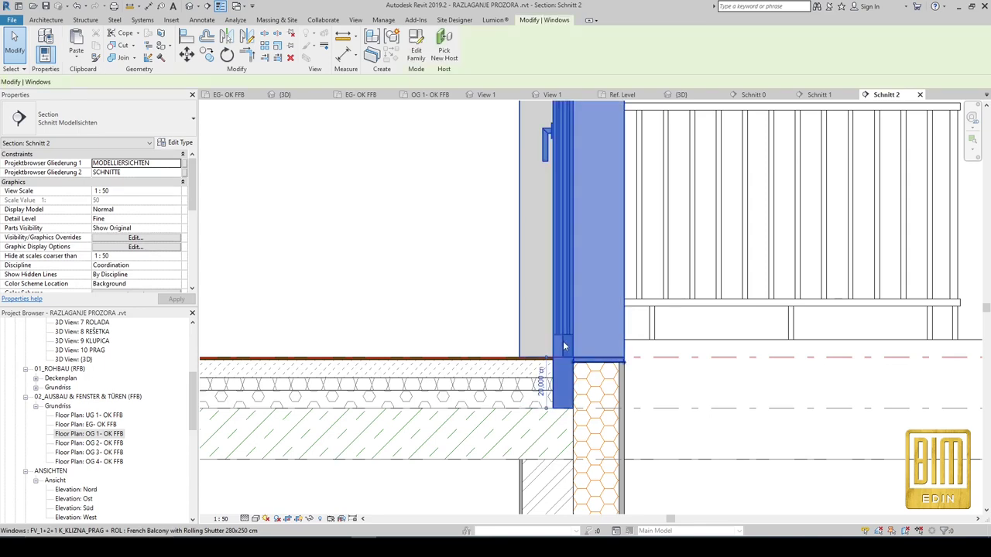
{"action": "scroll", "coordinate": [618, 370], "scroll_direction": "up", "scroll_amount": 2}
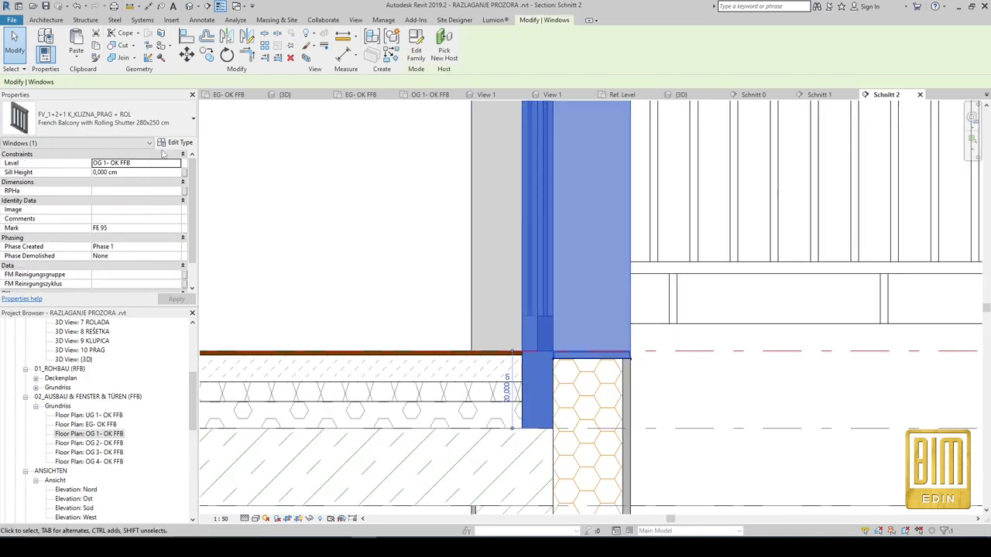
{"action": "left_click", "coordinate": [175, 144]}
{"action": "scroll", "coordinate": [165, 351], "scroll_direction": "down", "scroll_amount": 3}
Switch off the REŠETKA grille and switch on the OKAPNICA drip sill.
{"action": "scroll", "coordinate": [165, 351], "scroll_direction": "down", "scroll_amount": 2}
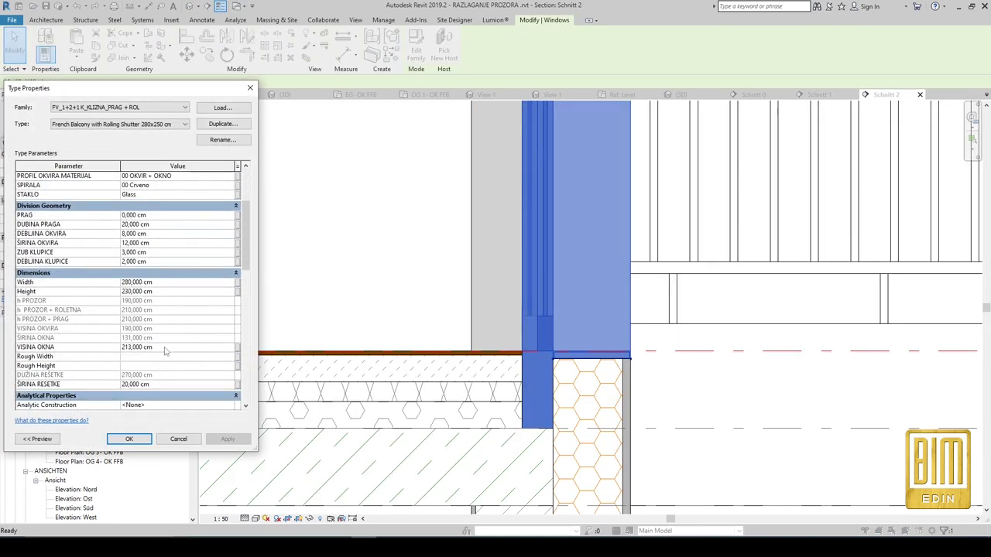
{"action": "scroll", "coordinate": [176, 317], "scroll_direction": "down", "scroll_amount": 3}
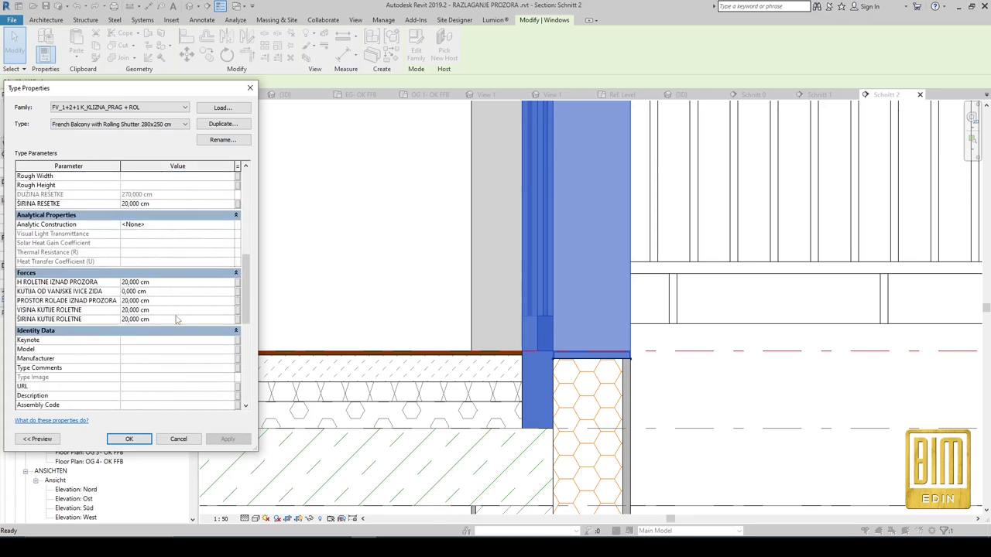
{"action": "scroll", "coordinate": [176, 318], "scroll_direction": "down", "scroll_amount": 3}
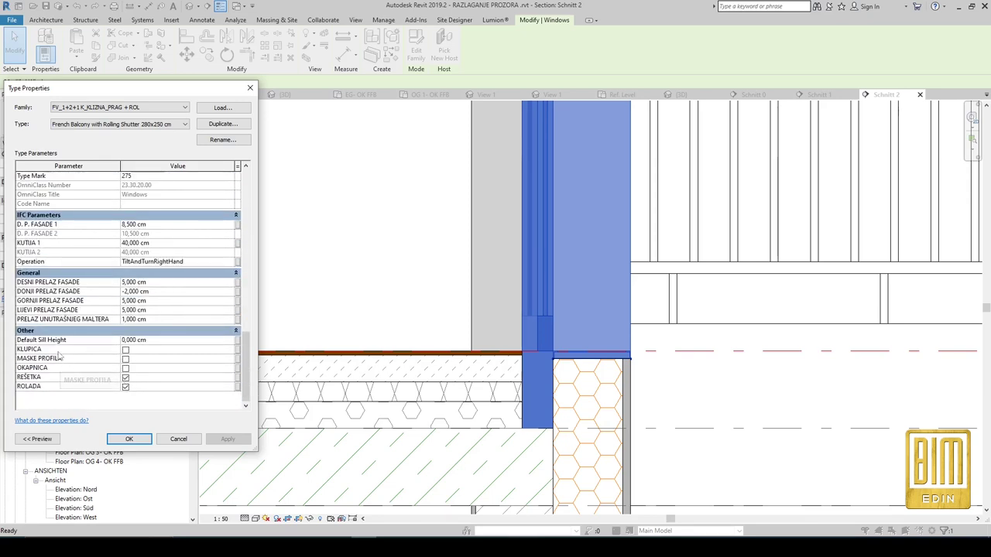
{"action": "left_click", "coordinate": [126, 377]}
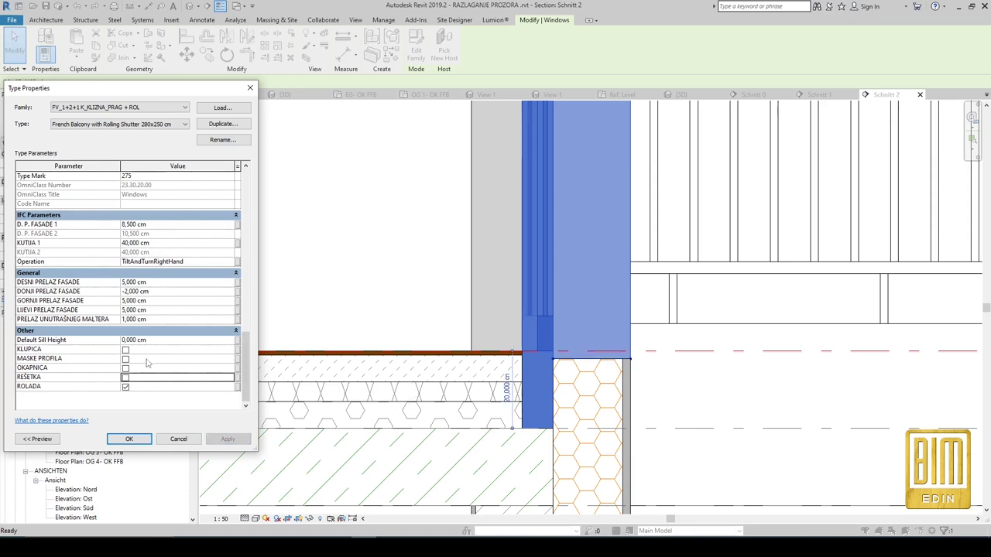
{"action": "left_click", "coordinate": [125, 368]}
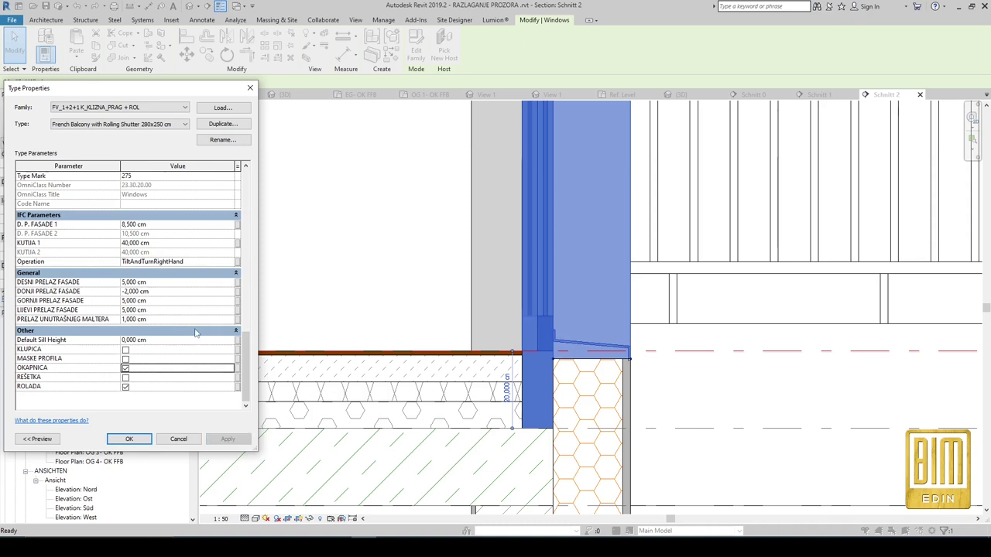
Set ŠIRINA REŠETKE to 23 cm and apply.
{"action": "scroll", "coordinate": [175, 237], "scroll_direction": "up", "scroll_amount": 5}
{"action": "scroll", "coordinate": [172, 240], "scroll_direction": "up", "scroll_amount": 5}
{"action": "scroll", "coordinate": [168, 242], "scroll_direction": "up", "scroll_amount": 5}
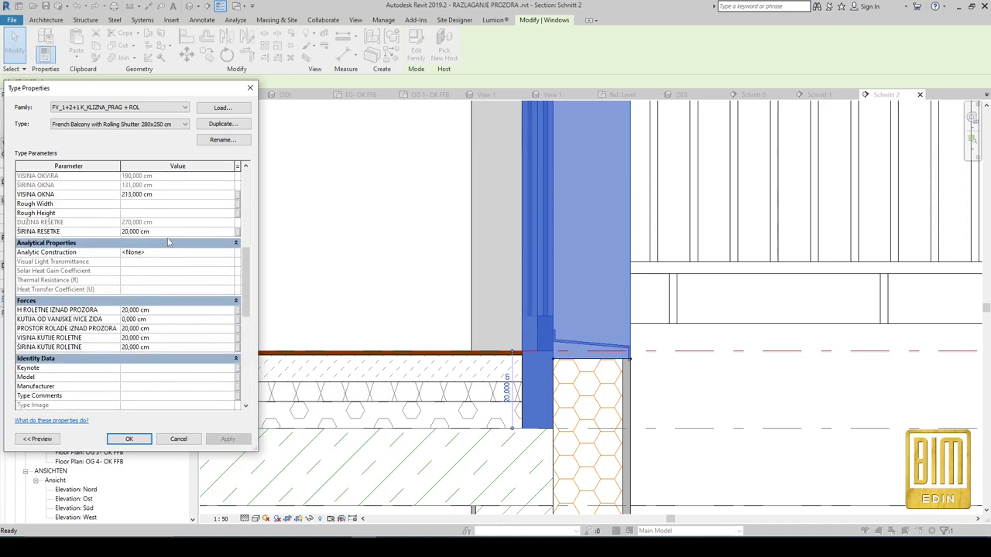
{"action": "type", "text": "23"}
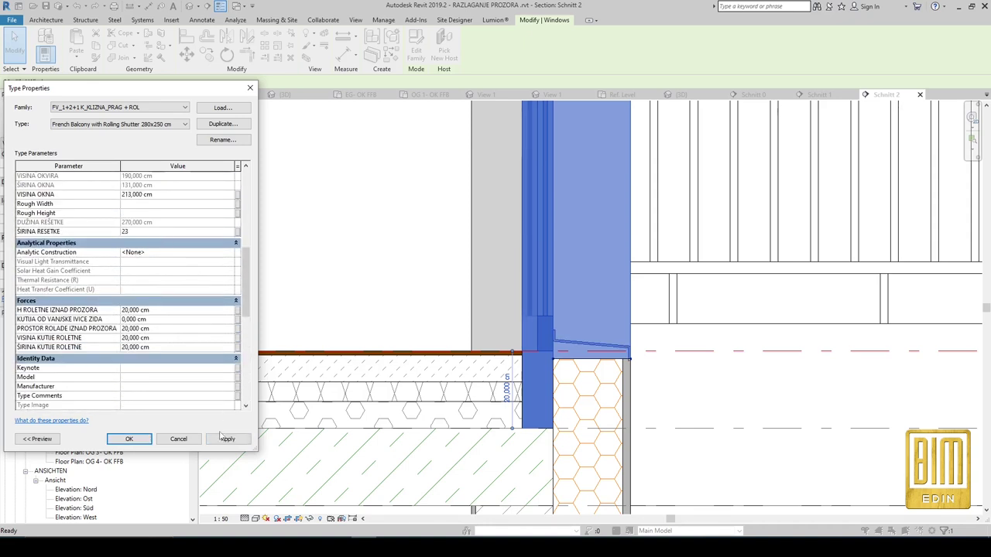
{"action": "left_click", "coordinate": [227, 439]}
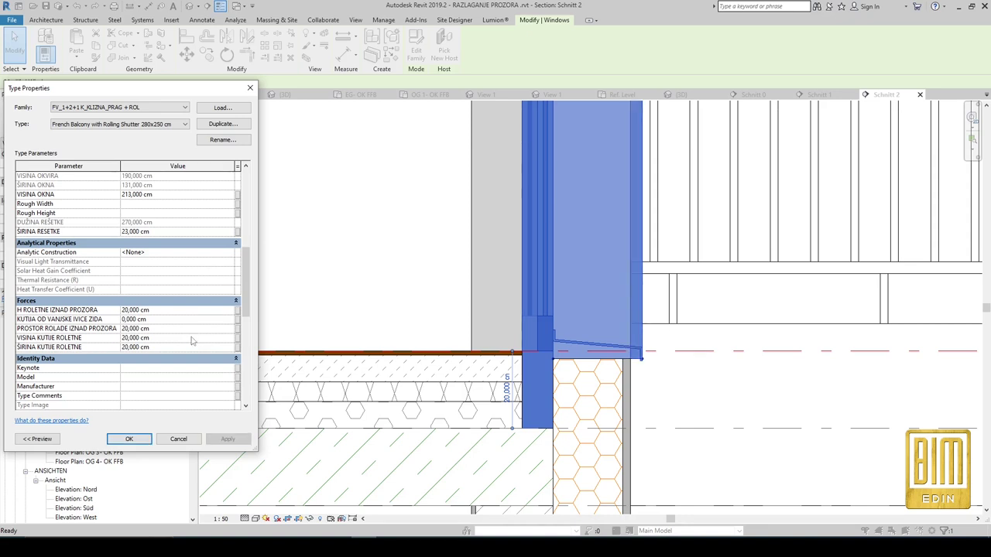
Set DONJI PRELAZ FASADE to 5 cm and confirm the type changes.
{"action": "scroll", "coordinate": [192, 341], "scroll_direction": "down", "scroll_amount": 2}
{"action": "scroll", "coordinate": [190, 341], "scroll_direction": "down", "scroll_amount": 3}
{"action": "scroll", "coordinate": [188, 341], "scroll_direction": "up", "scroll_amount": 3}
{"action": "scroll", "coordinate": [184, 340], "scroll_direction": "up", "scroll_amount": 2}
{"action": "scroll", "coordinate": [185, 341], "scroll_direction": "down", "scroll_amount": 3}
{"action": "scroll", "coordinate": [184, 340], "scroll_direction": "down", "scroll_amount": 2}
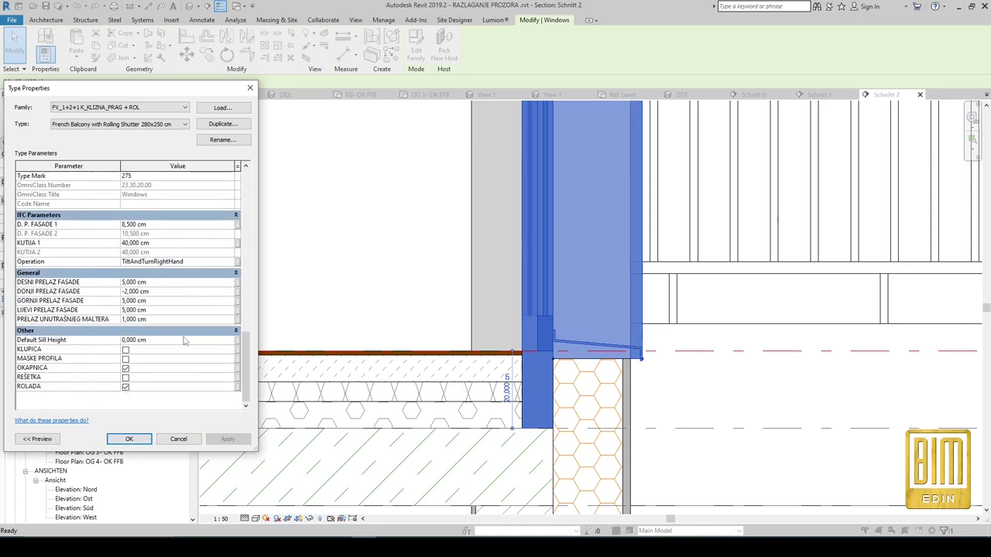
{"action": "left_click", "coordinate": [173, 291]}
{"action": "type", "text": "5"}
{"action": "left_click", "coordinate": [230, 440]}
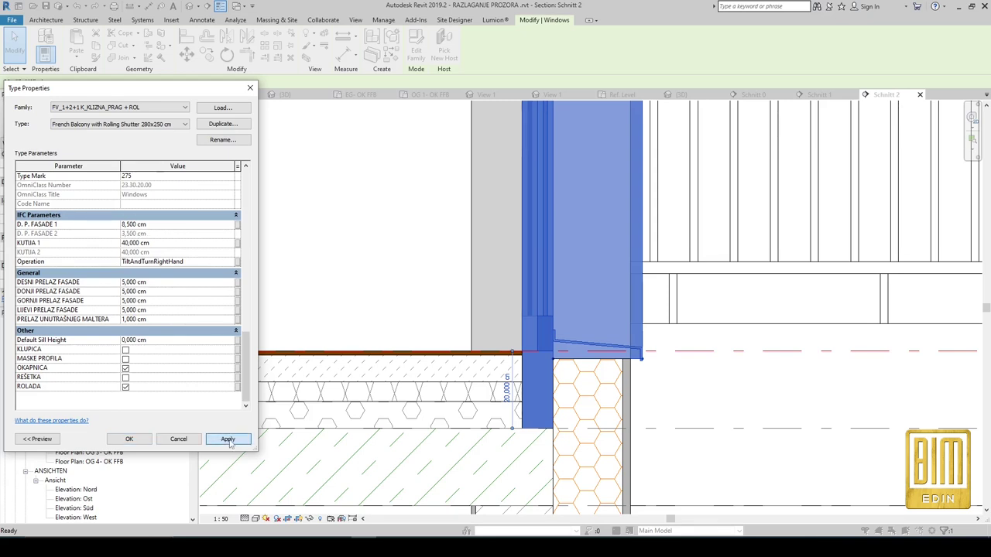
{"action": "left_click", "coordinate": [129, 439]}
Reselect the door and set the PRAG threshold to 12 cm in its type properties.
{"action": "left_click", "coordinate": [402, 300]}
{"action": "scroll", "coordinate": [541, 359], "scroll_direction": "up", "scroll_amount": 2}
{"action": "scroll", "coordinate": [541, 359], "scroll_direction": "down", "scroll_amount": 2}
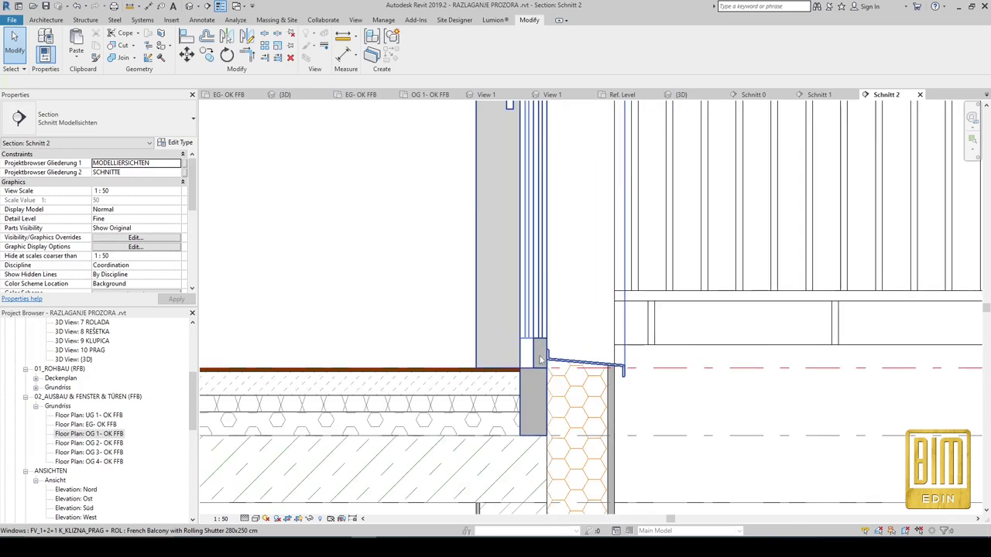
{"action": "left_click", "coordinate": [541, 359]}
{"action": "scroll", "coordinate": [541, 359], "scroll_direction": "up", "scroll_amount": 2}
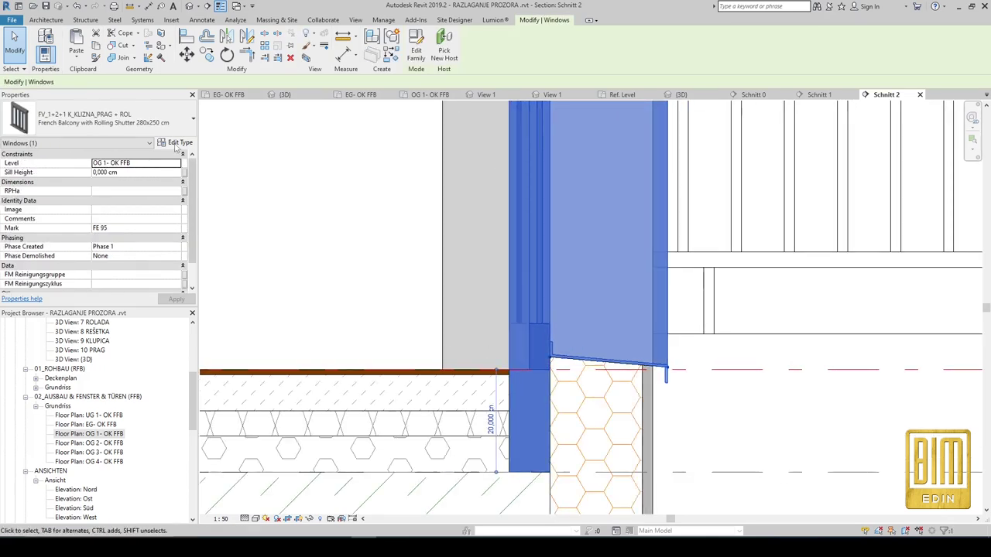
{"action": "left_click", "coordinate": [176, 144]}
{"action": "scroll", "coordinate": [154, 250], "scroll_direction": "down", "scroll_amount": 2}
{"action": "scroll", "coordinate": [153, 249], "scroll_direction": "down", "scroll_amount": 2}
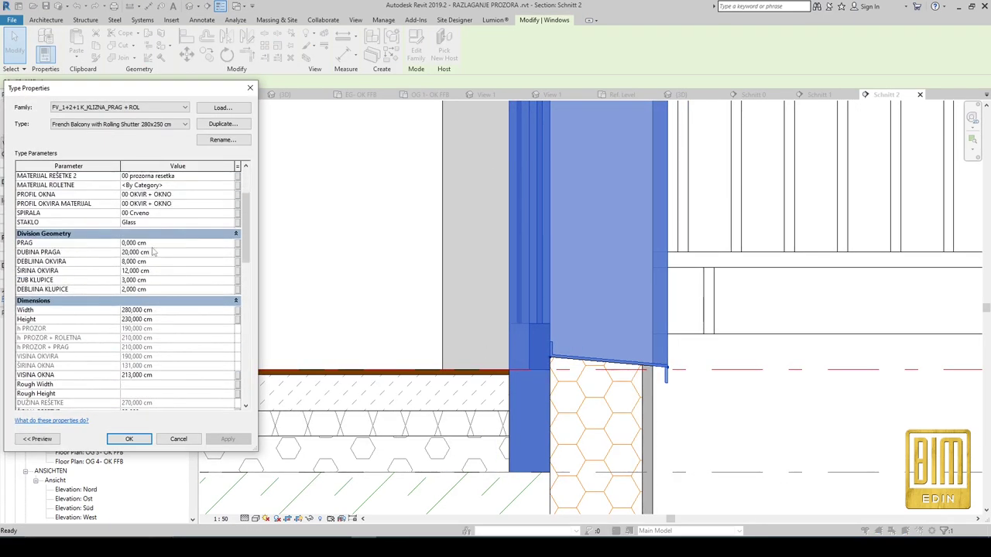
{"action": "type", "text": "12"}
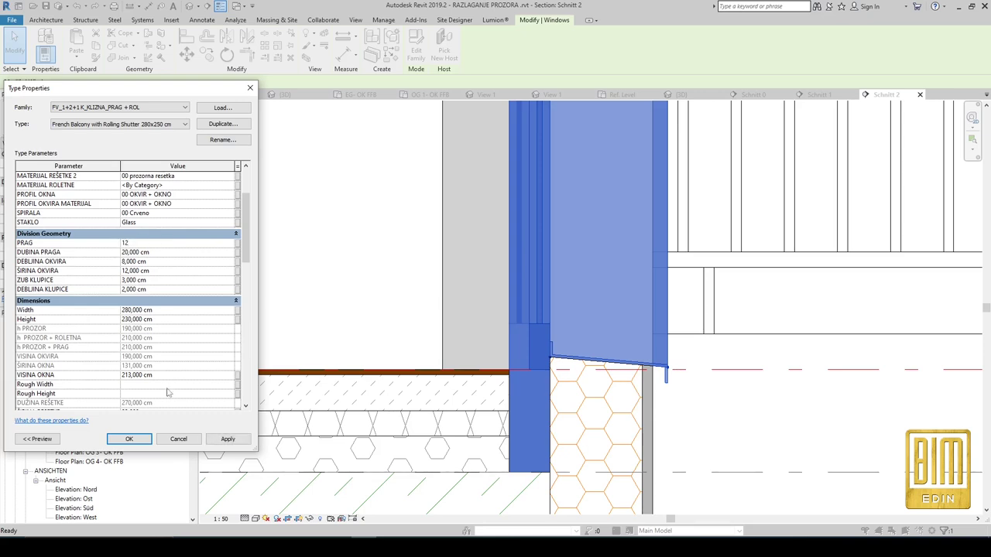
{"action": "key", "text": "Return"}
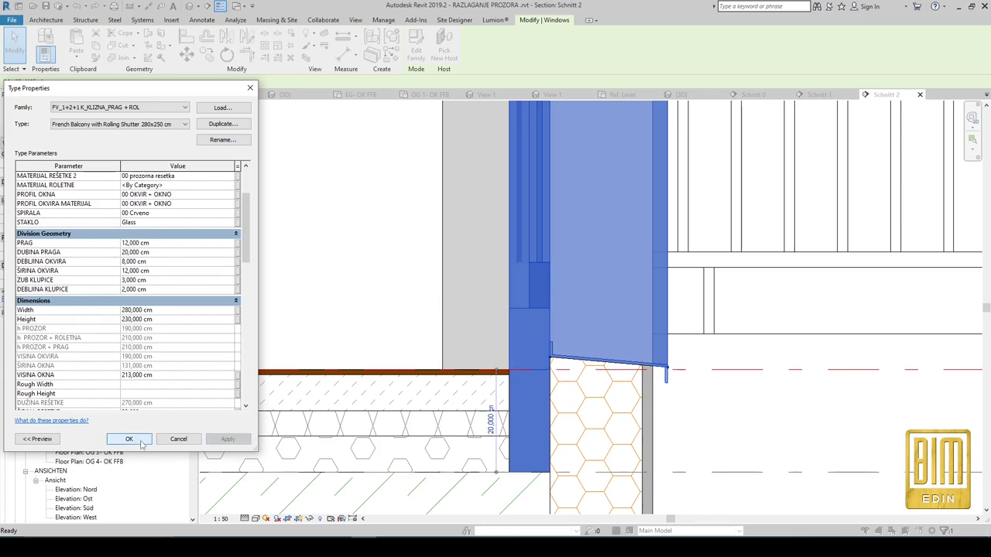
{"action": "left_click", "coordinate": [140, 440]}
Inspect the balcony windows in the {3D} view, orbiting and zooming around them.
{"action": "scroll", "coordinate": [608, 443], "scroll_direction": "down", "scroll_amount": 2}
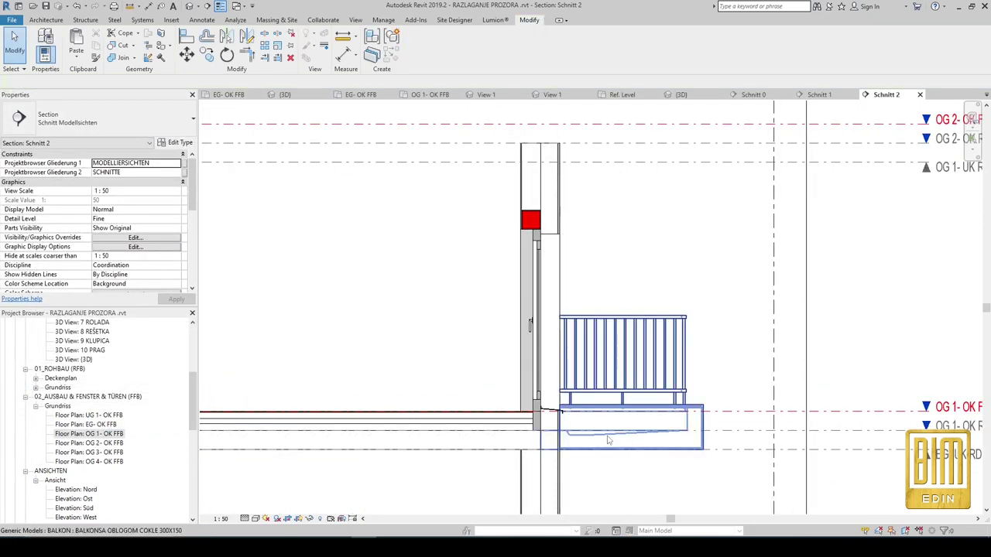
{"action": "left_click", "coordinate": [190, 6]}
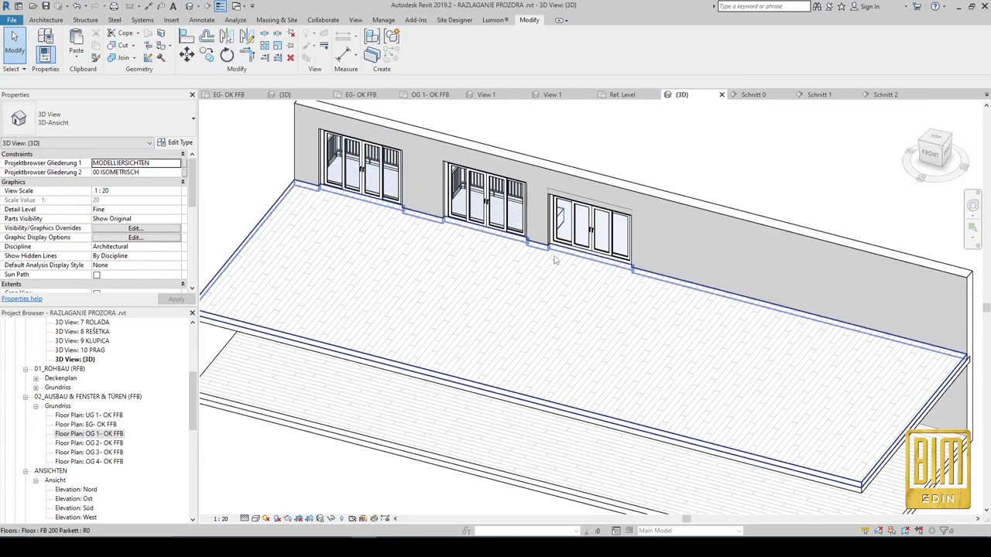
{"action": "scroll", "coordinate": [556, 261], "scroll_direction": "up", "scroll_amount": 3}
{"action": "mouse_move", "coordinate": [658, 359]}
{"action": "middle_mouse_down", "text": "shift"}
{"action": "mouse_move", "coordinate": [602, 365]}
{"action": "mouse_move", "coordinate": [398, 348]}
{"action": "middle_mouse_up", "text": "shift"}
{"action": "scroll", "coordinate": [358, 328], "scroll_direction": "up", "scroll_amount": 3}
{"action": "scroll", "coordinate": [358, 330], "scroll_direction": "up", "scroll_amount": 2}
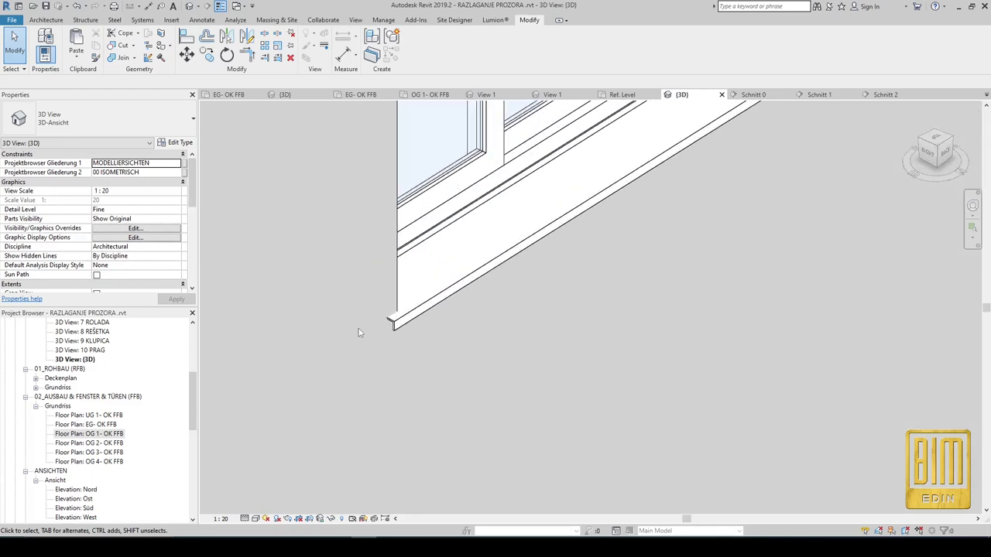
{"action": "scroll", "coordinate": [457, 381], "scroll_direction": "down", "scroll_amount": 5}
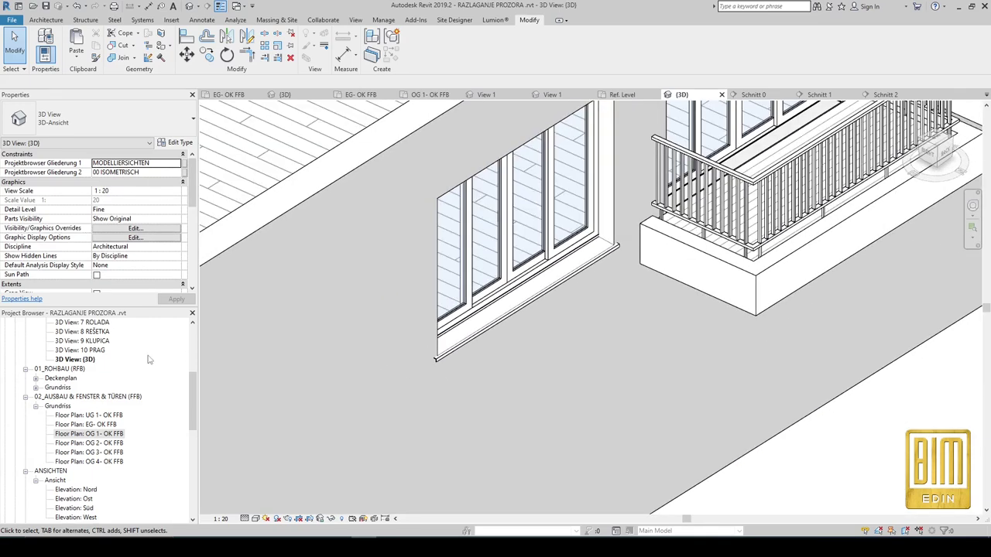
Open Floor Plan OG 1 - OK FFB at the French balcony door.
{"action": "double_click", "coordinate": [103, 435]}
{"action": "scroll", "coordinate": [542, 456], "scroll_direction": "up", "scroll_amount": 4}
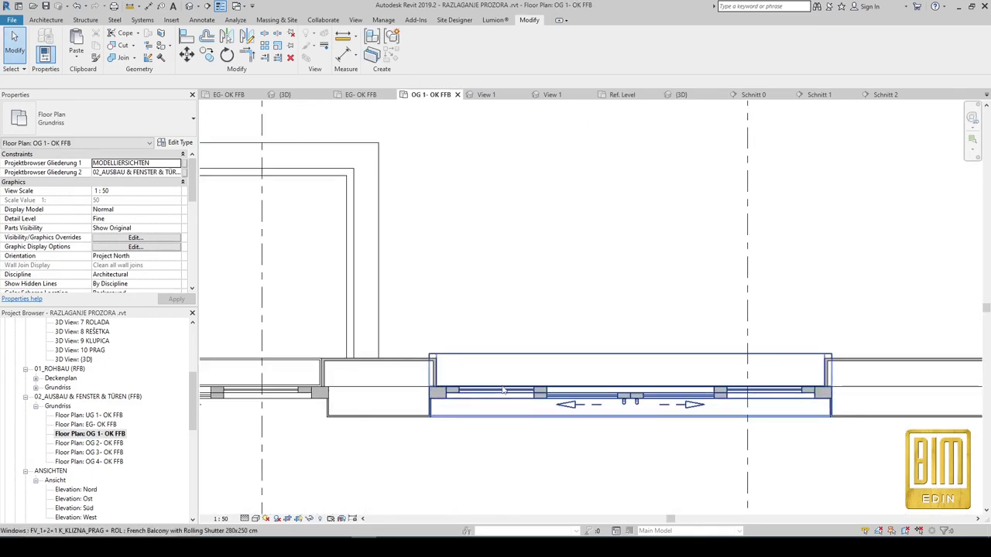
{"action": "left_click", "coordinate": [46, 19]}
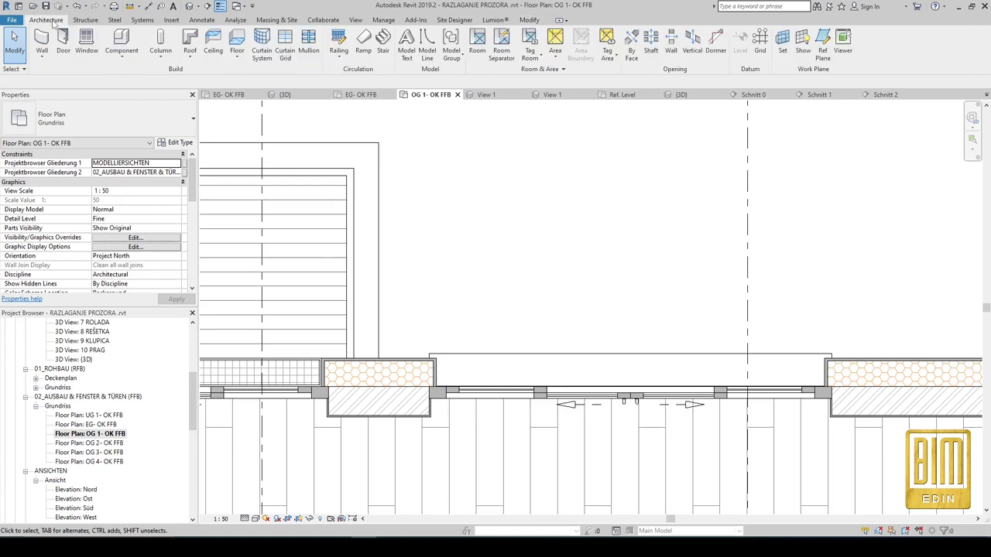
Sketch a 270 cm railing between the wall corners across the French balcony opening.
{"action": "left_click", "coordinate": [333, 42]}
{"action": "scroll", "coordinate": [435, 371], "scroll_direction": "up", "scroll_amount": 3}
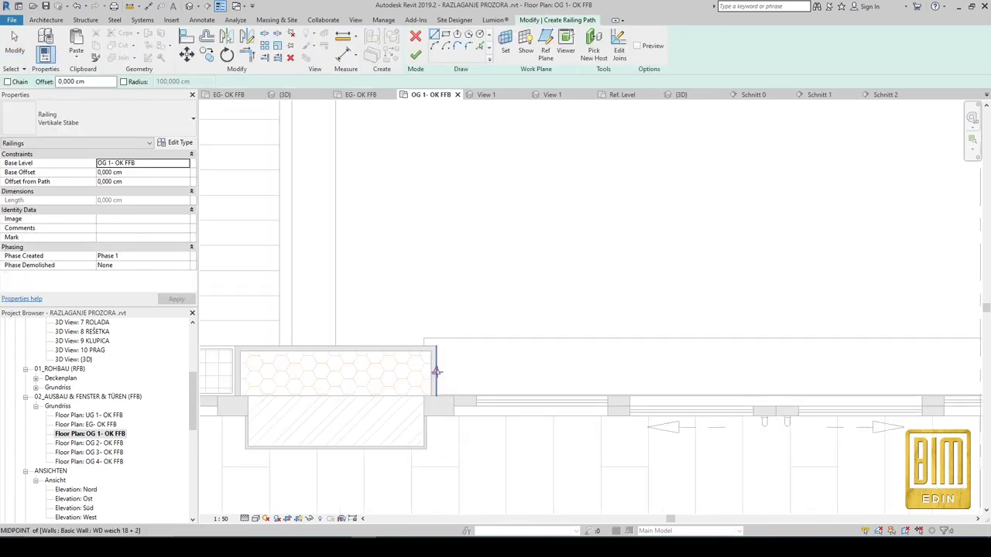
{"action": "left_click", "coordinate": [436, 372]}
{"action": "scroll", "coordinate": [436, 372], "scroll_direction": "down", "scroll_amount": 3}
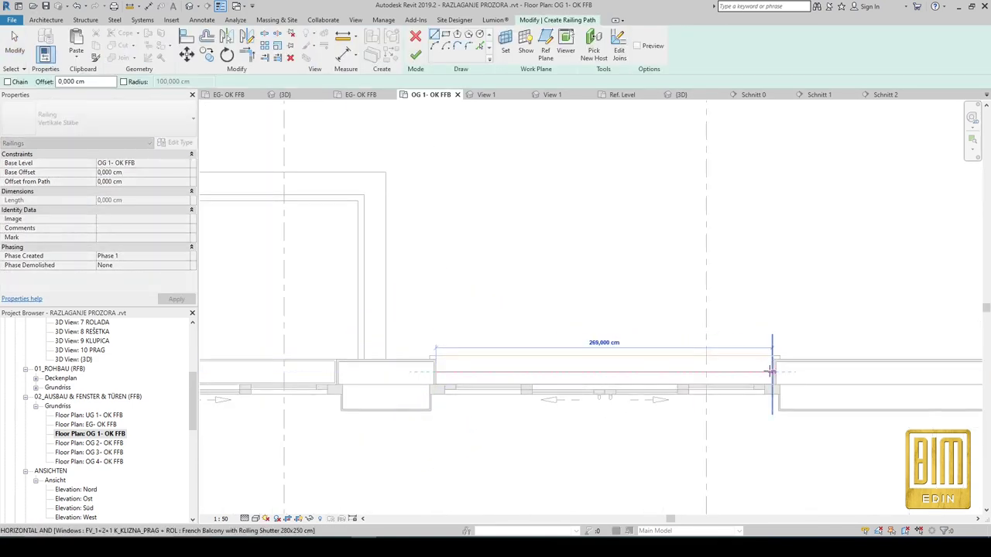
{"action": "left_click", "coordinate": [774, 371]}
{"action": "scroll", "coordinate": [774, 372], "scroll_direction": "up", "scroll_amount": 2}
{"action": "scroll", "coordinate": [774, 371], "scroll_direction": "up", "scroll_amount": 2}
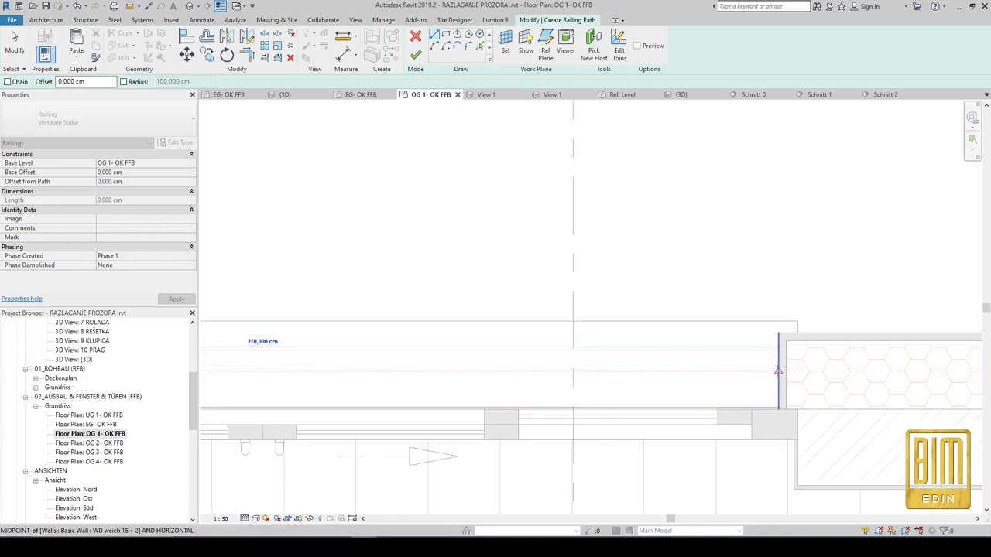
{"action": "scroll", "coordinate": [674, 368], "scroll_direction": "down", "scroll_amount": 2}
{"action": "left_click", "coordinate": [415, 55]}
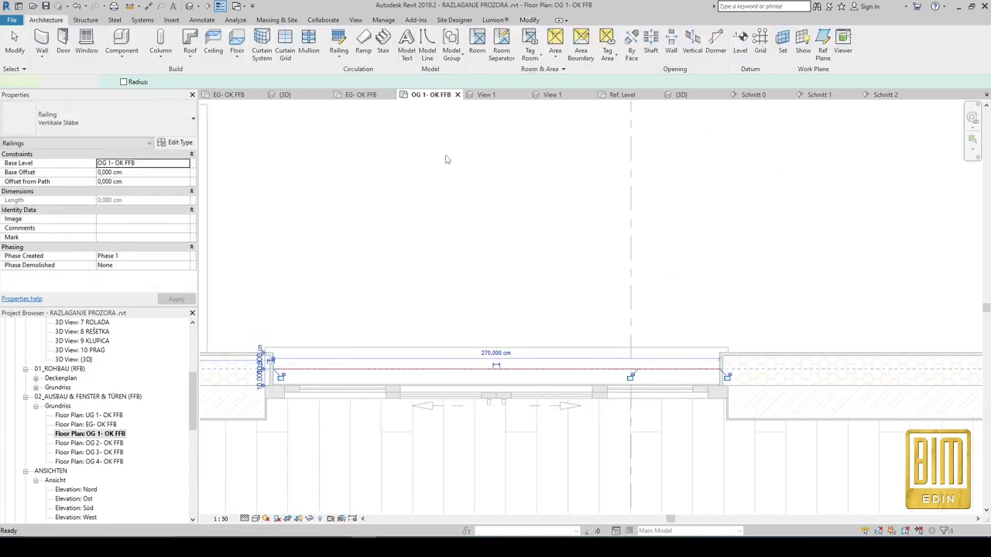
Go to section Schnitt 2 from the section line through the window.
{"action": "left_click", "coordinate": [476, 243]}
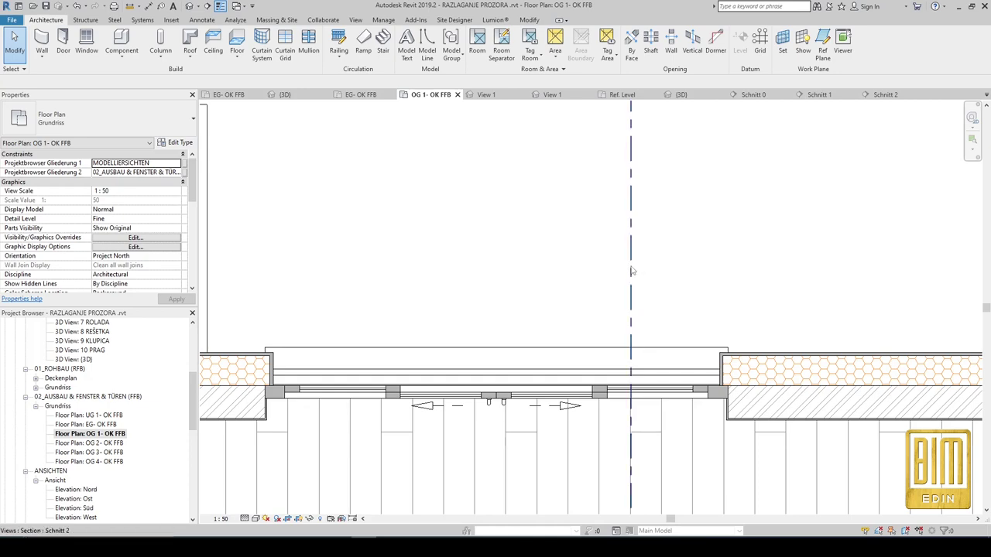
{"action": "right_click", "coordinate": [632, 266]}
{"action": "left_click", "coordinate": [678, 326]}
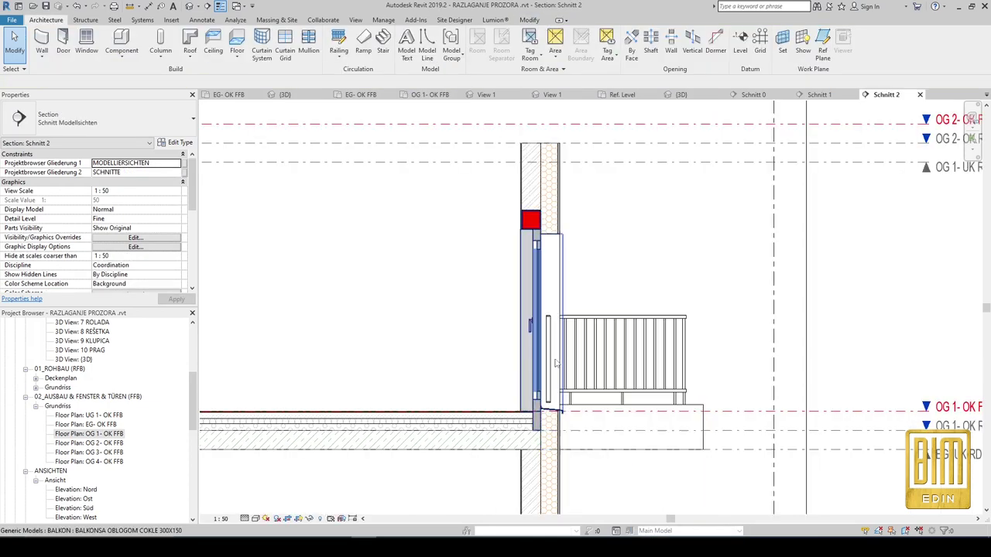
In the 3D view, set the right French balcony window type's Height to 250 cm.
{"action": "left_click", "coordinate": [189, 6]}
{"action": "middle_click_drag", "start_coordinate": [496, 253], "coordinate": [643, 355], "text": "shift"}
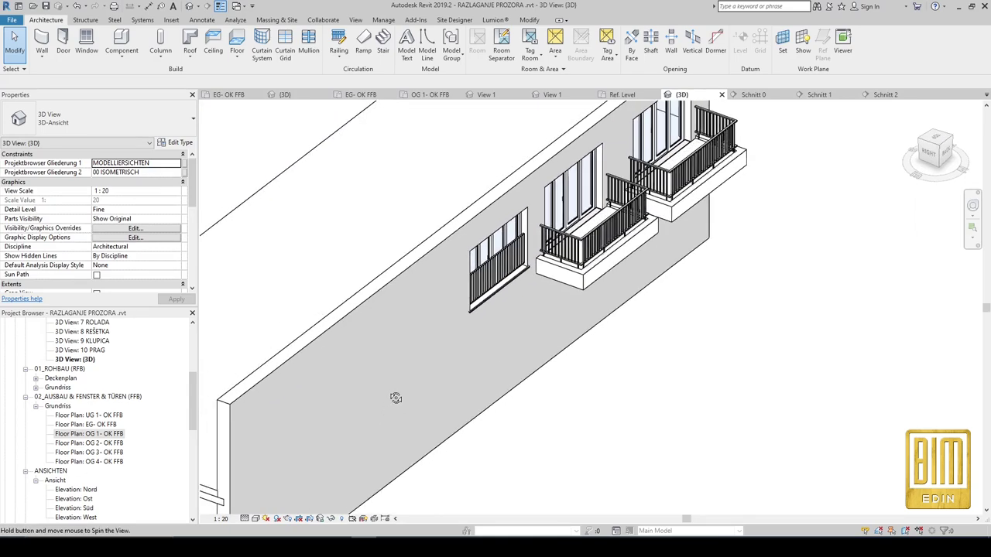
{"action": "scroll", "coordinate": [682, 201], "scroll_direction": "up", "scroll_amount": 4}
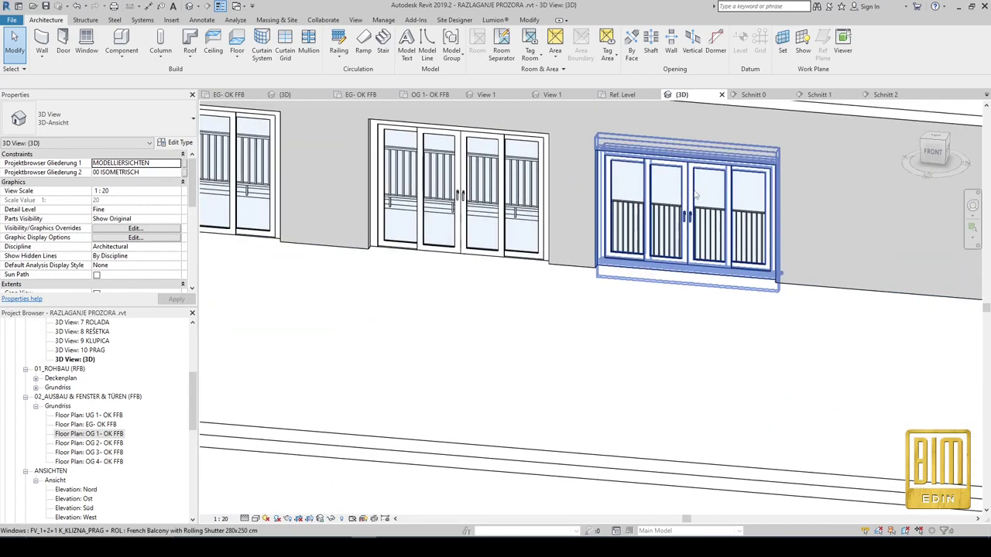
{"action": "left_click", "coordinate": [691, 193]}
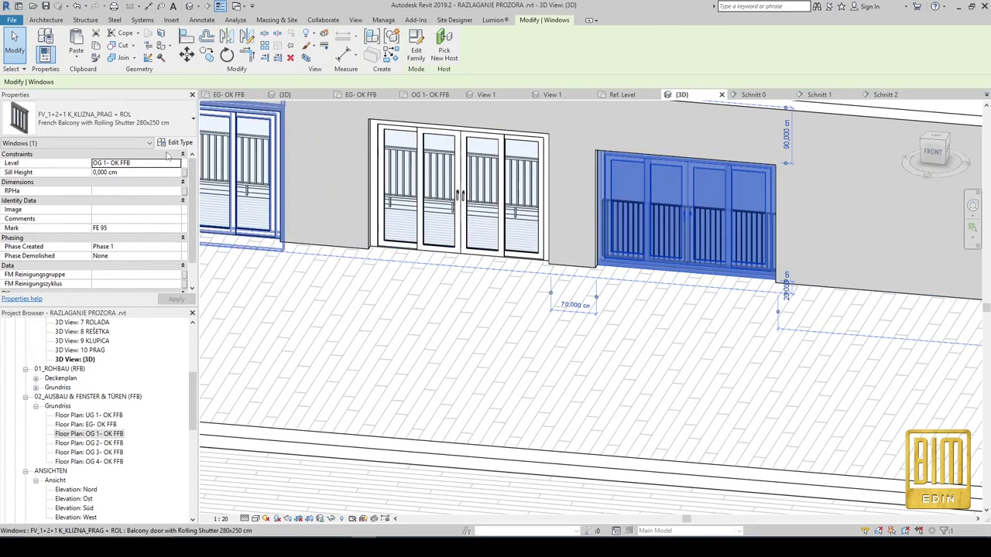
{"action": "left_click", "coordinate": [173, 142]}
{"action": "scroll", "coordinate": [166, 325], "scroll_direction": "down", "scroll_amount": 4}
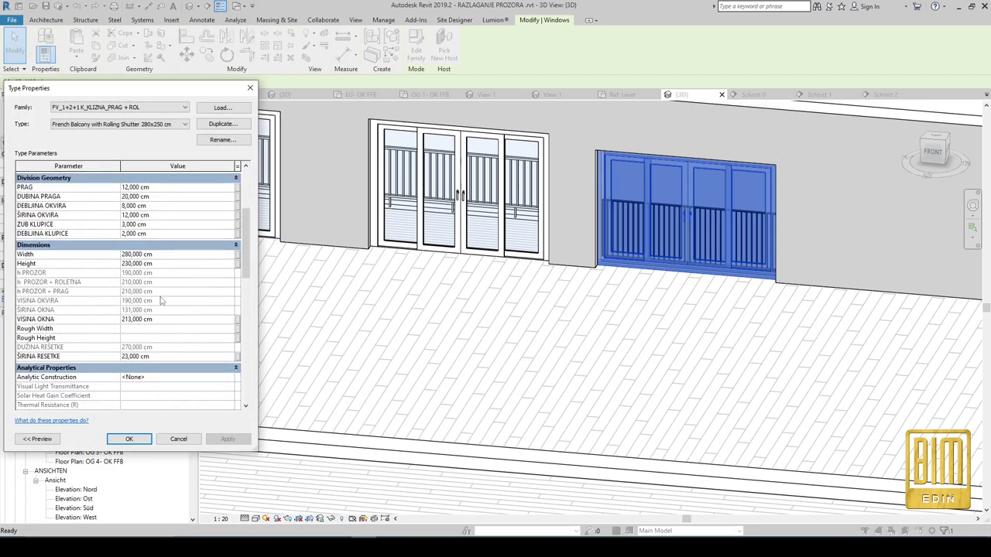
{"action": "left_click", "coordinate": [170, 263]}
{"action": "type", "text": "250"}
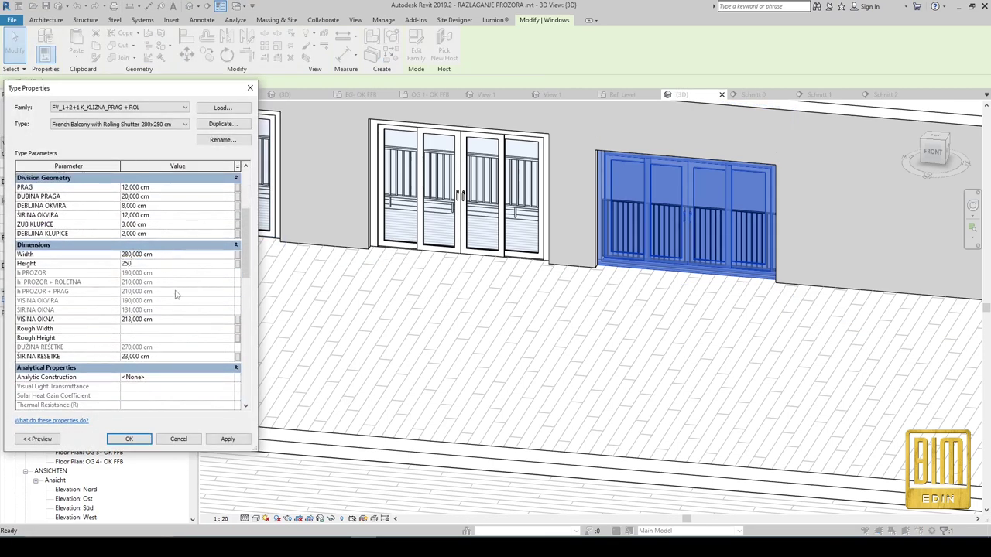
{"action": "left_click", "coordinate": [232, 442]}
{"action": "key", "text": "Return"}
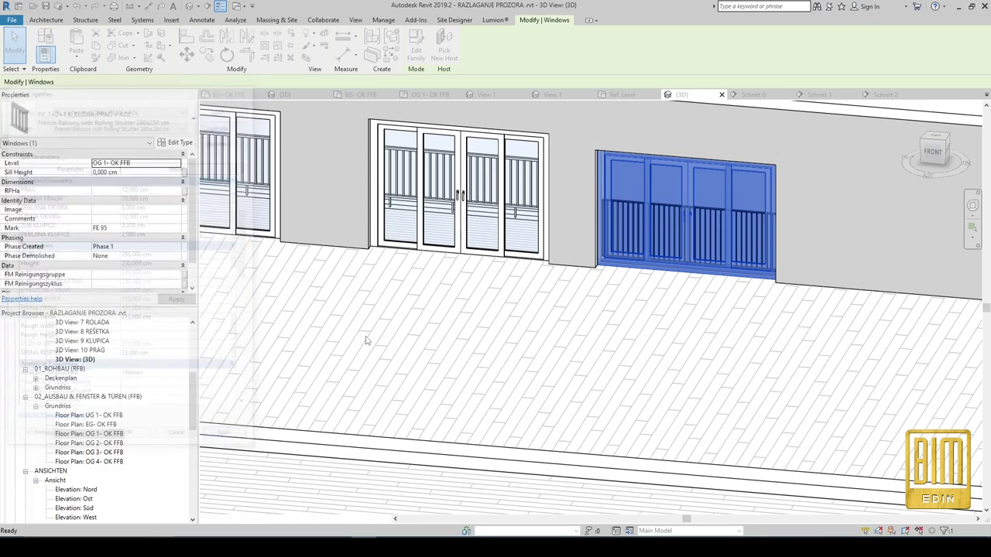
Reselect the window, orbit to view the balconies, and open the OG 1 - OK FFB plan.
{"action": "scroll", "coordinate": [542, 232], "scroll_direction": "down", "scroll_amount": 3}
{"action": "key", "text": "Escape"}
{"action": "scroll", "coordinate": [589, 174], "scroll_direction": "up", "scroll_amount": 3}
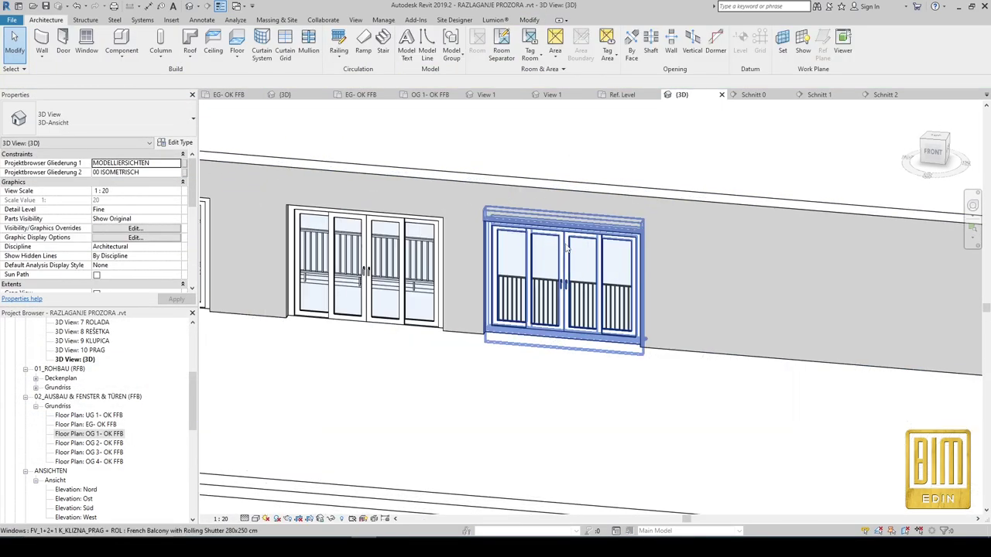
{"action": "left_click", "coordinate": [553, 247]}
{"action": "middle_click_drag", "start_coordinate": [553, 246], "coordinate": [542, 362], "text": "shift"}
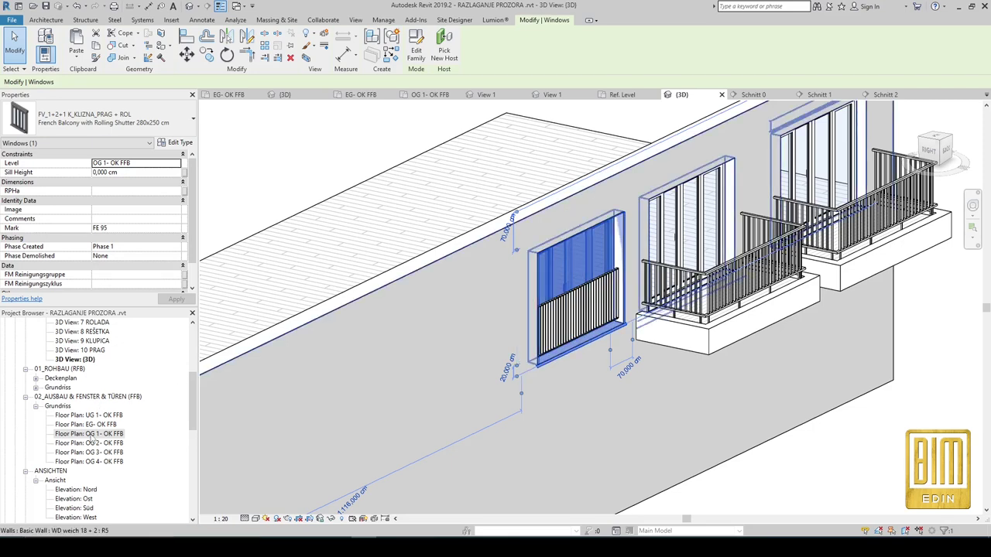
{"action": "double_click", "coordinate": [91, 434]}
{"action": "scroll", "coordinate": [620, 278], "scroll_direction": "down", "scroll_amount": 1}
Window-select the balcony door and its railing and copy both 300 cm to the right.
{"action": "left_click", "coordinate": [358, 296]}
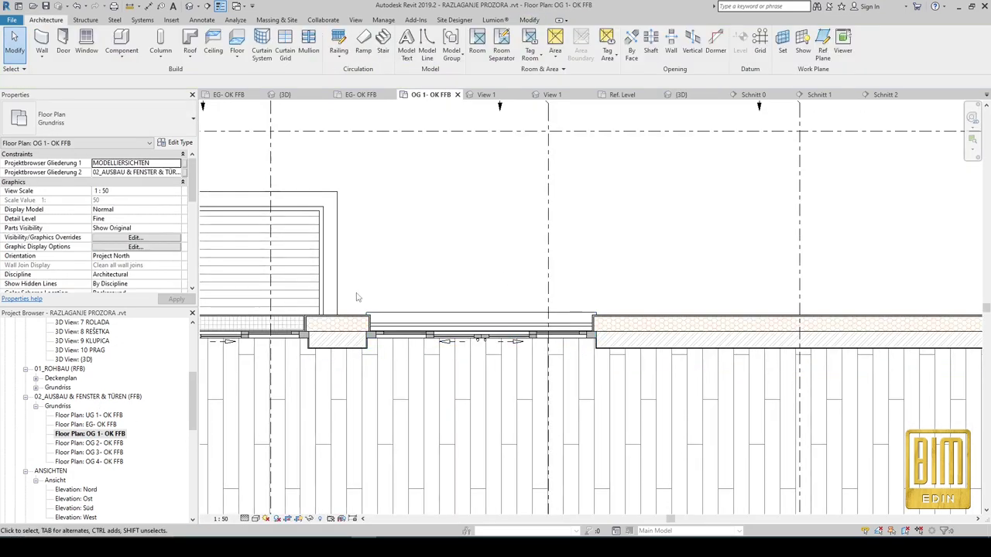
{"action": "left_click_drag", "start_coordinate": [358, 297], "coordinate": [612, 392]}
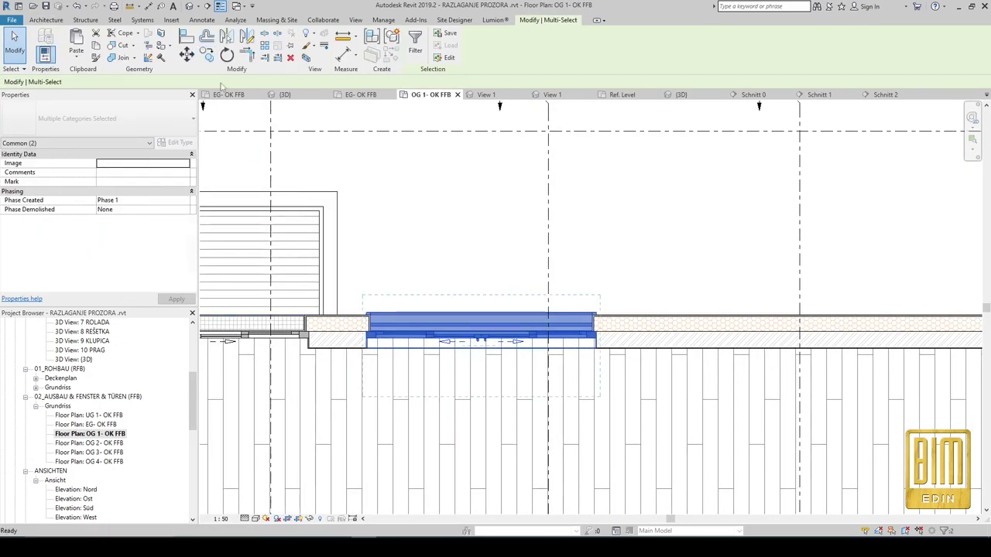
{"action": "left_click", "coordinate": [207, 53]}
{"action": "left_click", "coordinate": [479, 335]}
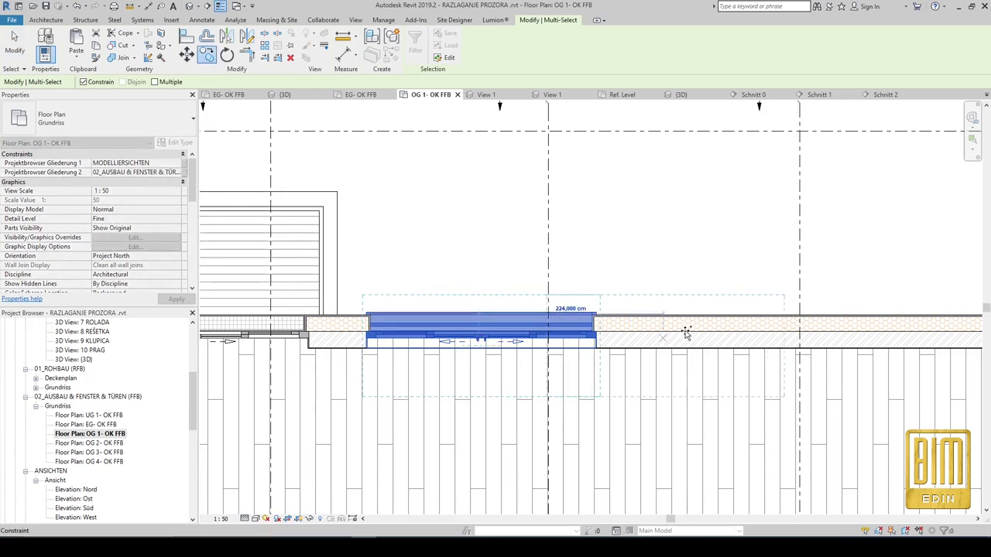
{"action": "left_click", "coordinate": [725, 331]}
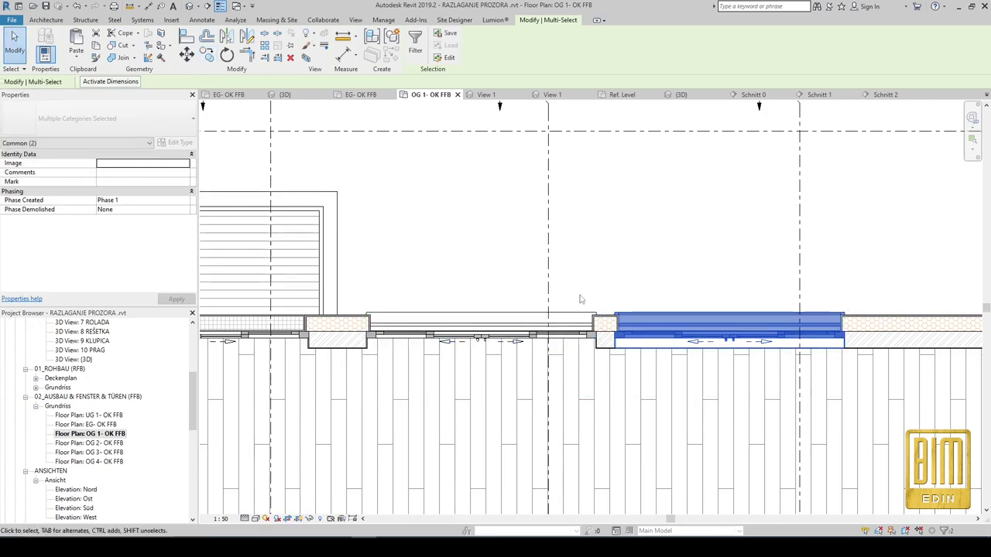
{"action": "scroll", "coordinate": [681, 263], "scroll_direction": "down", "scroll_amount": 4}
{"action": "scroll", "coordinate": [712, 188], "scroll_direction": "up", "scroll_amount": 2}
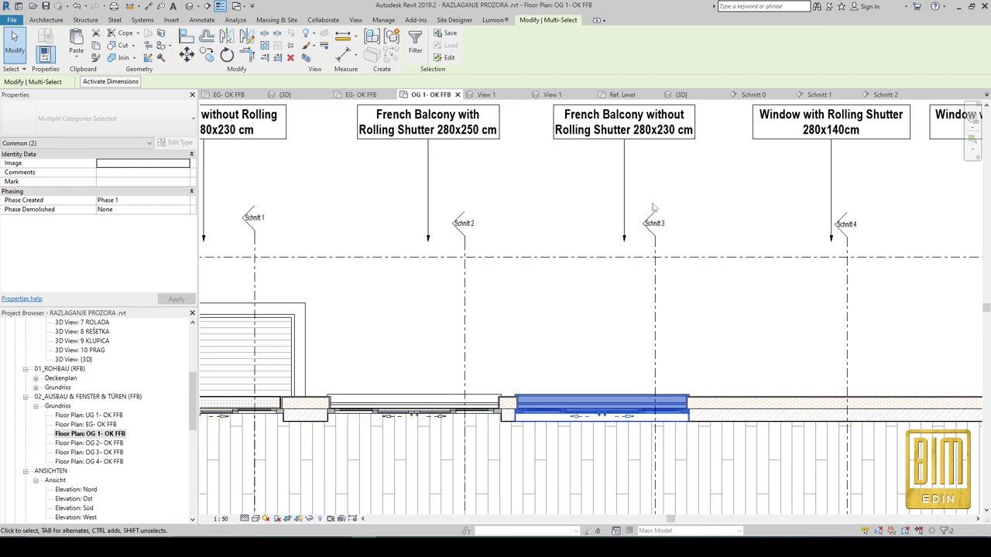
{"action": "scroll", "coordinate": [639, 140], "scroll_direction": "up", "scroll_amount": 2}
Copy the 'French Balcony without Rolling Shutter 280x230 cm' label text to the clipboard.
{"action": "scroll", "coordinate": [639, 139], "scroll_direction": "up", "scroll_amount": 2}
{"action": "scroll", "coordinate": [639, 139], "scroll_direction": "up", "scroll_amount": 2}
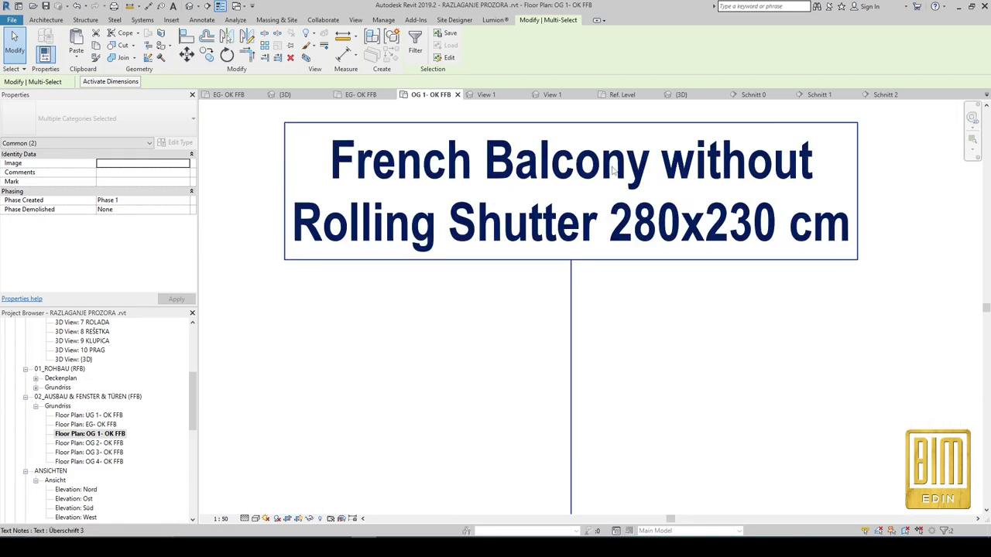
{"action": "double_click", "coordinate": [633, 224]}
{"action": "left_click_drag", "start_coordinate": [851, 233], "coordinate": [292, 163]}
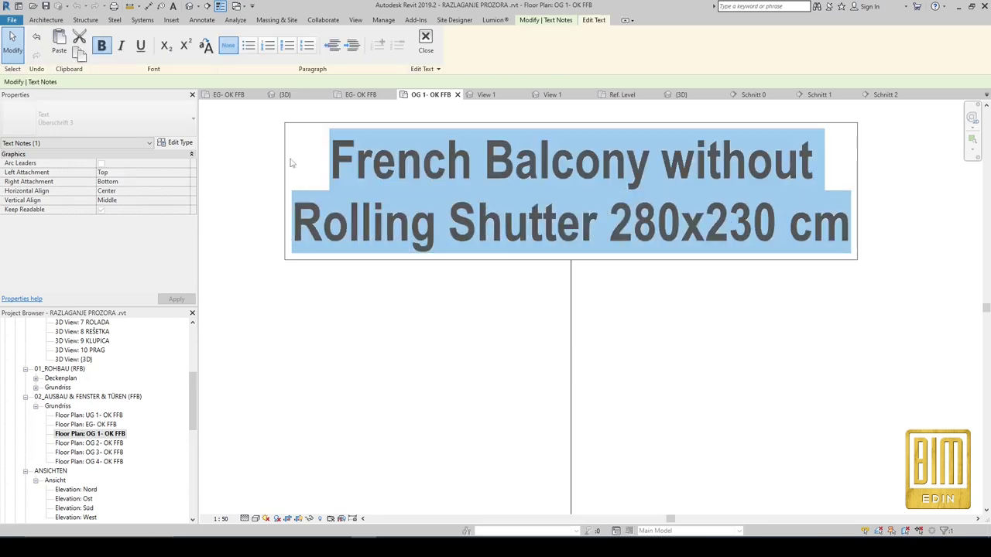
{"action": "right_click", "coordinate": [487, 174]}
{"action": "left_click", "coordinate": [532, 219]}
{"action": "scroll", "coordinate": [573, 174], "scroll_direction": "down", "scroll_amount": 5}
{"action": "scroll", "coordinate": [572, 172], "scroll_direction": "down", "scroll_amount": 2}
{"action": "scroll", "coordinate": [546, 357], "scroll_direction": "up", "scroll_amount": 5}
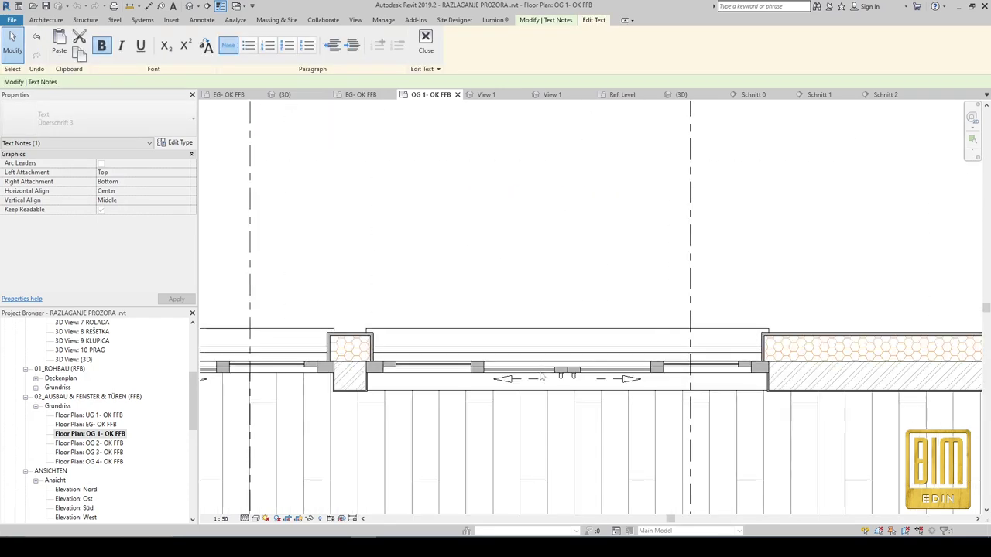
Select the copied balcony window and open its type properties.
{"action": "left_click", "coordinate": [546, 358]}
{"action": "left_click", "coordinate": [545, 358]}
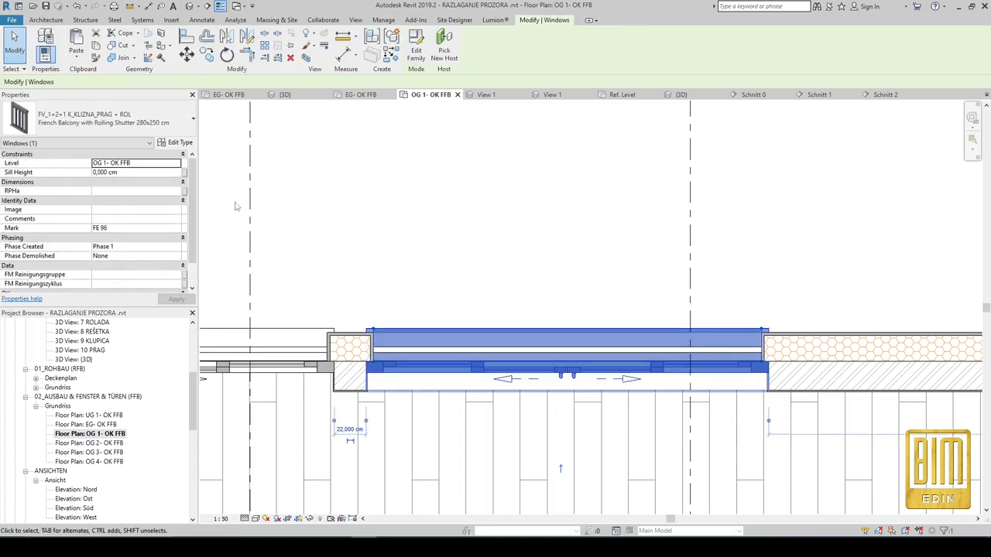
{"action": "left_click", "coordinate": [178, 142]}
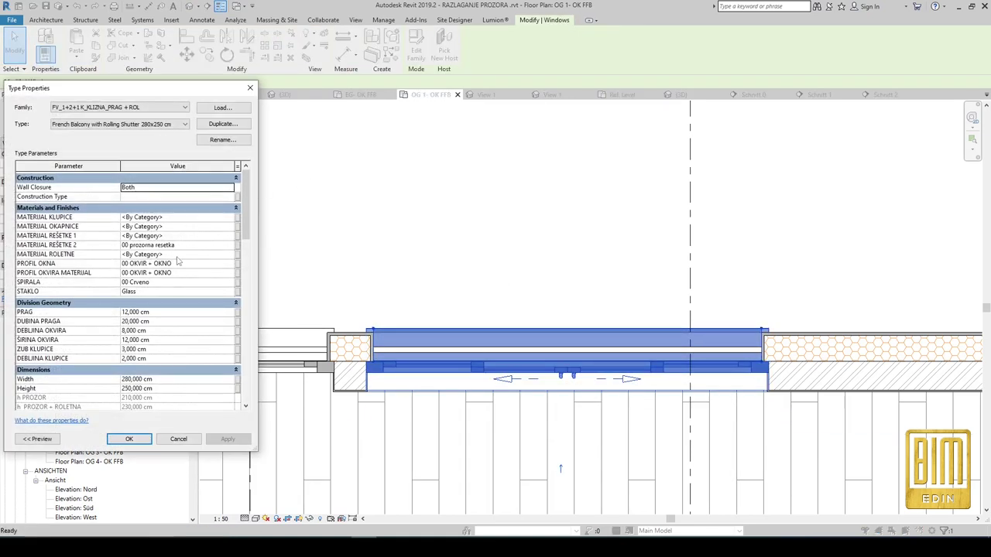
Name the new type 'French Balcony without Rolling Shutter 280x230 cm' by pasting the label text.
{"action": "left_click", "coordinate": [220, 140]}
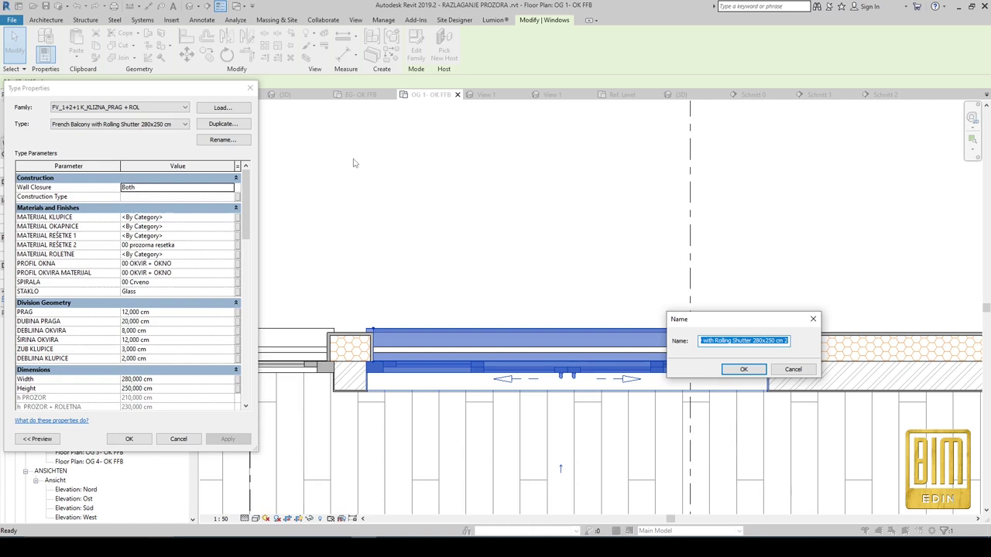
{"action": "key", "text": "ctrl+v"}
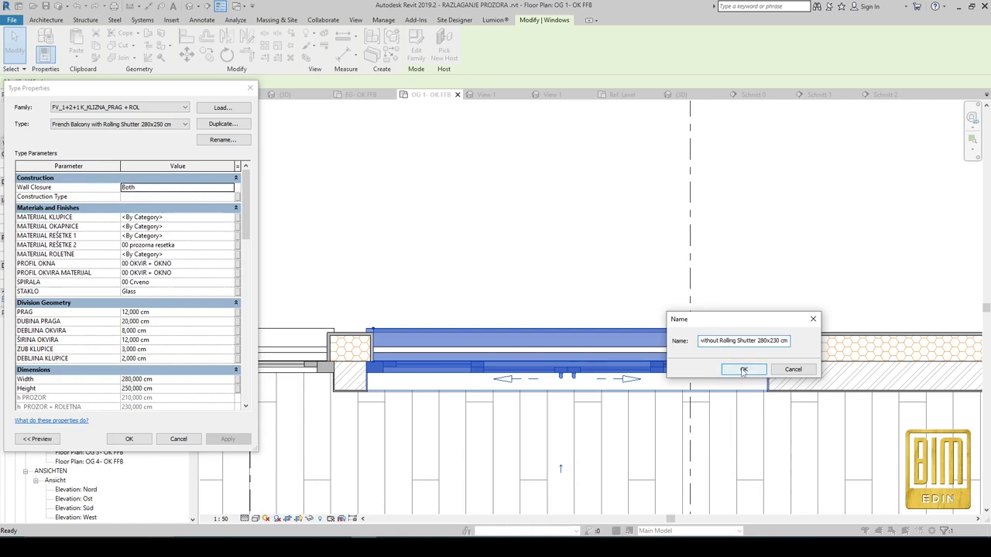
{"action": "left_click", "coordinate": [744, 371]}
Set the new type's Height to 230 cm and accept the type properties.
{"action": "scroll", "coordinate": [201, 333], "scroll_direction": "down", "scroll_amount": 3}
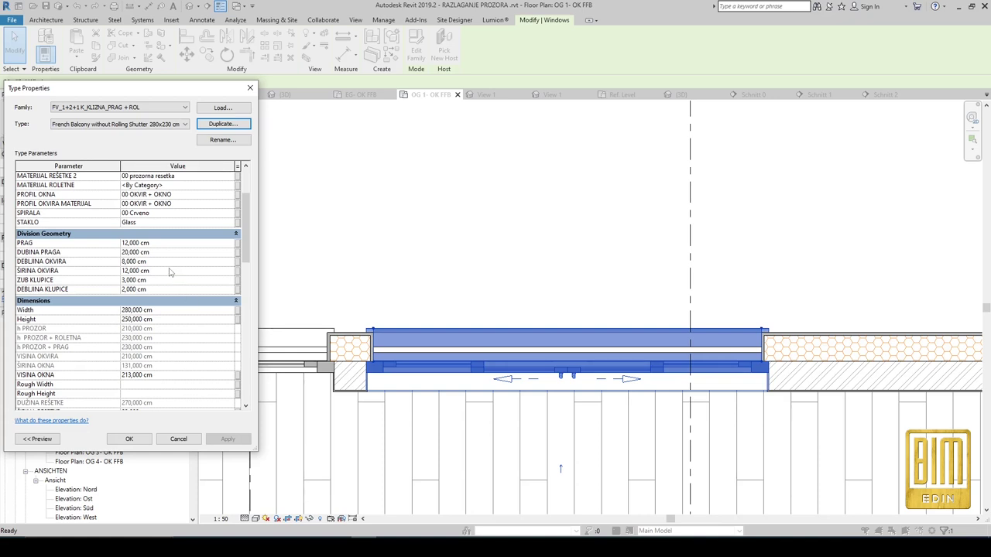
{"action": "left_click", "coordinate": [178, 319]}
{"action": "type", "text": "230,000"}
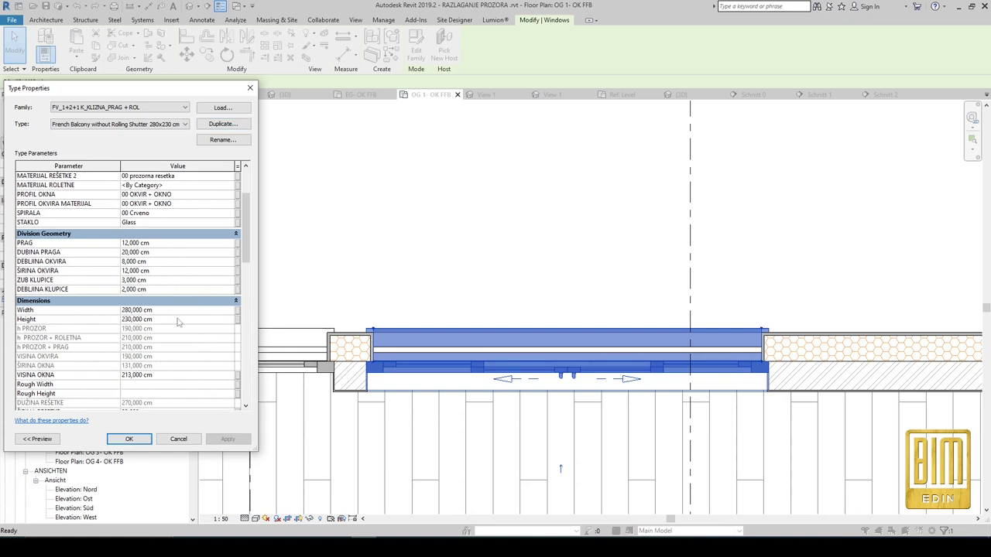
{"action": "key", "text": "Return"}
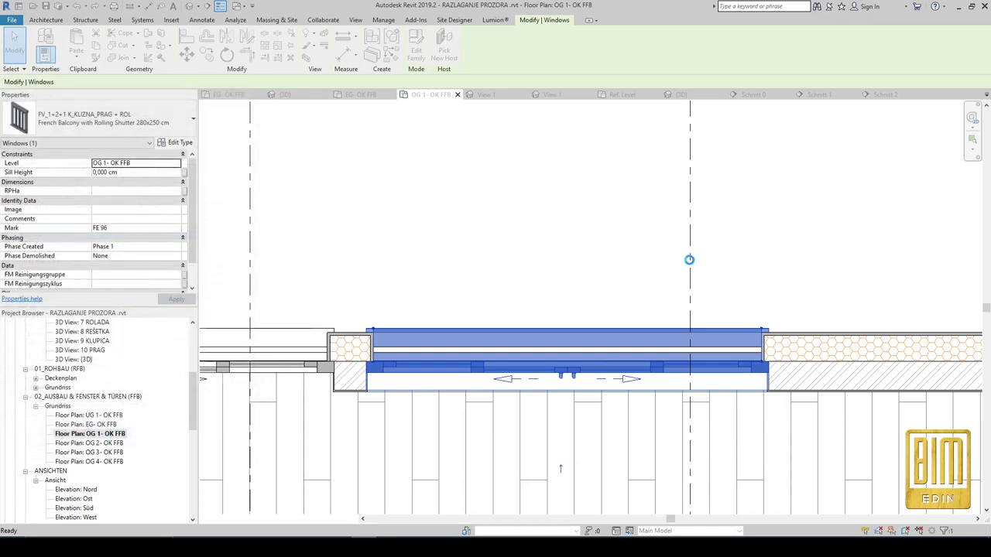
{"action": "left_click", "coordinate": [690, 261]}
{"action": "right_click", "coordinate": [690, 262]}
Open section Schnitt 3 and select the French Balcony door in it.
{"action": "left_click", "coordinate": [724, 321]}
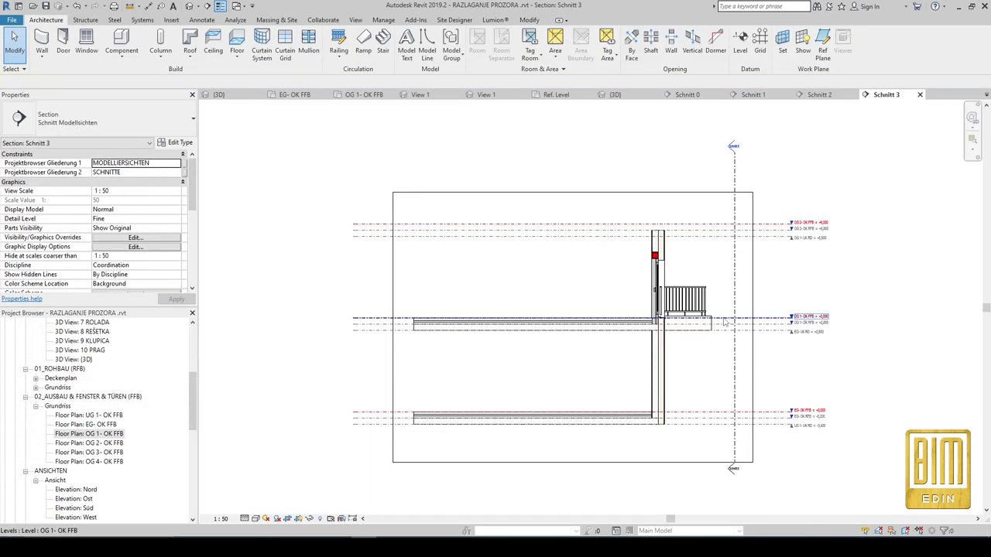
{"action": "scroll", "coordinate": [641, 241], "scroll_direction": "up", "scroll_amount": 1}
{"action": "scroll", "coordinate": [641, 241], "scroll_direction": "up", "scroll_amount": 3}
{"action": "scroll", "coordinate": [640, 241], "scroll_direction": "up", "scroll_amount": 1}
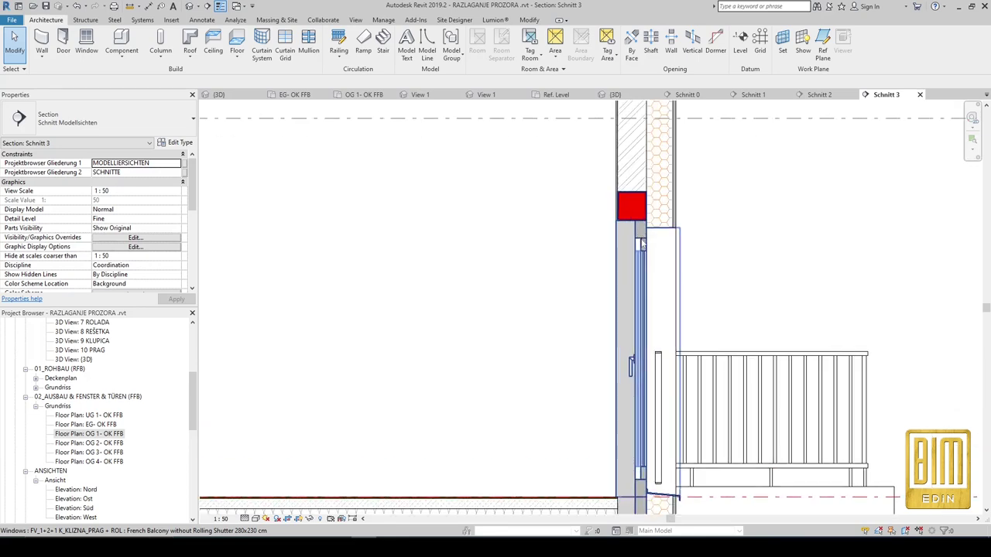
{"action": "left_click", "coordinate": [641, 242]}
{"action": "scroll", "coordinate": [641, 242], "scroll_direction": "up", "scroll_amount": 2}
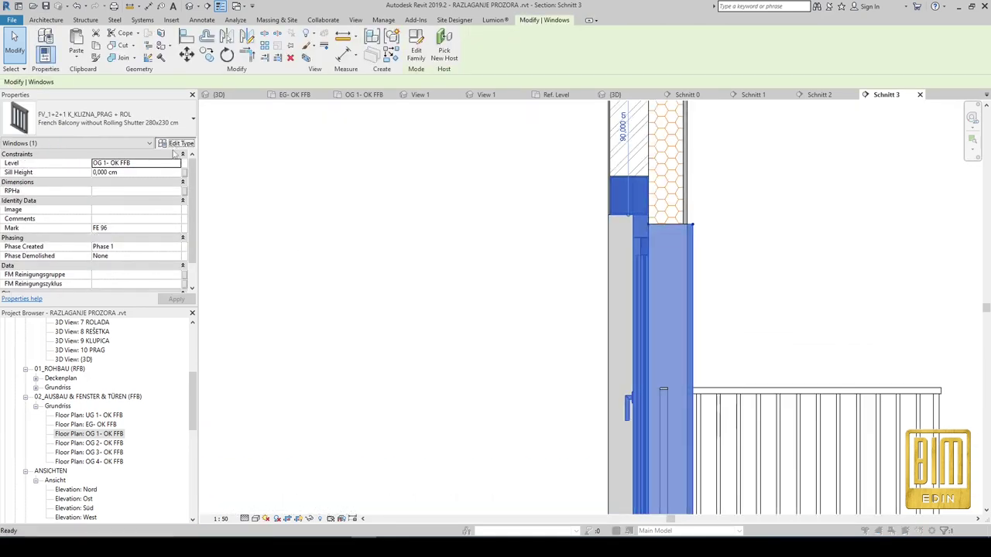
Set the door type's shutter-box dimensions to 0 and apply, dismissing the warning.
{"action": "left_click", "coordinate": [177, 143]}
{"action": "scroll", "coordinate": [181, 329], "scroll_direction": "down", "scroll_amount": 5}
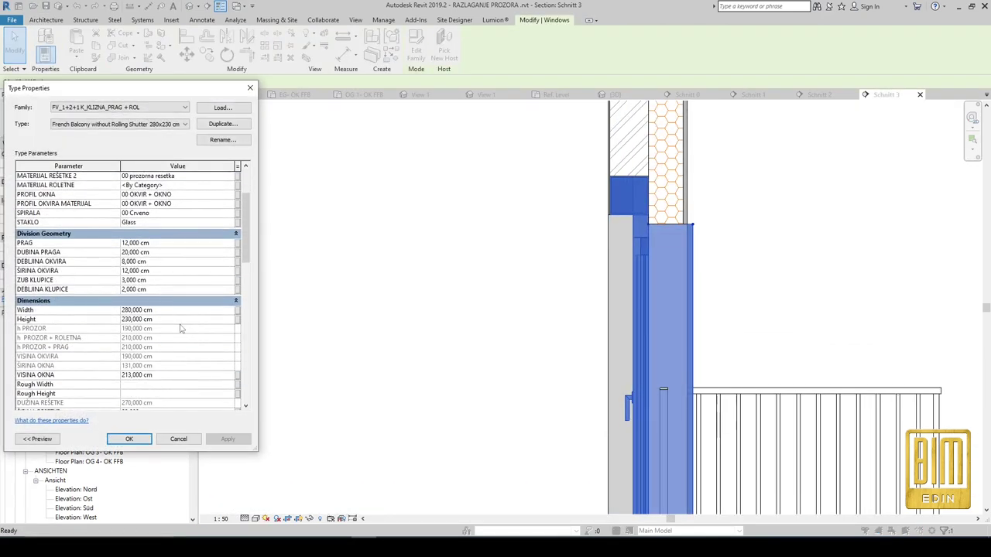
{"action": "scroll", "coordinate": [181, 329], "scroll_direction": "down", "scroll_amount": 2}
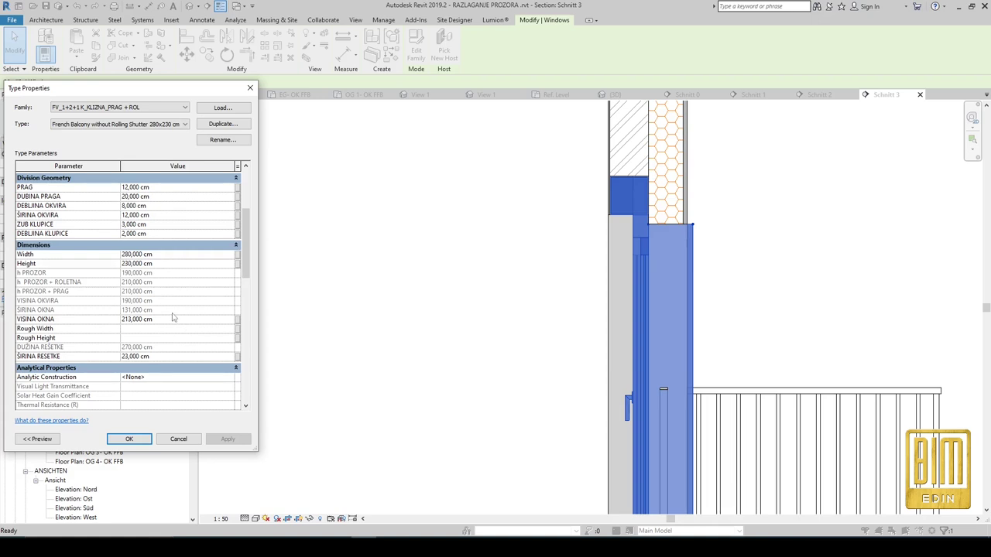
{"action": "scroll", "coordinate": [179, 325], "scroll_direction": "down", "scroll_amount": 3}
{"action": "scroll", "coordinate": [175, 318], "scroll_direction": "down", "scroll_amount": 1}
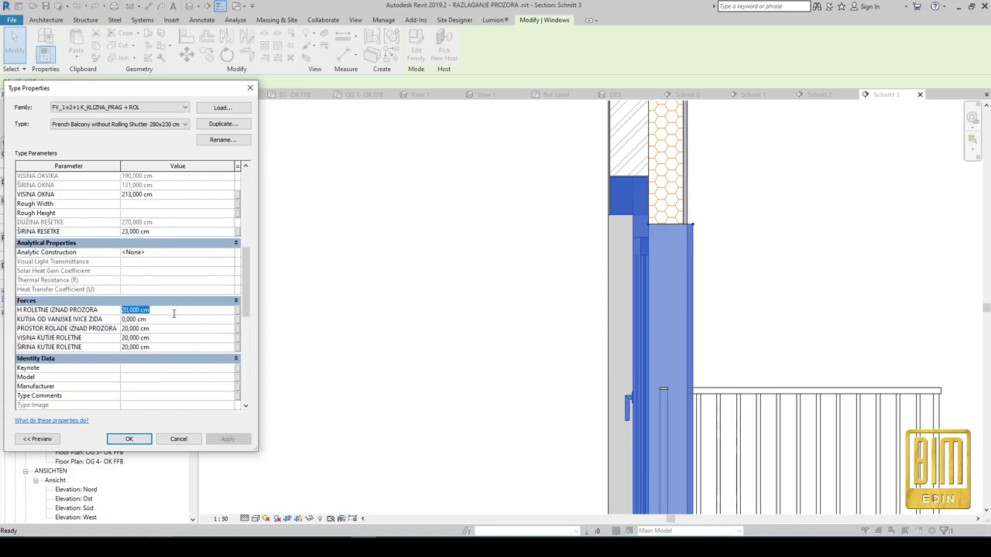
{"action": "type", "text": "0"}
{"action": "left_click", "coordinate": [182, 339]}
{"action": "type", "text": "0"}
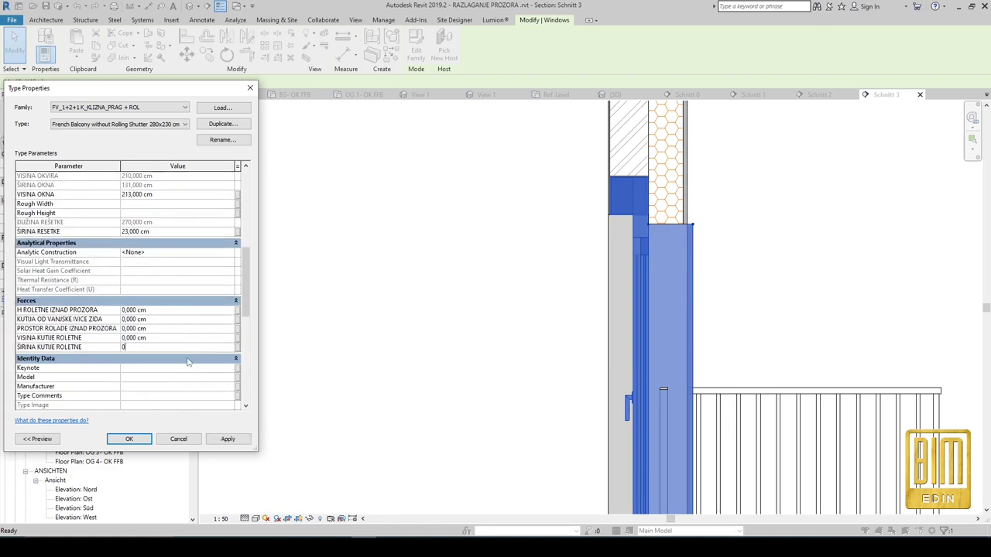
{"action": "scroll", "coordinate": [186, 363], "scroll_direction": "down", "scroll_amount": 4}
{"action": "scroll", "coordinate": [175, 371], "scroll_direction": "down", "scroll_amount": 4}
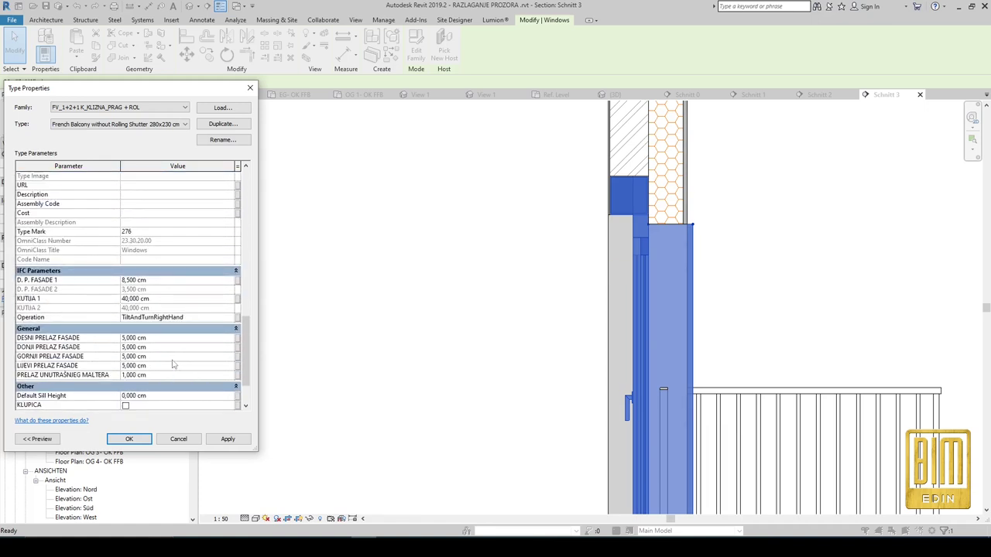
{"action": "left_click", "coordinate": [229, 441]}
{"action": "left_click", "coordinate": [168, 307]}
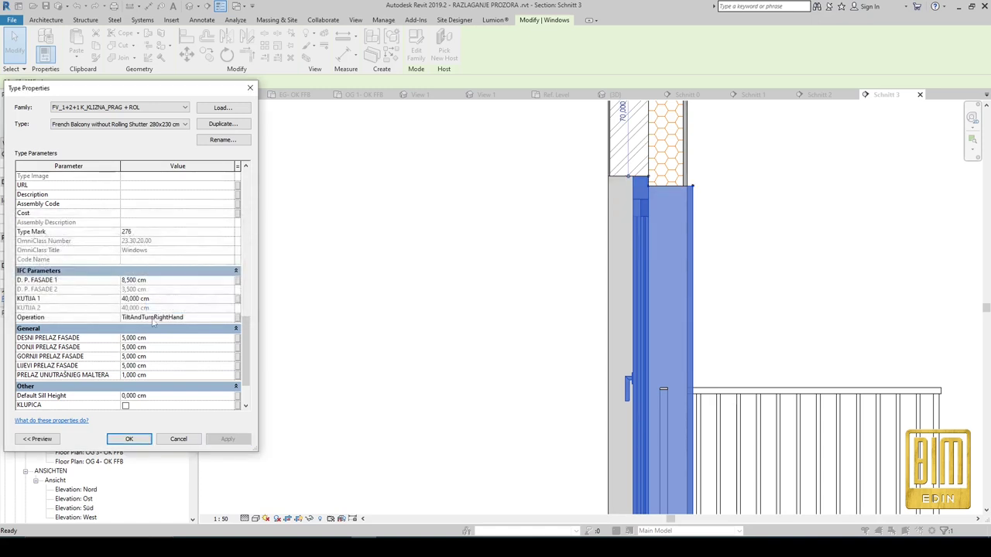
Switch off the ROLADA rolling shutter option and confirm the type changes.
{"action": "scroll", "coordinate": [183, 339], "scroll_direction": "down", "scroll_amount": 2}
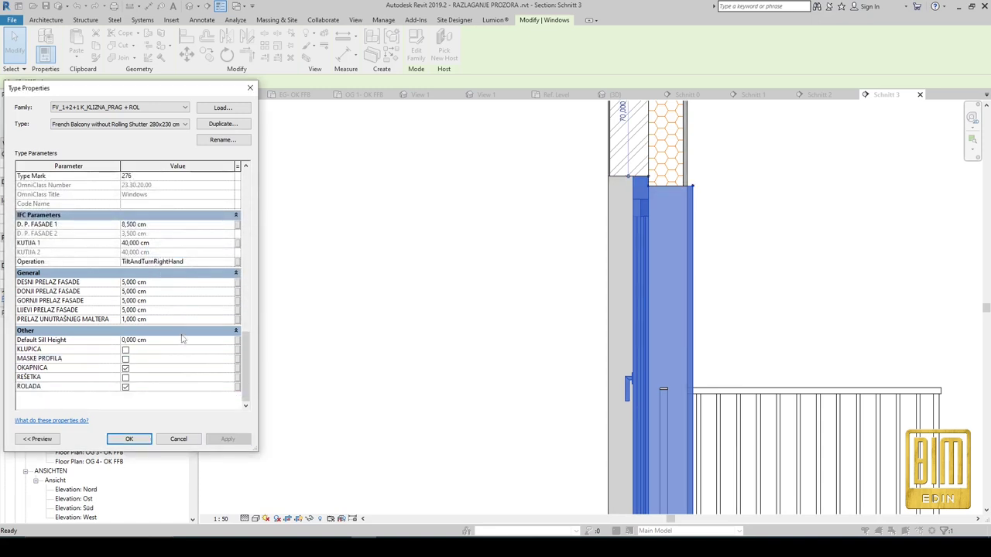
{"action": "left_click", "coordinate": [127, 387]}
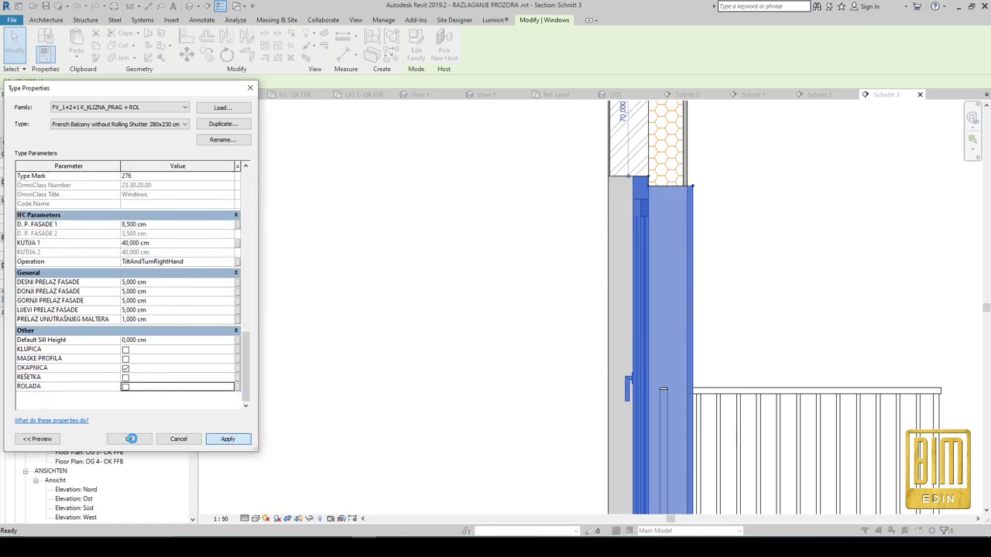
{"action": "left_click", "coordinate": [131, 439]}
{"action": "left_click", "coordinate": [168, 307]}
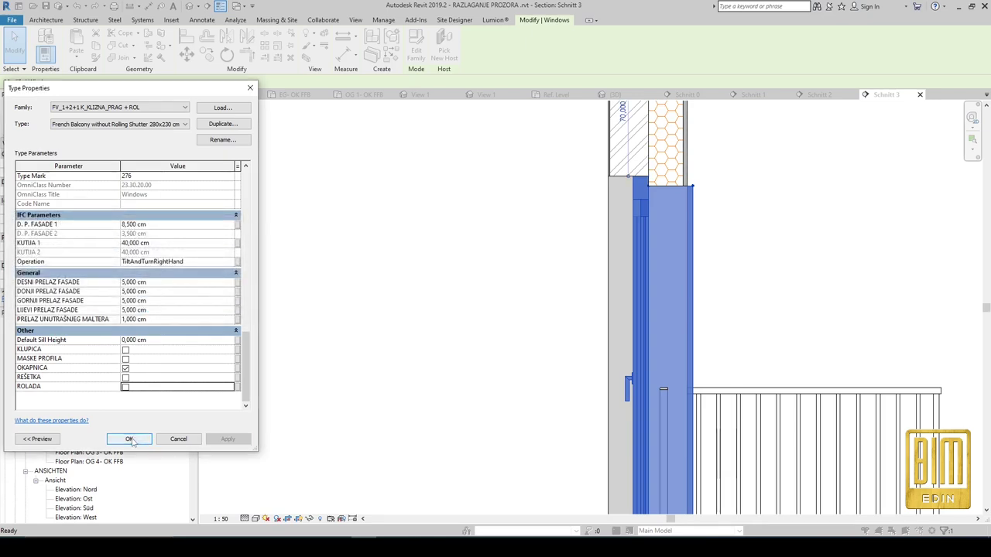
{"action": "scroll", "coordinate": [521, 226], "scroll_direction": "down", "scroll_amount": 2}
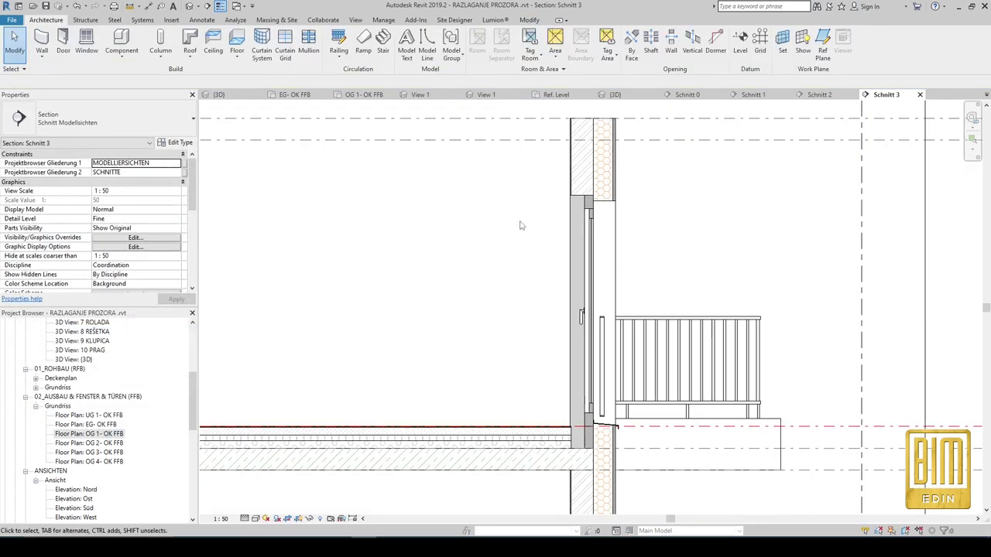
Select the FB 200 Parkett floor in plan OG 1 - OK FFB and edit its boundary.
{"action": "left_click", "coordinate": [530, 434]}
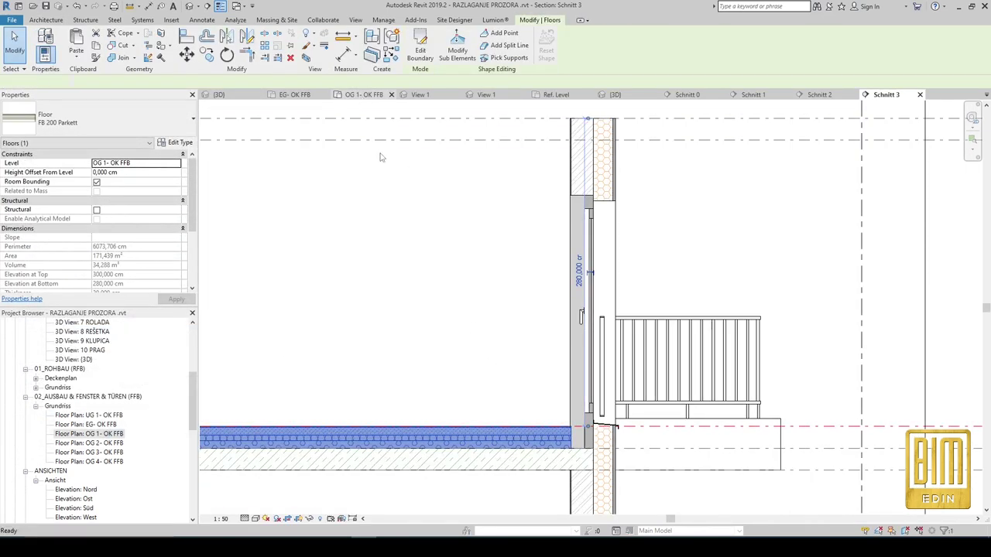
{"action": "key", "text": "ctrl+Tab"}
{"action": "left_click", "coordinate": [420, 48]}
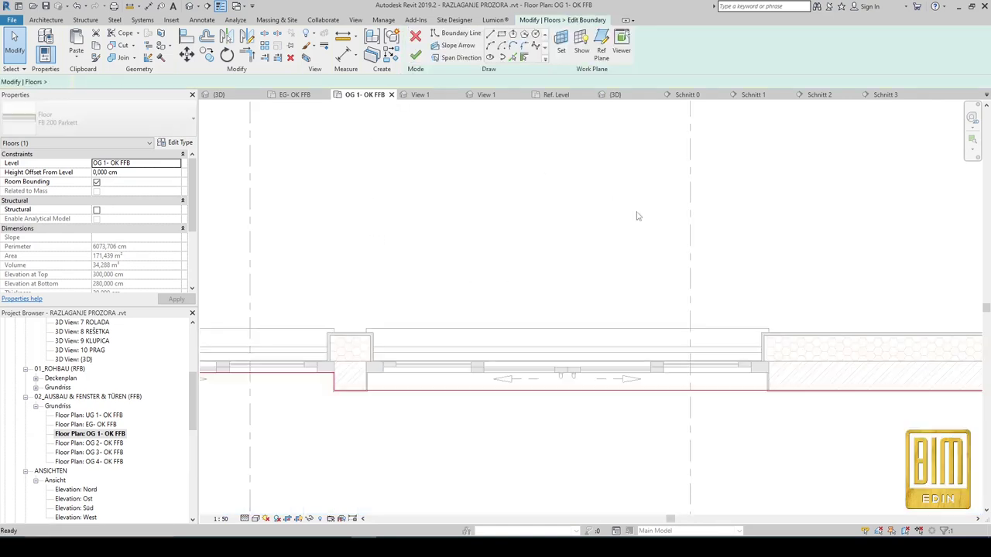
{"action": "scroll", "coordinate": [349, 316], "scroll_direction": "down", "scroll_amount": 2}
Move the boundary lines at the opening over to the opening edge with MV.
{"action": "left_click_drag", "start_coordinate": [292, 290], "coordinate": [502, 351]}
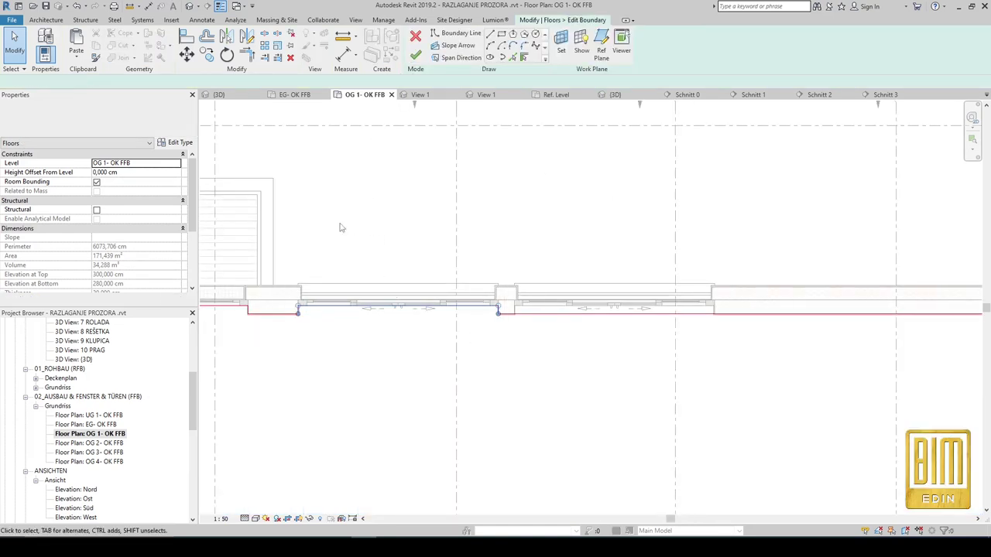
{"action": "key", "text": "m"}
{"action": "key", "text": "v"}
{"action": "scroll", "coordinate": [329, 298], "scroll_direction": "up", "scroll_amount": 2}
{"action": "scroll", "coordinate": [317, 294], "scroll_direction": "up", "scroll_amount": 2}
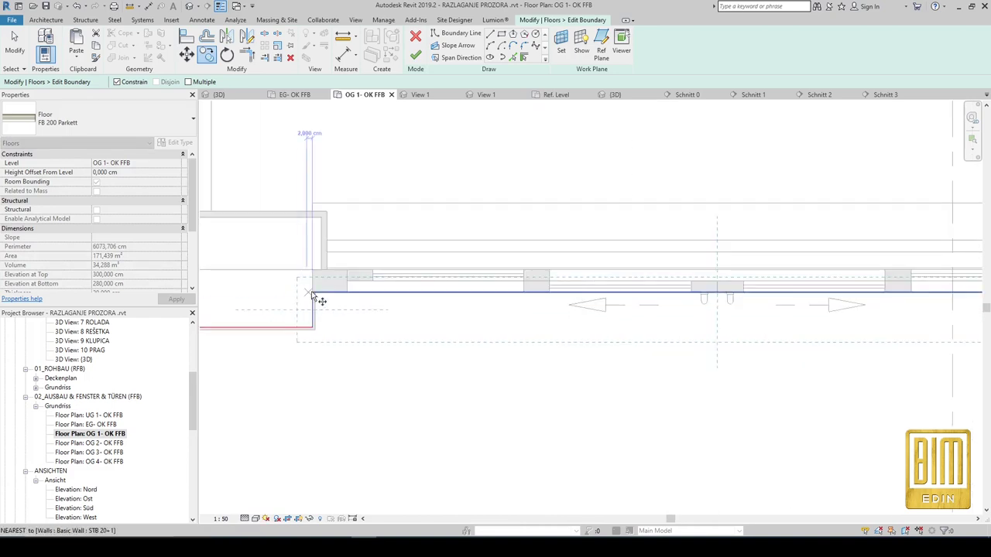
{"action": "scroll", "coordinate": [314, 292], "scroll_direction": "up", "scroll_amount": 2}
{"action": "left_click", "coordinate": [321, 299]}
{"action": "scroll", "coordinate": [279, 302], "scroll_direction": "down", "scroll_amount": 3}
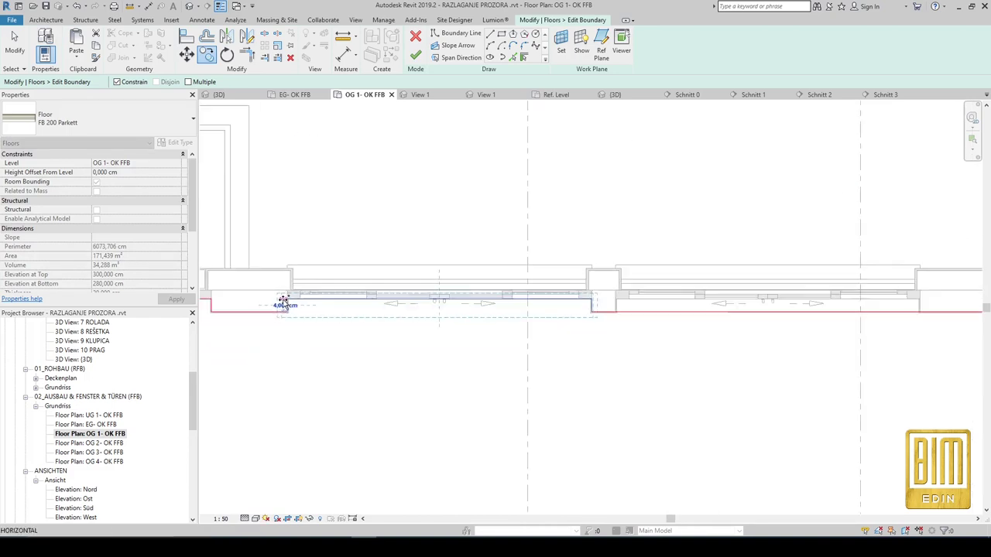
{"action": "scroll", "coordinate": [671, 298], "scroll_direction": "up", "scroll_amount": 2}
{"action": "scroll", "coordinate": [675, 301], "scroll_direction": "up", "scroll_amount": 1}
{"action": "left_click", "coordinate": [614, 299]}
{"action": "scroll", "coordinate": [483, 331], "scroll_direction": "down", "scroll_amount": 3}
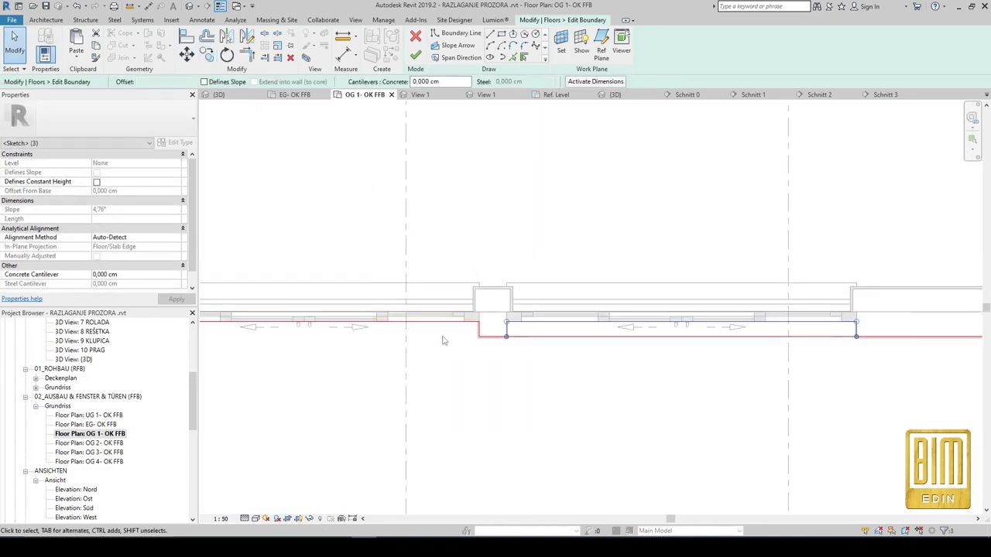
Split the boundary at the opening, trim the lines to a corner, and finish the floor.
{"action": "left_click", "coordinate": [264, 35]}
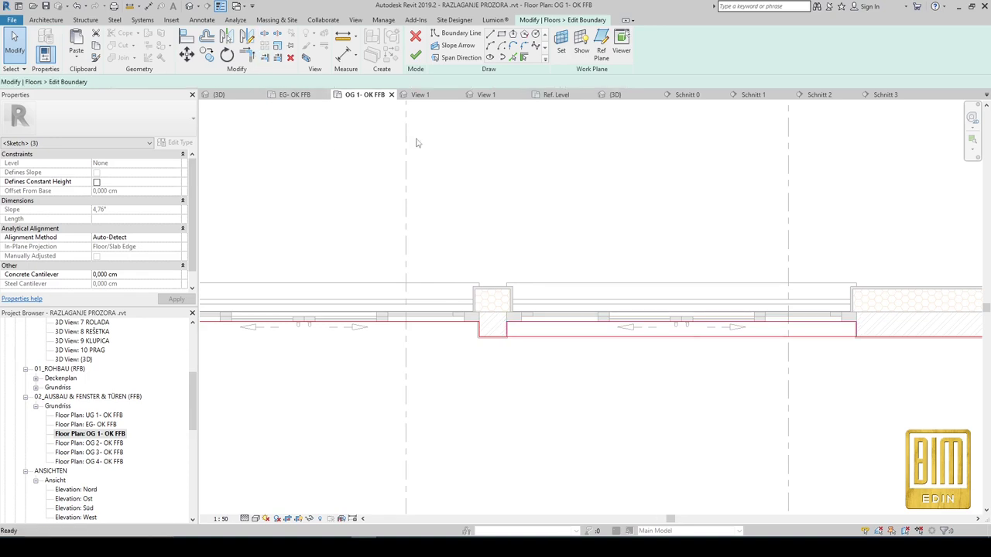
{"action": "left_click", "coordinate": [685, 337]}
{"action": "left_click", "coordinate": [246, 54]}
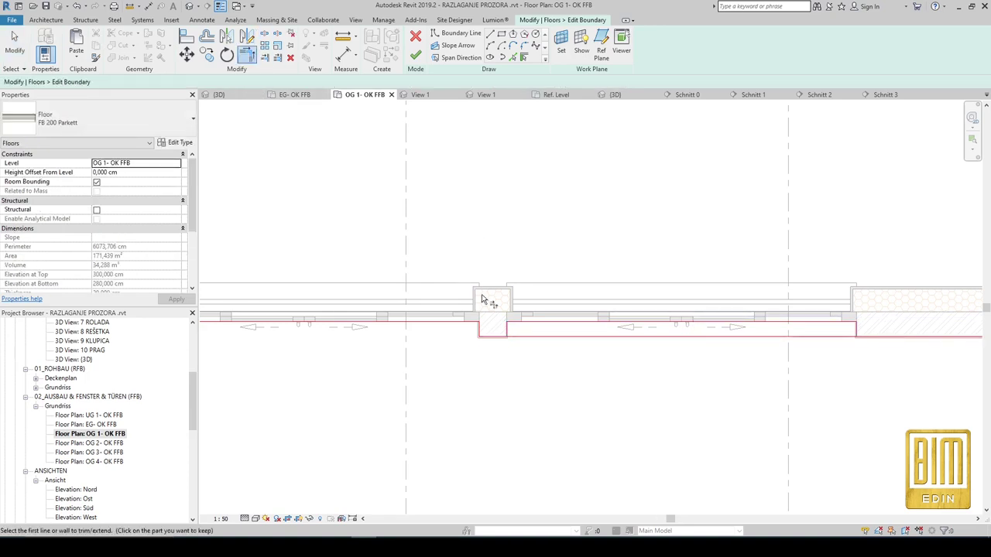
{"action": "scroll", "coordinate": [495, 317], "scroll_direction": "up", "scroll_amount": 2}
{"action": "left_click", "coordinate": [507, 329]}
{"action": "scroll", "coordinate": [697, 331], "scroll_direction": "right", "scroll_amount": 1, "text": "shift"}
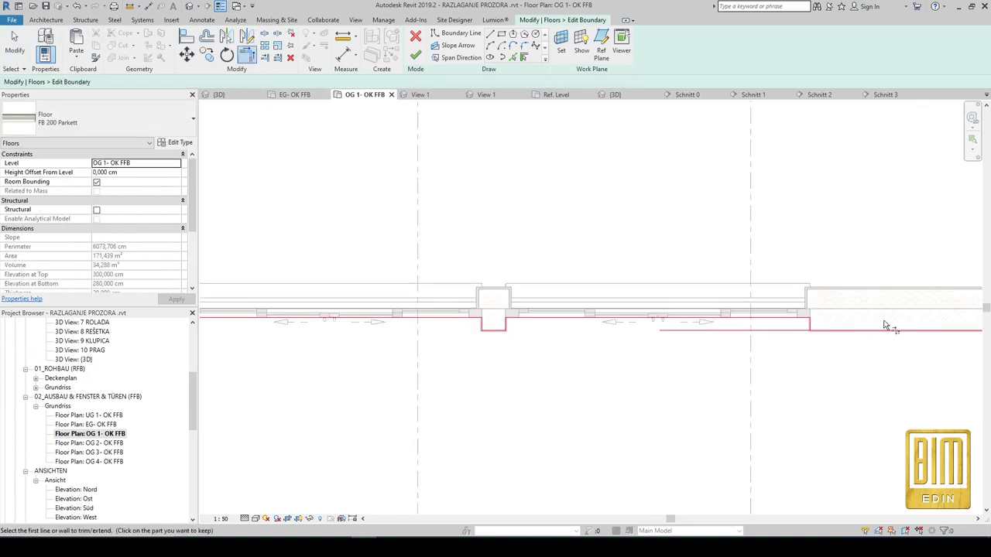
{"action": "scroll", "coordinate": [888, 325], "scroll_direction": "right", "scroll_amount": 1, "text": "shift"}
{"action": "left_click", "coordinate": [807, 333]}
{"action": "scroll", "coordinate": [554, 322], "scroll_direction": "down", "scroll_amount": 2}
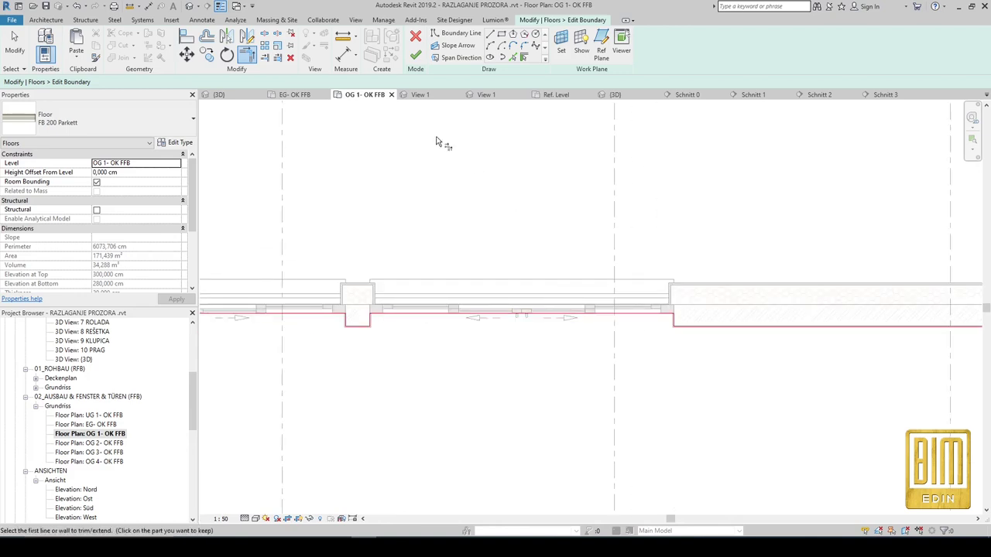
{"action": "left_click", "coordinate": [416, 56]}
Check the reshaped floor in section Schnitt 3.
{"action": "left_click", "coordinate": [582, 217]}
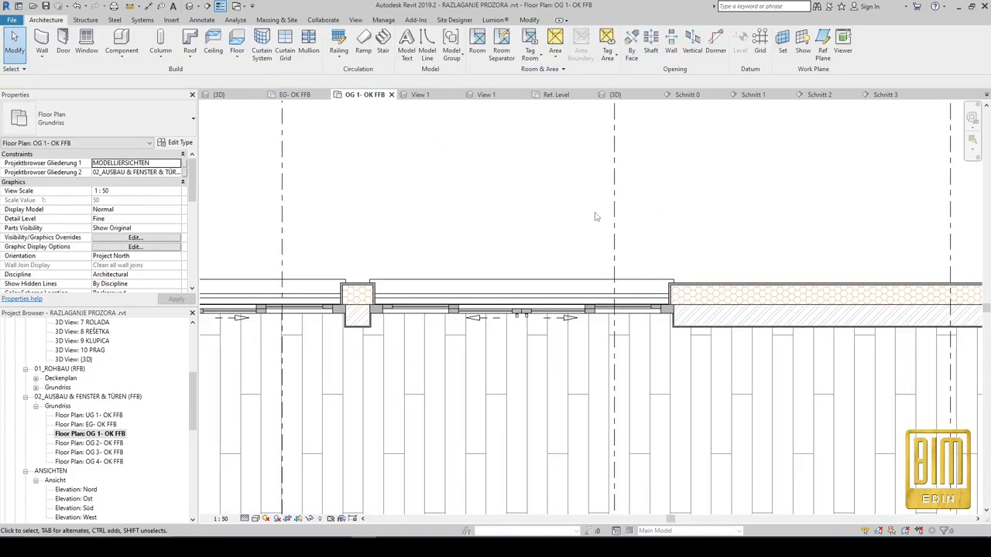
{"action": "right_click", "coordinate": [617, 224]}
{"action": "left_click", "coordinate": [650, 283]}
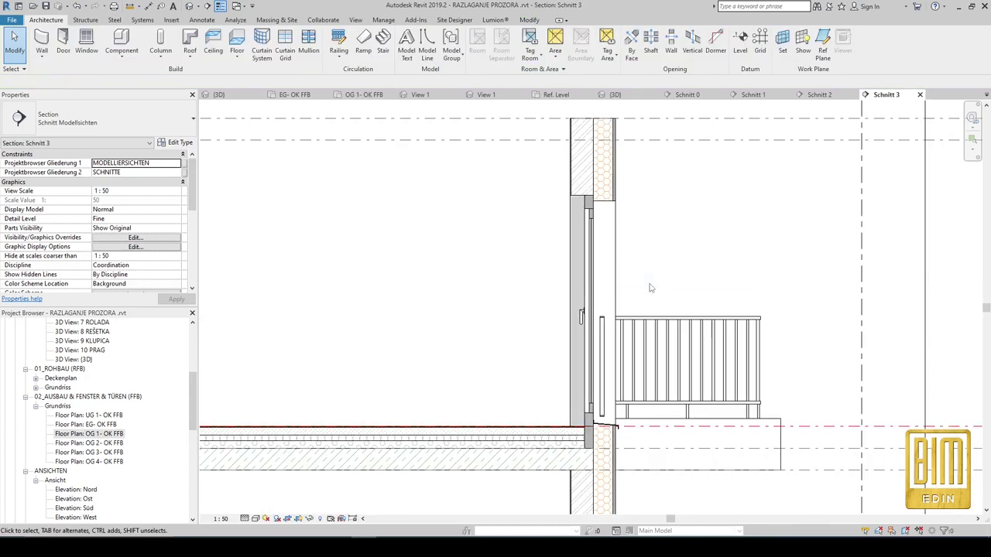
Orbit the 3D view to a straight front view, then open the OG 1 - OK FFB plan.
{"action": "left_click", "coordinate": [190, 6]}
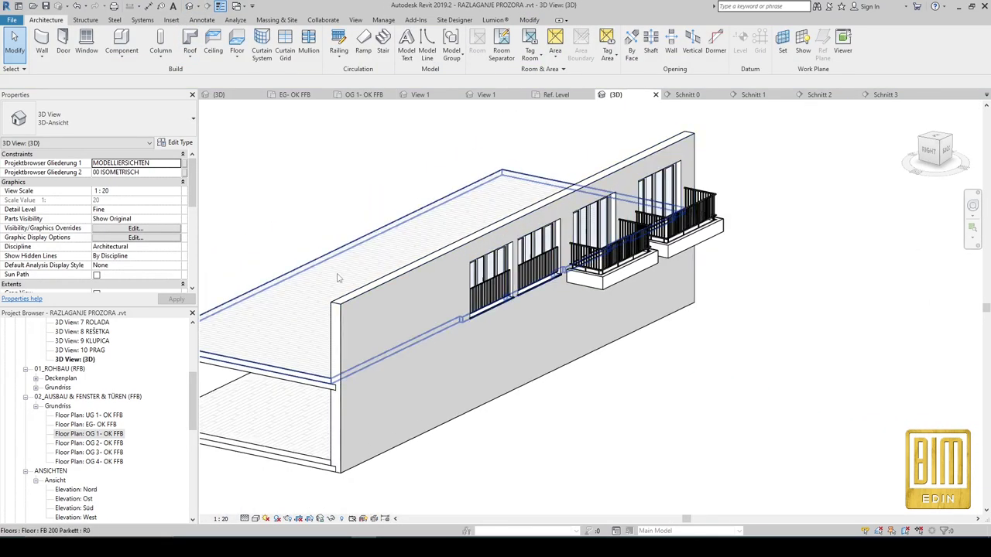
{"action": "mouse_move", "coordinate": [250, 237]}
{"action": "middle_mouse_down", "text": "shift"}
{"action": "mouse_move", "coordinate": [544, 240]}
{"action": "mouse_move", "coordinate": [465, 263]}
{"action": "middle_mouse_up", "text": "shift"}
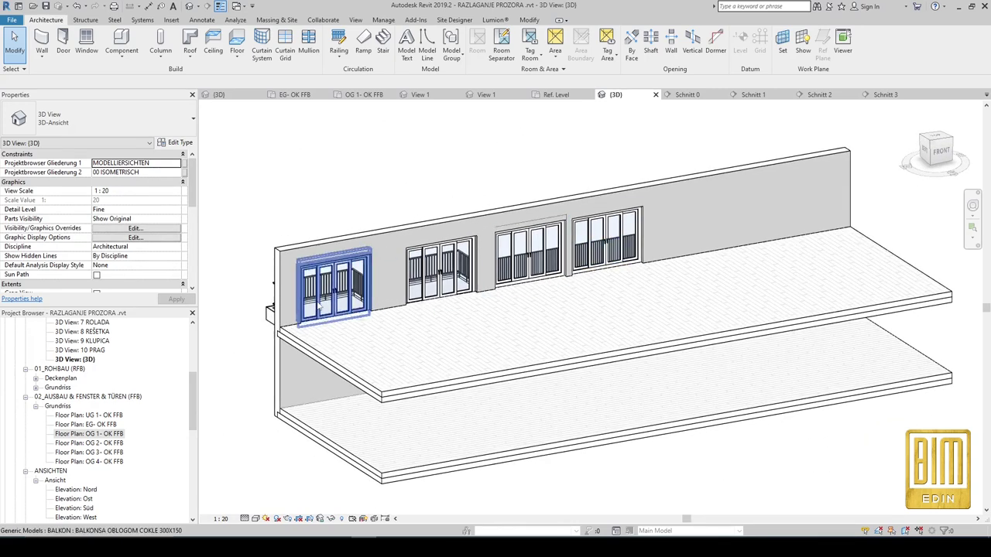
{"action": "left_click", "coordinate": [90, 434]}
{"action": "double_click", "coordinate": [90, 434]}
{"action": "scroll", "coordinate": [546, 349], "scroll_direction": "up", "scroll_amount": 2}
Select the French balcony door in the wall and look over the legend labels.
{"action": "scroll", "coordinate": [546, 348], "scroll_direction": "up", "scroll_amount": 2}
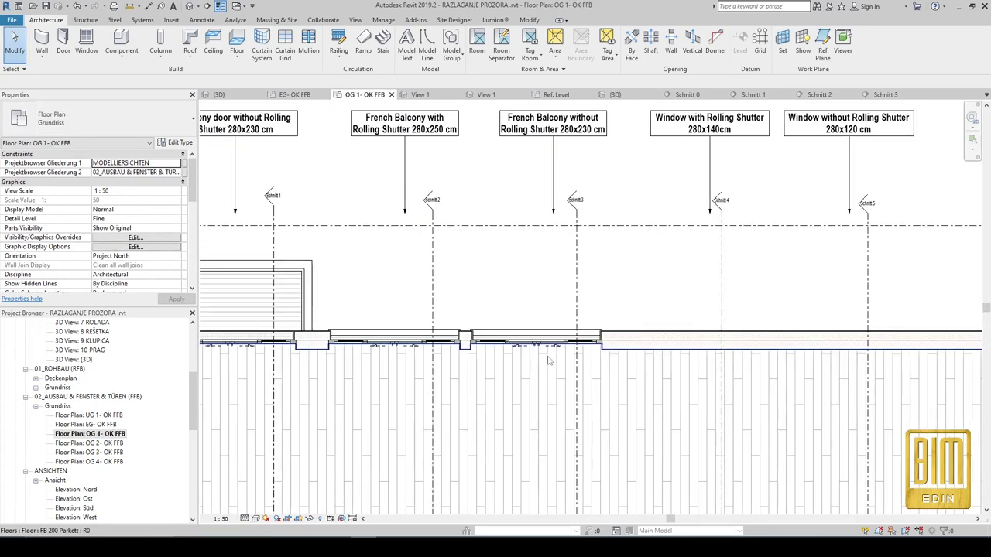
{"action": "left_click", "coordinate": [546, 351]}
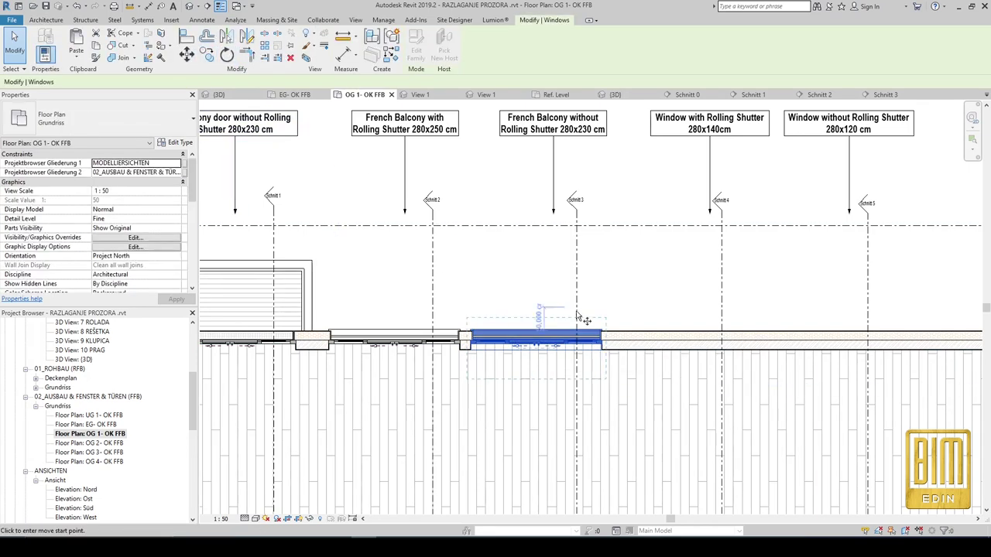
{"action": "scroll", "coordinate": [535, 352], "scroll_direction": "up", "scroll_amount": 2}
{"action": "scroll", "coordinate": [531, 350], "scroll_direction": "up", "scroll_amount": 2}
{"action": "scroll", "coordinate": [549, 338], "scroll_direction": "up", "scroll_amount": 2}
{"action": "scroll", "coordinate": [532, 325], "scroll_direction": "down", "scroll_amount": 3}
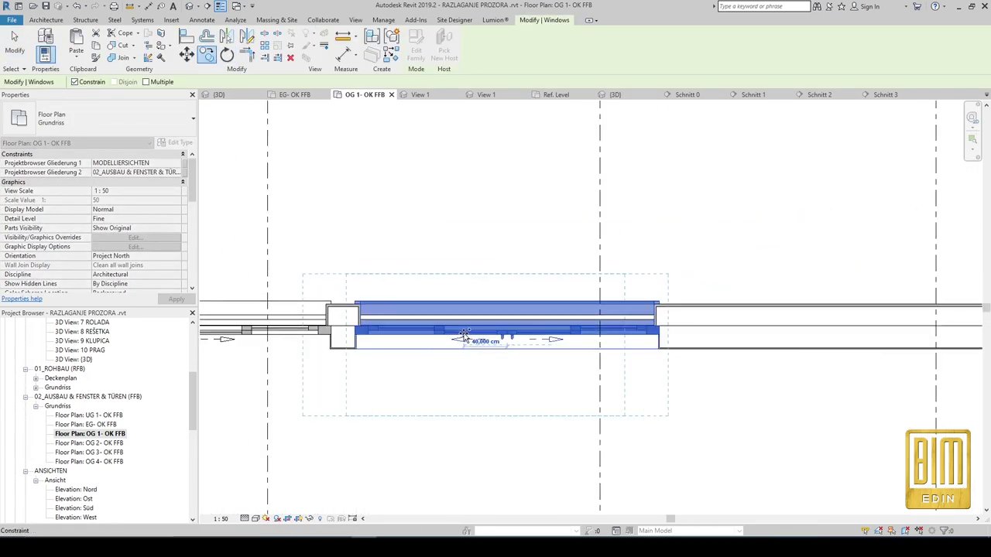
{"action": "scroll", "coordinate": [463, 335], "scroll_direction": "down", "scroll_amount": 2}
{"action": "scroll", "coordinate": [677, 333], "scroll_direction": "down", "scroll_amount": 2}
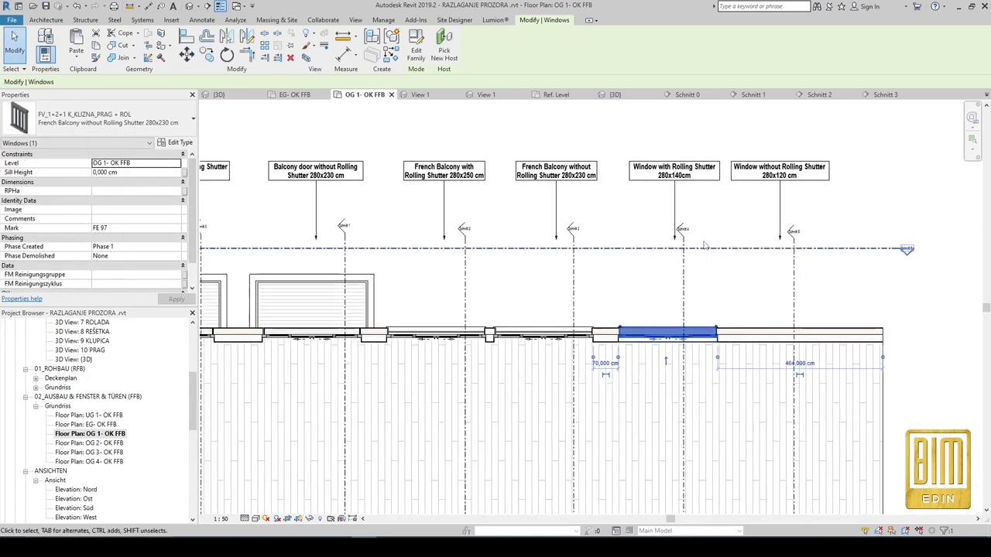
{"action": "scroll", "coordinate": [662, 166], "scroll_direction": "up", "scroll_amount": 2}
{"action": "scroll", "coordinate": [663, 153], "scroll_direction": "up", "scroll_amount": 2}
Copy the full 'Window with Rolling Shutter 280x140cm' label text to the clipboard.
{"action": "left_click", "coordinate": [663, 154]}
{"action": "scroll", "coordinate": [664, 154], "scroll_direction": "up", "scroll_amount": 1}
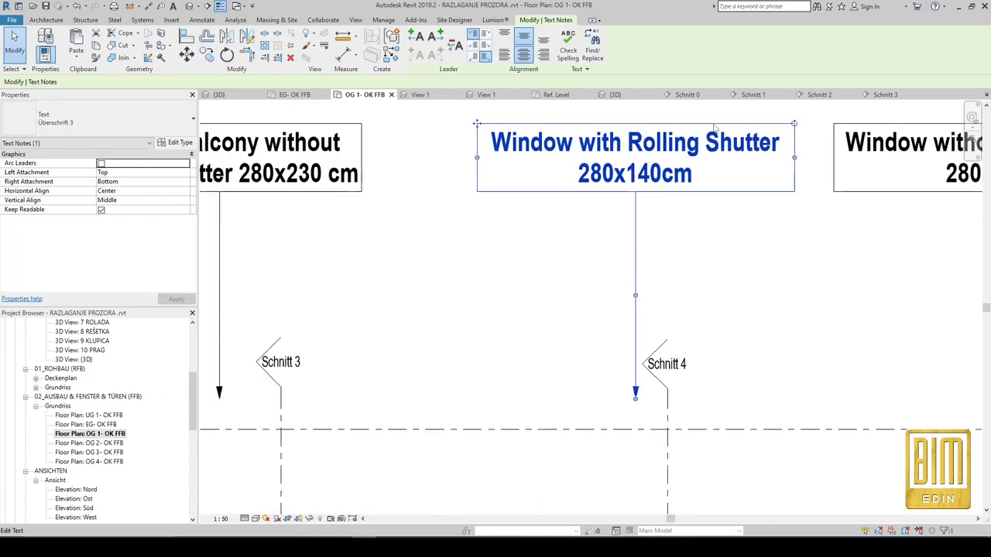
{"action": "scroll", "coordinate": [654, 178], "scroll_direction": "up", "scroll_amount": 2}
{"action": "scroll", "coordinate": [650, 193], "scroll_direction": "down", "scroll_amount": 1}
{"action": "scroll", "coordinate": [645, 206], "scroll_direction": "up", "scroll_amount": 2}
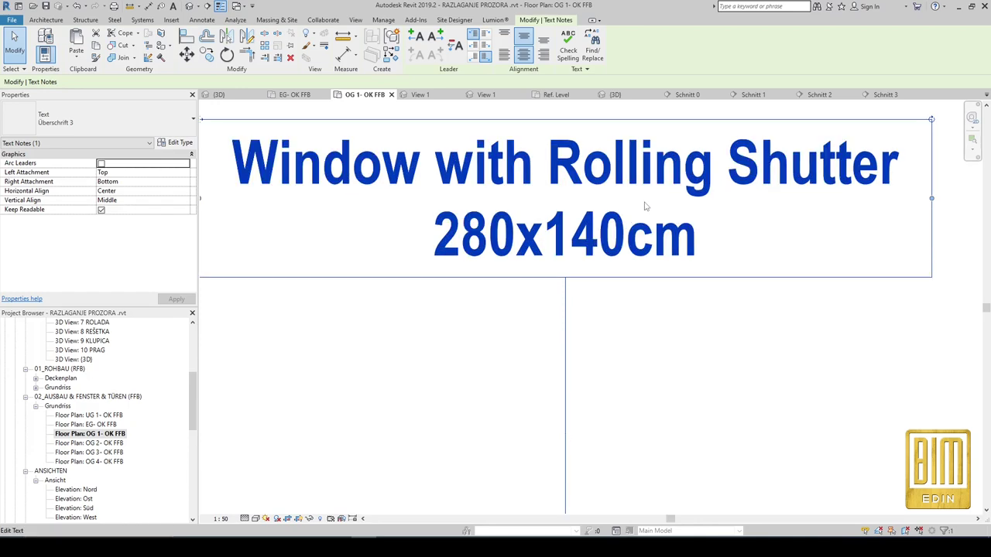
{"action": "scroll", "coordinate": [716, 242], "scroll_direction": "down", "scroll_amount": 1}
{"action": "double_click", "coordinate": [613, 232]}
{"action": "mouse_move", "coordinate": [704, 253]}
{"action": "left_mouse_down"}
{"action": "mouse_move", "coordinate": [389, 224]}
{"action": "mouse_move", "coordinate": [304, 180]}
{"action": "left_mouse_up"}
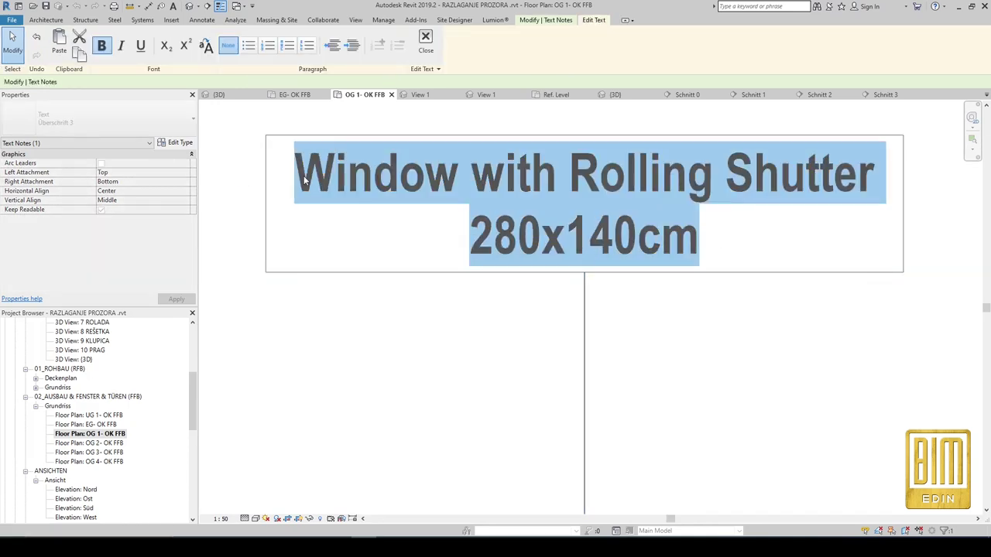
{"action": "right_click", "coordinate": [404, 177]}
{"action": "left_click", "coordinate": [443, 226]}
{"action": "scroll", "coordinate": [542, 195], "scroll_direction": "down", "scroll_amount": 3}
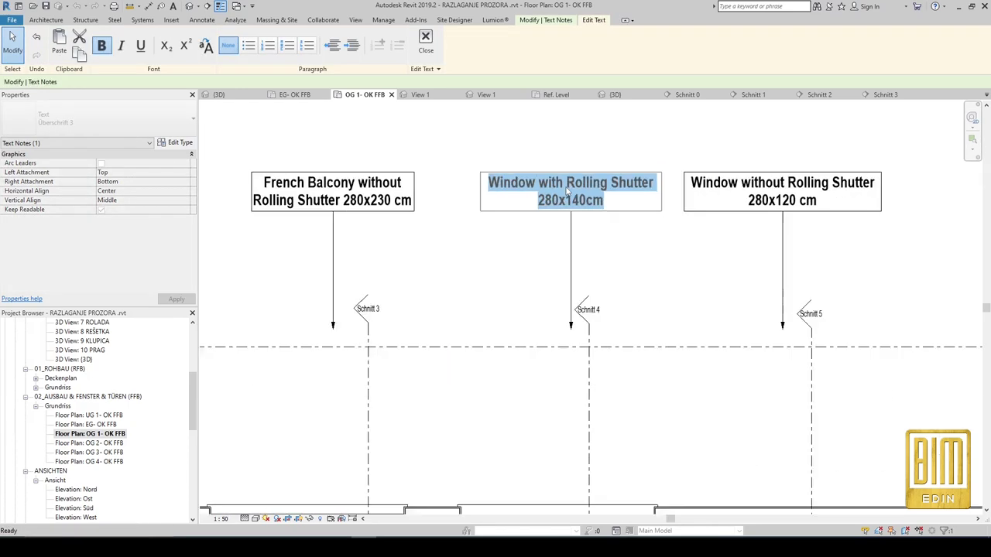
{"action": "scroll", "coordinate": [567, 191], "scroll_direction": "down", "scroll_amount": 1}
{"action": "scroll", "coordinate": [521, 440], "scroll_direction": "up", "scroll_amount": 2}
Duplicate the French balcony window's type as 'Window with Rolling Shutter 280x140cm' and confirm it.
{"action": "left_click", "coordinate": [533, 430]}
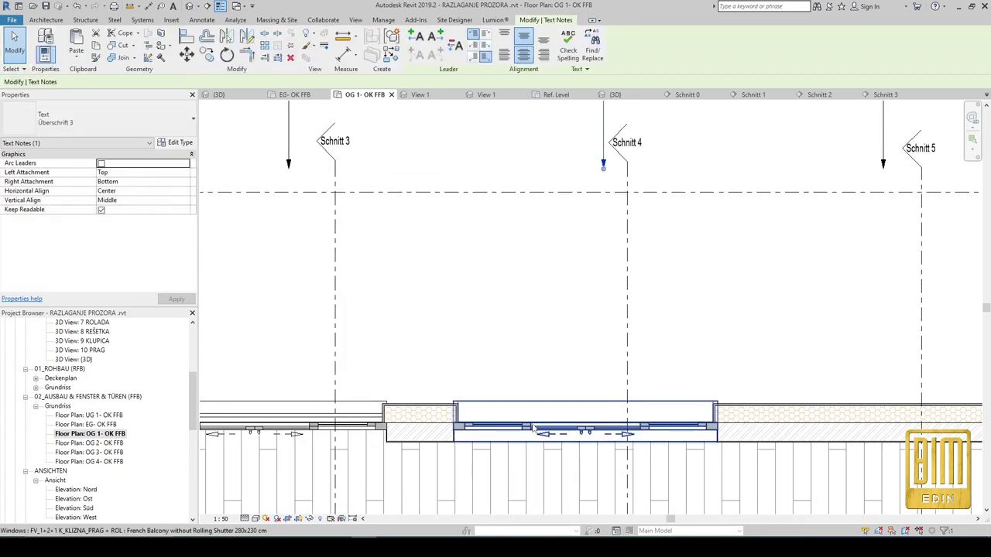
{"action": "left_click", "coordinate": [532, 431]}
{"action": "left_click", "coordinate": [181, 144]}
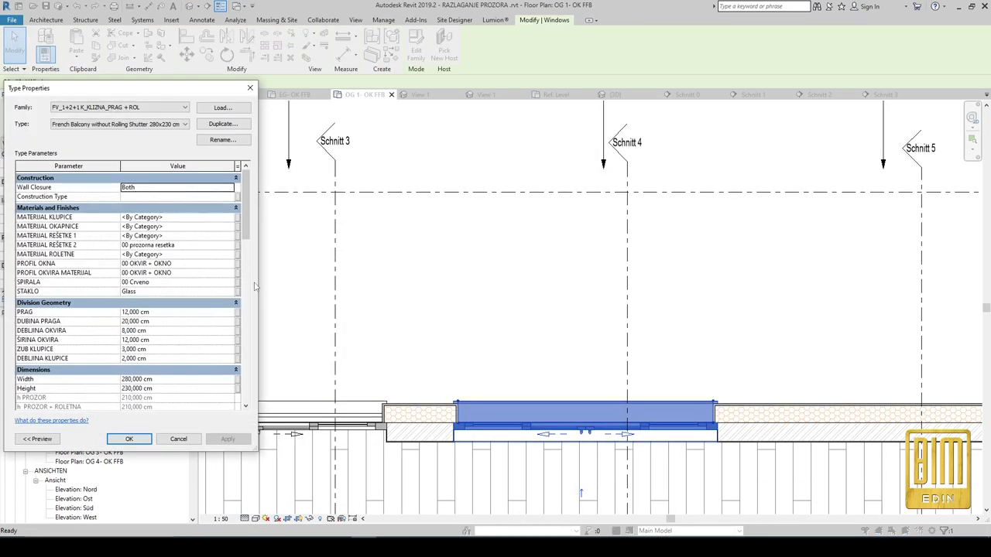
{"action": "left_click", "coordinate": [222, 124]}
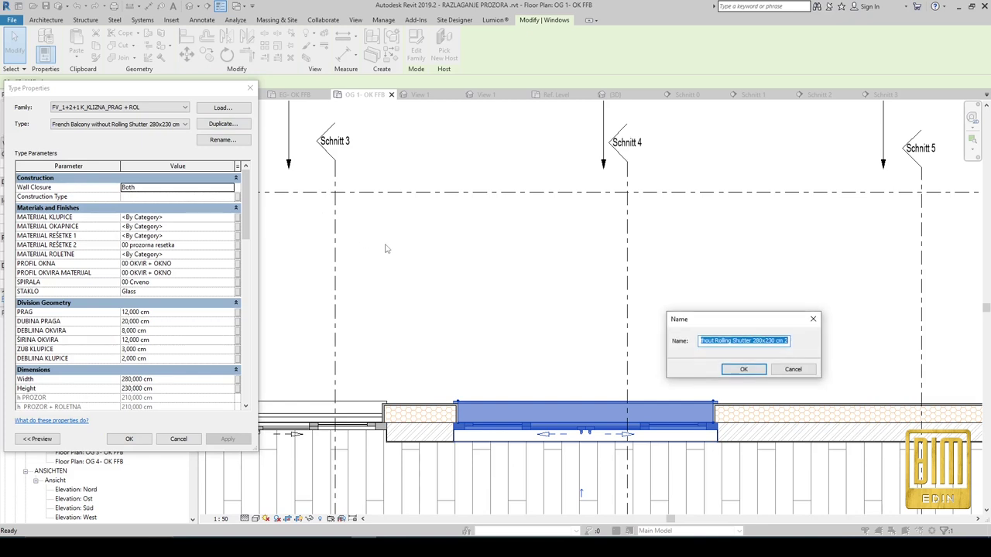
{"action": "key", "text": "ctrl+v"}
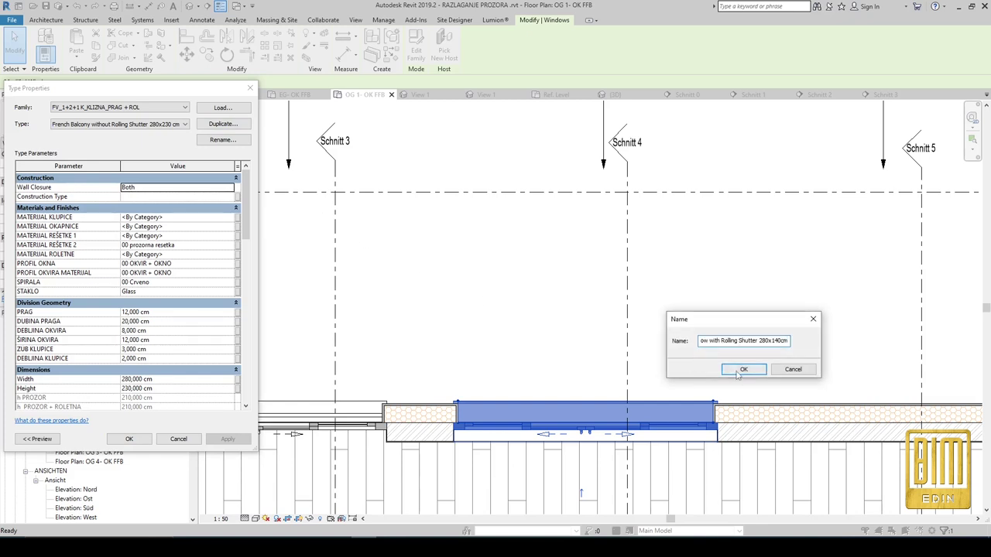
{"action": "left_click", "coordinate": [743, 370]}
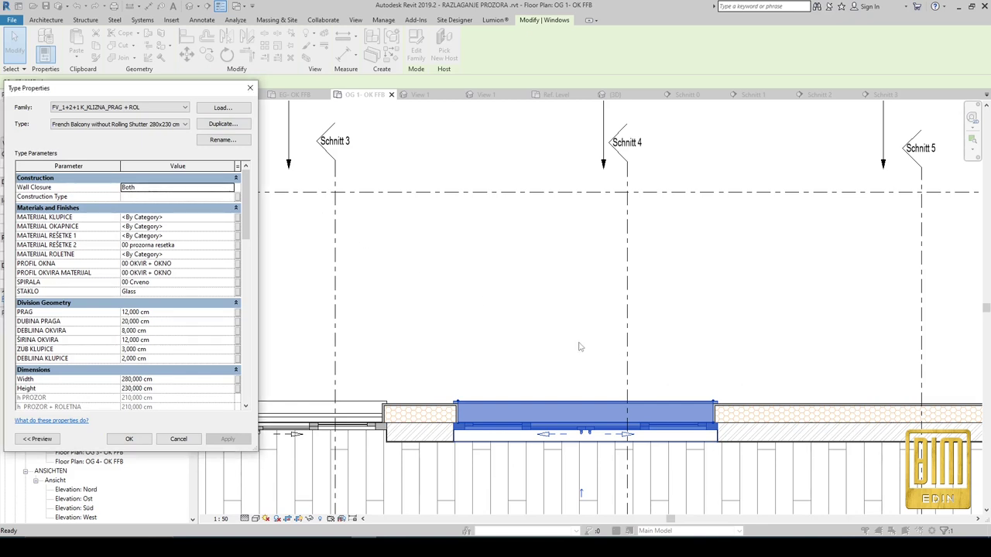
{"action": "left_click", "coordinate": [177, 310]}
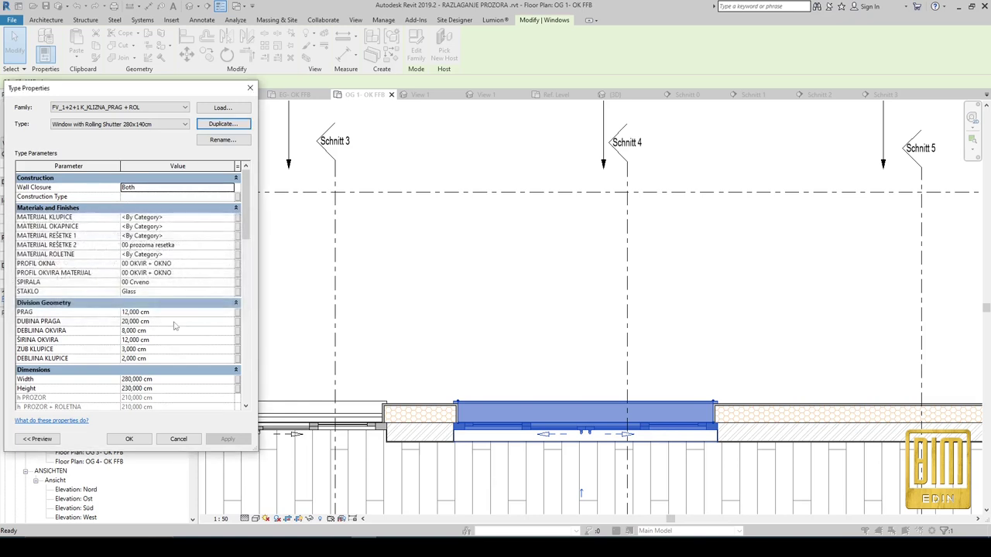
{"action": "scroll", "coordinate": [179, 340], "scroll_direction": "down", "scroll_amount": 5}
{"action": "scroll", "coordinate": [180, 341], "scroll_direction": "down", "scroll_amount": 1}
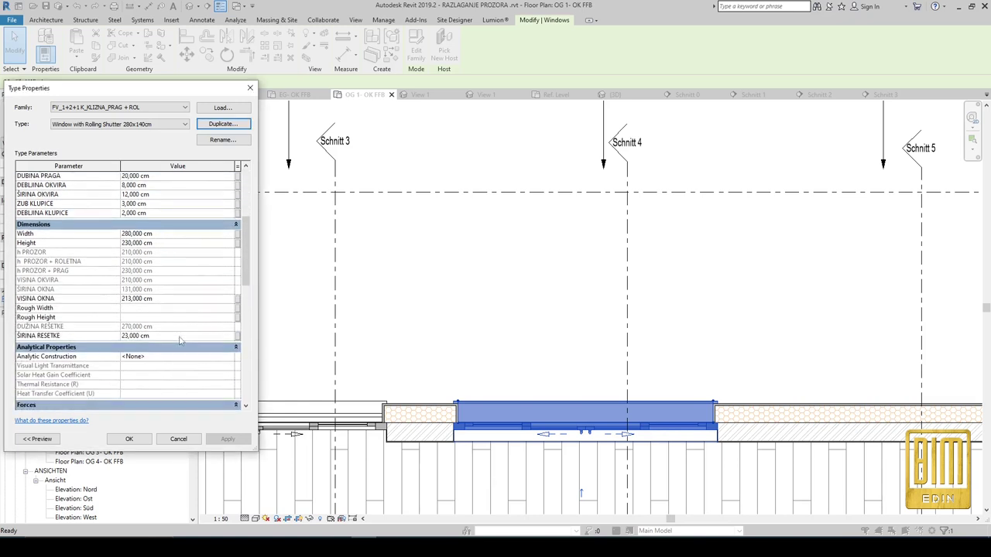
{"action": "left_click", "coordinate": [129, 439]}
Go to section Schnitt 4 and open the type properties of the window shown there.
{"action": "left_click", "coordinate": [624, 334]}
{"action": "right_click", "coordinate": [624, 333]}
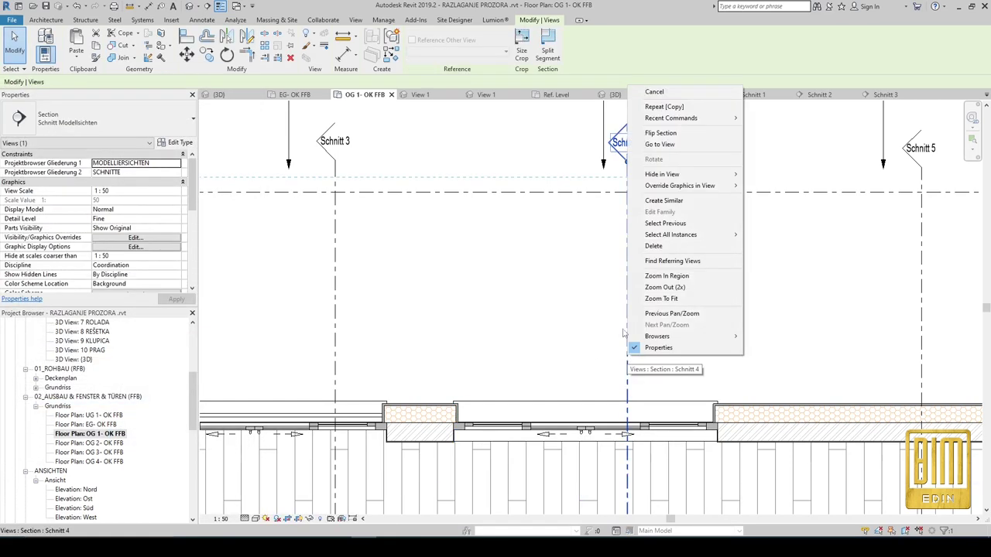
{"action": "left_click", "coordinate": [660, 144]}
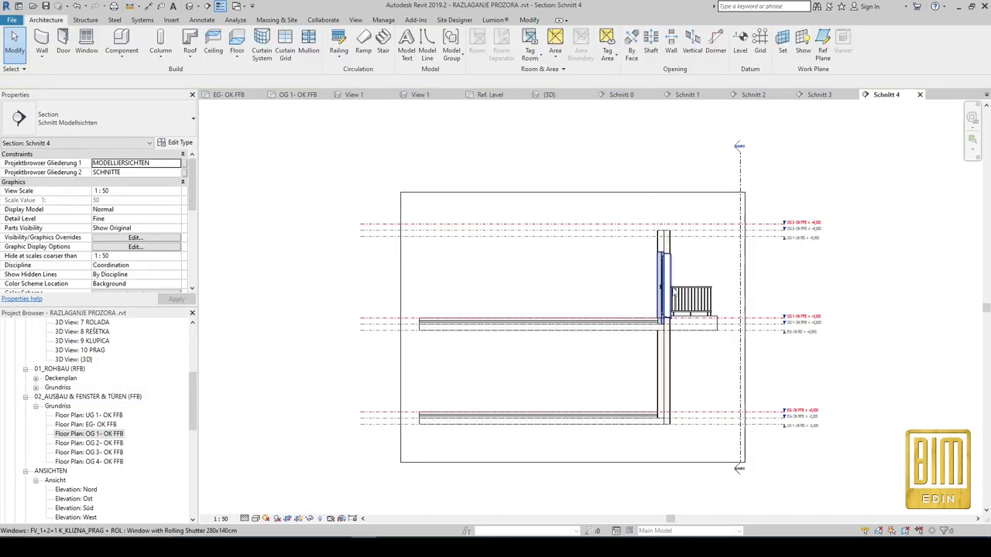
{"action": "scroll", "coordinate": [671, 243], "scroll_direction": "up", "scroll_amount": 3}
{"action": "scroll", "coordinate": [671, 243], "scroll_direction": "up", "scroll_amount": 3}
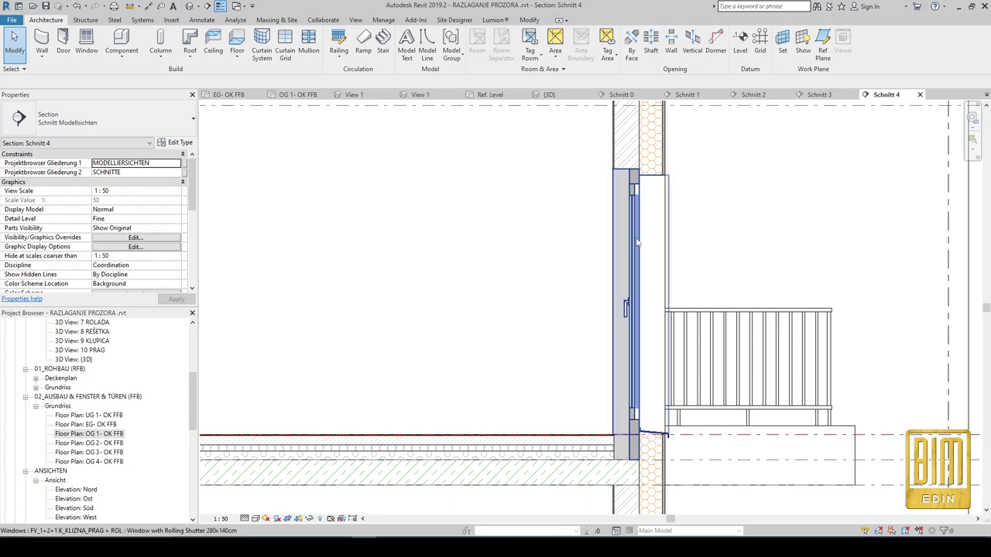
{"action": "left_click", "coordinate": [637, 241]}
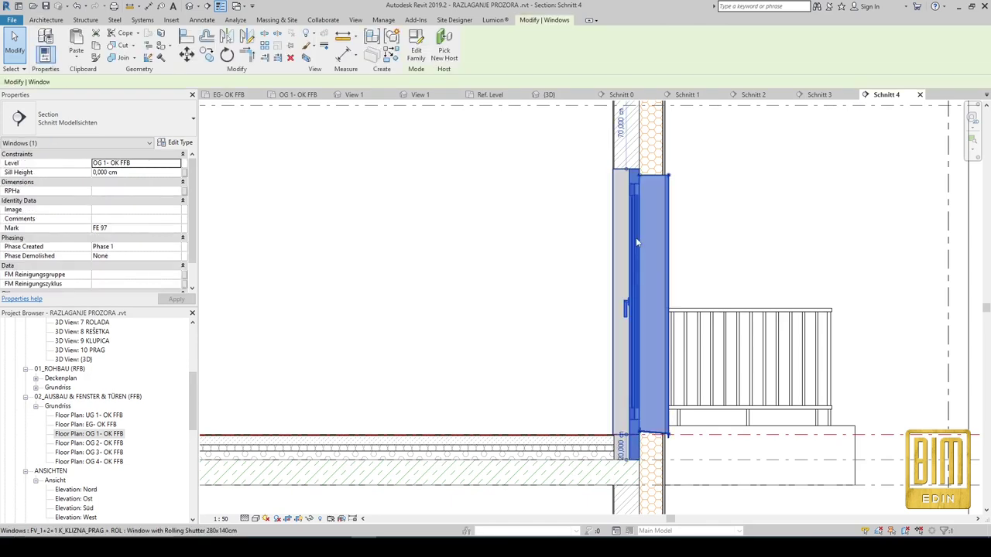
{"action": "left_click", "coordinate": [180, 144]}
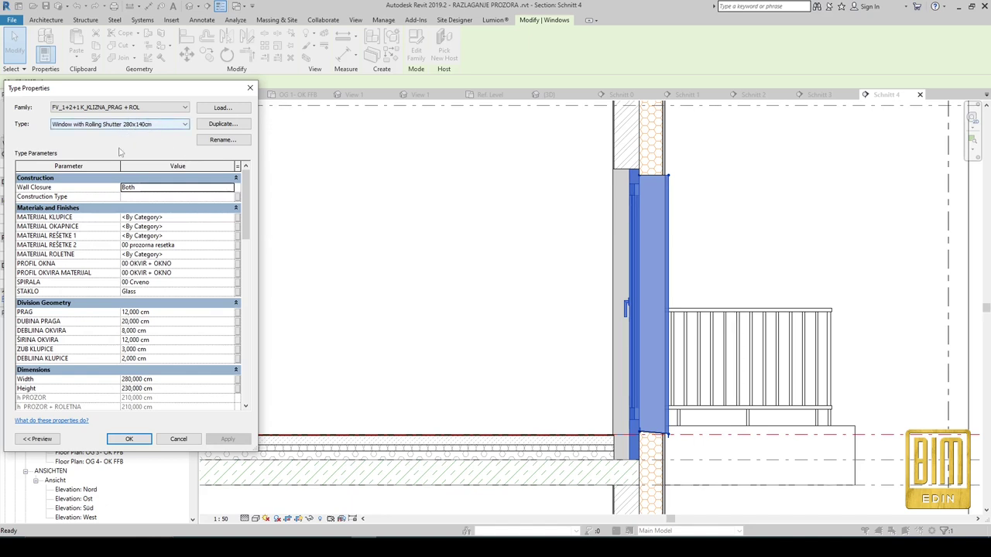
Set the window type's height to 140 cm and apply it.
{"action": "left_click", "coordinate": [170, 389]}
{"action": "type", "text": "14"}
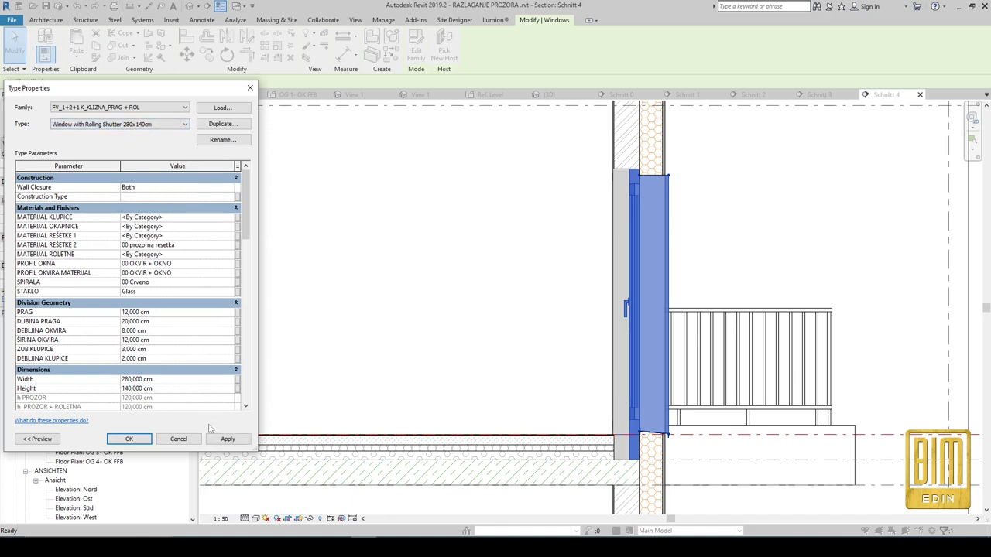
{"action": "left_click", "coordinate": [227, 439]}
{"action": "left_click", "coordinate": [138, 307]}
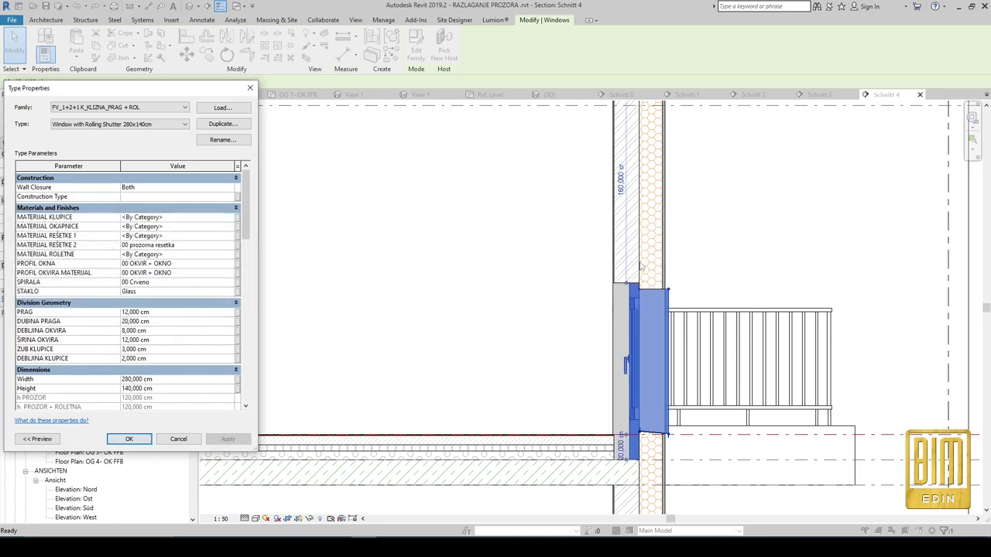
Apply the rolling-shutter box dimensions, with VISINA KUTIJE ROLETNE set to 20.
{"action": "scroll", "coordinate": [193, 296], "scroll_direction": "down", "scroll_amount": 5}
{"action": "scroll", "coordinate": [182, 318], "scroll_direction": "down", "scroll_amount": 5}
{"action": "left_click", "coordinate": [166, 338]}
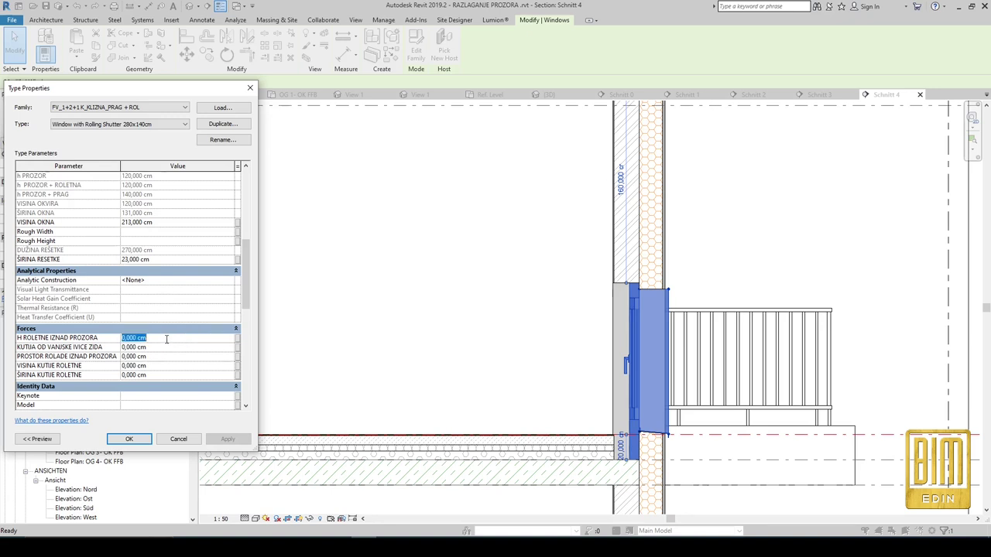
{"action": "left_click", "coordinate": [175, 357]}
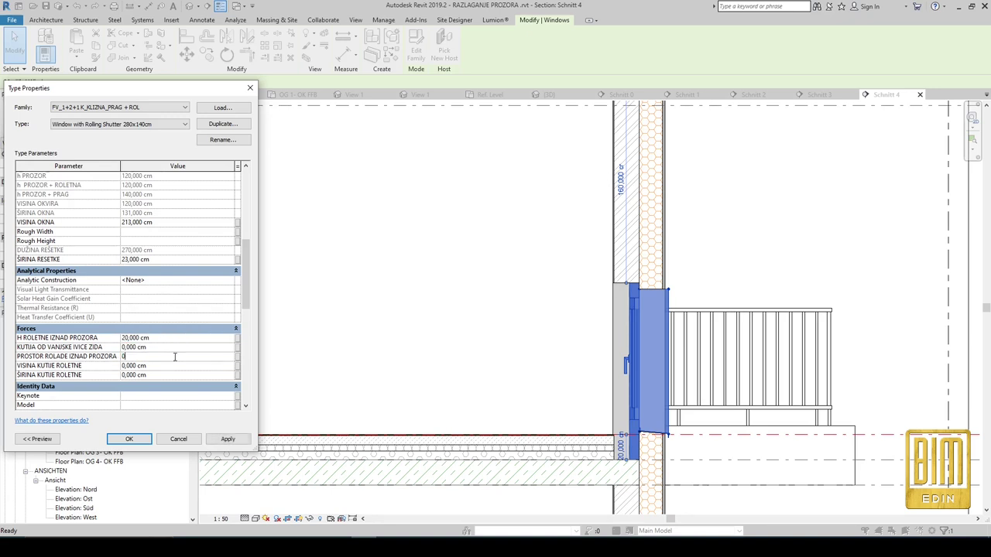
{"action": "type", "text": "20"}
{"action": "left_click", "coordinate": [169, 367]}
{"action": "type", "text": "20"}
{"action": "left_click", "coordinate": [175, 377]}
{"action": "left_click", "coordinate": [223, 440]}
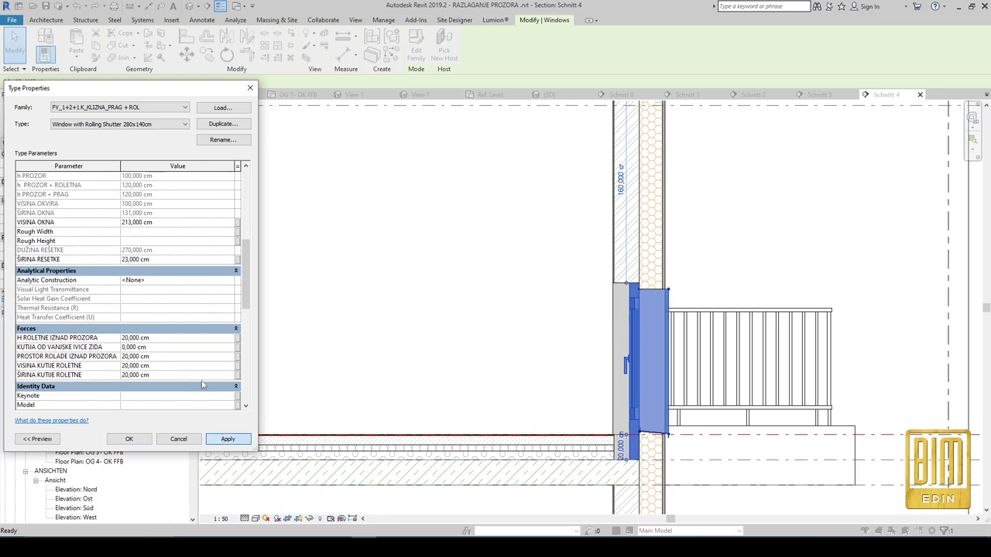
Turn on the ROLADA rolling shutter option for the type.
{"action": "scroll", "coordinate": [199, 379], "scroll_direction": "down", "scroll_amount": 3}
{"action": "scroll", "coordinate": [155, 383], "scroll_direction": "down", "scroll_amount": 4}
{"action": "scroll", "coordinate": [116, 387], "scroll_direction": "down", "scroll_amount": 3}
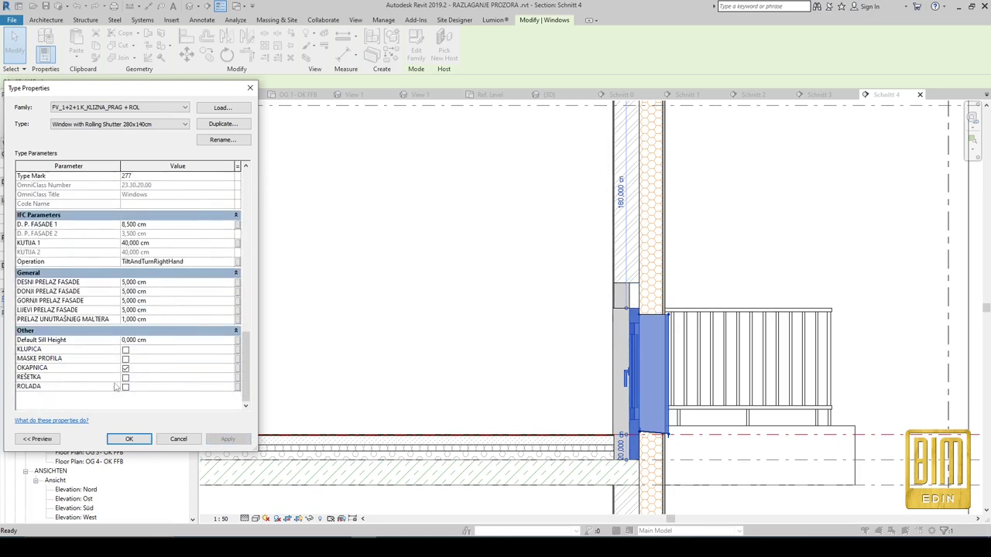
{"action": "left_click", "coordinate": [126, 387]}
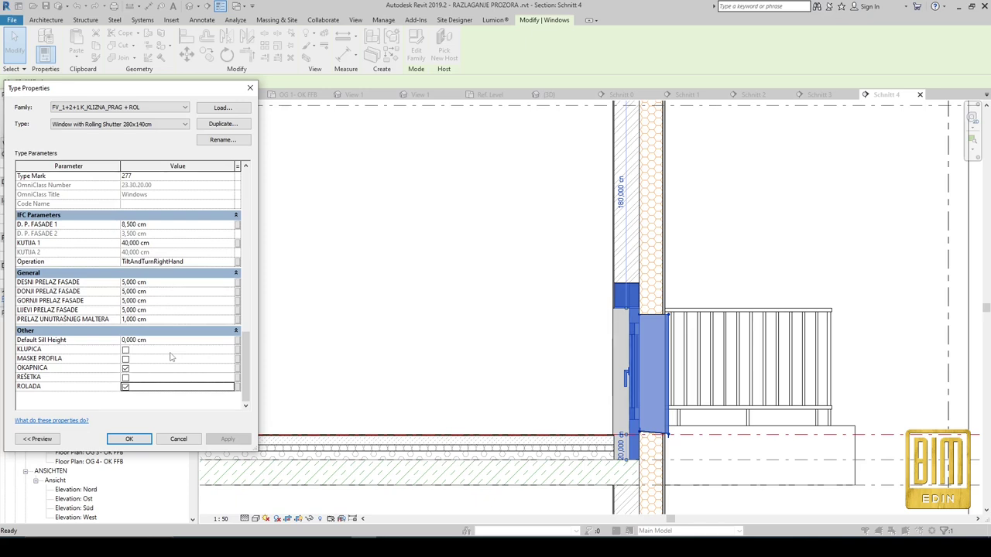
Set DUBINA PRAGA sill depth to 0 cm and confirm the type changes.
{"action": "scroll", "coordinate": [171, 357], "scroll_direction": "up", "scroll_amount": 3}
{"action": "scroll", "coordinate": [170, 356], "scroll_direction": "up", "scroll_amount": 3}
{"action": "scroll", "coordinate": [169, 354], "scroll_direction": "up", "scroll_amount": 3}
{"action": "scroll", "coordinate": [168, 352], "scroll_direction": "up", "scroll_amount": 3}
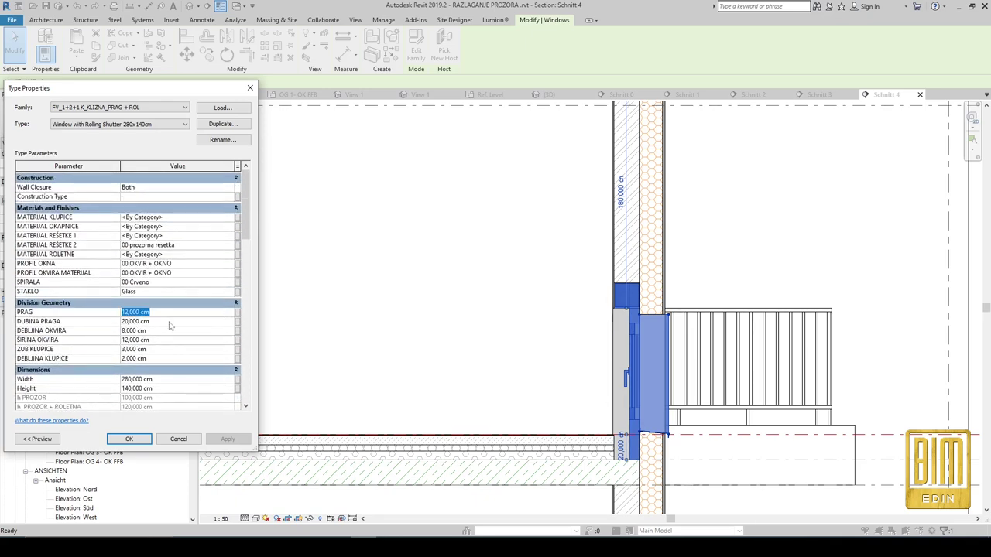
{"action": "left_click", "coordinate": [171, 321]}
{"action": "type", "text": "0"}
{"action": "left_click", "coordinate": [230, 440]}
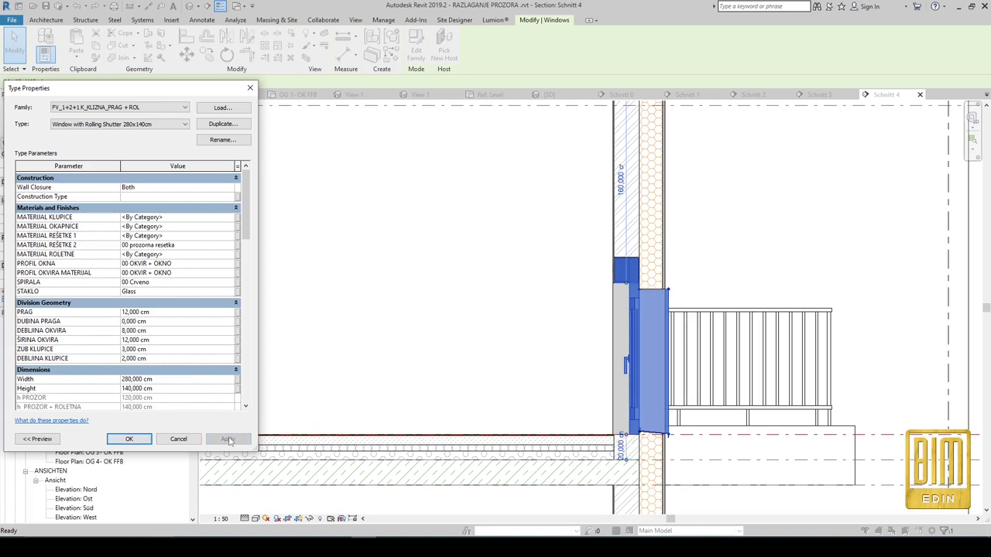
{"action": "left_click", "coordinate": [129, 439]}
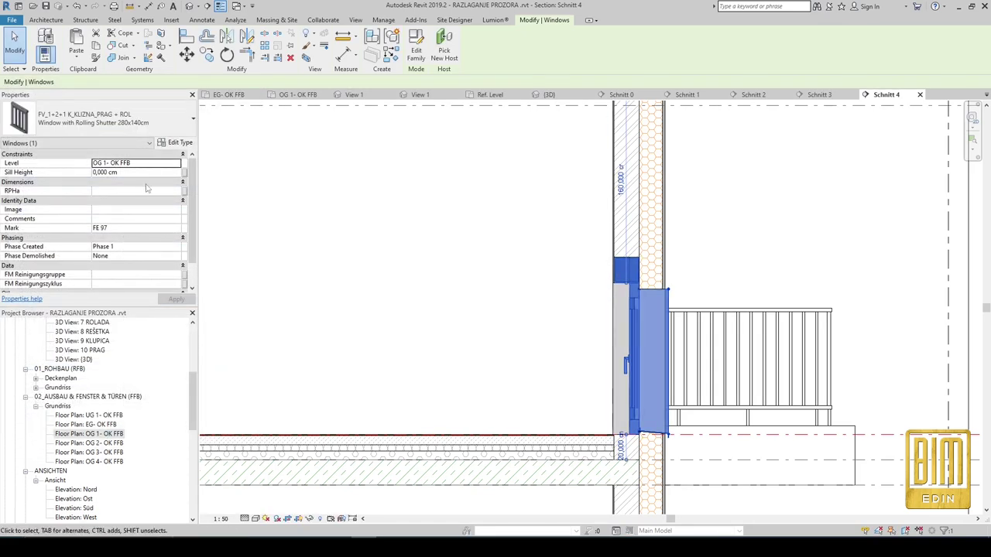
Set the window's sill height to 90 and enable the KLUPICA sill in its type.
{"action": "left_click", "coordinate": [140, 172]}
{"action": "type", "text": "90"}
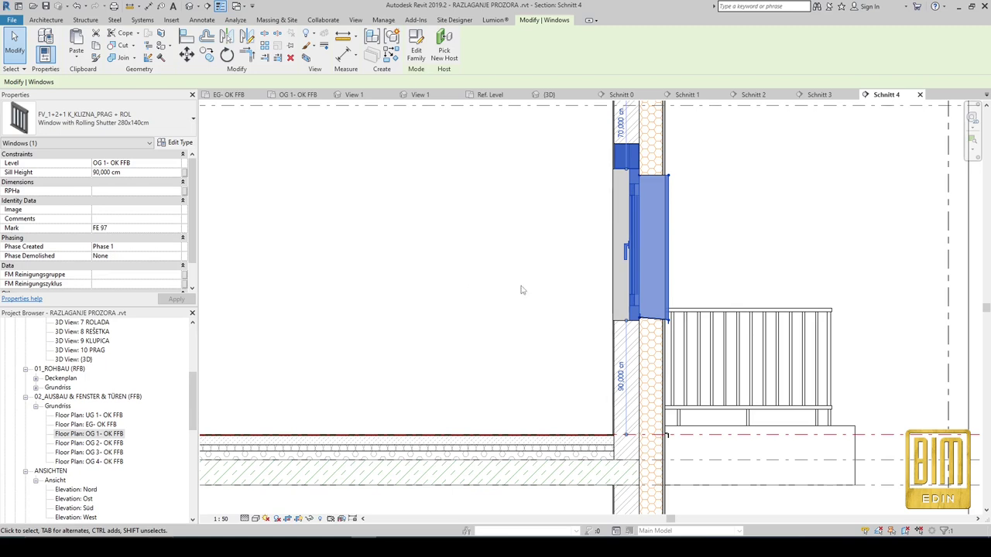
{"action": "scroll", "coordinate": [521, 290], "scroll_direction": "up", "scroll_amount": 2}
{"action": "scroll", "coordinate": [511, 306], "scroll_direction": "up", "scroll_amount": 2}
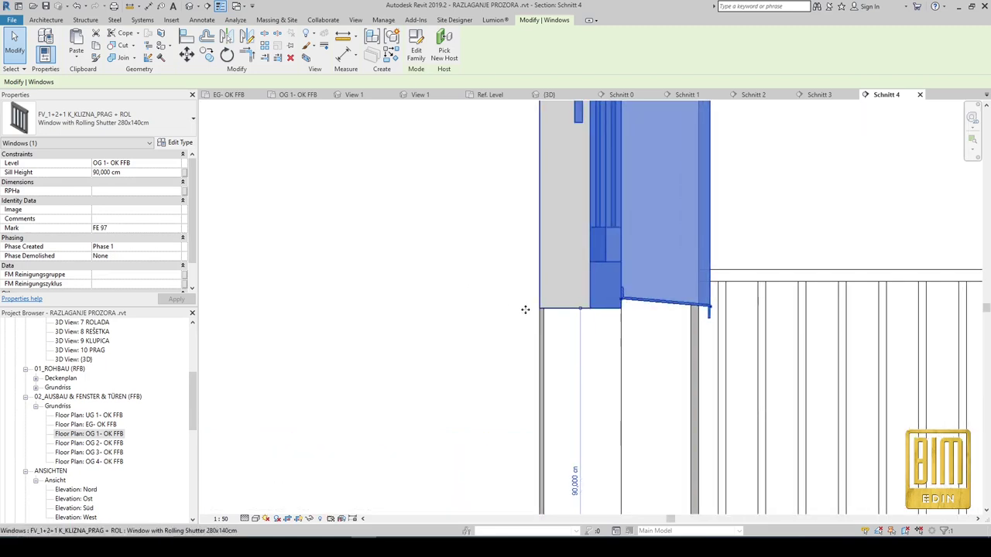
{"action": "left_click", "coordinate": [175, 142]}
{"action": "scroll", "coordinate": [179, 346], "scroll_direction": "down", "scroll_amount": 5}
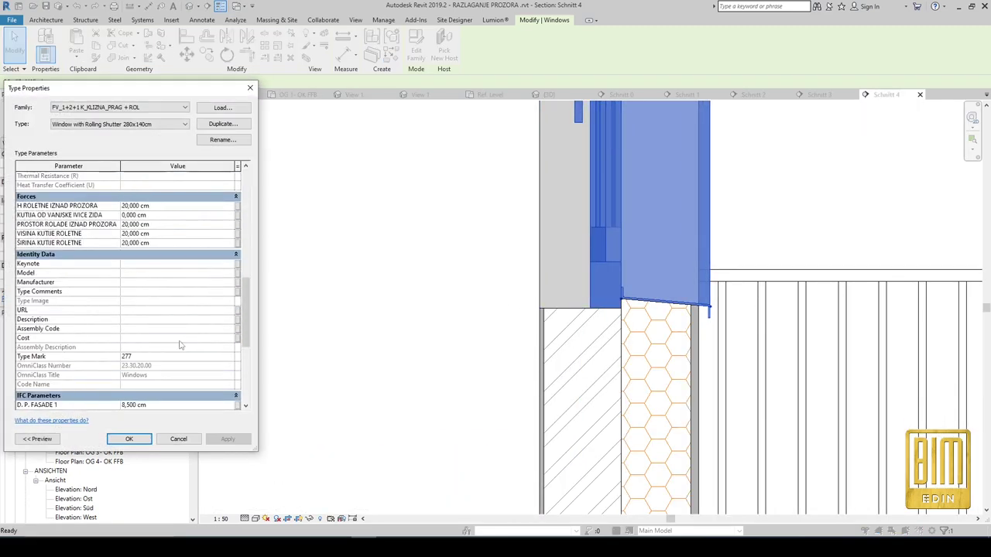
{"action": "scroll", "coordinate": [179, 345], "scroll_direction": "down", "scroll_amount": 5}
{"action": "left_click", "coordinate": [125, 350]}
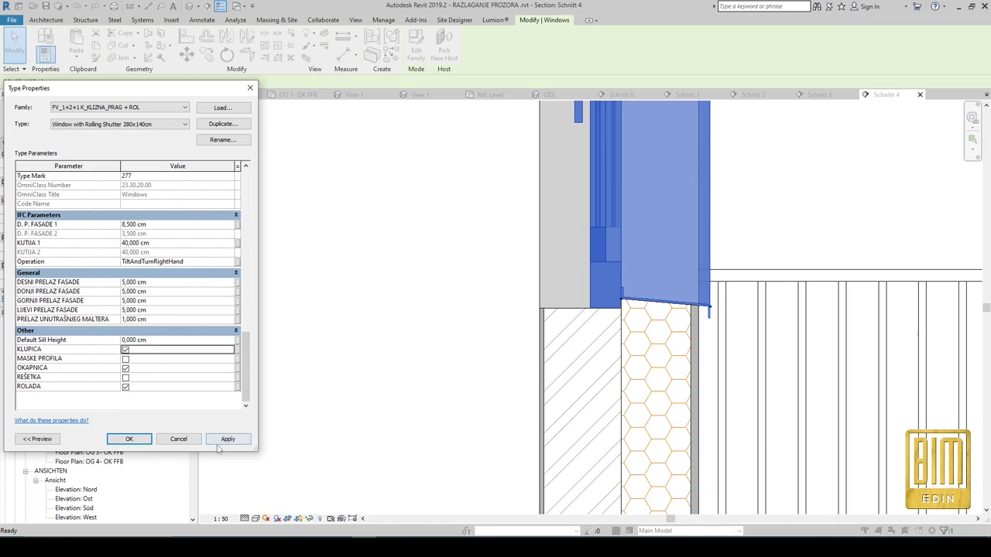
{"action": "left_click", "coordinate": [130, 439]}
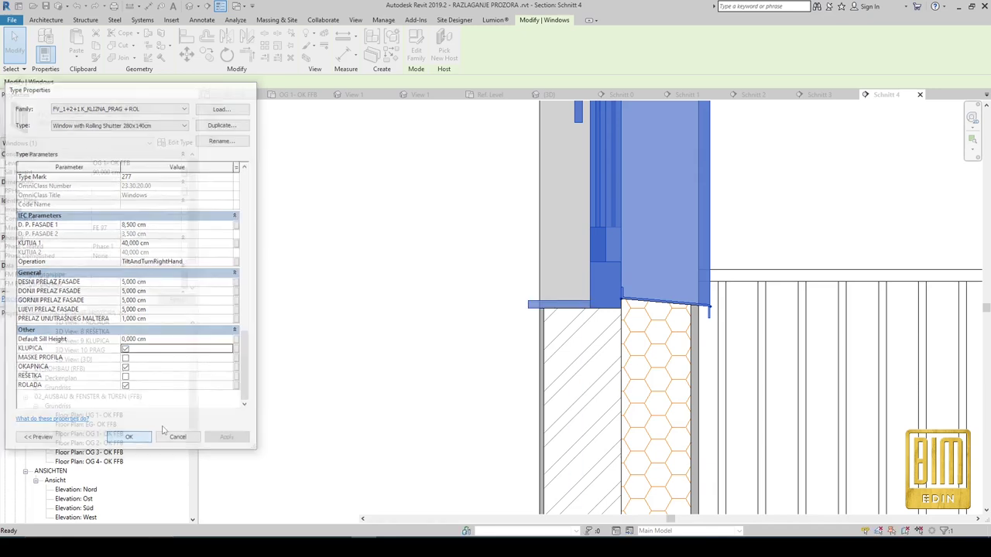
{"action": "left_click", "coordinate": [529, 385]}
Check the window in the section, then open floor plan OG 1 - OK FFB.
{"action": "scroll", "coordinate": [529, 385], "scroll_direction": "down", "scroll_amount": 5}
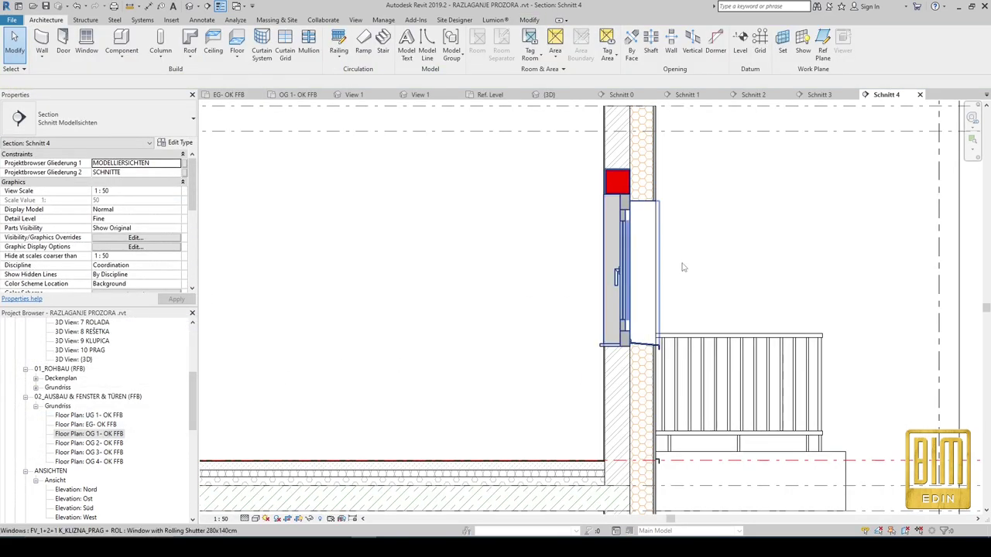
{"action": "scroll", "coordinate": [689, 248], "scroll_direction": "up", "scroll_amount": 2}
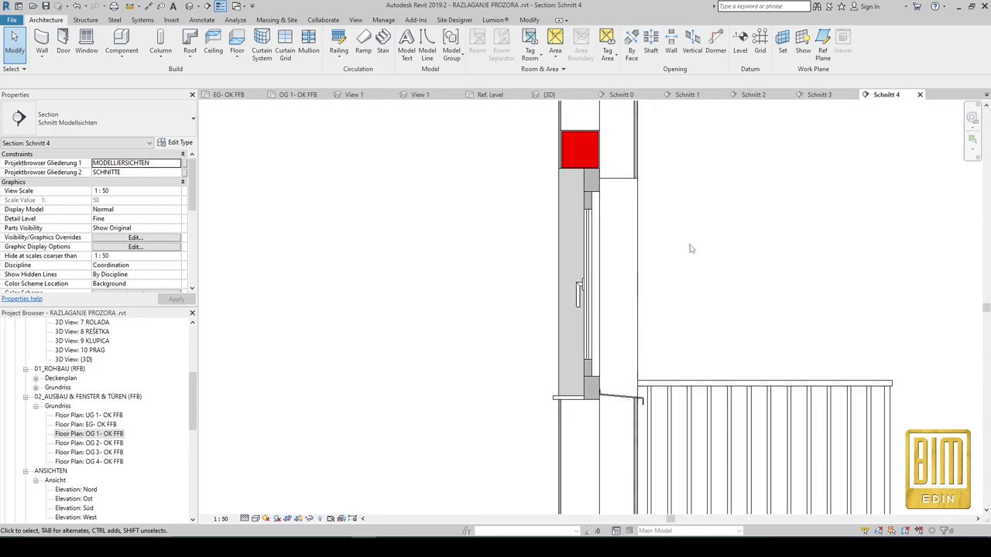
{"action": "left_click", "coordinate": [592, 324]}
{"action": "left_click", "coordinate": [273, 206]}
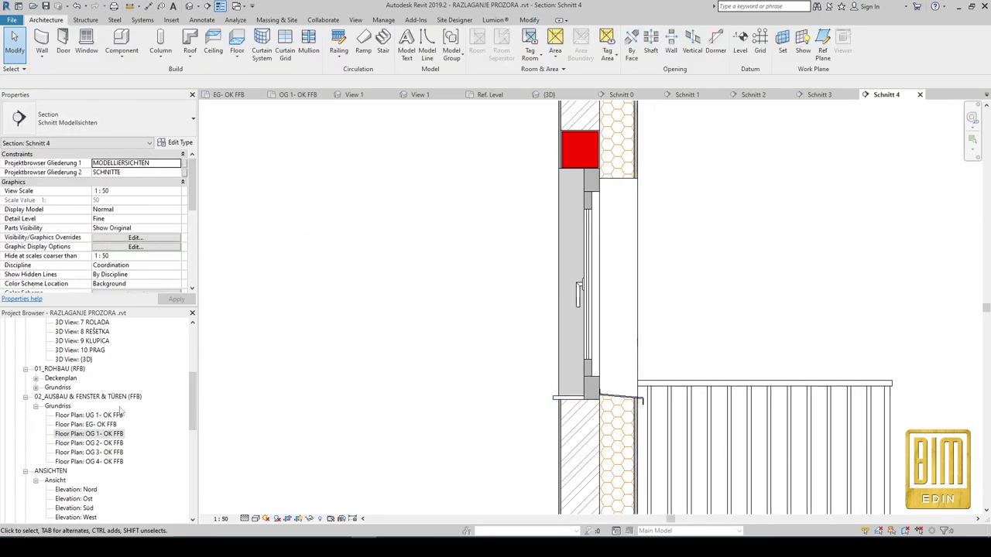
{"action": "double_click", "coordinate": [101, 436]}
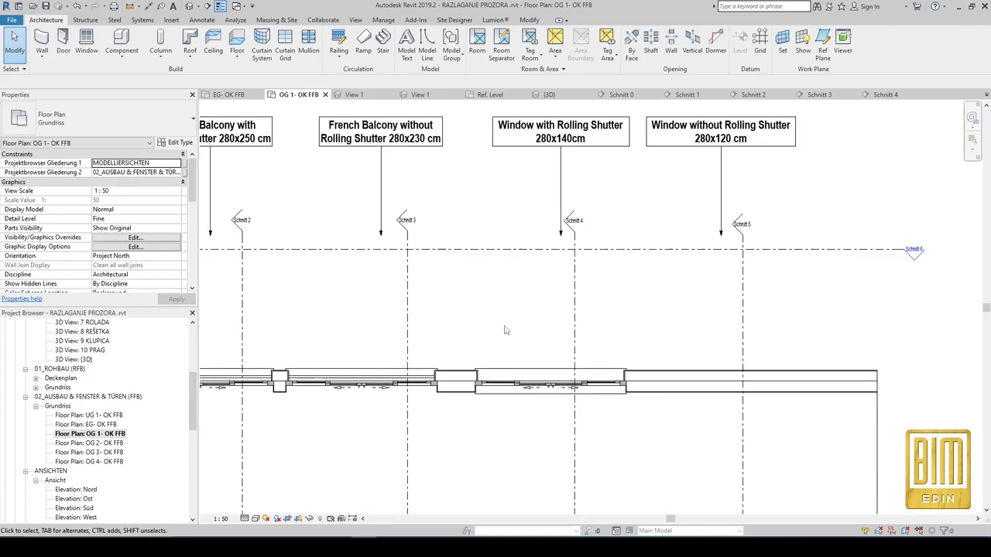
{"action": "scroll", "coordinate": [534, 412], "scroll_direction": "up", "scroll_amount": 3}
{"action": "scroll", "coordinate": [534, 412], "scroll_direction": "up", "scroll_amount": 2}
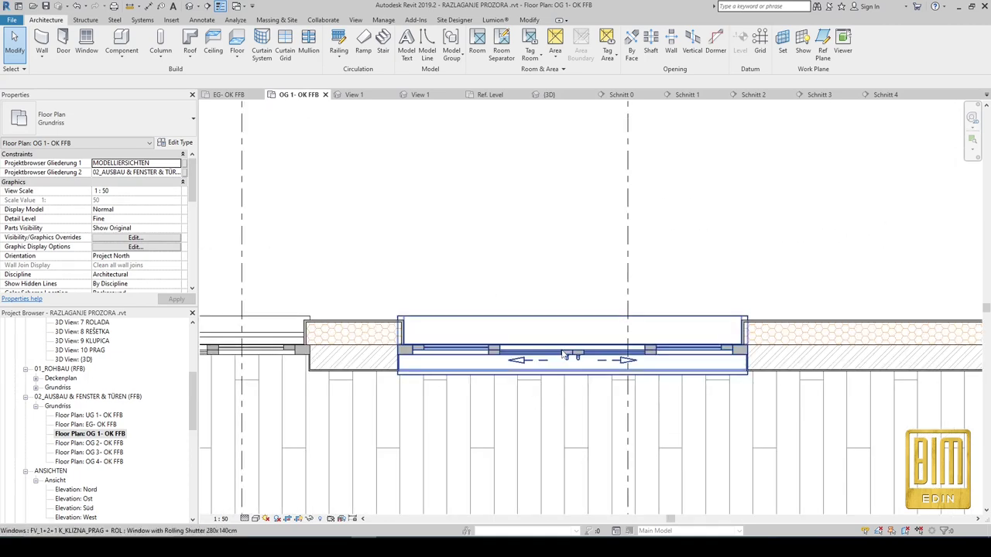
{"action": "left_click", "coordinate": [194, 6]}
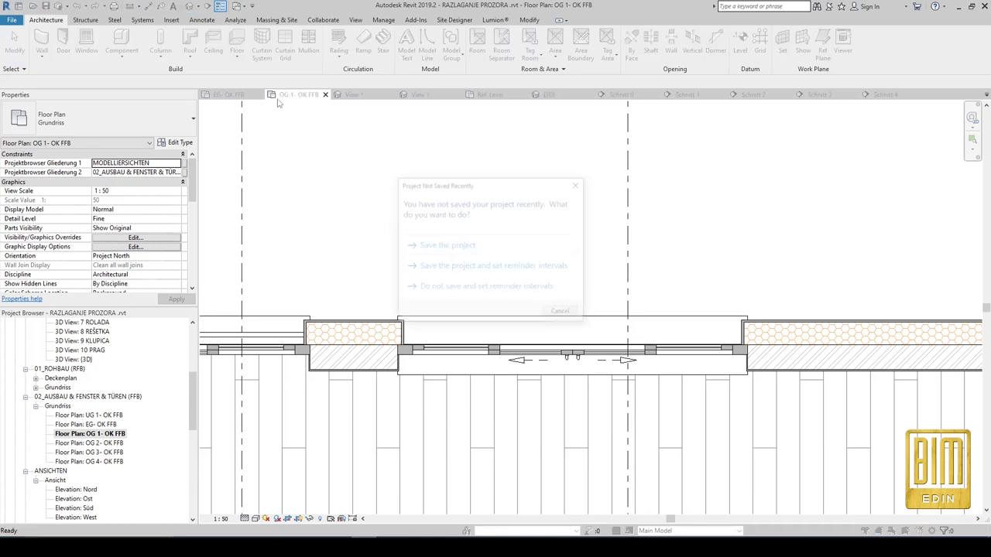
{"action": "left_click", "coordinate": [581, 182]}
{"action": "scroll", "coordinate": [705, 206], "scroll_direction": "up", "scroll_amount": 3}
{"action": "scroll", "coordinate": [705, 206], "scroll_direction": "up", "scroll_amount": 2}
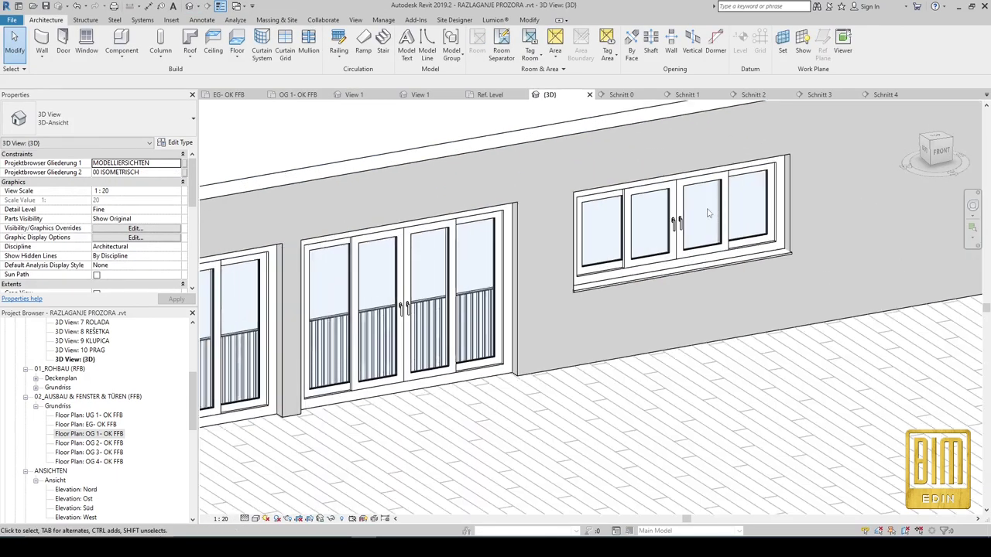
{"action": "middle_click_drag", "start_coordinate": [758, 314], "coordinate": [593, 353], "text": "shift"}
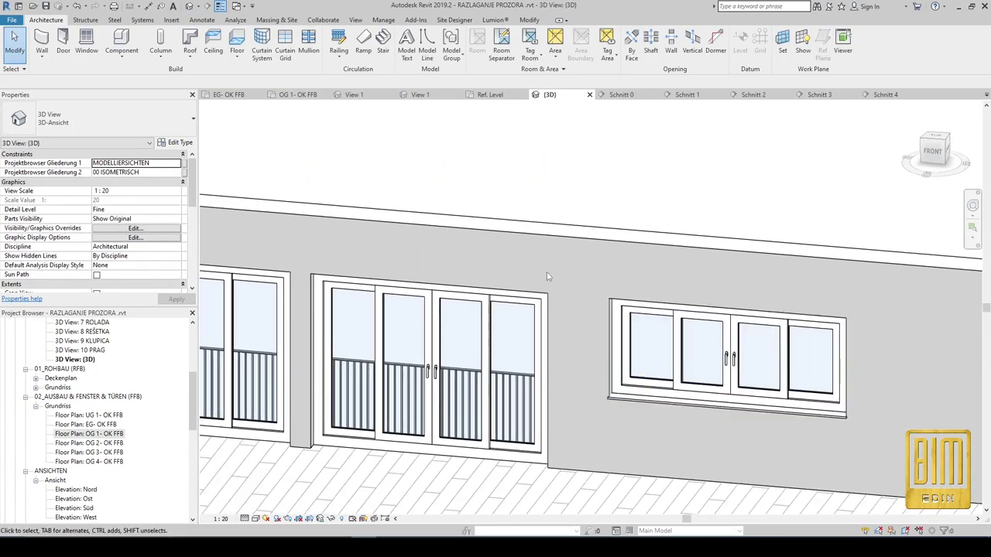
{"action": "scroll", "coordinate": [593, 353], "scroll_direction": "up", "scroll_amount": 3}
{"action": "scroll", "coordinate": [569, 341], "scroll_direction": "up", "scroll_amount": 2}
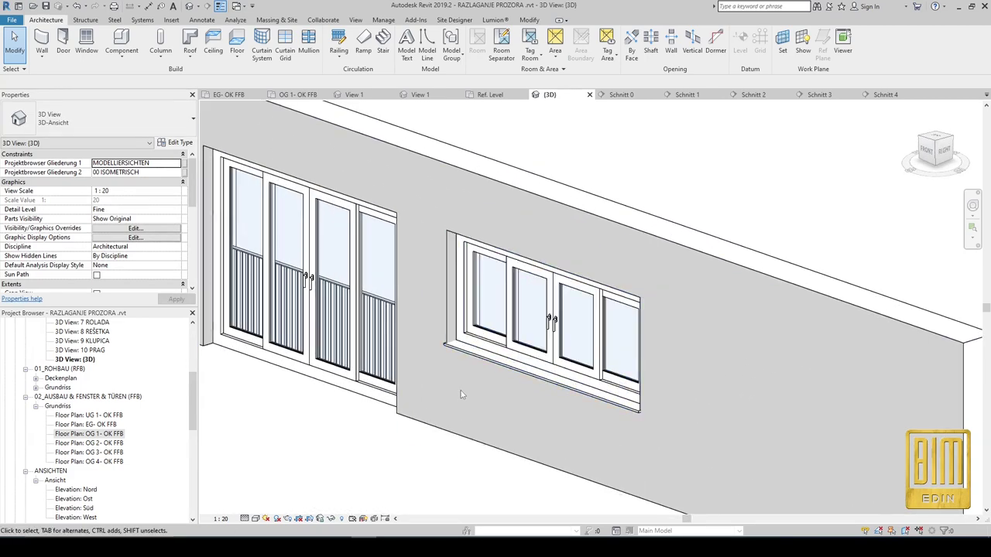
{"action": "left_click", "coordinate": [556, 326]}
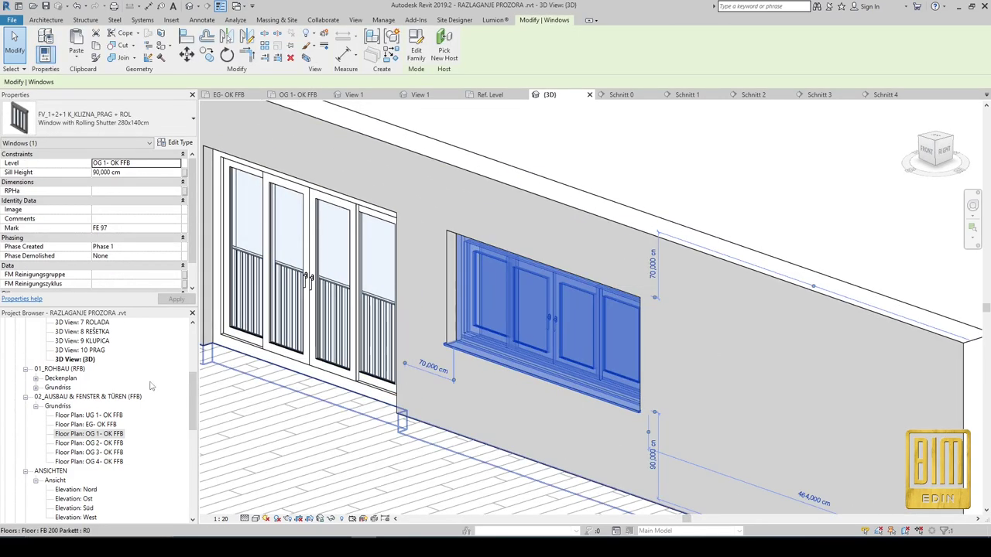
{"action": "double_click", "coordinate": [109, 433]}
Copy the rolling-shutter window into the right-hand opening.
{"action": "scroll", "coordinate": [420, 292], "scroll_direction": "down", "scroll_amount": 3}
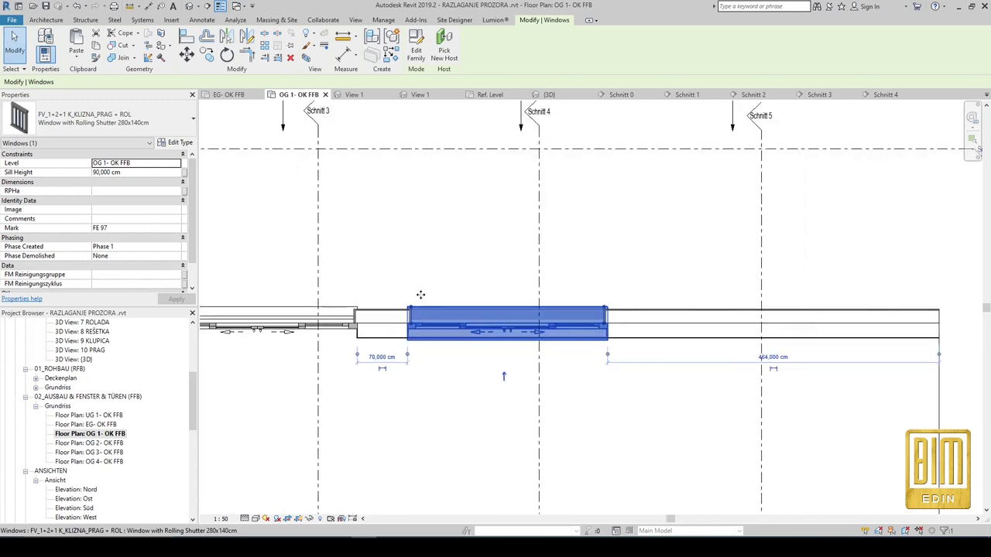
{"action": "key", "text": "m"}
{"action": "key", "text": "v"}
{"action": "scroll", "coordinate": [488, 322], "scroll_direction": "up", "scroll_amount": 2}
{"action": "scroll", "coordinate": [487, 322], "scroll_direction": "up", "scroll_amount": 1}
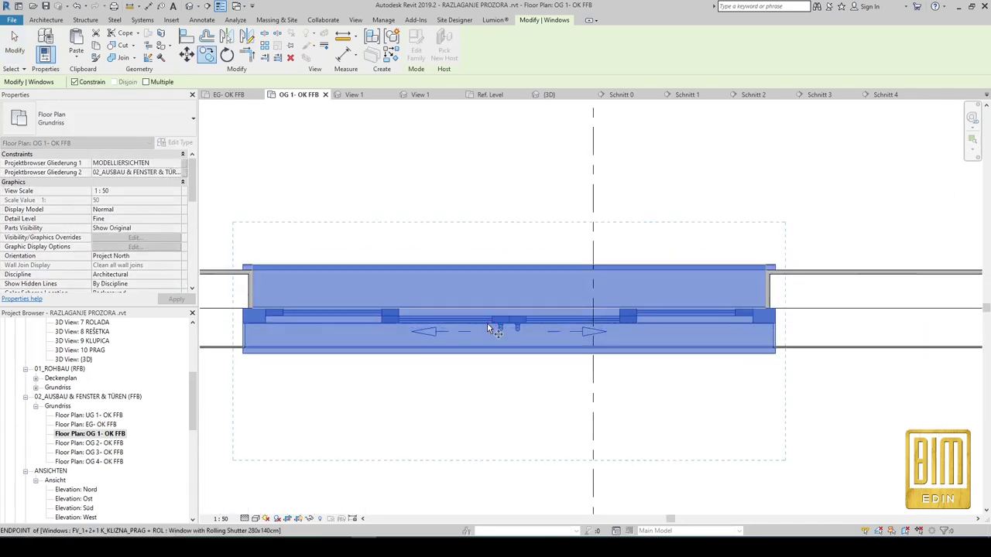
{"action": "scroll", "coordinate": [485, 320], "scroll_direction": "down", "scroll_amount": 2}
{"action": "left_click", "coordinate": [598, 322]}
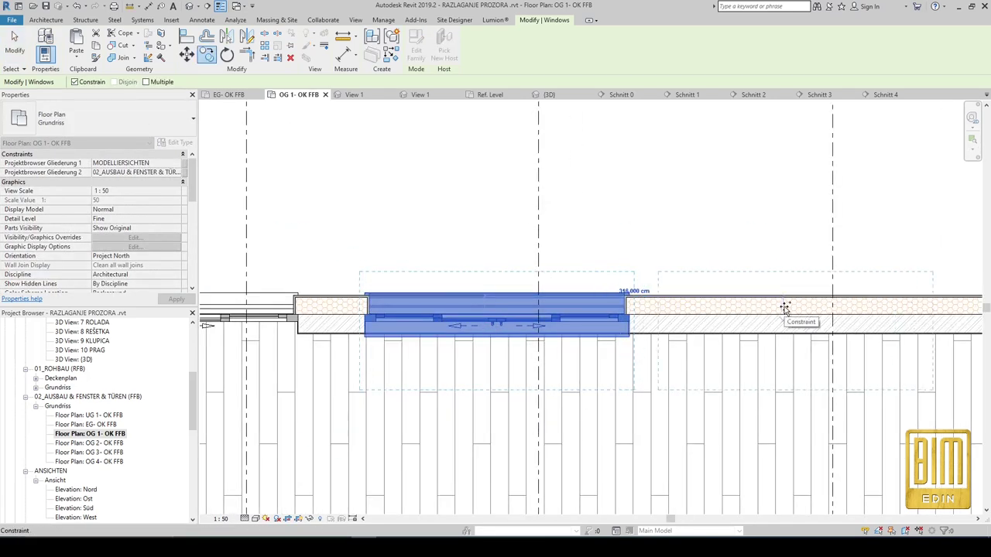
{"action": "left_click", "coordinate": [784, 306]}
Copy the 'Window without Rolling Shutter 280x120 cm' label text and select the new window copy.
{"action": "scroll", "coordinate": [737, 262], "scroll_direction": "down", "scroll_amount": 2}
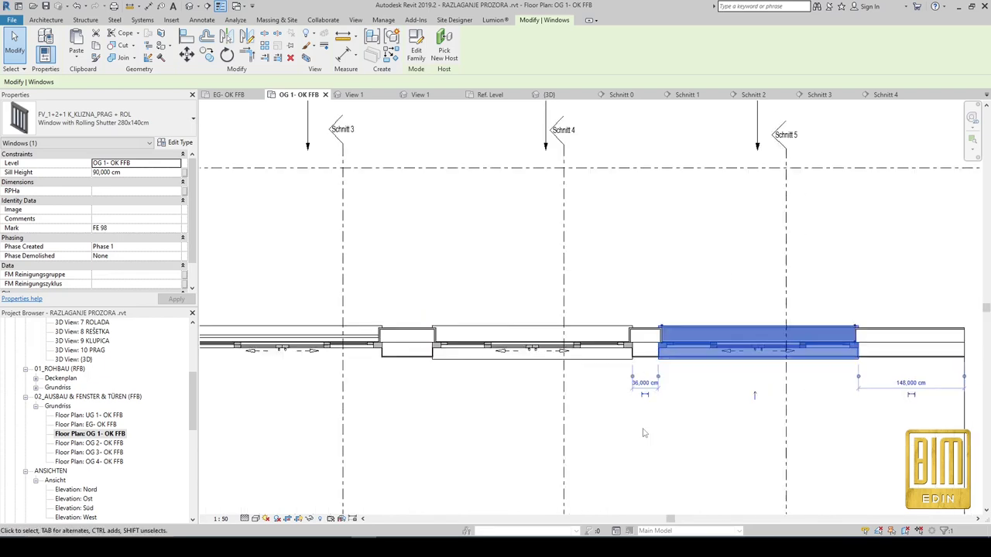
{"action": "scroll", "coordinate": [737, 255], "scroll_direction": "down", "scroll_amount": 1}
{"action": "scroll", "coordinate": [739, 183], "scroll_direction": "up", "scroll_amount": 3}
{"action": "scroll", "coordinate": [679, 186], "scroll_direction": "up", "scroll_amount": 3}
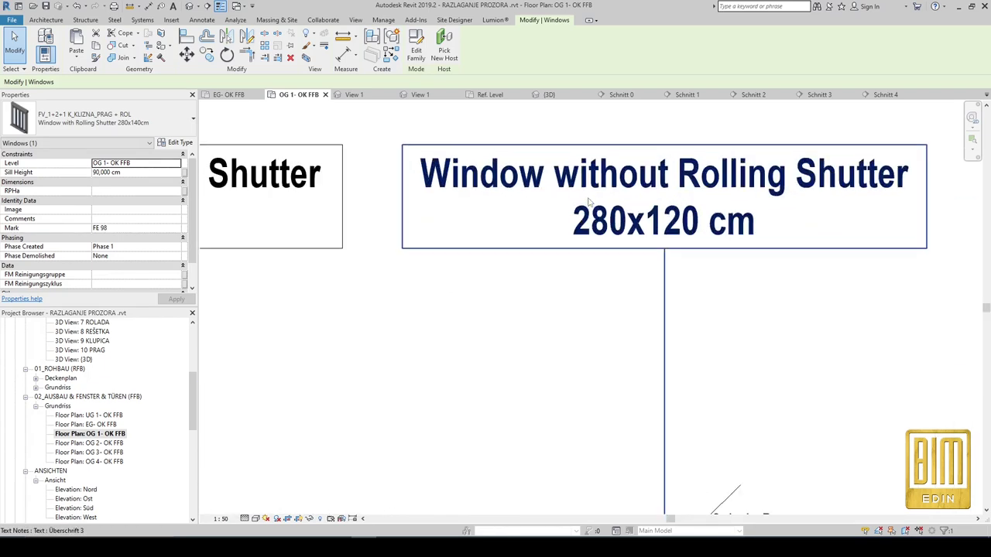
{"action": "left_click", "coordinate": [670, 221]}
{"action": "left_click_drag", "start_coordinate": [755, 224], "coordinate": [432, 180]}
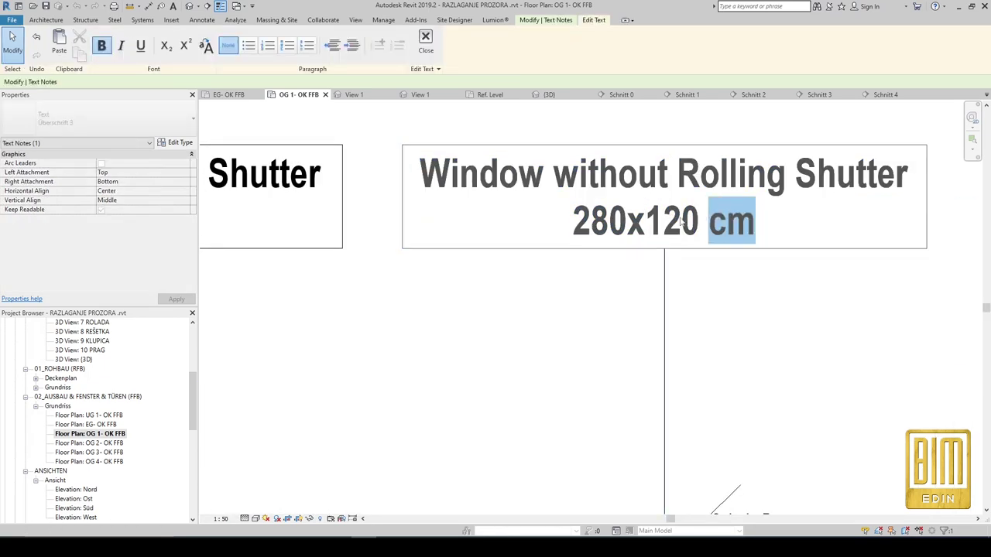
{"action": "right_click", "coordinate": [489, 177]}
{"action": "left_click", "coordinate": [533, 224]}
{"action": "scroll", "coordinate": [633, 314], "scroll_direction": "down", "scroll_amount": 3}
{"action": "scroll", "coordinate": [633, 314], "scroll_direction": "down", "scroll_amount": 2}
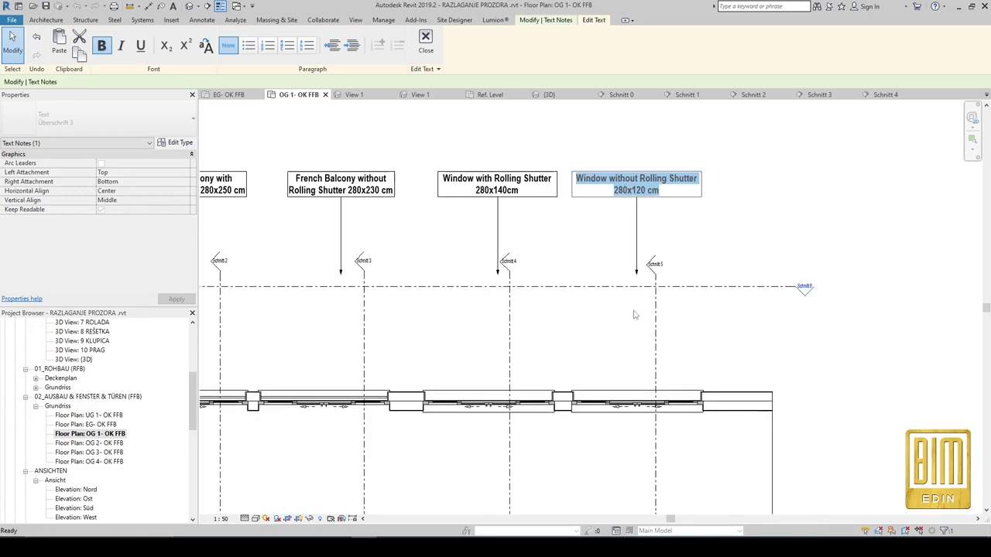
{"action": "scroll", "coordinate": [614, 398], "scroll_direction": "up", "scroll_amount": 3}
{"action": "left_click", "coordinate": [627, 394]}
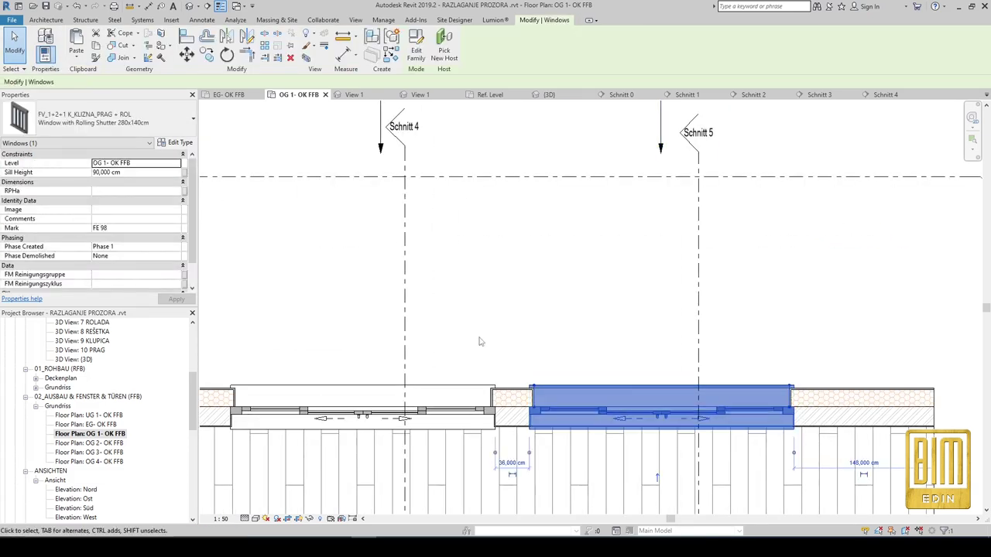
Duplicate the copy's type as 'Window without Rolling Shutter 280x120 cm' with height 120 cm.
{"action": "left_click", "coordinate": [175, 142]}
{"action": "scroll", "coordinate": [177, 304], "scroll_direction": "down", "scroll_amount": 3}
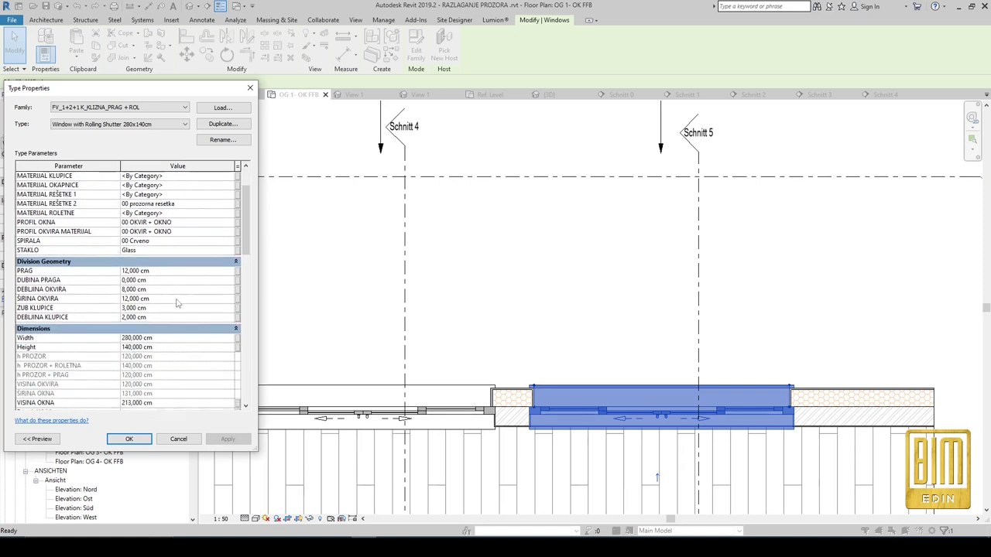
{"action": "scroll", "coordinate": [177, 303], "scroll_direction": "up", "scroll_amount": 3}
{"action": "left_click", "coordinate": [223, 126]}
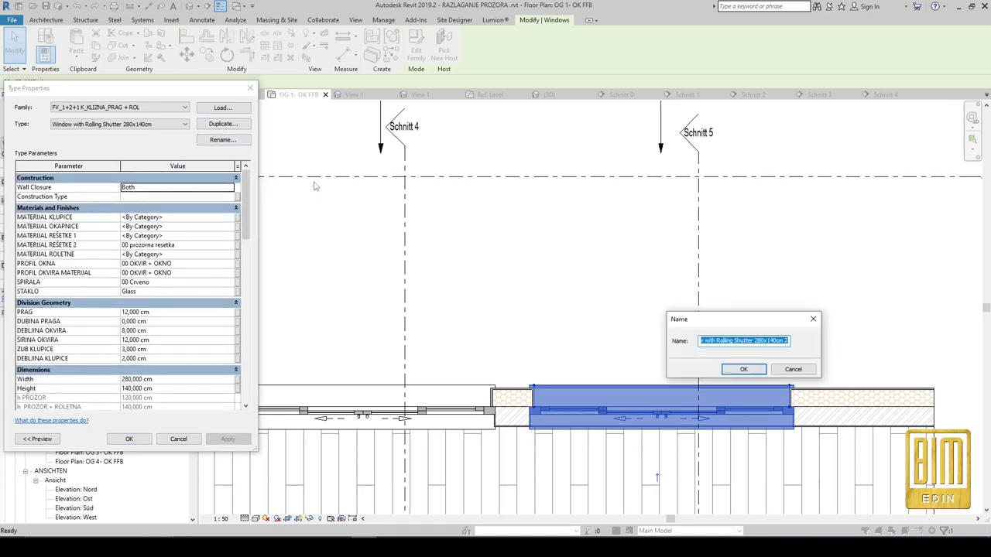
{"action": "type", "text": "Window without Rolling Shutter 280x120 cm"}
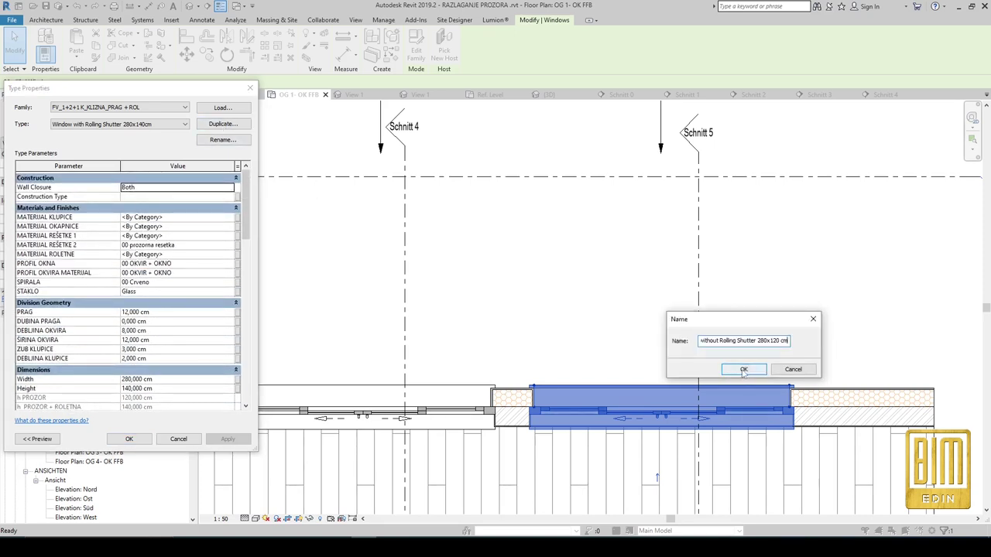
{"action": "key", "text": "Return"}
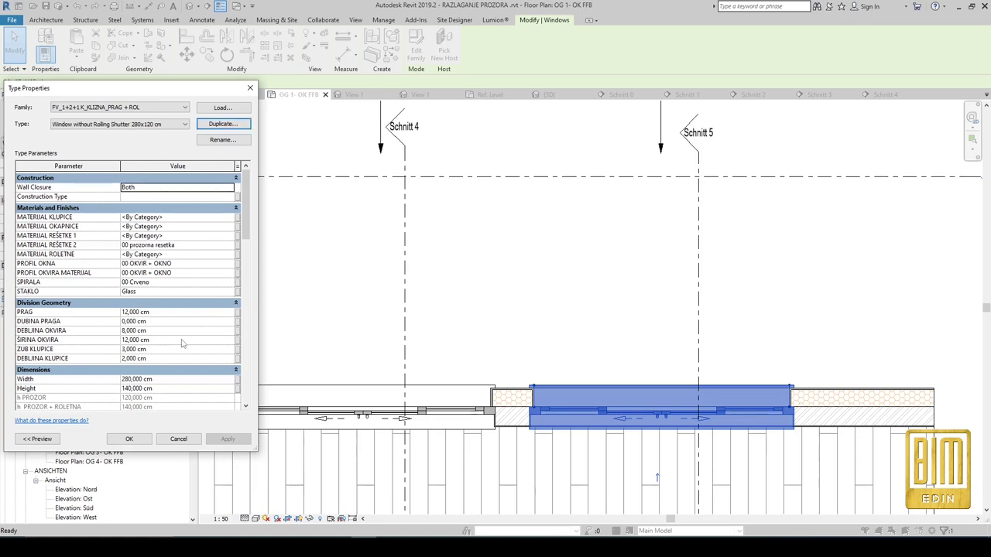
{"action": "scroll", "coordinate": [183, 344], "scroll_direction": "down", "scroll_amount": 3}
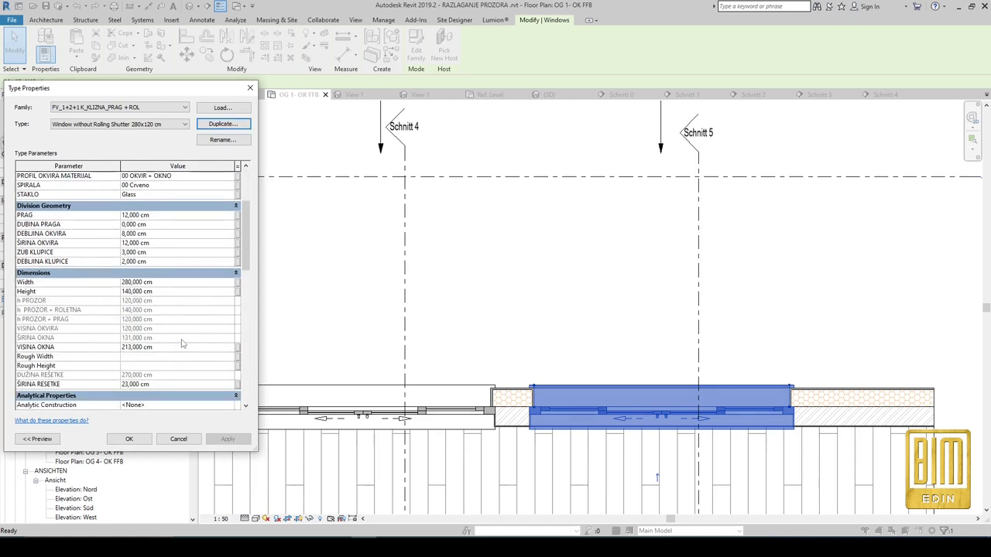
{"action": "left_click", "coordinate": [172, 291]}
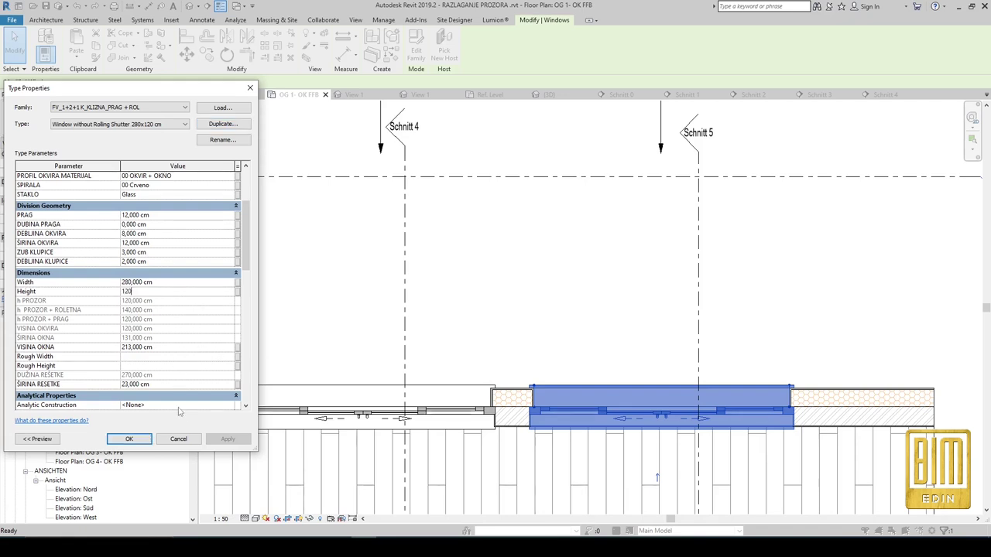
{"action": "scroll", "coordinate": [178, 371], "scroll_direction": "down", "scroll_amount": 3}
{"action": "scroll", "coordinate": [182, 374], "scroll_direction": "down", "scroll_amount": 3}
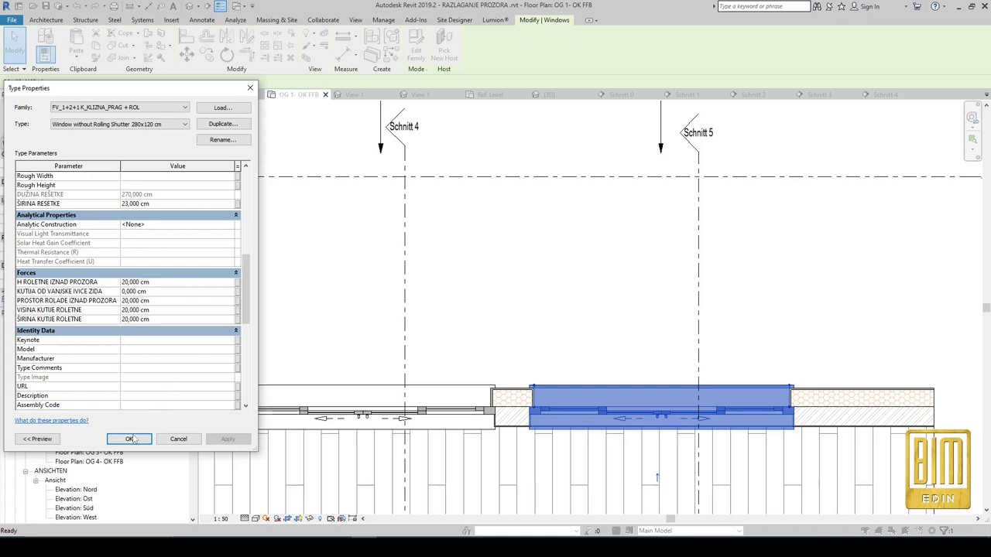
{"action": "key", "text": "Return"}
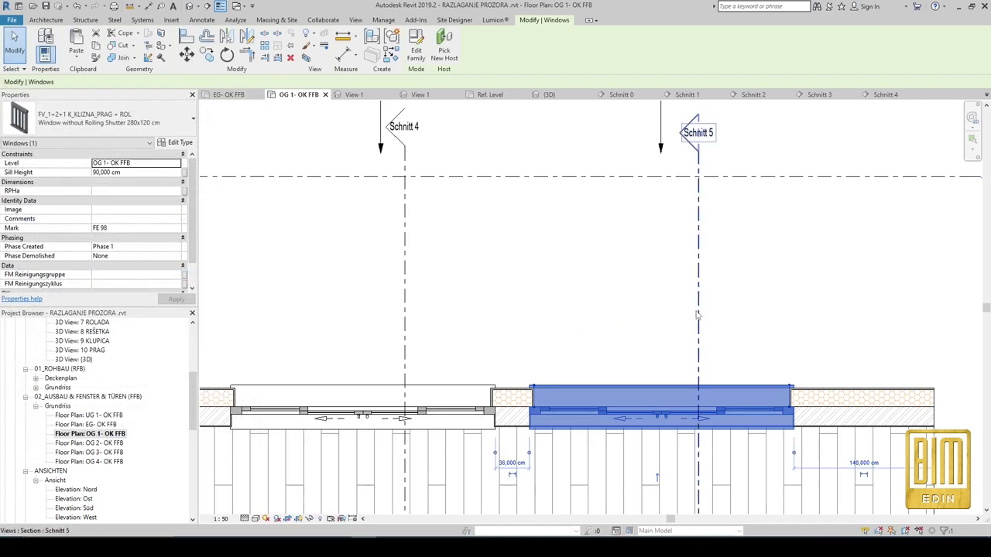
Go to section Schnitt 5 and open the window's type properties.
{"action": "left_click", "coordinate": [693, 133]}
{"action": "right_click", "coordinate": [696, 133]}
{"action": "left_click", "coordinate": [729, 99]}
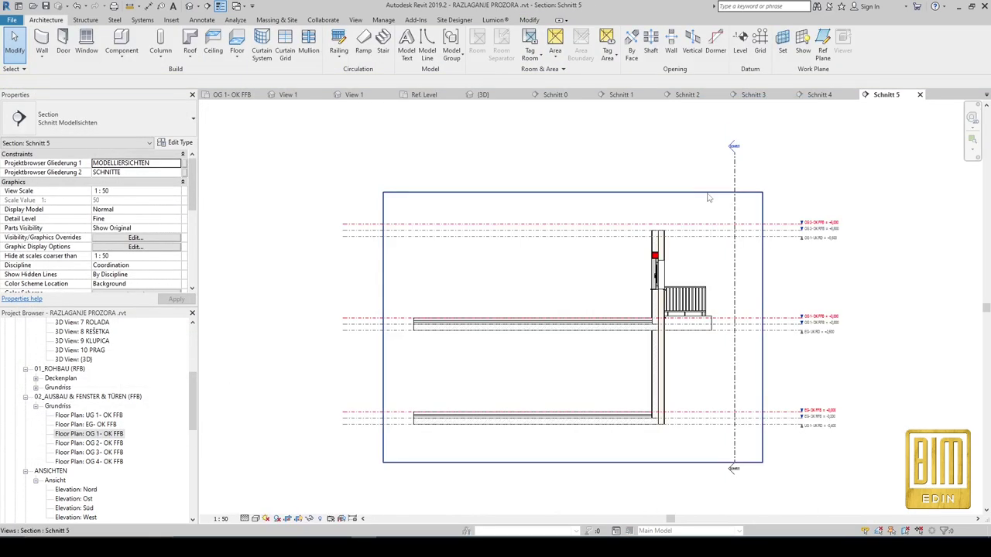
{"action": "scroll", "coordinate": [654, 263], "scroll_direction": "up", "scroll_amount": 3}
{"action": "scroll", "coordinate": [652, 267], "scroll_direction": "up", "scroll_amount": 3}
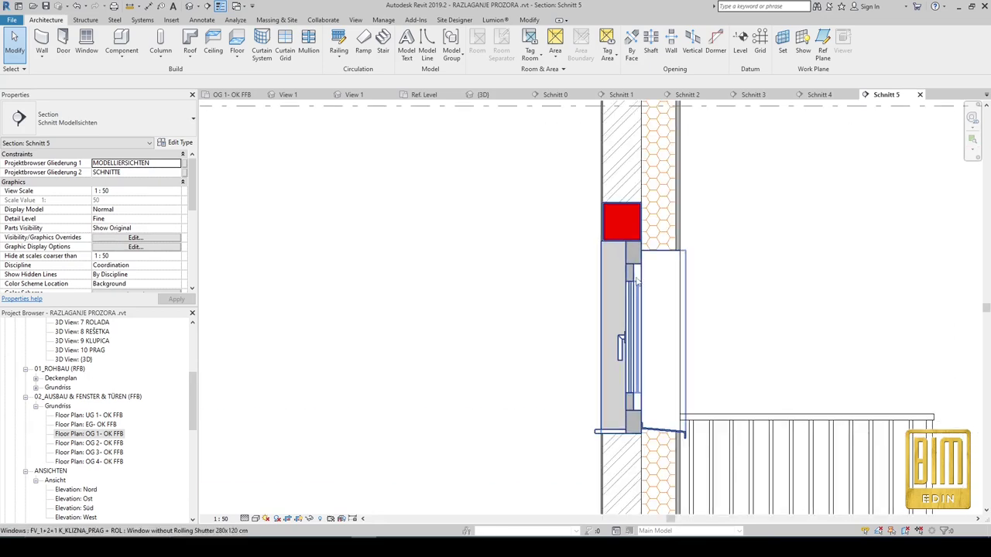
{"action": "left_click", "coordinate": [630, 226]}
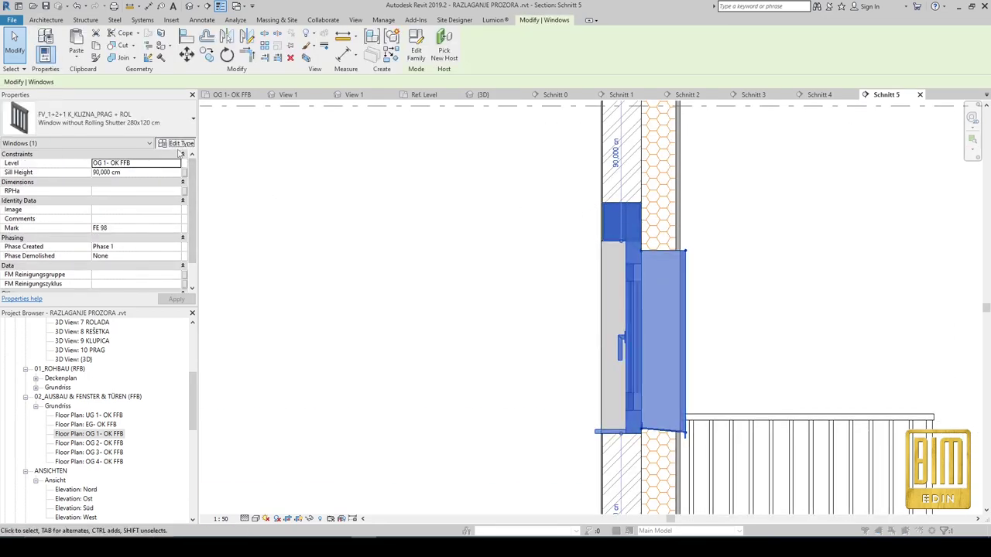
{"action": "left_click", "coordinate": [180, 143]}
Set the shutter-box sizes to 10 cm height and 7 cm width, and apply.
{"action": "scroll", "coordinate": [176, 304], "scroll_direction": "down", "scroll_amount": 3}
{"action": "left_click", "coordinate": [177, 338]}
{"action": "type", "text": "1"}
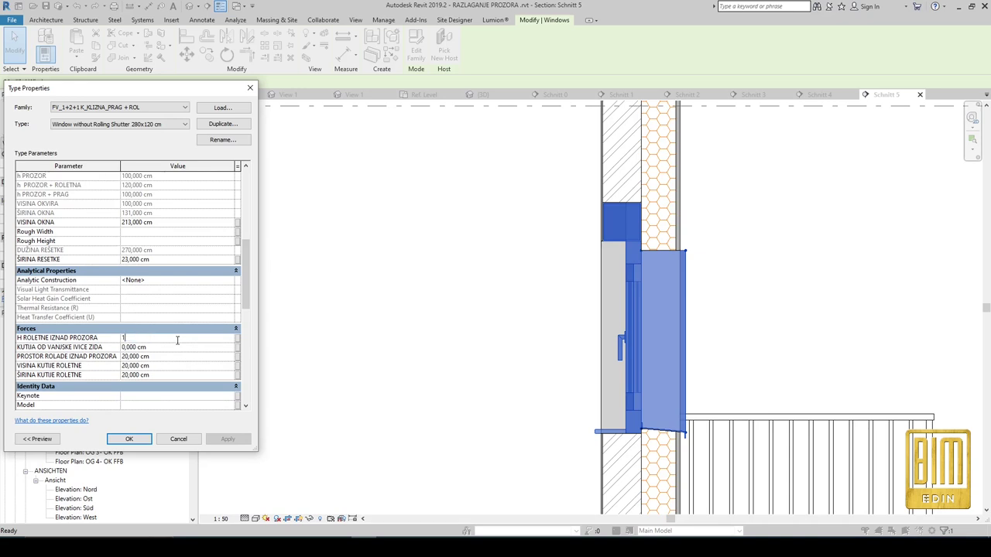
{"action": "type", "text": "0"}
{"action": "left_click", "coordinate": [179, 355]}
{"action": "type", "text": "7"}
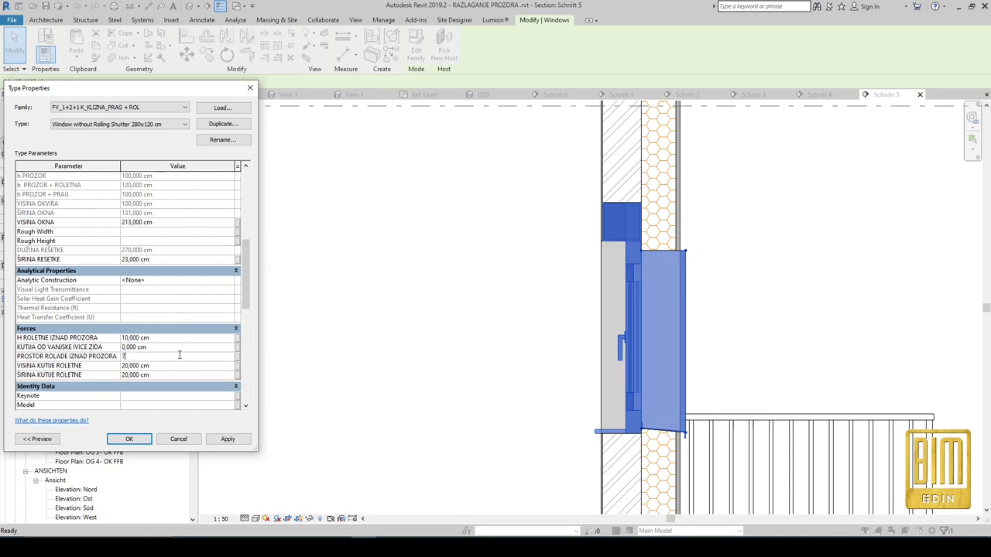
{"action": "left_click", "coordinate": [179, 366]}
{"action": "type", "text": "7"}
{"action": "left_click", "coordinate": [182, 375]}
{"action": "type", "text": "7"}
{"action": "left_click", "coordinate": [233, 440]}
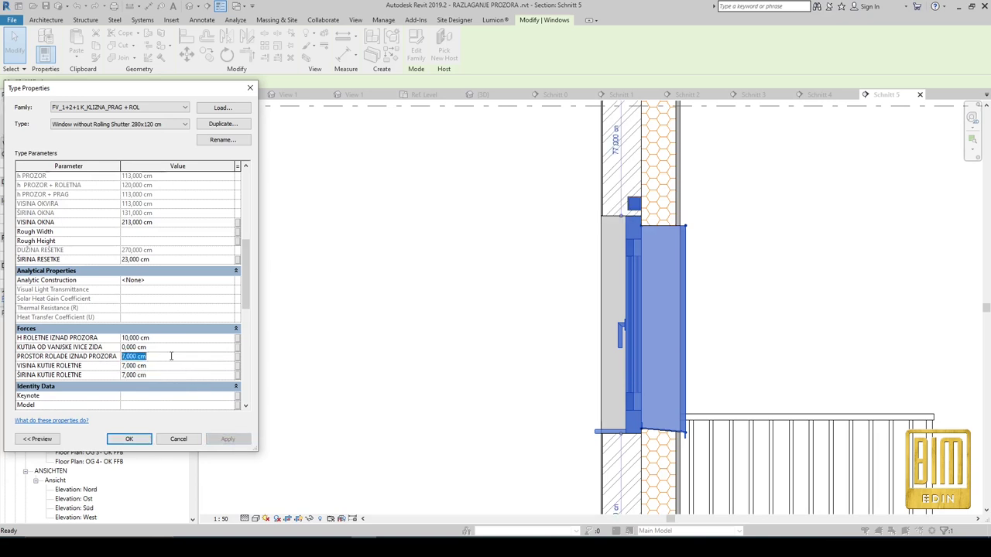
{"action": "type", "text": "10"}
{"action": "left_click", "coordinate": [173, 377]}
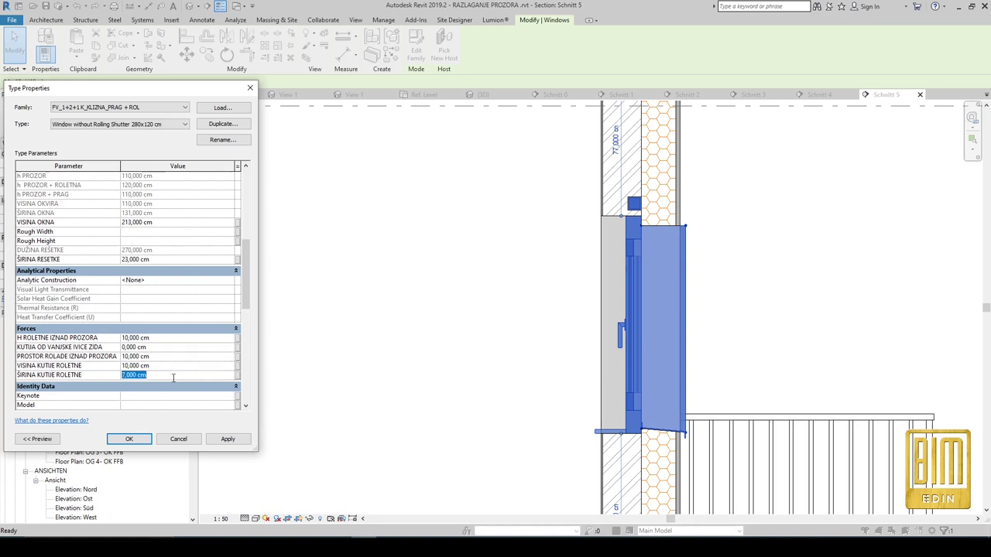
{"action": "left_click", "coordinate": [232, 440]}
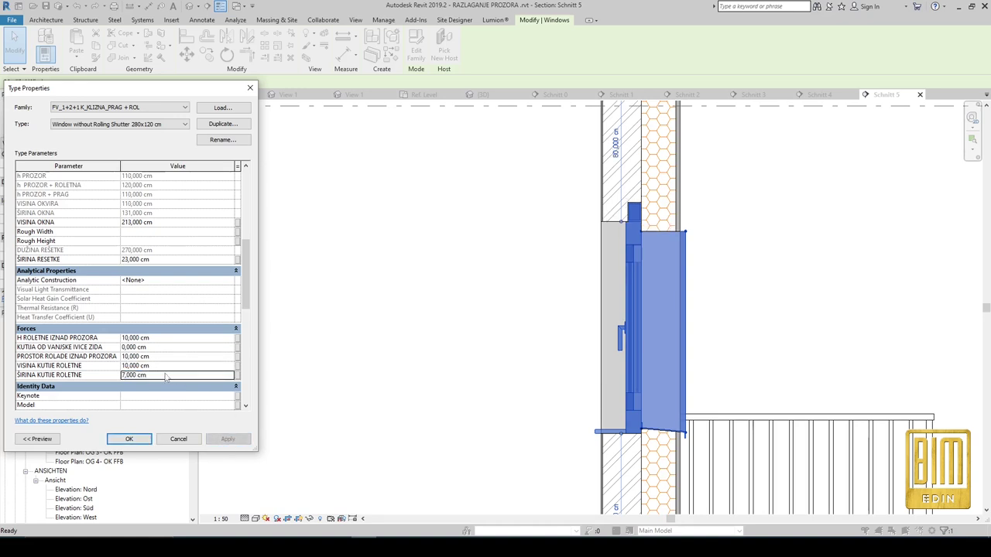
Set the KUTIJA OD VANJSKE IVICE ZIDA shutter-box offset to −50 cm and apply.
{"action": "left_click", "coordinate": [162, 347]}
{"action": "type", "text": "10"}
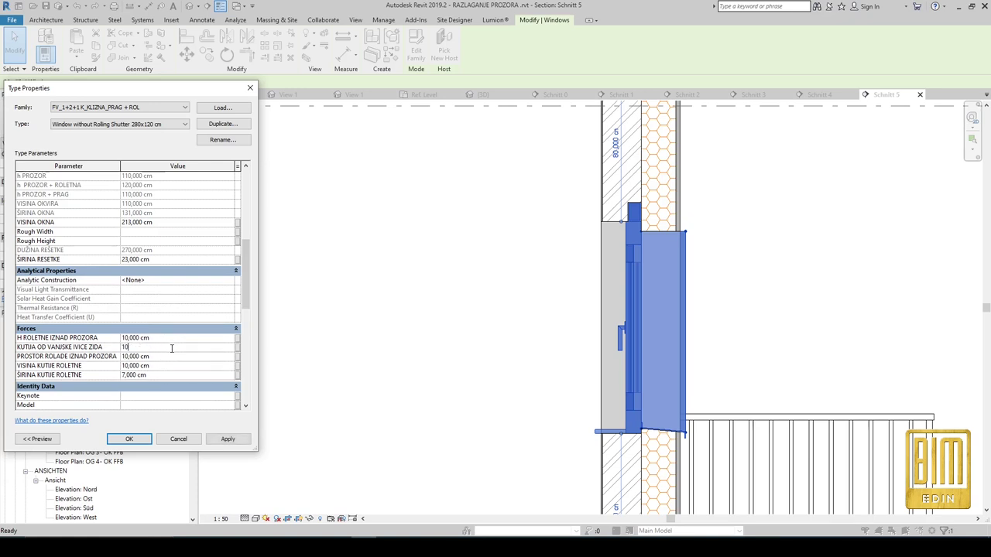
{"action": "left_click", "coordinate": [239, 439]}
{"action": "left_click", "coordinate": [240, 442]}
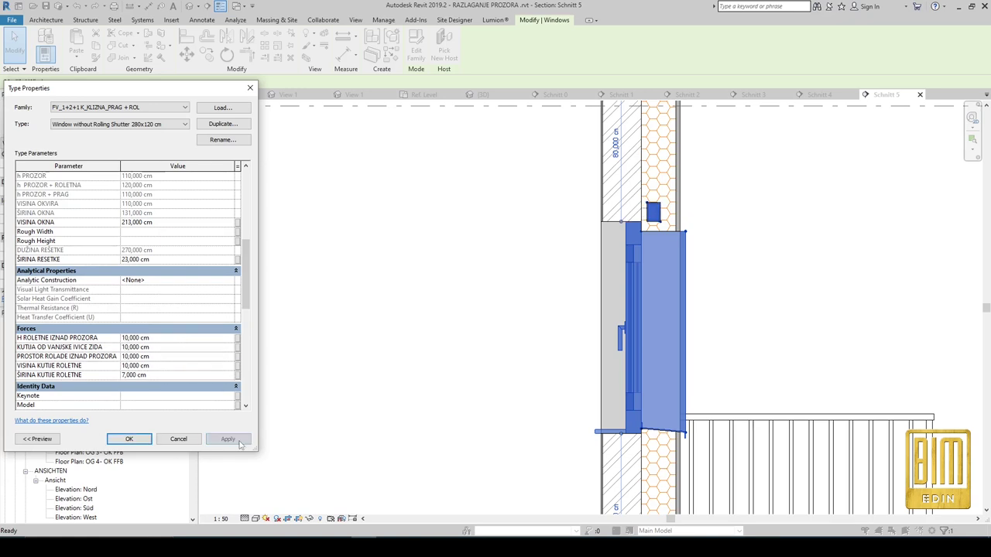
{"action": "left_click", "coordinate": [162, 348]}
{"action": "type", "text": "-10"}
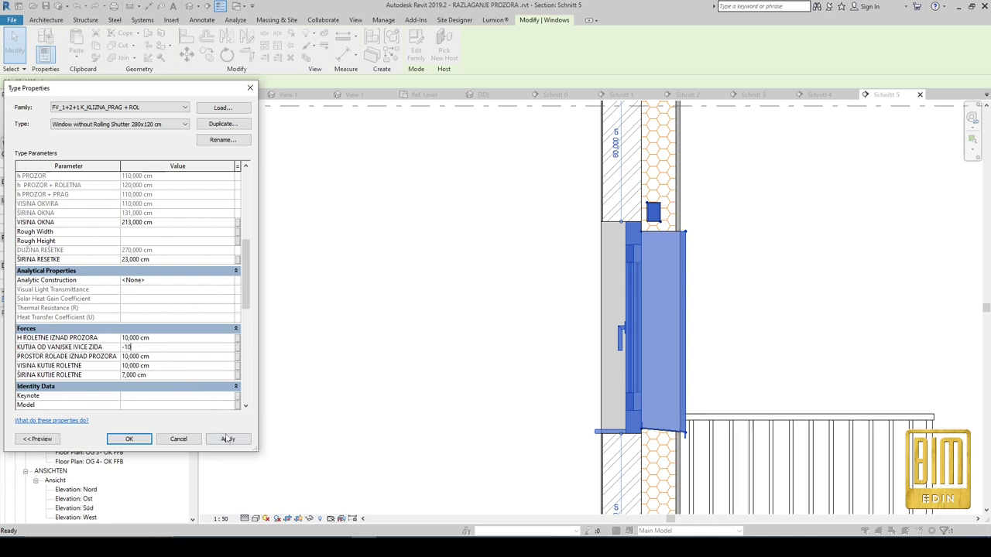
{"action": "left_click", "coordinate": [227, 439]}
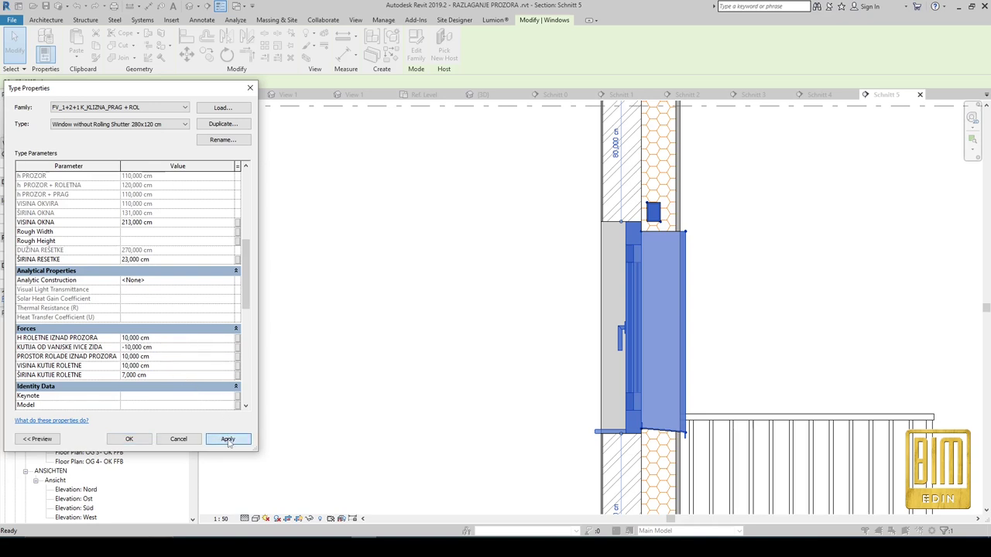
{"action": "left_click", "coordinate": [171, 347]}
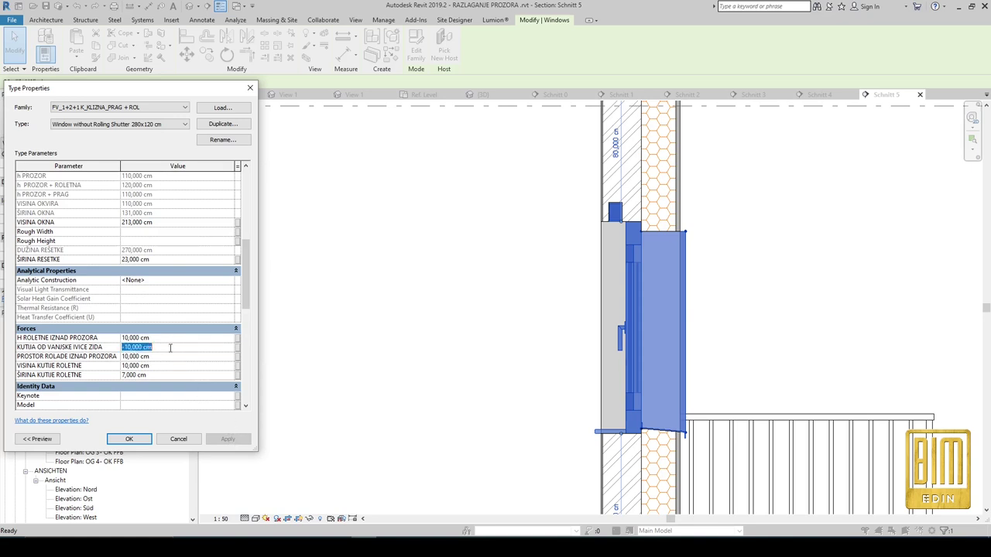
{"action": "type", "text": "-5"}
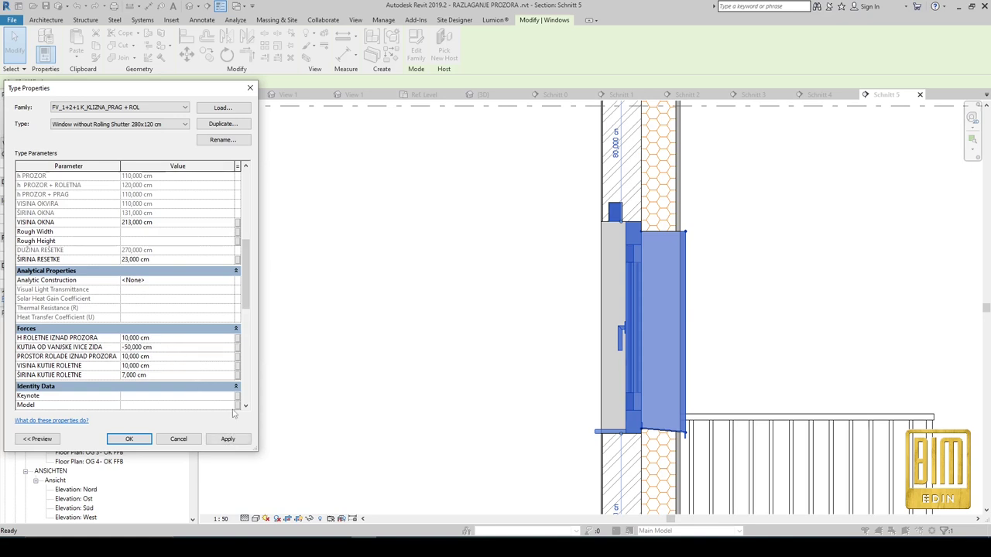
{"action": "left_click", "coordinate": [230, 439]}
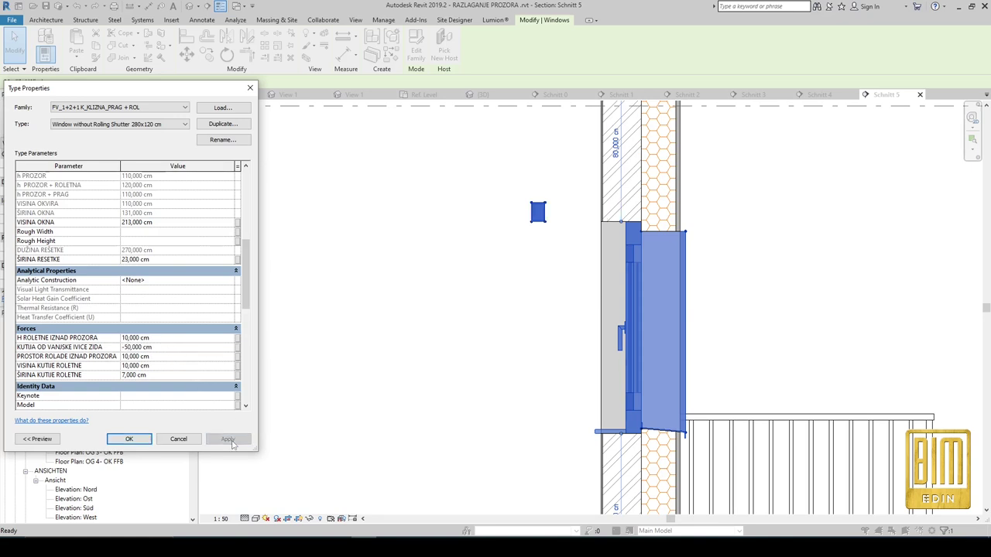
Enter 50 cm, 5 and 50 cm for the shutter-box height and sizes, and apply.
{"action": "left_click", "coordinate": [181, 341]}
{"action": "type", "text": "50"}
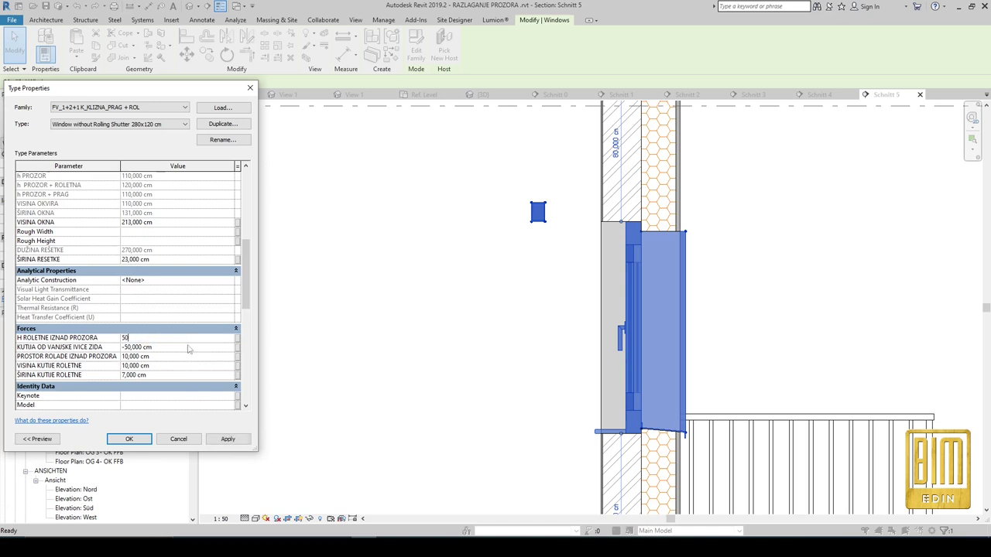
{"action": "left_click", "coordinate": [188, 357]}
{"action": "left_click", "coordinate": [190, 365]}
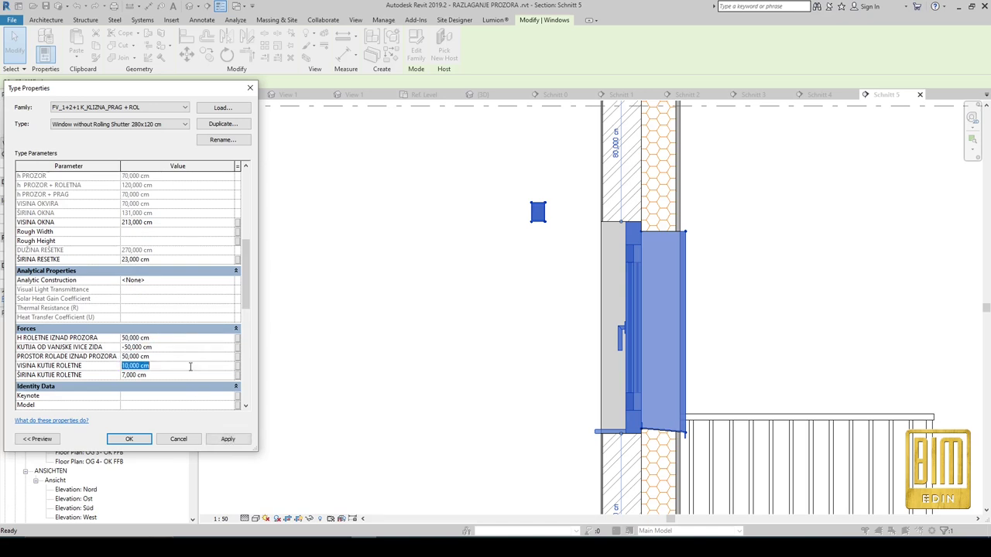
{"action": "type", "text": "50"}
{"action": "left_click", "coordinate": [186, 376]}
{"action": "type", "text": "50"}
{"action": "left_click", "coordinate": [233, 439]}
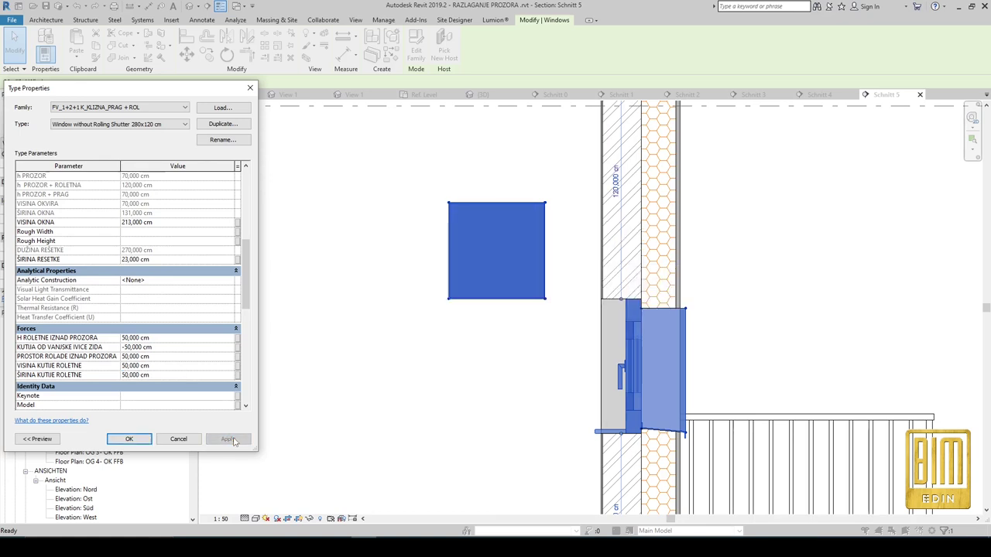
Try shutter-box wall offsets of −30 and −10 cm, settling on 0.
{"action": "left_click", "coordinate": [169, 347]}
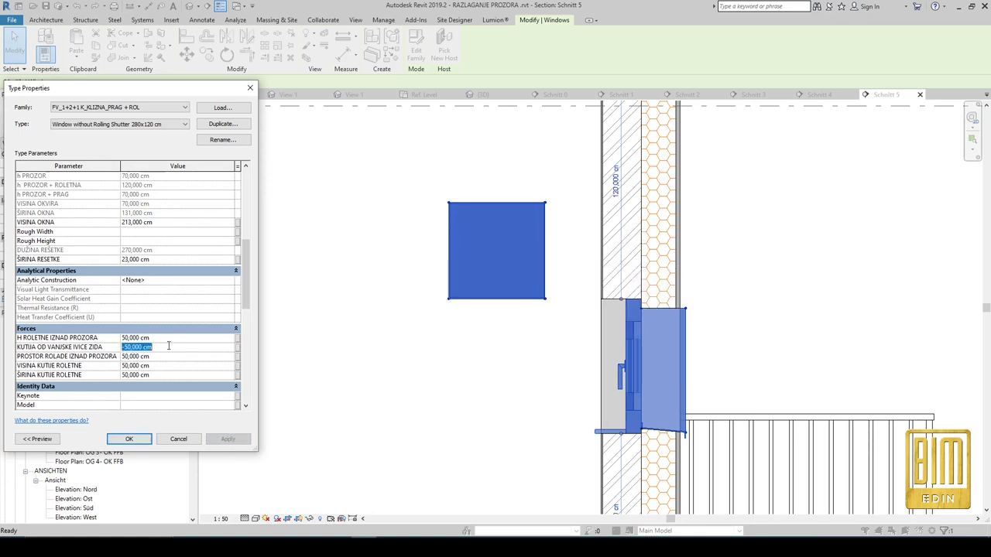
{"action": "type", "text": "-30"}
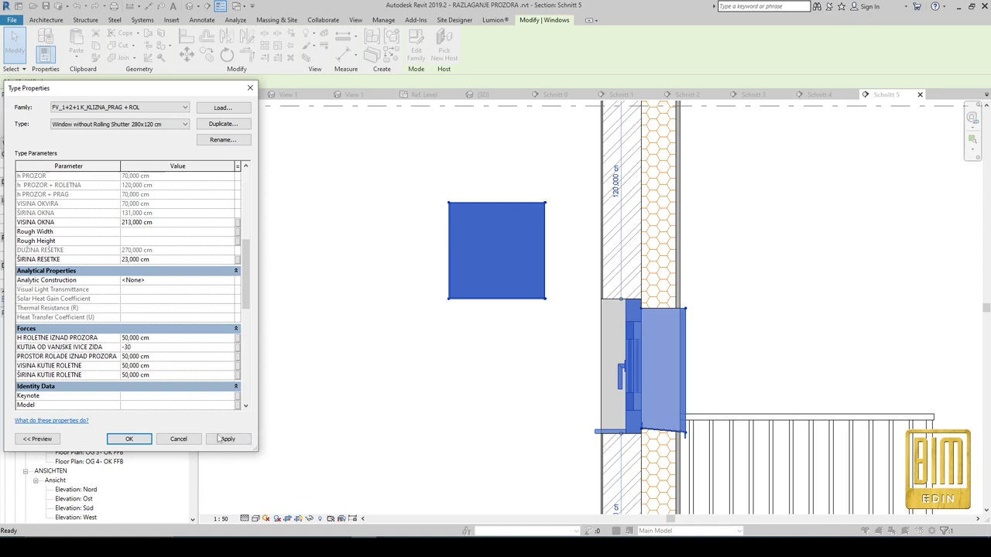
{"action": "left_click", "coordinate": [229, 442]}
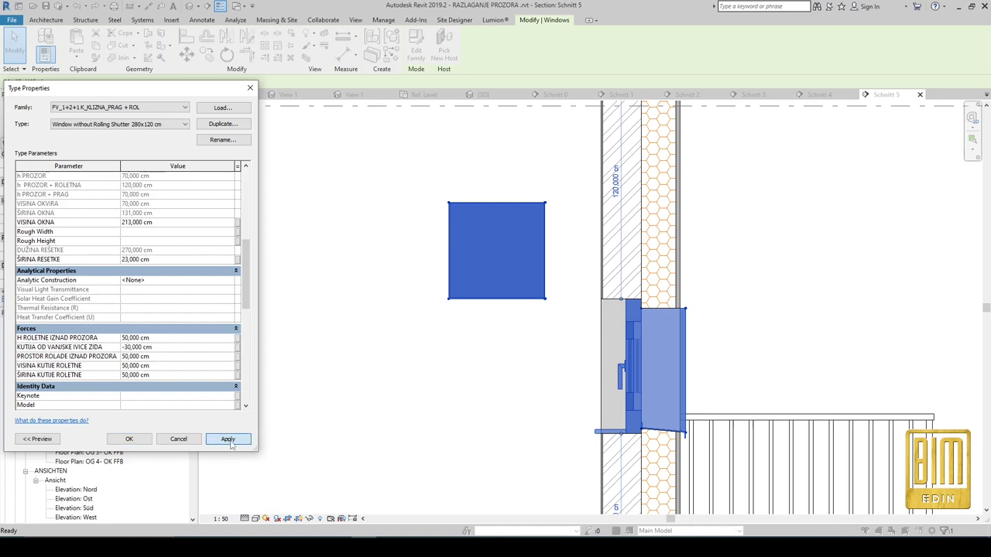
{"action": "left_click", "coordinate": [229, 440]}
{"action": "left_click", "coordinate": [169, 347]}
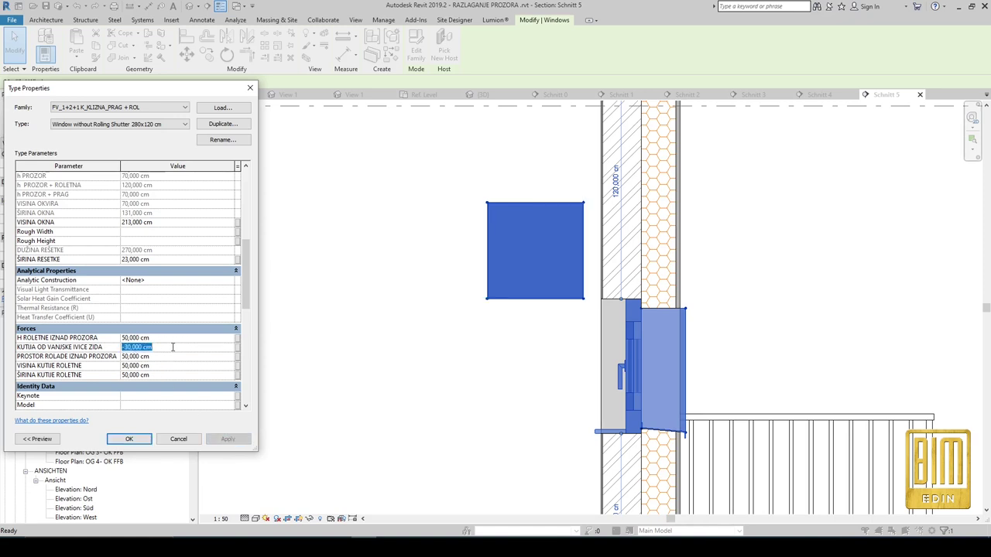
{"action": "type", "text": "-10"}
{"action": "left_click", "coordinate": [234, 439]}
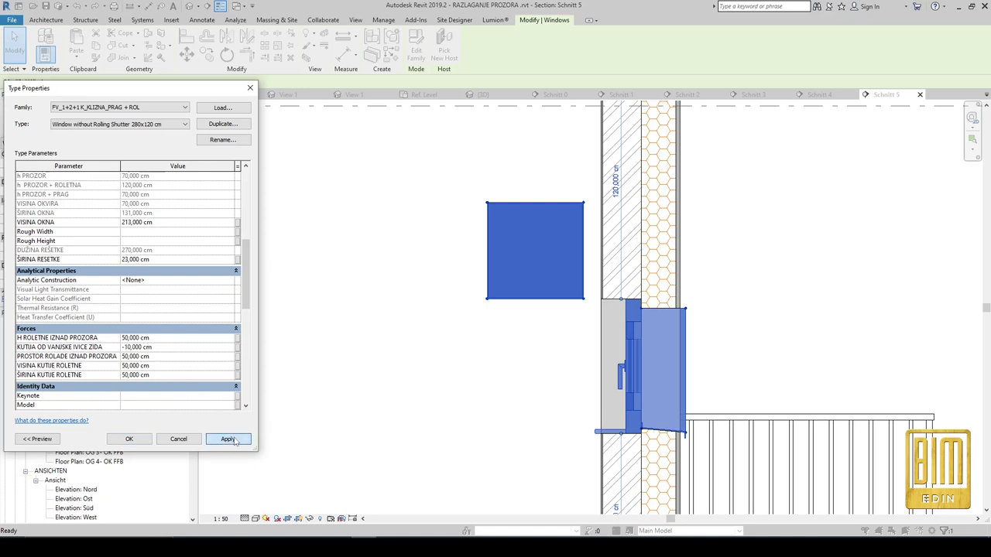
{"action": "left_click", "coordinate": [234, 440]}
{"action": "left_click", "coordinate": [172, 348]}
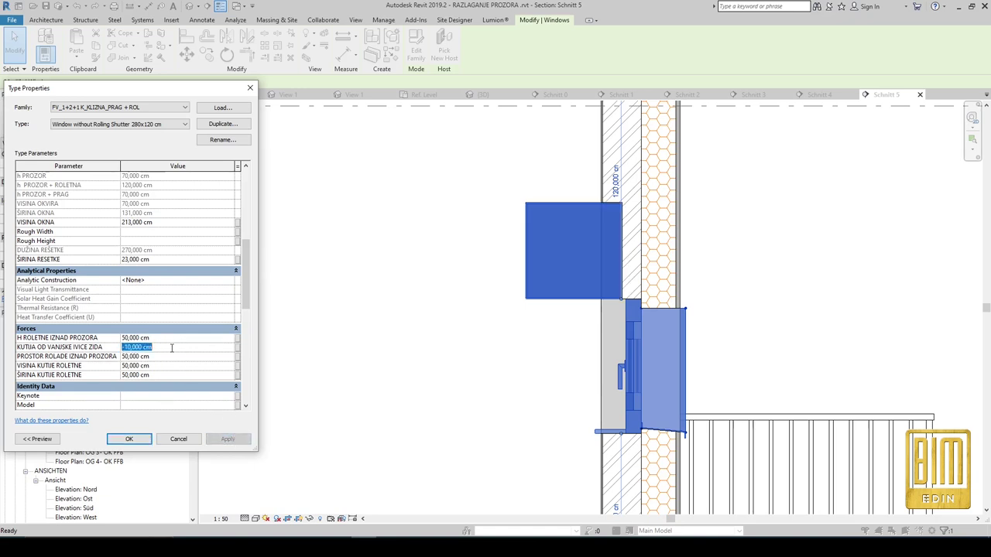
{"action": "type", "text": "0"}
{"action": "left_click", "coordinate": [241, 444]}
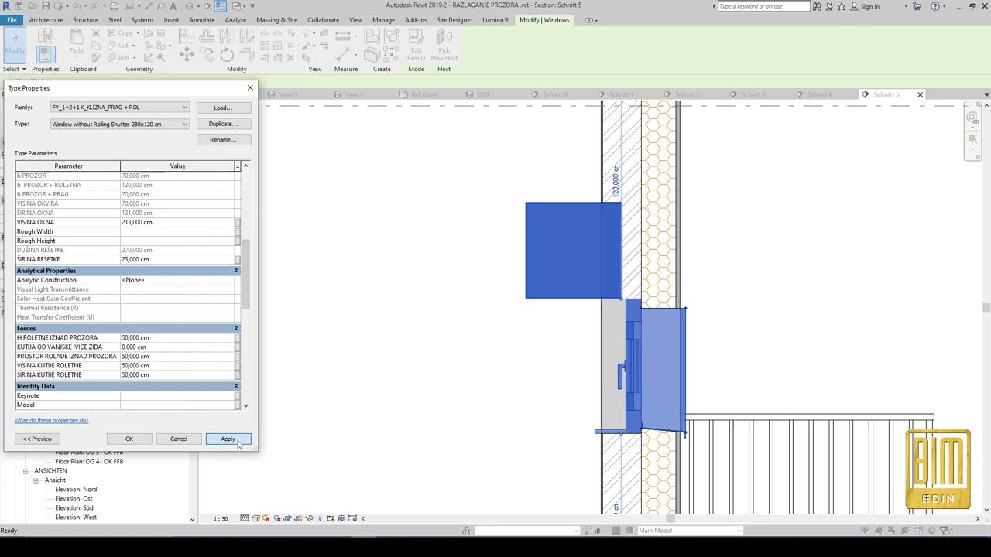
{"action": "left_click", "coordinate": [240, 443]}
Zero H ROLETNE IZNAD PROZORA and the box height, turn off ROLADA, and confirm.
{"action": "left_click", "coordinate": [174, 339]}
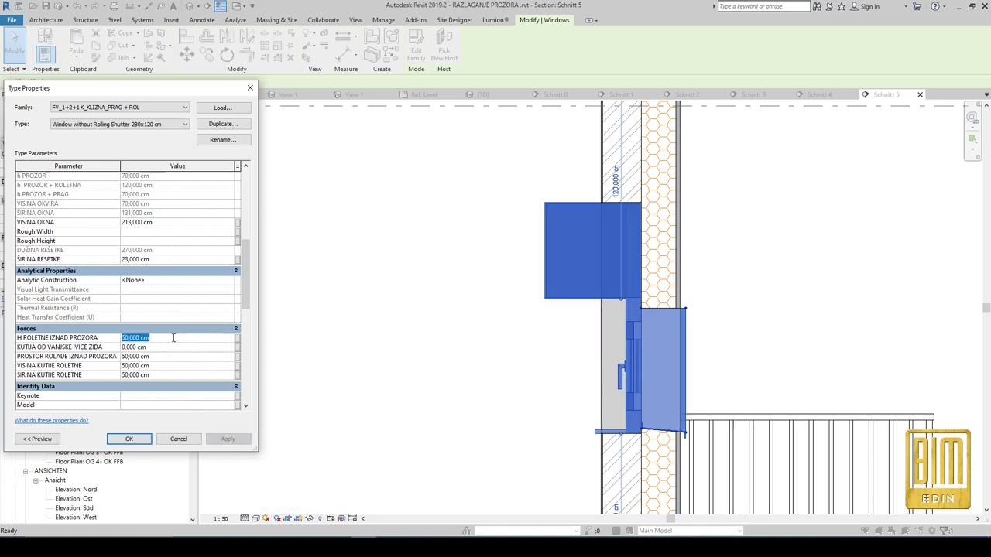
{"action": "type", "text": "0"}
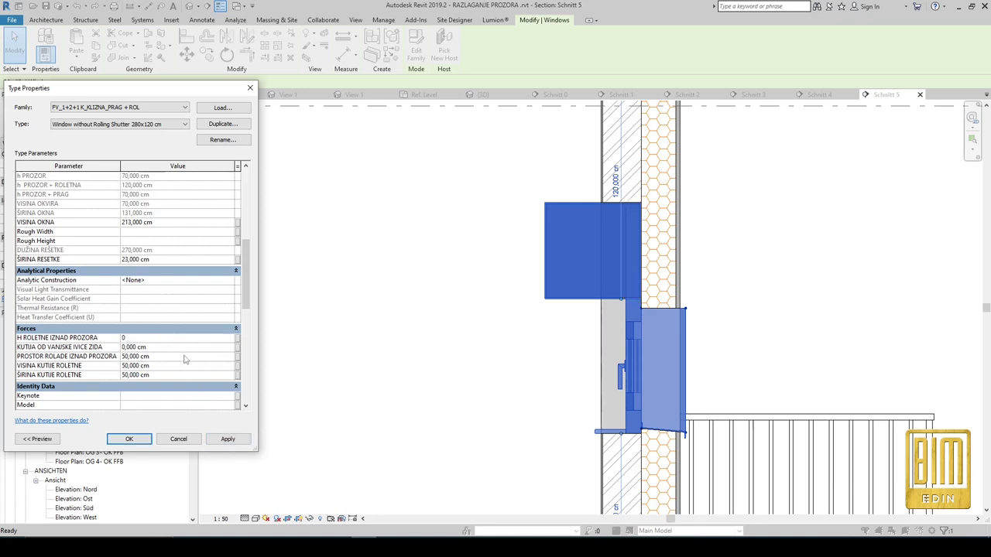
{"action": "left_click", "coordinate": [183, 357]}
{"action": "left_click", "coordinate": [189, 367]}
{"action": "type", "text": "0"}
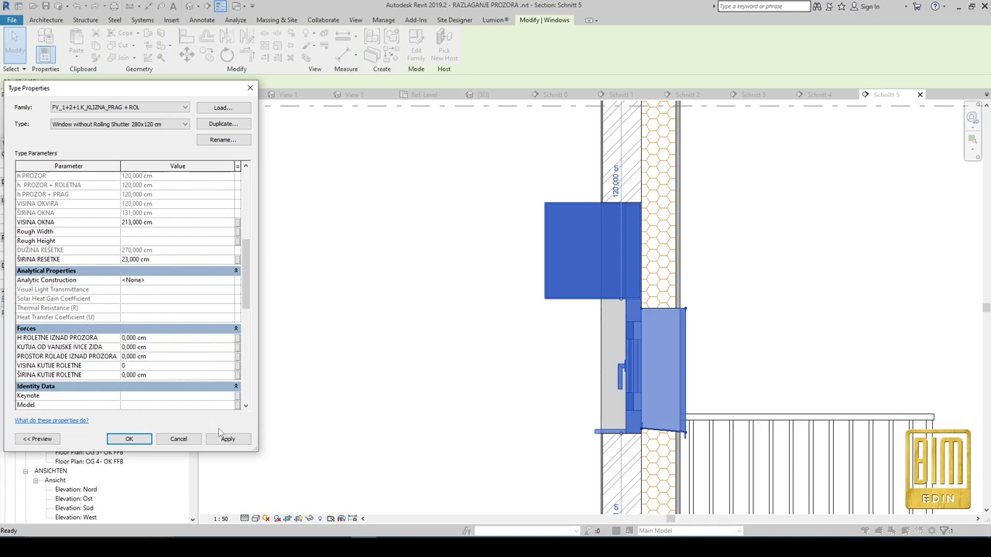
{"action": "scroll", "coordinate": [155, 340], "scroll_direction": "down", "scroll_amount": 6}
{"action": "scroll", "coordinate": [155, 340], "scroll_direction": "down", "scroll_amount": 5}
{"action": "left_click", "coordinate": [126, 386]}
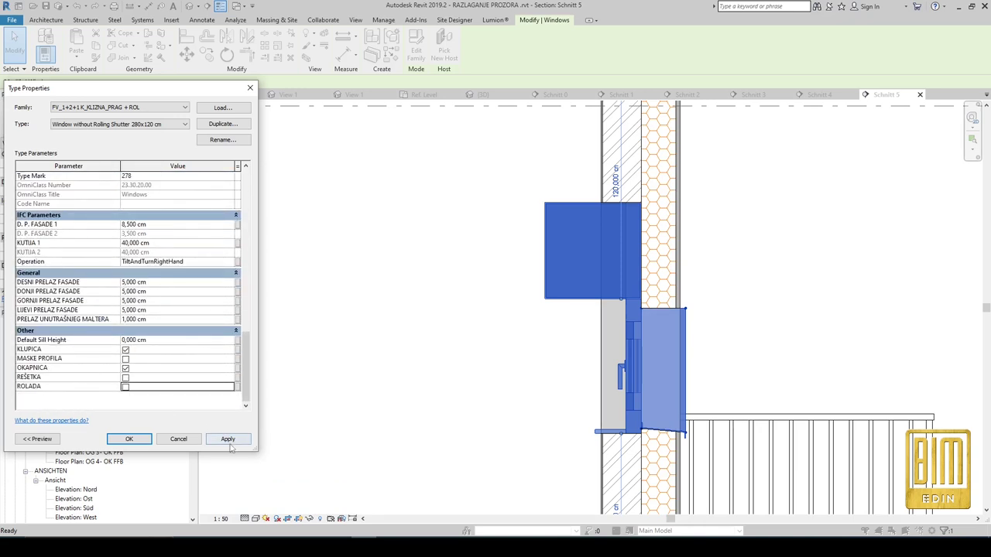
{"action": "left_click", "coordinate": [146, 440]}
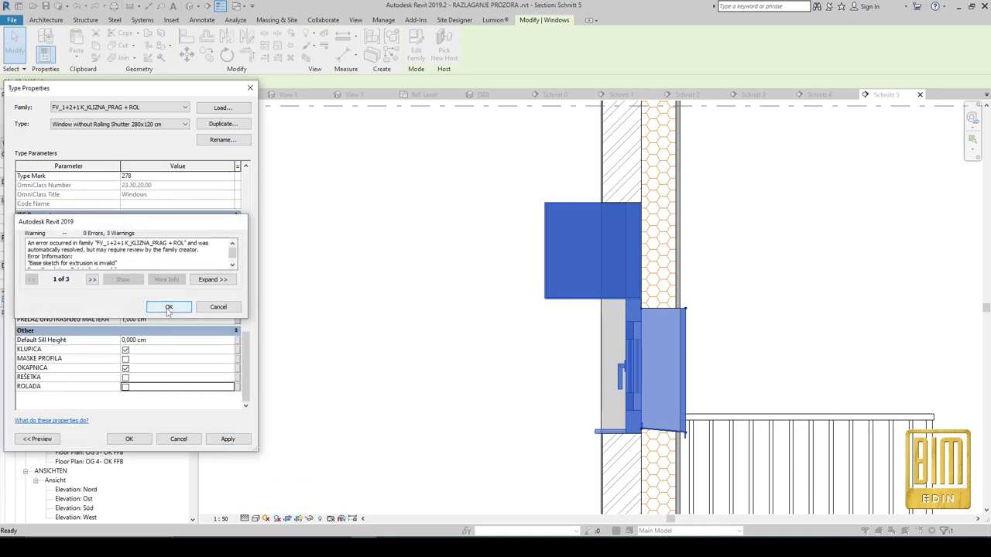
{"action": "left_click", "coordinate": [159, 310]}
{"action": "left_click", "coordinate": [130, 439]}
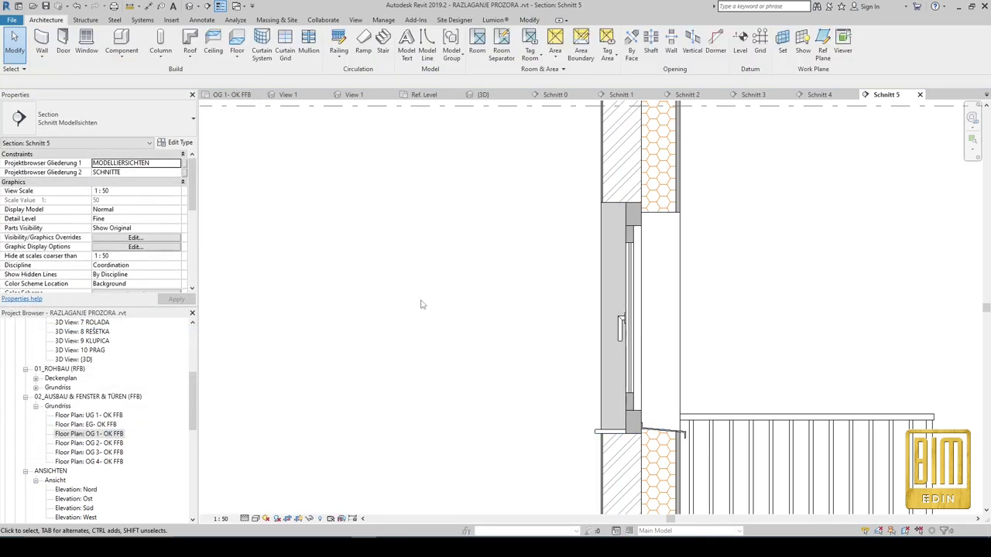
Orbit the 3D model to check the windows from behind and front, then open the WINDOWS legend.
{"action": "left_click", "coordinate": [190, 6]}
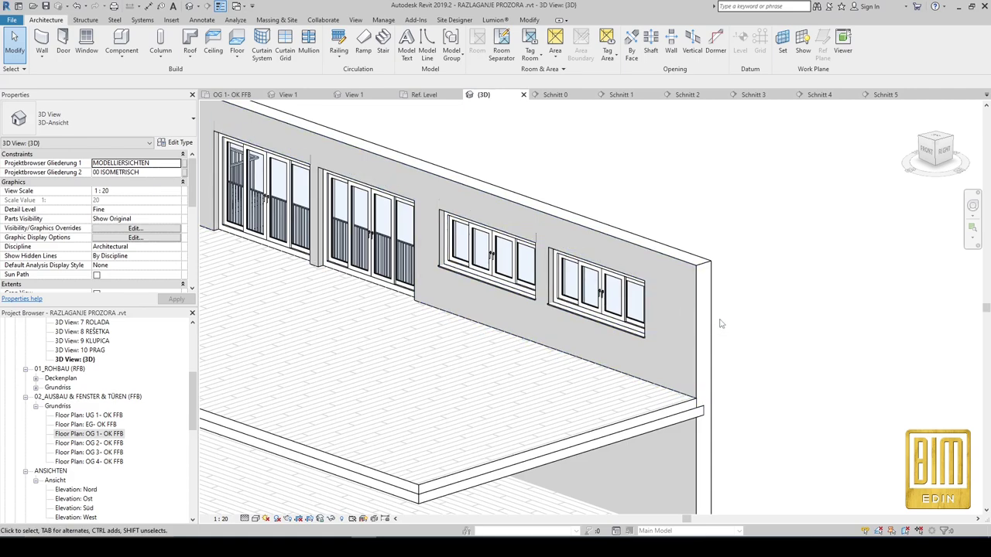
{"action": "mouse_move", "coordinate": [481, 202]}
{"action": "middle_mouse_down", "text": "shift"}
{"action": "mouse_move", "coordinate": [864, 349]}
{"action": "mouse_move", "coordinate": [391, 316]}
{"action": "middle_mouse_up", "text": "shift"}
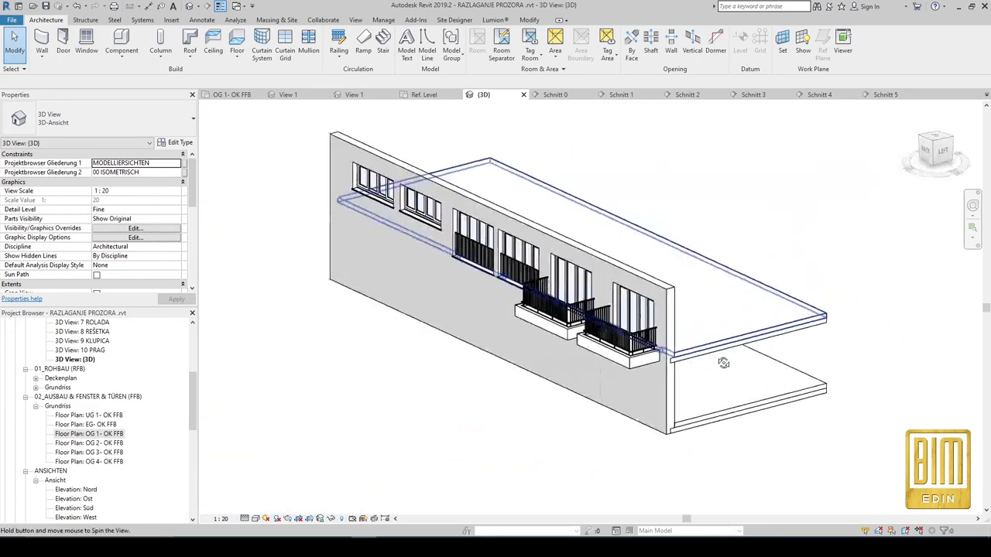
{"action": "scroll", "coordinate": [344, 279], "scroll_direction": "up", "scroll_amount": 2}
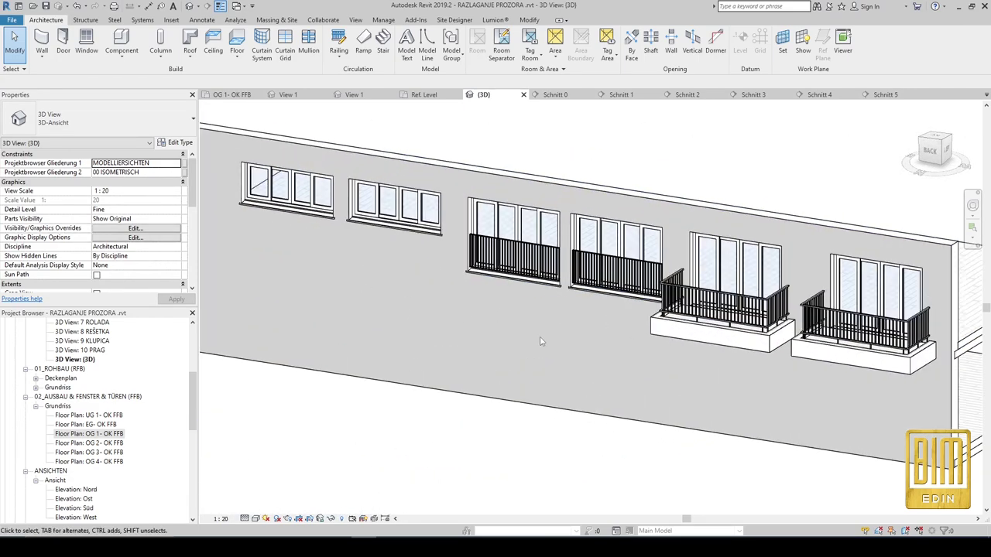
{"action": "scroll", "coordinate": [542, 342], "scroll_direction": "down", "scroll_amount": 3}
{"action": "middle_click_drag", "start_coordinate": [542, 342], "coordinate": [406, 323], "text": "shift"}
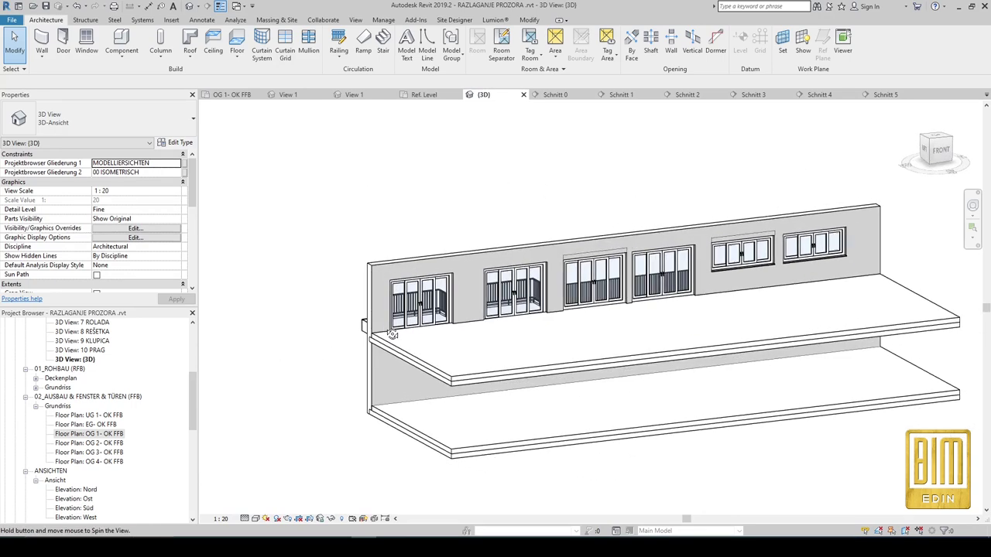
{"action": "scroll", "coordinate": [113, 446], "scroll_direction": "down", "scroll_amount": 3}
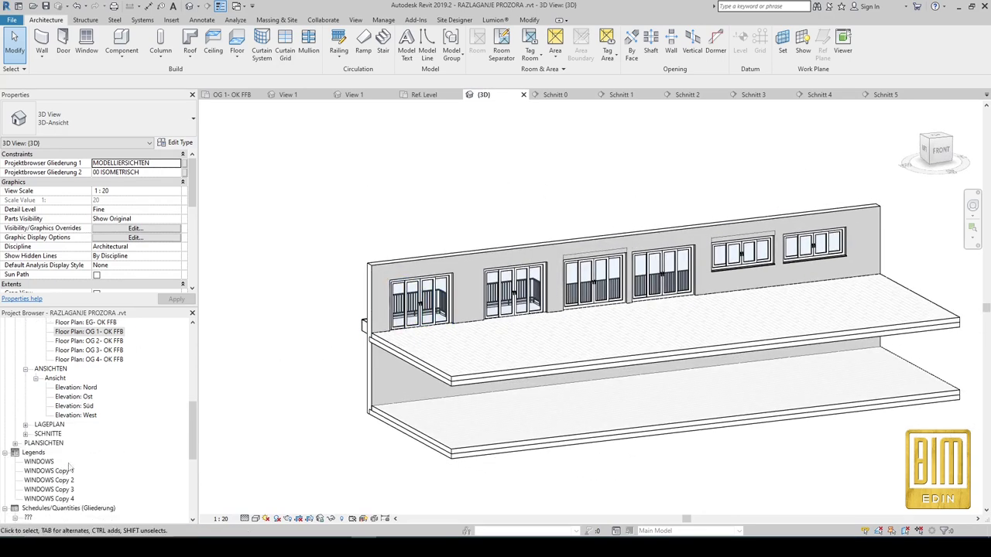
{"action": "double_click", "coordinate": [40, 462]}
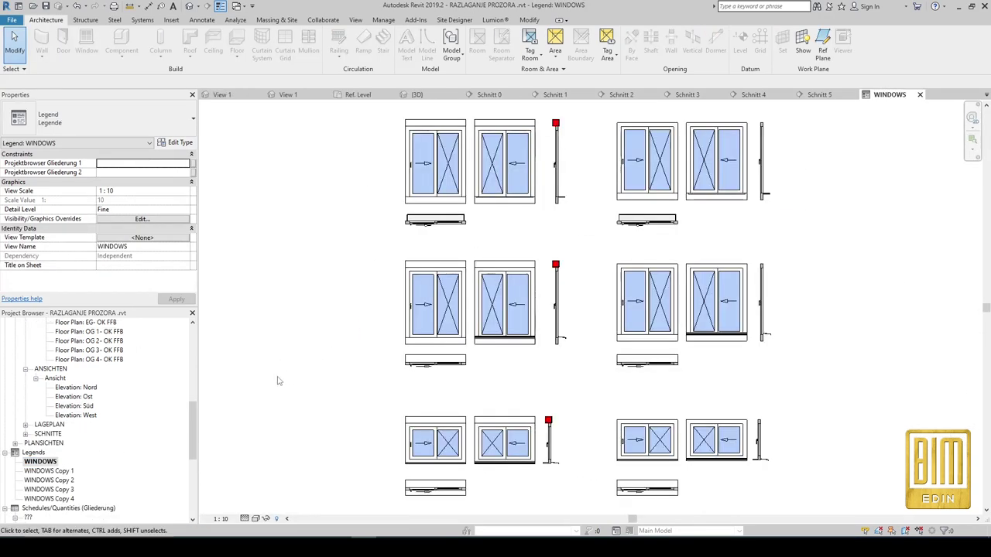
{"action": "scroll", "coordinate": [460, 326], "scroll_direction": "down", "scroll_amount": 2}
Delete all the old drawings from the WINDOWS legend.
{"action": "mouse_move", "coordinate": [379, 157]}
{"action": "left_mouse_down"}
{"action": "mouse_move", "coordinate": [710, 395]}
{"action": "mouse_move", "coordinate": [730, 469]}
{"action": "left_mouse_up"}
{"action": "right_click", "coordinate": [703, 434]}
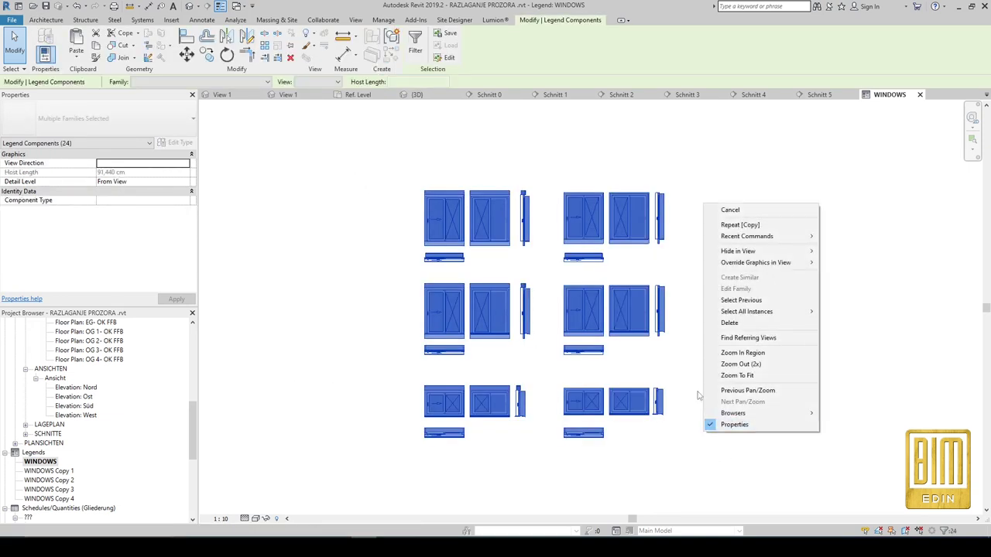
{"action": "left_click", "coordinate": [745, 324]}
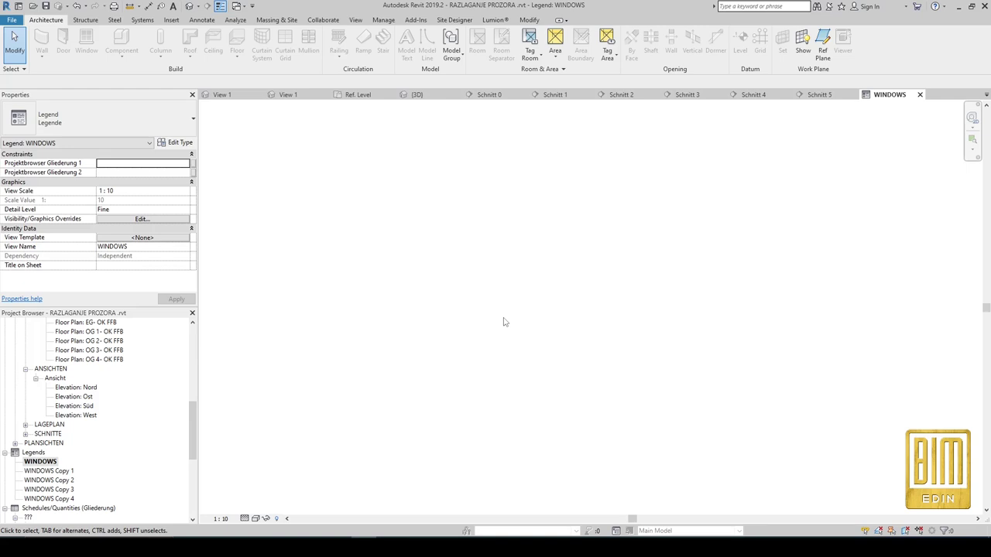
Place new placeholder legend components in a row and select the leftmost one.
{"action": "left_click", "coordinate": [201, 20]}
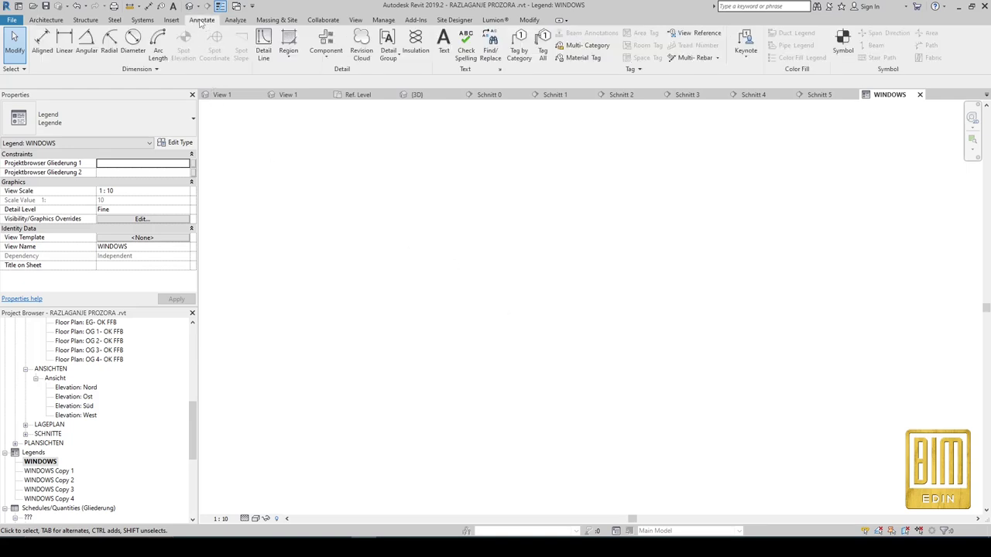
{"action": "left_click", "coordinate": [326, 42]}
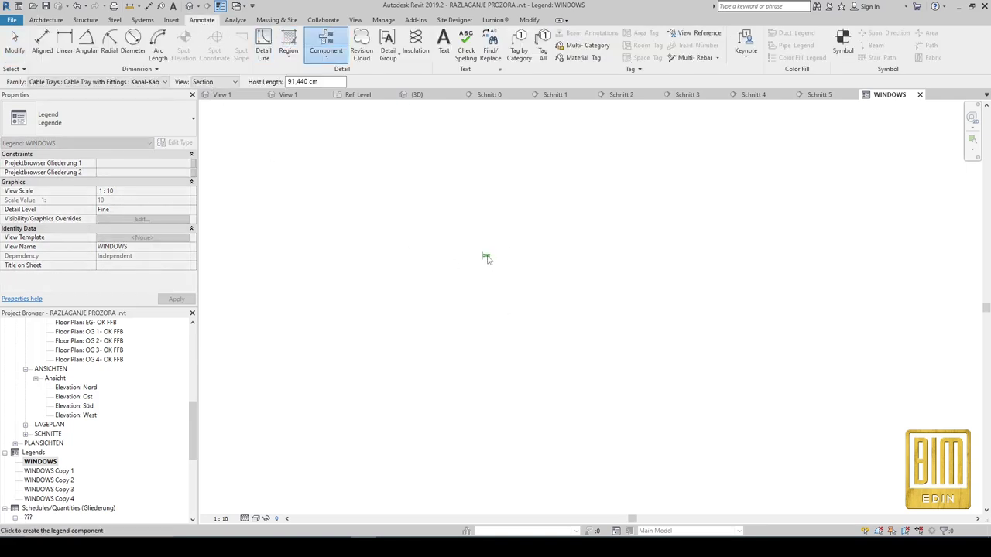
{"action": "left_click", "coordinate": [556, 255]}
{"action": "left_click", "coordinate": [627, 258]}
{"action": "left_click", "coordinate": [13, 42]}
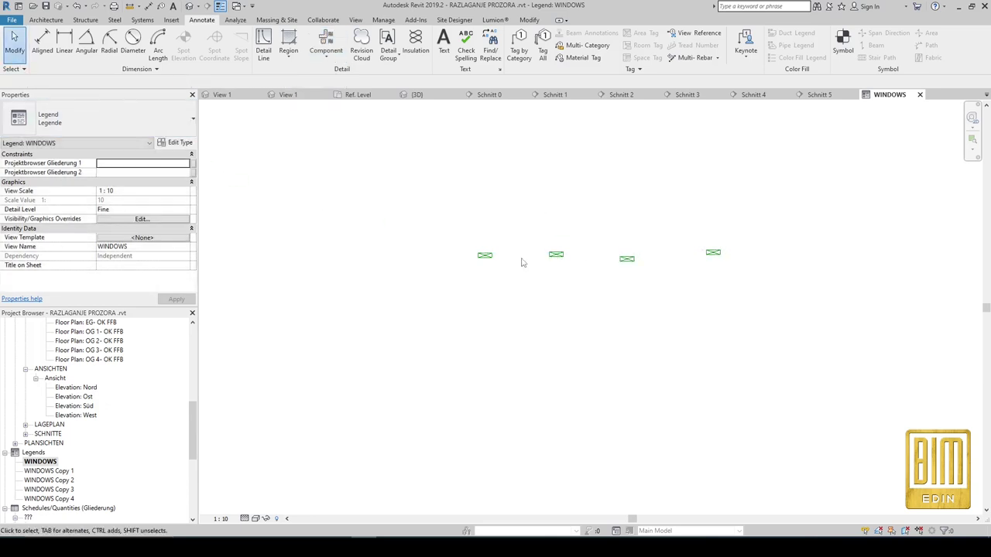
{"action": "left_click", "coordinate": [484, 256]}
{"action": "left_click", "coordinate": [267, 81]}
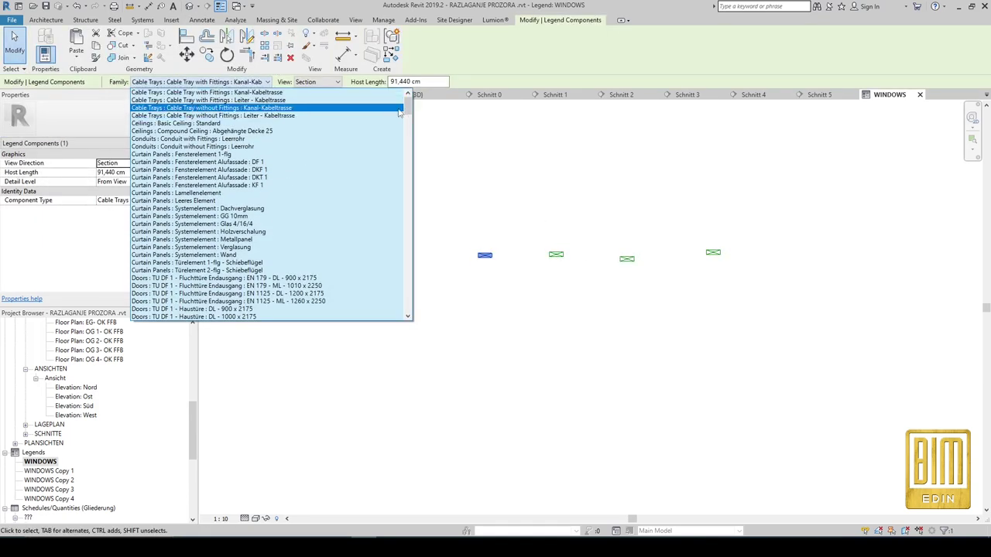
Make the leftmost placeholder the Balcony door with Rolling Shutter 280x250 cm and shift the others right.
{"action": "left_click_drag", "start_coordinate": [407, 104], "coordinate": [426, 306]}
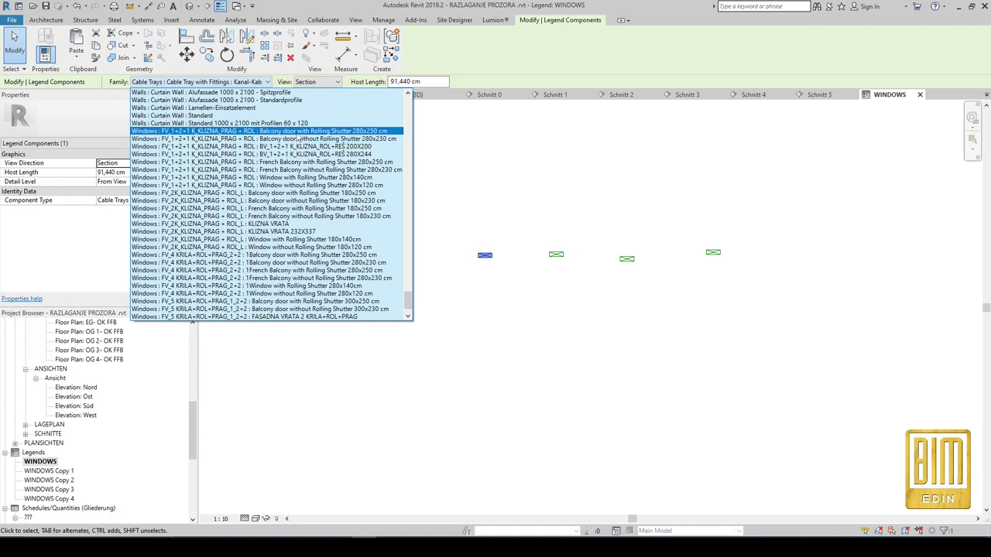
{"action": "left_click", "coordinate": [298, 133]}
{"action": "left_click", "coordinate": [502, 300]}
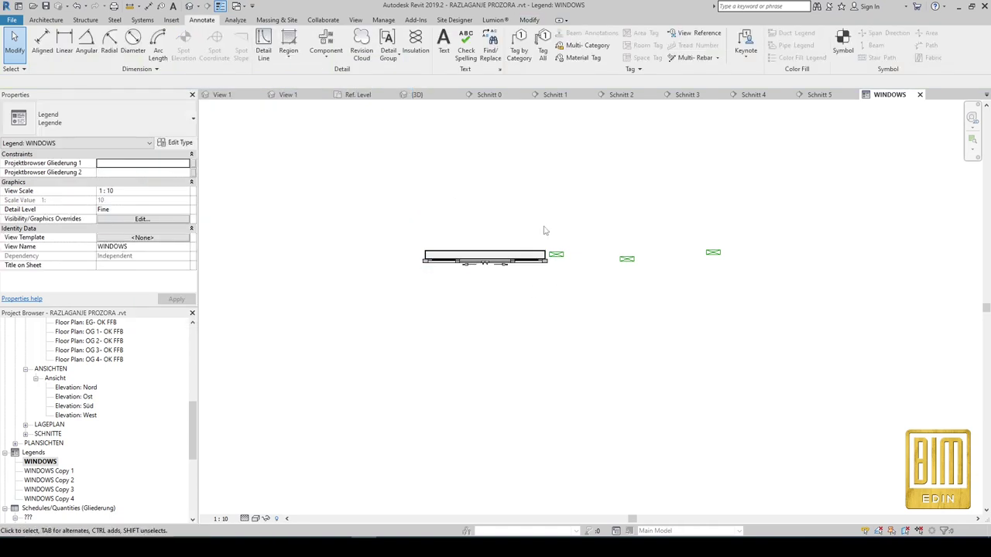
{"action": "left_click_drag", "start_coordinate": [542, 228], "coordinate": [782, 285]}
{"action": "left_click_drag", "start_coordinate": [557, 254], "coordinate": [608, 259]}
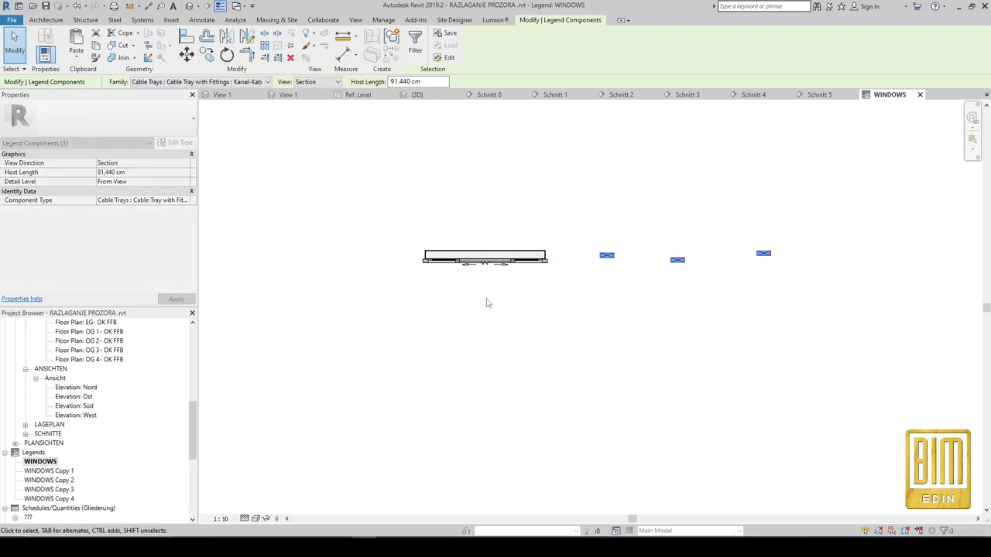
{"action": "scroll", "coordinate": [665, 291], "scroll_direction": "up", "scroll_amount": 1}
Match the three remaining placeholders to the balcony door type.
{"action": "left_click", "coordinate": [95, 57]}
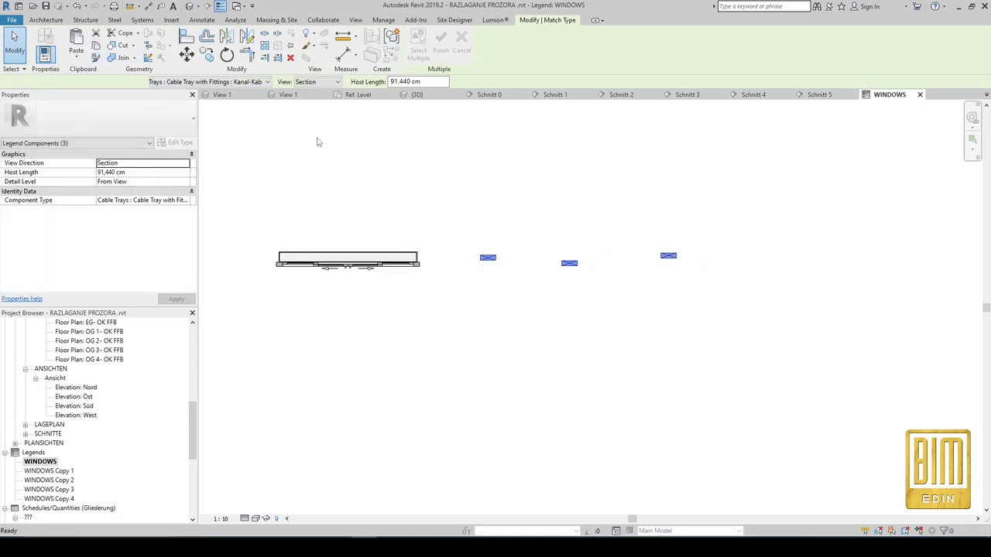
{"action": "left_click", "coordinate": [267, 265]}
{"action": "scroll", "coordinate": [280, 273], "scroll_direction": "up", "scroll_amount": 4}
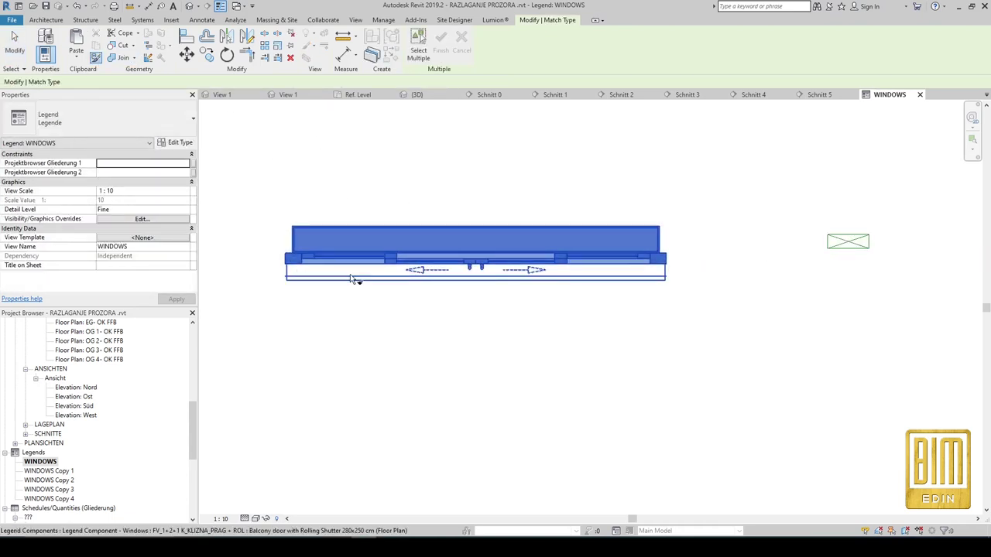
{"action": "left_click", "coordinate": [849, 242]}
{"action": "scroll", "coordinate": [502, 355], "scroll_direction": "down", "scroll_amount": 2}
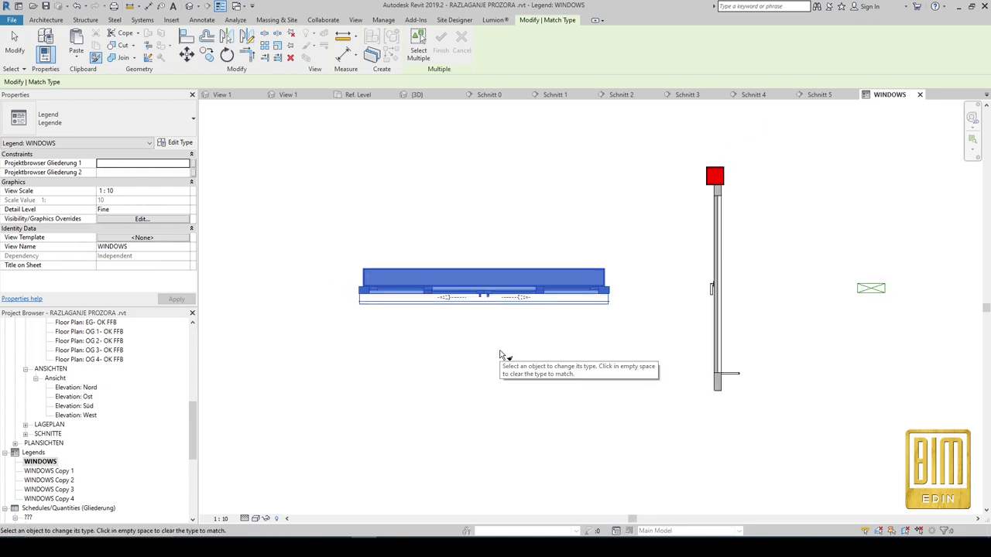
{"action": "left_click", "coordinate": [870, 288]}
{"action": "scroll", "coordinate": [438, 361], "scroll_direction": "down", "scroll_amount": 2}
{"action": "left_click", "coordinate": [828, 313]}
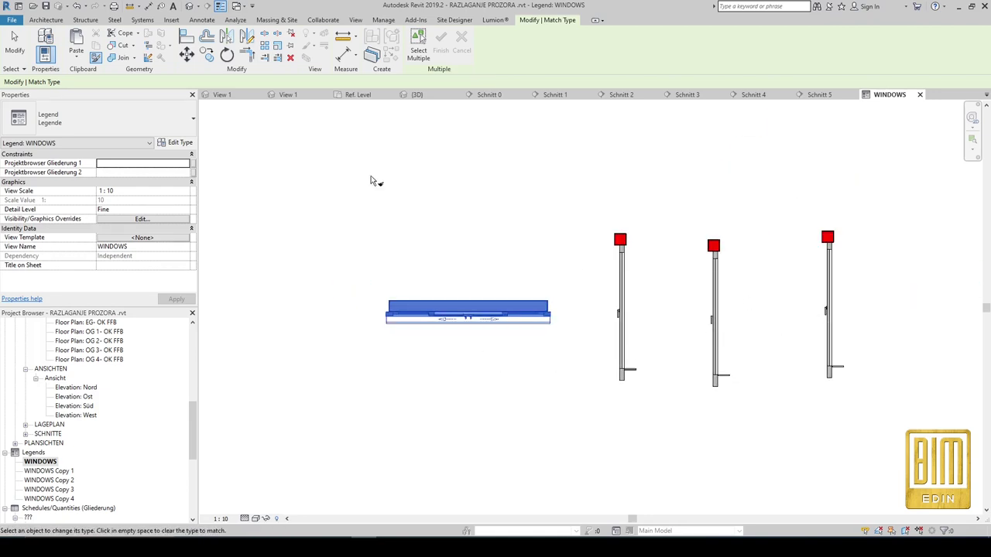
{"action": "left_click", "coordinate": [15, 47]}
{"action": "scroll", "coordinate": [611, 301], "scroll_direction": "up", "scroll_amount": 2}
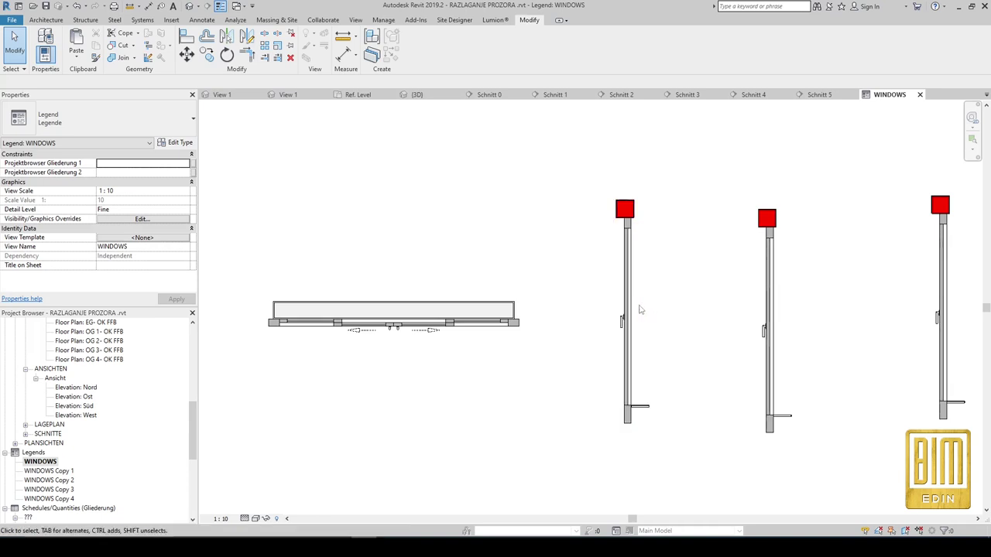
{"action": "left_click", "coordinate": [633, 309]}
Show the first door section as a back elevation and move it above the floor plan.
{"action": "left_click", "coordinate": [329, 81]}
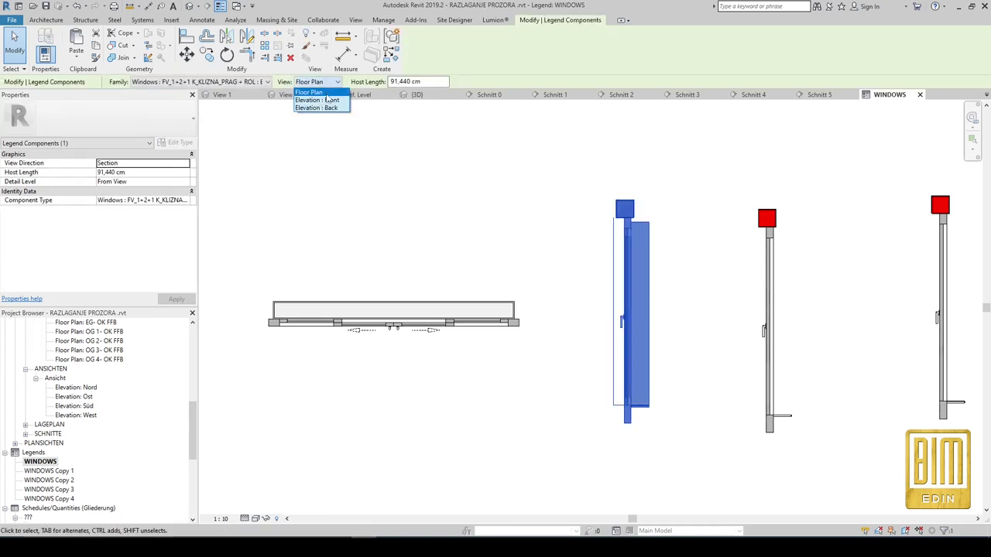
{"action": "left_click", "coordinate": [310, 102]}
{"action": "key", "text": "Escape"}
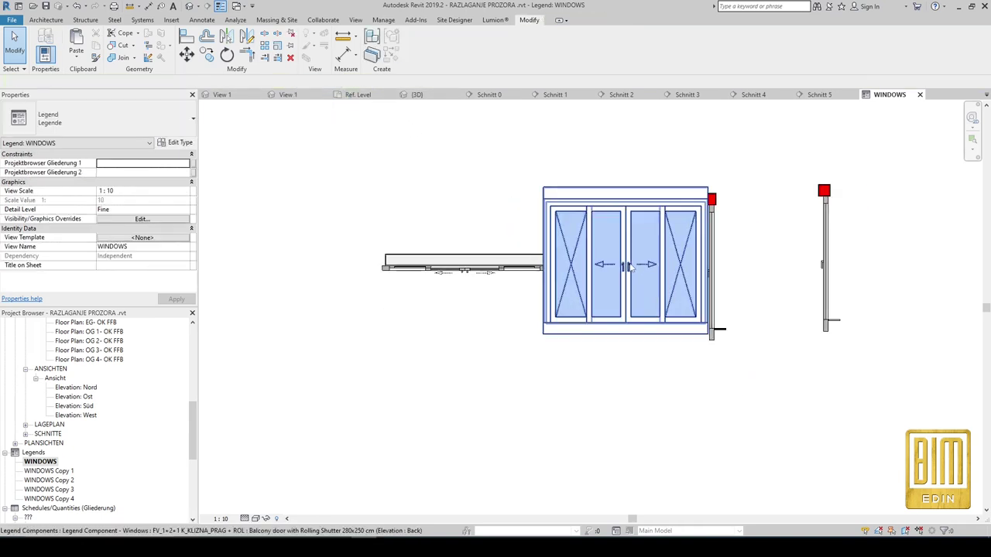
{"action": "left_click", "coordinate": [628, 273]}
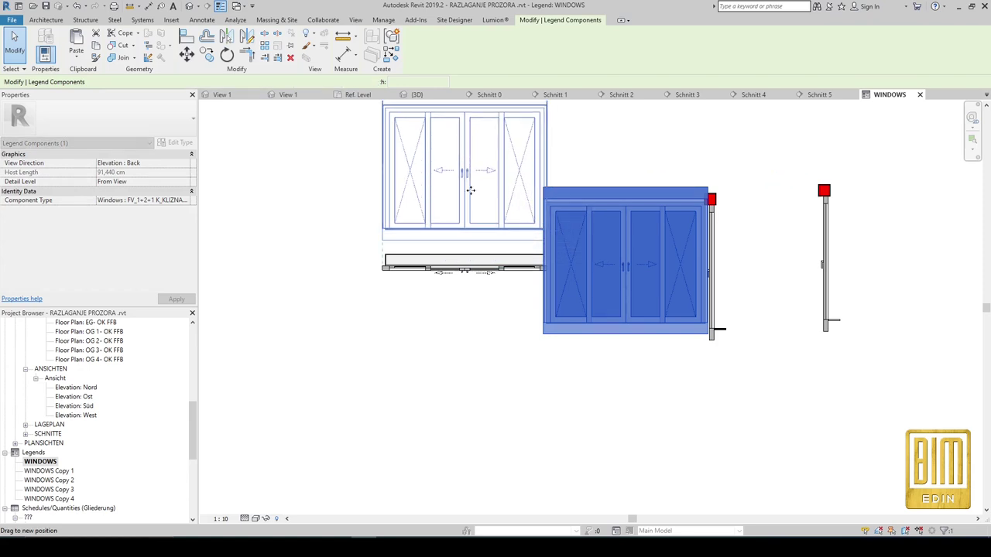
{"action": "left_click_drag", "start_coordinate": [628, 273], "coordinate": [467, 188]}
{"action": "left_click", "coordinate": [445, 348]}
{"action": "scroll", "coordinate": [471, 383], "scroll_direction": "down", "scroll_amount": 2}
Turn the next door section into a front elevation placed beside the first.
{"action": "left_click", "coordinate": [632, 325]}
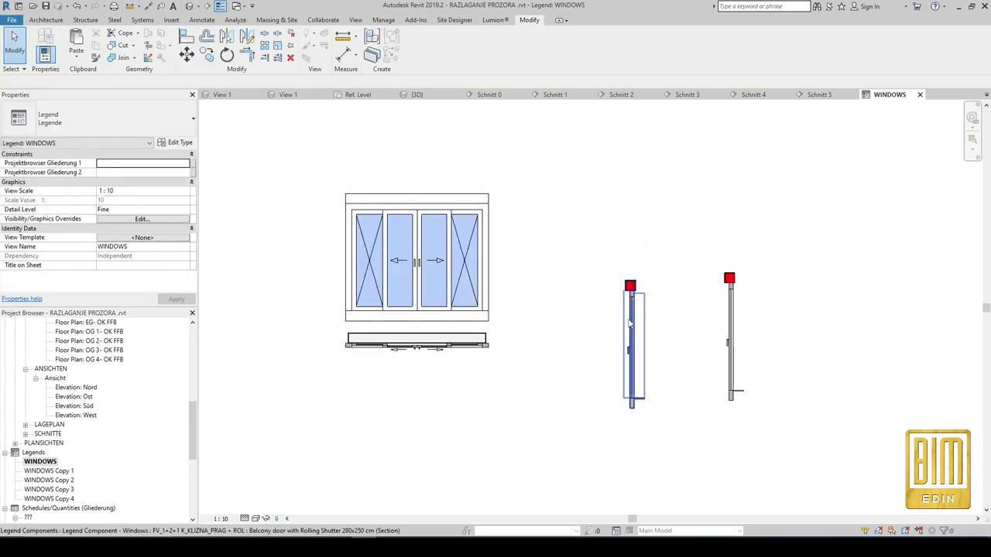
{"action": "left_click", "coordinate": [267, 81]}
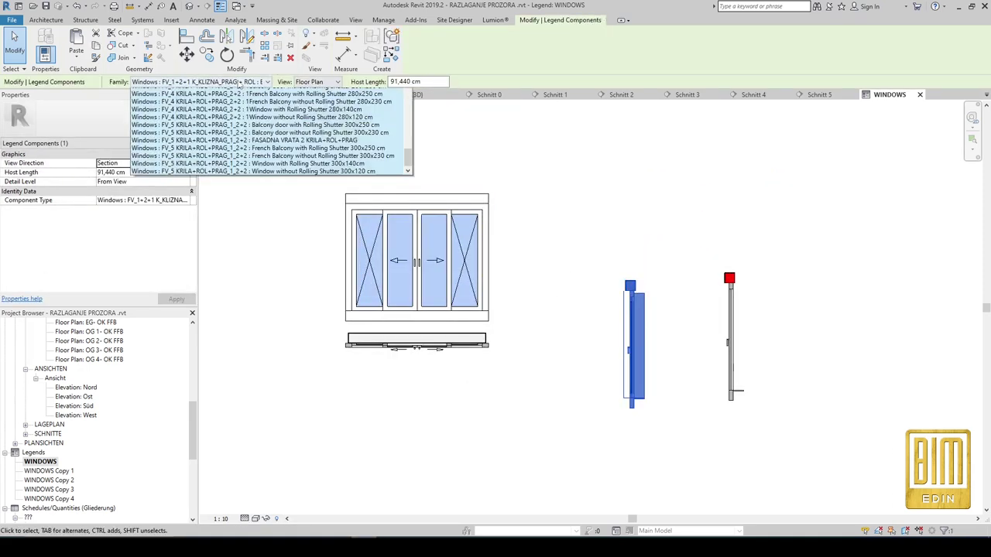
{"action": "left_click", "coordinate": [318, 82]}
{"action": "left_click", "coordinate": [317, 81]}
{"action": "left_click", "coordinate": [321, 100]}
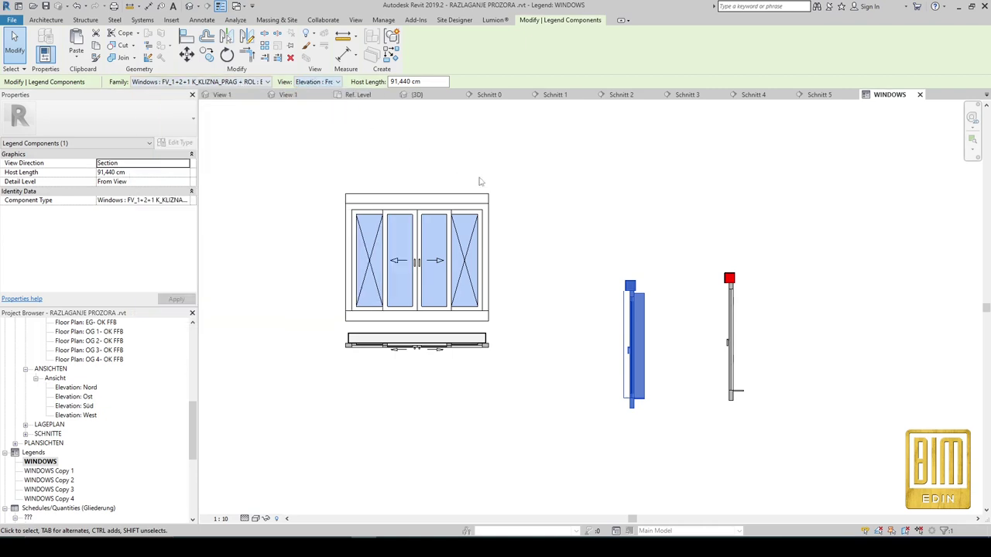
{"action": "mouse_move", "coordinate": [631, 337]}
{"action": "left_mouse_down"}
{"action": "mouse_move", "coordinate": [571, 257]}
{"action": "mouse_move", "coordinate": [504, 270]}
{"action": "left_mouse_up"}
{"action": "left_click", "coordinate": [488, 377]}
Move the remaining section beside the elevations and window-select all four components.
{"action": "scroll", "coordinate": [488, 376], "scroll_direction": "down", "scroll_amount": 1}
{"action": "left_click_drag", "start_coordinate": [647, 329], "coordinate": [594, 269]}
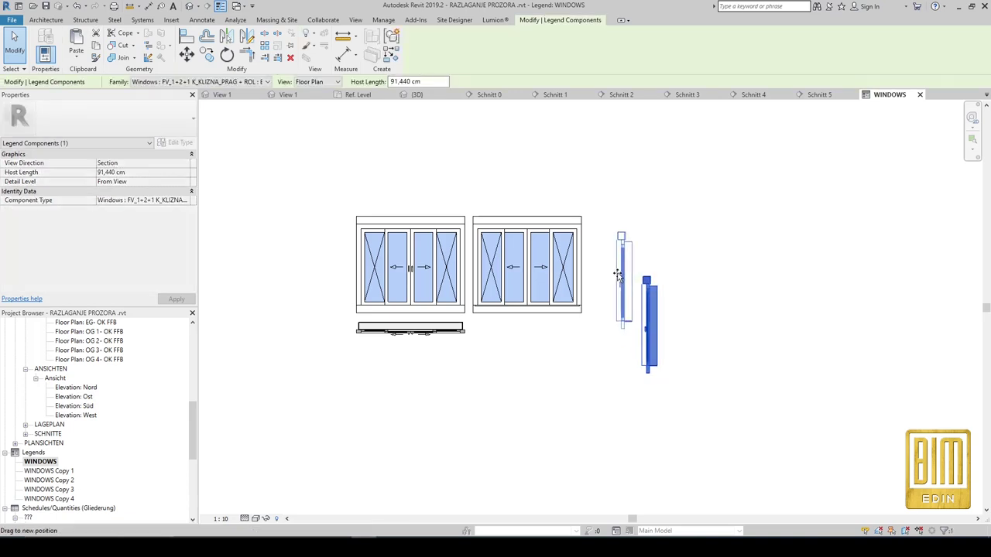
{"action": "left_click", "coordinate": [561, 361]}
{"action": "scroll", "coordinate": [550, 353], "scroll_direction": "down", "scroll_amount": 1}
{"action": "scroll", "coordinate": [551, 352], "scroll_direction": "down", "scroll_amount": 1}
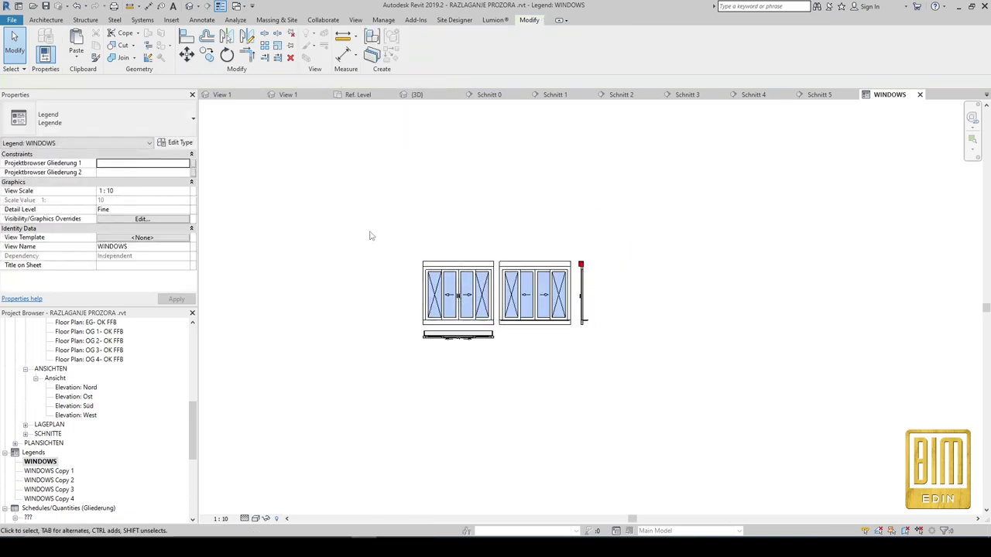
{"action": "left_click_drag", "start_coordinate": [370, 233], "coordinate": [627, 373]}
Copy the four balcony door components to the right.
{"action": "key", "text": "m"}
{"action": "key", "text": "v"}
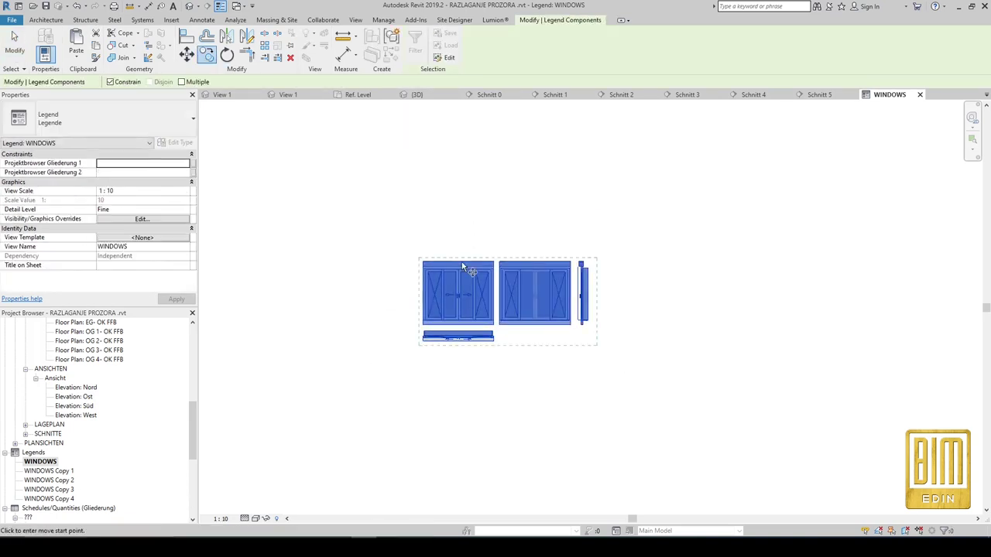
{"action": "left_click", "coordinate": [459, 262]}
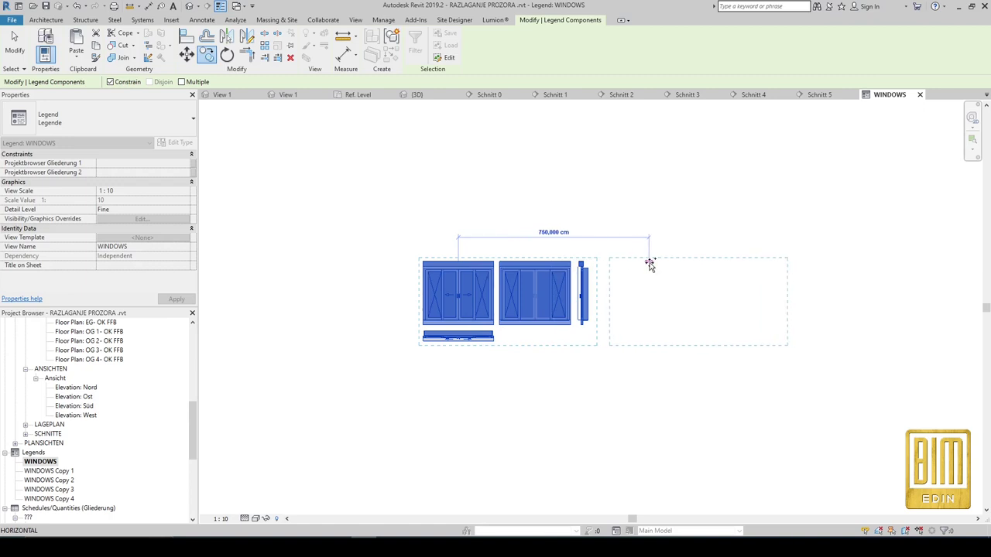
{"action": "left_click", "coordinate": [651, 265]}
{"action": "scroll", "coordinate": [593, 333], "scroll_direction": "down", "scroll_amount": 2}
{"action": "scroll", "coordinate": [542, 333], "scroll_direction": "up", "scroll_amount": 4}
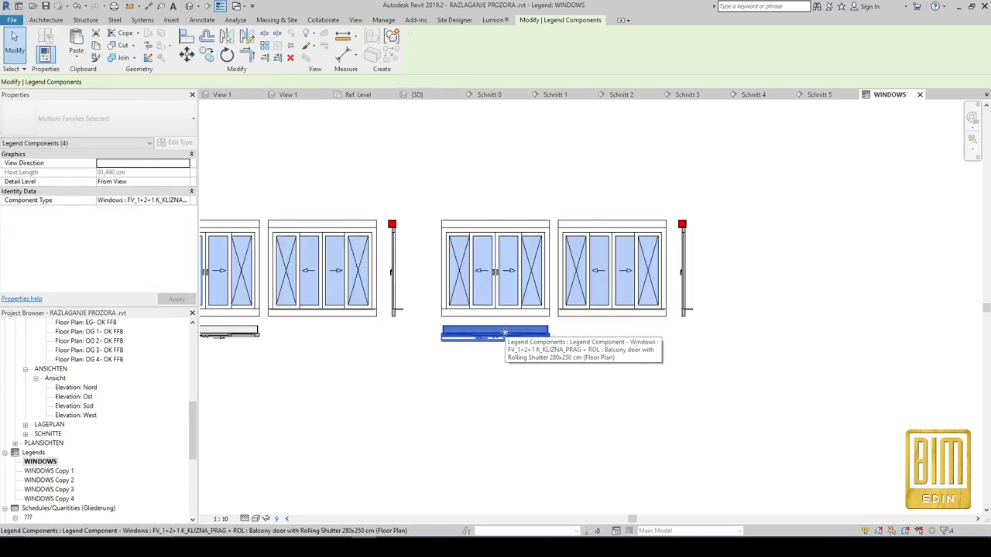
Set the copied plan to the balcony door without rolling shutter and match both elevations to it.
{"action": "left_click", "coordinate": [505, 332]}
{"action": "left_click", "coordinate": [249, 83]}
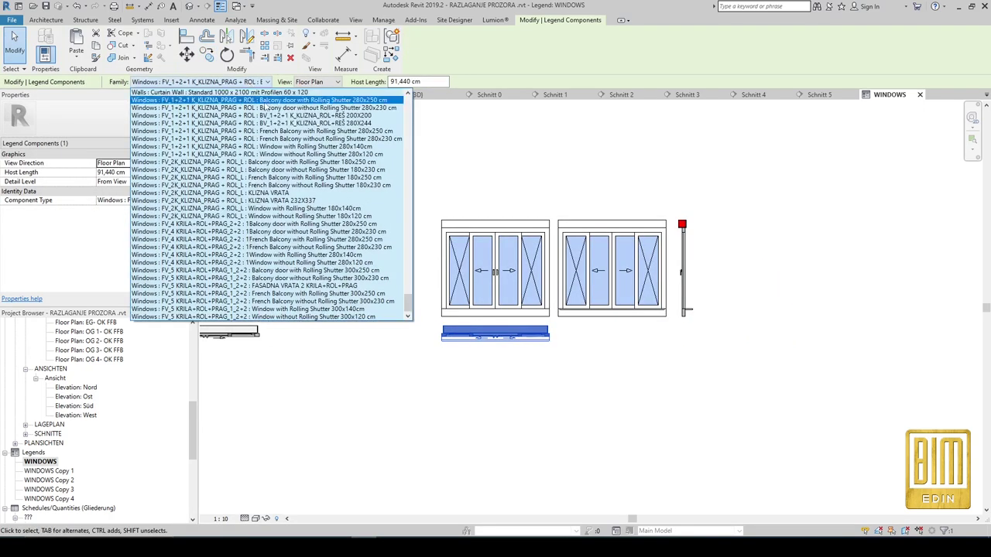
{"action": "left_click", "coordinate": [269, 111]}
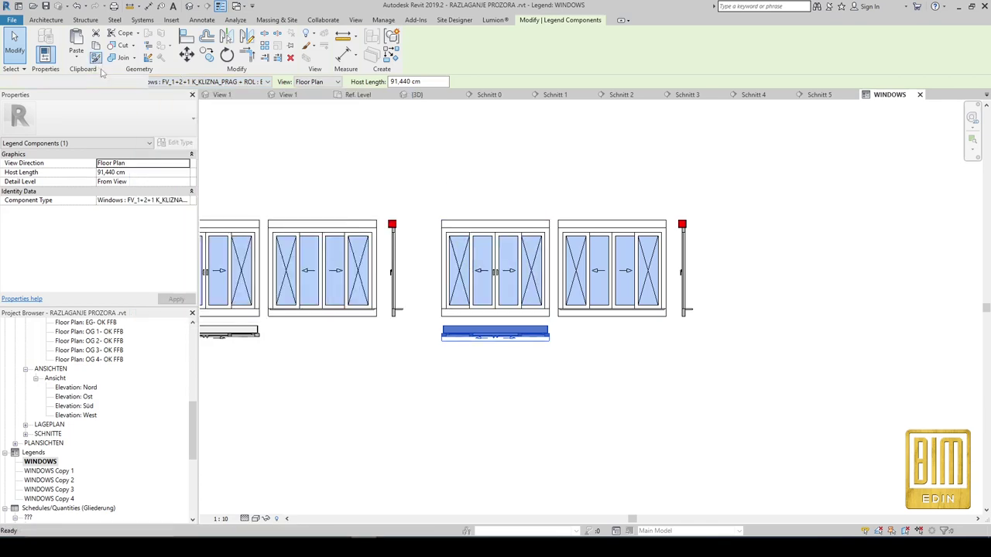
{"action": "left_click", "coordinate": [95, 57]}
{"action": "left_click", "coordinate": [524, 310]}
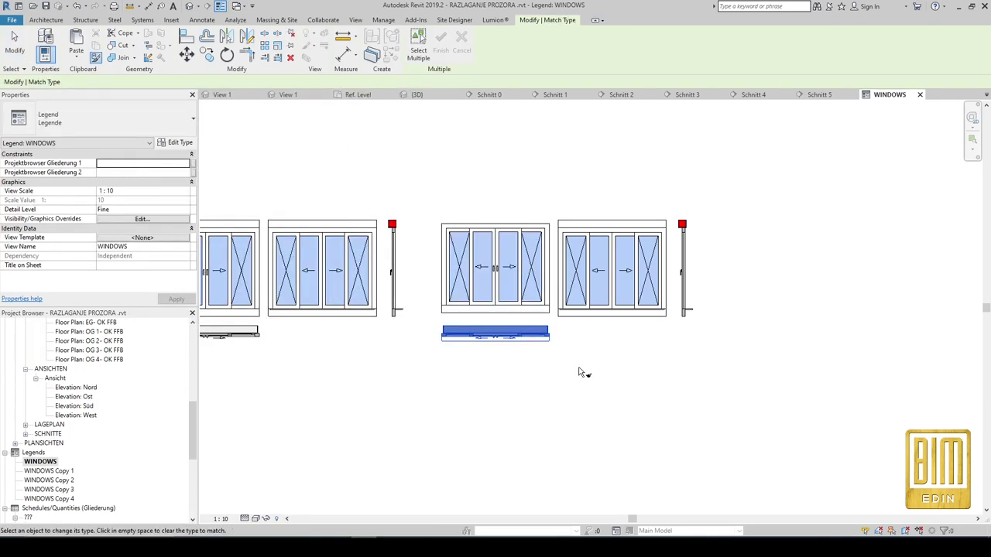
{"action": "left_click", "coordinate": [614, 314]}
{"action": "key", "text": "Escape"}
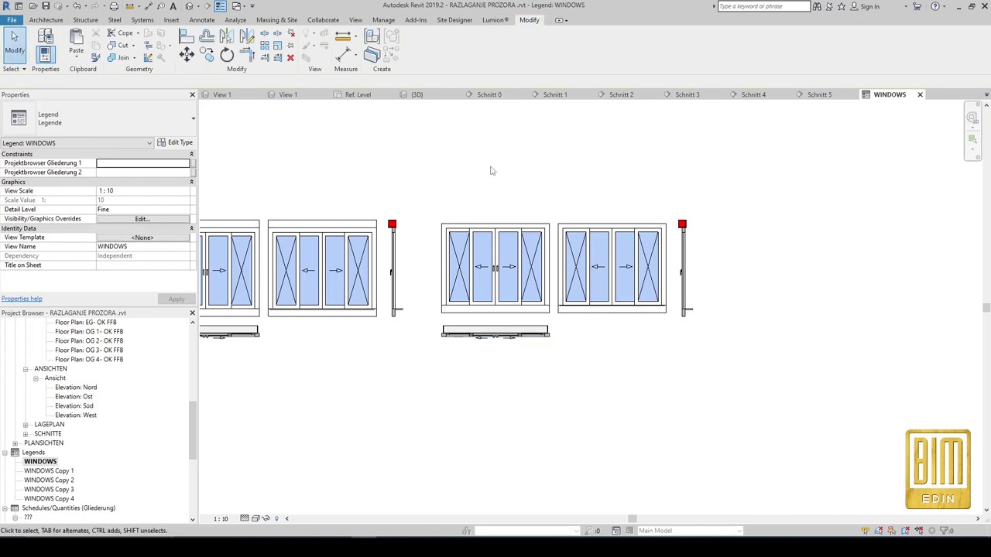
Replace the copied section with a newly placed legend component.
{"action": "left_click", "coordinate": [682, 226]}
{"action": "right_click", "coordinate": [680, 223]}
{"action": "left_click", "coordinate": [747, 357]}
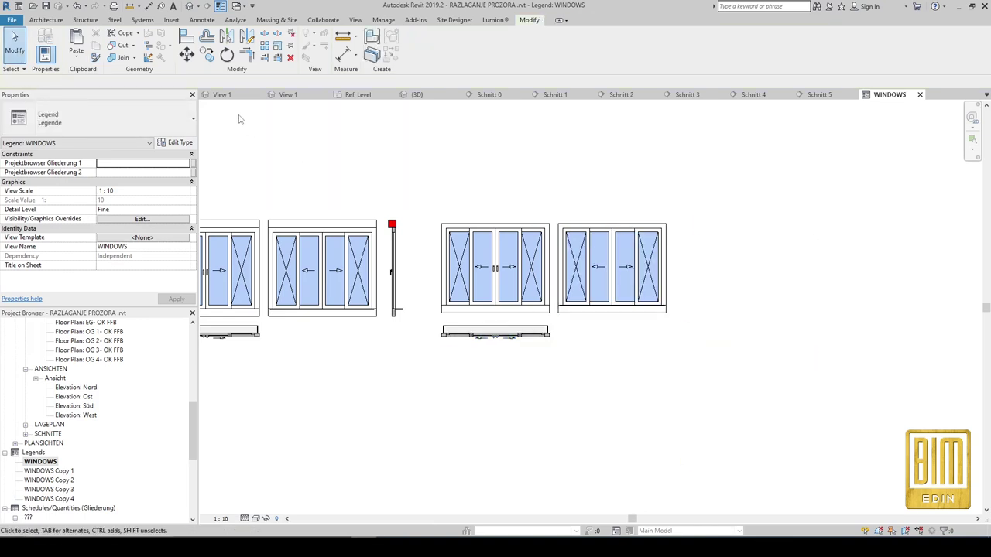
{"action": "left_click", "coordinate": [201, 20]}
{"action": "left_click", "coordinate": [325, 43]}
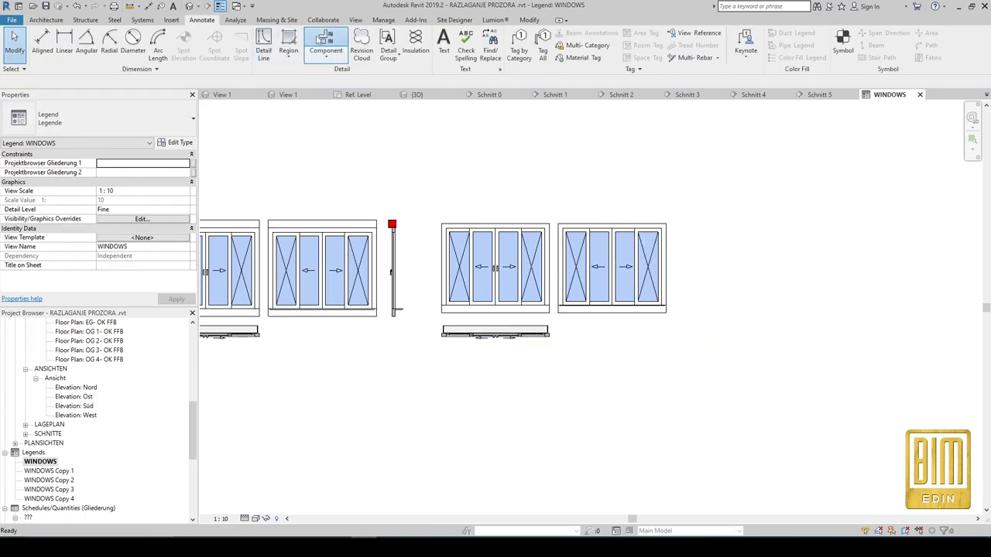
{"action": "left_click", "coordinate": [693, 312]}
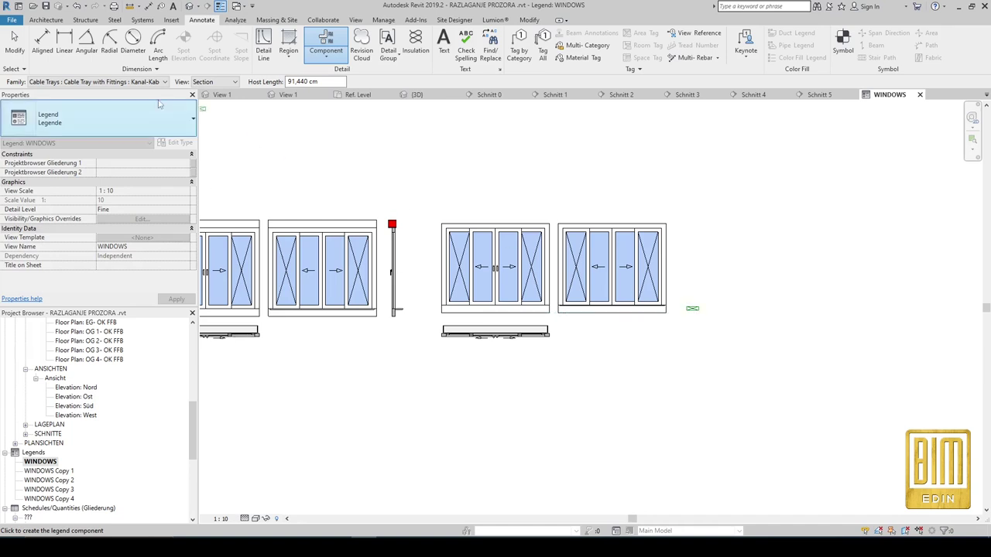
{"action": "key", "text": "Escape"}
Match the new component to the door without rolling shutter and move it beside the elevations.
{"action": "left_click", "coordinate": [96, 58]}
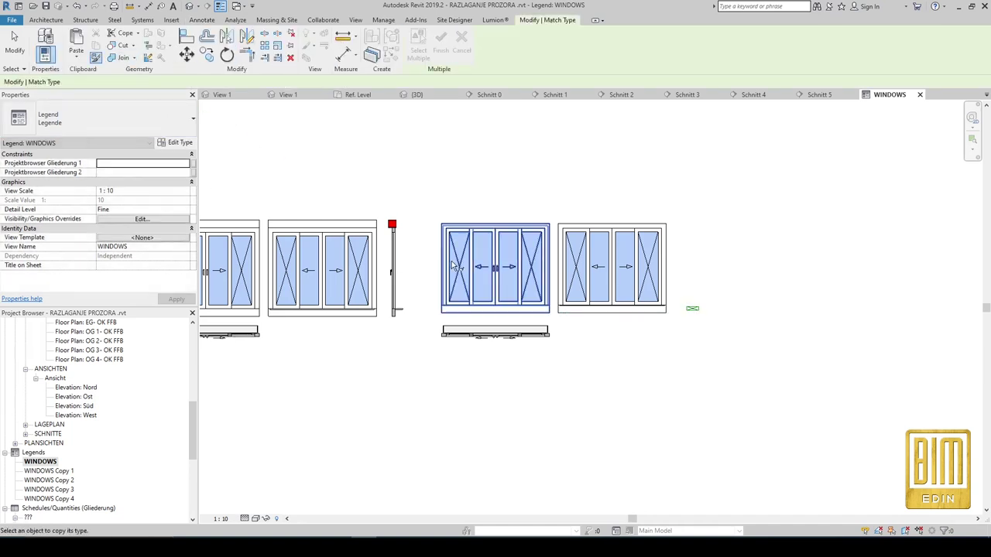
{"action": "left_click", "coordinate": [495, 333]}
{"action": "left_click", "coordinate": [694, 311]}
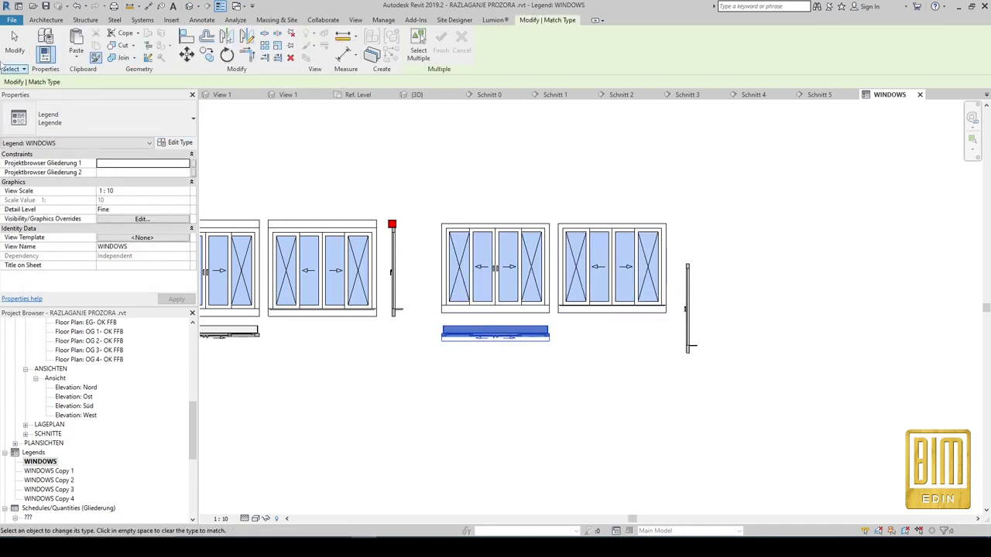
{"action": "key", "text": "Escape"}
{"action": "left_click", "coordinate": [689, 306]}
{"action": "scroll", "coordinate": [690, 304], "scroll_direction": "up", "scroll_amount": 3}
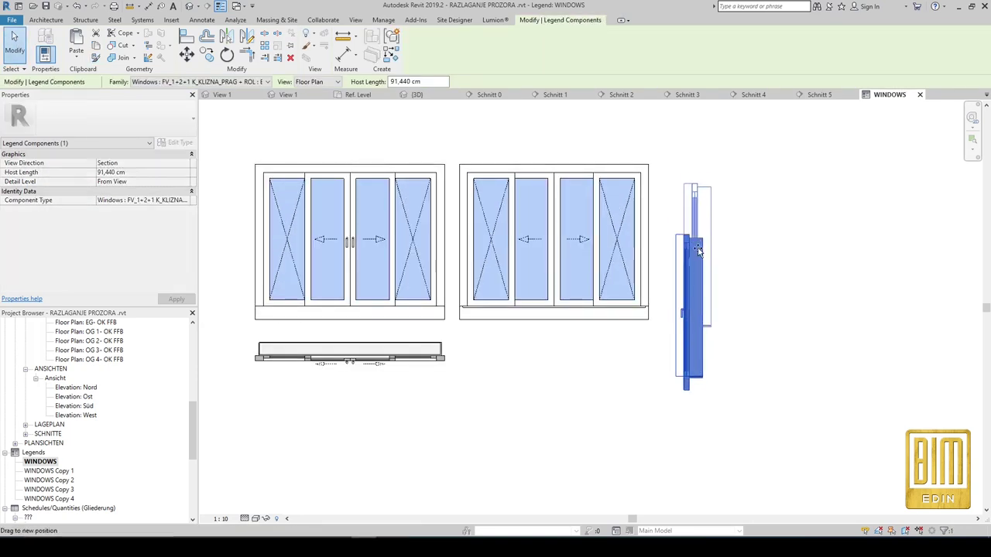
{"action": "left_click_drag", "start_coordinate": [689, 306], "coordinate": [681, 235]}
{"action": "scroll", "coordinate": [681, 235], "scroll_direction": "down", "scroll_amount": 3}
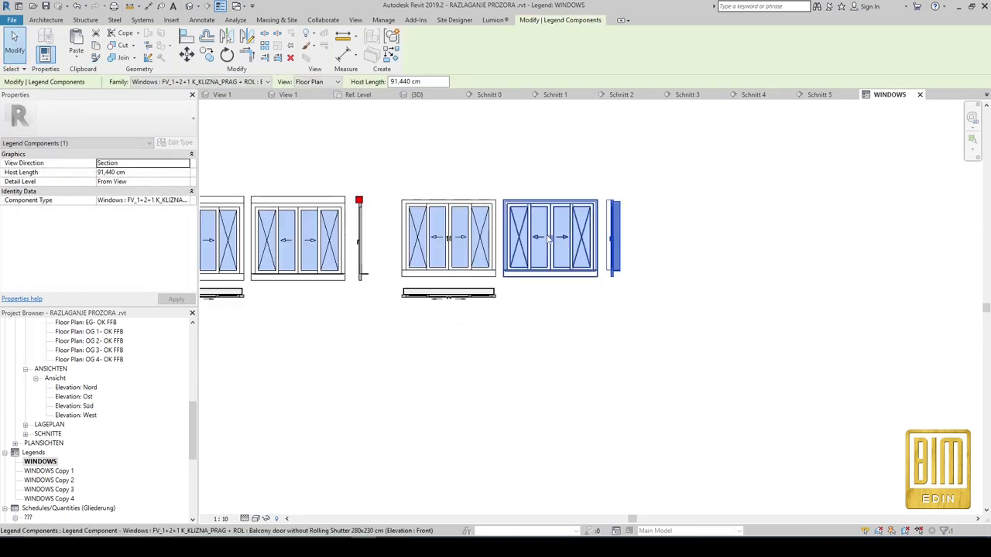
{"action": "left_click", "coordinate": [661, 279]}
{"action": "scroll", "coordinate": [703, 245], "scroll_direction": "down", "scroll_amount": 2}
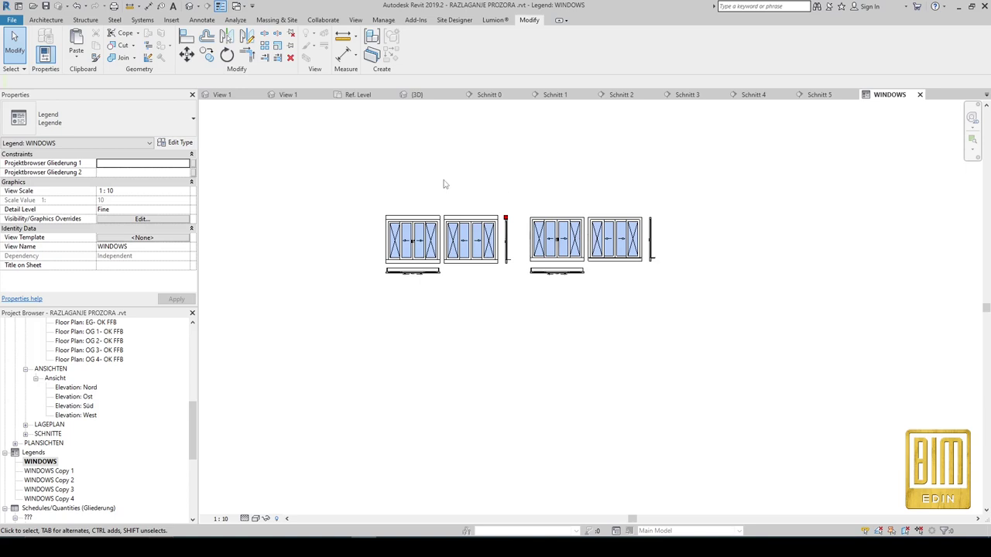
Copy all eight door components into a second row below and select the lower-left plan.
{"action": "left_click_drag", "start_coordinate": [361, 187], "coordinate": [678, 341]}
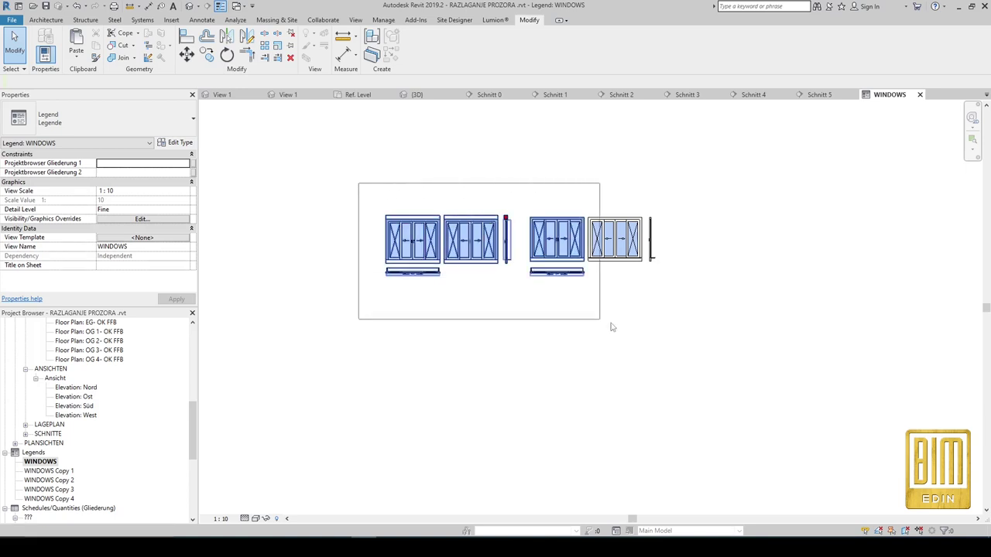
{"action": "left_click", "coordinate": [207, 55]}
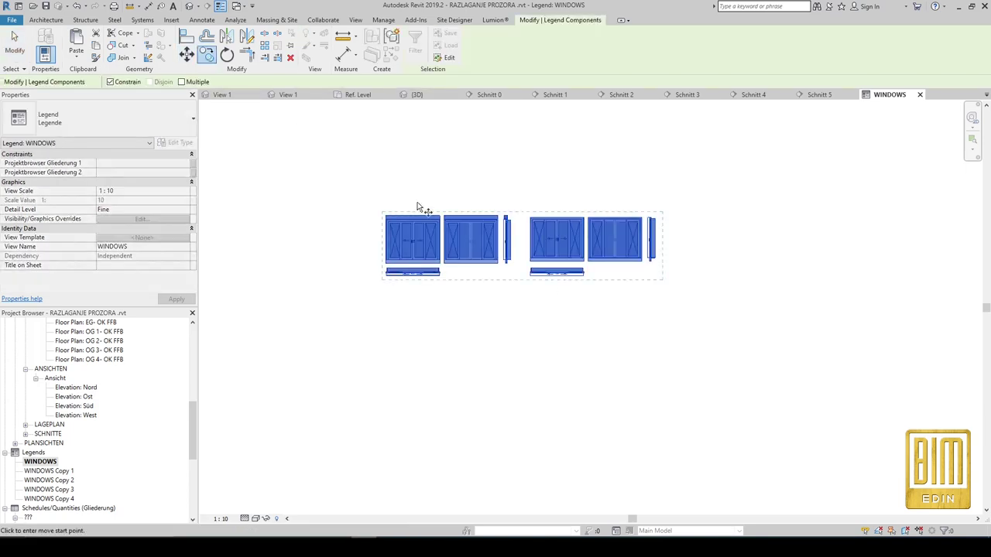
{"action": "left_click", "coordinate": [412, 218]}
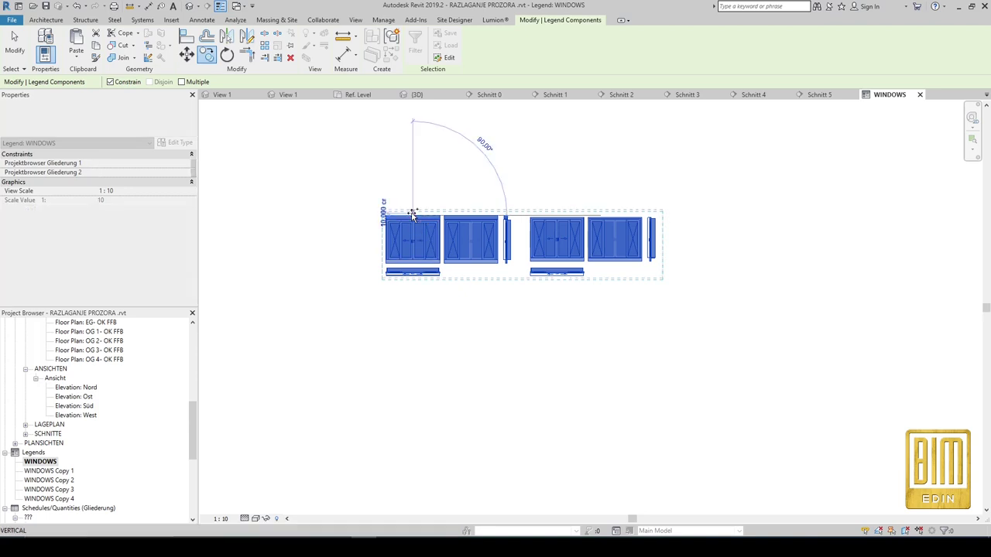
{"action": "left_click", "coordinate": [416, 295]}
{"action": "scroll", "coordinate": [431, 364], "scroll_direction": "up", "scroll_amount": 2}
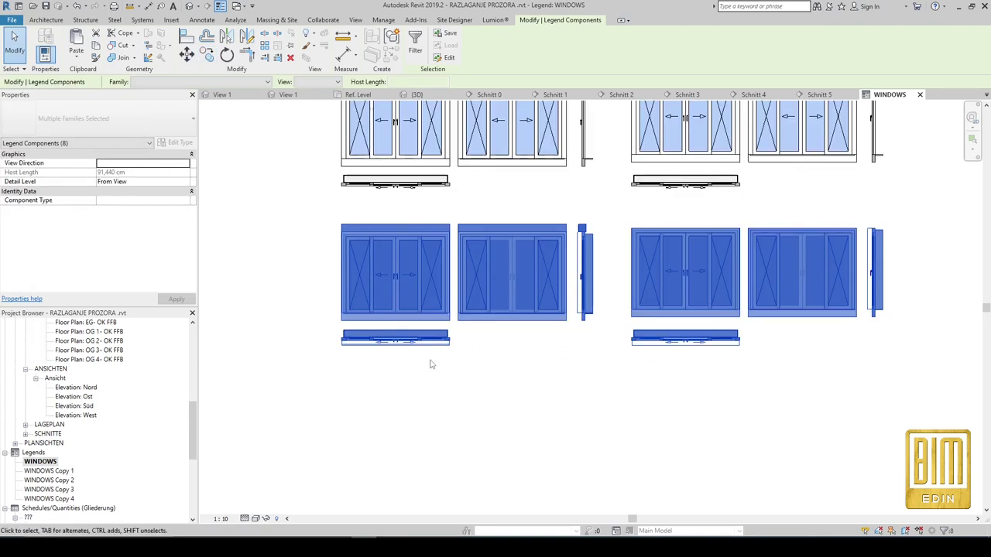
{"action": "left_click", "coordinate": [411, 342]}
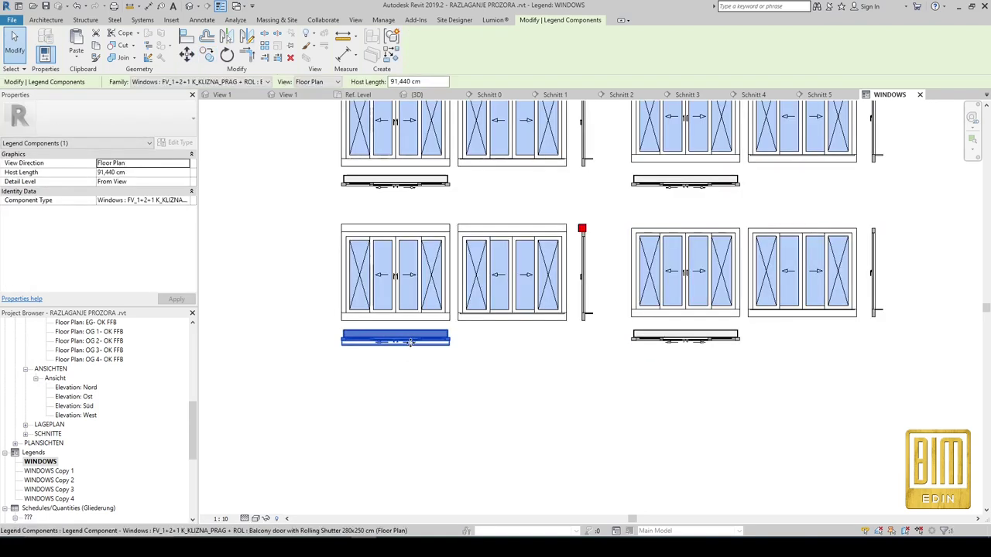
{"action": "left_click", "coordinate": [250, 82]}
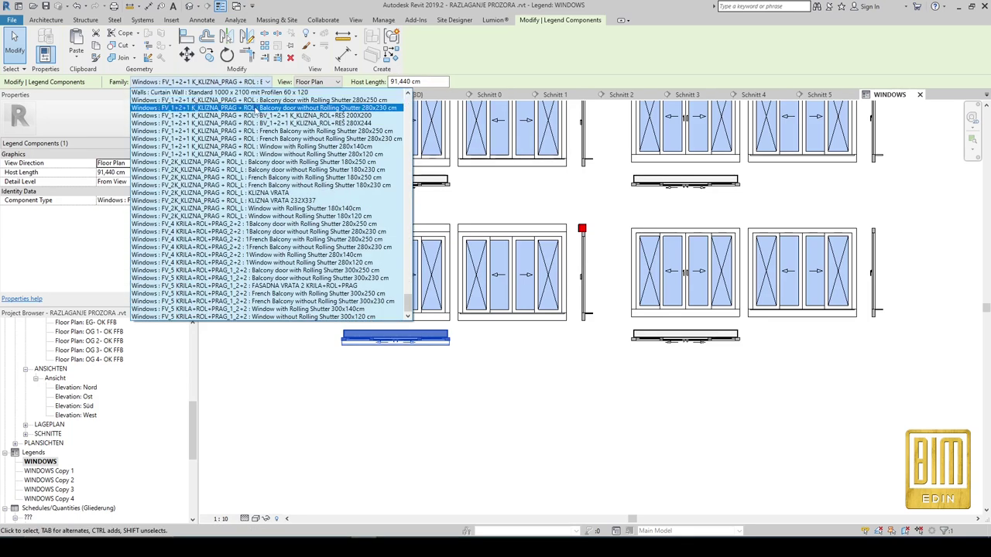
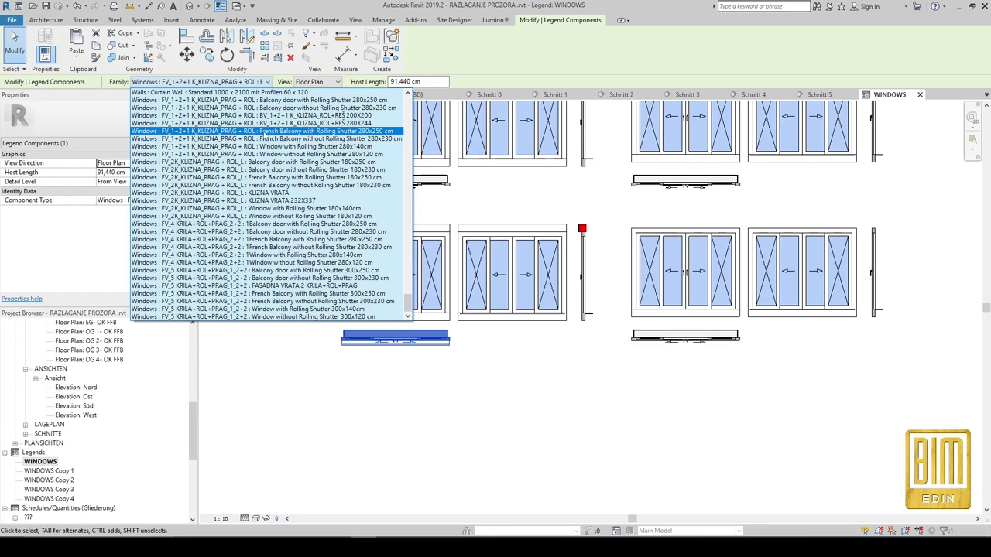
Set the plan symbol to French Balcony with Rolling Shutter 280x250 cm and match the front elevation to it.
{"action": "left_click", "coordinate": [263, 132]}
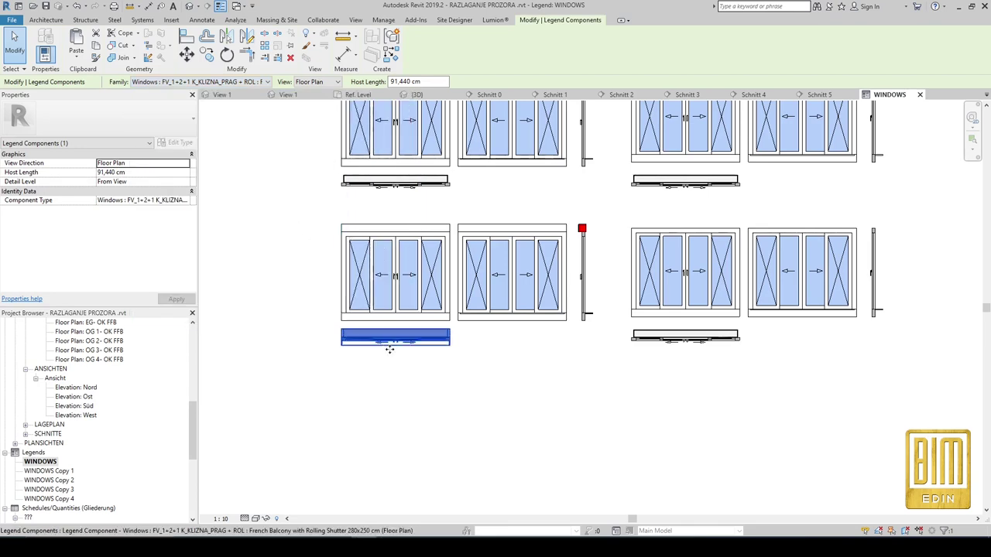
{"action": "left_click", "coordinate": [95, 58]}
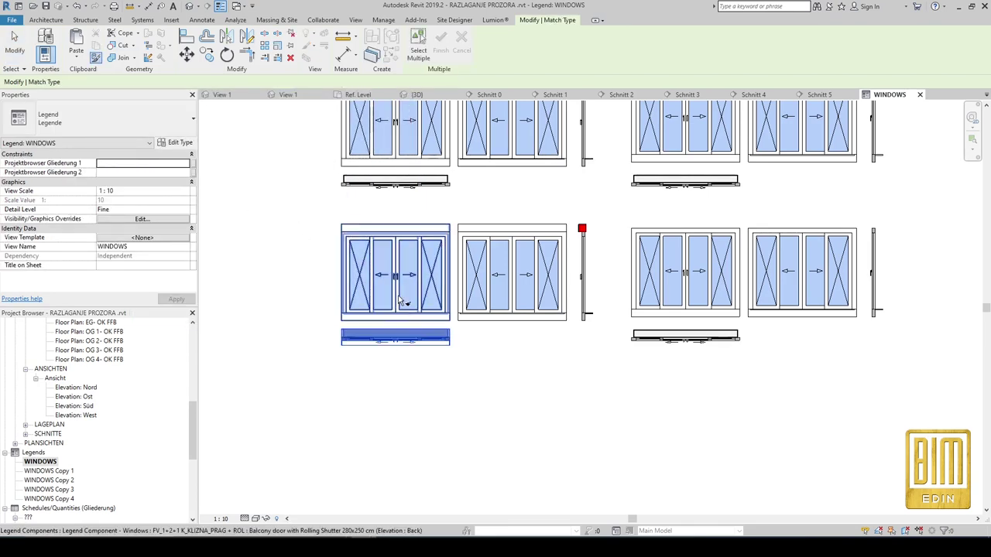
{"action": "left_click", "coordinate": [512, 313]}
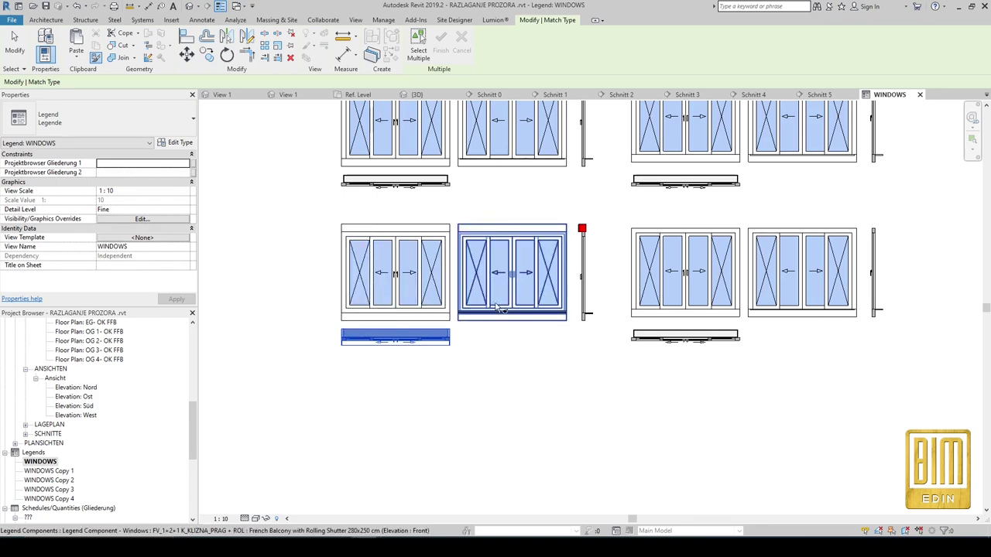
{"action": "key", "text": "Escape"}
Replace the outdated narrow section symbol with a new legend component beside the windows.
{"action": "left_click", "coordinate": [589, 271]}
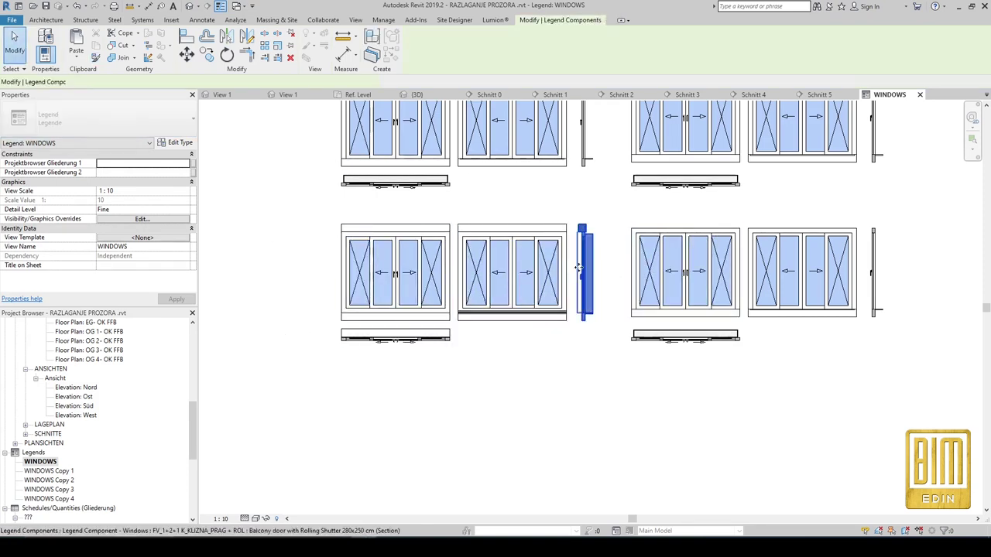
{"action": "right_click", "coordinate": [581, 264]}
{"action": "left_click", "coordinate": [608, 386]}
{"action": "scroll", "coordinate": [587, 325], "scroll_direction": "up", "scroll_amount": 2}
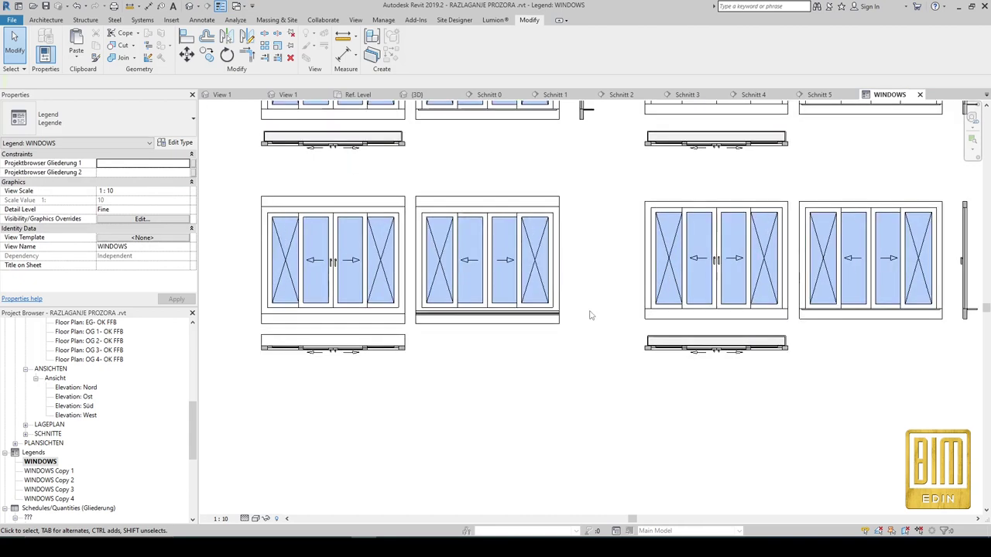
{"action": "left_click", "coordinate": [204, 22]}
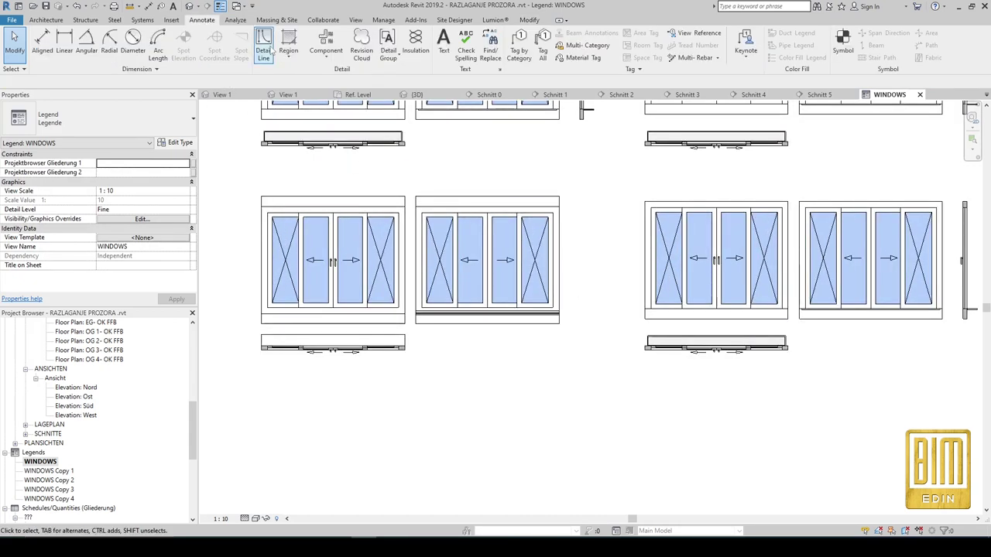
{"action": "left_click", "coordinate": [326, 40]}
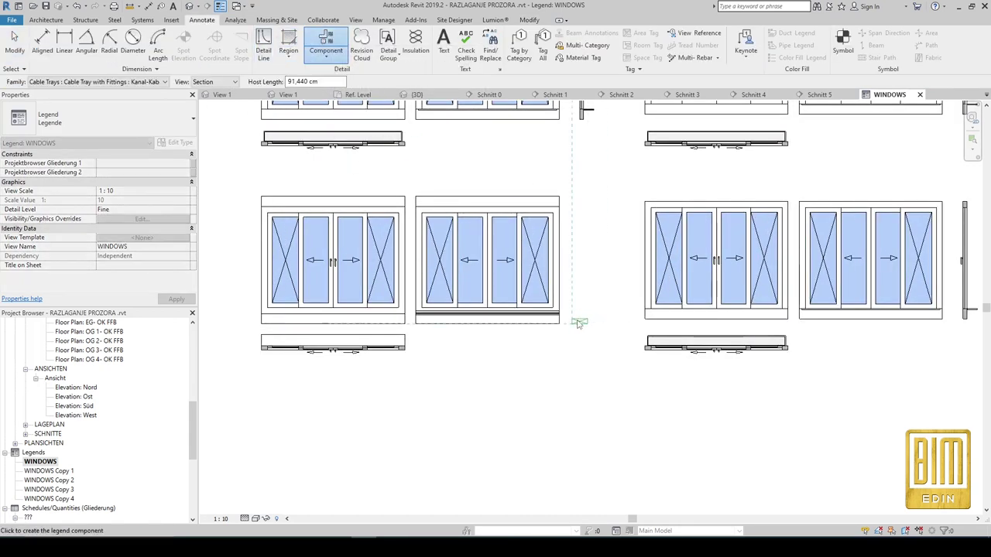
{"action": "left_click", "coordinate": [577, 322]}
Match the new section component to the French Balcony type and align it level with the windows.
{"action": "left_click", "coordinate": [529, 20]}
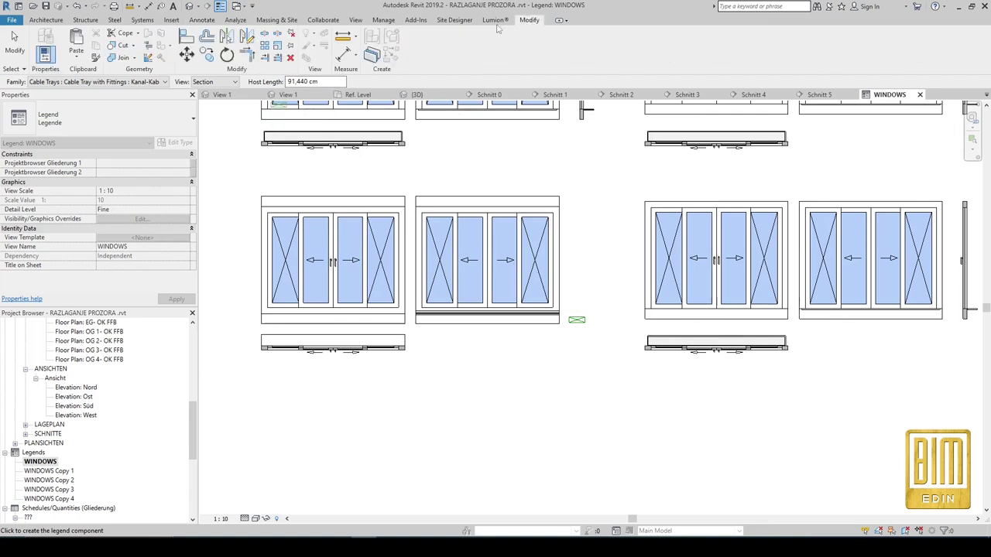
{"action": "left_click", "coordinate": [95, 58]}
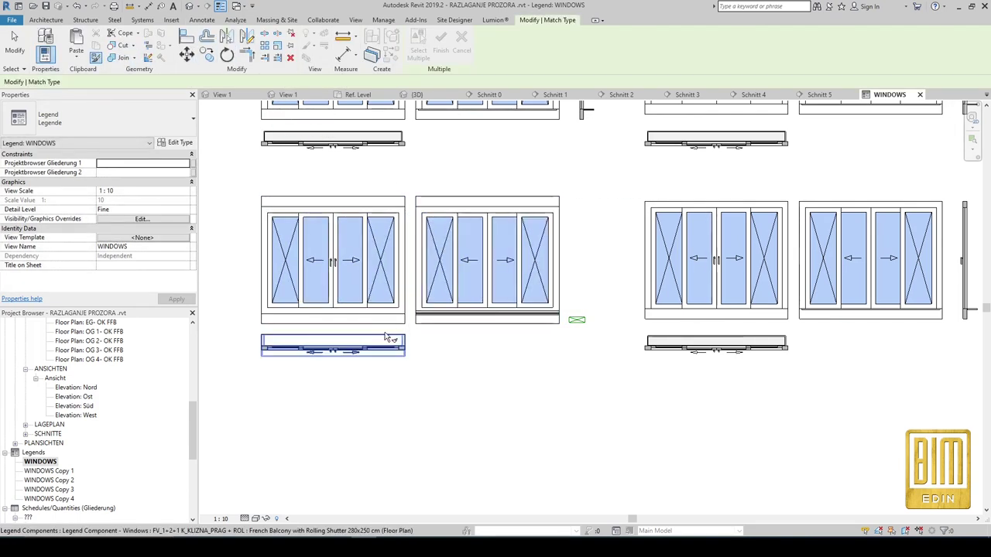
{"action": "left_click", "coordinate": [333, 345]}
{"action": "left_click", "coordinate": [577, 320]}
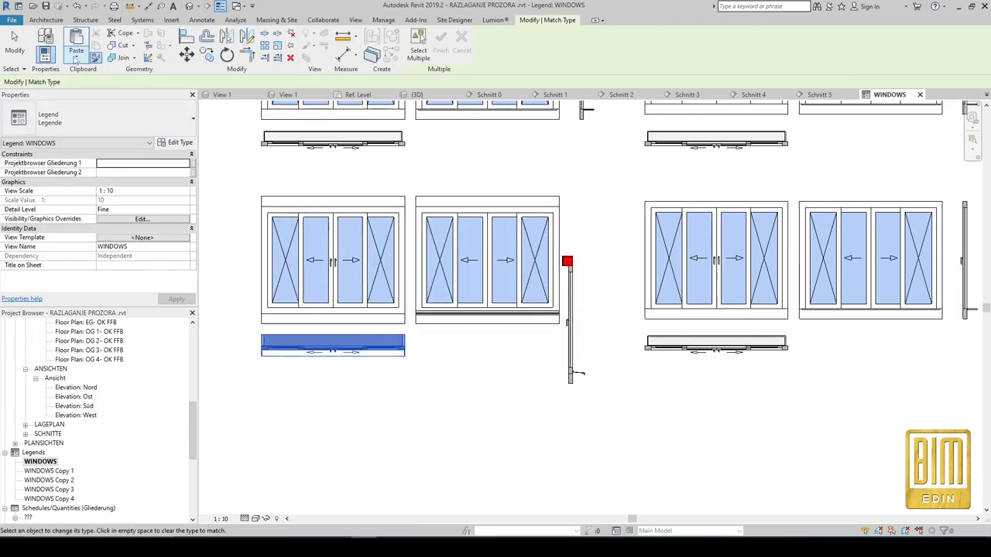
{"action": "left_click", "coordinate": [14, 43]}
{"action": "left_click", "coordinate": [574, 364]}
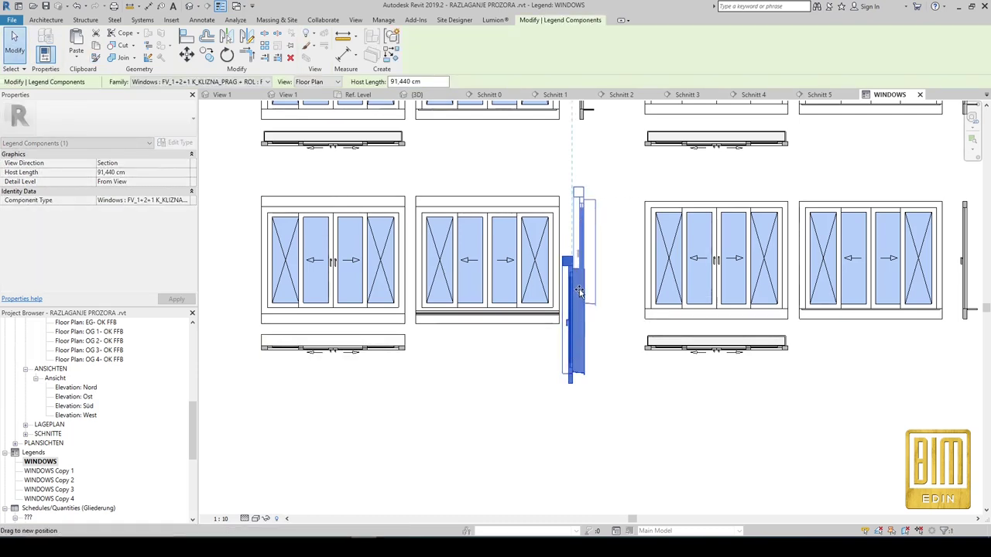
{"action": "left_click_drag", "start_coordinate": [576, 298], "coordinate": [576, 302]}
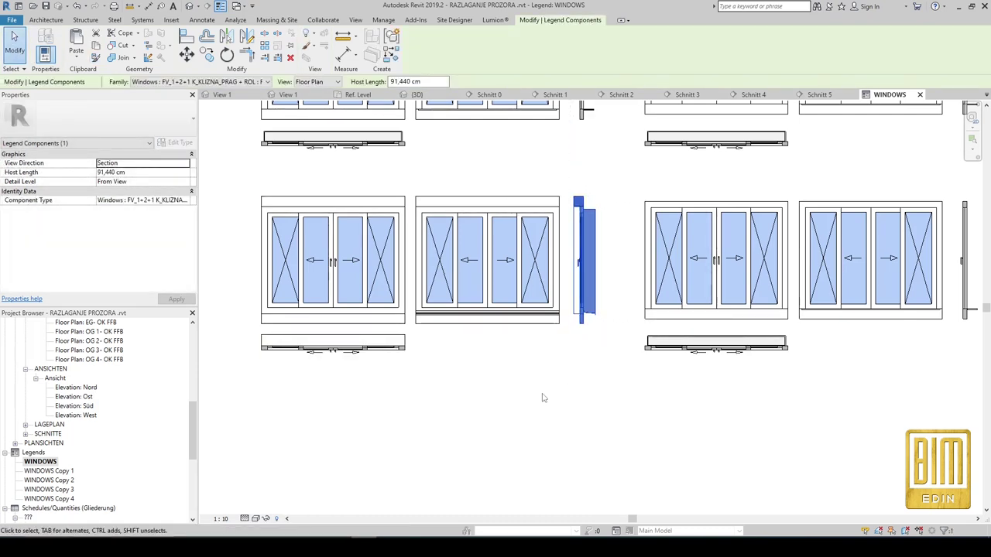
{"action": "left_click", "coordinate": [542, 398]}
{"action": "scroll", "coordinate": [542, 396], "scroll_direction": "down", "scroll_amount": 2}
{"action": "scroll", "coordinate": [520, 385], "scroll_direction": "down", "scroll_amount": 1}
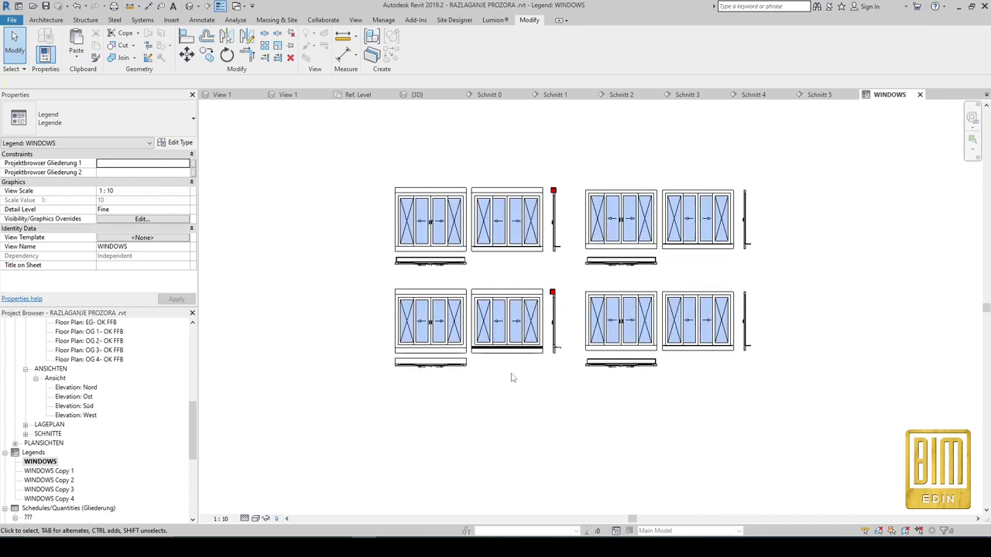
Set the lower-right plan symbol to French Balcony without Rolling Shutter 280x230 cm.
{"action": "scroll", "coordinate": [774, 334], "scroll_direction": "up", "scroll_amount": 2}
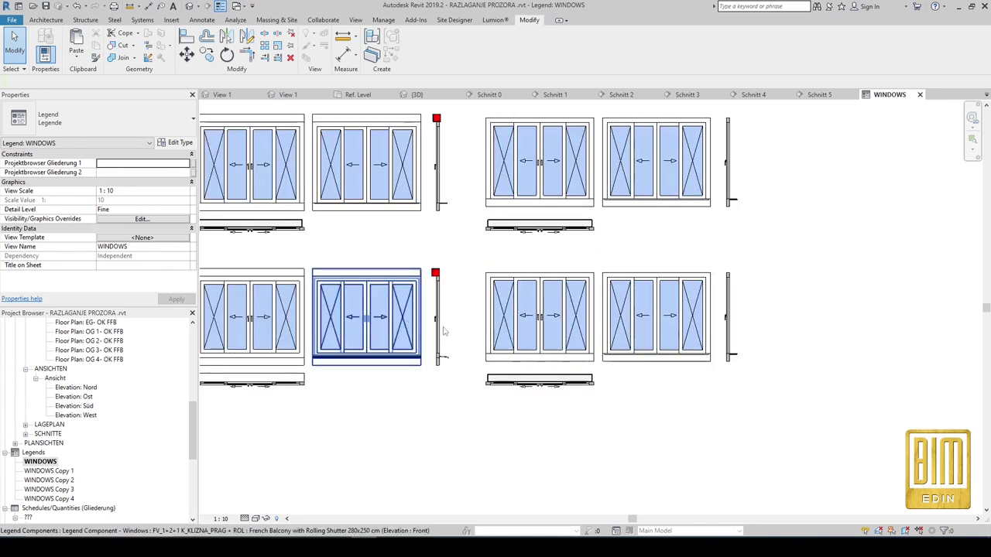
{"action": "left_click", "coordinate": [540, 381]}
{"action": "left_click", "coordinate": [249, 82]}
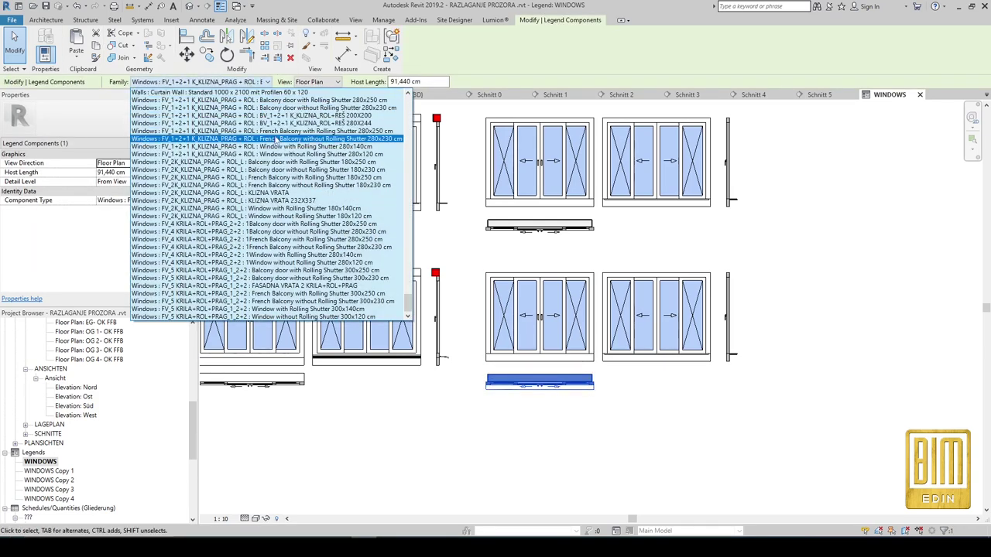
{"action": "left_click", "coordinate": [277, 140]}
{"action": "scroll", "coordinate": [562, 397], "scroll_direction": "up", "scroll_amount": 2}
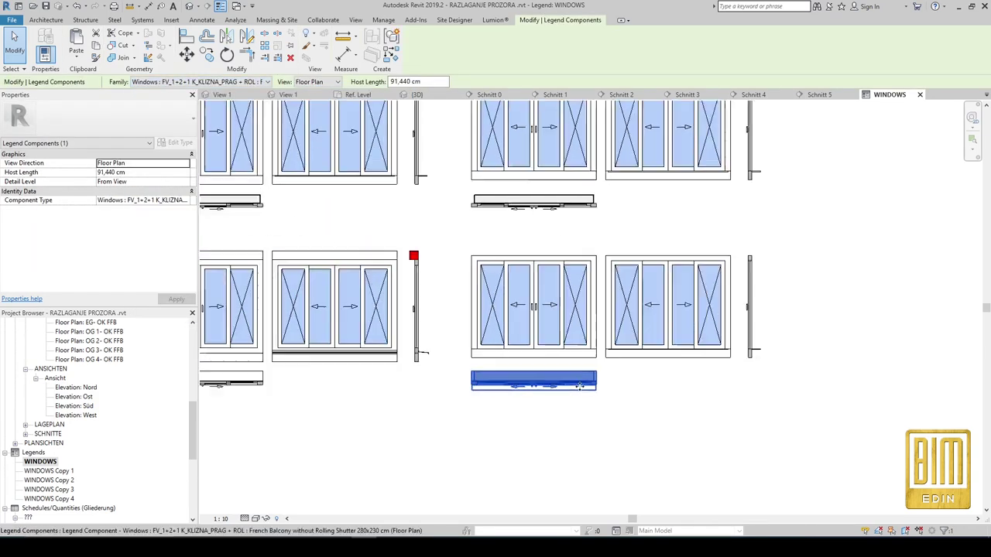
{"action": "scroll", "coordinate": [563, 396], "scroll_direction": "up", "scroll_amount": 1}
{"action": "key", "text": "Escape"}
Copy the plan symbol's 280x230 type onto the front elevation window.
{"action": "left_click", "coordinate": [563, 393]}
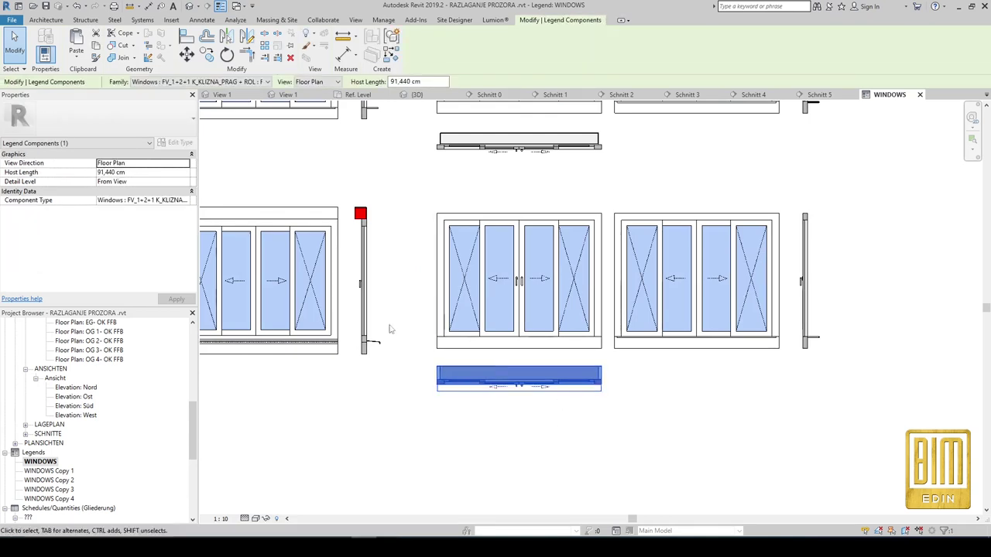
{"action": "left_click", "coordinate": [95, 57]}
{"action": "left_click", "coordinate": [515, 379]}
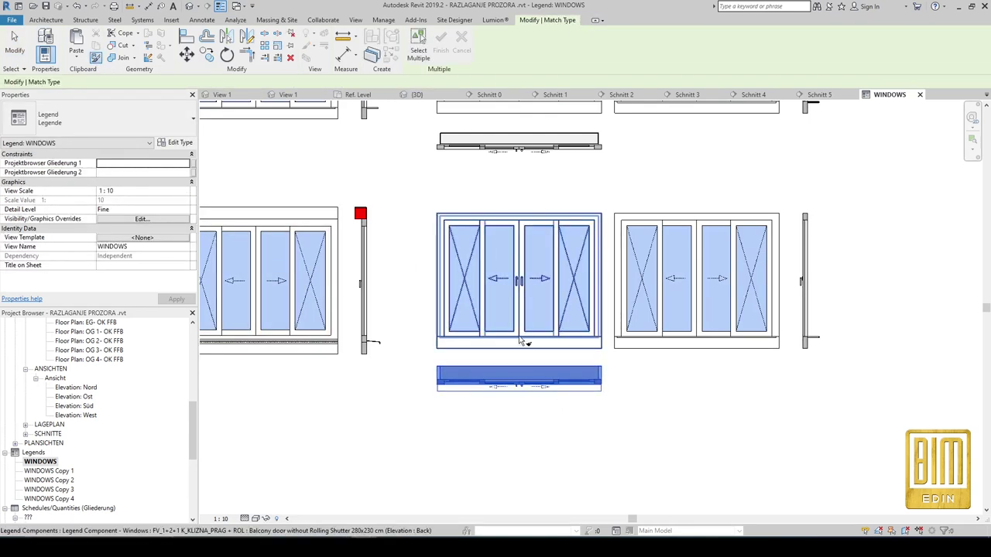
{"action": "scroll", "coordinate": [496, 326], "scroll_direction": "down", "scroll_amount": 2}
{"action": "scroll", "coordinate": [709, 330], "scroll_direction": "up", "scroll_amount": 1}
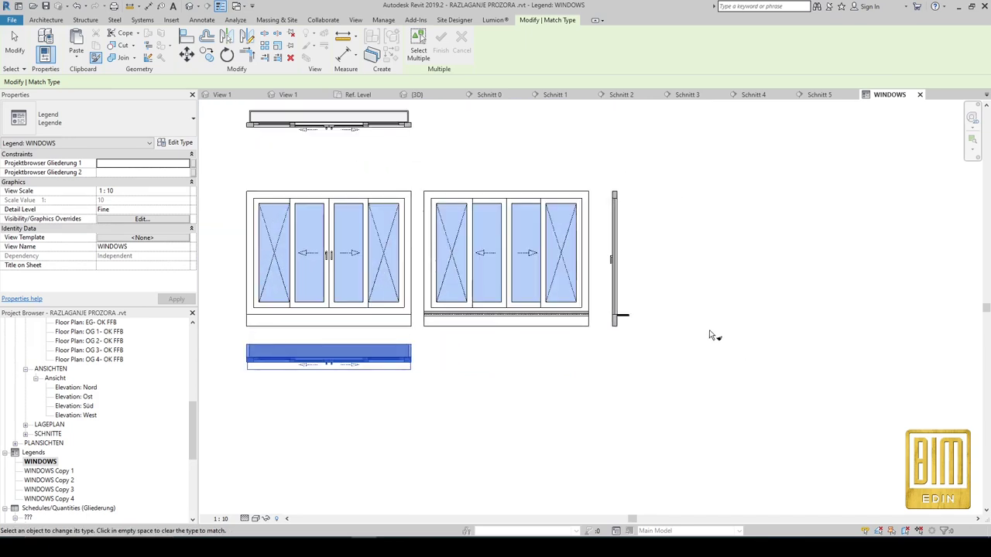
{"action": "left_click", "coordinate": [14, 47]}
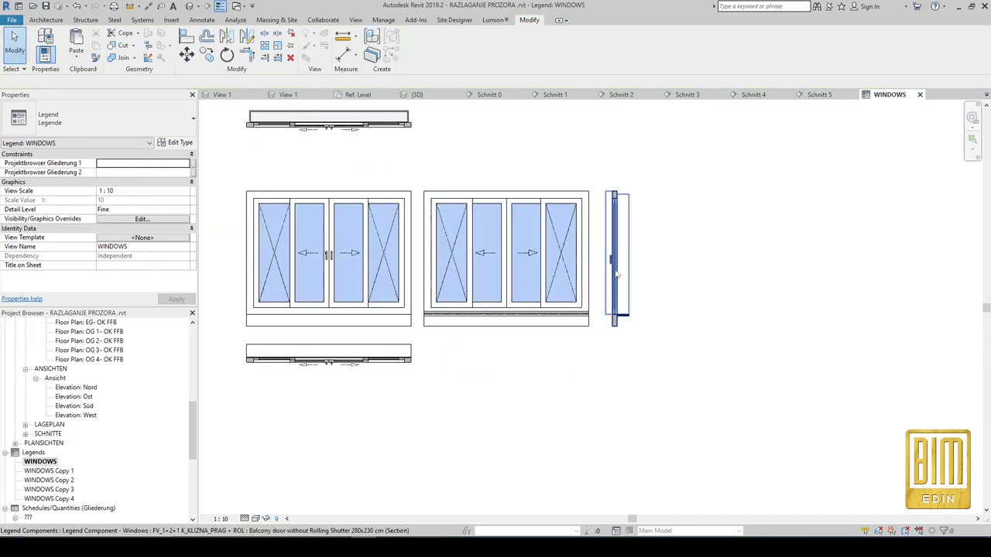
Delete the old section symbol and start a new legend component.
{"action": "right_click", "coordinate": [613, 195]}
{"action": "left_click", "coordinate": [659, 388]}
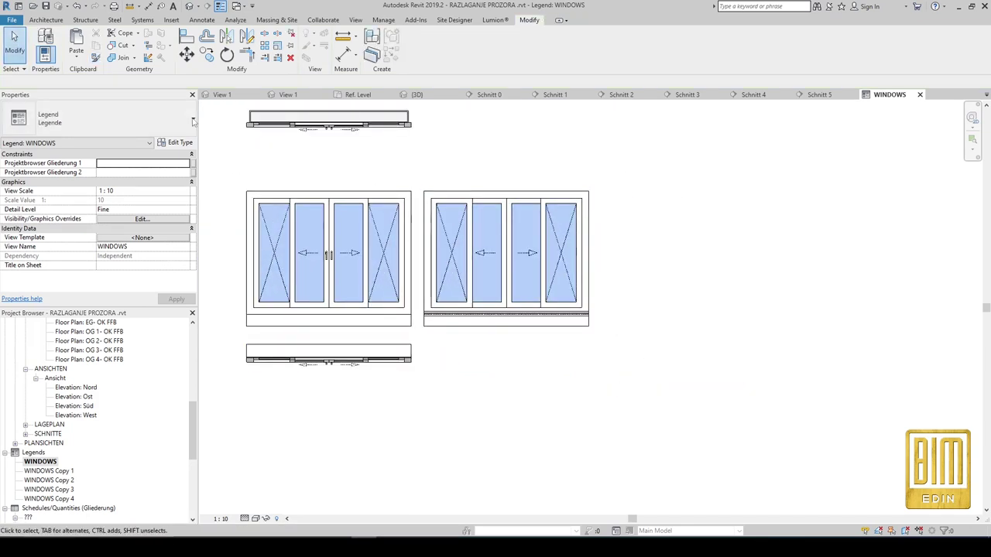
{"action": "left_click", "coordinate": [202, 19]}
{"action": "left_click", "coordinate": [326, 40]}
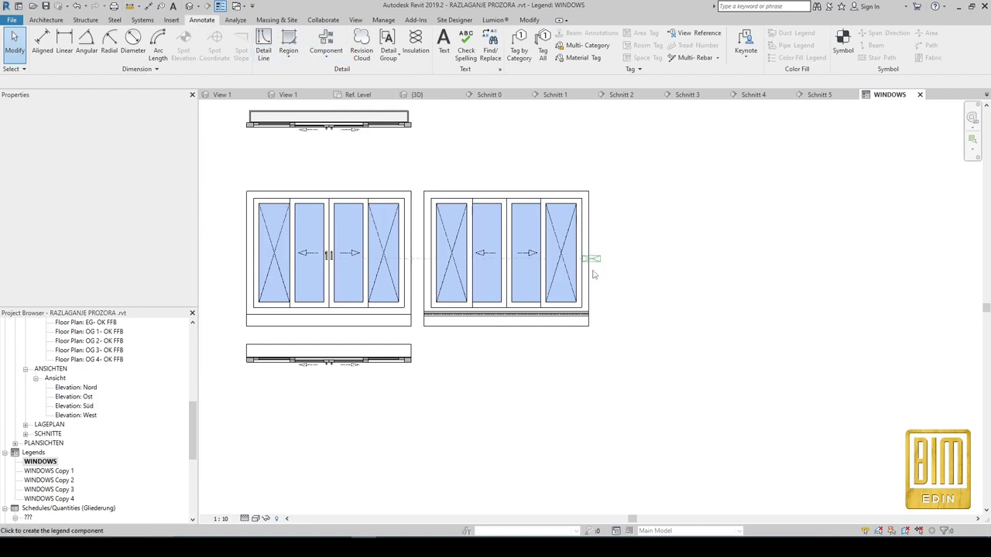
Match the new section component to the 280x230 window type and move it up beside the windows.
{"action": "left_click", "coordinate": [530, 20]}
{"action": "left_click", "coordinate": [96, 58]}
{"action": "left_click", "coordinate": [328, 355]}
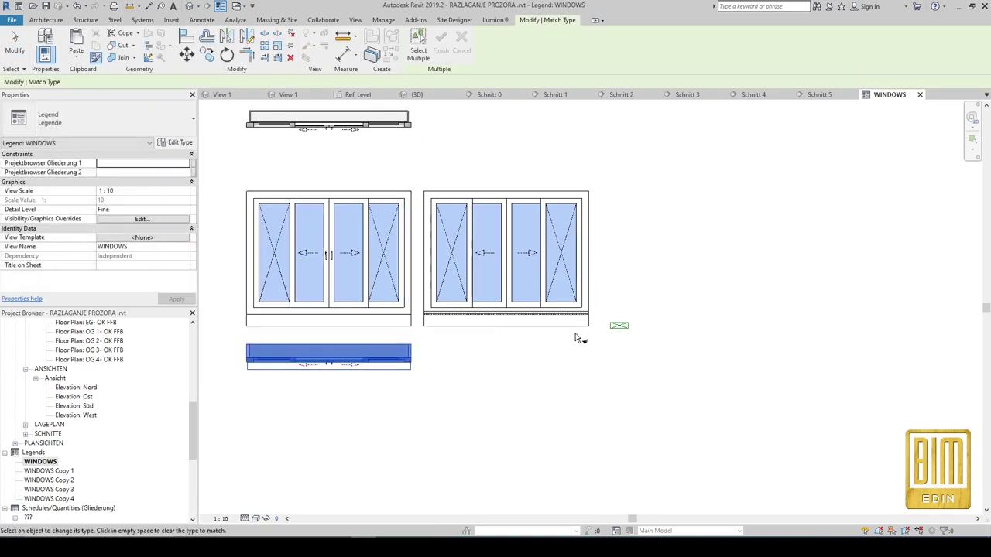
{"action": "left_click", "coordinate": [620, 326]}
{"action": "left_click", "coordinate": [14, 47]}
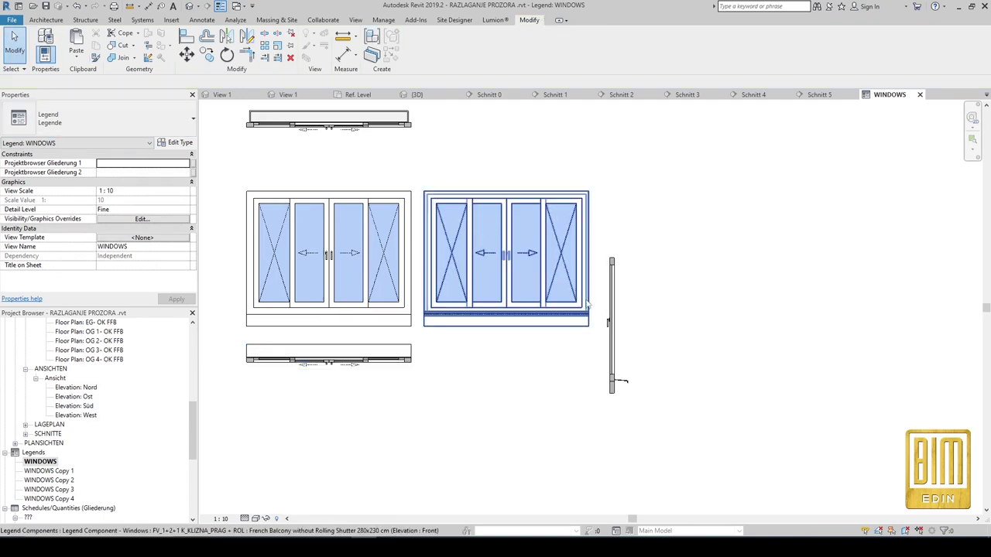
{"action": "left_click", "coordinate": [616, 330]}
{"action": "left_click_drag", "start_coordinate": [616, 330], "coordinate": [615, 269]}
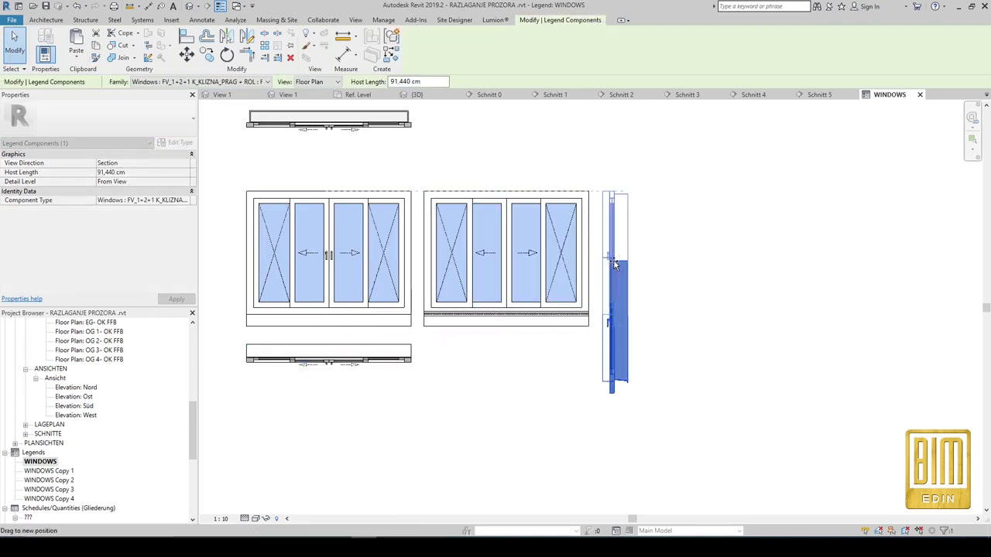
{"action": "scroll", "coordinate": [557, 391], "scroll_direction": "down", "scroll_amount": 3}
{"action": "left_click", "coordinate": [559, 391]}
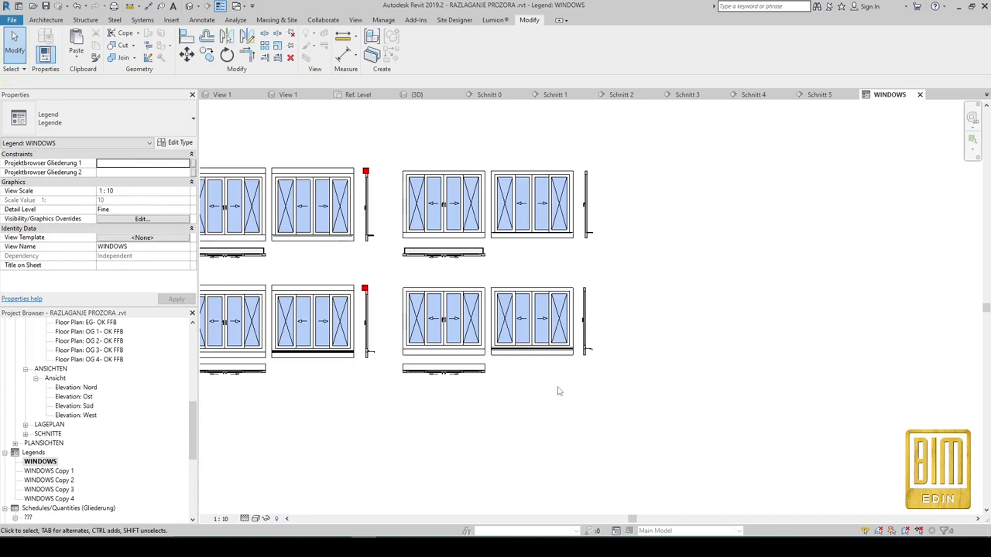
Copy the whole second row of legend symbols below as a third row.
{"action": "scroll", "coordinate": [617, 351], "scroll_direction": "down", "scroll_amount": 2}
{"action": "left_click_drag", "start_coordinate": [260, 282], "coordinate": [651, 388]}
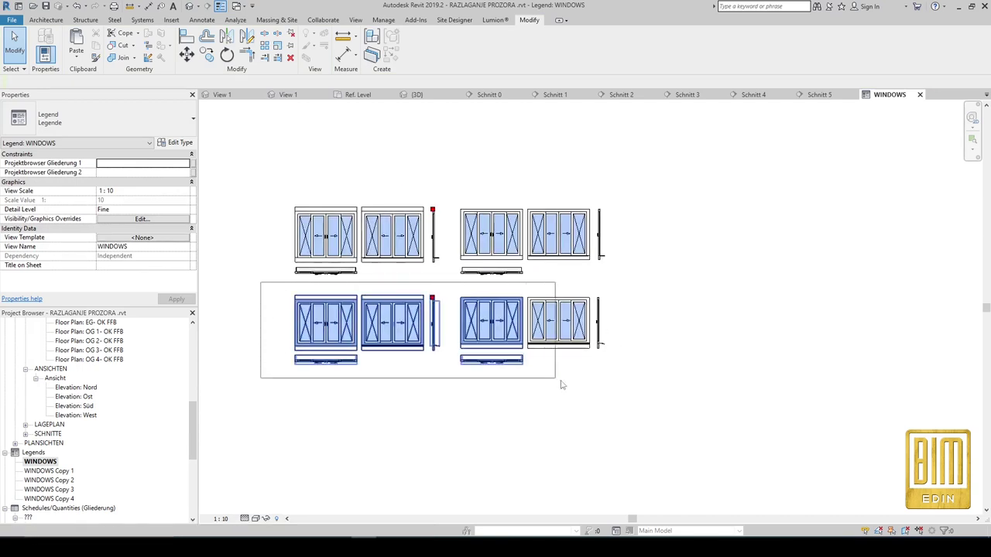
{"action": "scroll", "coordinate": [328, 293], "scroll_direction": "up", "scroll_amount": 2}
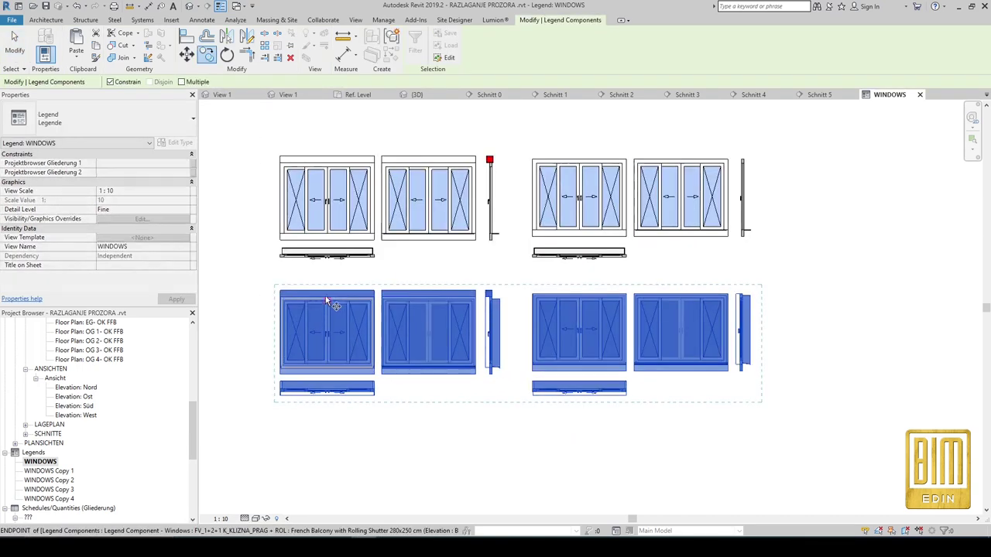
{"action": "left_click_drag", "start_coordinate": [328, 292], "coordinate": [329, 418]}
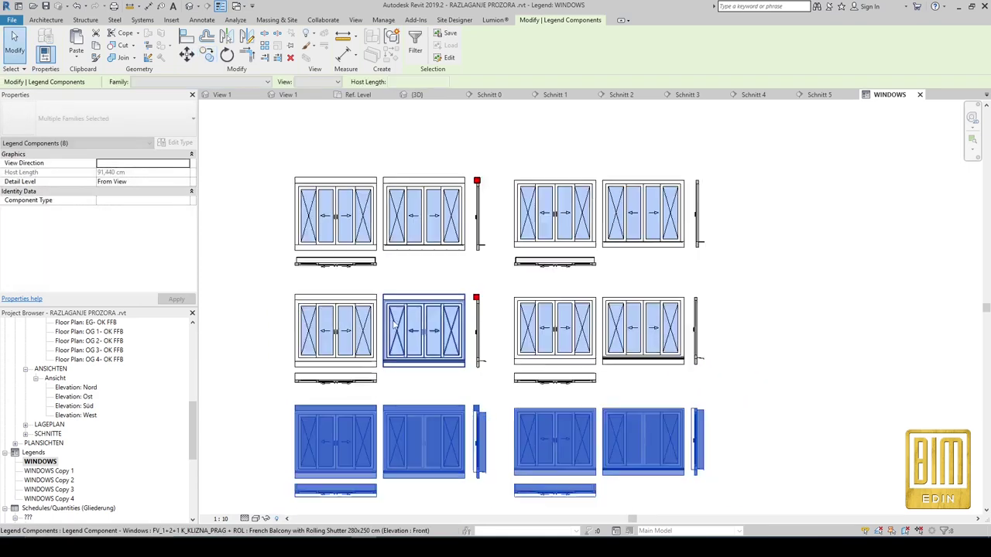
{"action": "scroll", "coordinate": [329, 418], "scroll_direction": "down", "scroll_amount": 2}
{"action": "scroll", "coordinate": [310, 310], "scroll_direction": "up", "scroll_amount": 3}
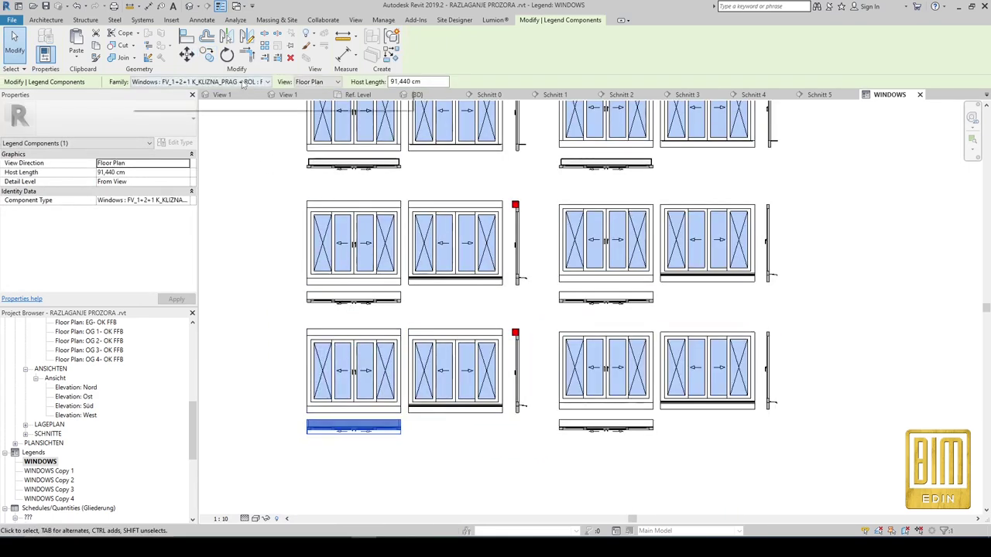
Set the new row's plan component to Window with Rolling Shutter 280x140cm.
{"action": "left_click", "coordinate": [266, 82]}
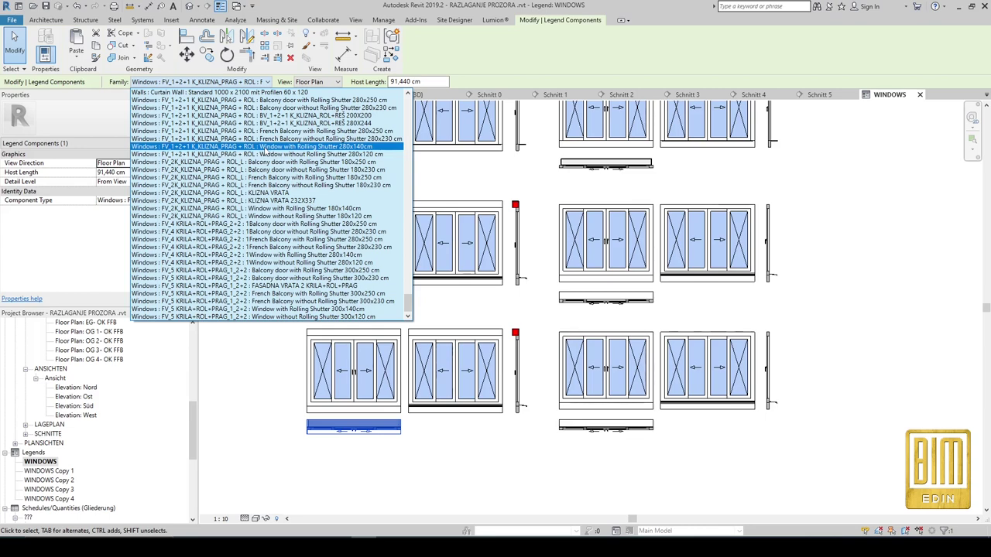
{"action": "left_click", "coordinate": [263, 148]}
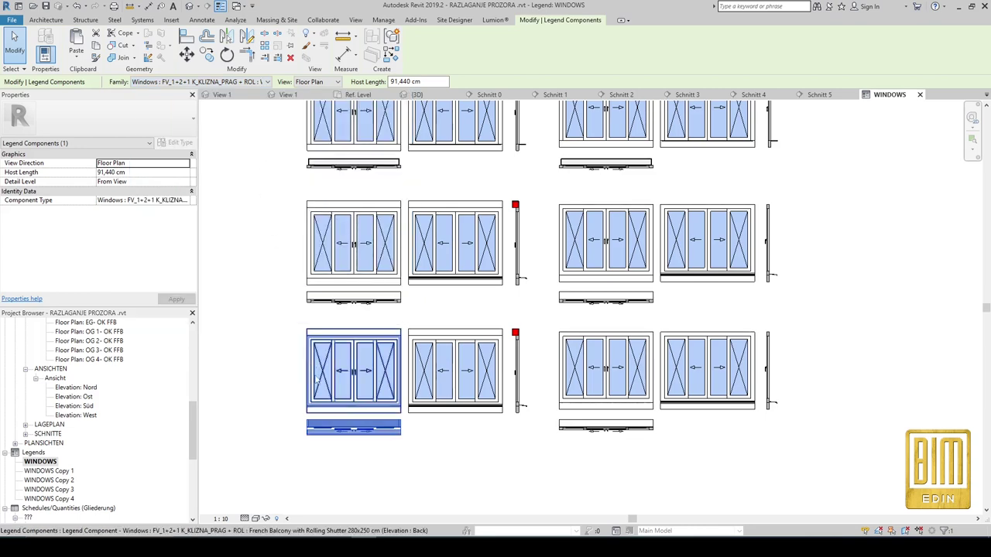
{"action": "scroll", "coordinate": [354, 445], "scroll_direction": "up", "scroll_amount": 2}
{"action": "left_click", "coordinate": [346, 452]}
{"action": "scroll", "coordinate": [345, 451], "scroll_direction": "up", "scroll_amount": 2}
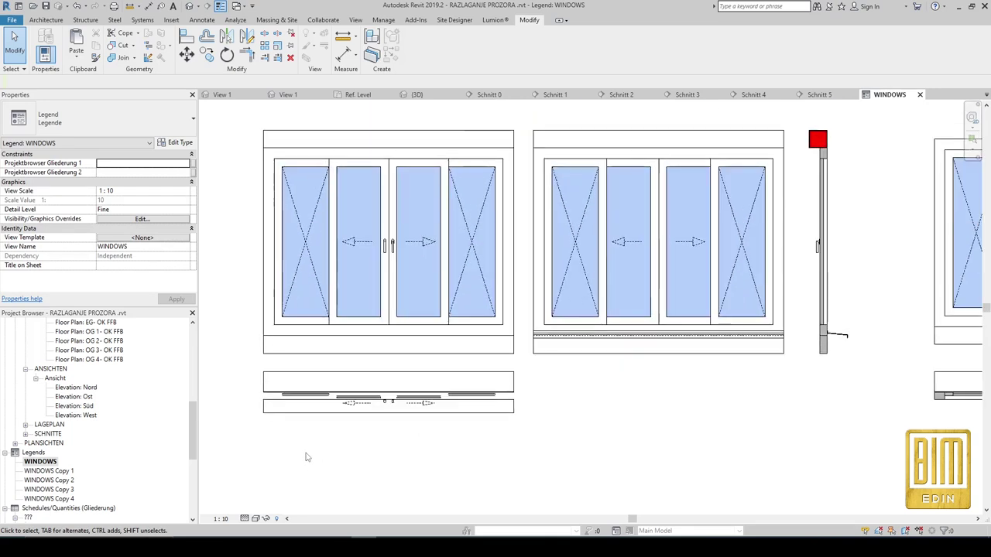
{"action": "scroll", "coordinate": [306, 457], "scroll_direction": "up", "scroll_amount": 2}
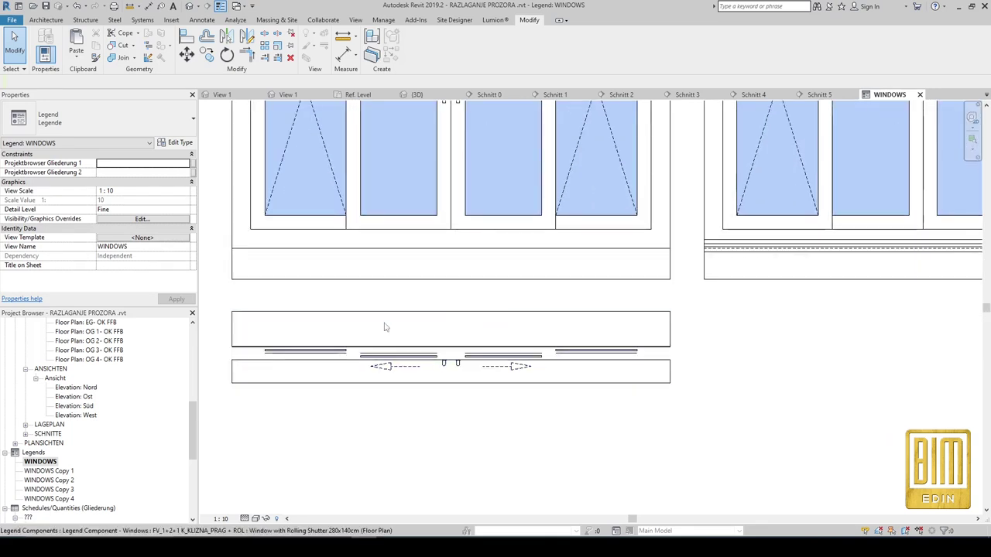
{"action": "scroll", "coordinate": [440, 383], "scroll_direction": "down", "scroll_amount": 2}
Match both front and back elevations to the plan component's 280x140 type.
{"action": "left_click", "coordinate": [445, 379]}
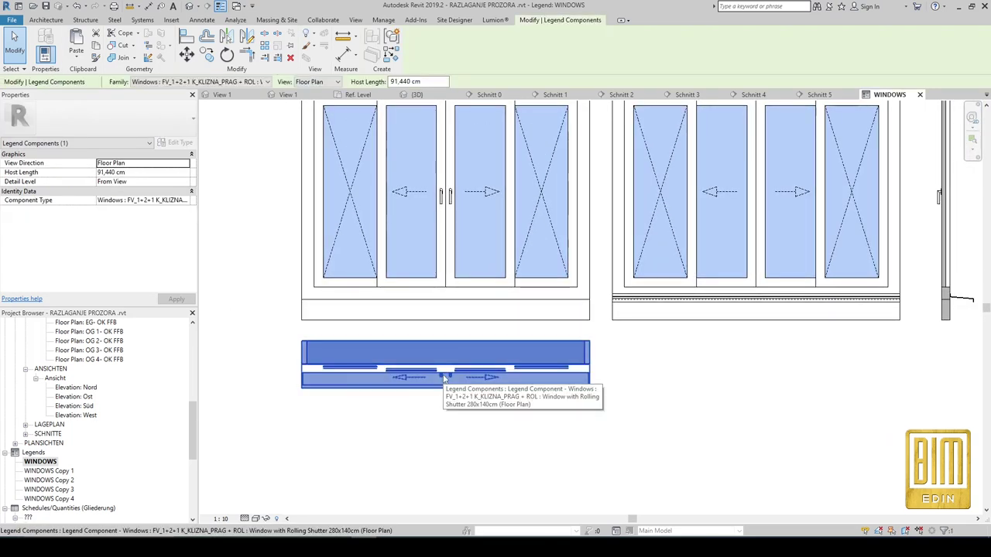
{"action": "scroll", "coordinate": [444, 379], "scroll_direction": "down", "scroll_amount": 1}
{"action": "left_click", "coordinate": [94, 57]}
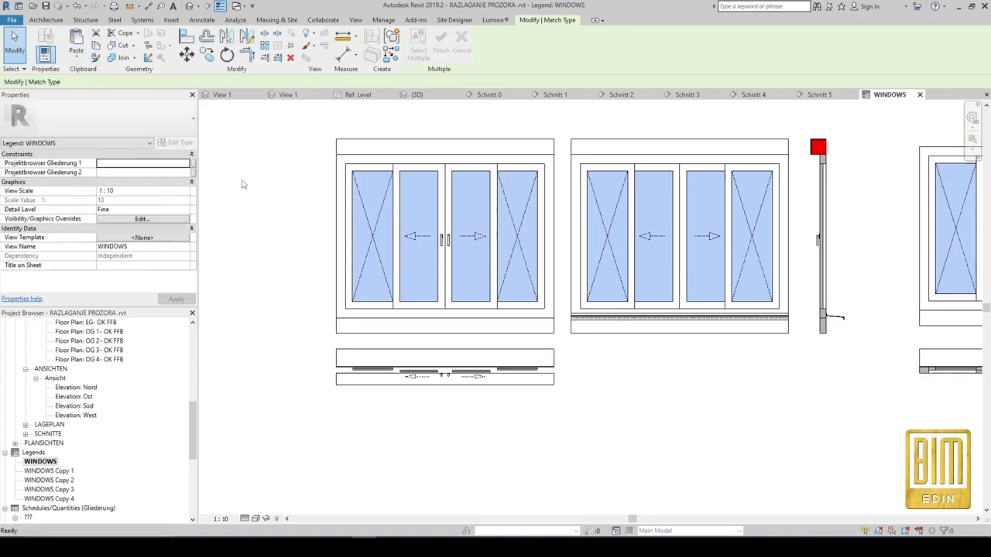
{"action": "left_click", "coordinate": [436, 371]}
{"action": "left_click", "coordinate": [440, 324]}
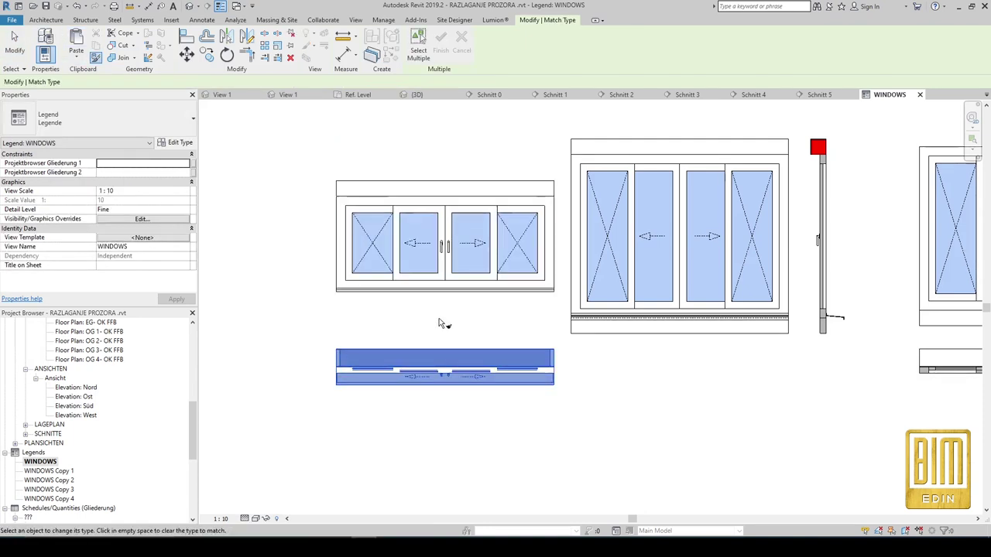
{"action": "left_click", "coordinate": [594, 314]}
{"action": "scroll", "coordinate": [365, 275], "scroll_direction": "down", "scroll_amount": 2}
{"action": "left_click", "coordinate": [15, 45]}
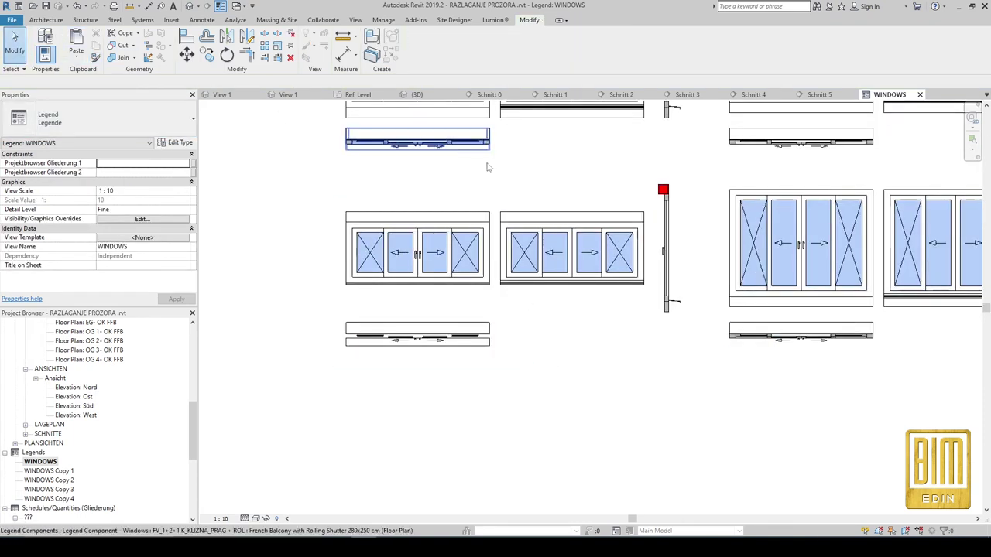
{"action": "left_click", "coordinate": [669, 249]}
Delete the tall window section and place a new section-view legend component beside the elevations.
{"action": "right_click", "coordinate": [554, 158]}
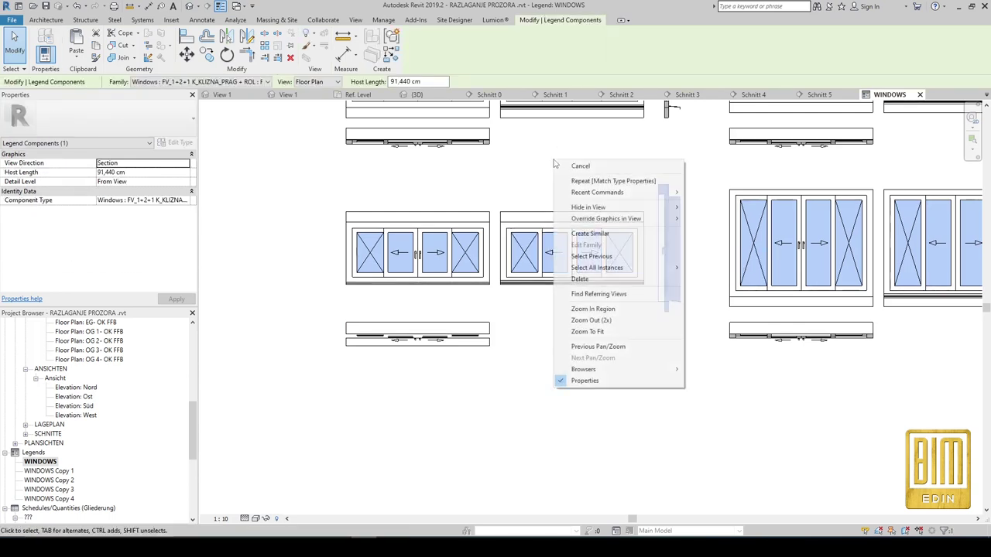
{"action": "left_click", "coordinate": [593, 275]}
{"action": "key", "text": "Escape"}
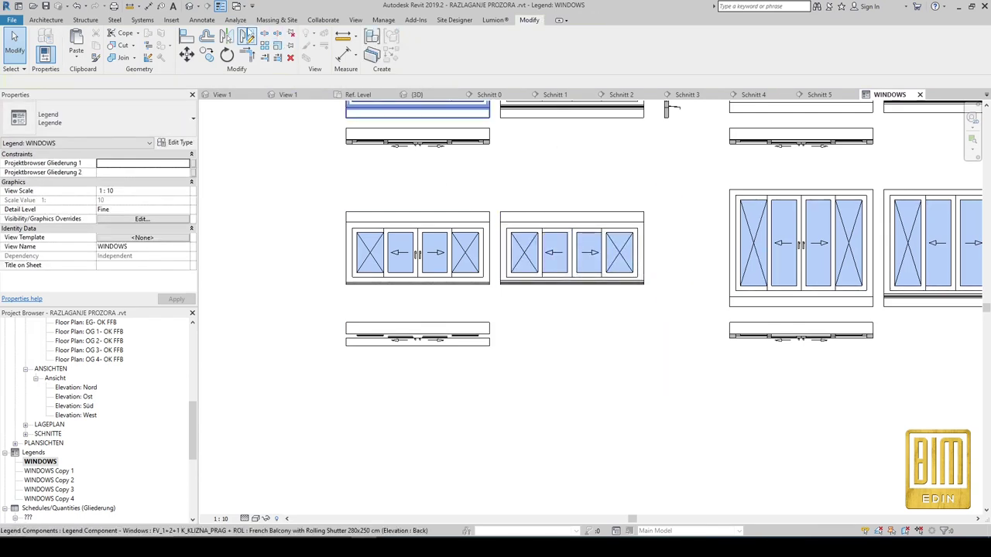
{"action": "left_click", "coordinate": [202, 20]}
{"action": "left_click", "coordinate": [326, 58]}
{"action": "left_click", "coordinate": [364, 97]}
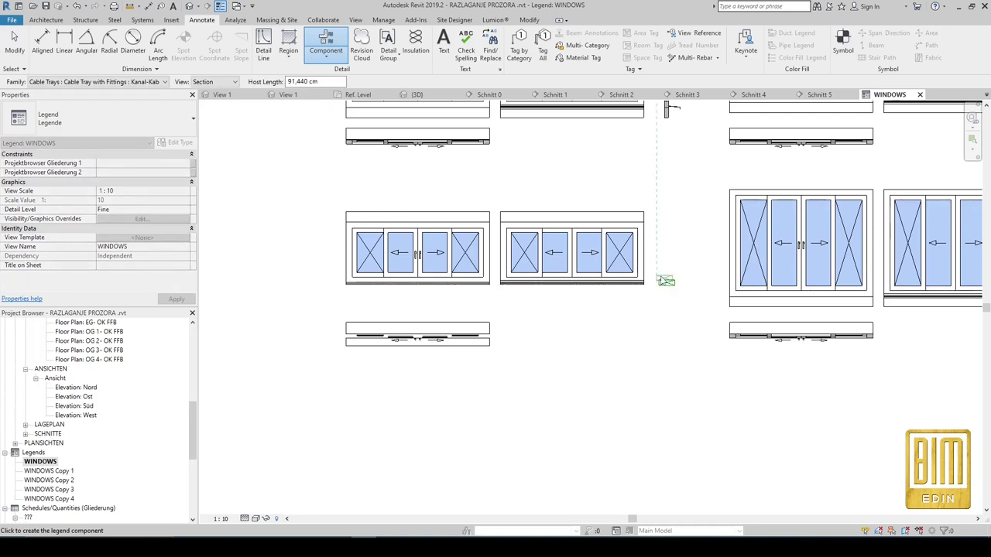
{"action": "left_click", "coordinate": [666, 280]}
{"action": "key", "text": "Escape"}
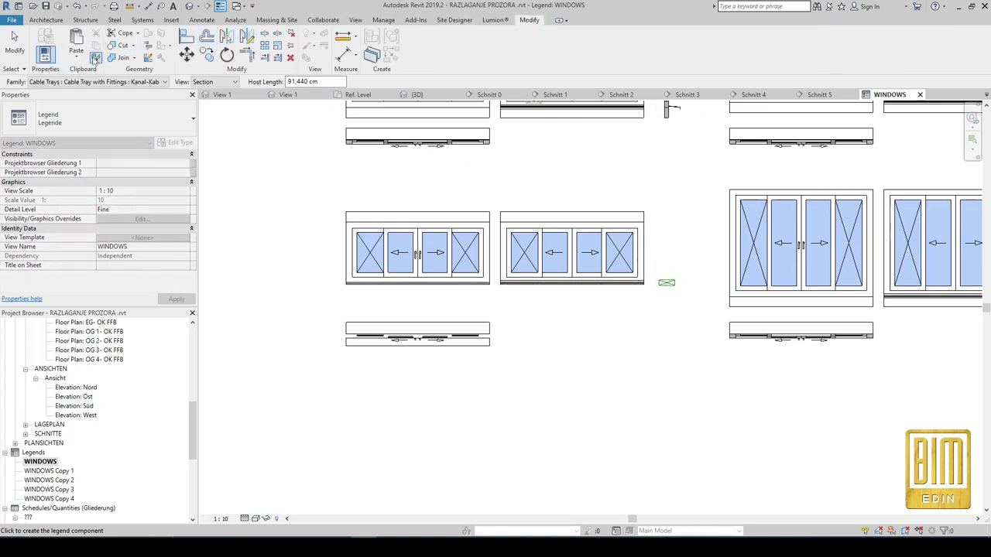
Match the new section component to the plan's 280x140 rolling-shutter window type.
{"action": "left_click", "coordinate": [95, 59]}
{"action": "left_click", "coordinate": [418, 334]}
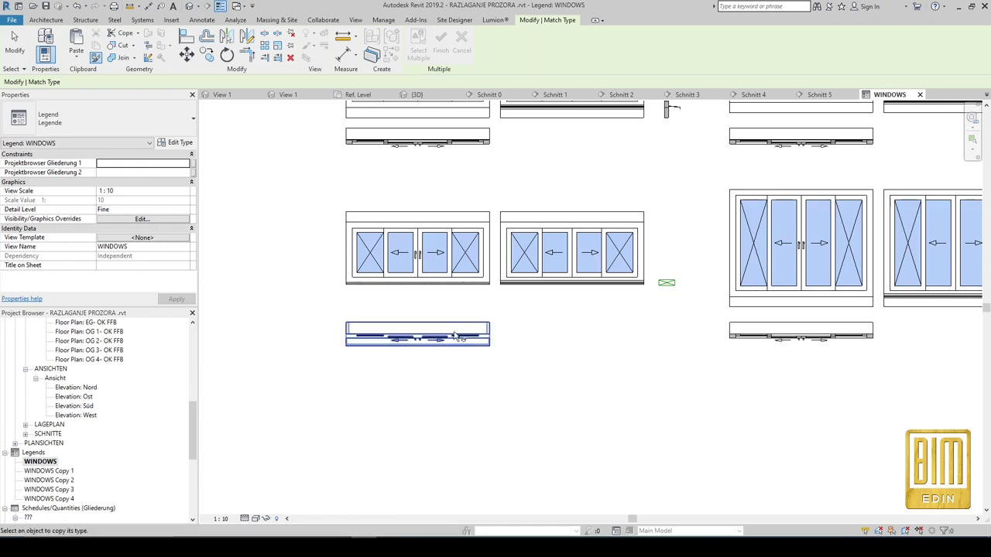
{"action": "left_click", "coordinate": [457, 337]}
{"action": "left_click", "coordinate": [666, 283]}
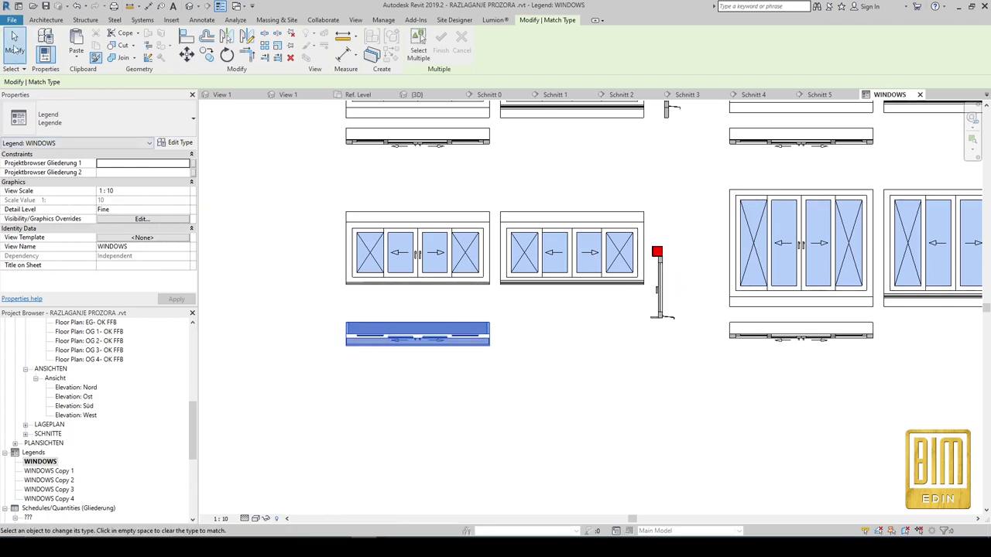
{"action": "left_click", "coordinate": [14, 41]}
{"action": "left_click", "coordinate": [666, 265]}
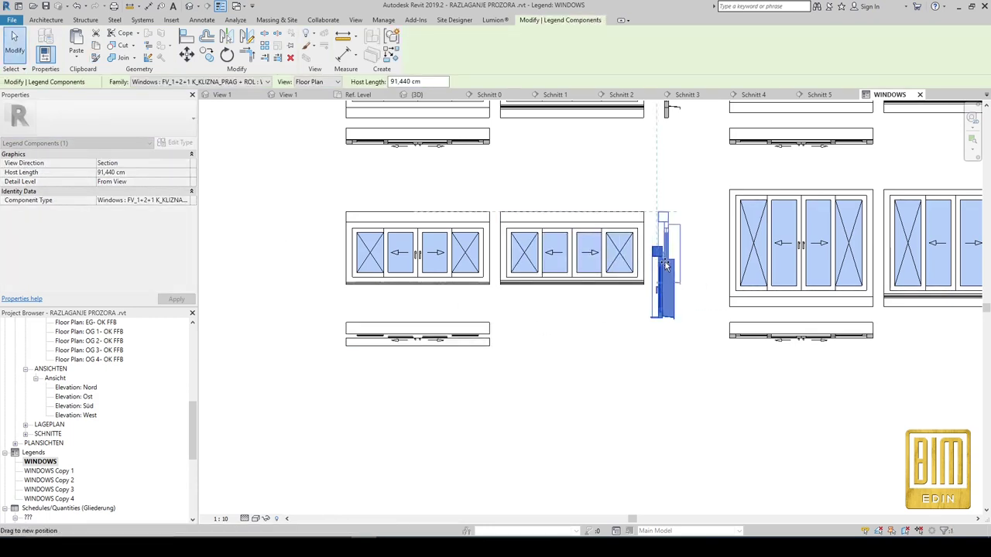
{"action": "left_click", "coordinate": [611, 327]}
{"action": "scroll", "coordinate": [593, 332], "scroll_direction": "down", "scroll_amount": 3}
{"action": "scroll", "coordinate": [495, 354], "scroll_direction": "down", "scroll_amount": 2}
{"action": "scroll", "coordinate": [675, 354], "scroll_direction": "up", "scroll_amount": 2}
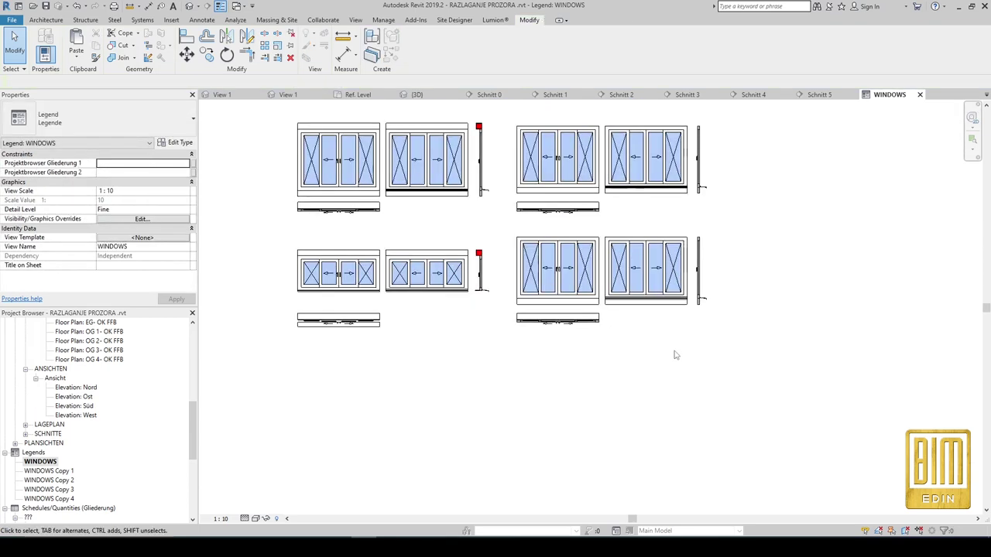
{"action": "scroll", "coordinate": [550, 282], "scroll_direction": "up", "scroll_amount": 2}
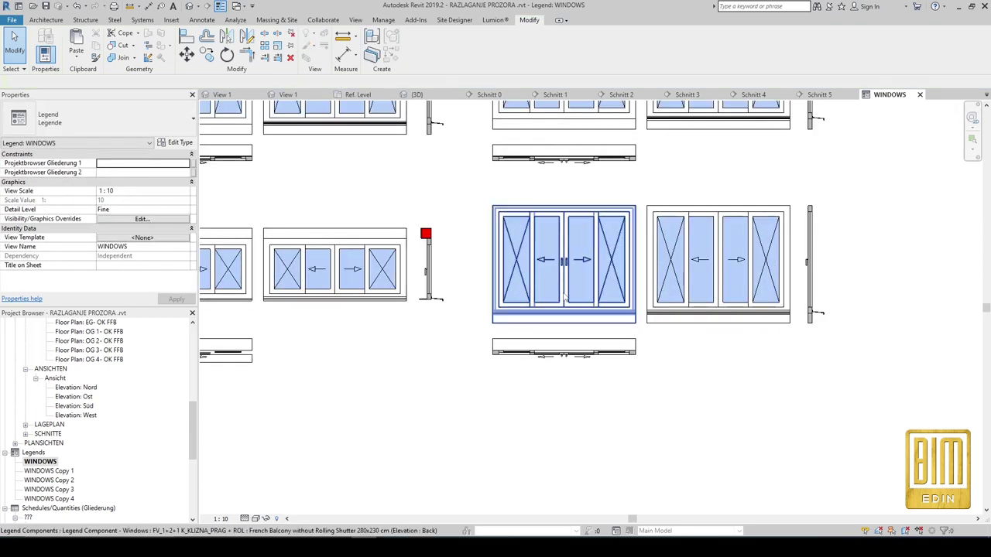
{"action": "scroll", "coordinate": [658, 306], "scroll_direction": "down", "scroll_amount": 2}
Turn on MASKE PROFILA in the 280x140 rolling-shutter window's type parameters via the 3D view.
{"action": "scroll", "coordinate": [279, 109], "scroll_direction": "up", "scroll_amount": 3}
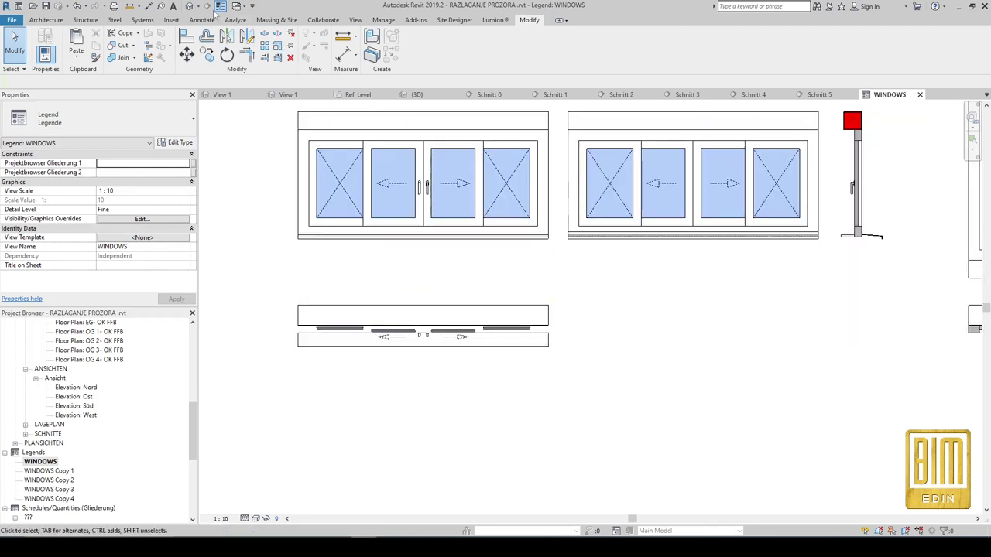
{"action": "left_click", "coordinate": [191, 7]}
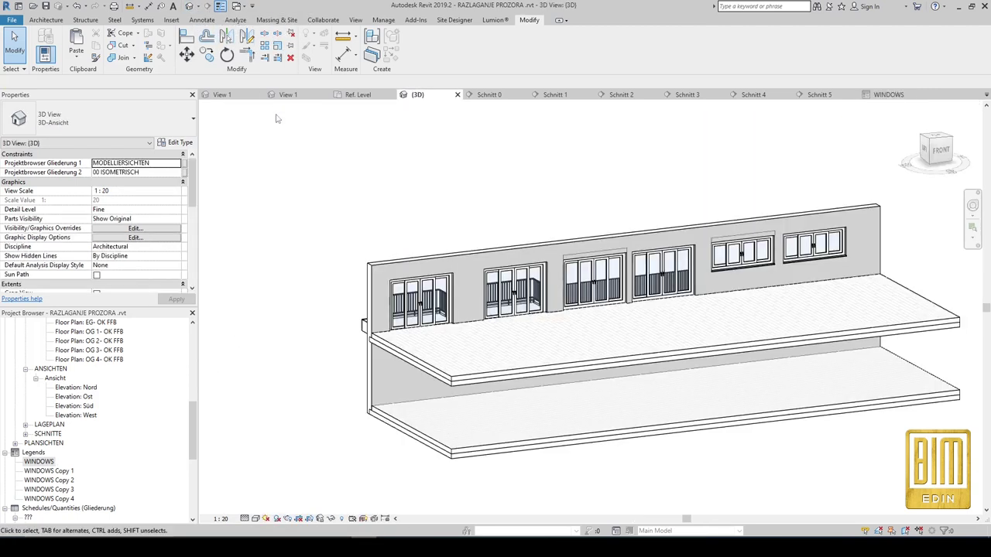
{"action": "left_click", "coordinate": [742, 257]}
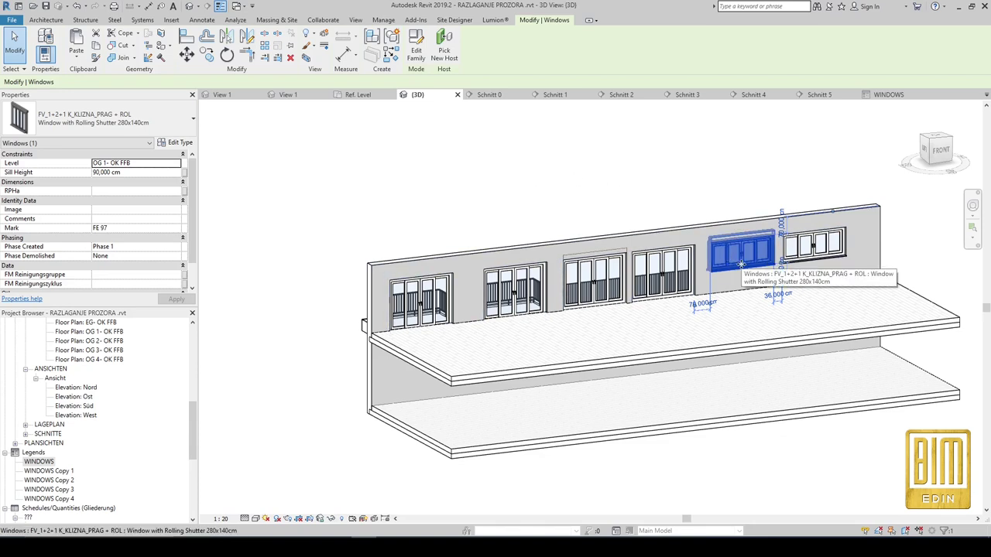
{"action": "left_click", "coordinate": [181, 145]}
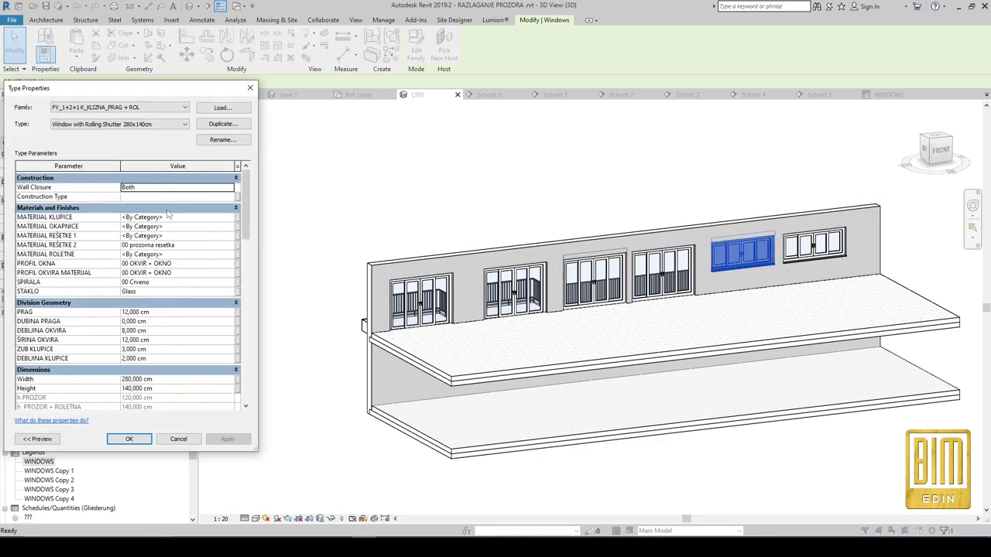
{"action": "scroll", "coordinate": [157, 321], "scroll_direction": "down", "scroll_amount": 5}
{"action": "scroll", "coordinate": [157, 321], "scroll_direction": "down", "scroll_amount": 5}
{"action": "scroll", "coordinate": [157, 321], "scroll_direction": "down", "scroll_amount": 5}
{"action": "scroll", "coordinate": [157, 322], "scroll_direction": "down", "scroll_amount": 2}
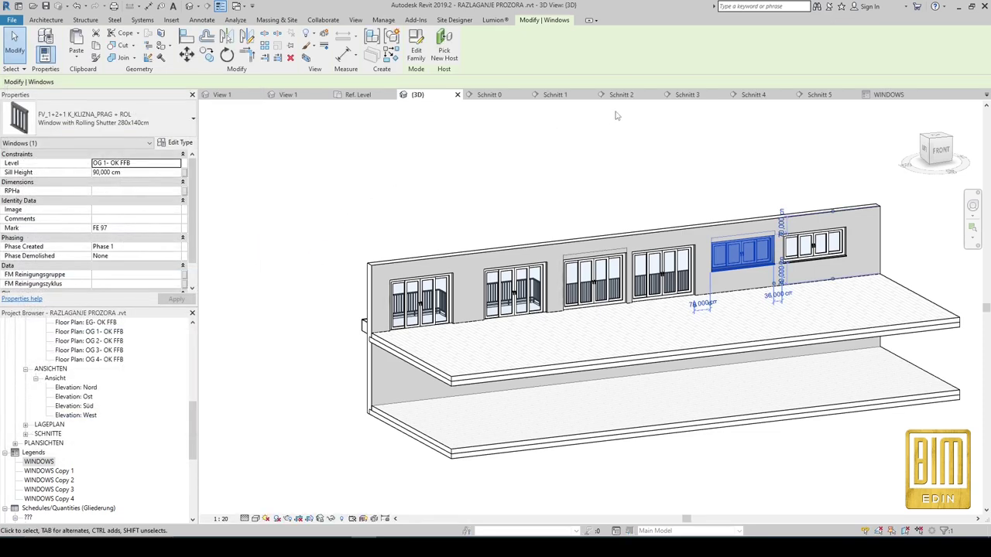
{"action": "left_click", "coordinate": [890, 95]}
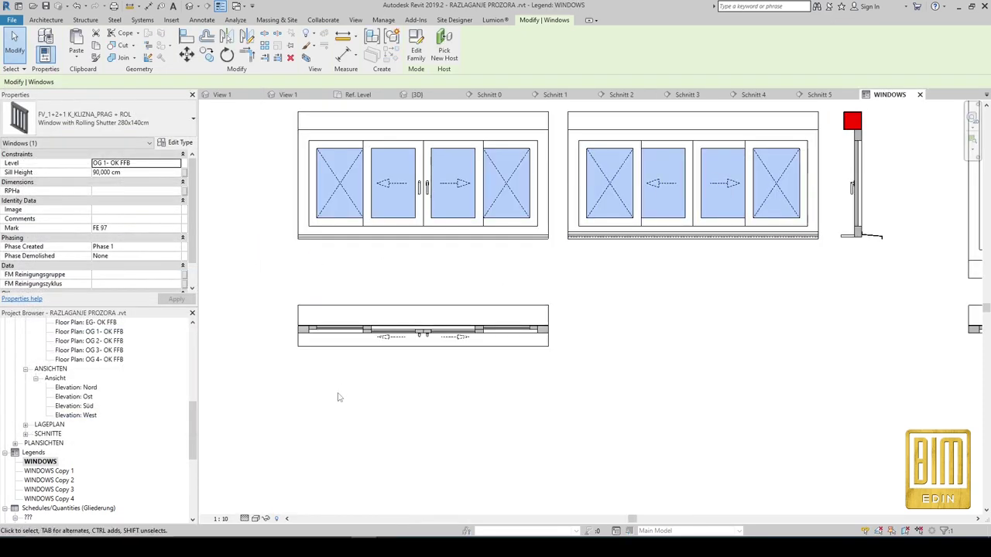
Undo the last change to the plan symbol.
{"action": "scroll", "coordinate": [329, 376], "scroll_direction": "up", "scroll_amount": 2}
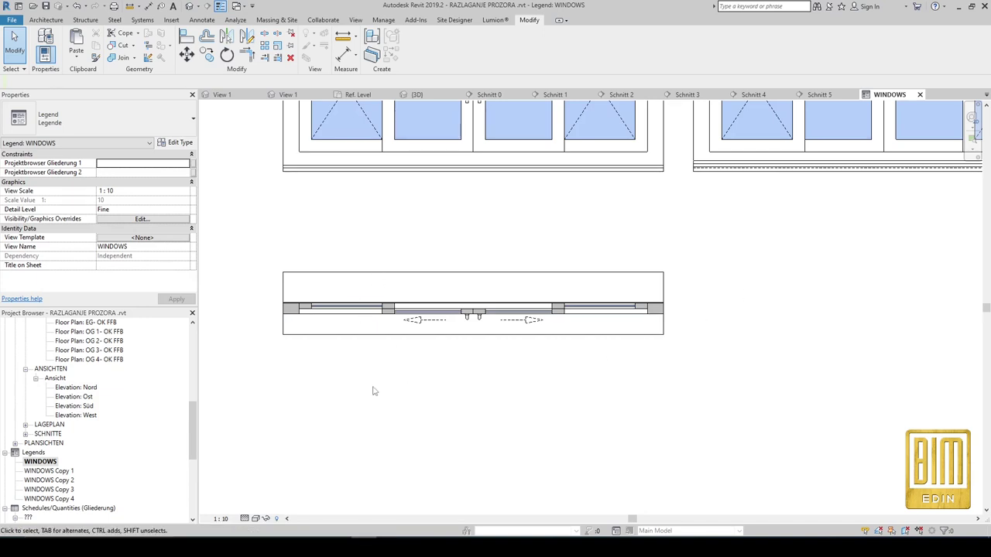
{"action": "scroll", "coordinate": [373, 389], "scroll_direction": "down", "scroll_amount": 1}
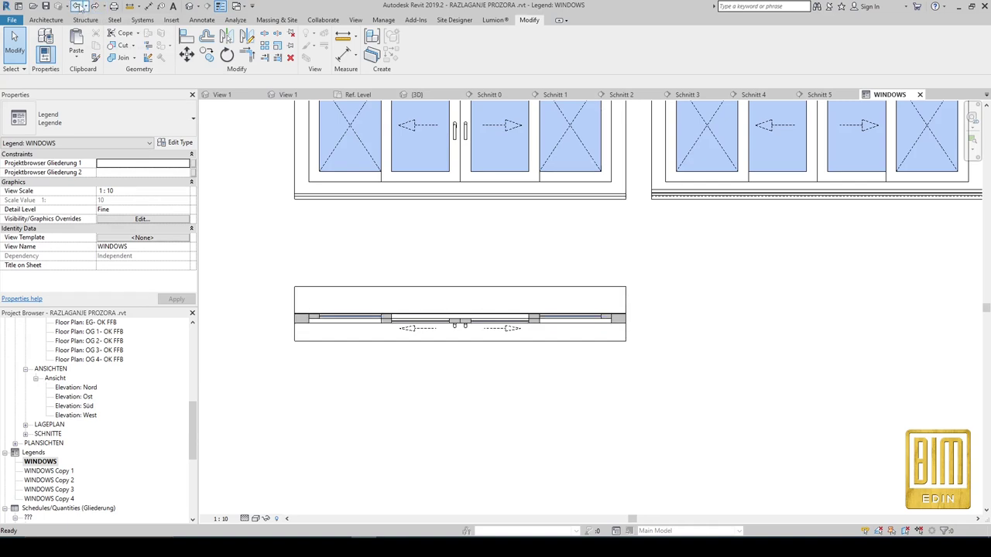
{"action": "left_click", "coordinate": [77, 6]}
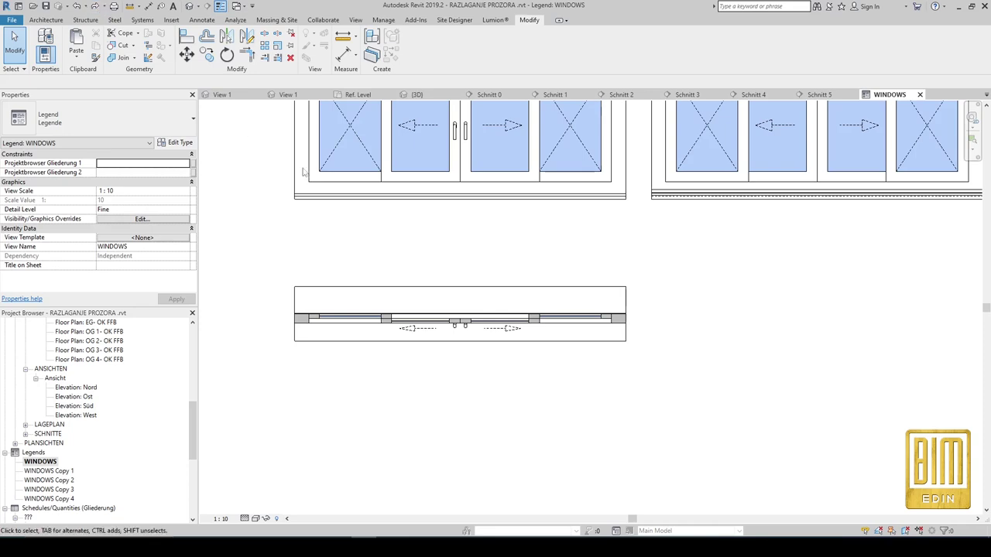
Set the next group's plan component to Window without Rolling Shutter 280x120 cm.
{"action": "scroll", "coordinate": [443, 393], "scroll_direction": "down", "scroll_amount": 3}
{"action": "scroll", "coordinate": [445, 393], "scroll_direction": "down", "scroll_amount": 2}
{"action": "scroll", "coordinate": [500, 377], "scroll_direction": "up", "scroll_amount": 3}
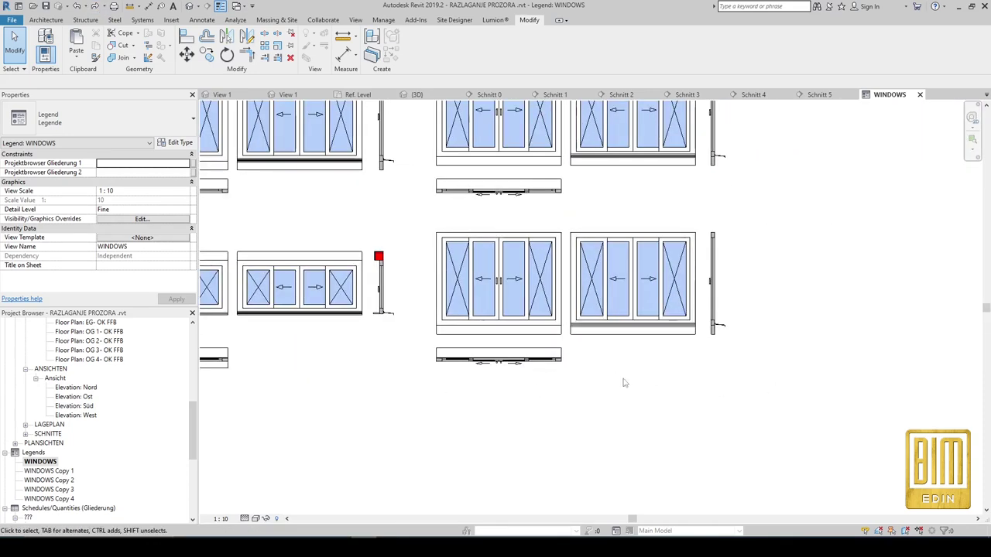
{"action": "scroll", "coordinate": [500, 376], "scroll_direction": "up", "scroll_amount": 2}
{"action": "left_click", "coordinate": [496, 344]}
{"action": "left_click", "coordinate": [267, 81]}
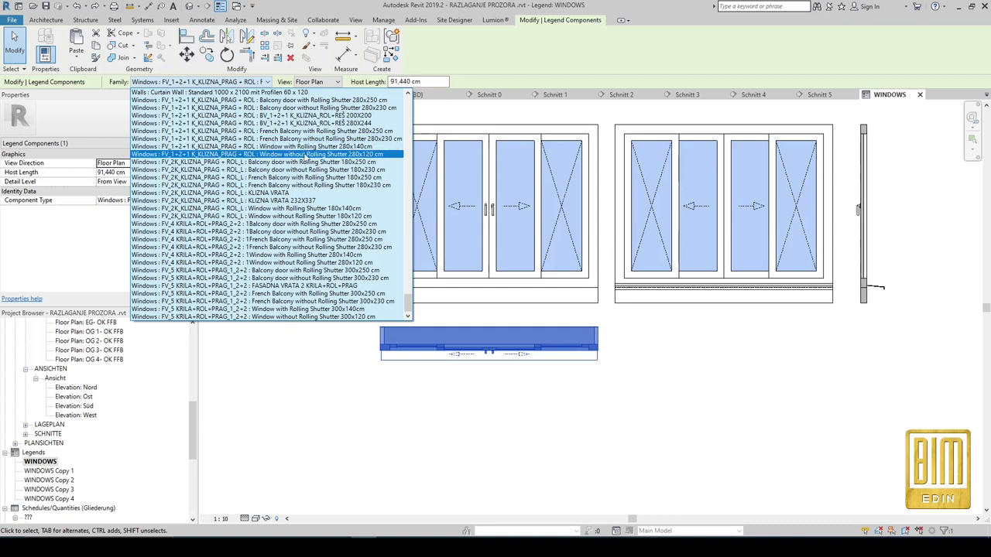
{"action": "left_click", "coordinate": [306, 155]}
{"action": "left_click", "coordinate": [462, 399]}
{"action": "left_click", "coordinate": [457, 357]}
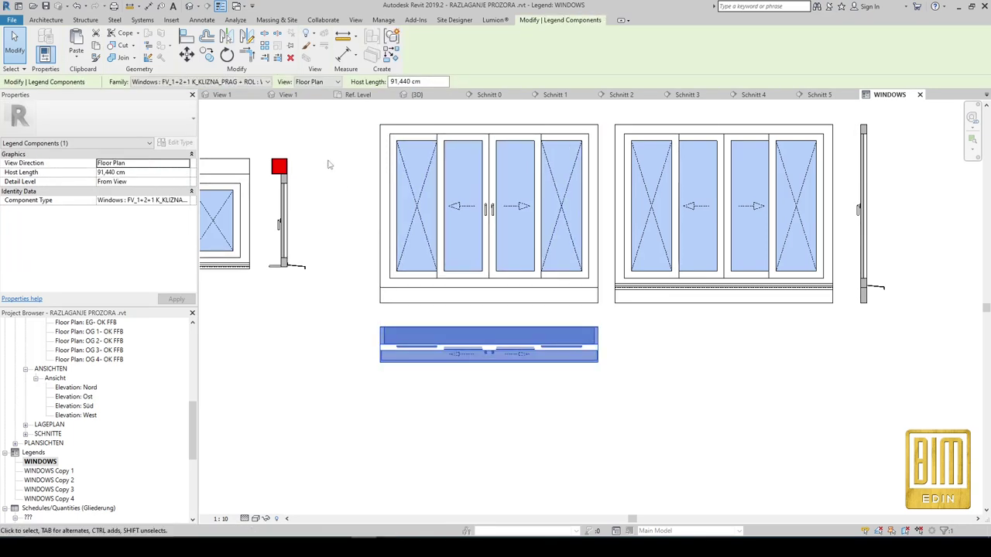
In the 3D view, toggle MASKE PROFILA on the 280x120 window type and accept the warning.
{"action": "left_click", "coordinate": [428, 96]}
{"action": "left_click", "coordinate": [825, 246]}
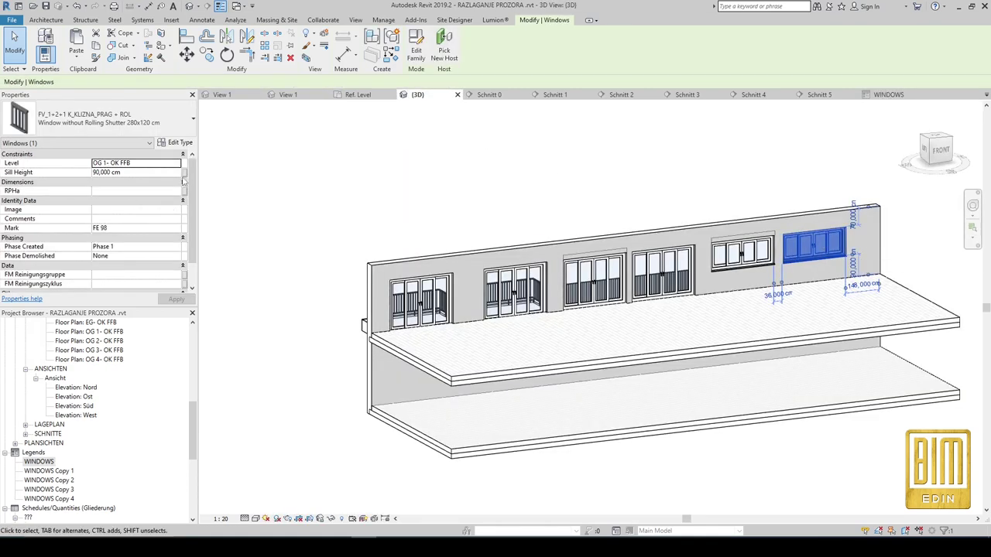
{"action": "left_click", "coordinate": [176, 143]}
{"action": "scroll", "coordinate": [84, 371], "scroll_direction": "down", "scroll_amount": 5}
{"action": "scroll", "coordinate": [84, 371], "scroll_direction": "down", "scroll_amount": 5}
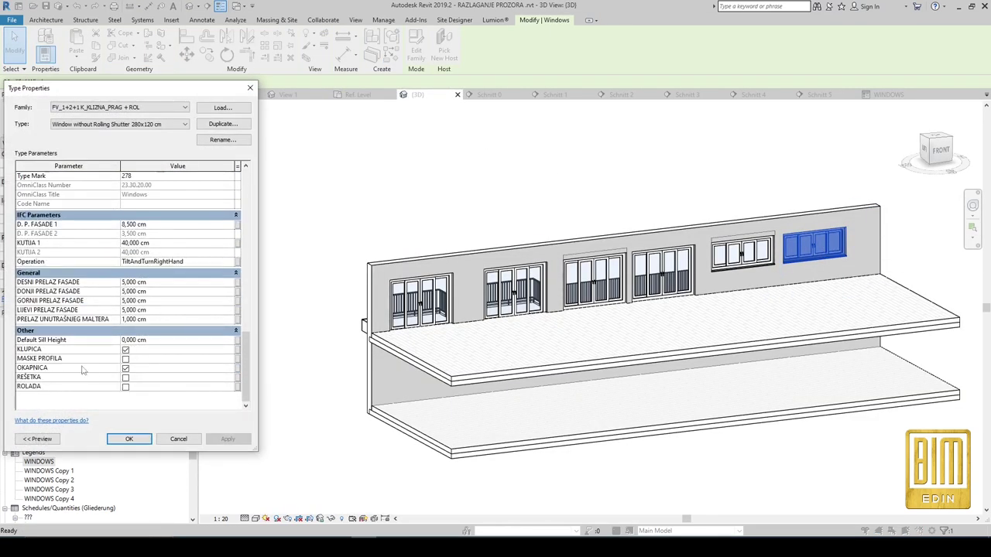
{"action": "left_click", "coordinate": [126, 359]}
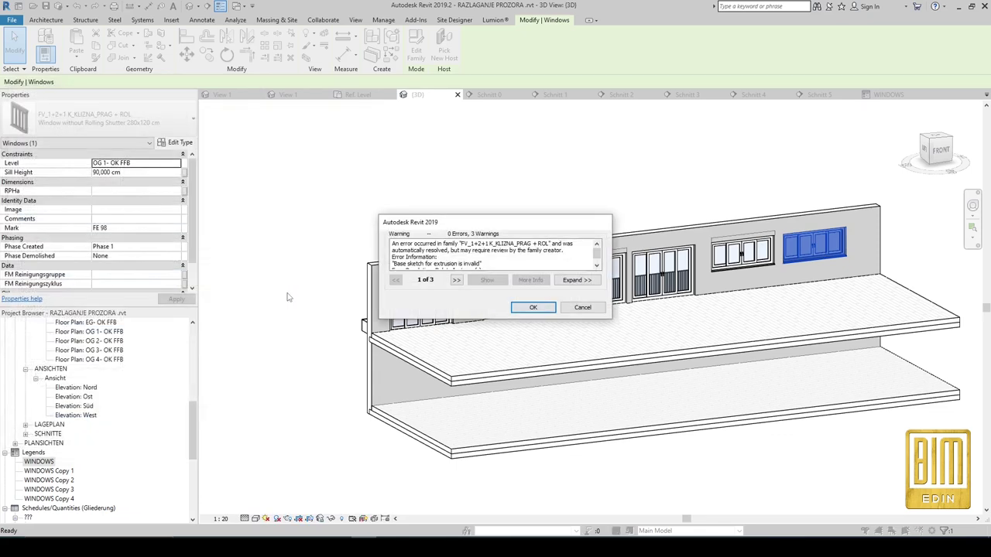
{"action": "left_click", "coordinate": [534, 307]}
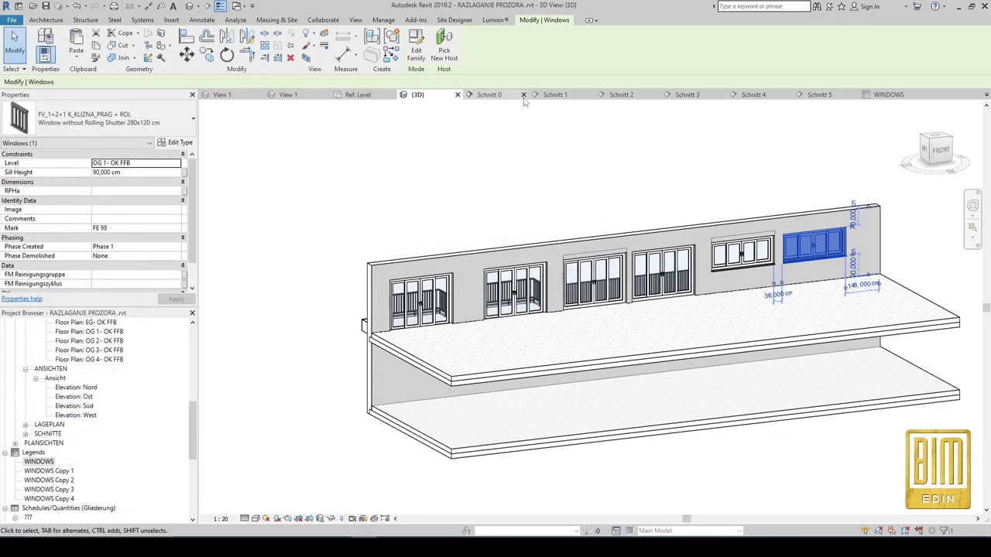
Back in the WINDOWS legend, undo and redo to compare the 280x120 plan symbol.
{"action": "left_click", "coordinate": [886, 94]}
{"action": "scroll", "coordinate": [489, 379], "scroll_direction": "up", "scroll_amount": 2}
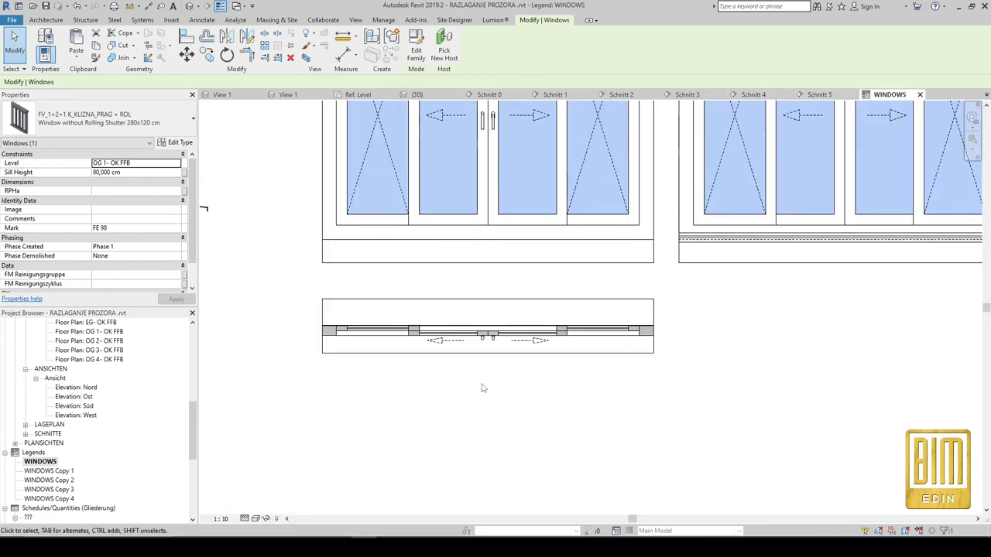
{"action": "key", "text": "Escape"}
{"action": "scroll", "coordinate": [458, 348], "scroll_direction": "down", "scroll_amount": 2}
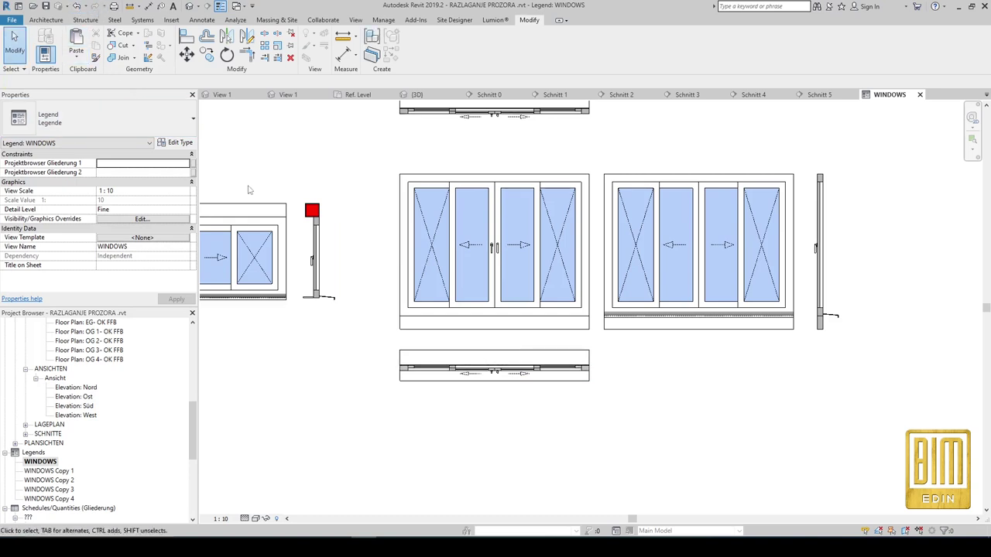
{"action": "scroll", "coordinate": [447, 395], "scroll_direction": "up", "scroll_amount": 3}
{"action": "scroll", "coordinate": [447, 395], "scroll_direction": "up", "scroll_amount": 2}
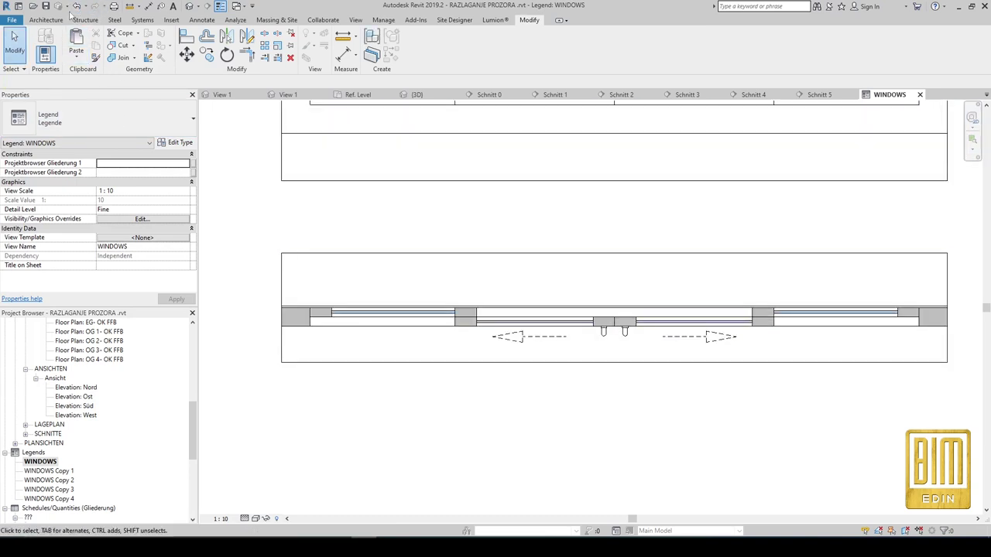
{"action": "left_click", "coordinate": [77, 6]}
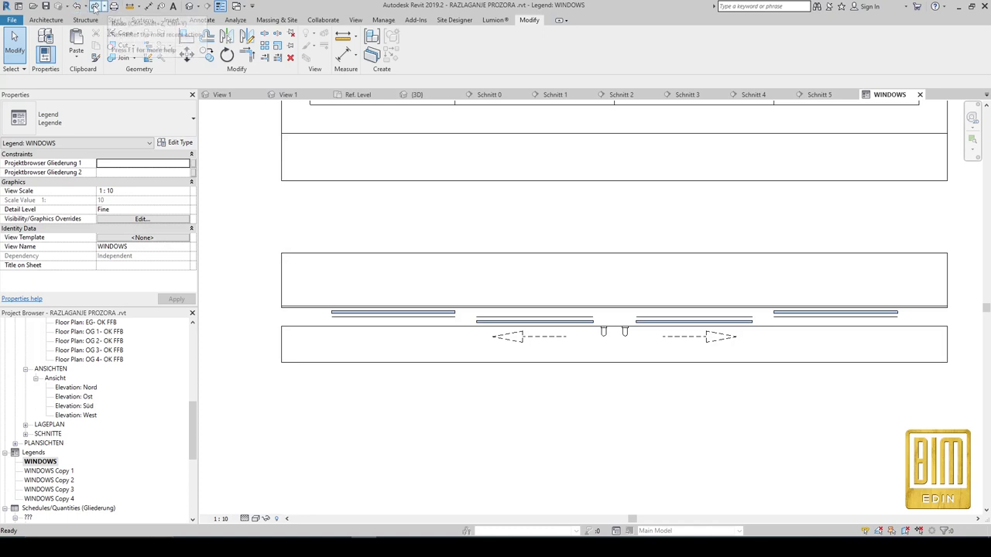
{"action": "left_click", "coordinate": [95, 7]}
{"action": "left_click", "coordinate": [77, 7]}
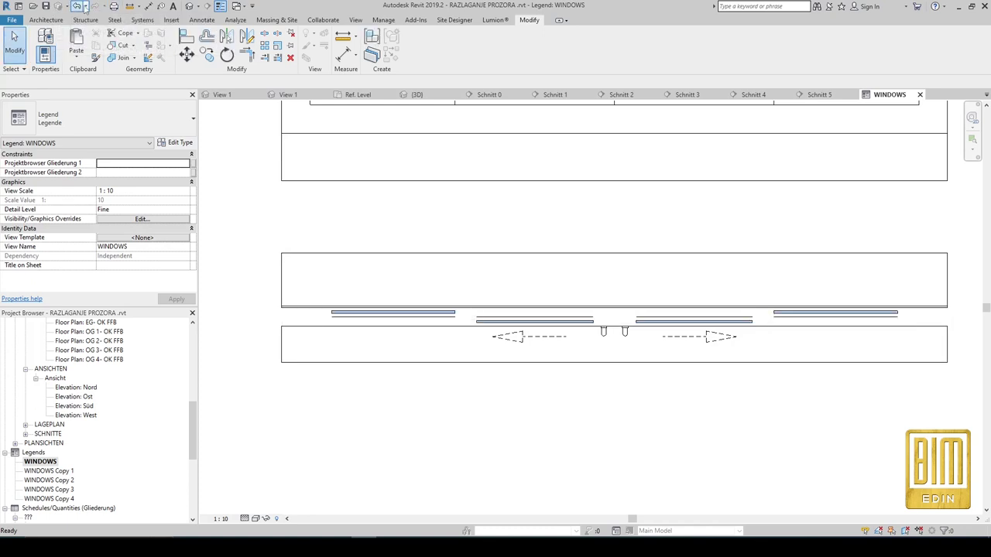
{"action": "left_click", "coordinate": [95, 6]}
{"action": "scroll", "coordinate": [342, 350], "scroll_direction": "down", "scroll_amount": 4}
Match both elevations in the row to the lower window plan's type with MA.
{"action": "scroll", "coordinate": [341, 350], "scroll_direction": "down", "scroll_amount": 3}
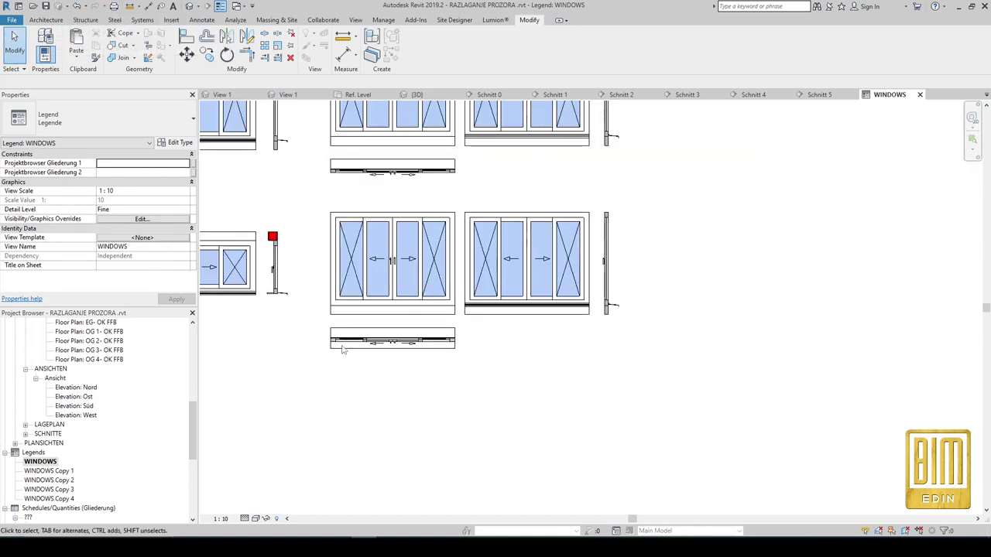
{"action": "key", "text": "m"}
{"action": "key", "text": "a"}
{"action": "left_click", "coordinate": [392, 339]}
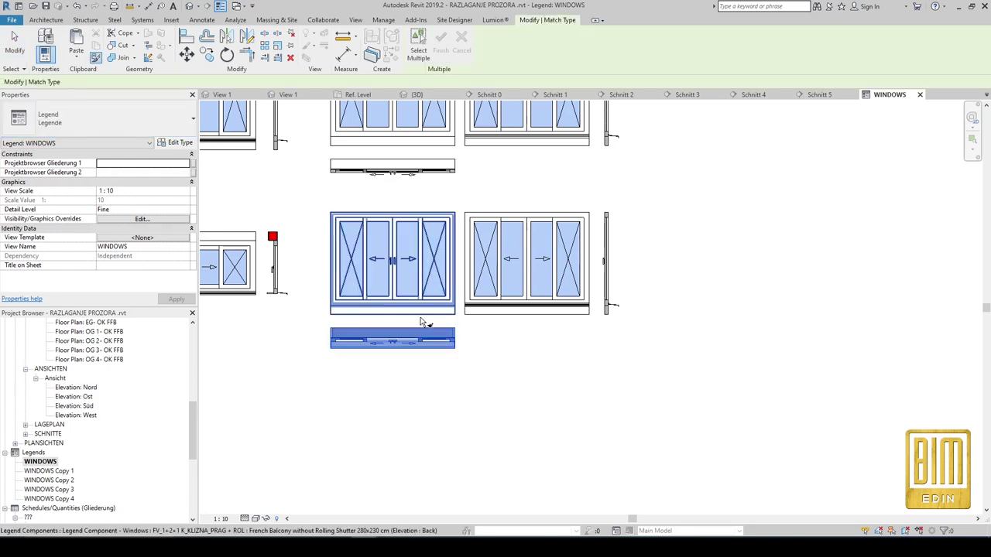
{"action": "left_click", "coordinate": [418, 314]}
{"action": "left_click", "coordinate": [534, 311]}
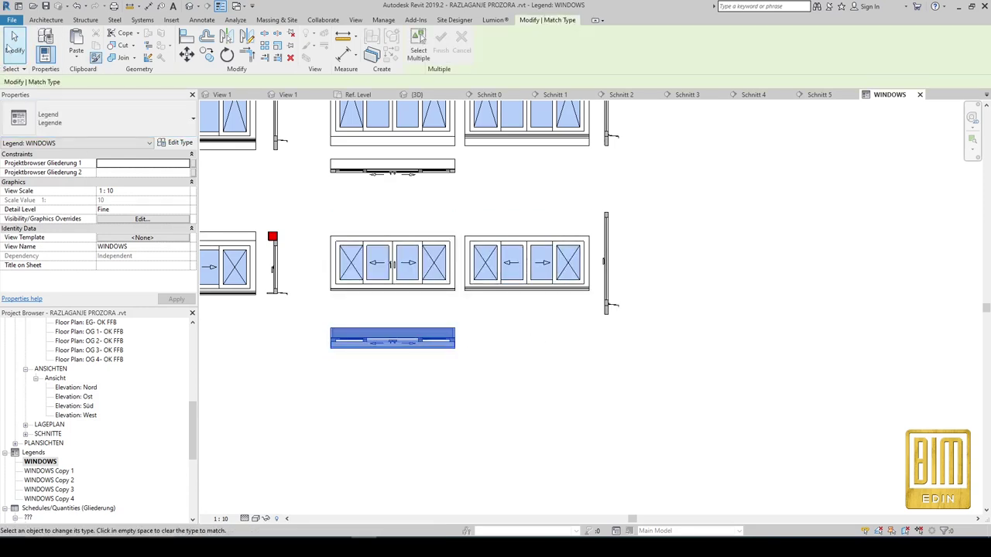
{"action": "key", "text": "Escape"}
Delete the outdated vertical section and place a new legend component to the right of the windows.
{"action": "right_click", "coordinate": [617, 255]}
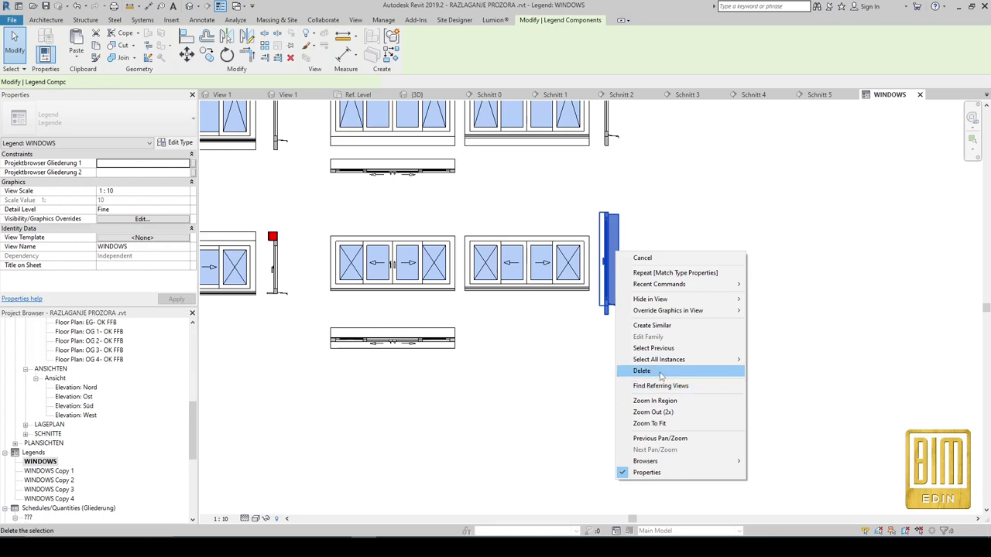
{"action": "left_click", "coordinate": [650, 371]}
{"action": "left_click", "coordinate": [203, 19]}
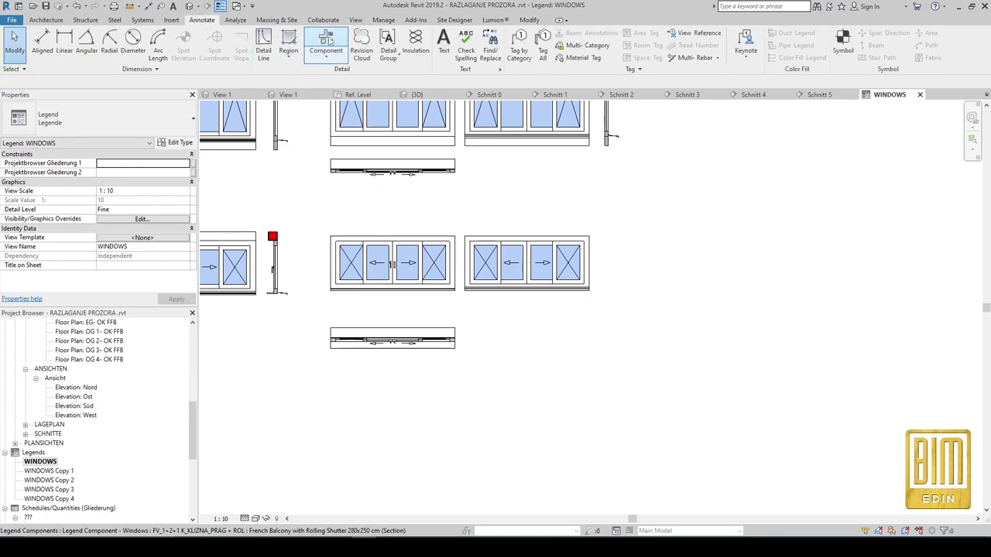
{"action": "left_click", "coordinate": [326, 38]}
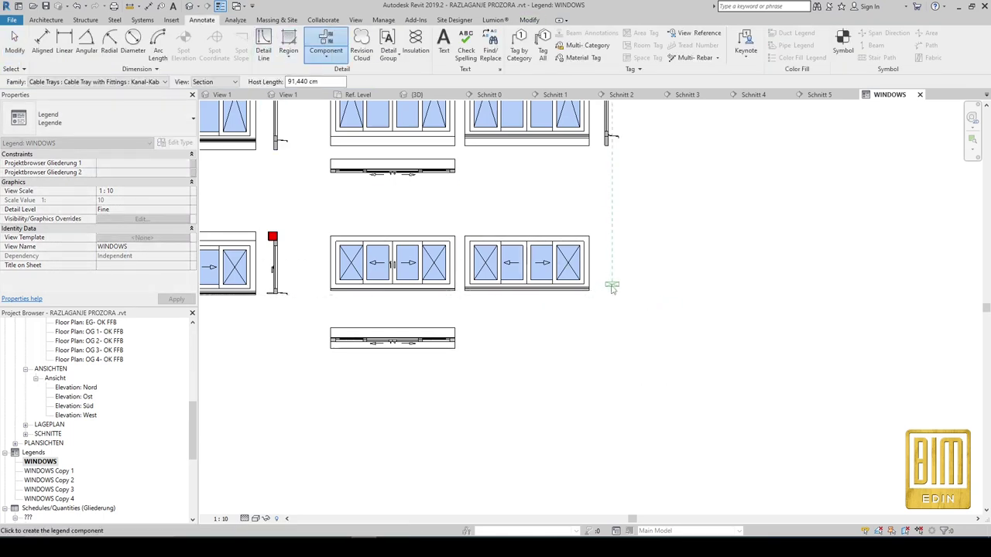
{"action": "left_click", "coordinate": [529, 20]}
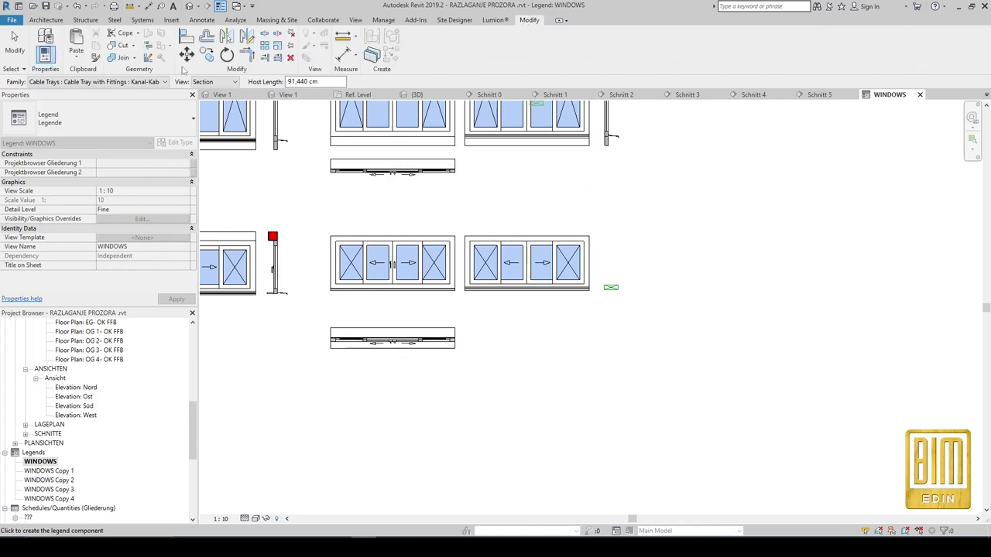
Match the new component to the window plan's type so it shows the 280x120 section.
{"action": "left_click", "coordinate": [95, 57]}
{"action": "left_click", "coordinate": [434, 341]}
{"action": "left_click", "coordinate": [611, 287]}
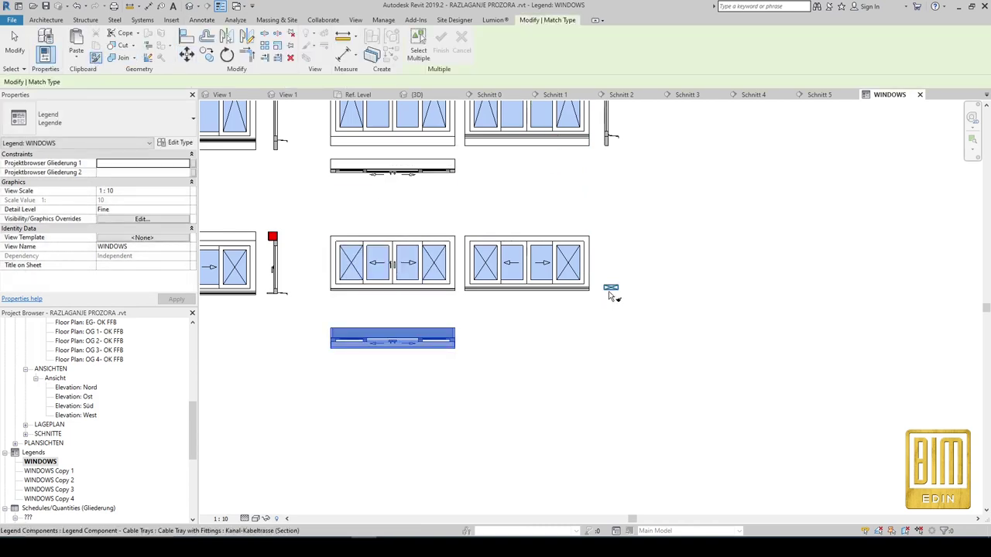
{"action": "left_click", "coordinate": [14, 36]}
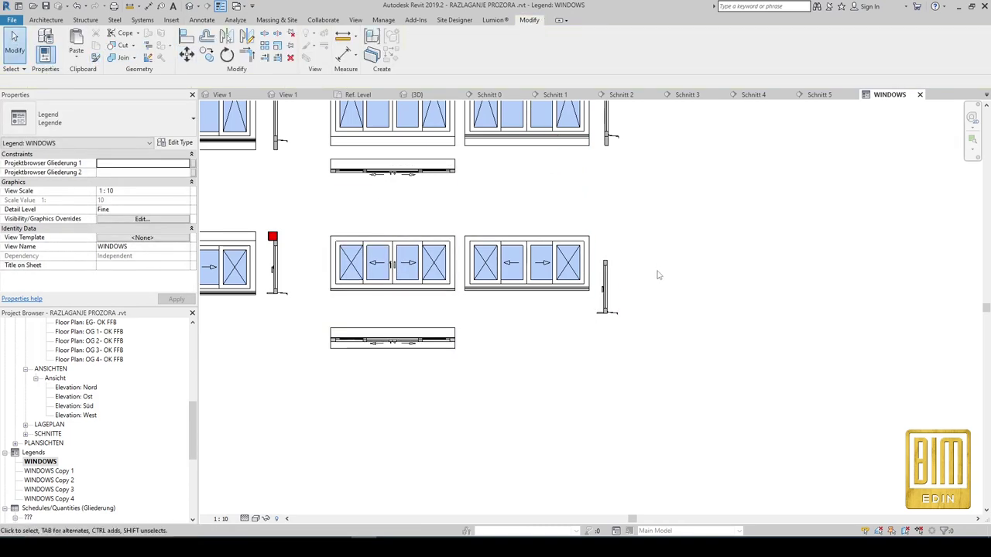
{"action": "left_click", "coordinate": [608, 271]}
{"action": "scroll", "coordinate": [608, 270], "scroll_direction": "up", "scroll_amount": 2}
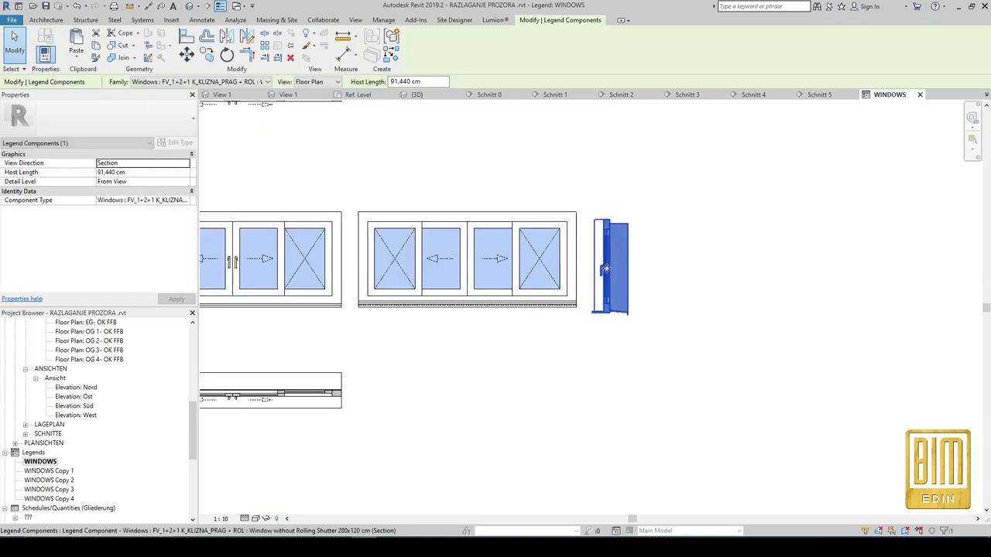
{"action": "scroll", "coordinate": [609, 264], "scroll_direction": "up", "scroll_amount": 1}
{"action": "scroll", "coordinate": [610, 263], "scroll_direction": "down", "scroll_amount": 3}
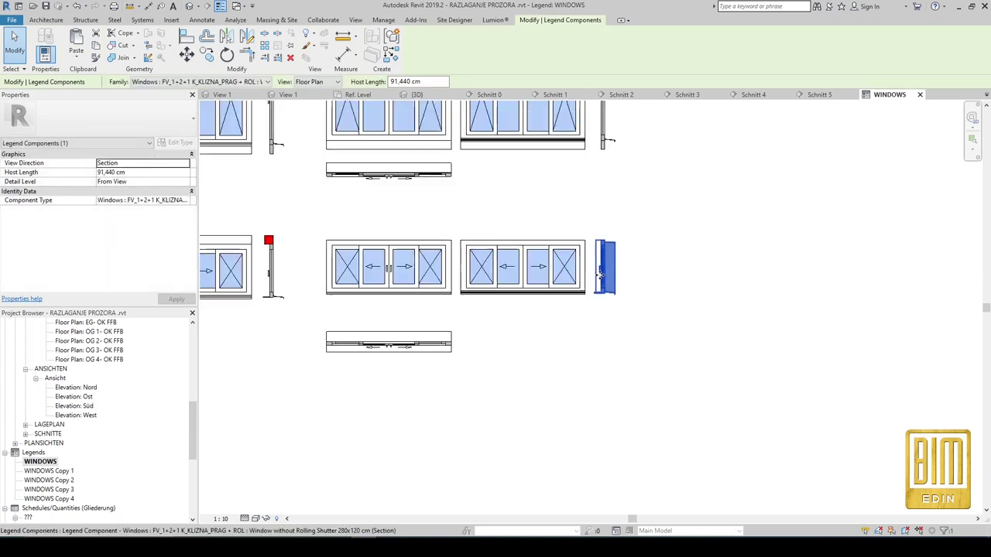
{"action": "left_click", "coordinate": [610, 326]}
Close all inactive views, discarding the changes to both window families.
{"action": "scroll", "coordinate": [560, 347], "scroll_direction": "down", "scroll_amount": 2}
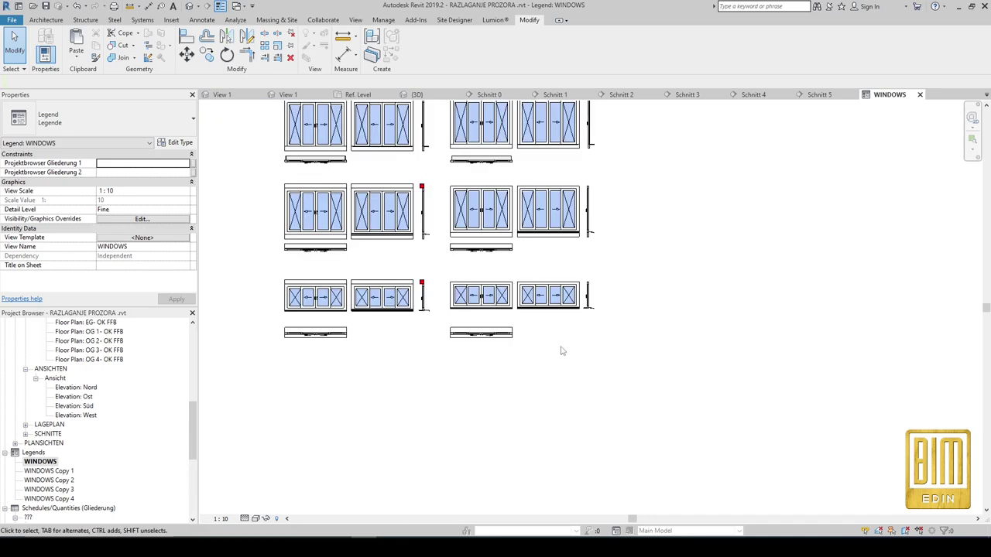
{"action": "scroll", "coordinate": [555, 347], "scroll_direction": "down", "scroll_amount": 1}
{"action": "scroll", "coordinate": [371, 206], "scroll_direction": "up", "scroll_amount": 2}
{"action": "scroll", "coordinate": [453, 306], "scroll_direction": "up", "scroll_amount": 2}
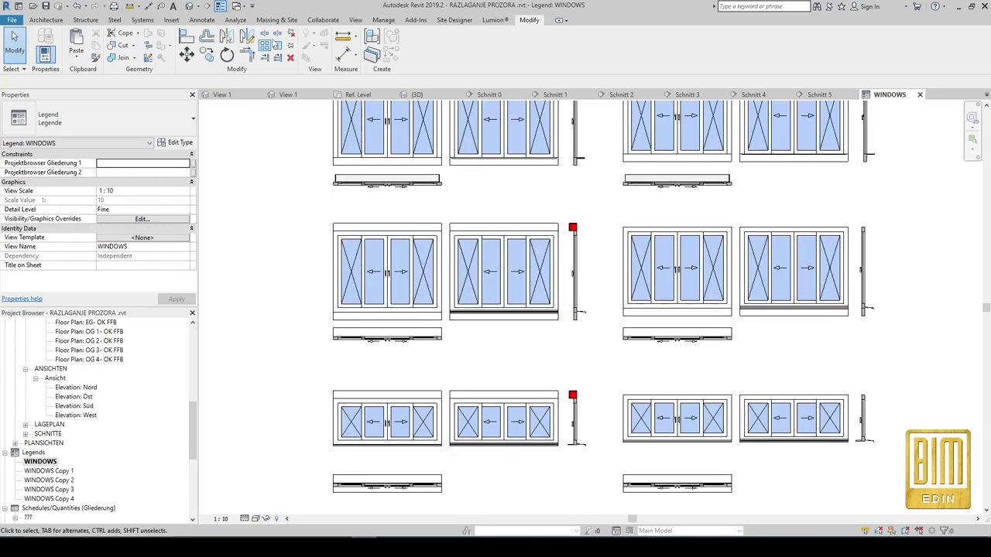
{"action": "left_click", "coordinate": [357, 20]}
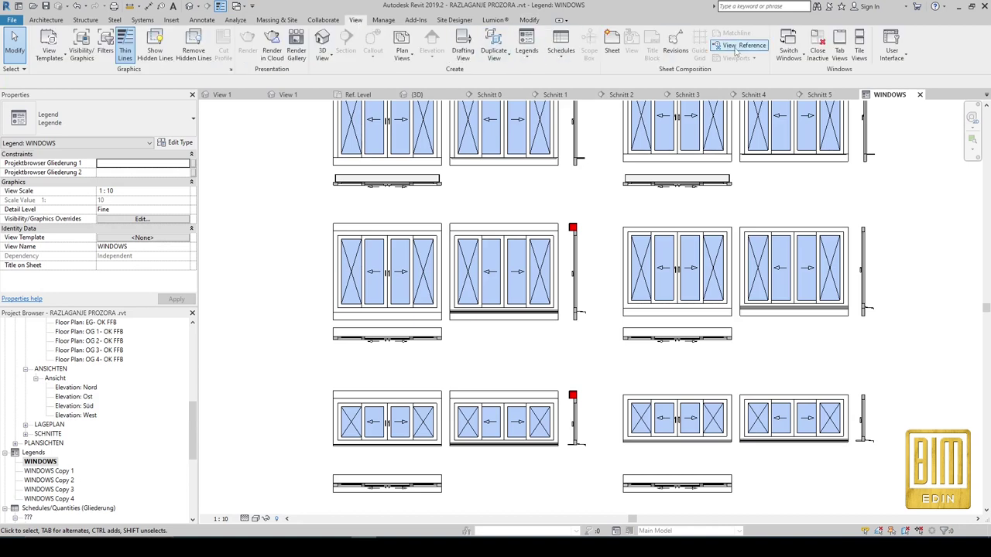
{"action": "left_click", "coordinate": [818, 48]}
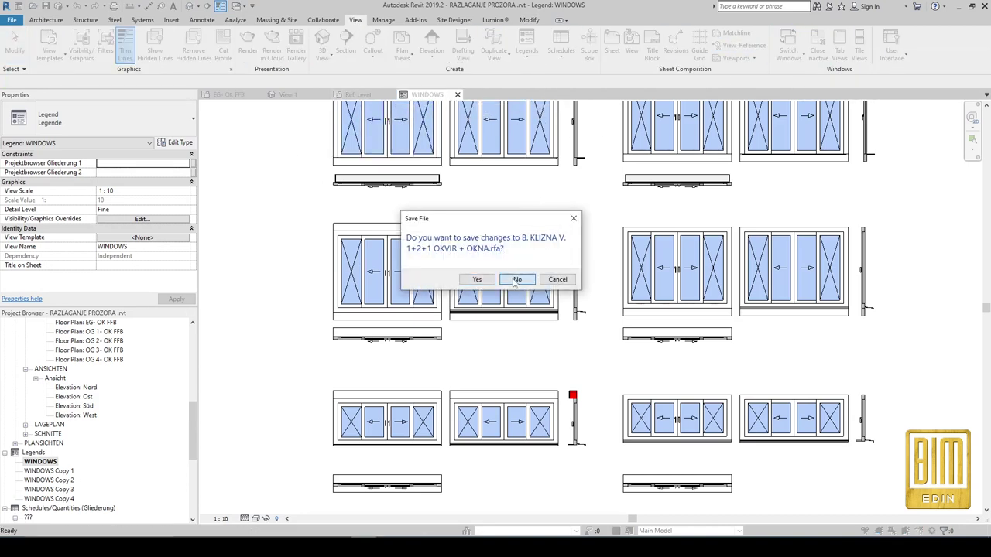
{"action": "left_click", "coordinate": [516, 279]}
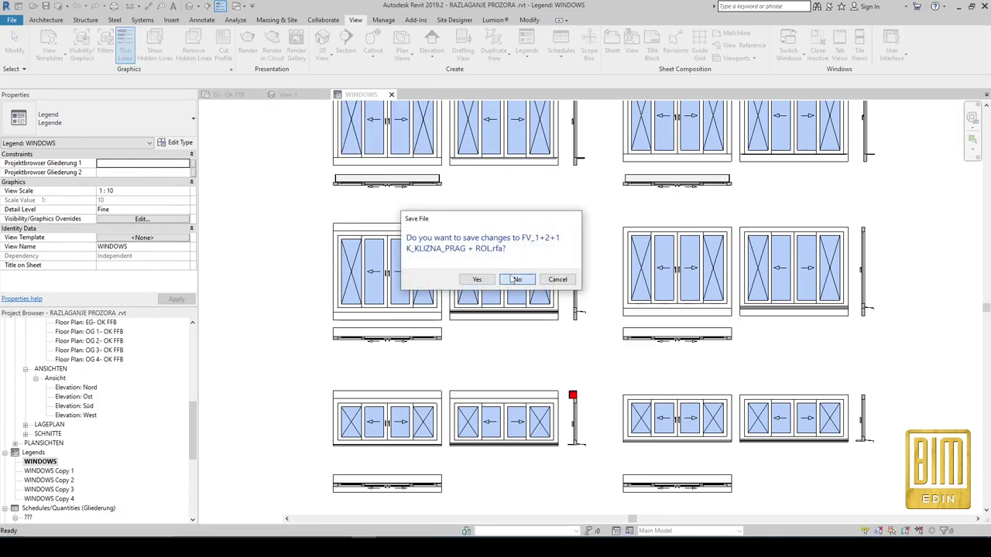
{"action": "left_click", "coordinate": [516, 280]}
Bring up the model's default 3D view.
{"action": "scroll", "coordinate": [475, 390], "scroll_direction": "down", "scroll_amount": 2}
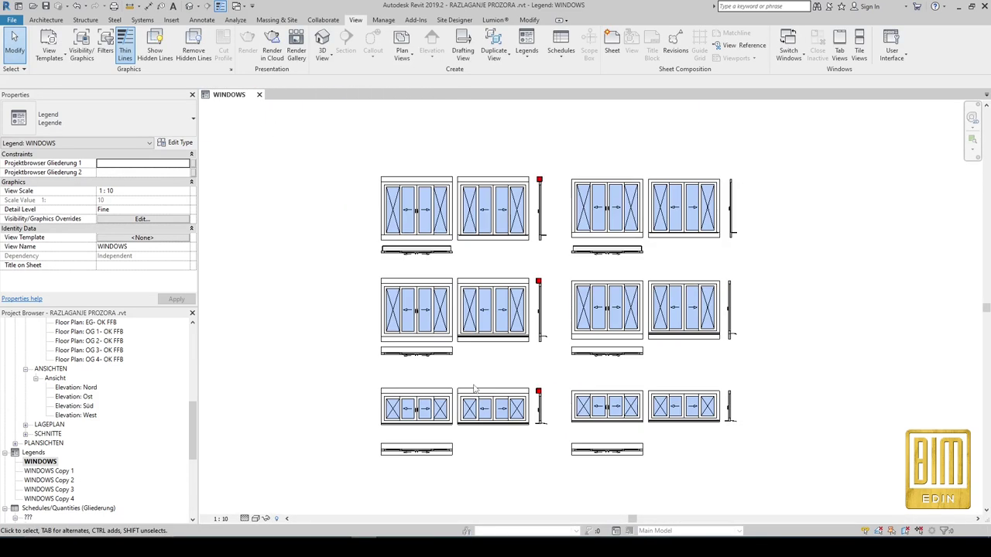
{"action": "scroll", "coordinate": [460, 265], "scroll_direction": "up", "scroll_amount": 2}
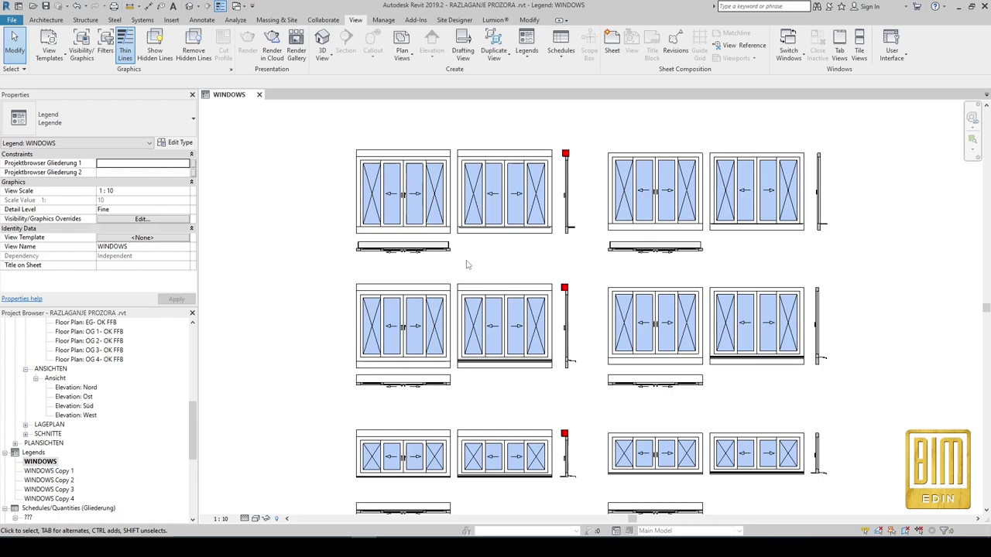
{"action": "left_click", "coordinate": [189, 6]}
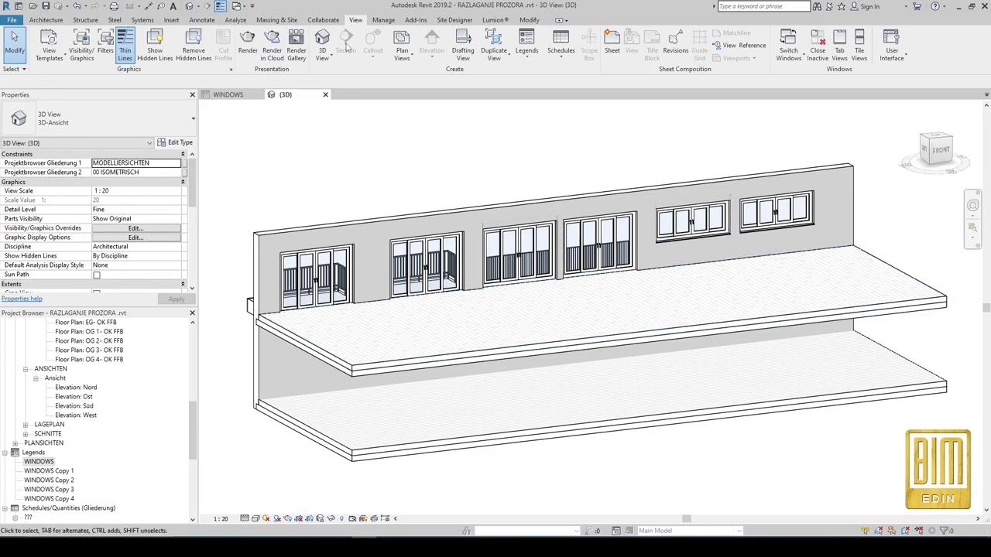
Tile the 3D and legend views and edit the leftmost balcony door's type.
{"action": "left_click", "coordinate": [860, 44]}
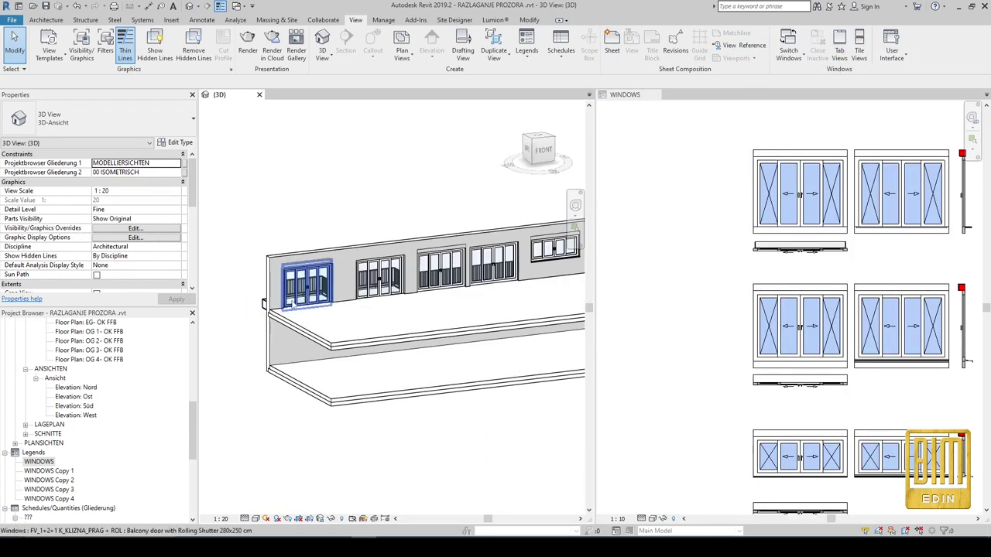
{"action": "scroll", "coordinate": [801, 271], "scroll_direction": "up", "scroll_amount": 1}
{"action": "scroll", "coordinate": [790, 259], "scroll_direction": "up", "scroll_amount": 2}
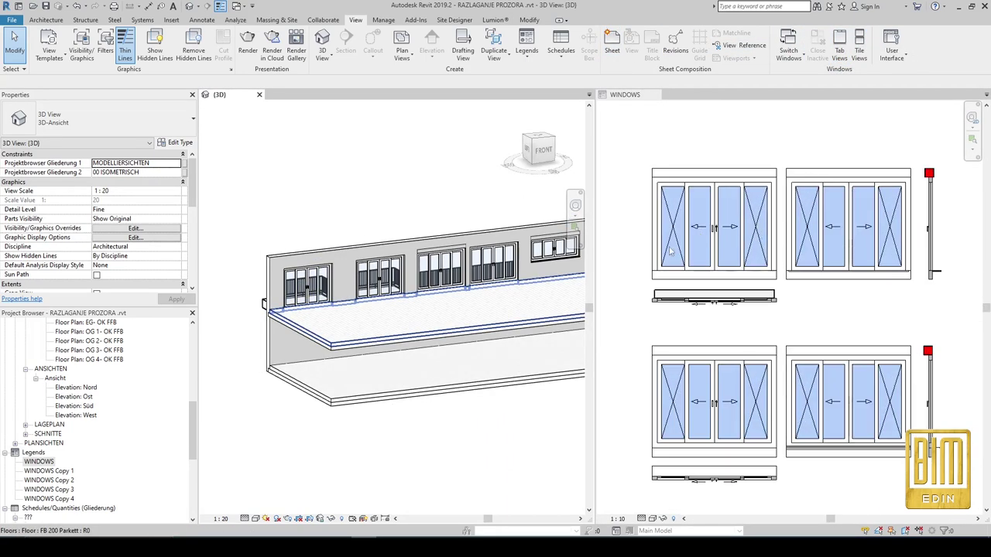
{"action": "scroll", "coordinate": [778, 249], "scroll_direction": "up", "scroll_amount": 1}
{"action": "scroll", "coordinate": [679, 239], "scroll_direction": "up", "scroll_amount": 1}
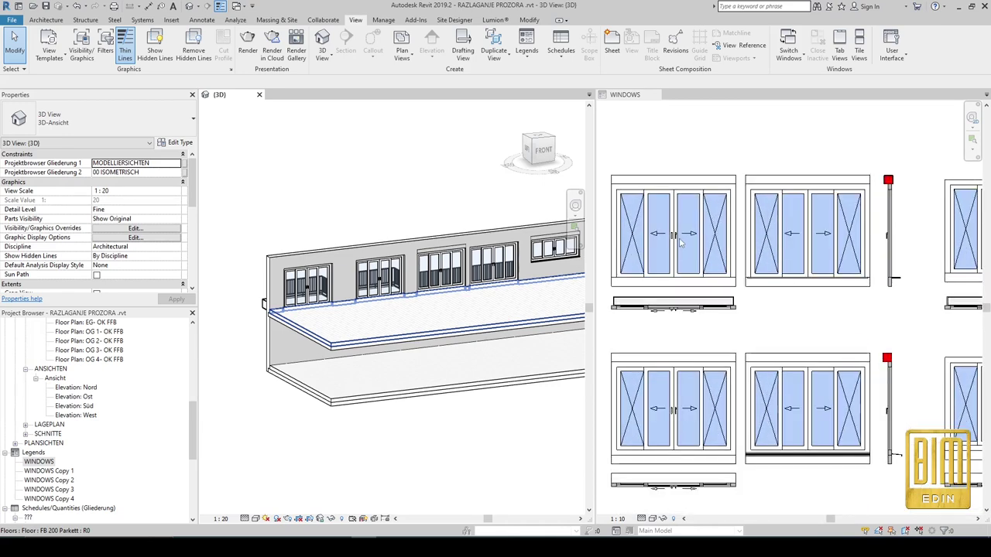
{"action": "left_click", "coordinate": [309, 288]}
{"action": "scroll", "coordinate": [341, 288], "scroll_direction": "up", "scroll_amount": 4}
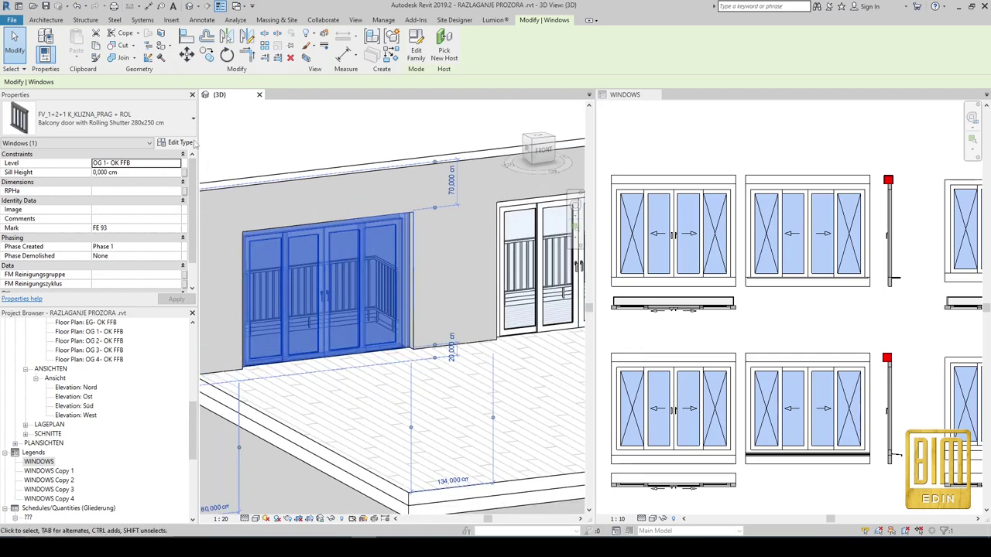
{"action": "left_click", "coordinate": [194, 143]}
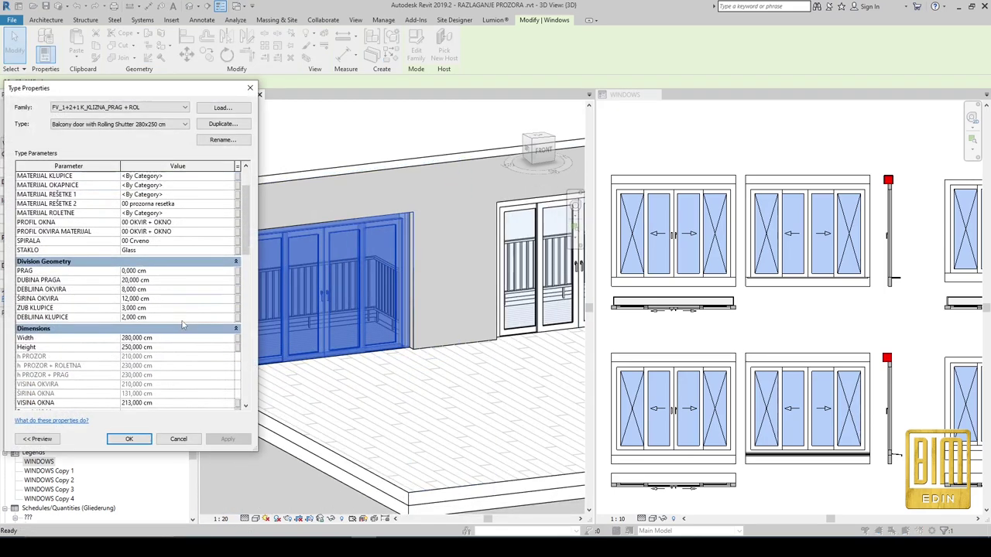
Set the balcony door type's Height to 200 cm and apply.
{"action": "scroll", "coordinate": [184, 325], "scroll_direction": "down", "scroll_amount": 2}
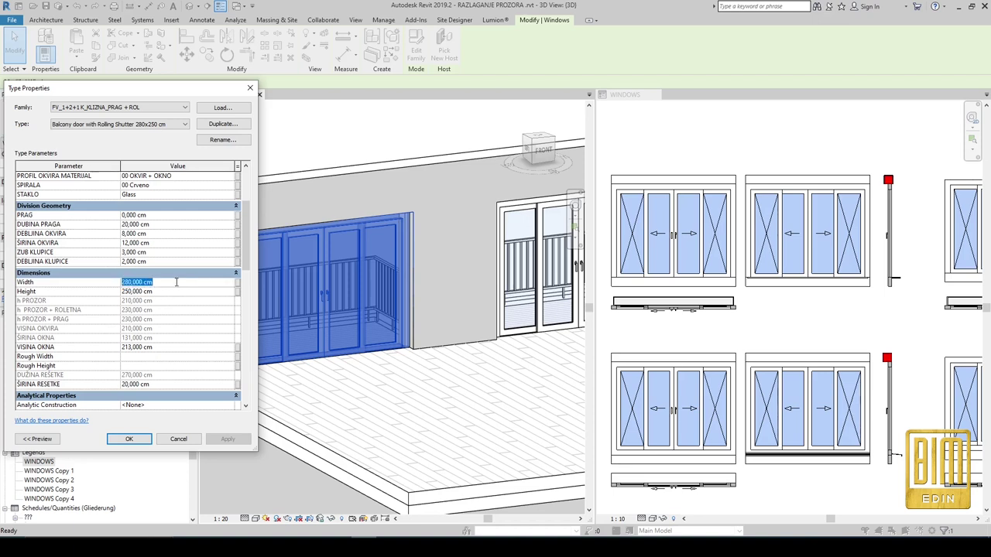
{"action": "type", "text": "200"}
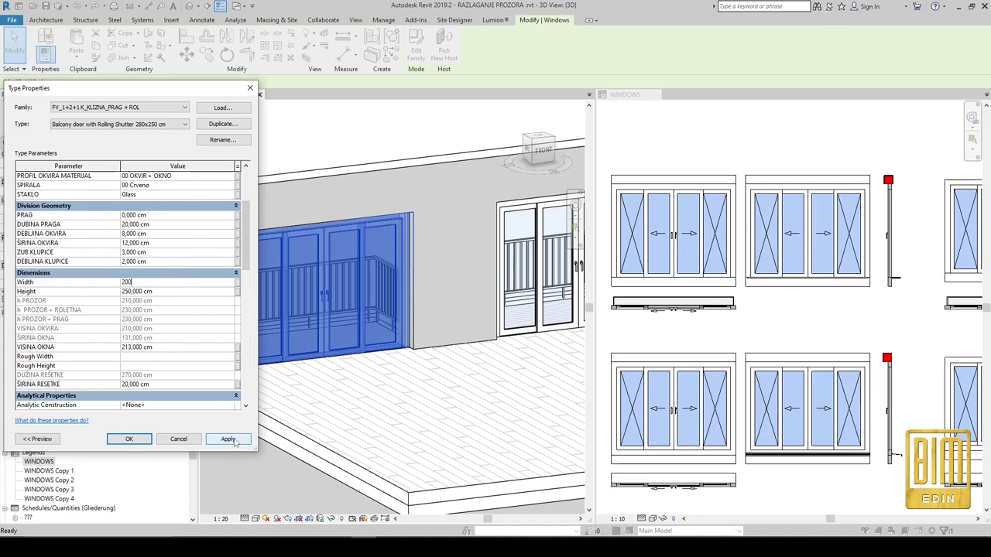
{"action": "left_click", "coordinate": [228, 440]}
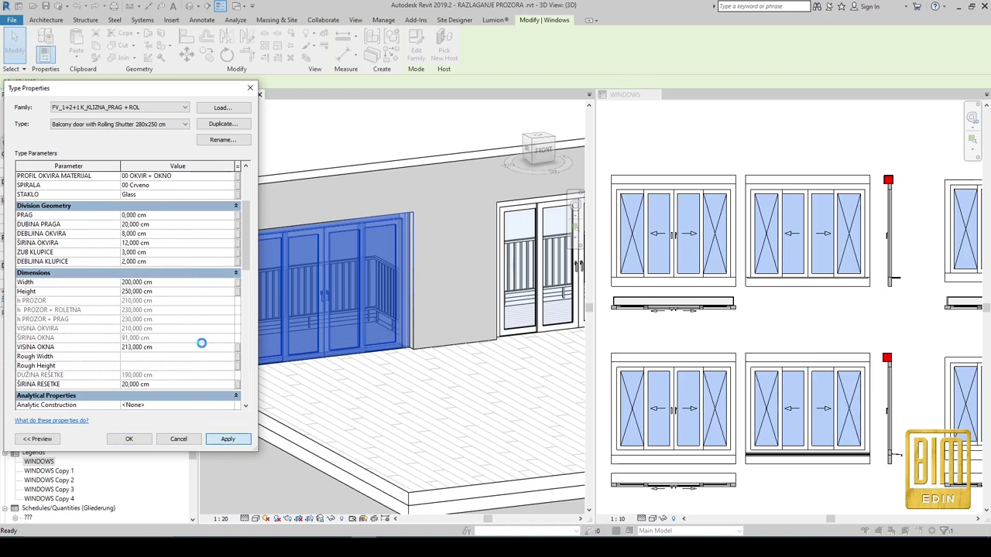
{"action": "left_click", "coordinate": [178, 292]}
{"action": "type", "text": "00"}
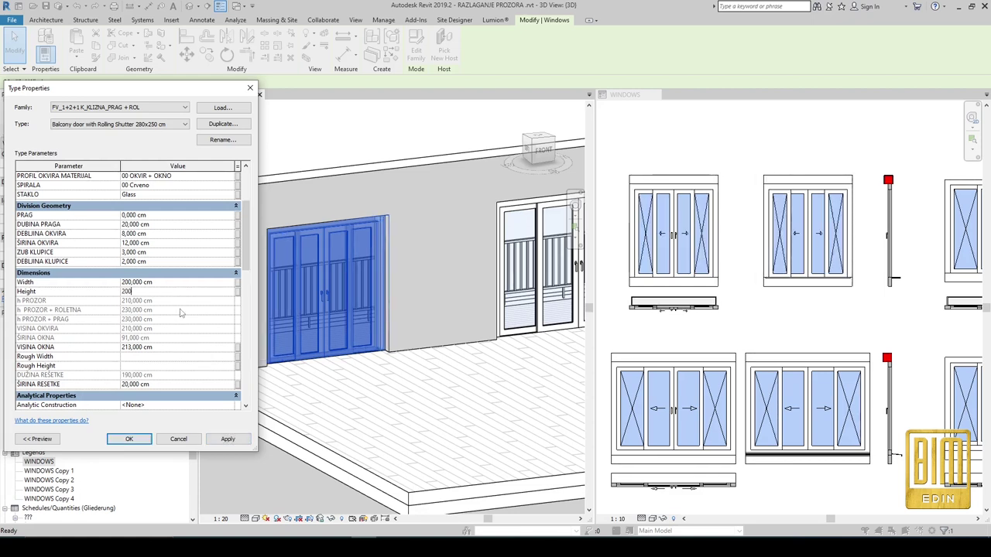
{"action": "left_click", "coordinate": [226, 439]}
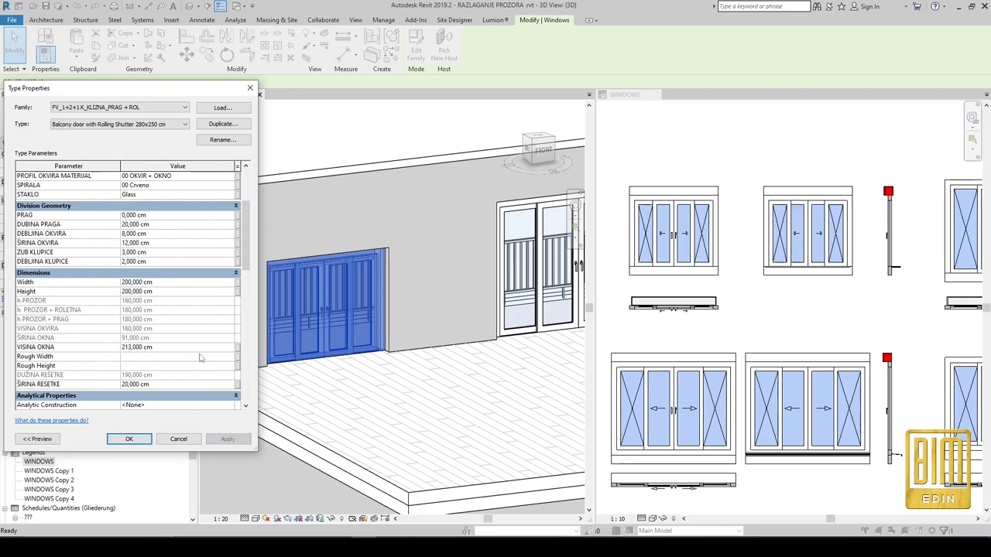
Set H ROLETNE IZNAD PROZORA, VISINA and ŠIRINA KUTIJE ROLETNE to 10 cm and apply.
{"action": "scroll", "coordinate": [199, 357], "scroll_direction": "down", "scroll_amount": 5}
{"action": "scroll", "coordinate": [184, 324], "scroll_direction": "down", "scroll_amount": 5}
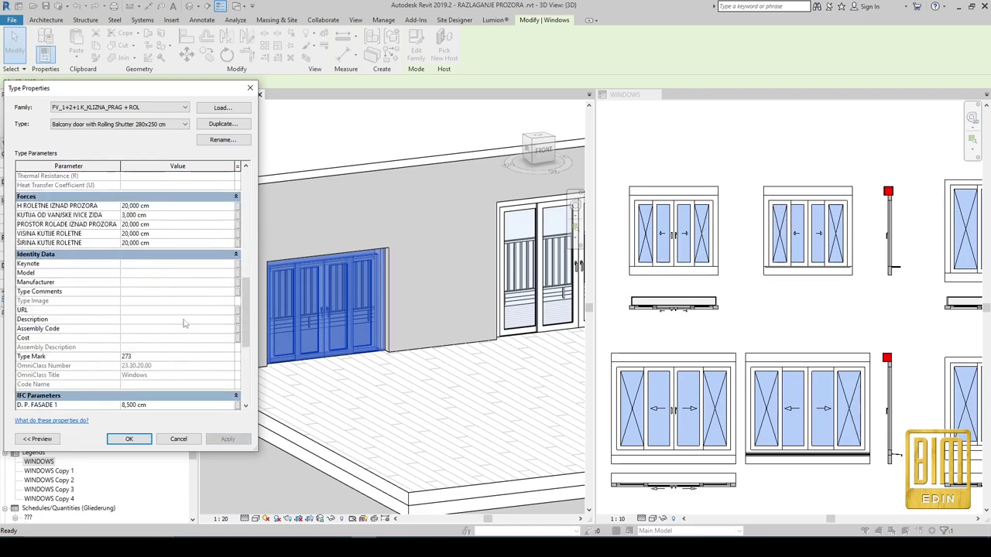
{"action": "left_click", "coordinate": [162, 206]}
{"action": "type", "text": "10"}
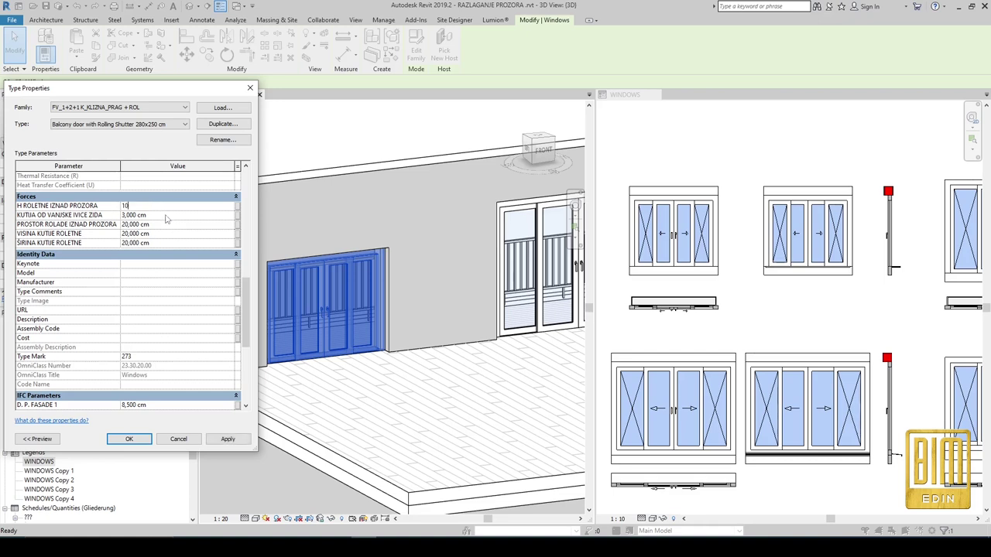
{"action": "left_click", "coordinate": [171, 225]}
{"action": "type", "text": "10"}
{"action": "left_click", "coordinate": [175, 233]}
{"action": "type", "text": "10"}
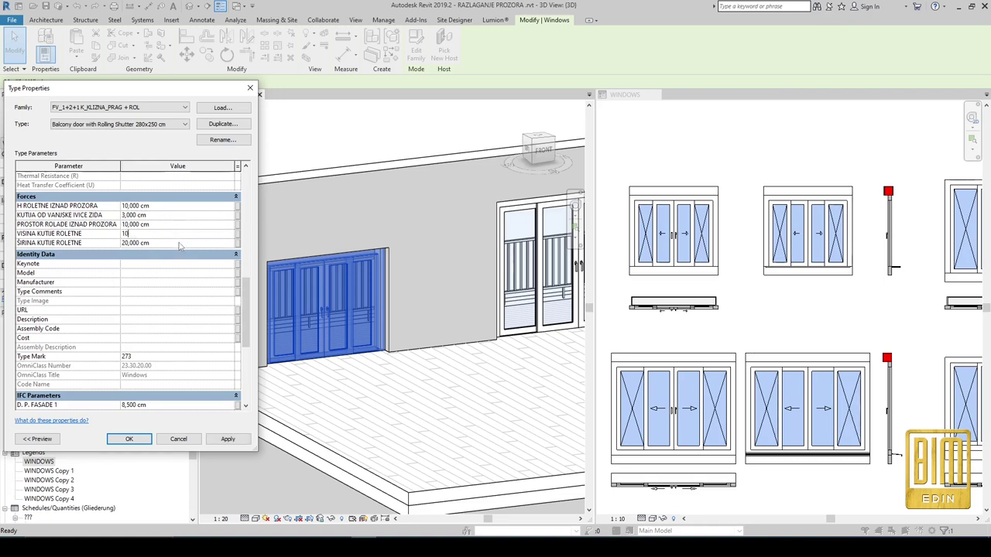
{"action": "left_click", "coordinate": [176, 242]}
{"action": "type", "text": "10"}
{"action": "left_click", "coordinate": [228, 439]}
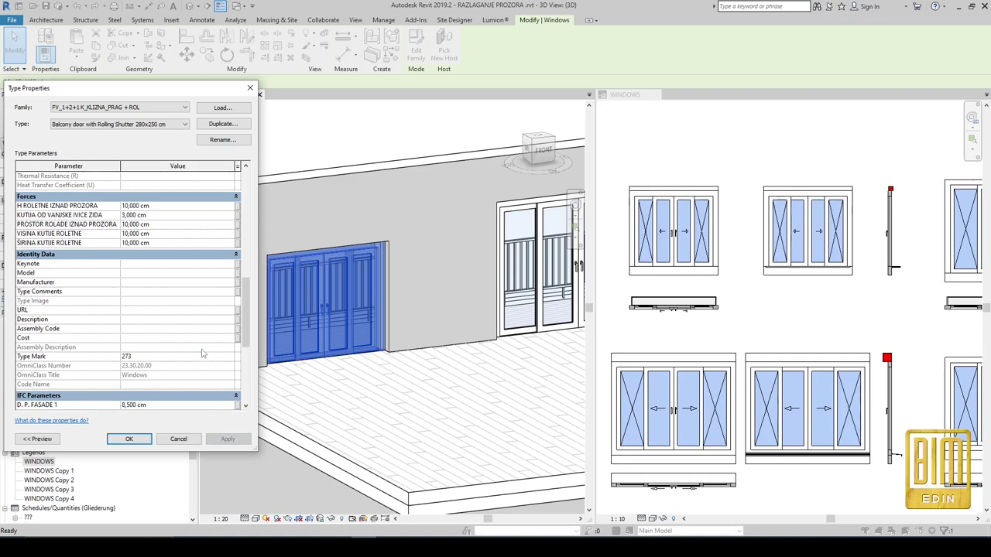
Zoom the 3D view to check the smaller shutter box on the balcony door.
{"action": "scroll", "coordinate": [202, 354], "scroll_direction": "down", "scroll_amount": 1}
{"action": "scroll", "coordinate": [186, 332], "scroll_direction": "down", "scroll_amount": 4}
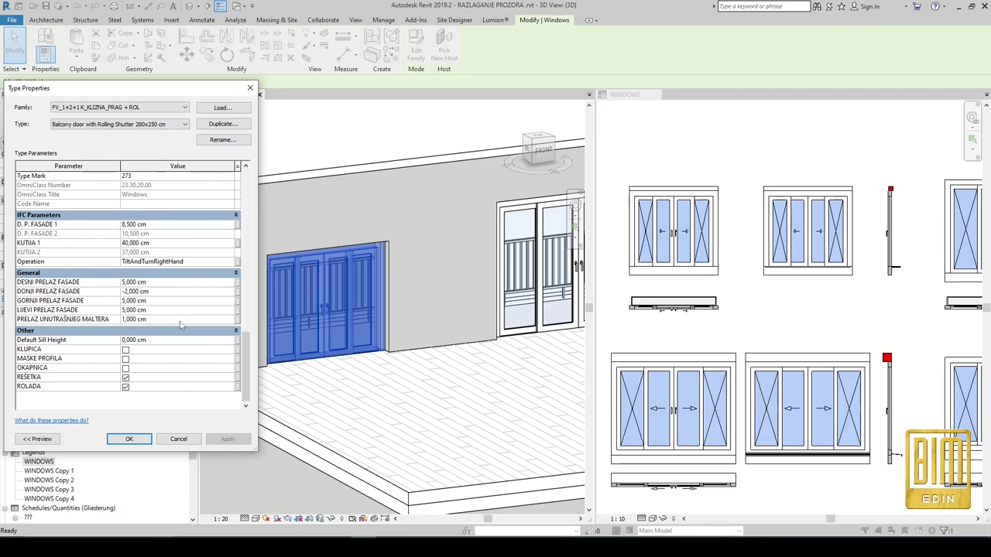
{"action": "scroll", "coordinate": [181, 326], "scroll_direction": "up", "scroll_amount": 1}
{"action": "scroll", "coordinate": [181, 325], "scroll_direction": "up", "scroll_amount": 2}
{"action": "scroll", "coordinate": [181, 325], "scroll_direction": "up", "scroll_amount": 1}
{"action": "scroll", "coordinate": [180, 325], "scroll_direction": "up", "scroll_amount": 2}
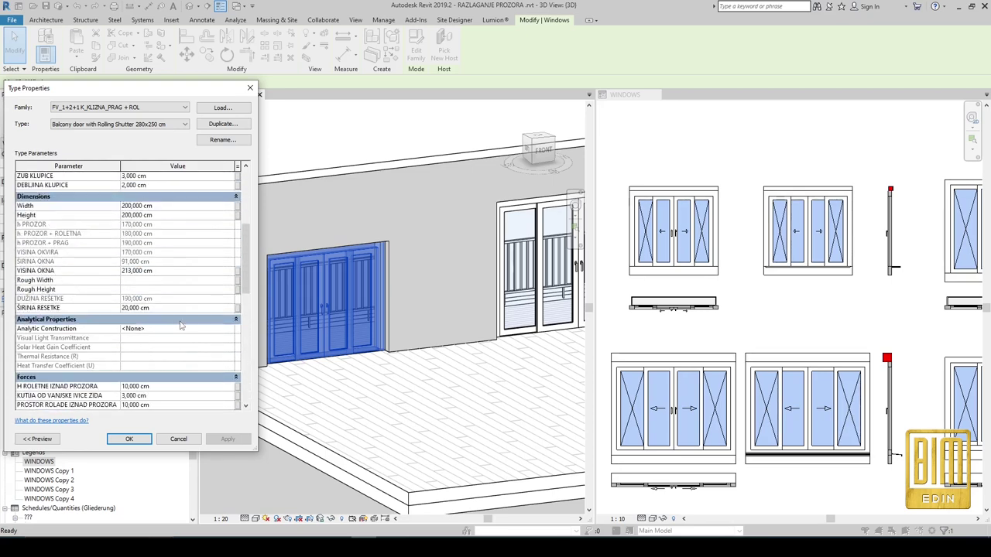
{"action": "scroll", "coordinate": [180, 326], "scroll_direction": "up", "scroll_amount": 1}
{"action": "scroll", "coordinate": [180, 326], "scroll_direction": "down", "scroll_amount": 2}
{"action": "scroll", "coordinate": [181, 326], "scroll_direction": "down", "scroll_amount": 3}
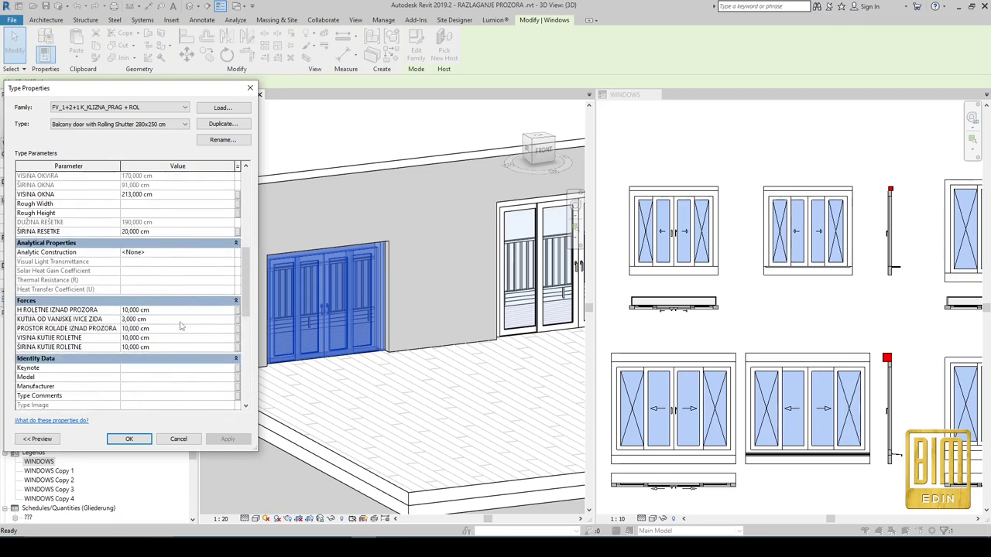
{"action": "scroll", "coordinate": [180, 326], "scroll_direction": "up", "scroll_amount": 4}
{"action": "scroll", "coordinate": [180, 326], "scroll_direction": "up", "scroll_amount": 3}
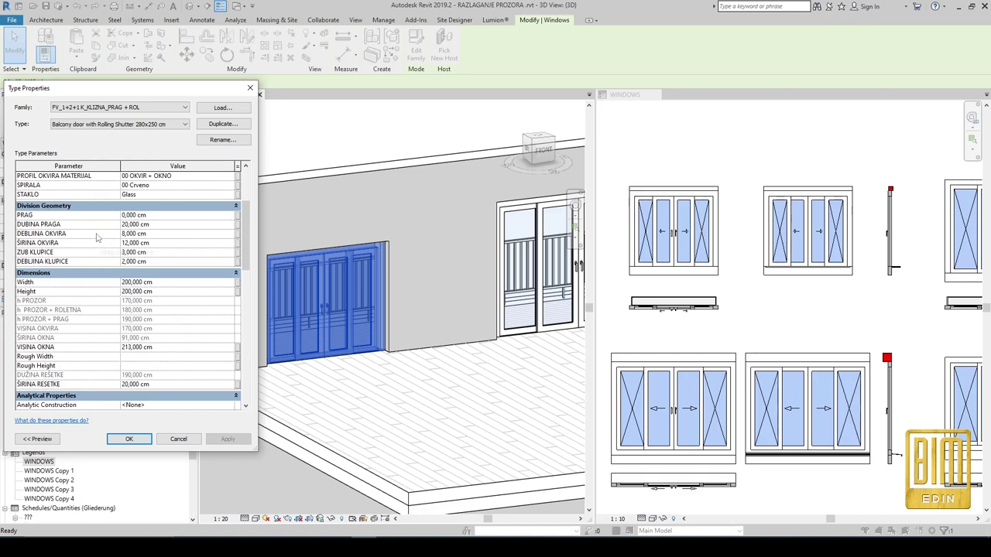
Try ŠIRINA OKVIRA frame width values of 9 cm and then 12 cm.
{"action": "left_click", "coordinate": [160, 234]}
{"action": "left_click", "coordinate": [156, 243]}
{"action": "type", "text": "9"}
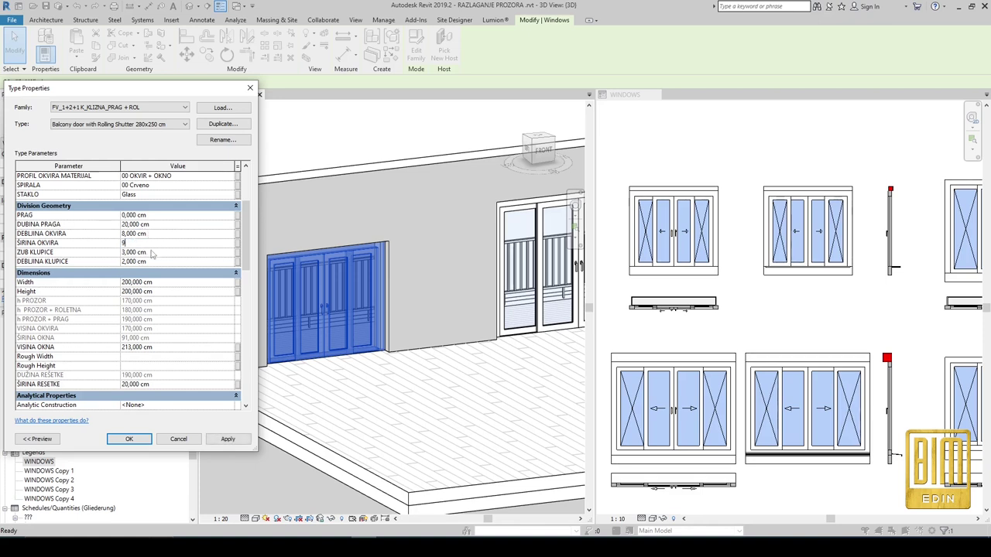
{"action": "left_click", "coordinate": [227, 440]}
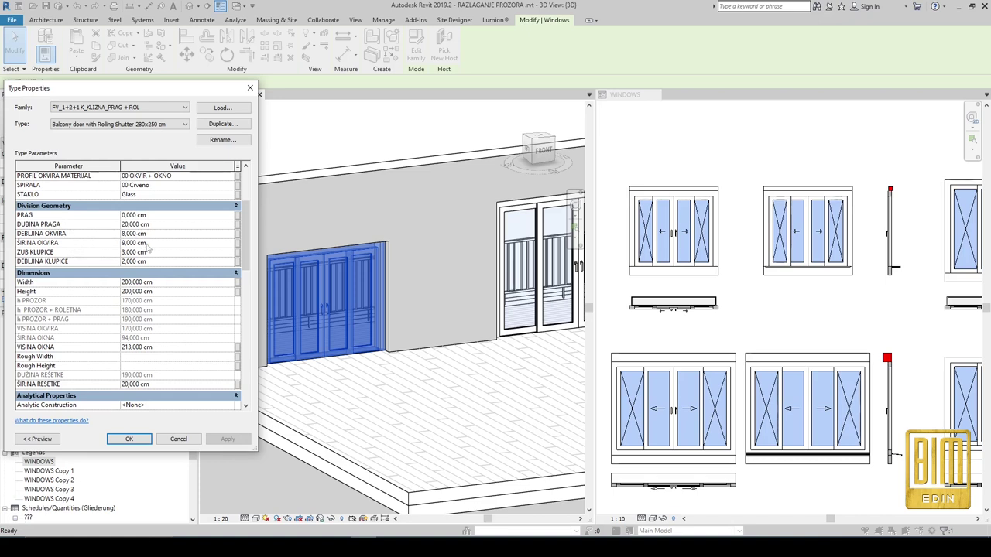
{"action": "left_click", "coordinate": [159, 244]}
{"action": "type", "text": "12"}
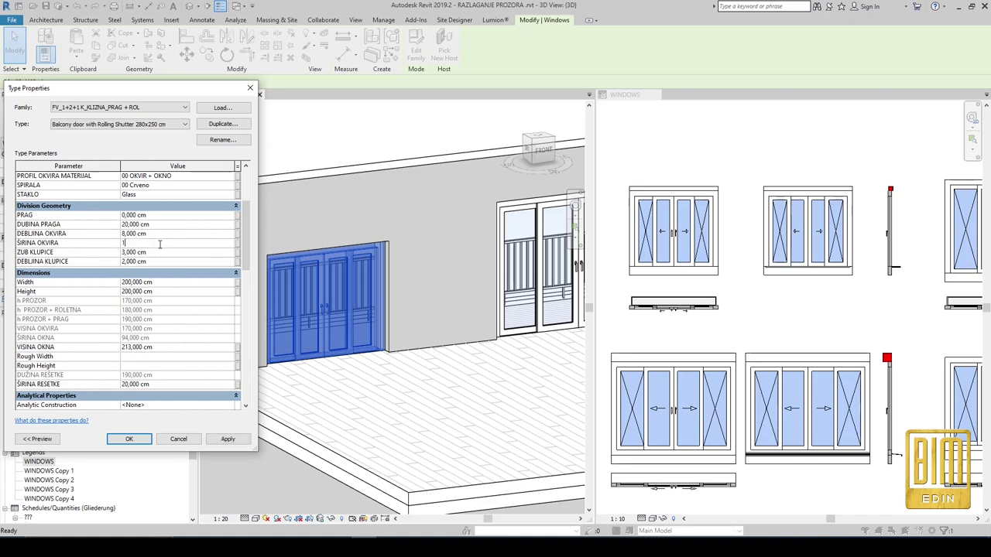
{"action": "left_click", "coordinate": [228, 440]}
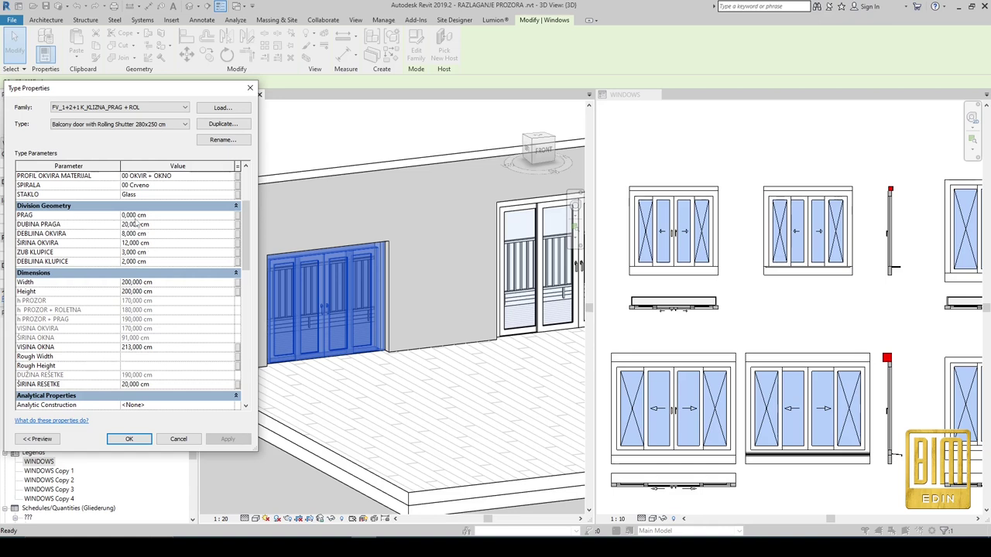
Try PRAG threshold values of 12 and 5 cm, then reset it to 0.
{"action": "left_click", "coordinate": [165, 216]}
{"action": "type", "text": "12"}
{"action": "key", "text": "Return"}
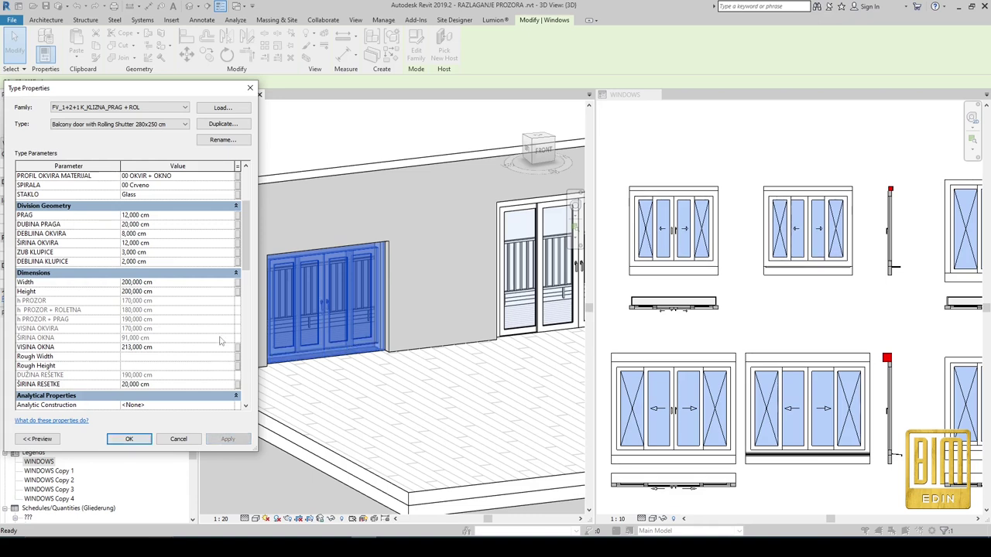
{"action": "left_click", "coordinate": [169, 217]}
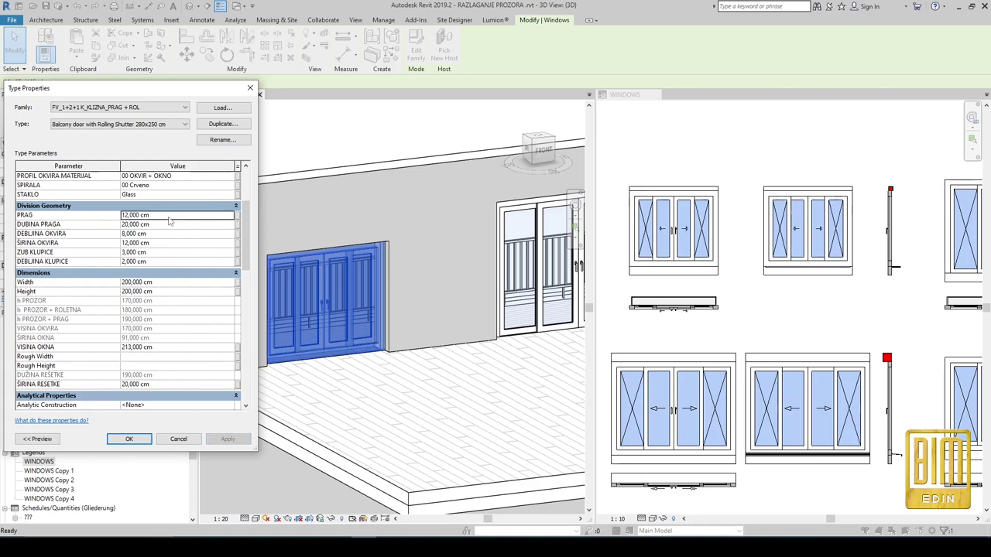
{"action": "type", "text": "5"}
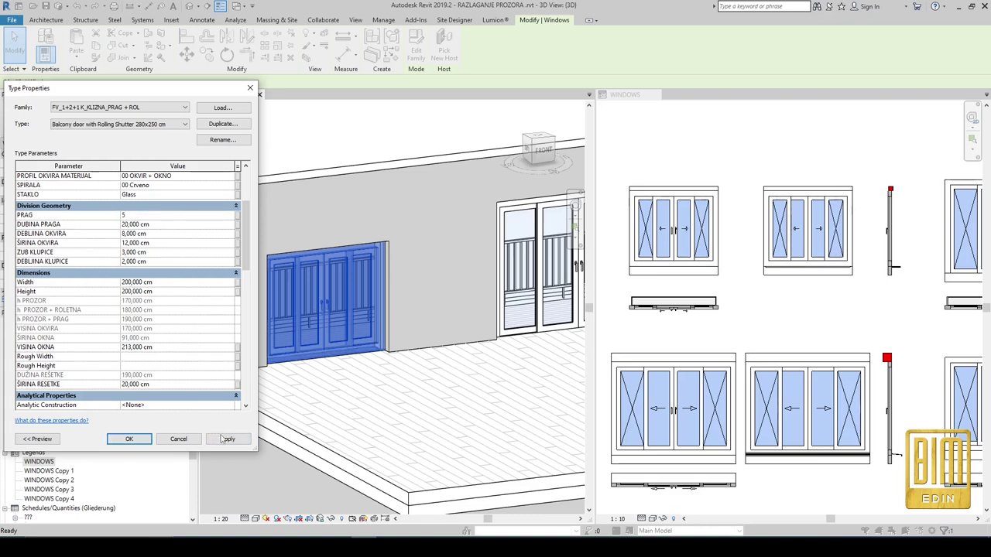
{"action": "left_click", "coordinate": [227, 439]}
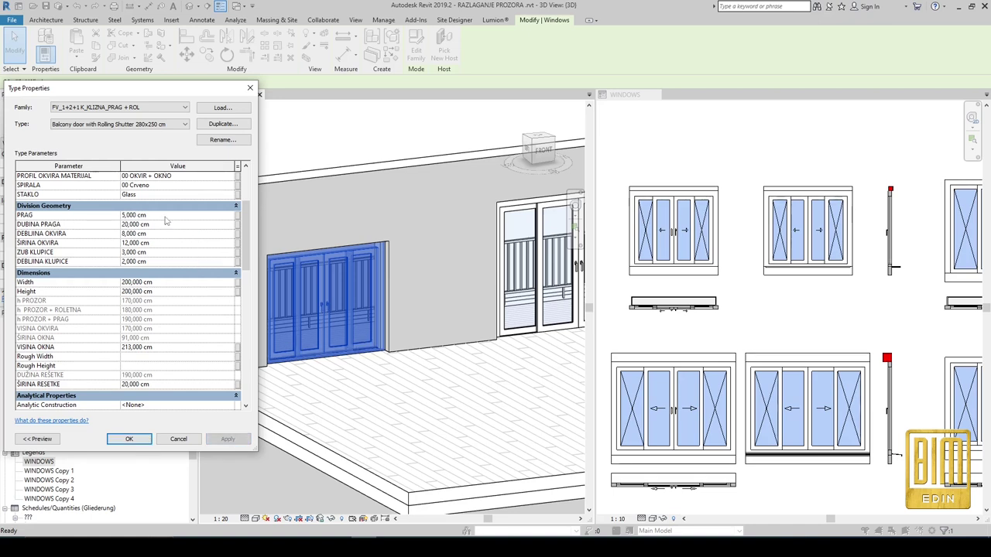
{"action": "type", "text": "0"}
{"action": "left_click", "coordinate": [207, 374]}
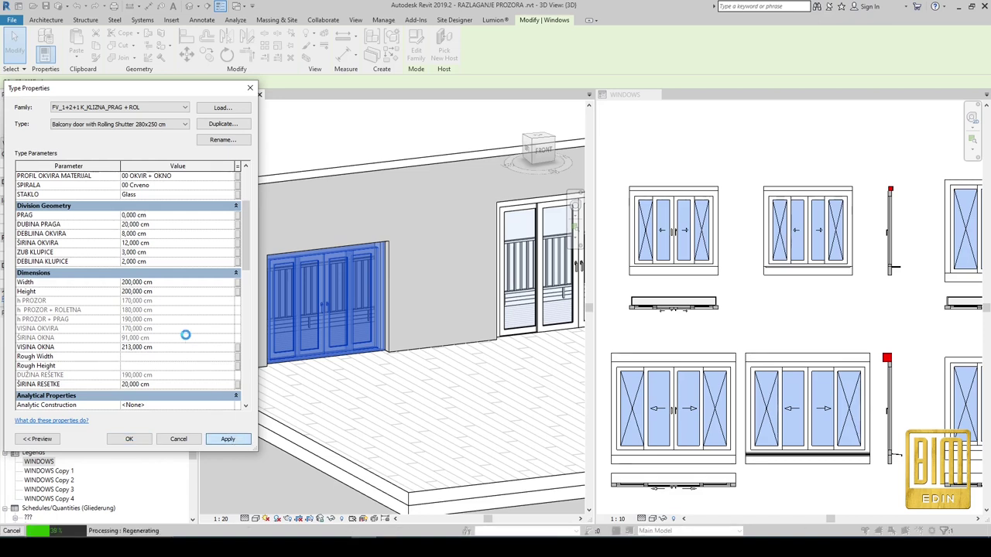
Set H ROLETNE IZNAD PROZORA and the shutter box height and width back to 20 cm.
{"action": "scroll", "coordinate": [186, 337], "scroll_direction": "down", "scroll_amount": 3}
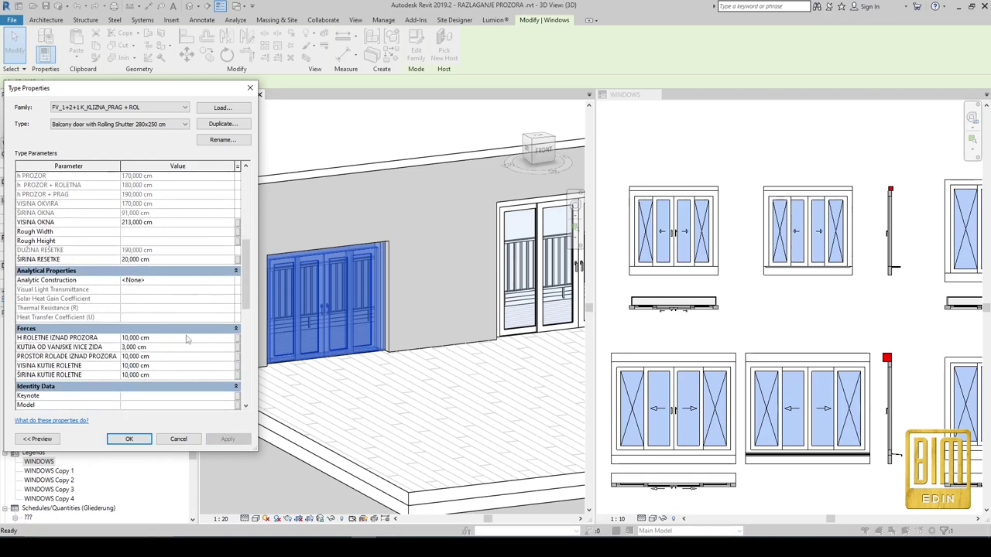
{"action": "left_click", "coordinate": [186, 338]}
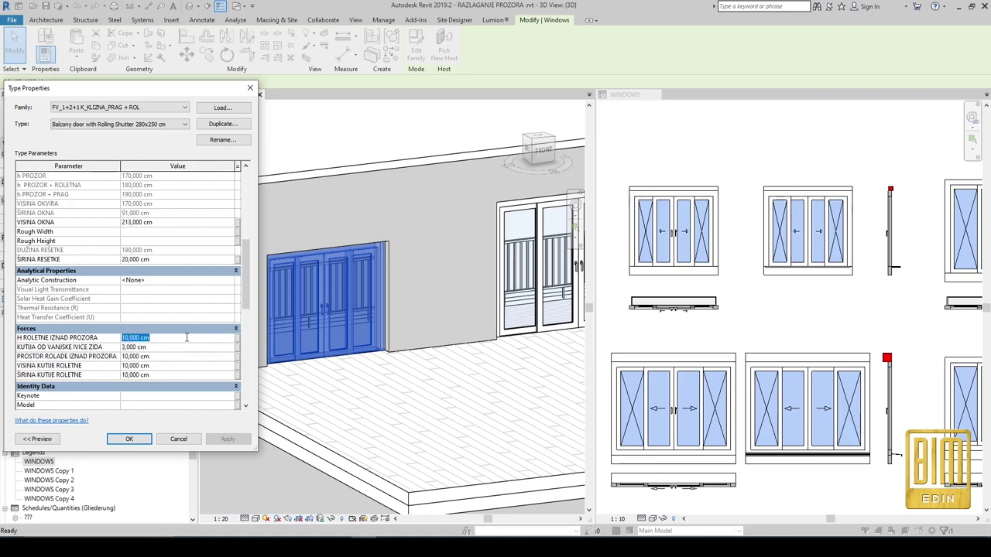
{"action": "type", "text": "20"}
{"action": "left_click", "coordinate": [190, 356]}
{"action": "type", "text": "20"}
{"action": "left_click", "coordinate": [180, 366]}
{"action": "type", "text": "20"}
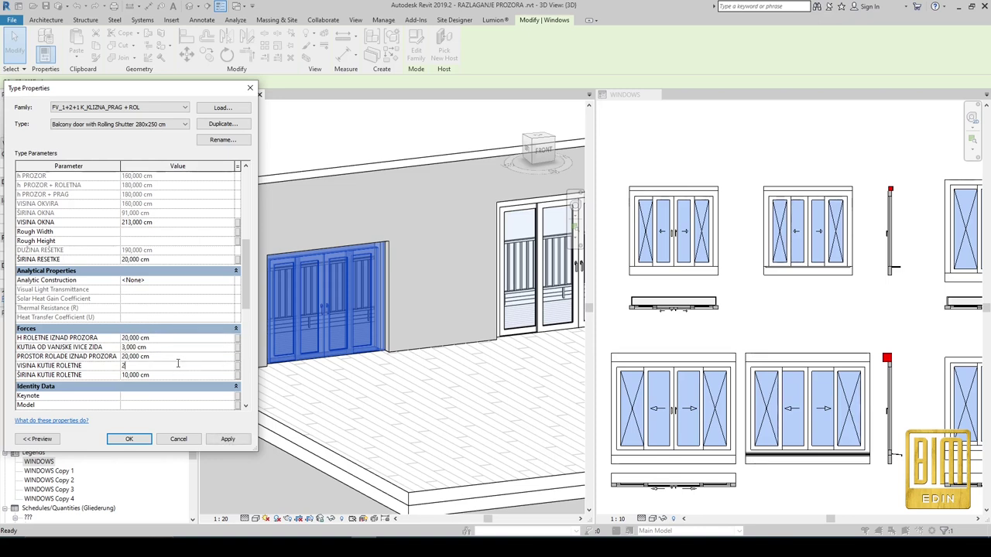
{"action": "left_click", "coordinate": [179, 375]}
{"action": "type", "text": "20"}
{"action": "left_click", "coordinate": [228, 440]}
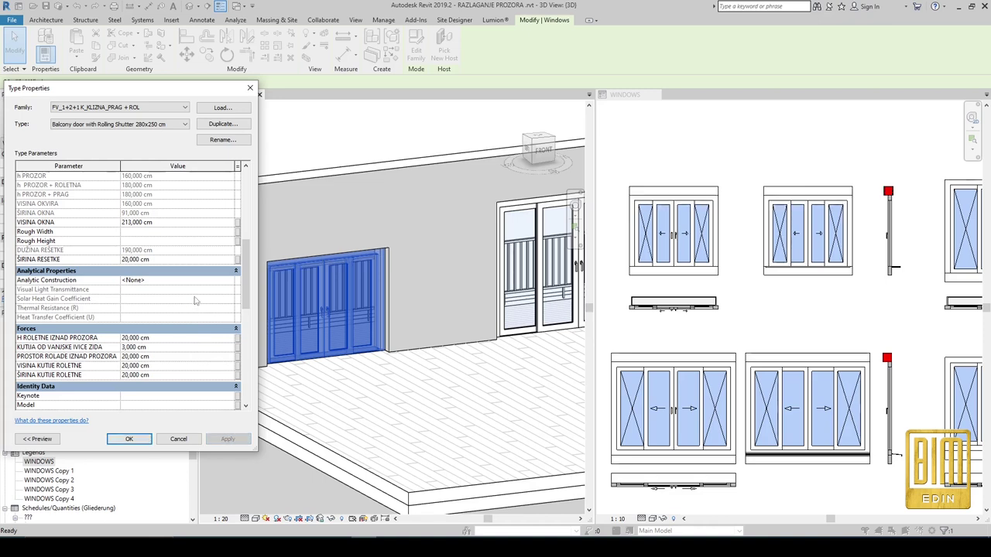
Restore the door type to 280 cm width and 250 cm height and confirm.
{"action": "scroll", "coordinate": [189, 240], "scroll_direction": "up", "scroll_amount": 2}
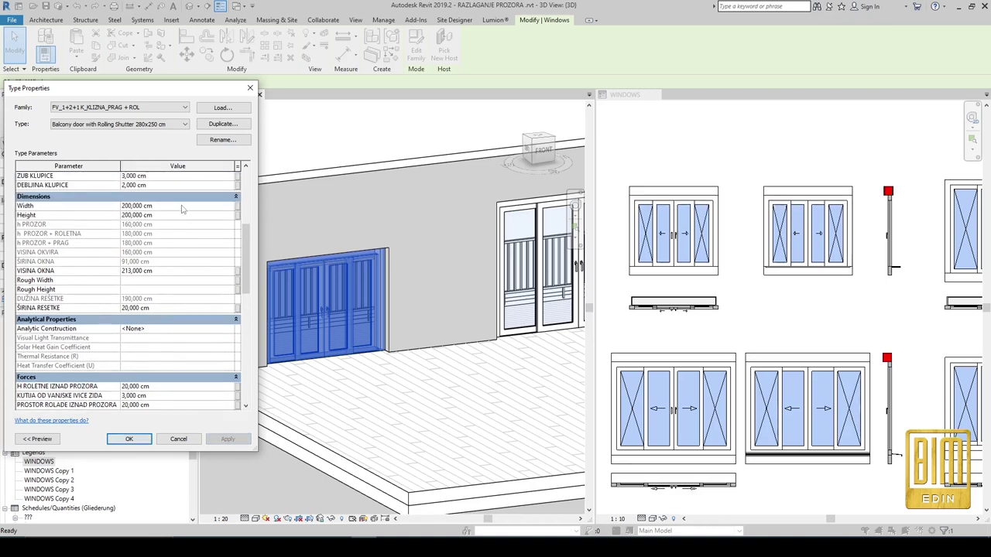
{"action": "type", "text": "280"}
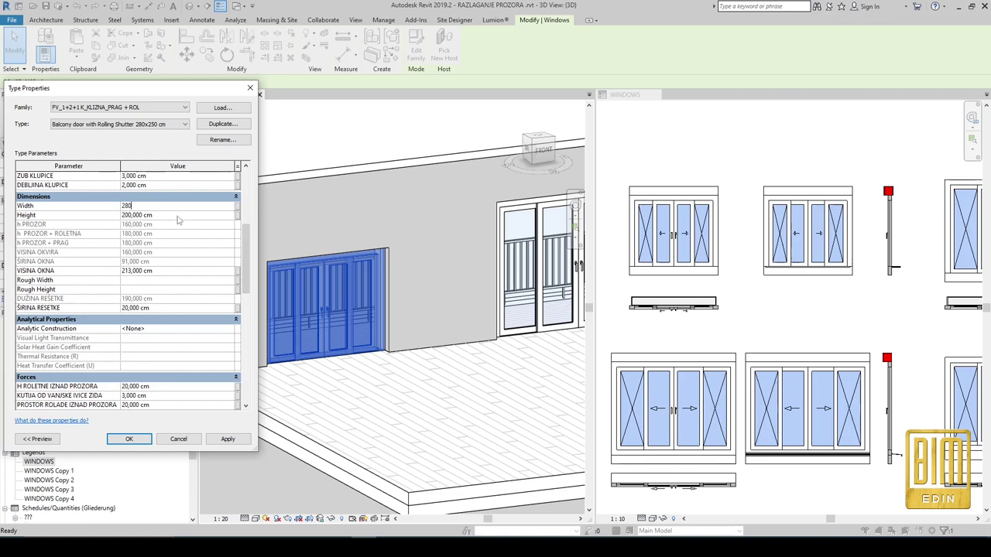
{"action": "left_click", "coordinate": [178, 216]}
{"action": "type", "text": "250"}
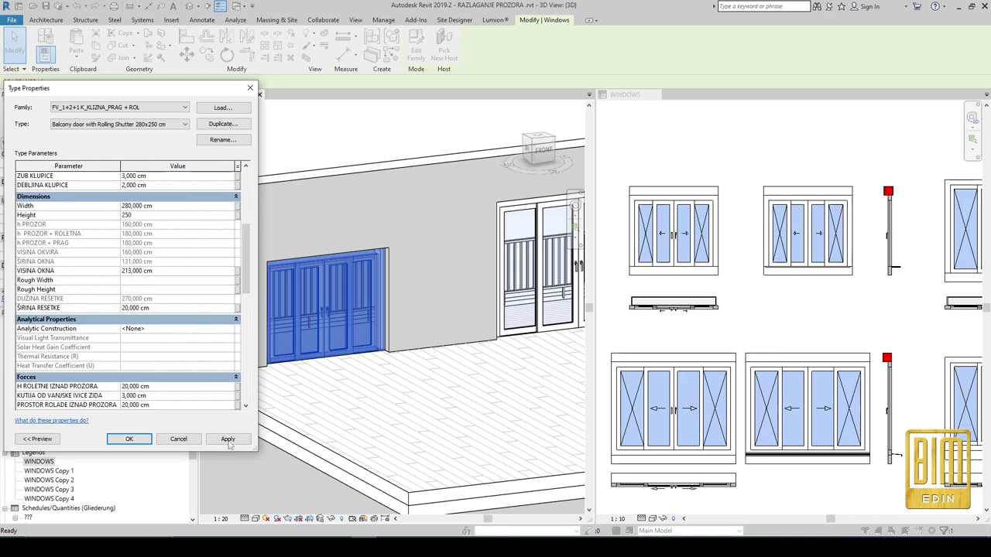
{"action": "left_click", "coordinate": [228, 440]}
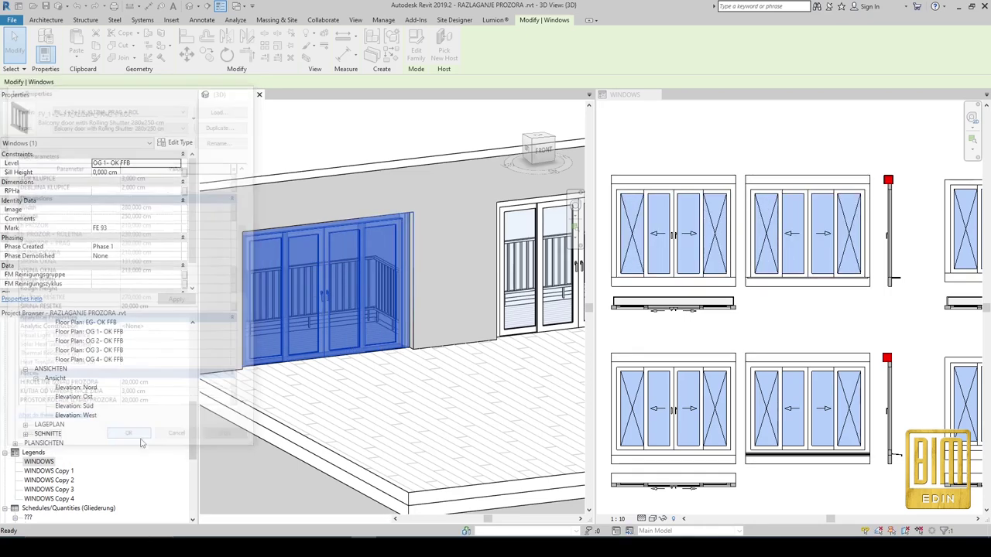
Select the 280x140cm rolling-shutter window in 3D and bring up its Type Properties.
{"action": "scroll", "coordinate": [334, 353], "scroll_direction": "down", "scroll_amount": 3}
{"action": "scroll", "coordinate": [335, 353], "scroll_direction": "down", "scroll_amount": 3}
{"action": "scroll", "coordinate": [334, 353], "scroll_direction": "up", "scroll_amount": 2}
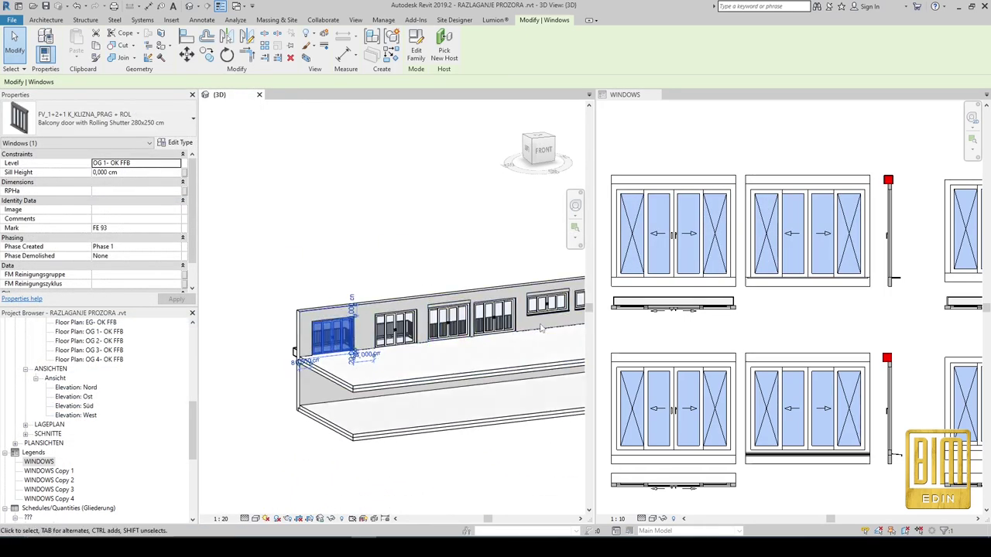
{"action": "middle_click_drag", "start_coordinate": [527, 332], "coordinate": [402, 314]}
{"action": "scroll", "coordinate": [445, 325], "scroll_direction": "down", "scroll_amount": 2}
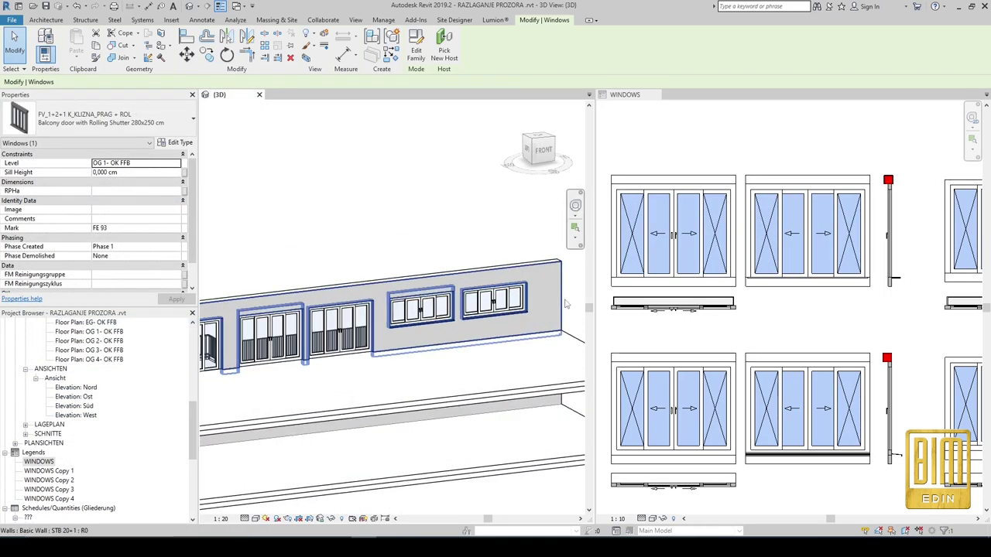
{"action": "scroll", "coordinate": [401, 313], "scroll_direction": "up", "scroll_amount": 3}
{"action": "key", "text": "Escape"}
{"action": "left_click", "coordinate": [402, 314]}
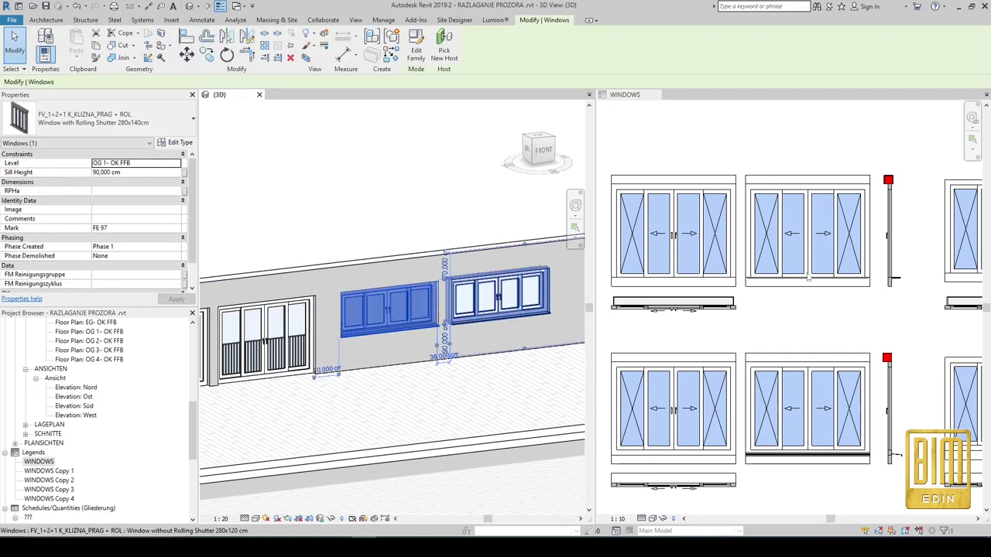
{"action": "scroll", "coordinate": [853, 382], "scroll_direction": "down", "scroll_amount": 3}
{"action": "scroll", "coordinate": [852, 382], "scroll_direction": "up", "scroll_amount": 2}
{"action": "scroll", "coordinate": [852, 372], "scroll_direction": "up", "scroll_amount": 2}
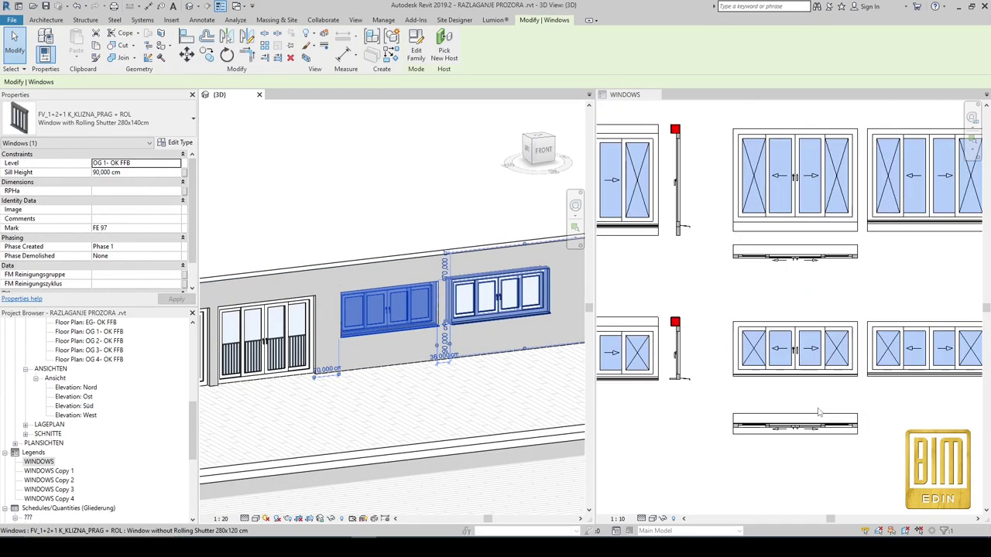
{"action": "scroll", "coordinate": [850, 349], "scroll_direction": "down", "scroll_amount": 1}
{"action": "scroll", "coordinate": [849, 343], "scroll_direction": "down", "scroll_amount": 1}
{"action": "scroll", "coordinate": [631, 366], "scroll_direction": "up", "scroll_amount": 1}
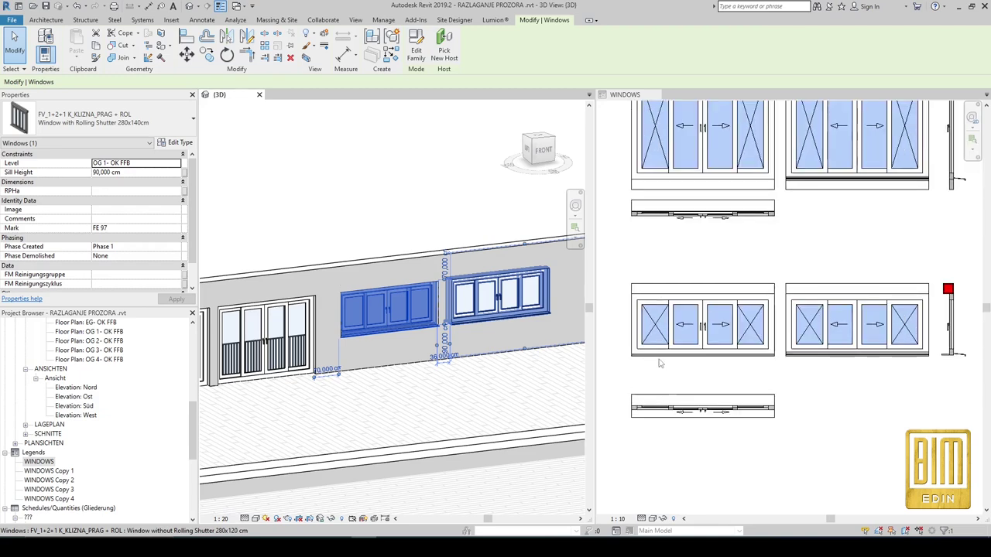
{"action": "scroll", "coordinate": [658, 370], "scroll_direction": "up", "scroll_amount": 1}
{"action": "scroll", "coordinate": [689, 375], "scroll_direction": "down", "scroll_amount": 1}
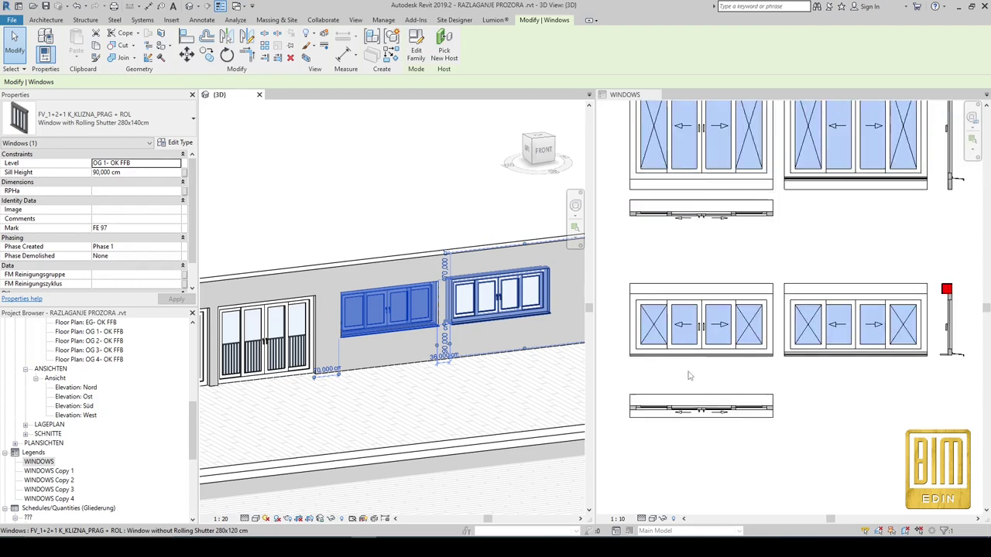
{"action": "left_click", "coordinate": [176, 142]}
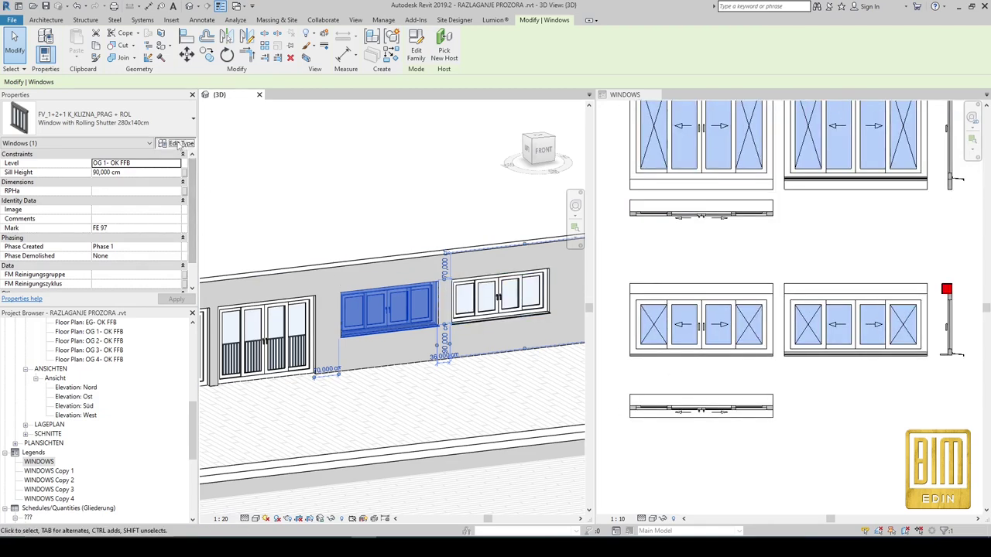
{"action": "scroll", "coordinate": [172, 315], "scroll_direction": "down", "scroll_amount": 1}
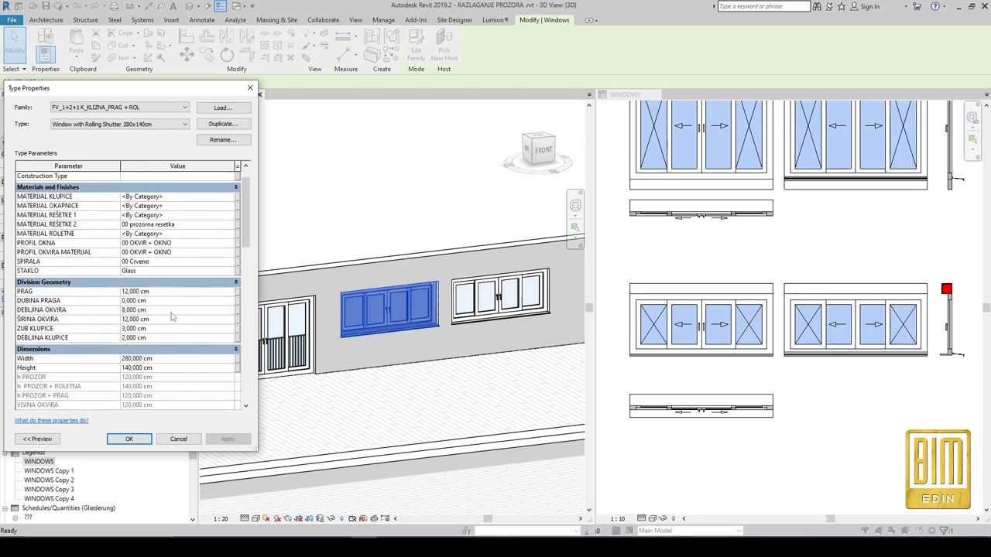
Try KUTIJA OD VANJSKE IVICE ZIDA offsets of 10 cm and then 20 cm.
{"action": "scroll", "coordinate": [173, 316], "scroll_direction": "down", "scroll_amount": 7}
{"action": "left_click", "coordinate": [172, 339]}
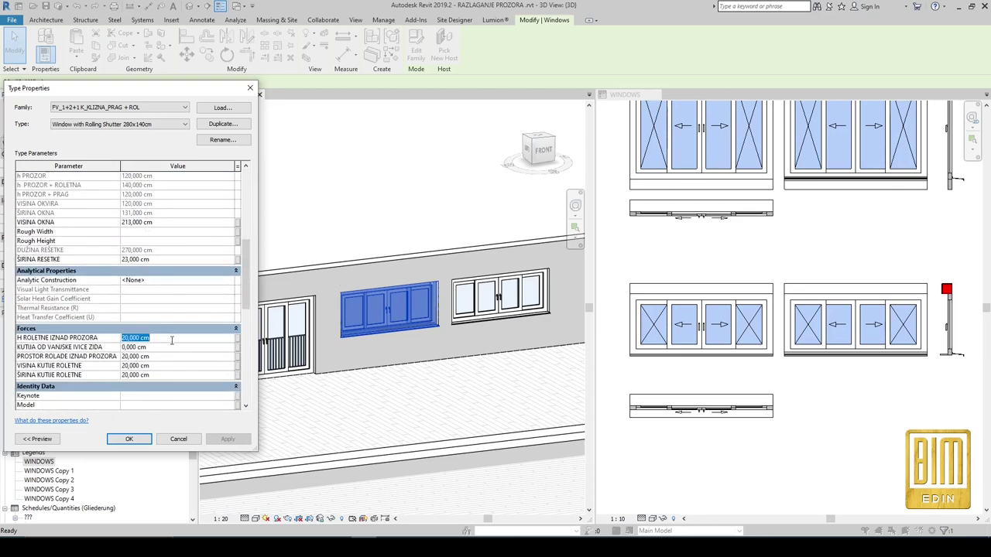
{"action": "left_click", "coordinate": [177, 347]}
{"action": "type", "text": "10"}
{"action": "key", "text": "Return"}
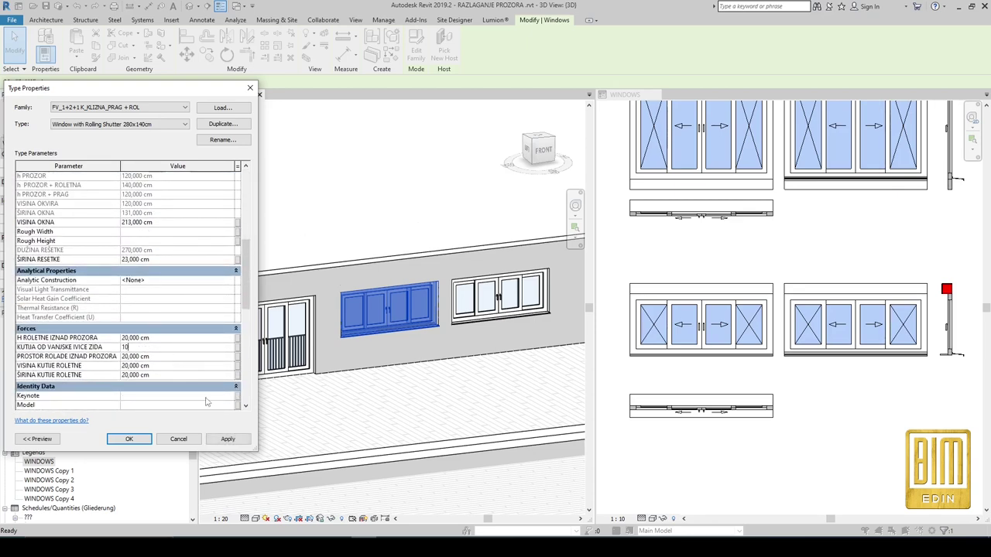
{"action": "left_click", "coordinate": [237, 439]}
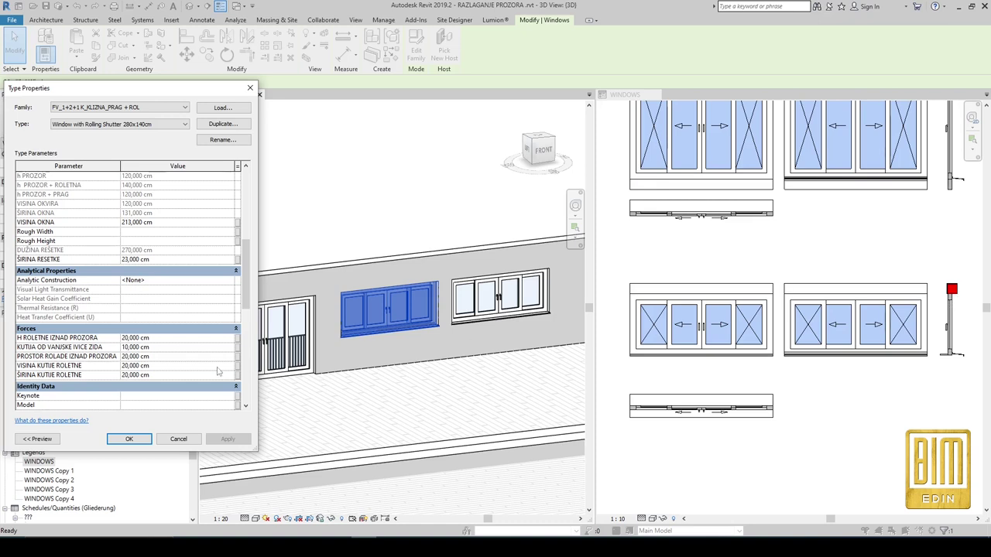
{"action": "left_click", "coordinate": [167, 346]}
{"action": "type", "text": "20"}
{"action": "key", "text": "Return"}
Set H ROLETNE IZNAD PROZORA to 0 and test a -10 cm wall-edge offset.
{"action": "left_click", "coordinate": [165, 339]}
{"action": "type", "text": "0"}
{"action": "left_click", "coordinate": [229, 440]}
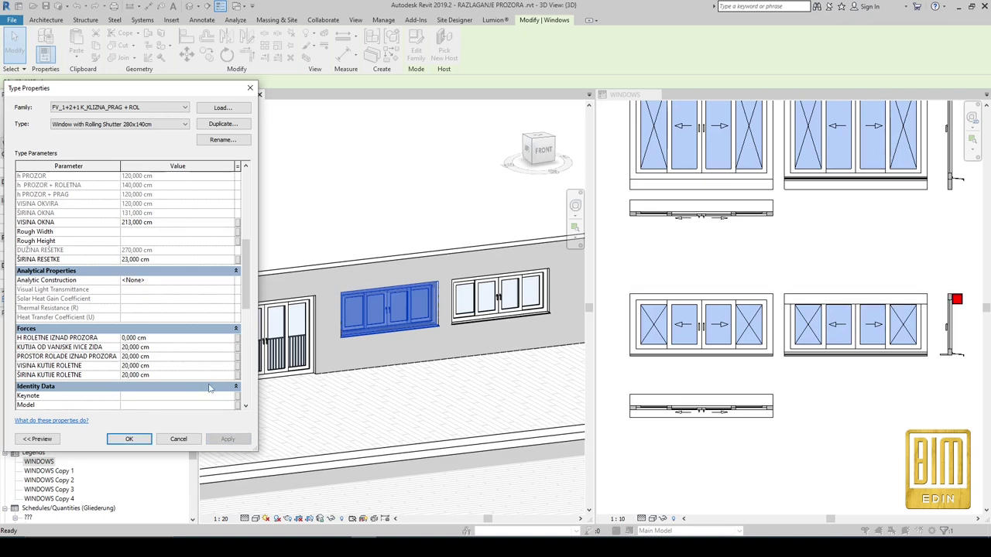
{"action": "left_click", "coordinate": [167, 337]}
{"action": "left_click", "coordinate": [171, 348]}
{"action": "type", "text": "10"}
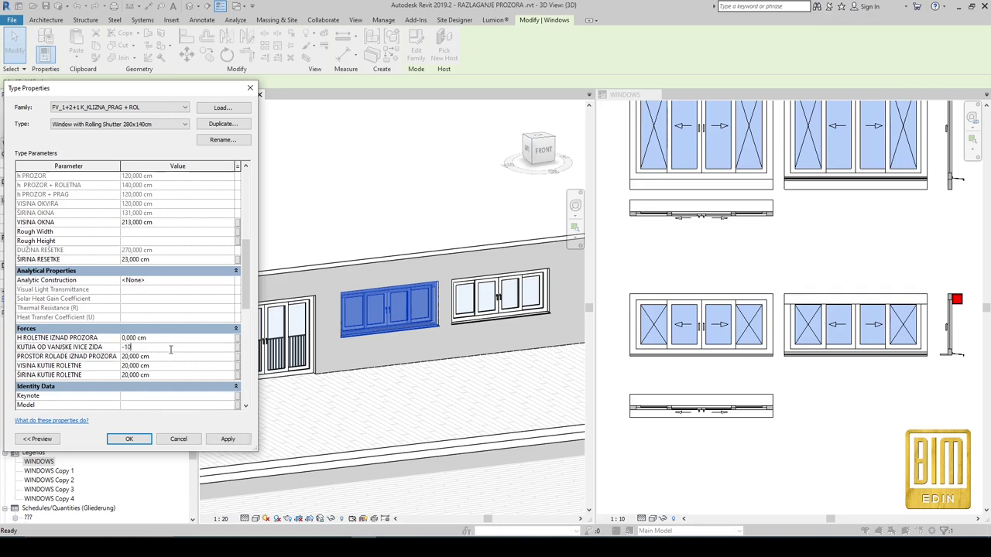
{"action": "left_click", "coordinate": [232, 440]}
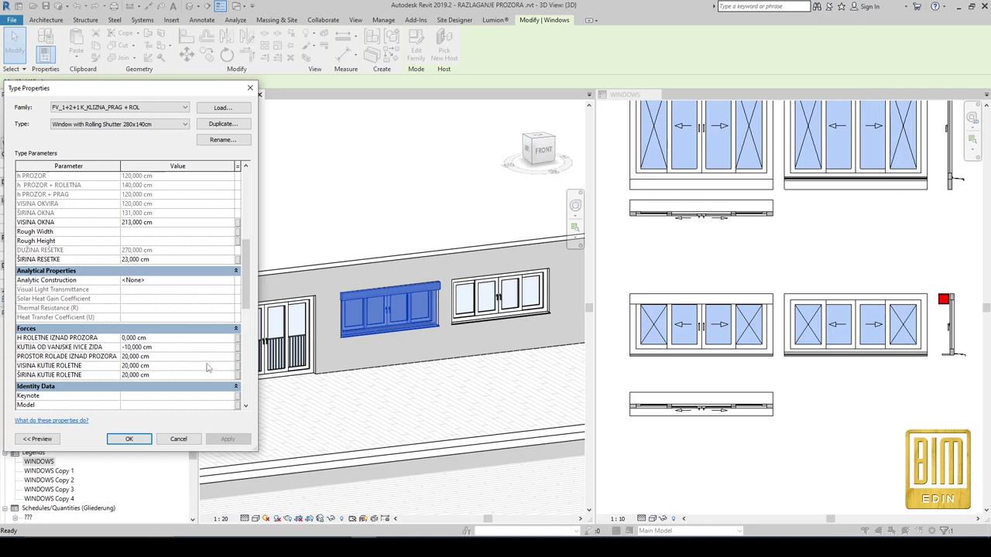
Settle the wall-edge offset at -9 cm and set ŠIRINA KUTIJE ROLETNE to 10 cm.
{"action": "left_click", "coordinate": [166, 347]}
{"action": "type", "text": "-9"}
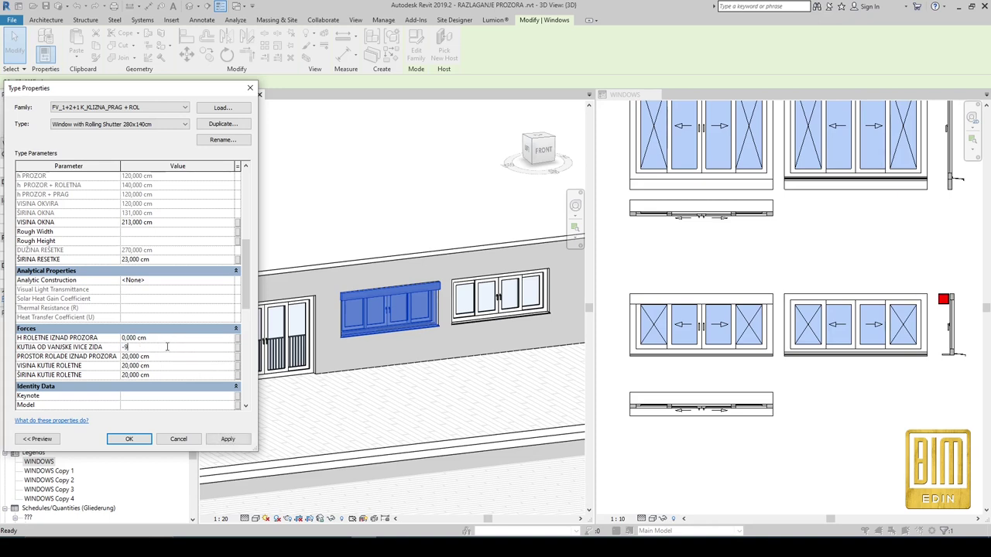
{"action": "left_click", "coordinate": [232, 440]}
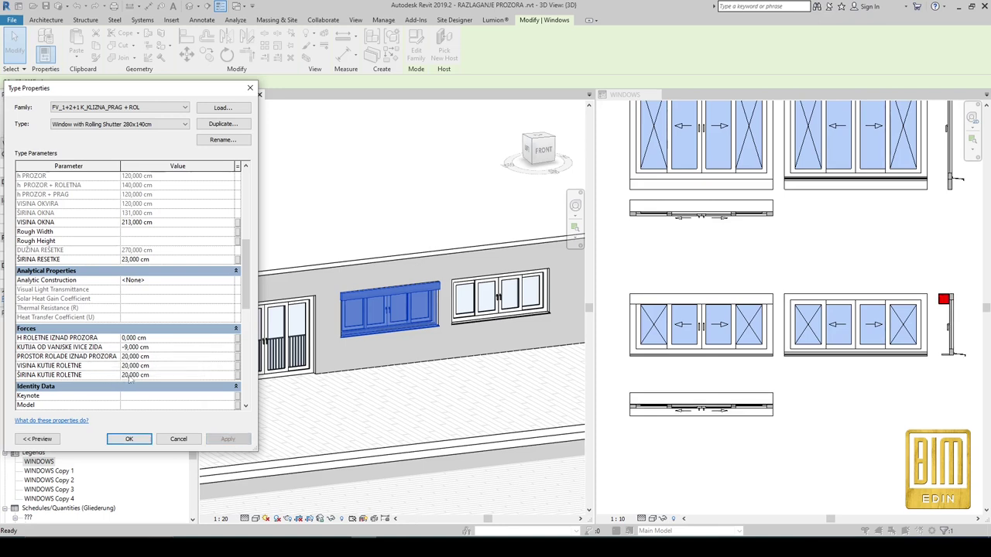
{"action": "left_click", "coordinate": [159, 376]}
{"action": "type", "text": "10"}
{"action": "left_click", "coordinate": [231, 441]}
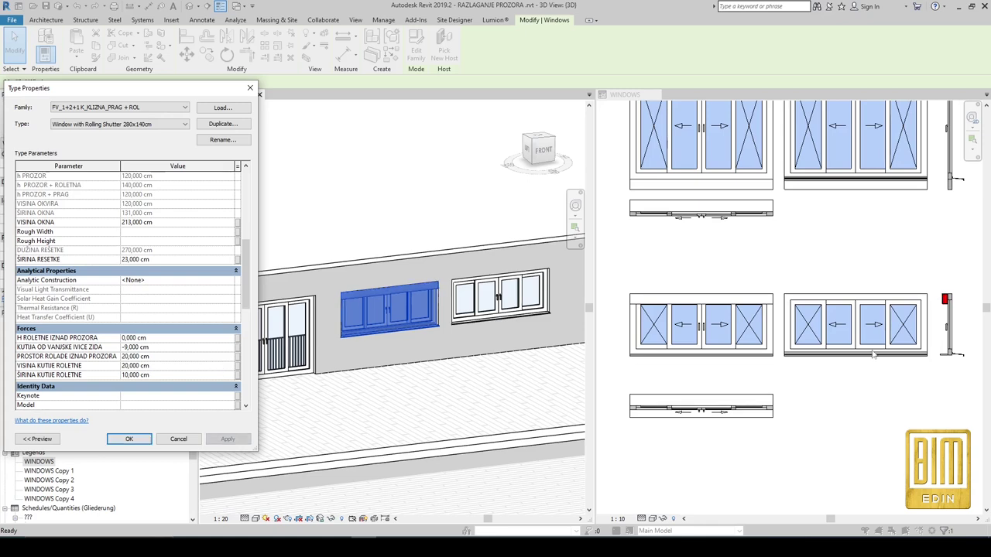
Accept the type changes and zoom the legend in on the shutter box.
{"action": "left_click", "coordinate": [130, 439]}
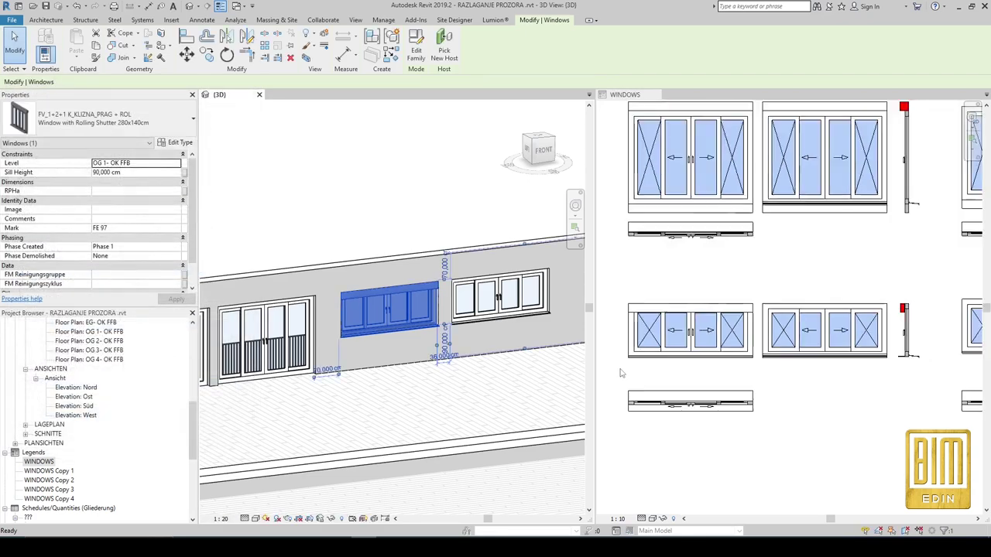
{"action": "scroll", "coordinate": [801, 335], "scroll_direction": "up", "scroll_amount": 5}
{"action": "scroll", "coordinate": [802, 335], "scroll_direction": "up", "scroll_amount": 2}
{"action": "scroll", "coordinate": [801, 335], "scroll_direction": "up", "scroll_amount": 1}
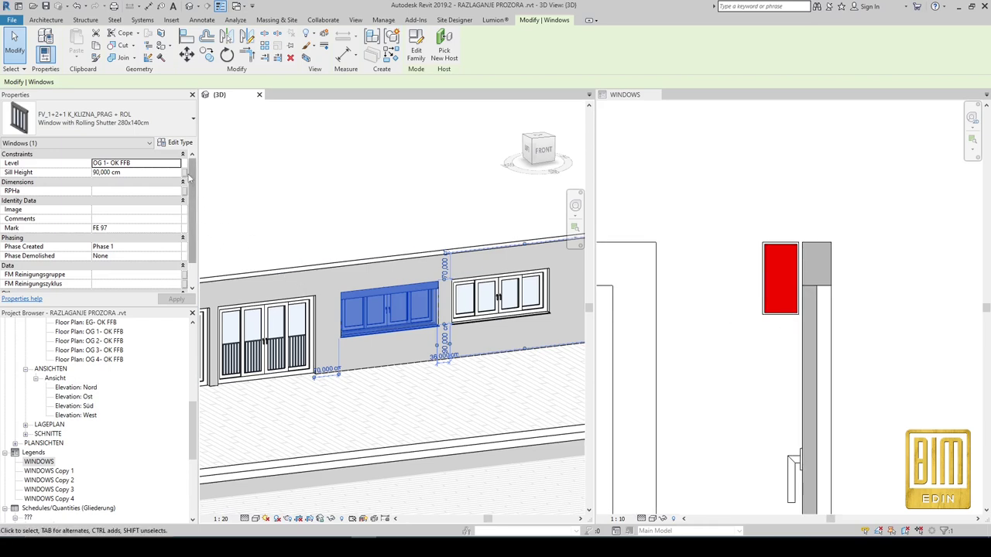
Reopen the rolling-shutter window's Type Properties at the Forces parameters.
{"action": "left_click", "coordinate": [176, 142]}
{"action": "scroll", "coordinate": [178, 264], "scroll_direction": "down", "scroll_amount": 3}
{"action": "scroll", "coordinate": [170, 287], "scroll_direction": "down", "scroll_amount": 3}
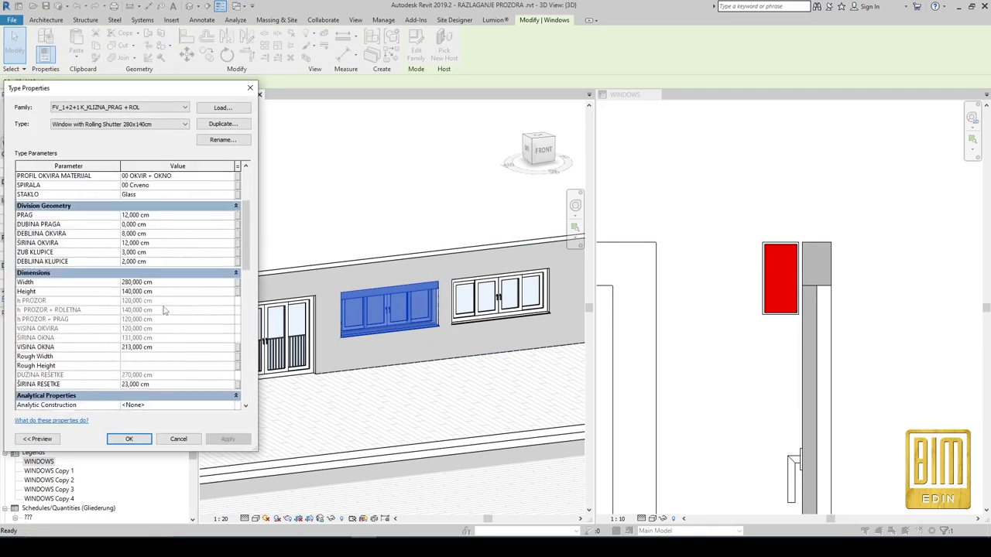
{"action": "scroll", "coordinate": [164, 310], "scroll_direction": "down", "scroll_amount": 3}
Try PROSTOR ROLADE 10, VISINA KUTIJE ROLETNE 10 and a -8 cm wall-edge offset.
{"action": "left_click", "coordinate": [175, 301]}
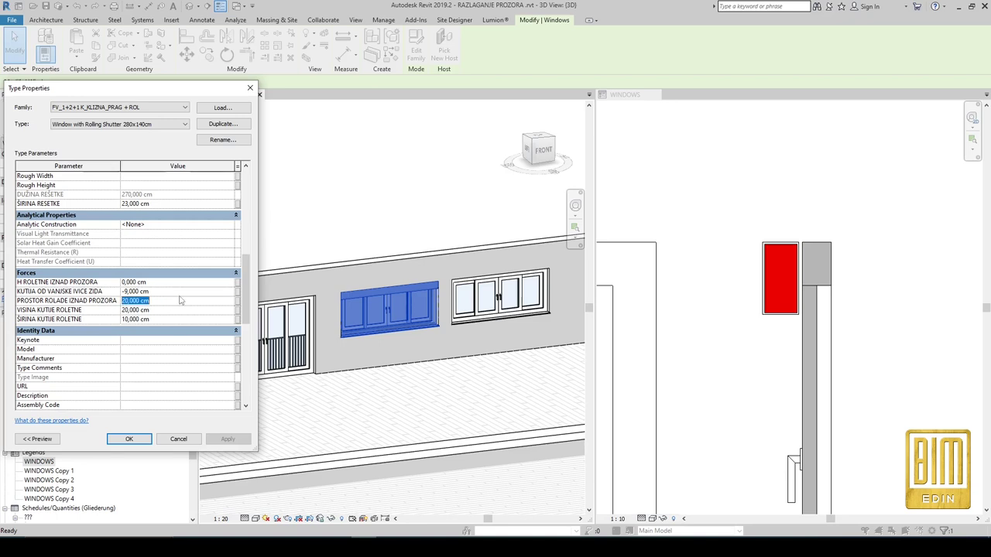
{"action": "type", "text": "10"}
{"action": "left_click", "coordinate": [175, 310]}
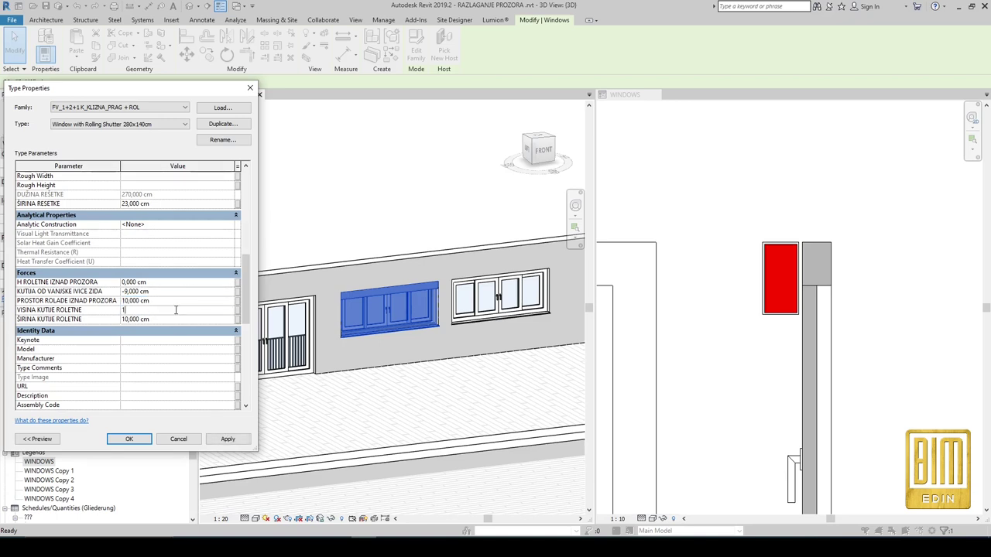
{"action": "type", "text": "10"}
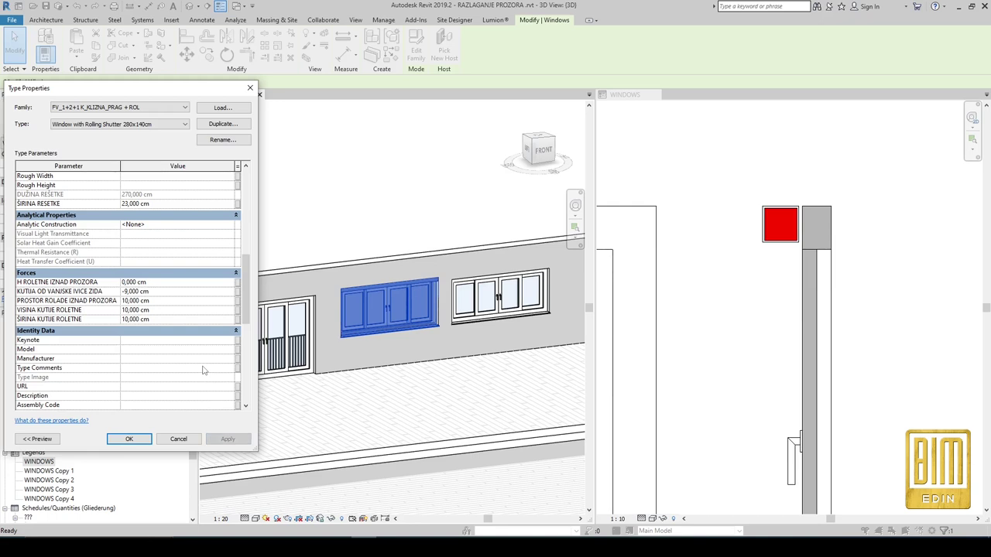
{"action": "left_click", "coordinate": [167, 291]}
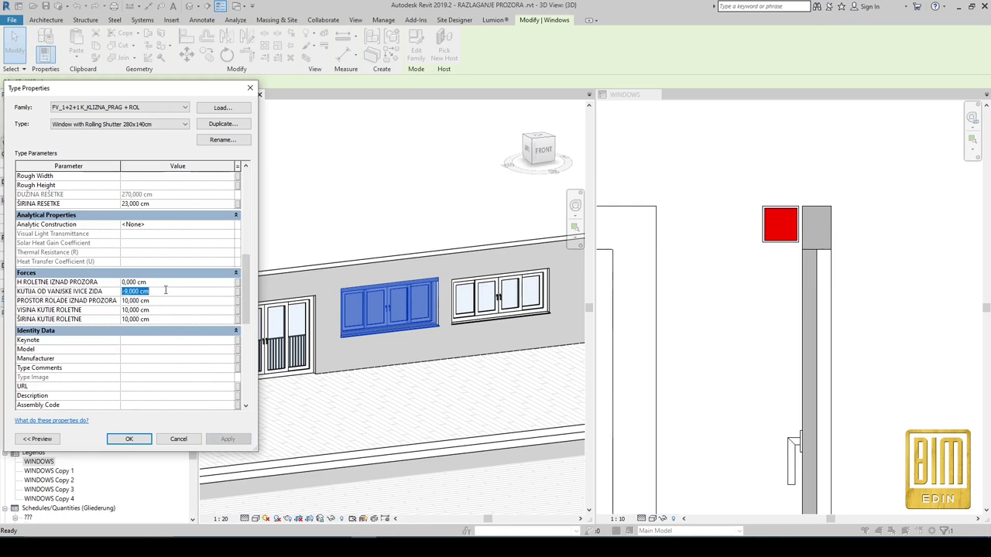
{"action": "type", "text": "-8"}
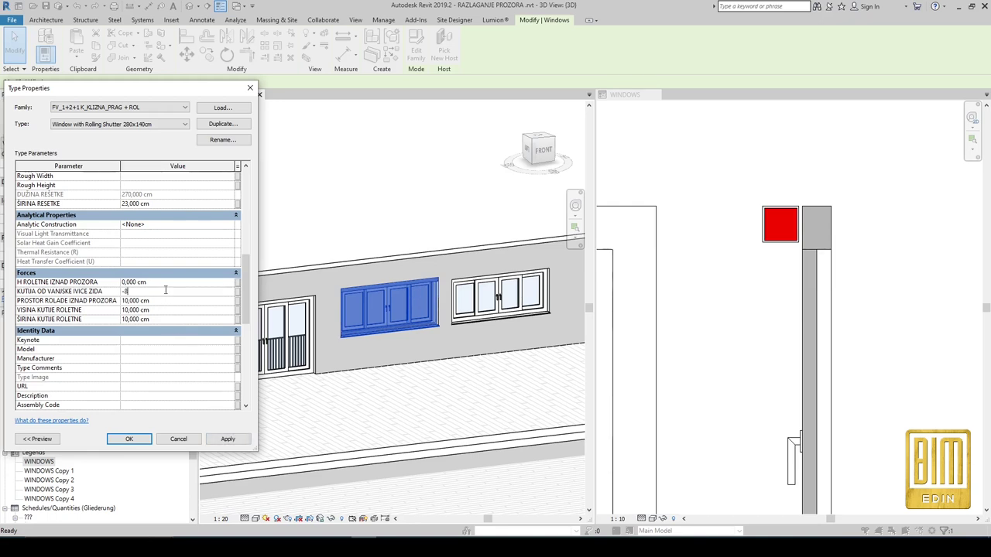
{"action": "key", "text": "Return"}
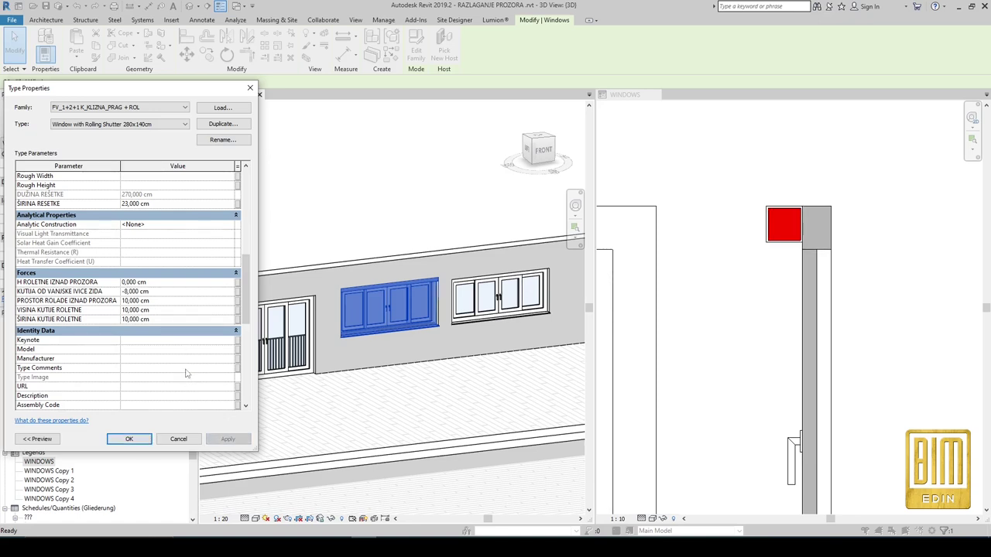
Set H ROLETNE 20, wall offset 3, PROSTOR 20, box height and width 20 cm, then apply and close.
{"action": "left_click", "coordinate": [162, 282]}
{"action": "type", "text": "20"}
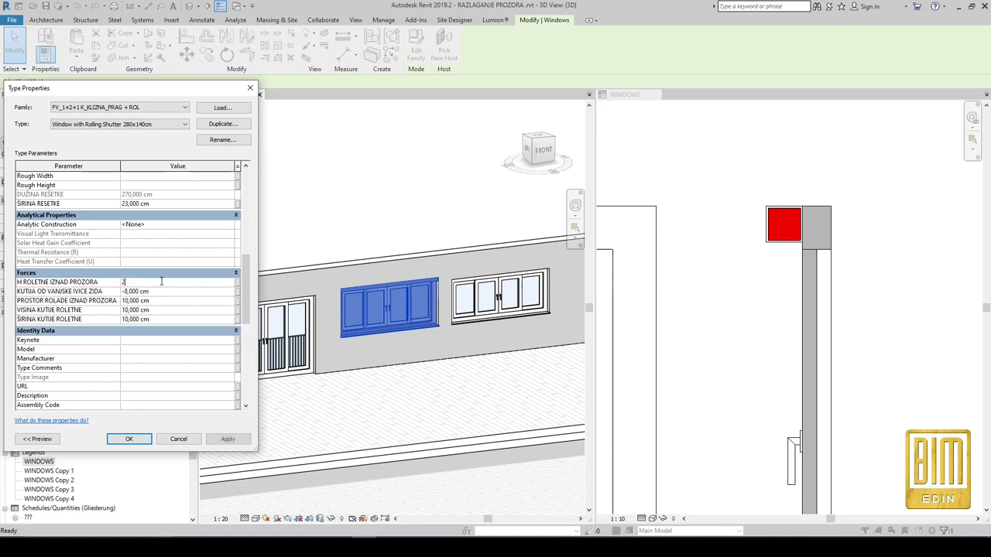
{"action": "left_click", "coordinate": [165, 291]}
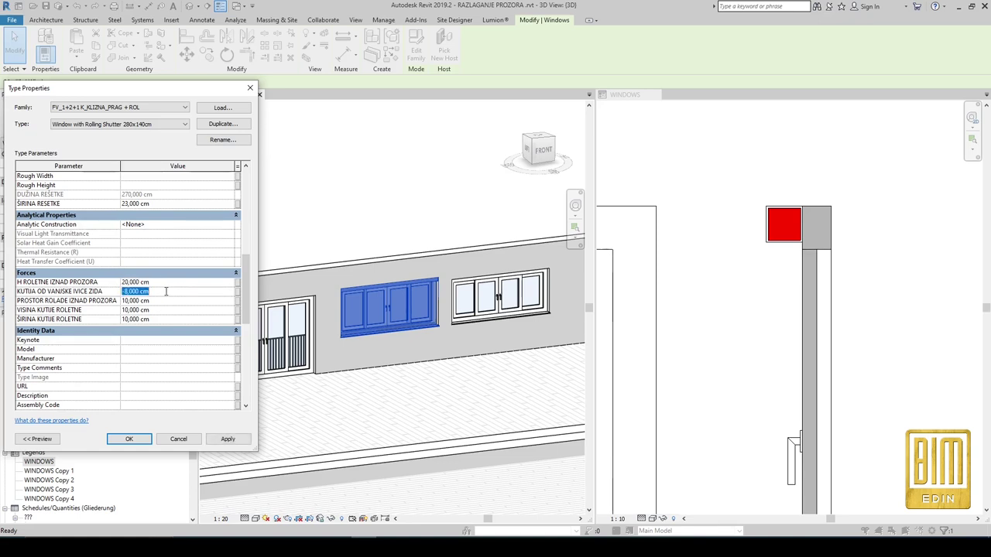
{"action": "type", "text": "3"}
{"action": "left_click", "coordinate": [163, 300]}
{"action": "type", "text": "20"}
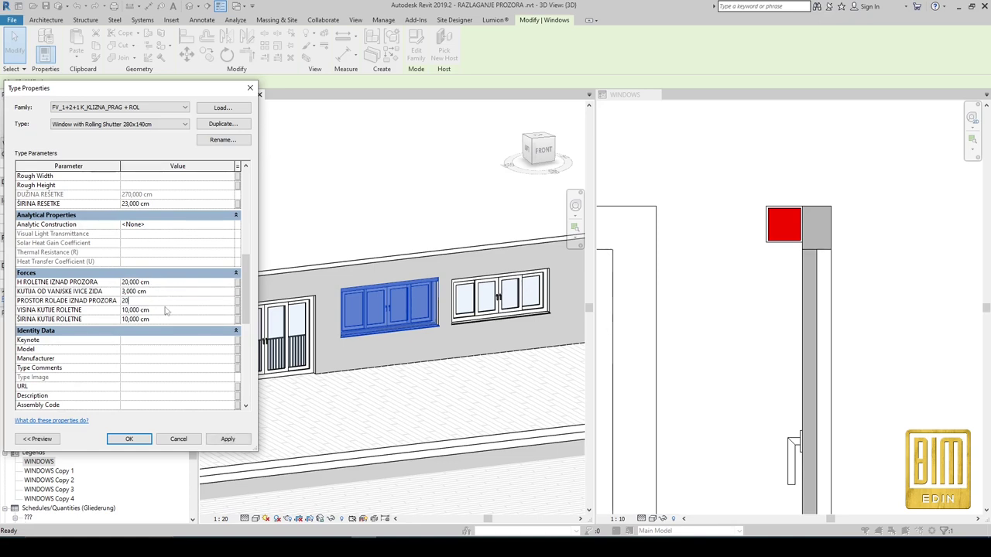
{"action": "left_click", "coordinate": [165, 310]}
{"action": "type", "text": "20"}
{"action": "left_click", "coordinate": [166, 319]}
{"action": "type", "text": "20"}
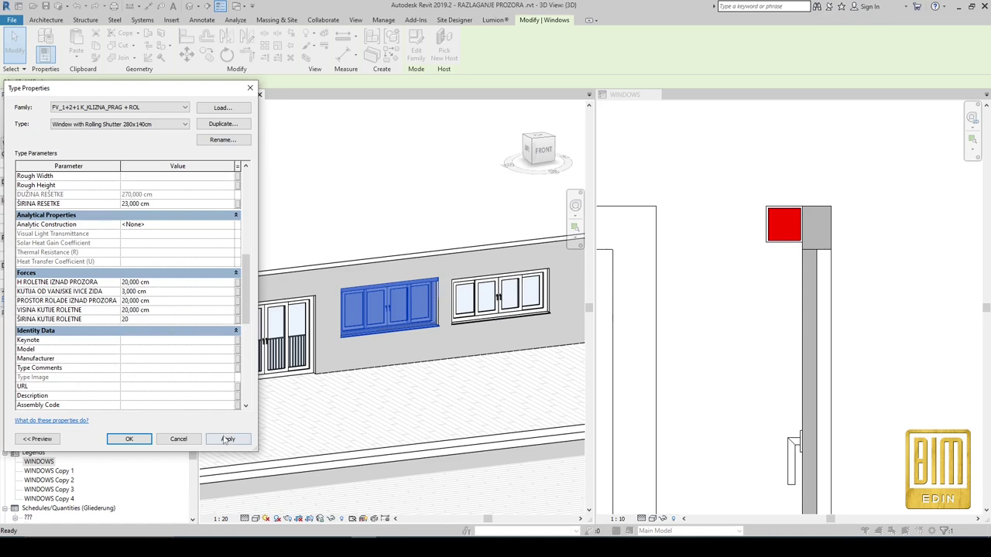
{"action": "left_click", "coordinate": [225, 440]}
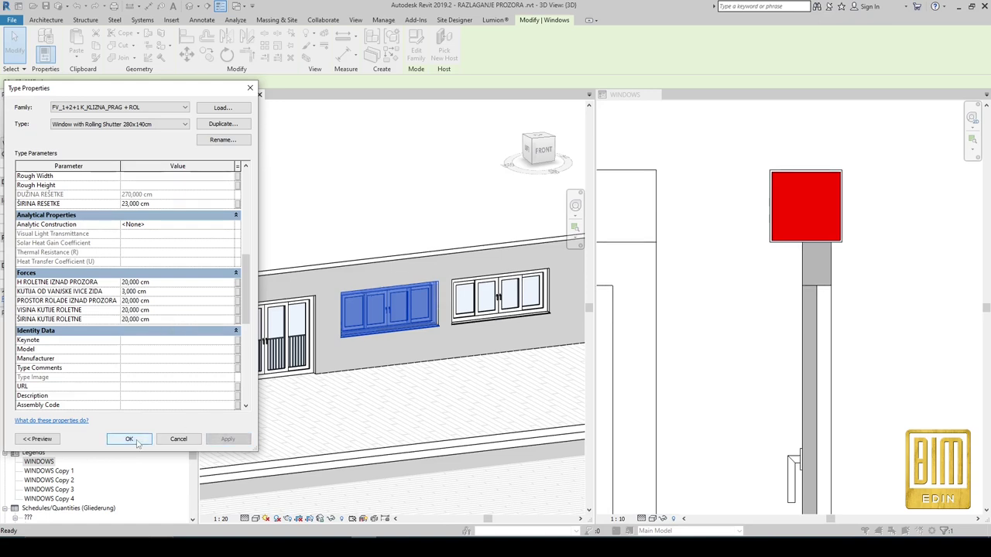
{"action": "left_click", "coordinate": [138, 442]}
{"action": "scroll", "coordinate": [526, 306], "scroll_direction": "down", "scroll_amount": 2}
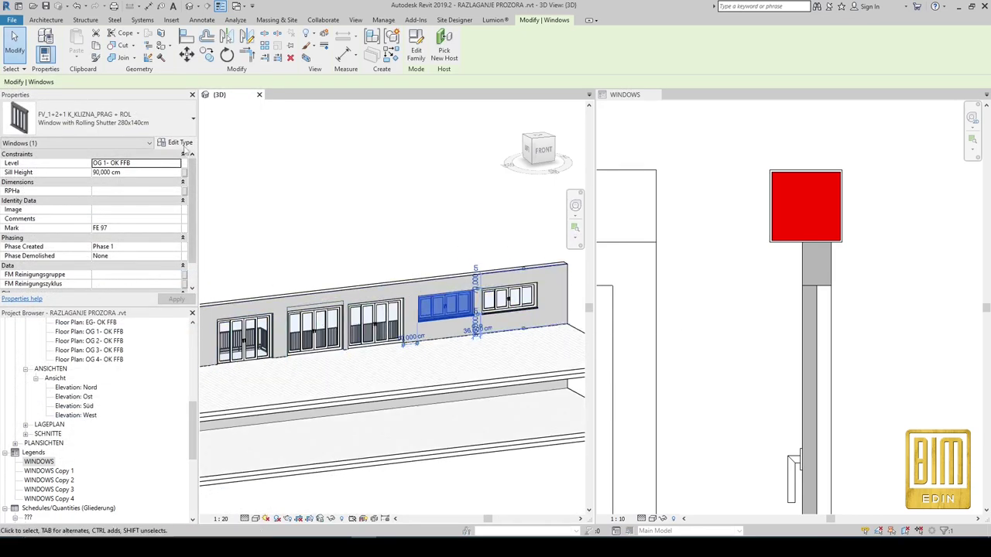
{"action": "left_click", "coordinate": [178, 142]}
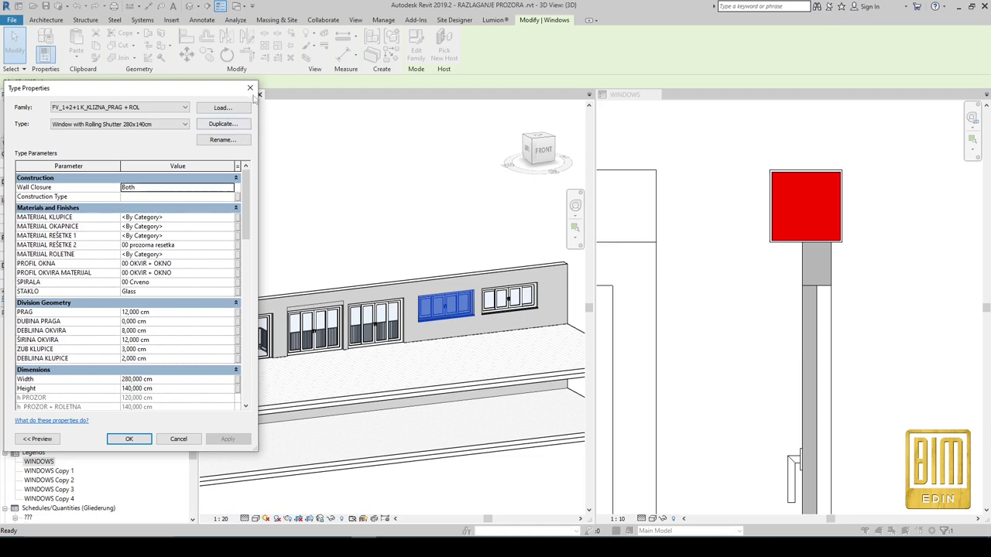
{"action": "left_click", "coordinate": [250, 88]}
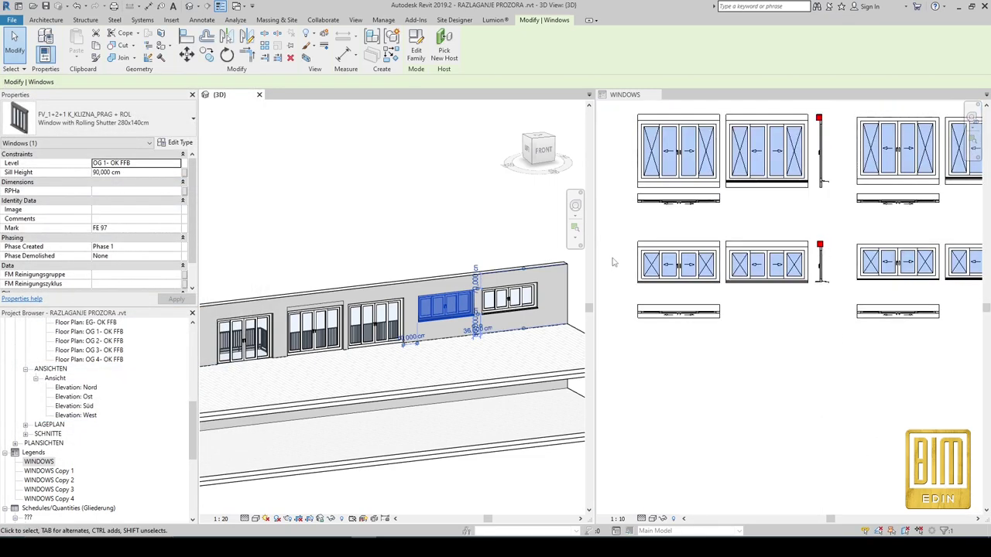
{"action": "scroll", "coordinate": [642, 255], "scroll_direction": "up", "scroll_amount": 3}
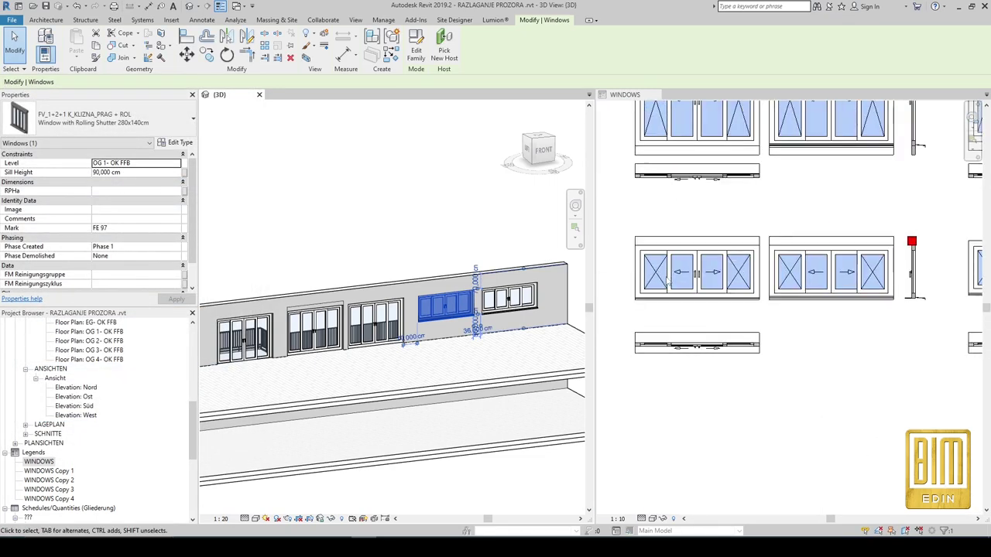
{"action": "scroll", "coordinate": [669, 281], "scroll_direction": "up", "scroll_amount": 2}
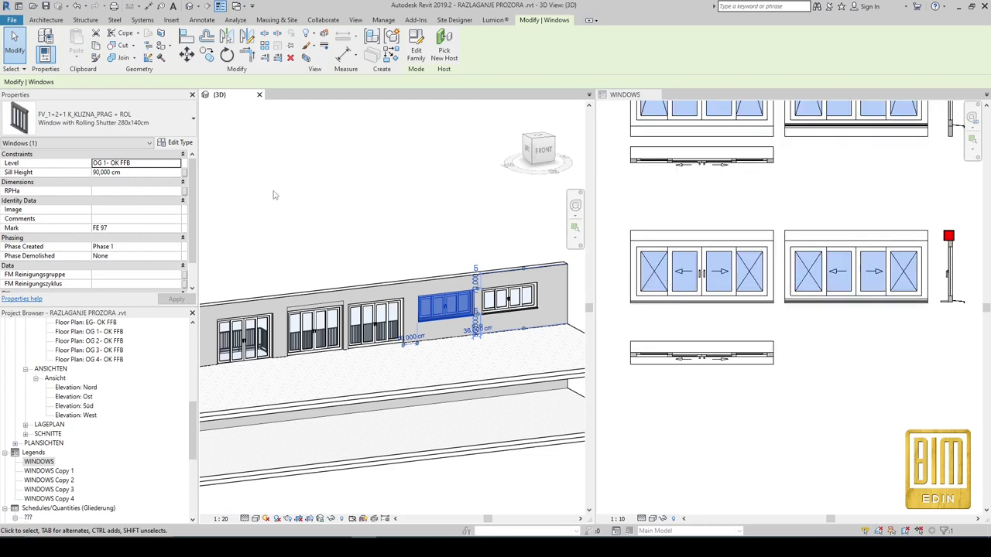
{"action": "left_click", "coordinate": [177, 146]}
Resize the window type to 200 cm wide and 160 cm high.
{"action": "scroll", "coordinate": [175, 288], "scroll_direction": "down", "scroll_amount": 5}
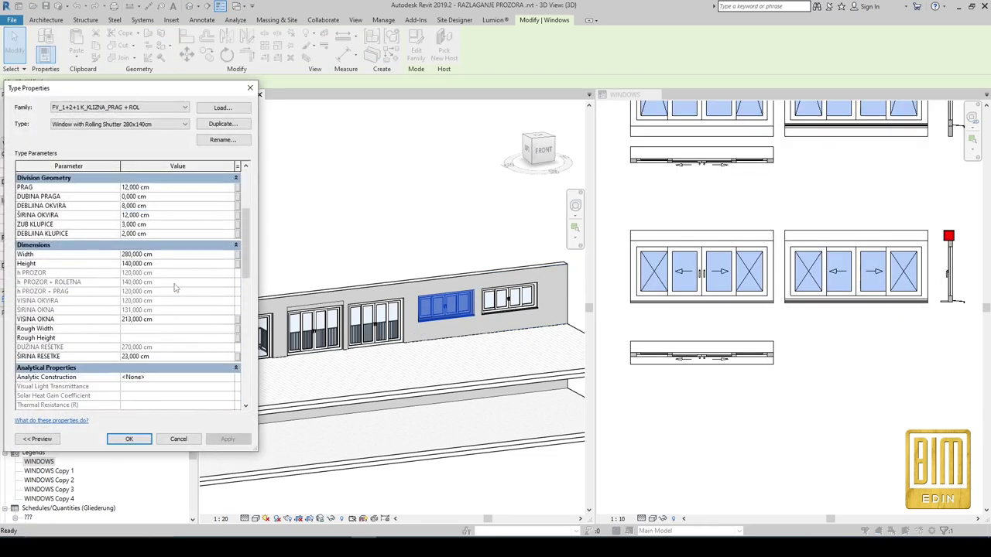
{"action": "scroll", "coordinate": [175, 289], "scroll_direction": "down", "scroll_amount": 2}
{"action": "left_click", "coordinate": [171, 233]}
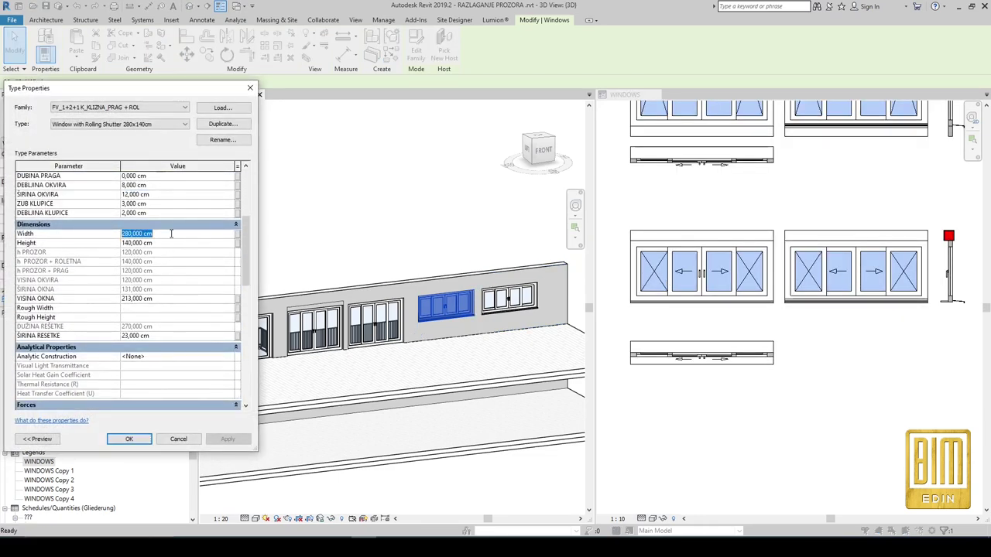
{"action": "type", "text": "200"}
{"action": "key", "text": "Tab"}
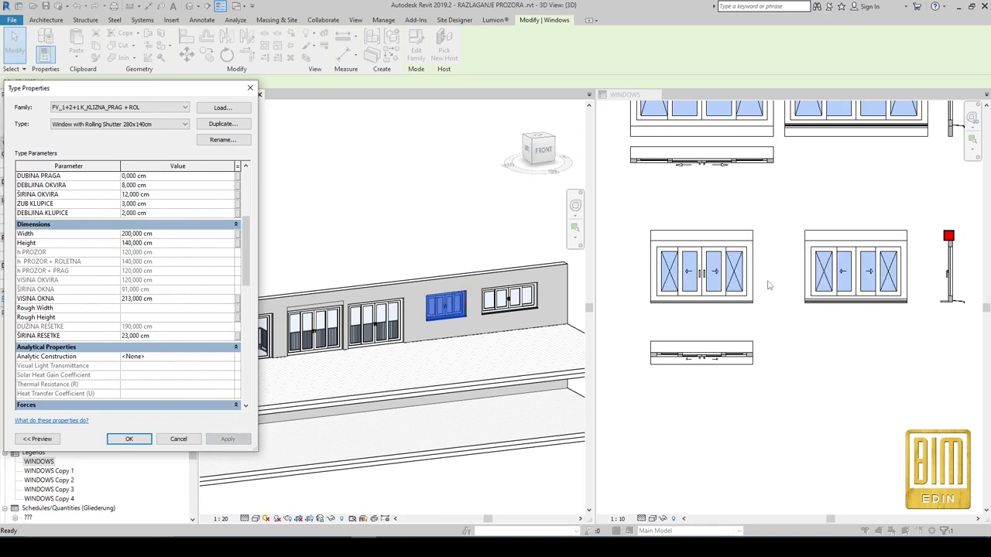
{"action": "left_click", "coordinate": [185, 243]}
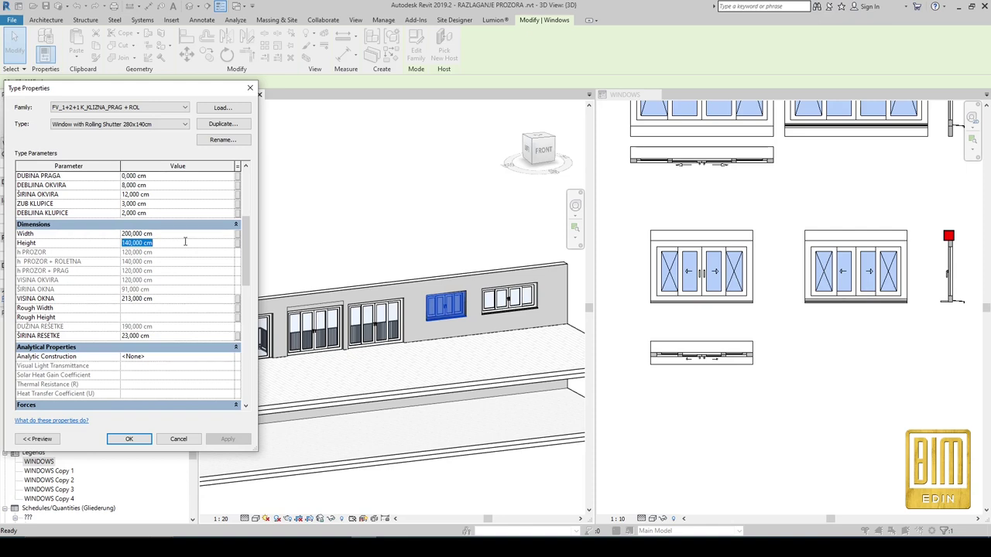
{"action": "type", "text": "160"}
{"action": "left_click", "coordinate": [228, 439]}
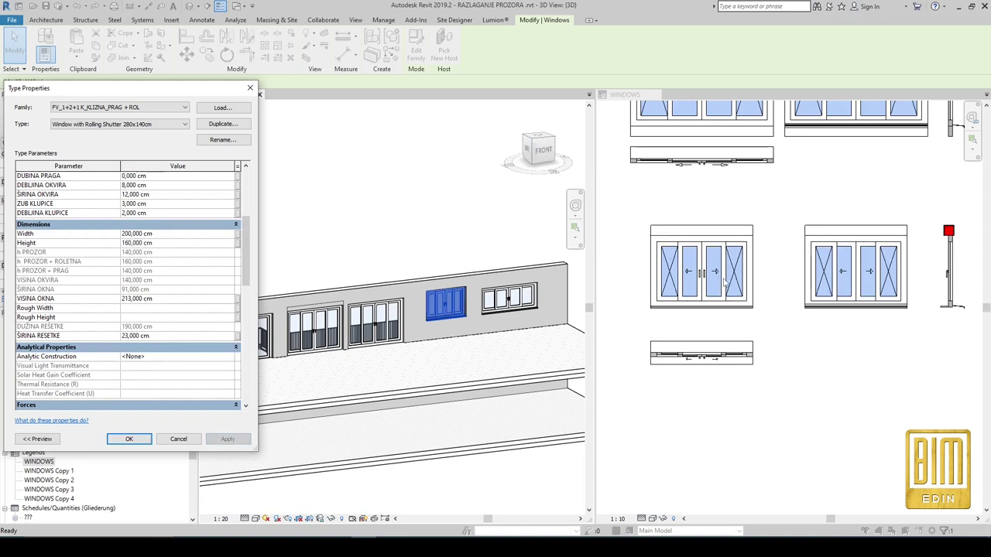
Switch off the ROLADA shutter option under Other.
{"action": "scroll", "coordinate": [172, 265], "scroll_direction": "up", "scroll_amount": 4}
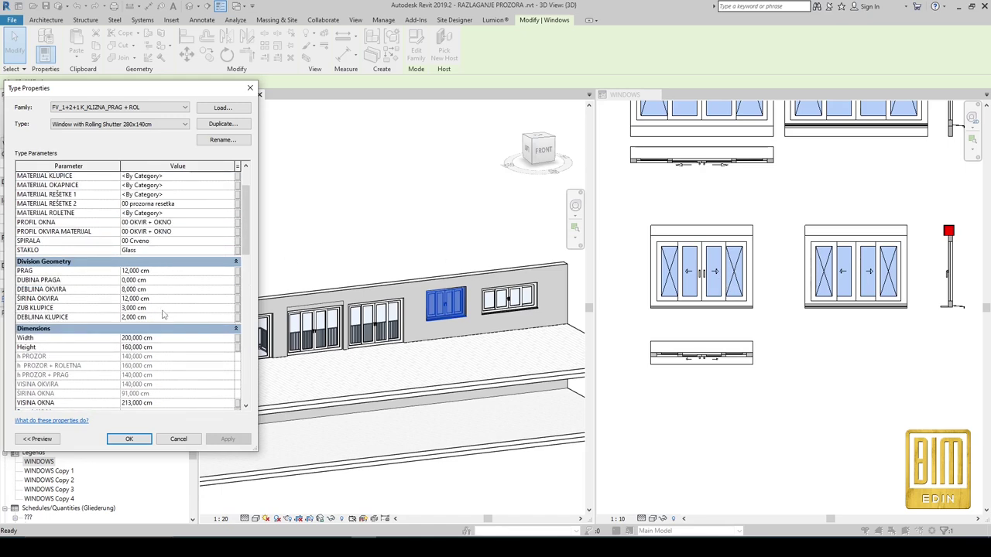
{"action": "scroll", "coordinate": [164, 314], "scroll_direction": "down", "scroll_amount": 4}
{"action": "scroll", "coordinate": [164, 314], "scroll_direction": "down", "scroll_amount": 4}
{"action": "scroll", "coordinate": [164, 315], "scroll_direction": "down", "scroll_amount": 3}
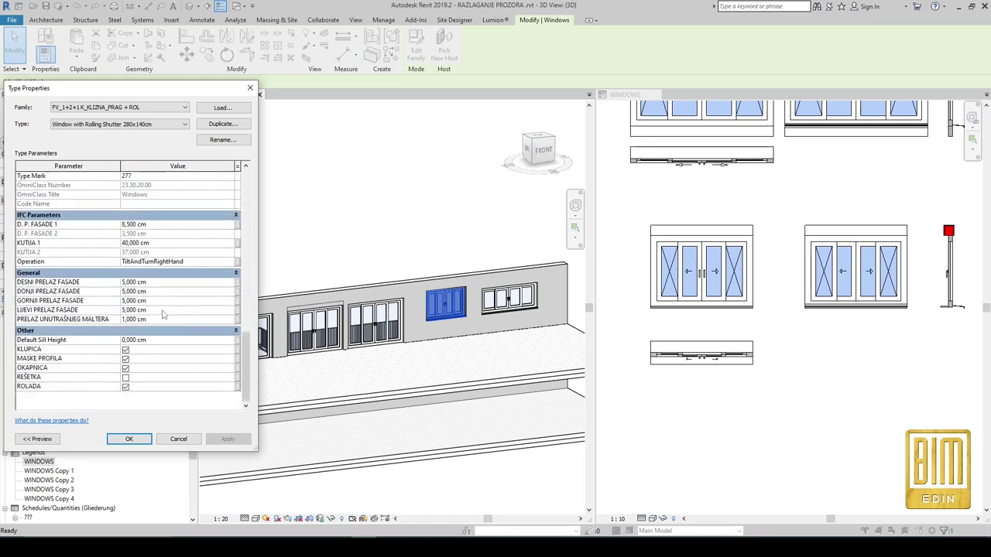
{"action": "left_click", "coordinate": [125, 386]}
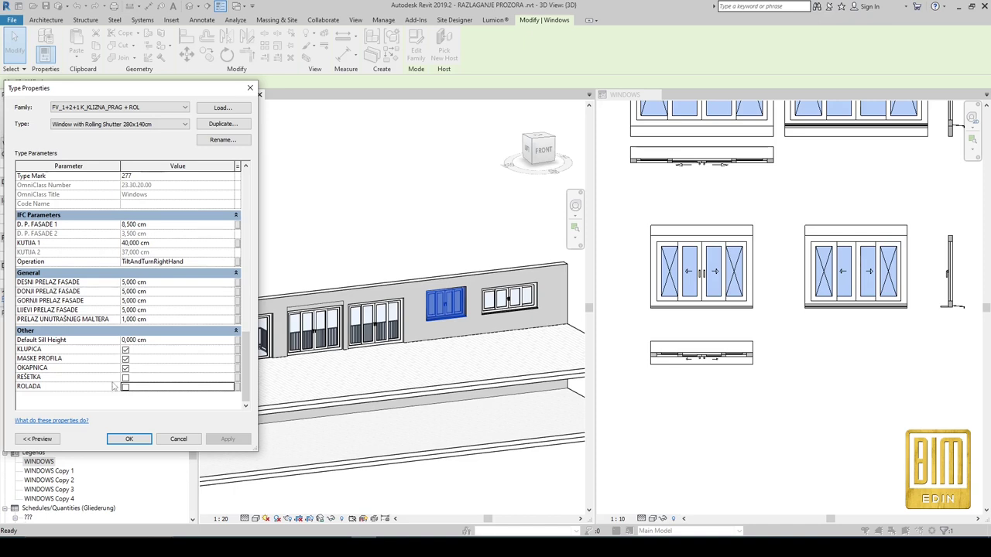
Set the shutter height, box dimensions and space above window to 0, apply, and dismiss the extrusion warning.
{"action": "scroll", "coordinate": [154, 290], "scroll_direction": "up", "scroll_amount": 3}
{"action": "scroll", "coordinate": [157, 275], "scroll_direction": "up", "scroll_amount": 3}
{"action": "scroll", "coordinate": [159, 265], "scroll_direction": "up", "scroll_amount": 2}
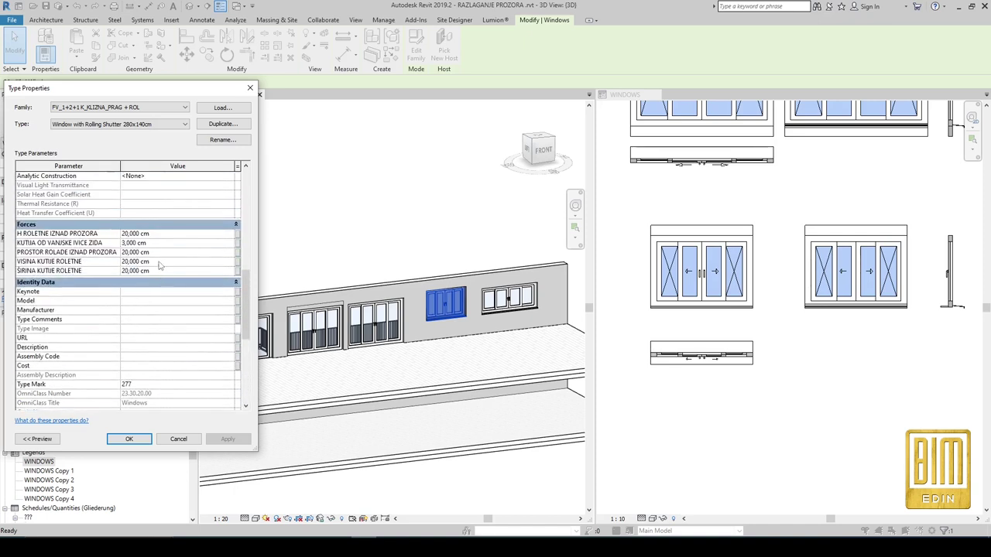
{"action": "left_click", "coordinate": [164, 233]}
{"action": "type", "text": "0"}
{"action": "left_click", "coordinate": [167, 252]}
{"action": "type", "text": "0"}
{"action": "left_click", "coordinate": [176, 270]}
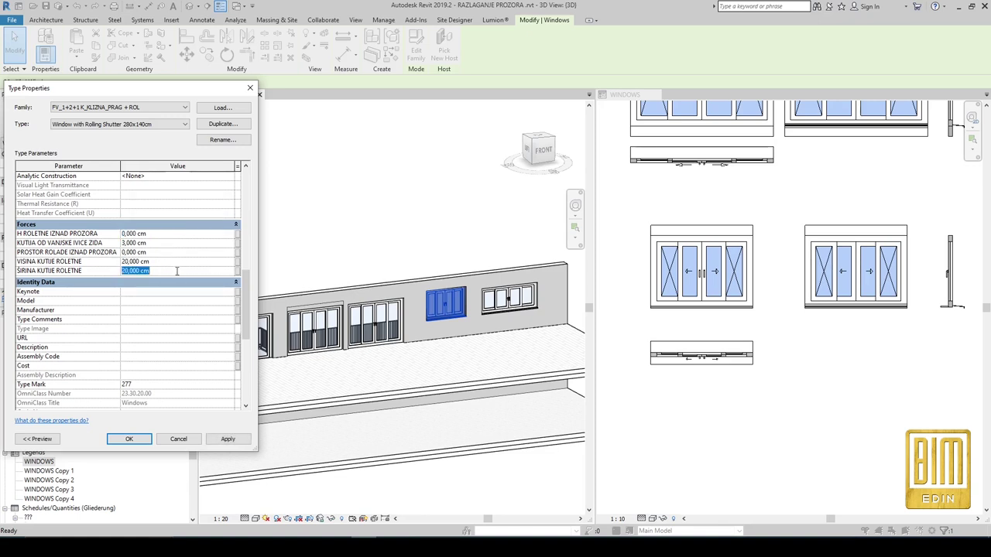
{"action": "type", "text": "0"}
{"action": "left_click", "coordinate": [177, 261]}
{"action": "type", "text": "0"}
{"action": "left_click", "coordinate": [232, 441]}
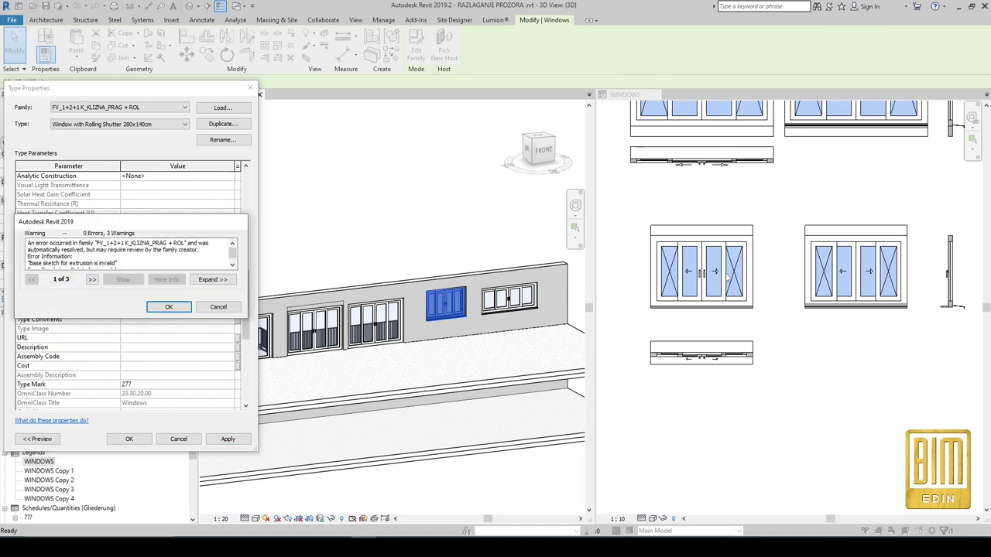
{"action": "left_click", "coordinate": [171, 311]}
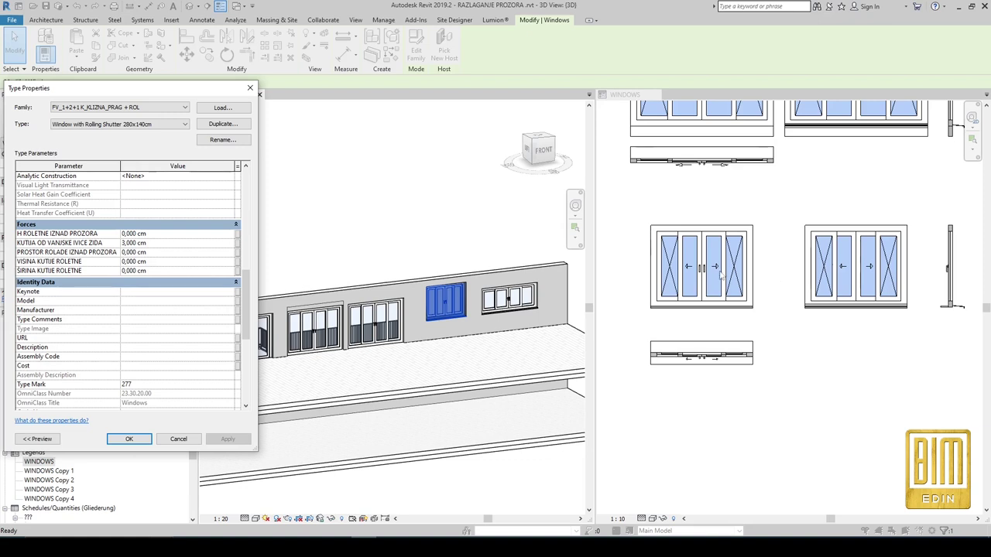
Set H ROLETNE IZNAD PROZORA and PROSTOR ROLADE IZNAD PROZORA back to 20 cm.
{"action": "left_click", "coordinate": [161, 234]}
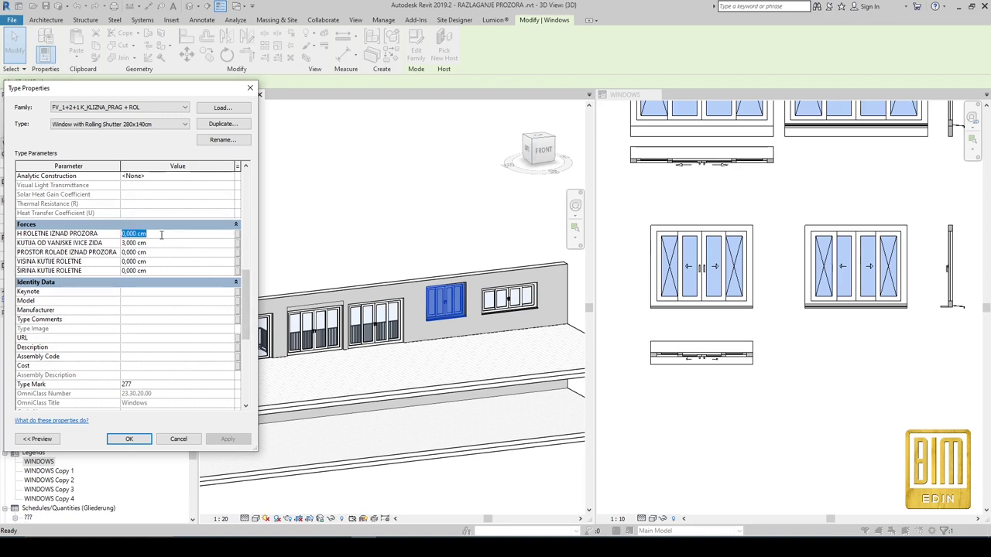
{"action": "type", "text": "20"}
{"action": "key", "text": "Tab"}
{"action": "key", "text": "Tab"}
{"action": "type", "text": "20"}
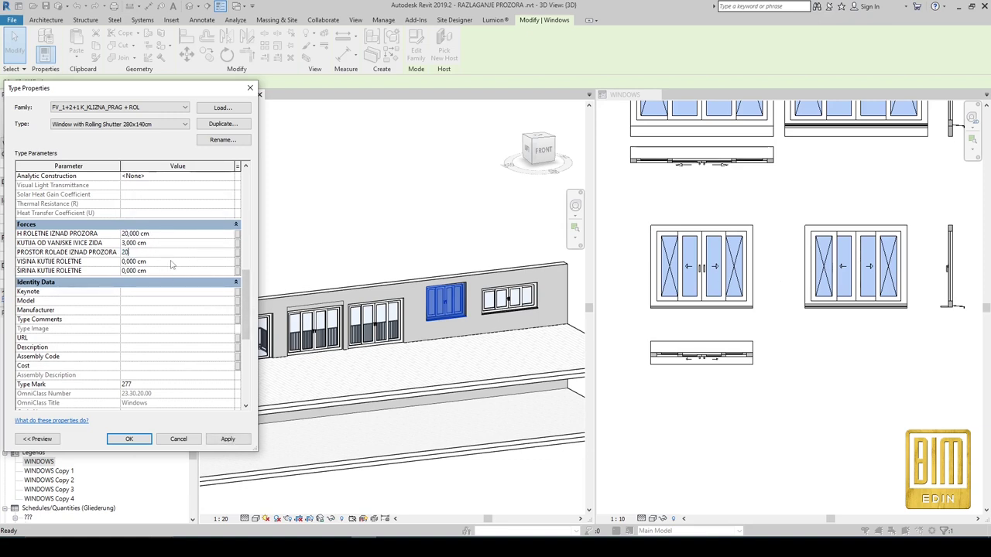
{"action": "key", "text": "Tab"}
{"action": "scroll", "coordinate": [169, 354], "scroll_direction": "down", "scroll_amount": 7}
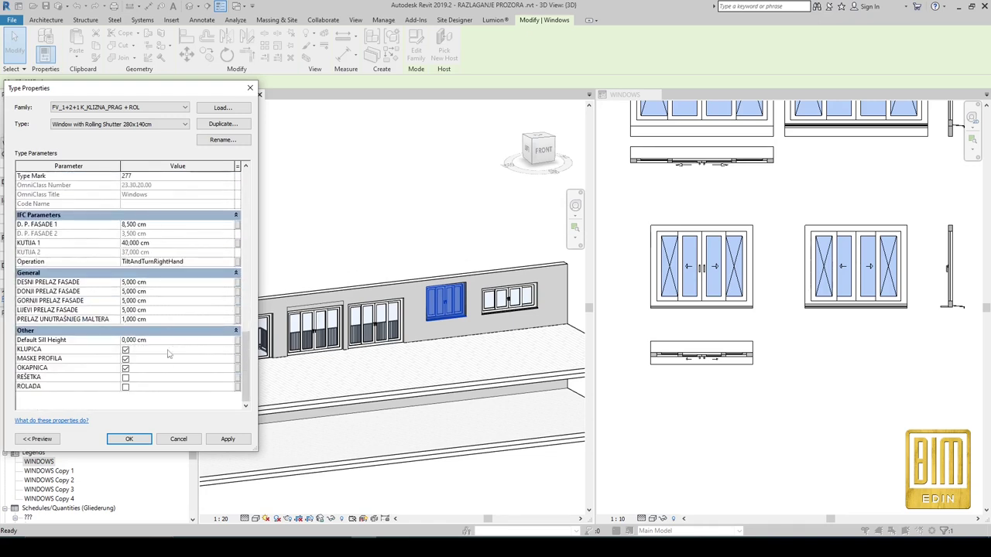
Turn the ROLADA shutter option back on.
{"action": "left_click", "coordinate": [126, 386]}
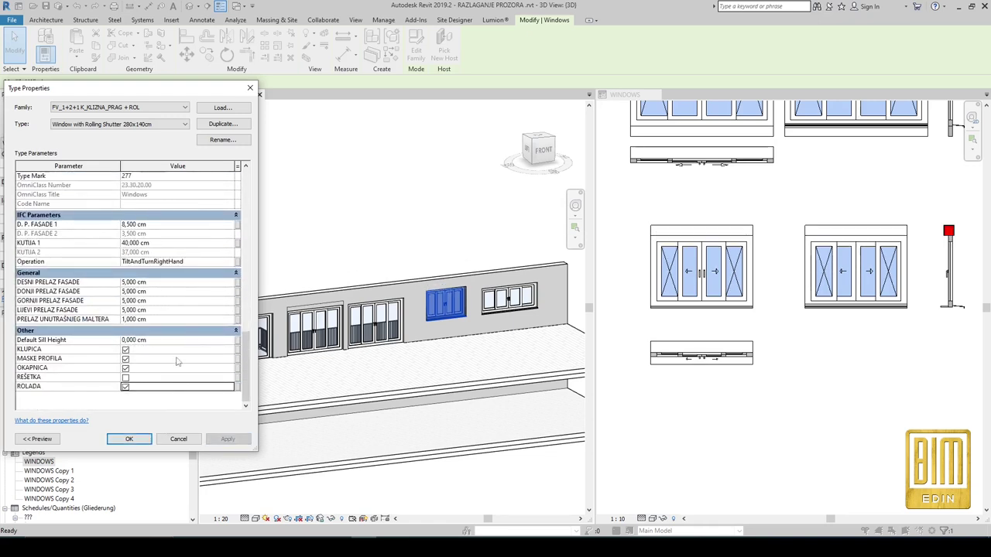
{"action": "scroll", "coordinate": [178, 340], "scroll_direction": "up", "scroll_amount": 3}
{"action": "scroll", "coordinate": [177, 331], "scroll_direction": "up", "scroll_amount": 3}
{"action": "scroll", "coordinate": [177, 331], "scroll_direction": "up", "scroll_amount": 3}
{"action": "scroll", "coordinate": [178, 331], "scroll_direction": "up", "scroll_amount": 3}
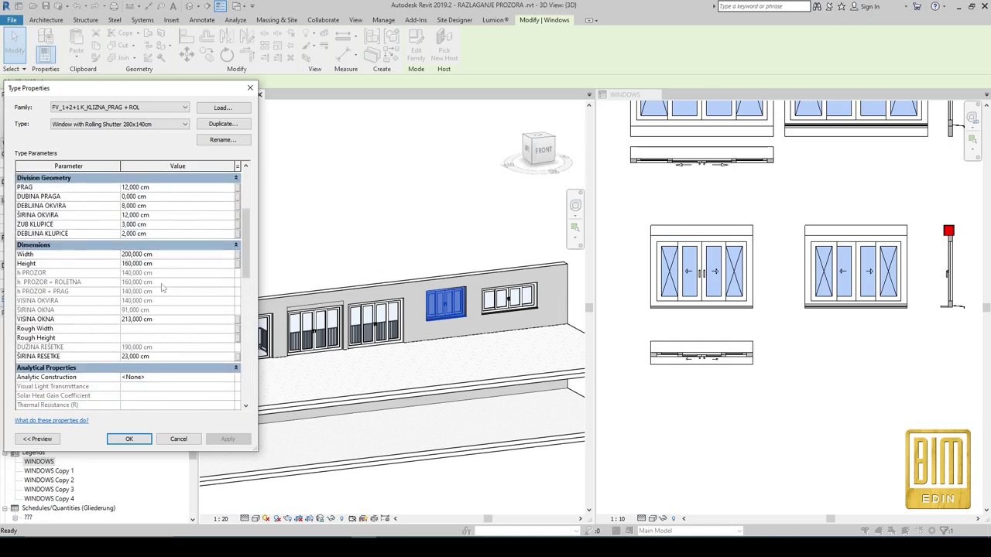
Restore the window type to 280 cm wide and 140 cm high, apply, and close Type Properties.
{"action": "left_click", "coordinate": [167, 256]}
{"action": "type", "text": "280"}
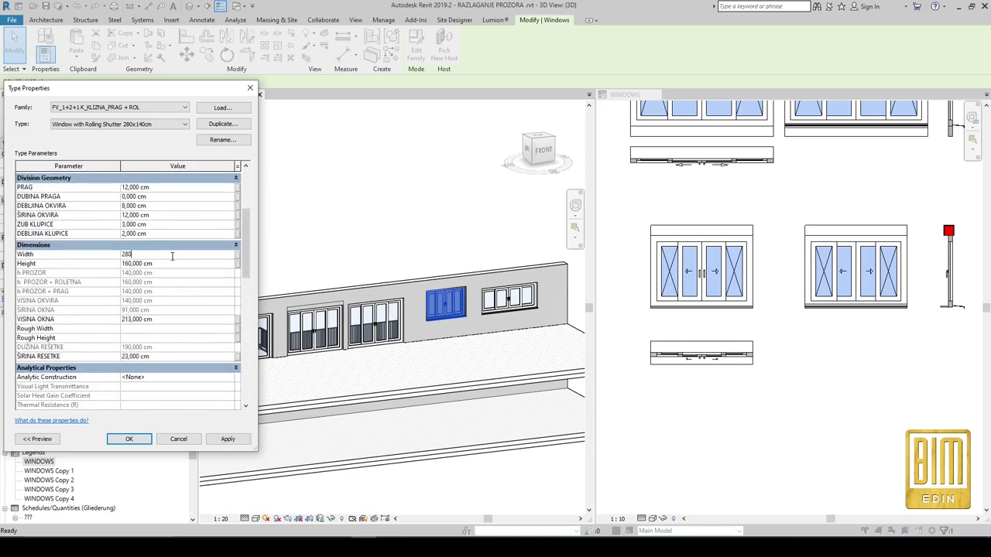
{"action": "left_click", "coordinate": [170, 264]}
{"action": "type", "text": "140"}
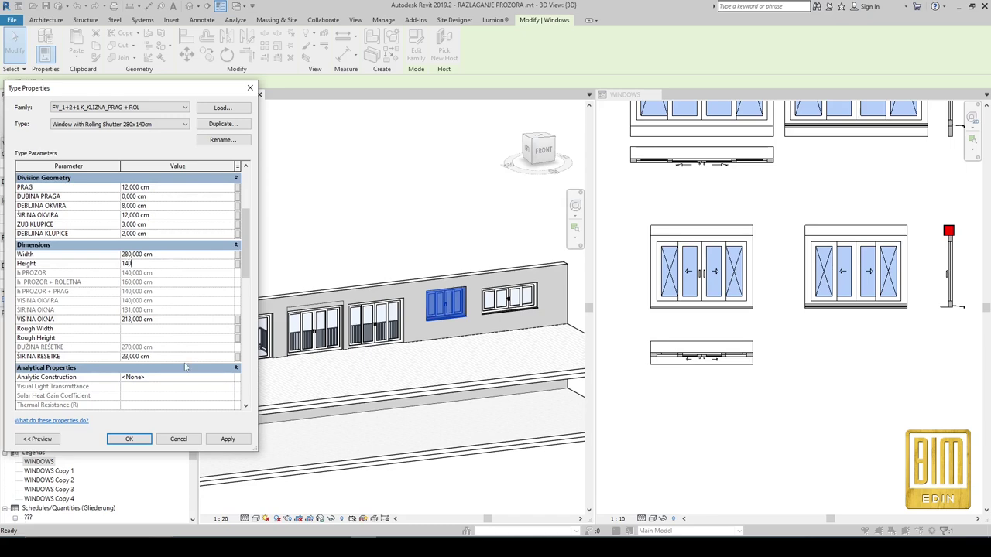
{"action": "left_click", "coordinate": [232, 439]}
{"action": "left_click", "coordinate": [126, 442]}
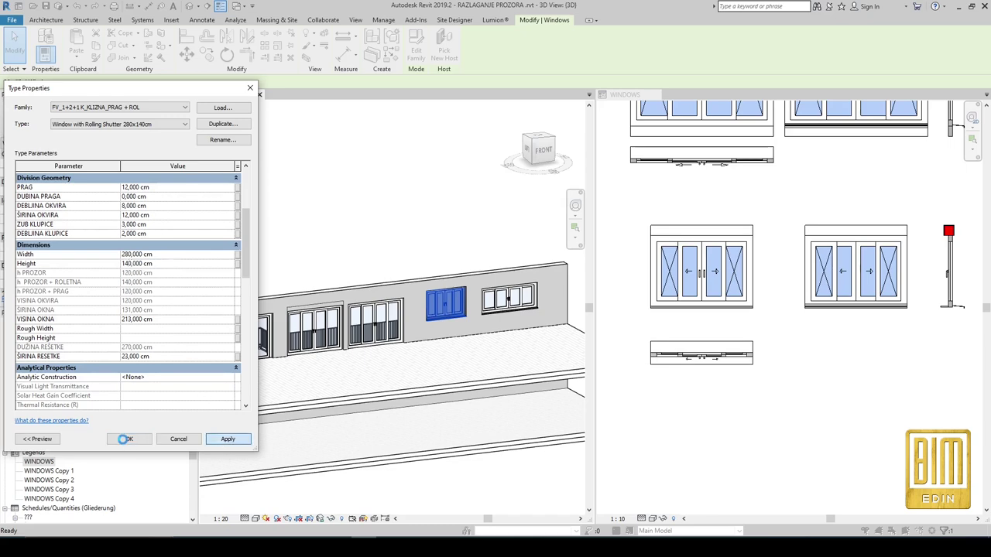
{"action": "left_click", "coordinate": [126, 441]}
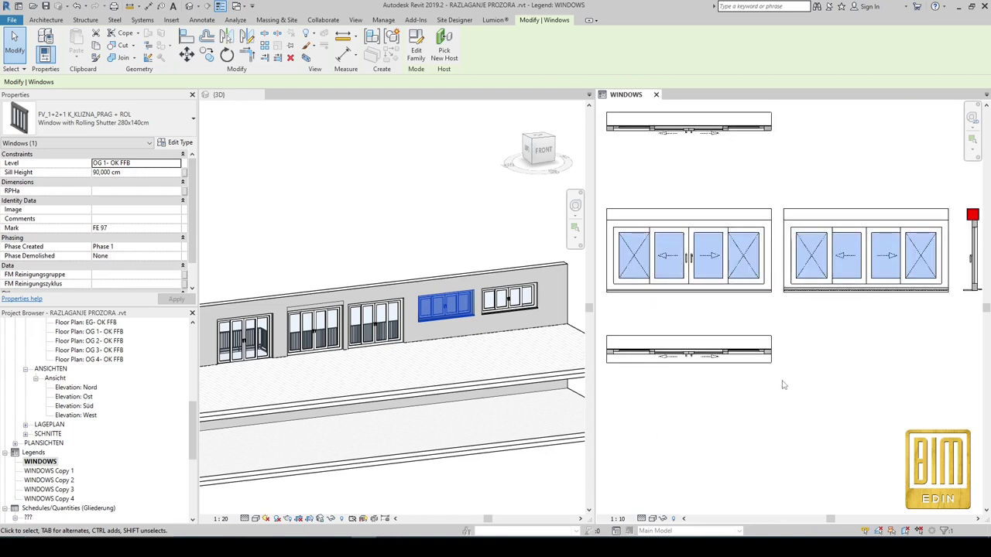
Zoom out to review all three rows of window groups in the WINDOWS legend, then open the View ribbon.
{"action": "scroll", "coordinate": [685, 385], "scroll_direction": "down", "scroll_amount": 1}
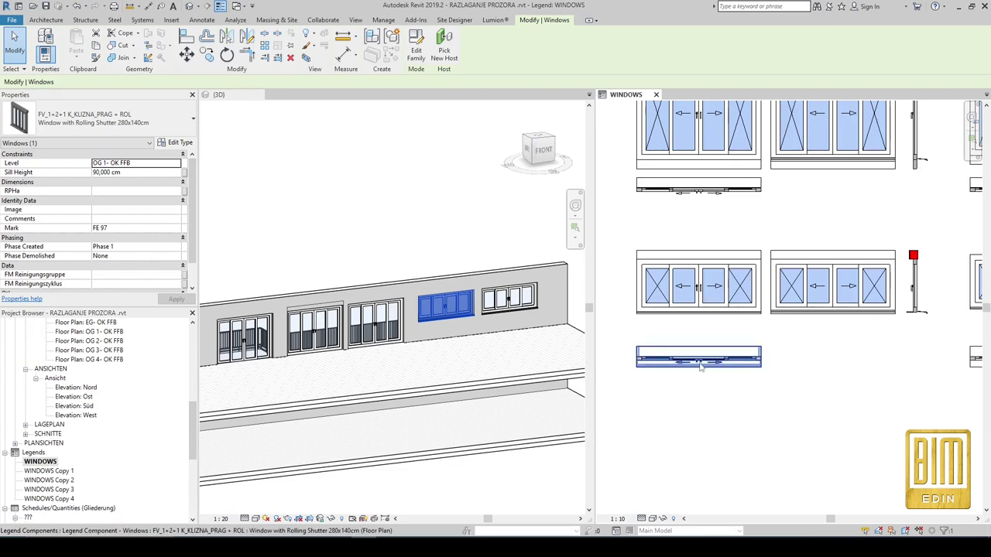
{"action": "scroll", "coordinate": [697, 379], "scroll_direction": "down", "scroll_amount": 2}
{"action": "scroll", "coordinate": [690, 398], "scroll_direction": "down", "scroll_amount": 1}
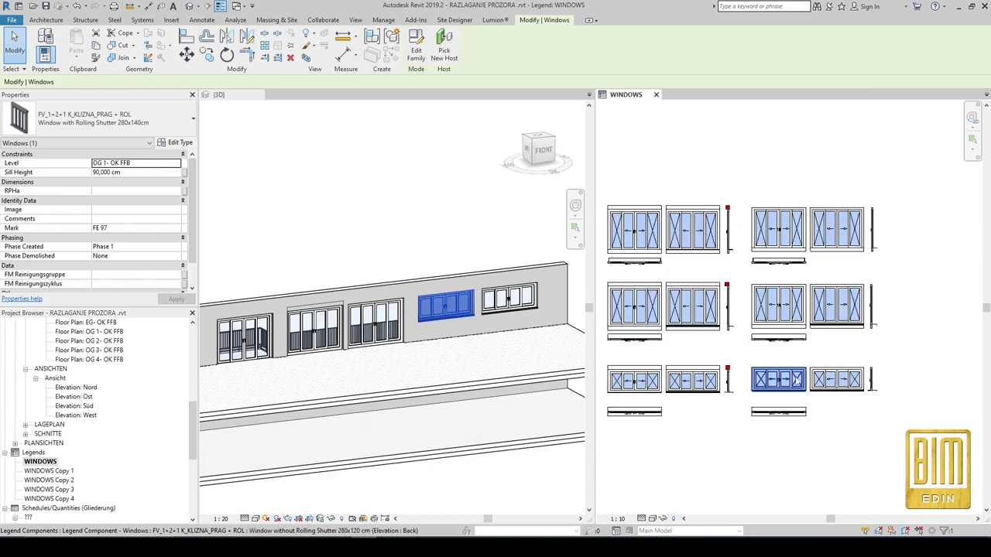
{"action": "scroll", "coordinate": [798, 379], "scroll_direction": "up", "scroll_amount": 1}
{"action": "scroll", "coordinate": [798, 371], "scroll_direction": "up", "scroll_amount": 1}
{"action": "scroll", "coordinate": [797, 349], "scroll_direction": "down", "scroll_amount": 2}
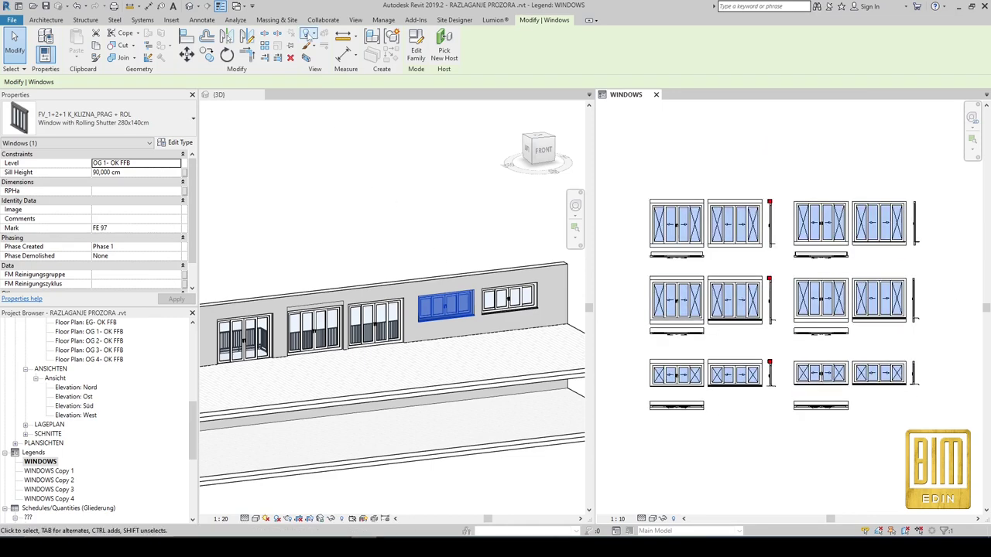
{"action": "left_click", "coordinate": [355, 20]}
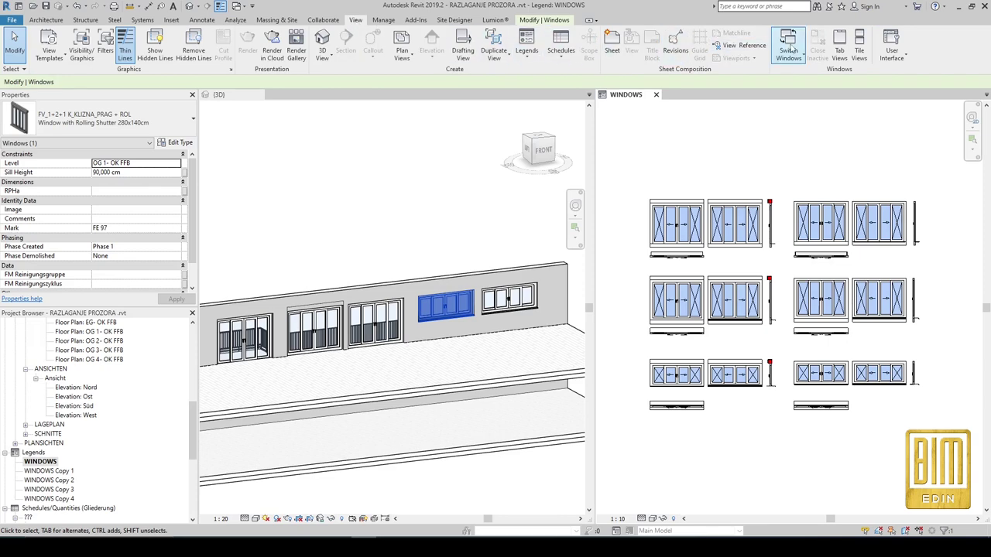
Switch to Tab Views so the WINDOWS legend fills the drawing area, deselect, and zoom into it.
{"action": "left_click", "coordinate": [839, 45]}
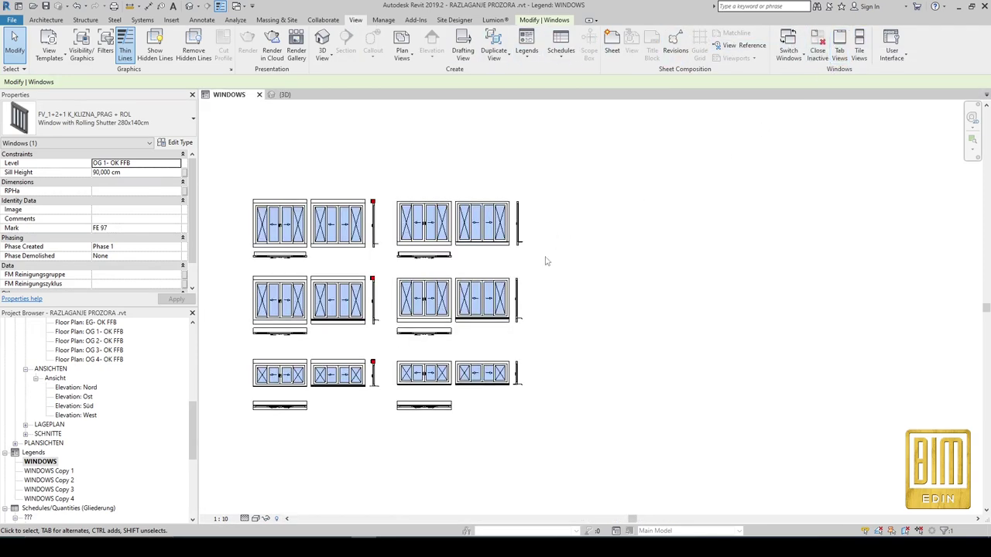
{"action": "scroll", "coordinate": [544, 259], "scroll_direction": "down", "scroll_amount": 3}
{"action": "scroll", "coordinate": [405, 310], "scroll_direction": "up", "scroll_amount": 2}
{"action": "left_click", "coordinate": [401, 255]}
{"action": "scroll", "coordinate": [401, 256], "scroll_direction": "up", "scroll_amount": 2}
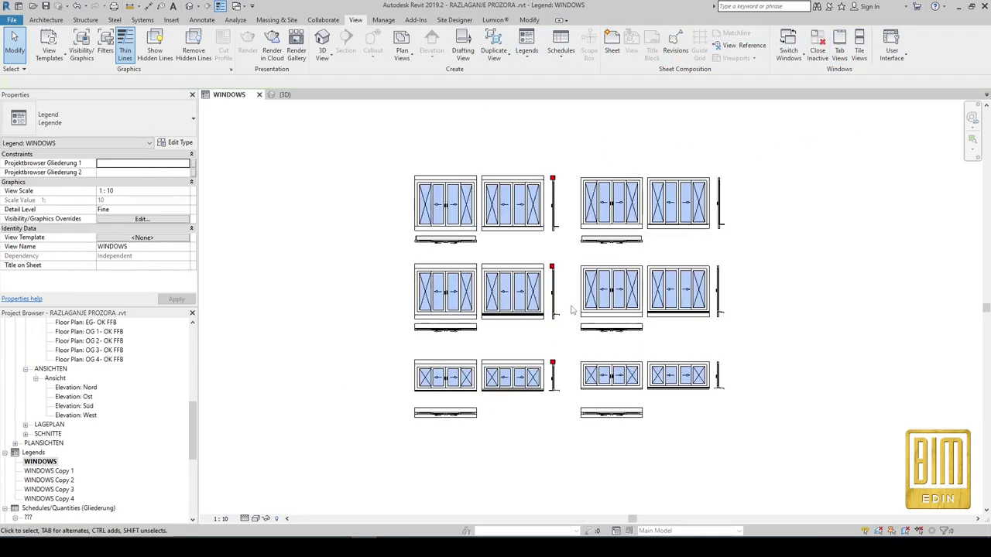
{"action": "scroll", "coordinate": [480, 248], "scroll_direction": "up", "scroll_amount": 2}
{"action": "scroll", "coordinate": [544, 263], "scroll_direction": "up", "scroll_amount": 1}
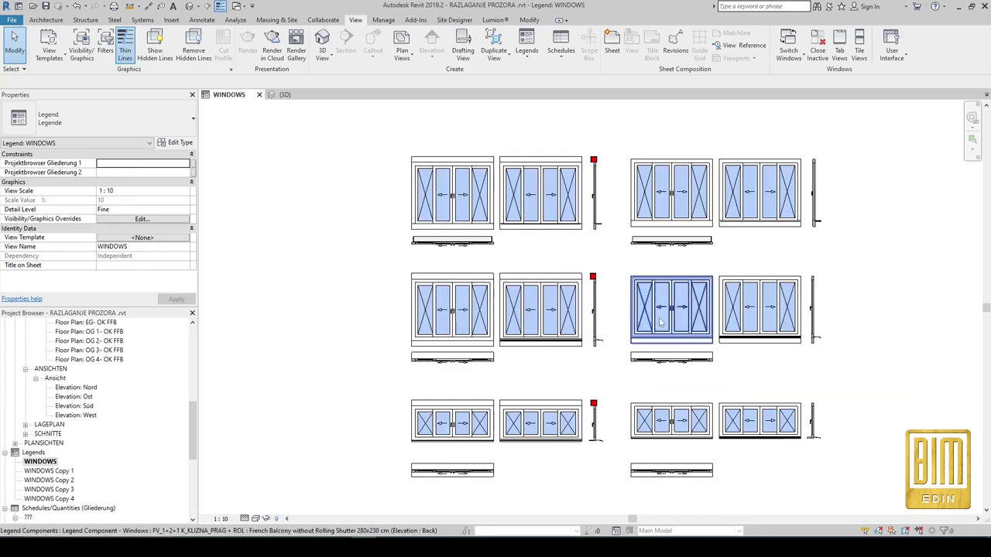
{"action": "scroll", "coordinate": [813, 424], "scroll_direction": "up", "scroll_amount": 1}
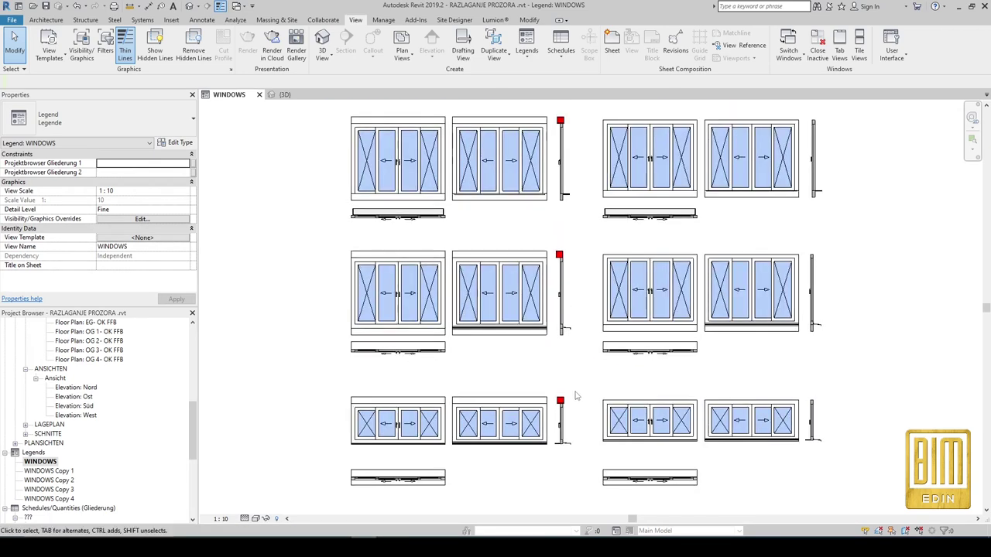